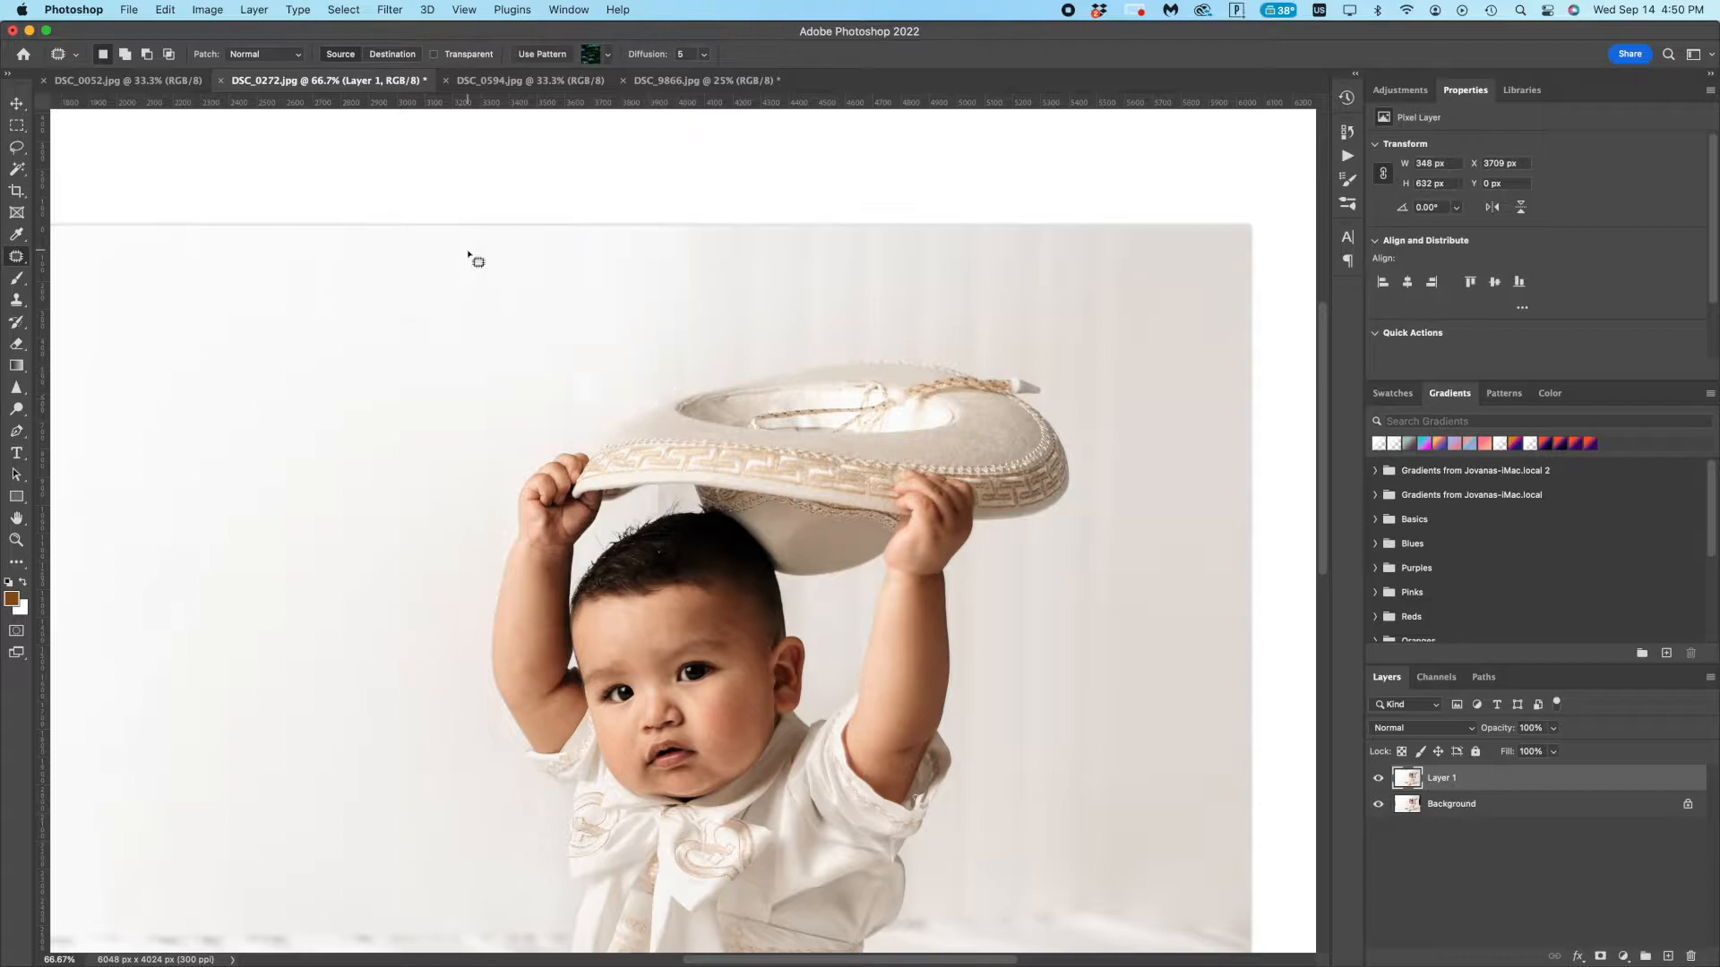
# - Patch the upper backdrop with smooth backdrop from the photo's left side and deselect
pyautogui.hscroll(-4, 1030, 260)
pyautogui.moveTo(920, 277); pyautogui.dragTo(179, 331)
pyautogui.press('super+d')
# - Patch the streaked backdrop right of the baby with clean backdrop sampled from the left side, and deselect
pyautogui.hscroll(10, 549, 338)
pyautogui.scroll(-5, 626, 376)
pyautogui.moveTo(830, 465); pyautogui.dragTo(670, 285)
pyautogui.moveTo(640, 343)
pyautogui.mouseDown()
pyautogui.moveTo(600, 595)
pyautogui.moveTo(620, 667)
pyautogui.moveTo(871, 592)
pyautogui.mouseUp()
pyautogui.hscroll(-8, 768, 529)
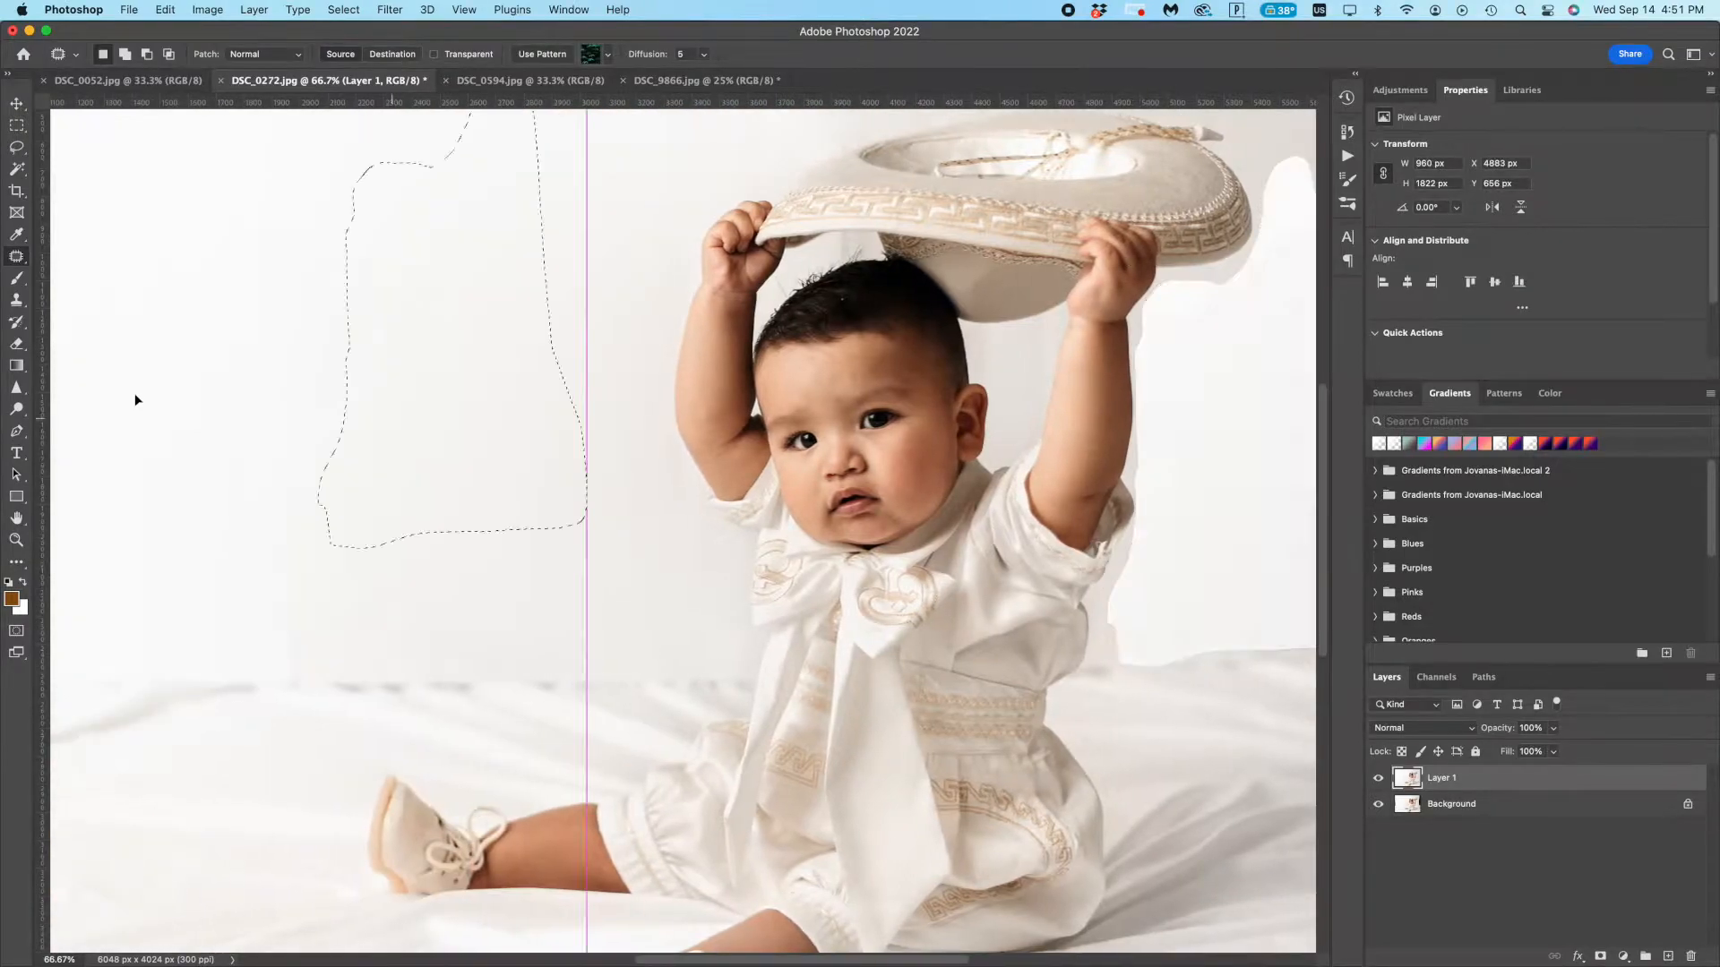
pyautogui.press('super+d')
pyautogui.hscroll(8, 359, 439)
pyautogui.press('super+minus')
pyautogui.press('super+minus')
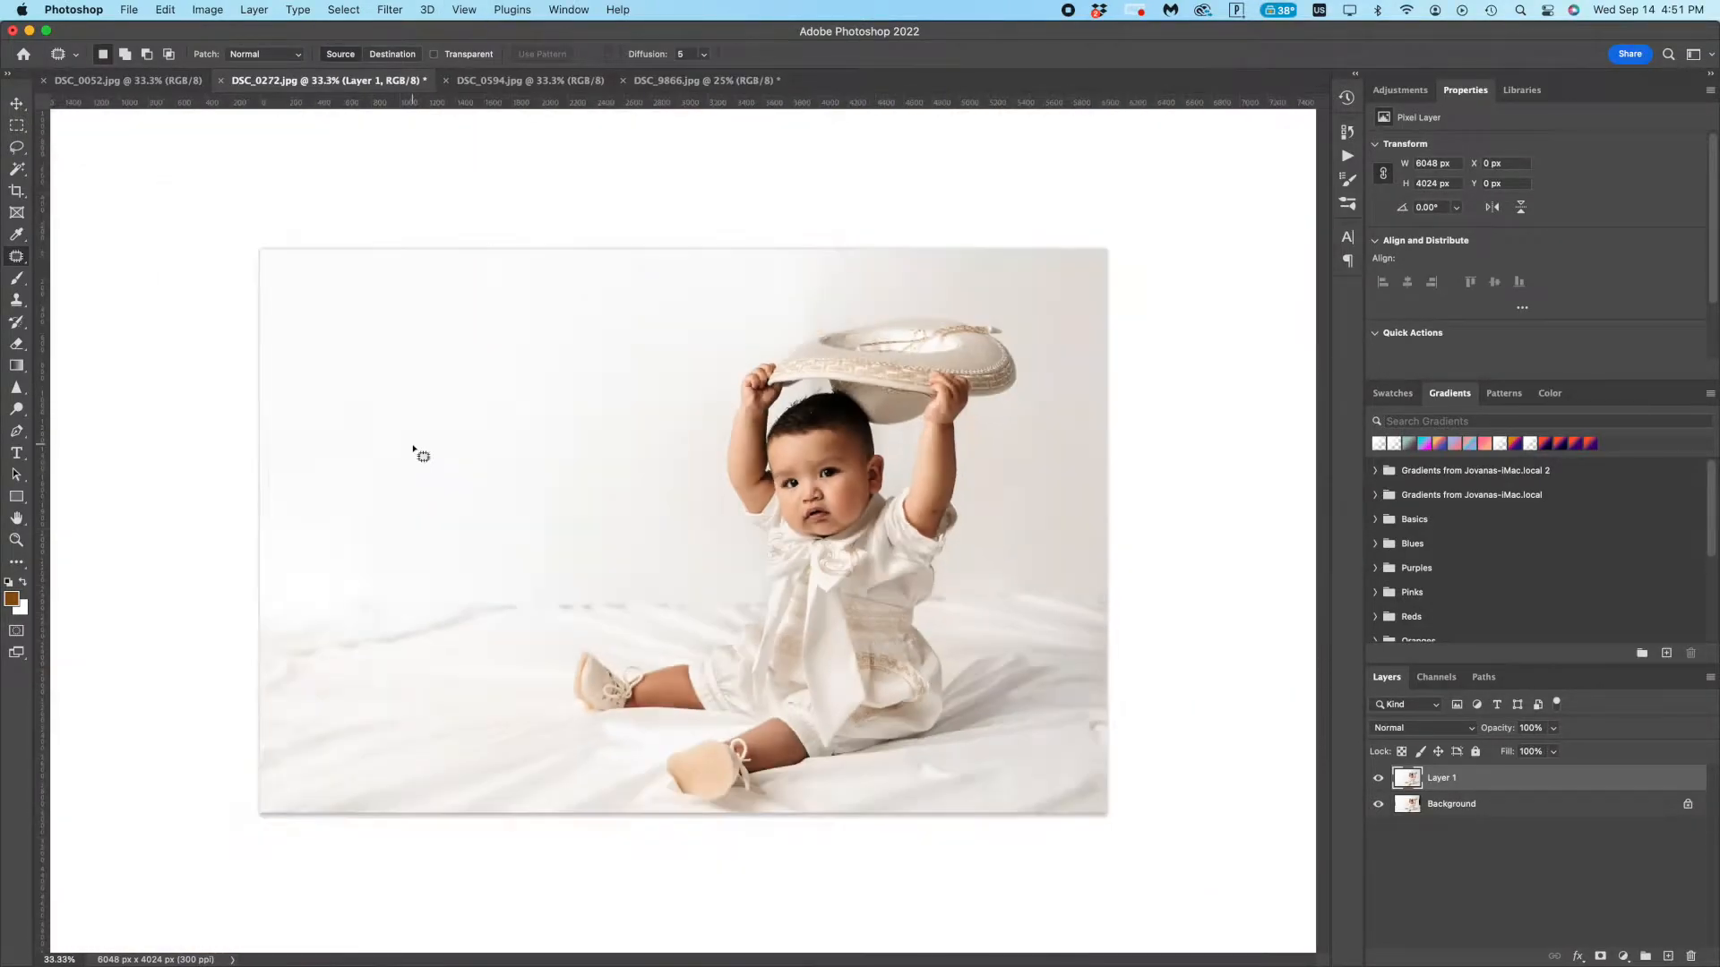
# - Patch the wrinkled sheet in the photo's lower-left area with smooth backdrop from above it
pyautogui.moveTo(240, 689)
pyautogui.mouseDown()
pyautogui.moveTo(519, 705)
pyautogui.moveTo(511, 634)
pyautogui.moveTo(416, 615)
pyautogui.moveTo(313, 601)
pyautogui.moveTo(241, 677)
pyautogui.mouseUp()
pyautogui.moveTo(354, 647); pyautogui.dragTo(367, 400)
pyautogui.moveTo(387, 675)
pyautogui.mouseDown()
pyautogui.moveTo(279, 839)
pyautogui.moveTo(645, 735)
pyautogui.moveTo(461, 679)
pyautogui.mouseUp()
pyautogui.moveTo(448, 763)
pyautogui.mouseDown()
pyautogui.moveTo(448, 338)
pyautogui.moveTo(488, 404)
pyautogui.mouseUp()
# - Patch the wrinkled sheet in the lower-right corner and along the right edge with smooth backdrop from the upper left
pyautogui.moveTo(1065, 730)
pyautogui.mouseDown()
pyautogui.moveTo(852, 756)
pyautogui.moveTo(811, 788)
pyautogui.mouseUp()
pyautogui.moveTo(1012, 737); pyautogui.dragTo(546, 285)
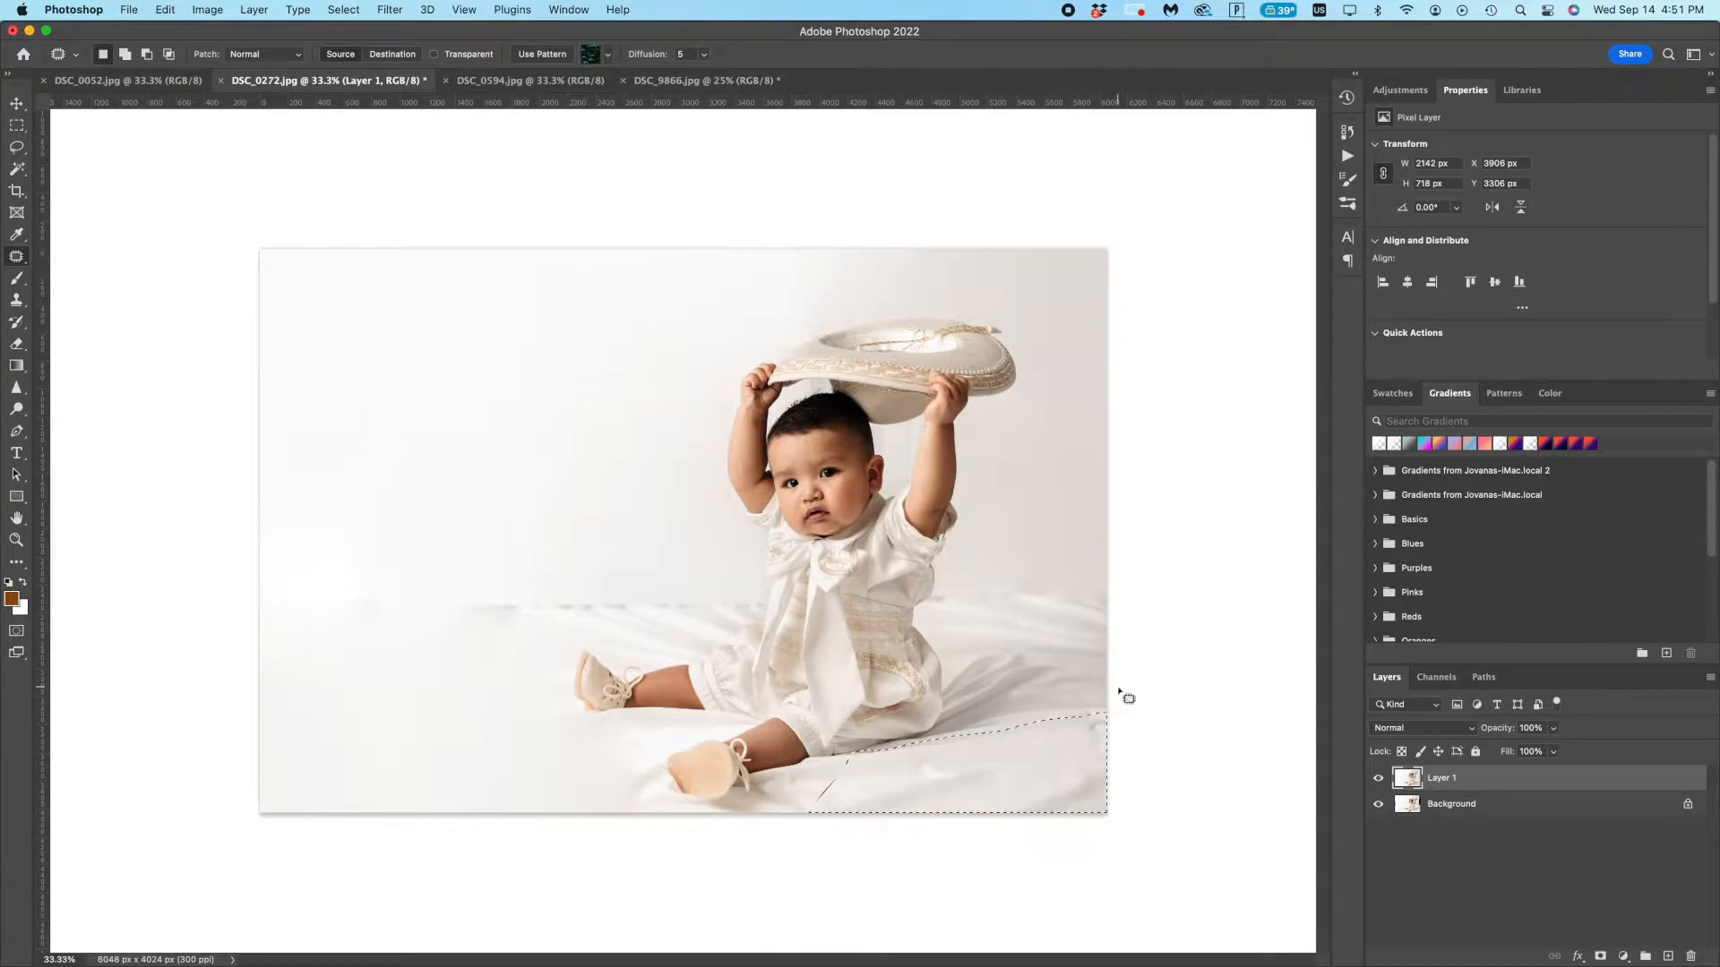
pyautogui.moveTo(1116, 619)
pyautogui.mouseDown()
pyautogui.moveTo(928, 626)
pyautogui.moveTo(1117, 664)
pyautogui.moveTo(434, 400)
pyautogui.mouseUp()
# - Patch the remaining seam between sheet and wall beside the baby with the backdrop above it, and deselect
pyautogui.moveTo(1116, 575)
pyautogui.mouseDown()
pyautogui.moveTo(977, 571)
pyautogui.moveTo(931, 618)
pyautogui.mouseUp()
pyautogui.moveTo(571, 576)
pyautogui.mouseDown()
pyautogui.moveTo(430, 629)
pyautogui.moveTo(765, 608)
pyautogui.moveTo(573, 576)
pyautogui.mouseUp()
pyautogui.moveTo(653, 609); pyautogui.dragTo(653, 537)
pyautogui.press('super+d')
pyautogui.moveTo(530, 529)
pyautogui.mouseDown()
pyautogui.moveTo(578, 618)
pyautogui.moveTo(534, 461)
pyautogui.mouseUp()
pyautogui.press('super+d')
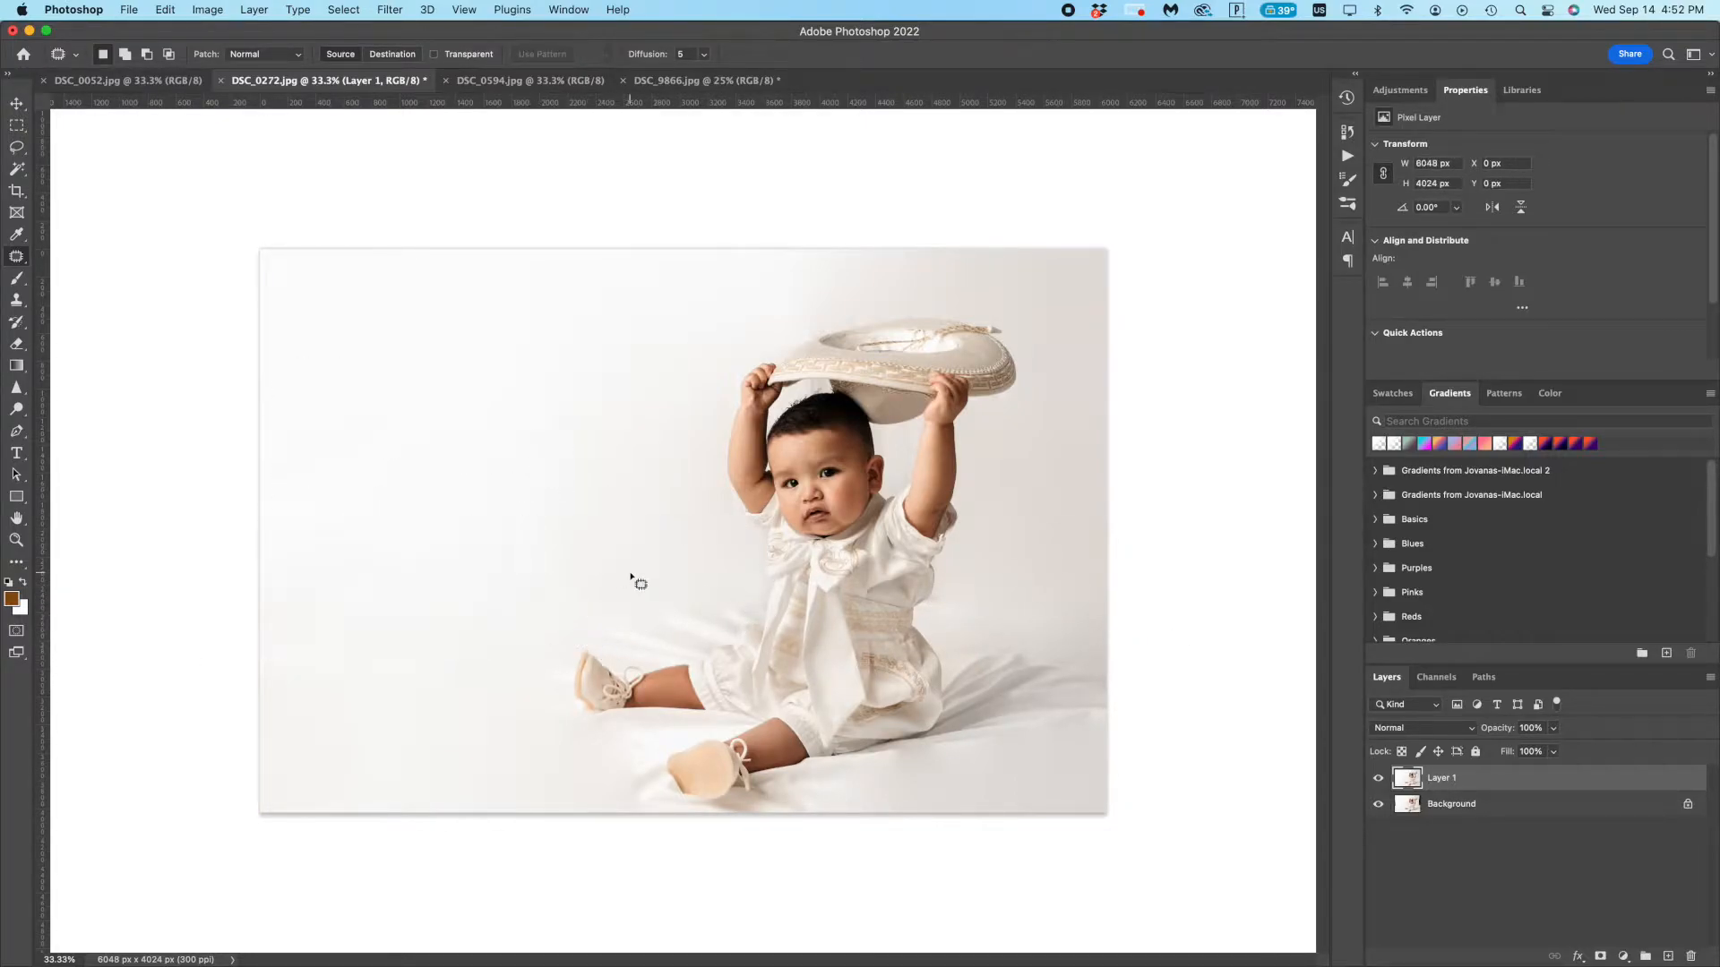
# - Duplicate the patched layer, and select the backdrop by selecting the subject and inverting the selection
pyautogui.press('super+j')
pyautogui.press('w')
pyautogui.click(736, 54)
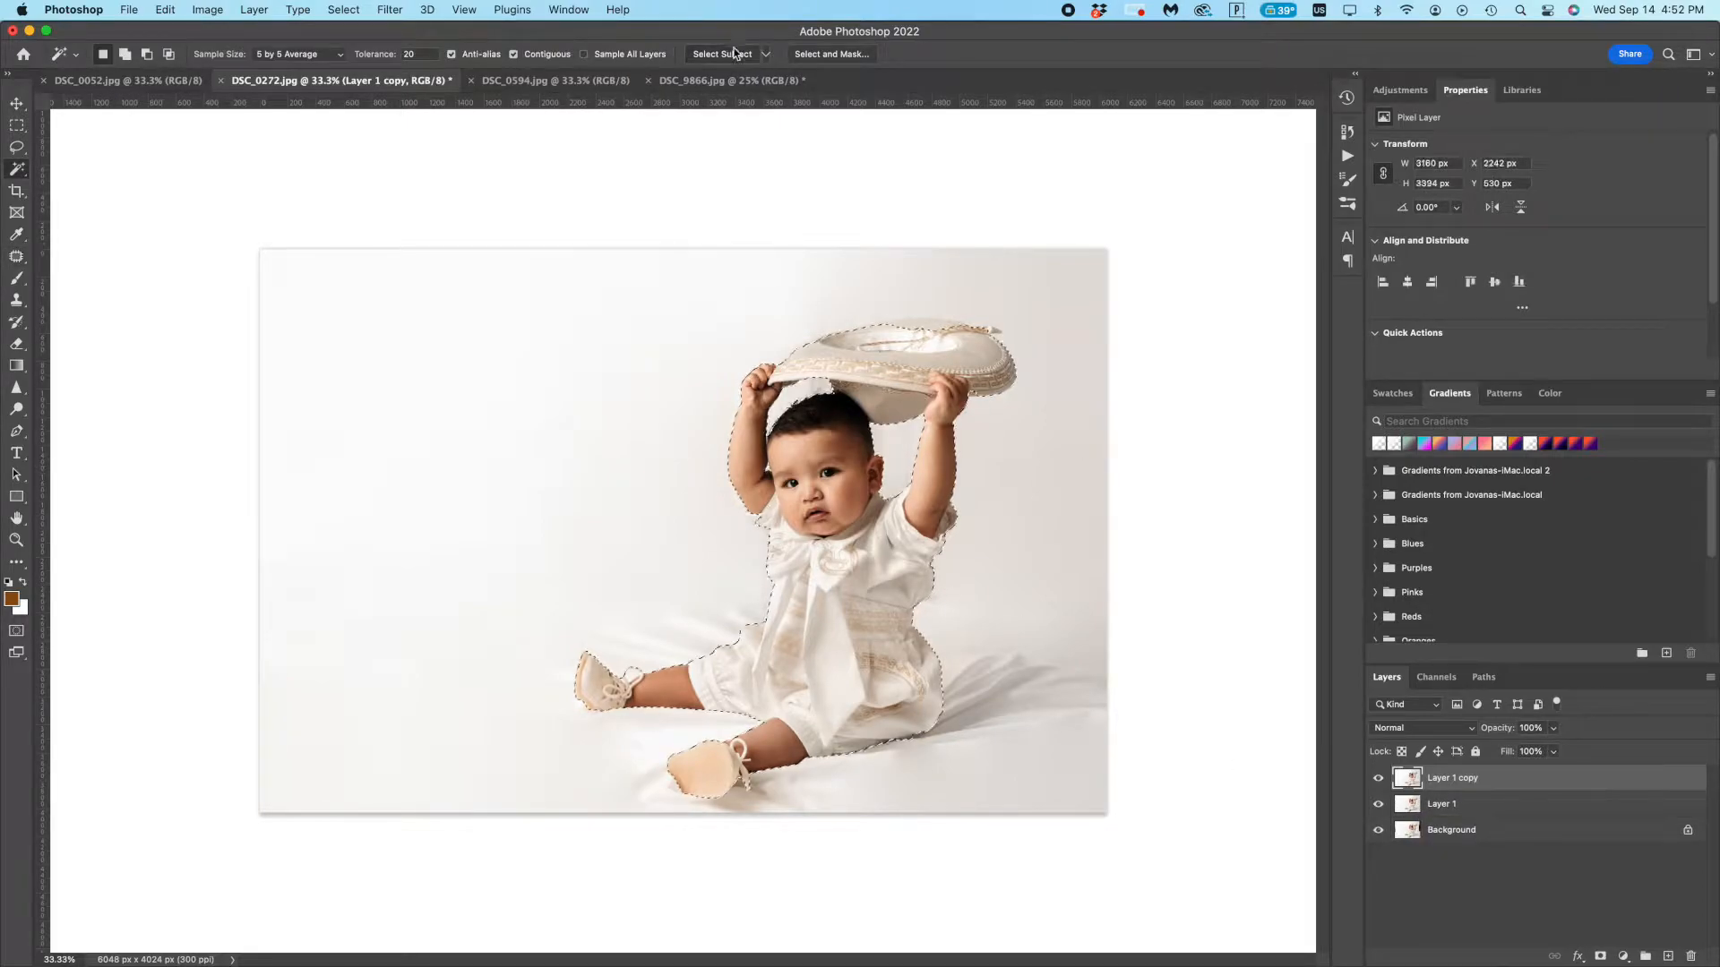
pyautogui.rightClick(905, 448)
pyautogui.click(990, 715)
# - Apply a Gaussian Blur to the selected backdrop
pyautogui.rightClick(885, 498)
pyautogui.press('Escape')
pyautogui.click(389, 10)
pyautogui.moveTo(465, 226)
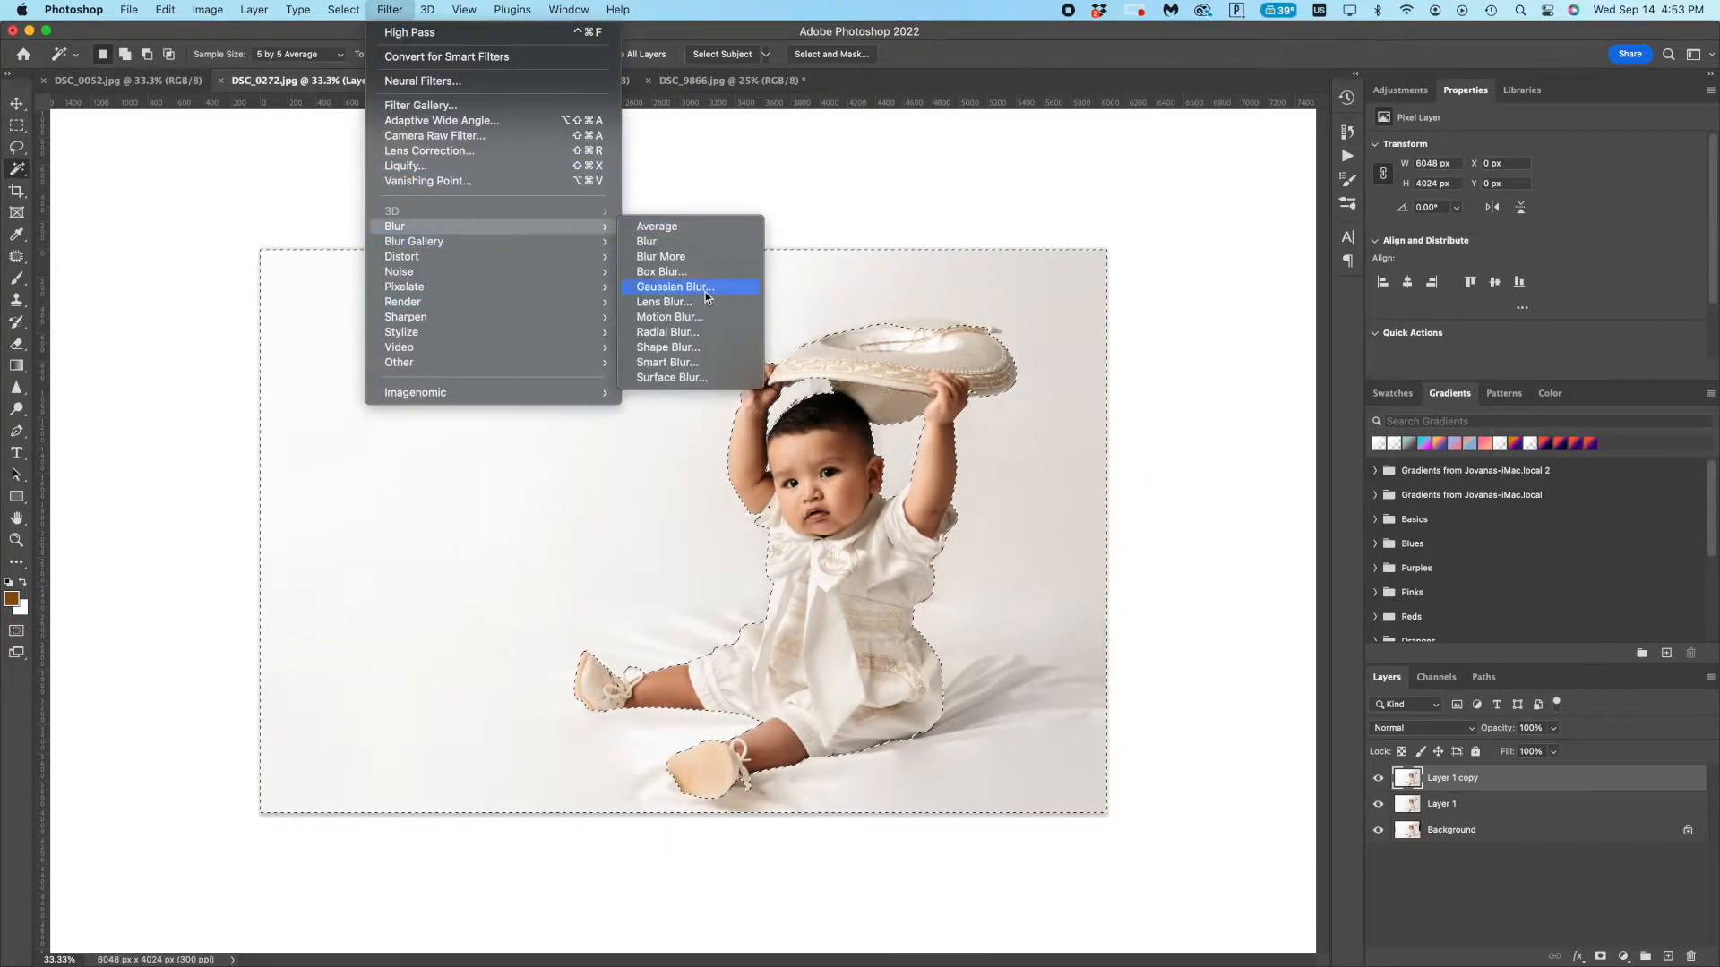
pyautogui.click(674, 286)
pyautogui.press('Return')
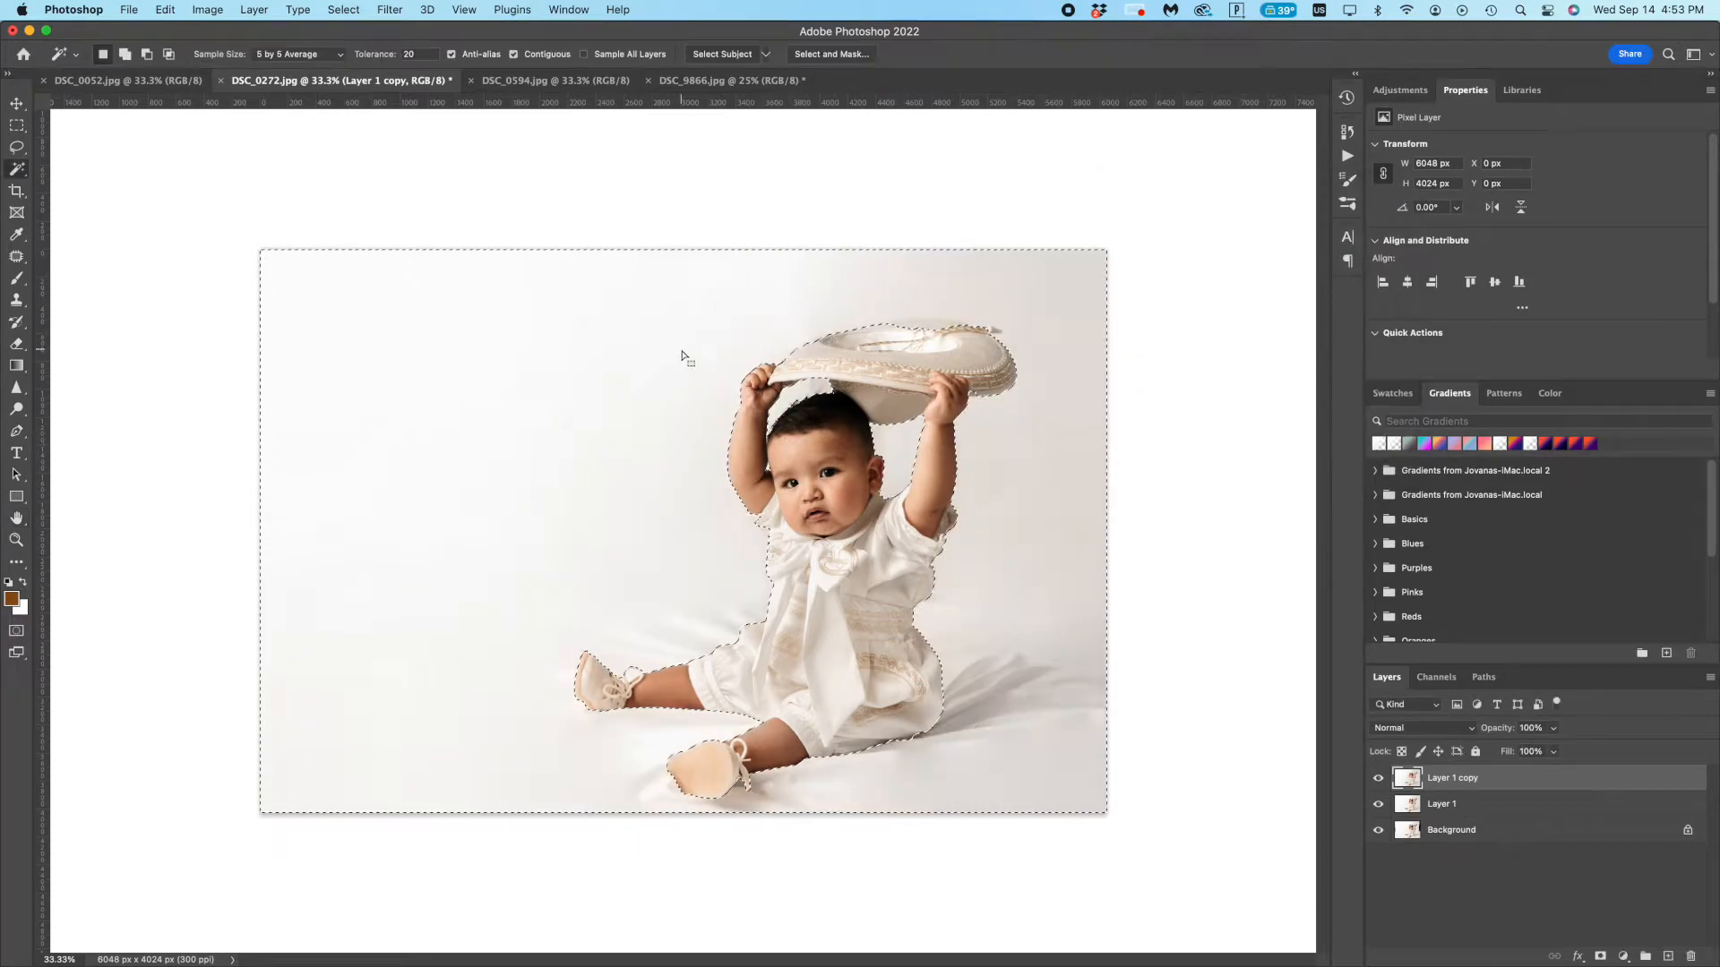
# - Open the selection in Select and Mask with radius 5 px, feather 28.6 px and Shift Edge -23%
pyautogui.click(817, 55)
pyautogui.click(1575, 136)
pyautogui.scroll(-1, 1529, 283)
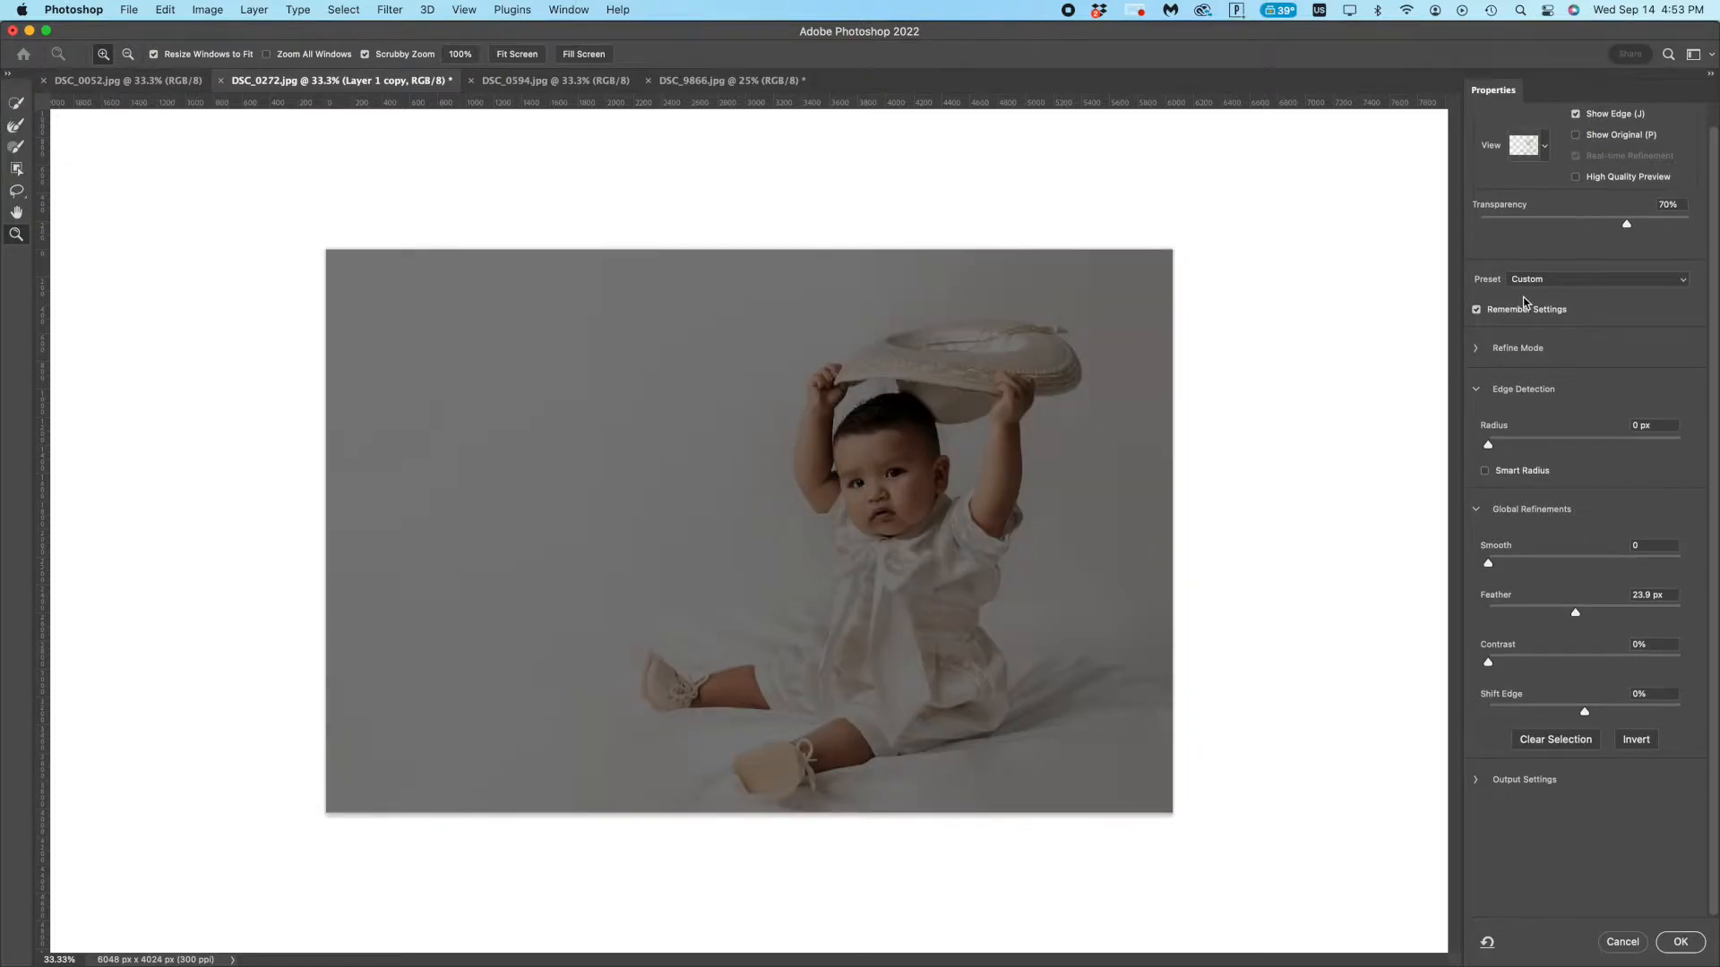
pyautogui.click(1576, 114)
pyautogui.click(1562, 282)
pyautogui.click(1562, 283)
pyautogui.click(1476, 349)
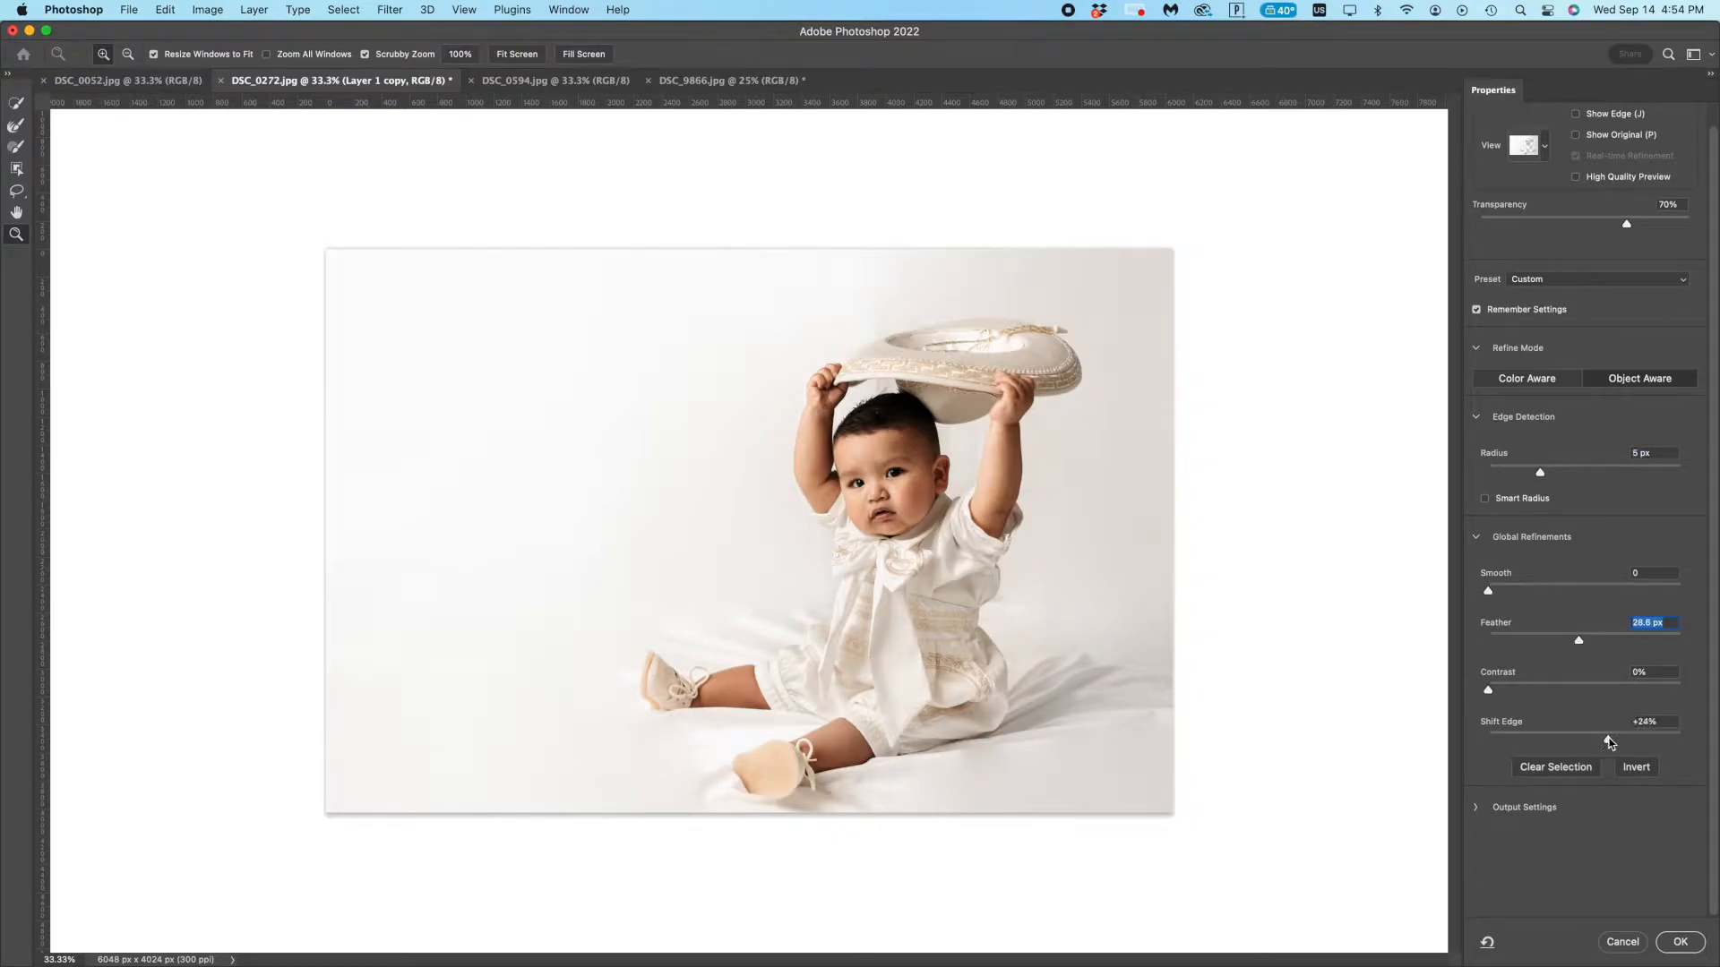
pyautogui.moveTo(1562, 743); pyautogui.dragTo(1562, 743)
# - Show the refinement edge and raise the selection's Smooth amount
pyautogui.scroll(1, 1622, 501)
pyautogui.click(1575, 136)
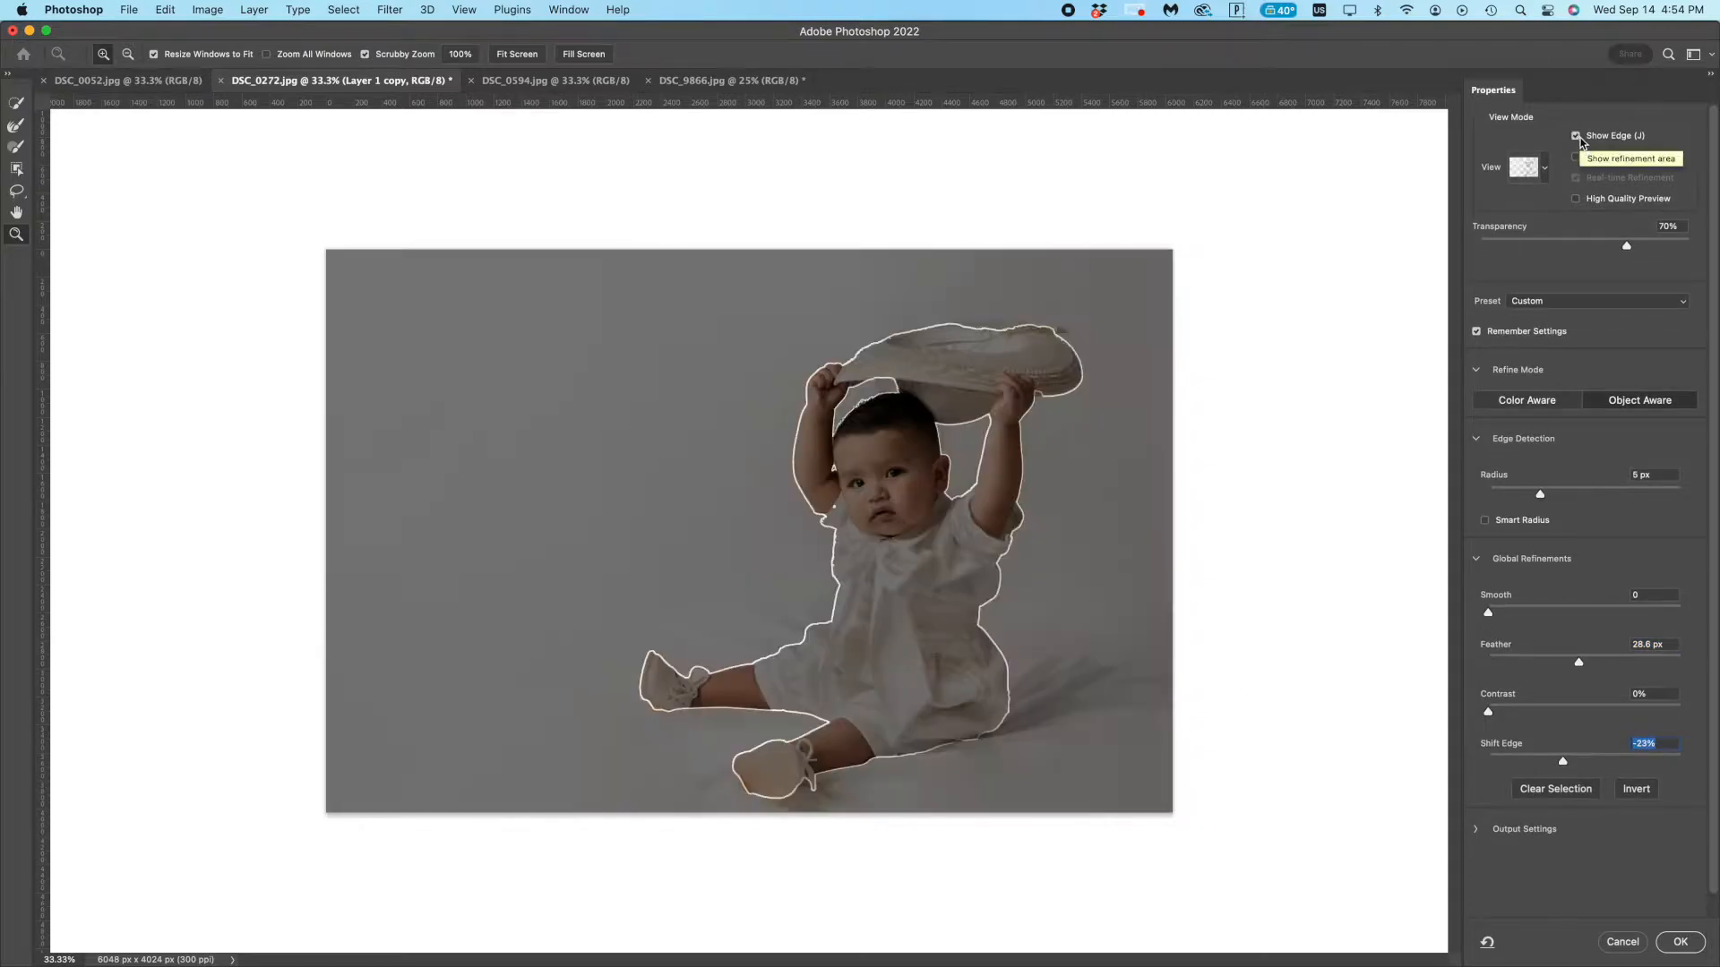
pyautogui.scroll(-1, 1574, 662)
pyautogui.moveTo(1531, 589); pyautogui.dragTo(1557, 589)
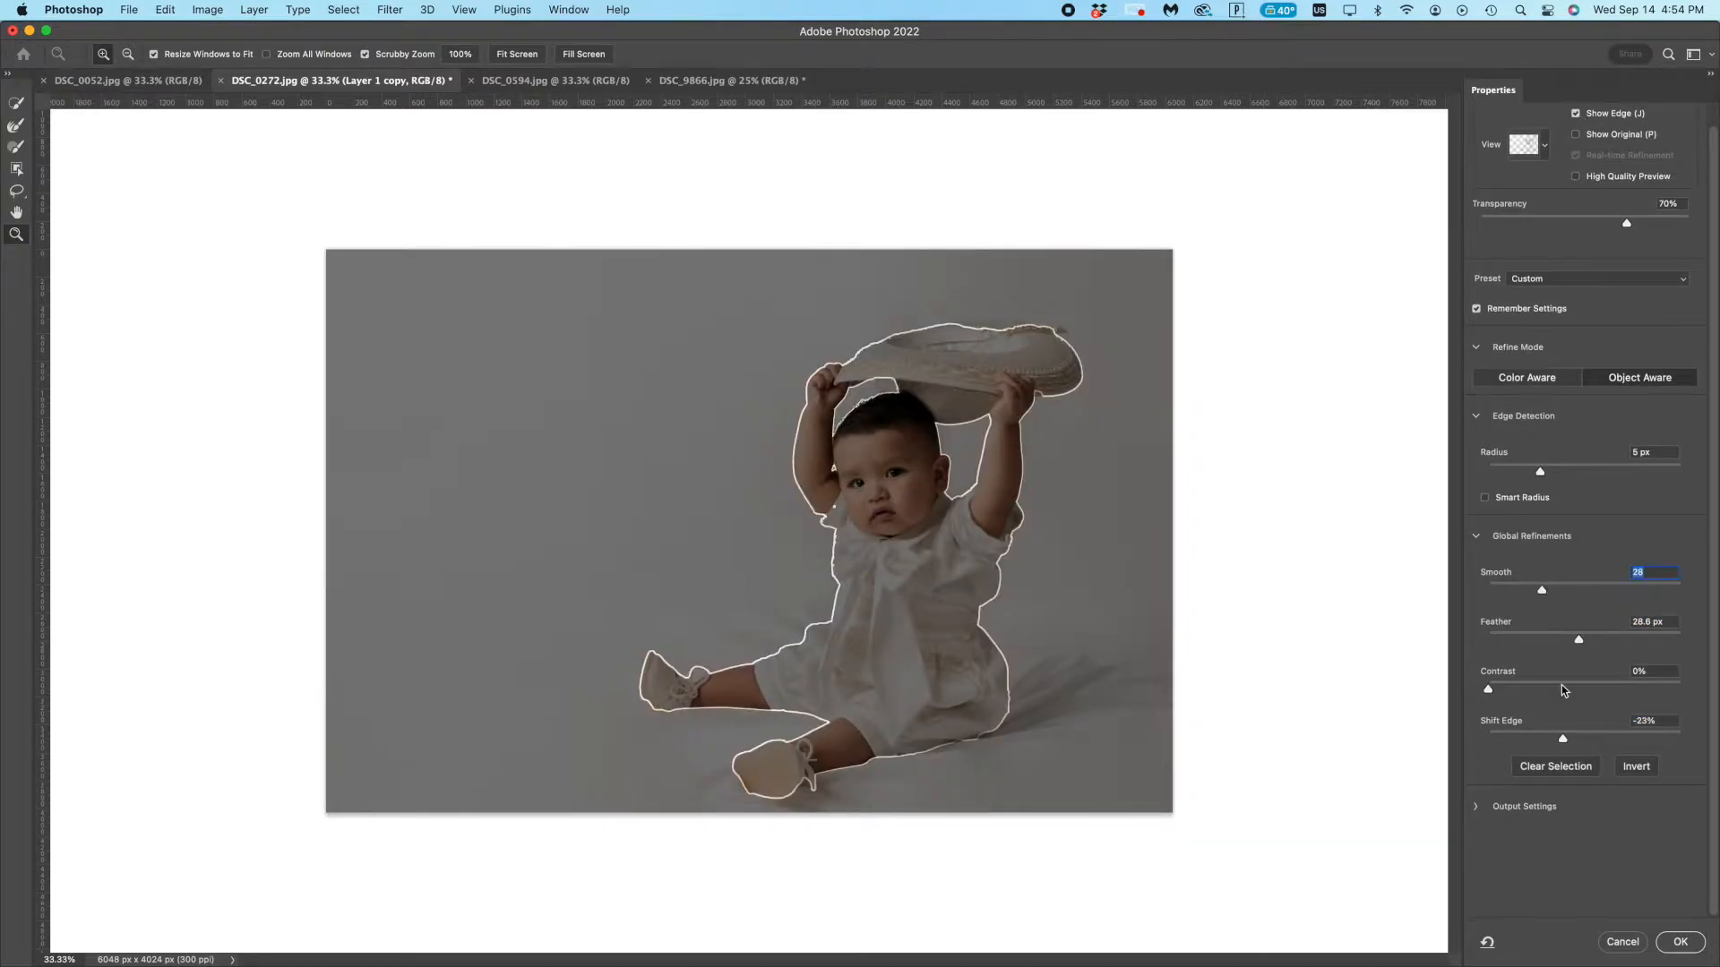
# - Reset the selection's radius, smoothing and feather to 0 and set Shift Edge to +100%
pyautogui.moveTo(1612, 739); pyautogui.dragTo(1659, 728)
pyautogui.moveTo(1519, 467)
pyautogui.mouseDown()
pyautogui.moveTo(1581, 472)
pyautogui.moveTo(1487, 472)
pyautogui.mouseUp()
pyautogui.moveTo(1542, 578); pyautogui.dragTo(1475, 583)
pyautogui.moveTo(1578, 638); pyautogui.dragTo(1460, 634)
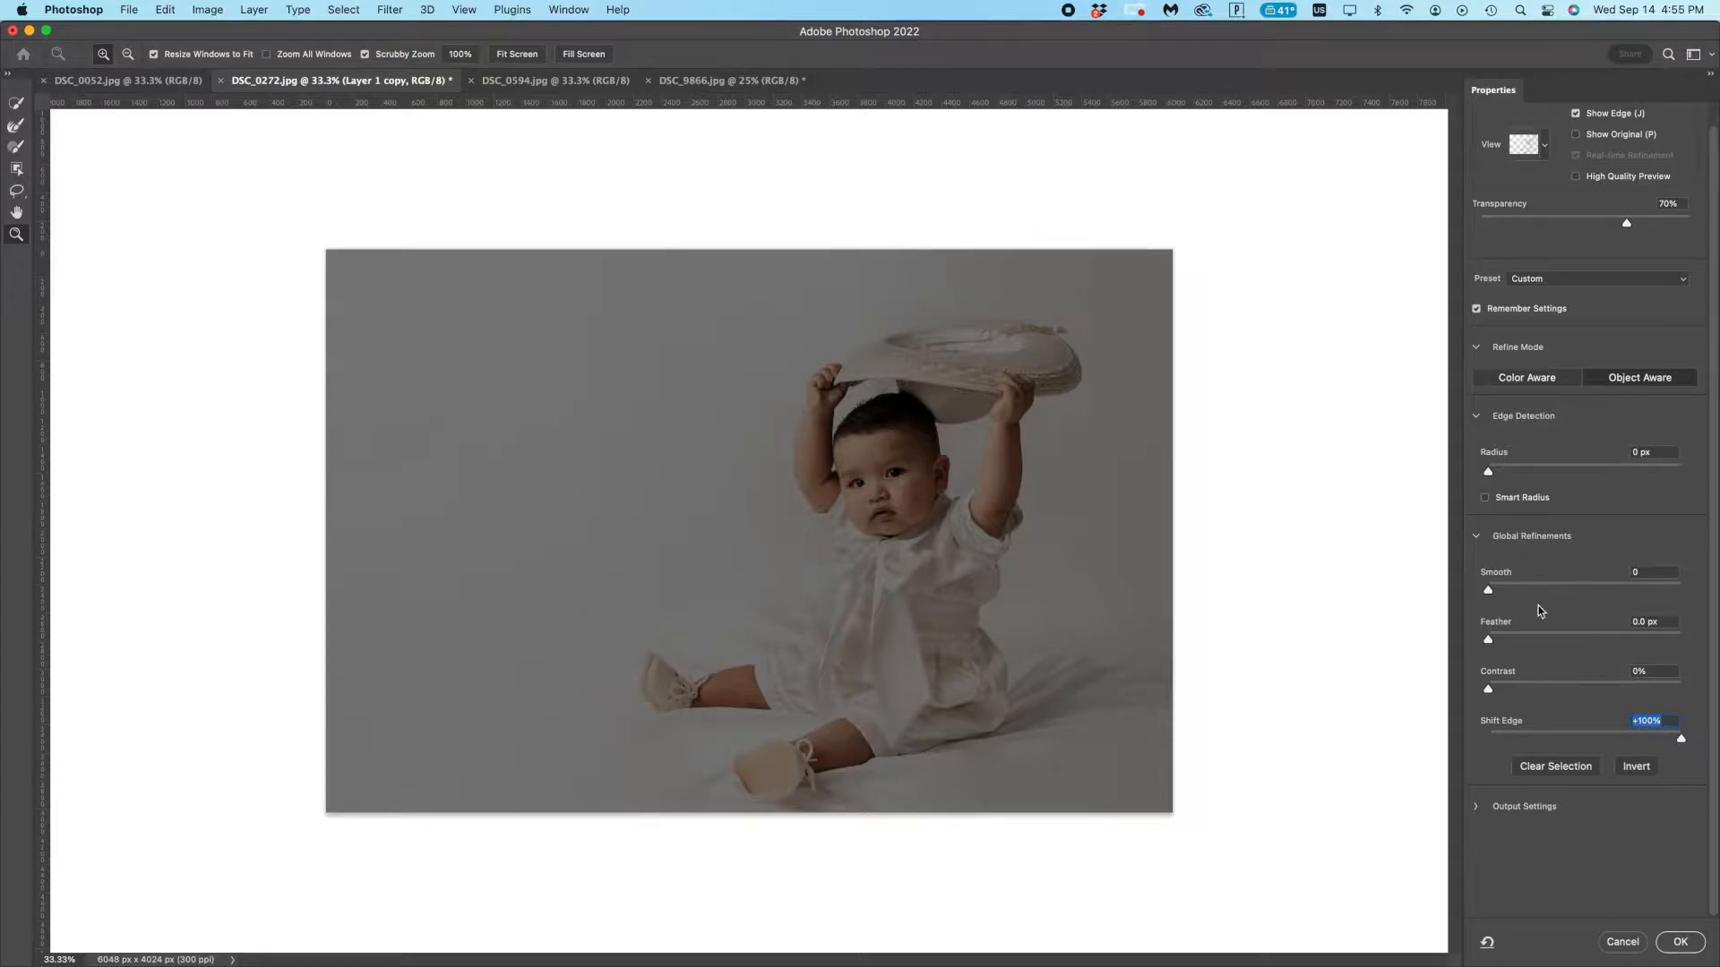
pyautogui.moveTo(1542, 584); pyautogui.dragTo(1424, 571)
# - Try a 30 px edge radius with Shift Edge at -100%, and settle on 4 px with +100%
pyautogui.moveTo(1636, 474); pyautogui.dragTo(1587, 472)
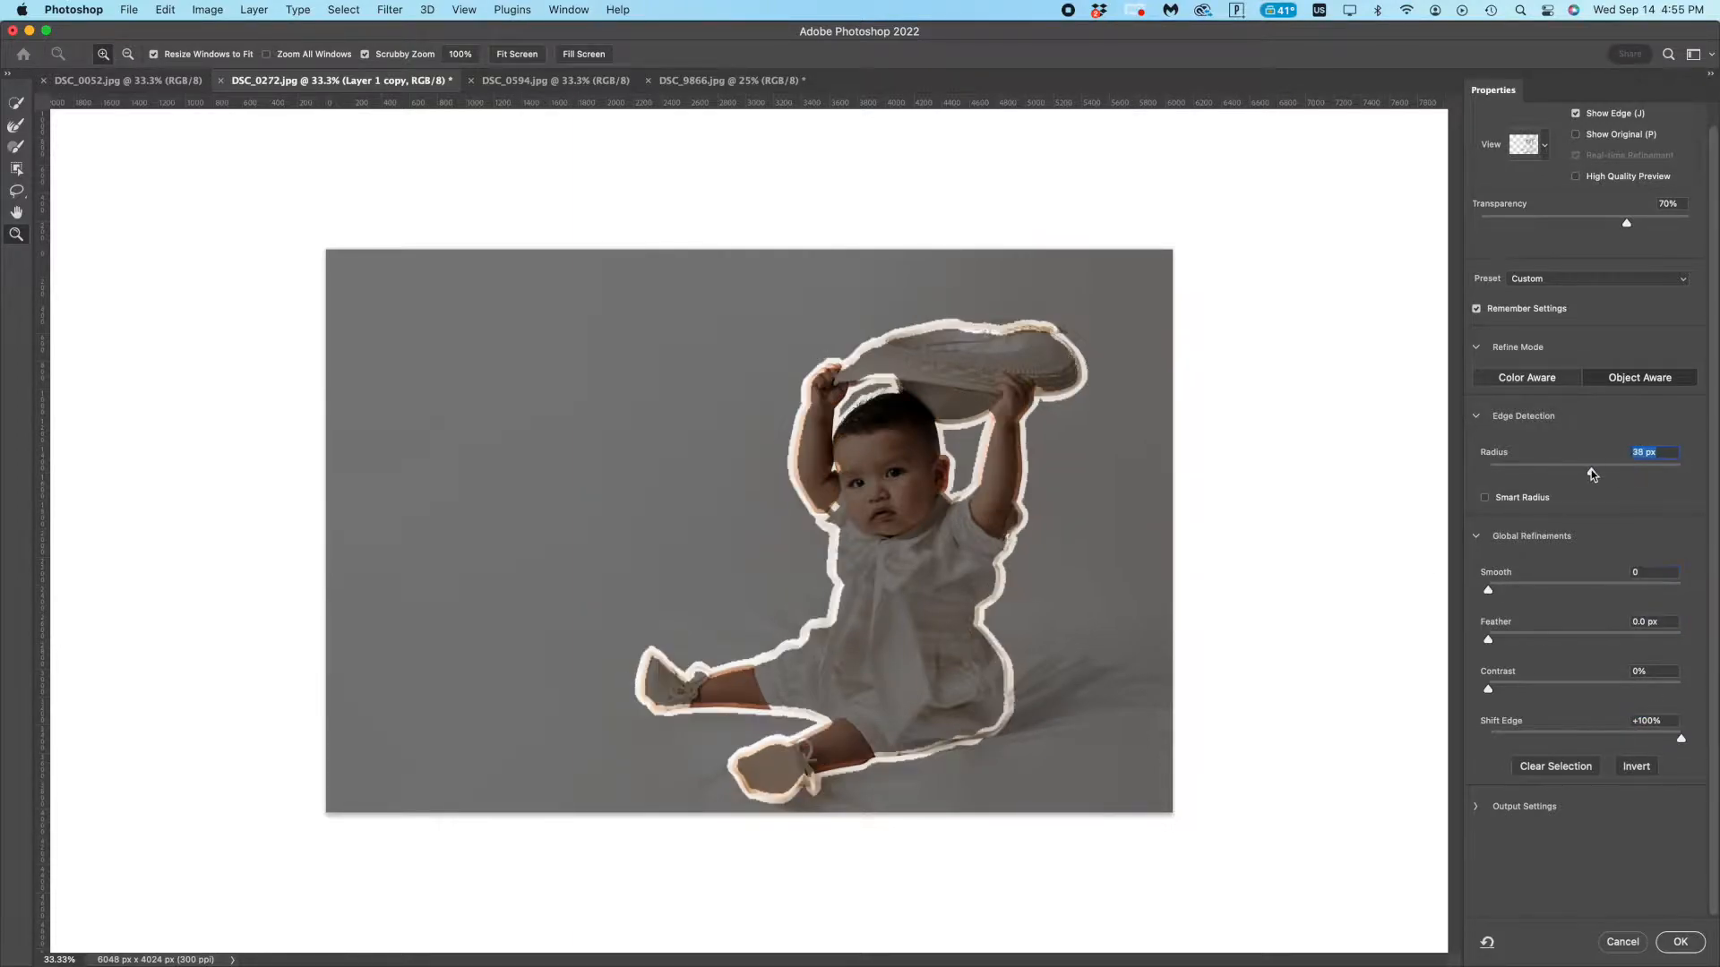
pyautogui.moveTo(1680, 738); pyautogui.dragTo(1716, 722)
pyautogui.moveTo(1593, 745); pyautogui.dragTo(1469, 730)
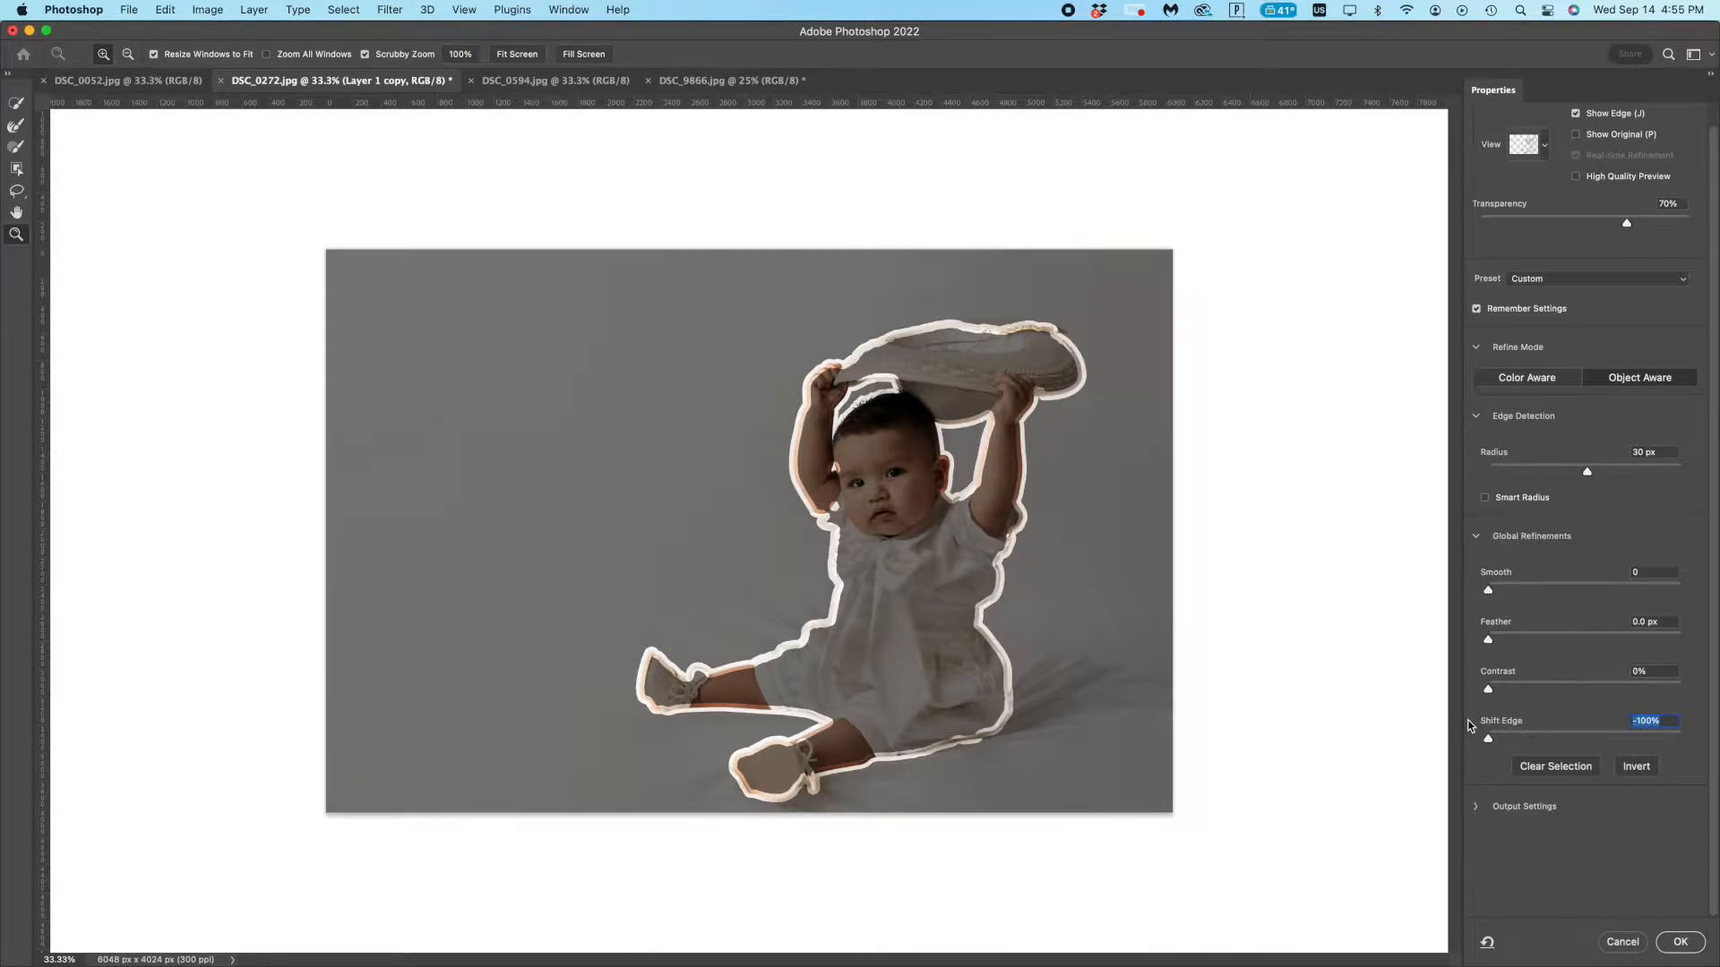
pyautogui.moveTo(1499, 466); pyautogui.dragTo(1533, 468)
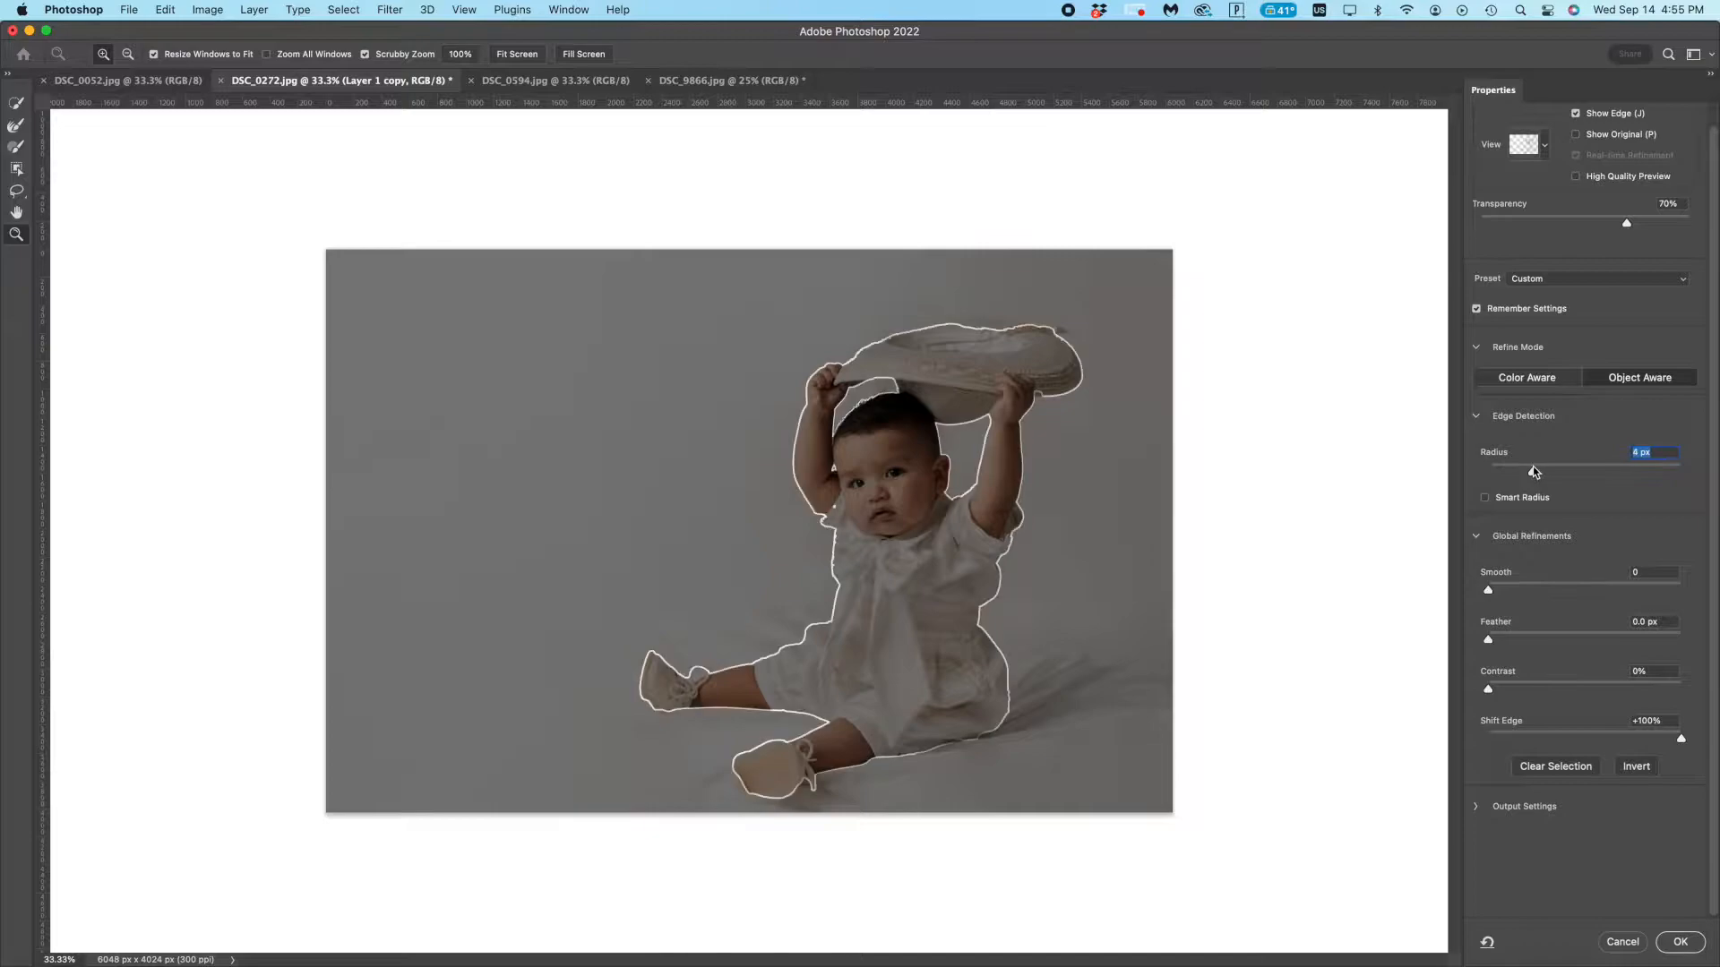
# - Set the feather to 4.6 px and output the refined selection as a layer mask
pyautogui.click(1531, 378)
pyautogui.click(860, 380)
pyautogui.click(1480, 806)
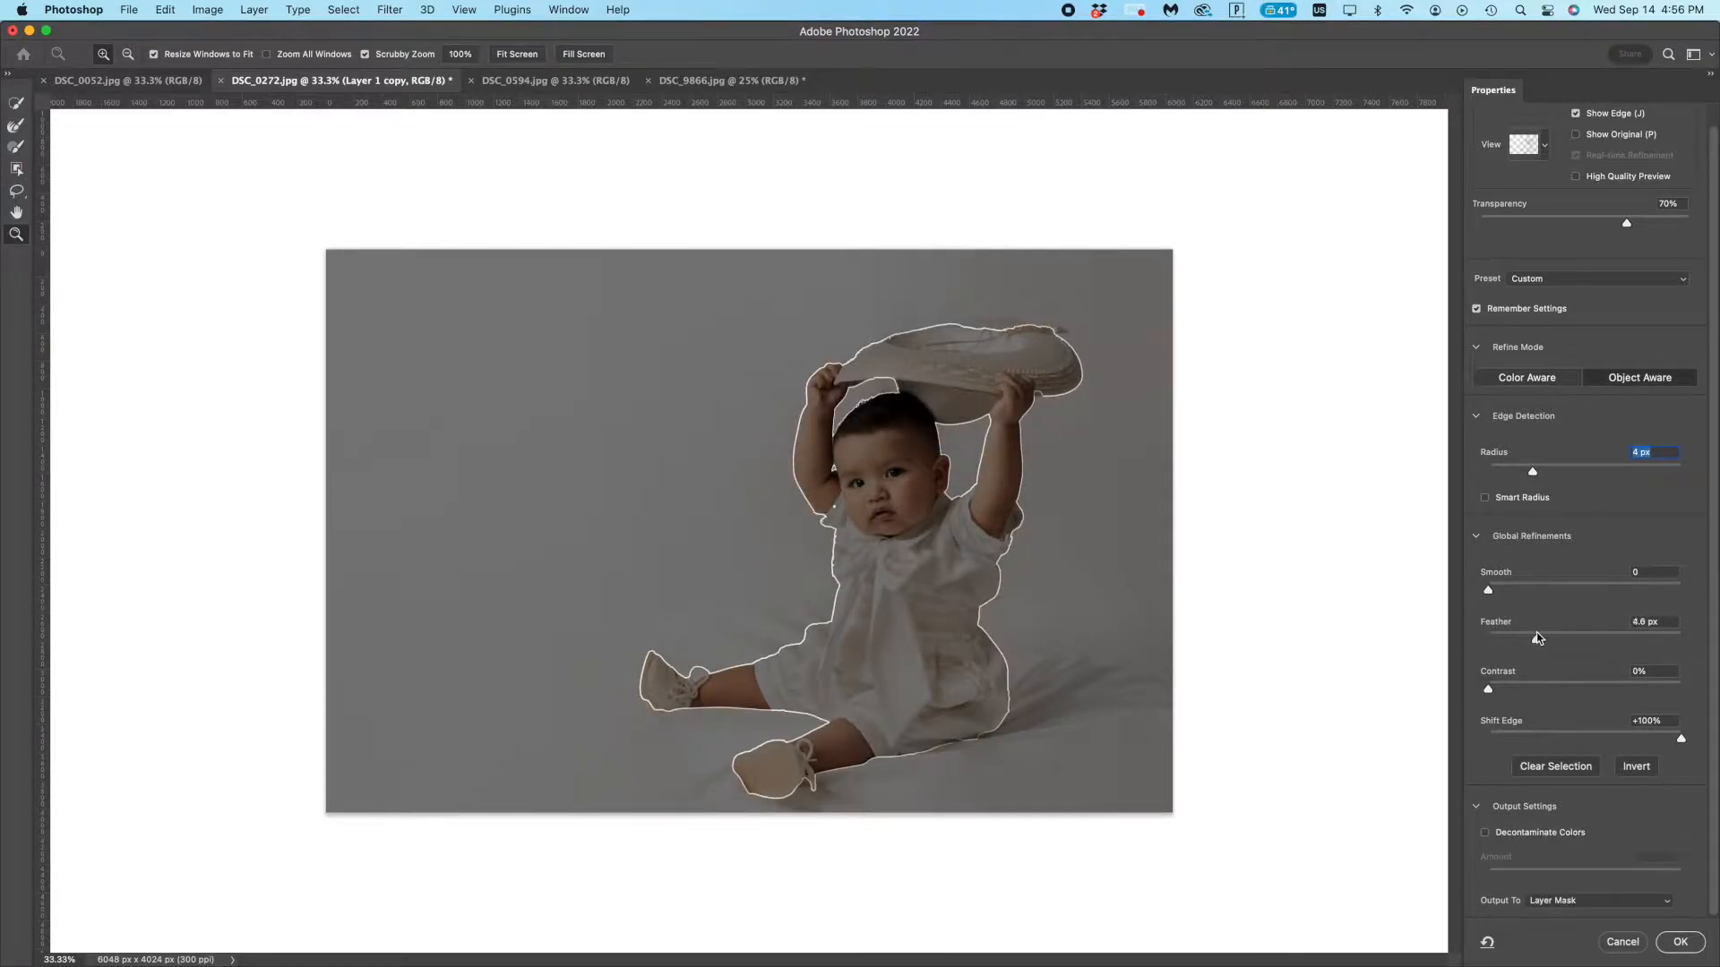
pyautogui.click(1672, 943)
# - Select the subject on the masked layer's image and feather the selection by 10 pixels
pyautogui.click(1408, 779)
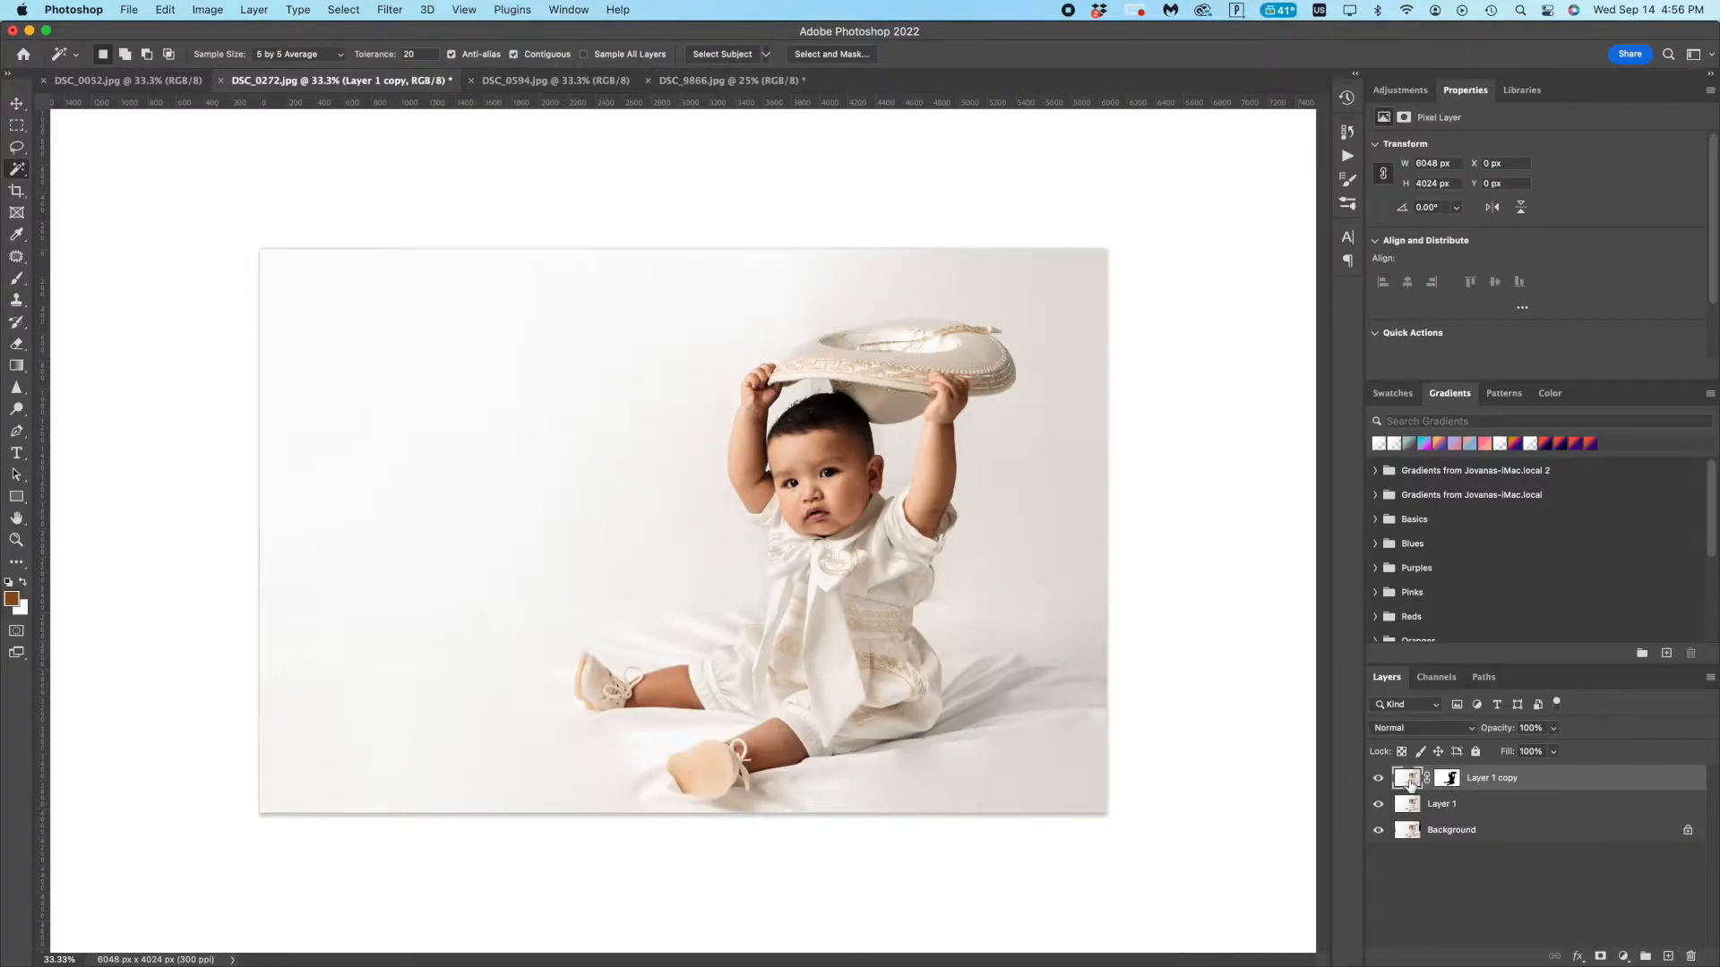
pyautogui.click(1042, 575)
pyautogui.press('super+d')
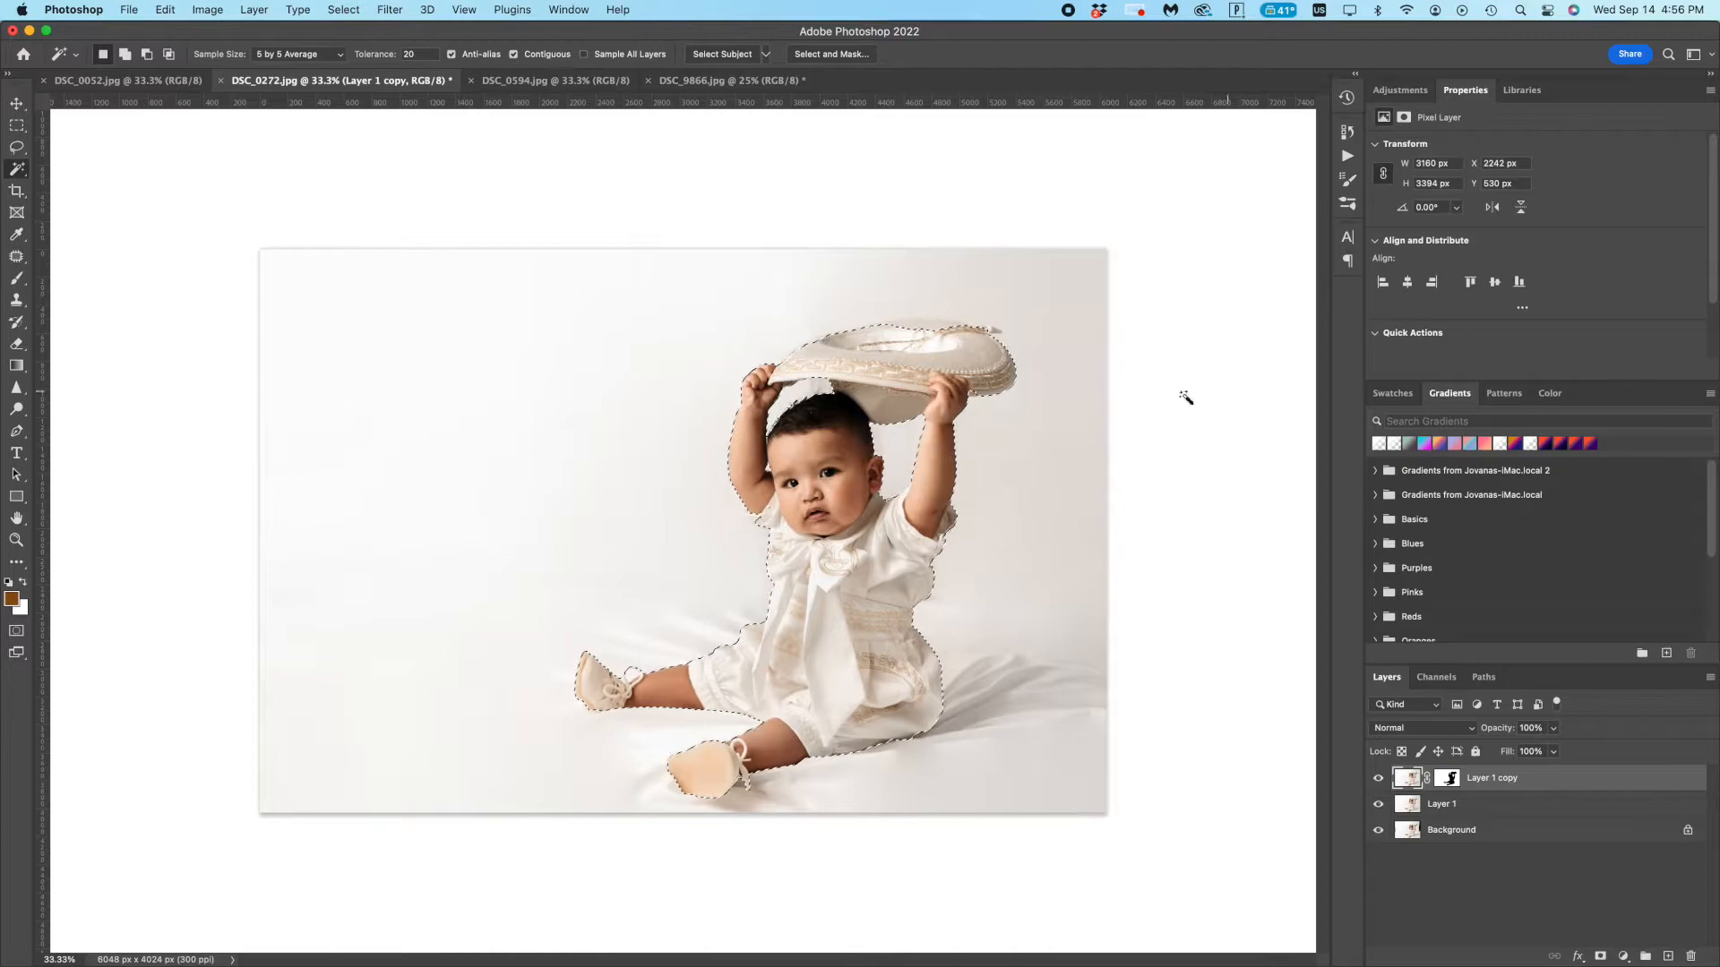
pyautogui.rightClick(866, 587)
pyautogui.click(985, 797)
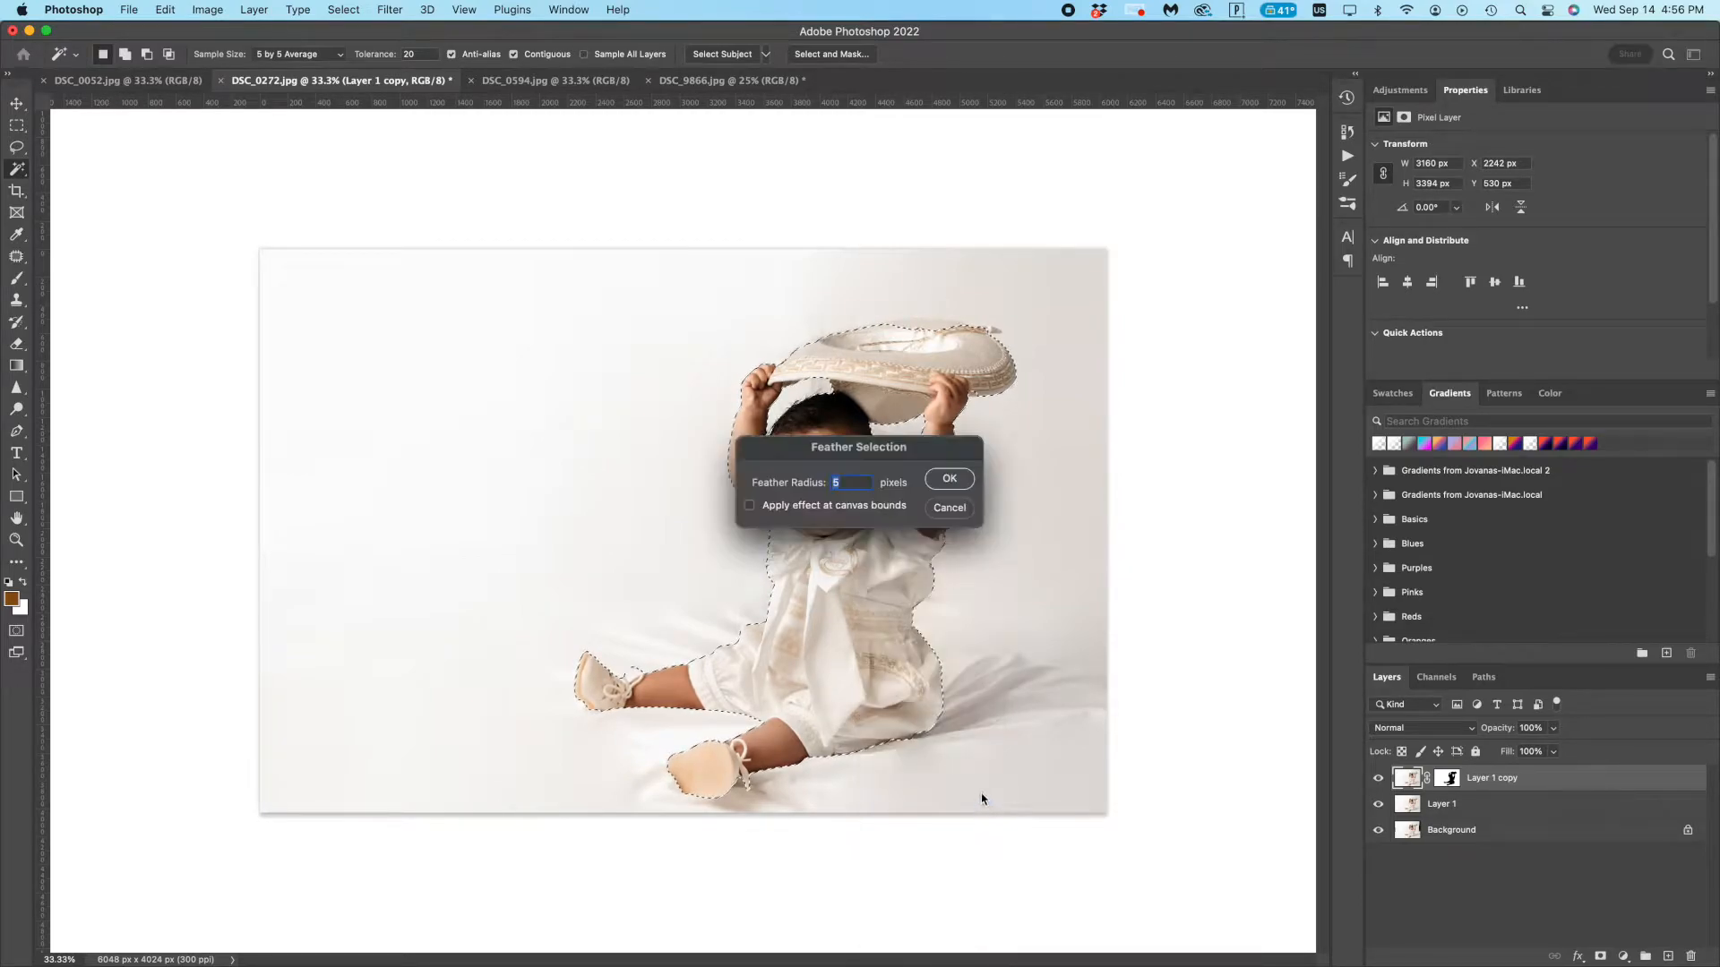
pyautogui.moveTo(1168, 475); pyautogui.dragTo(1172, 476)
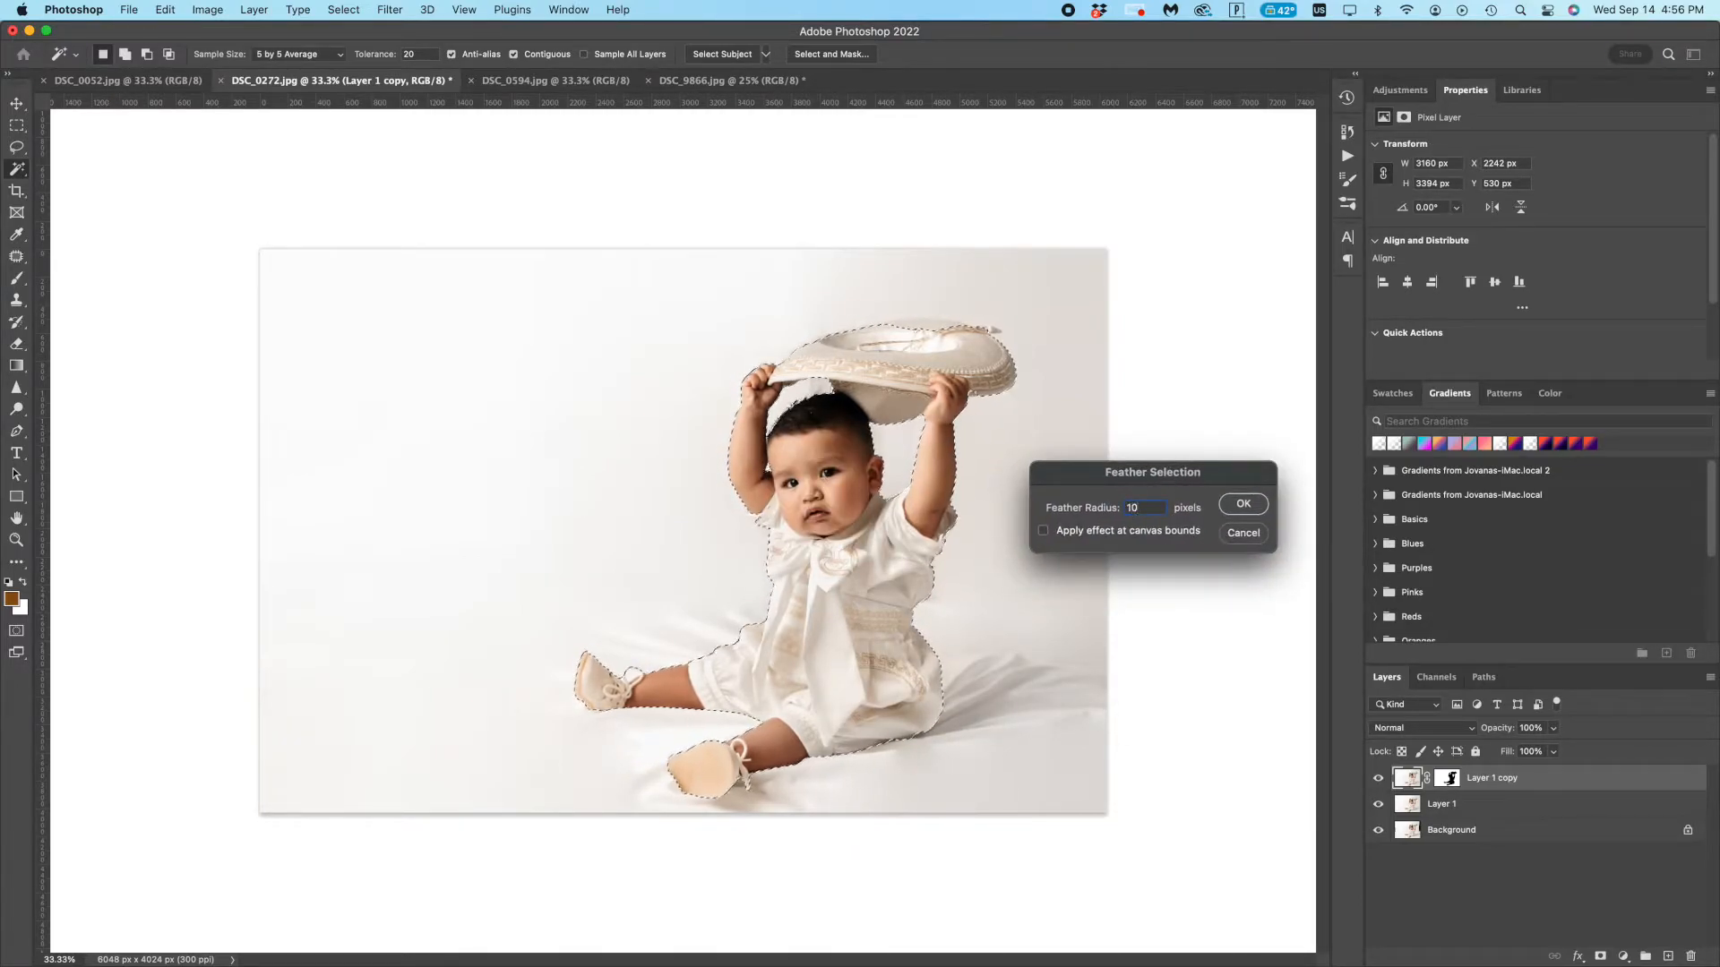
pyautogui.write('10')
pyautogui.press('Return')
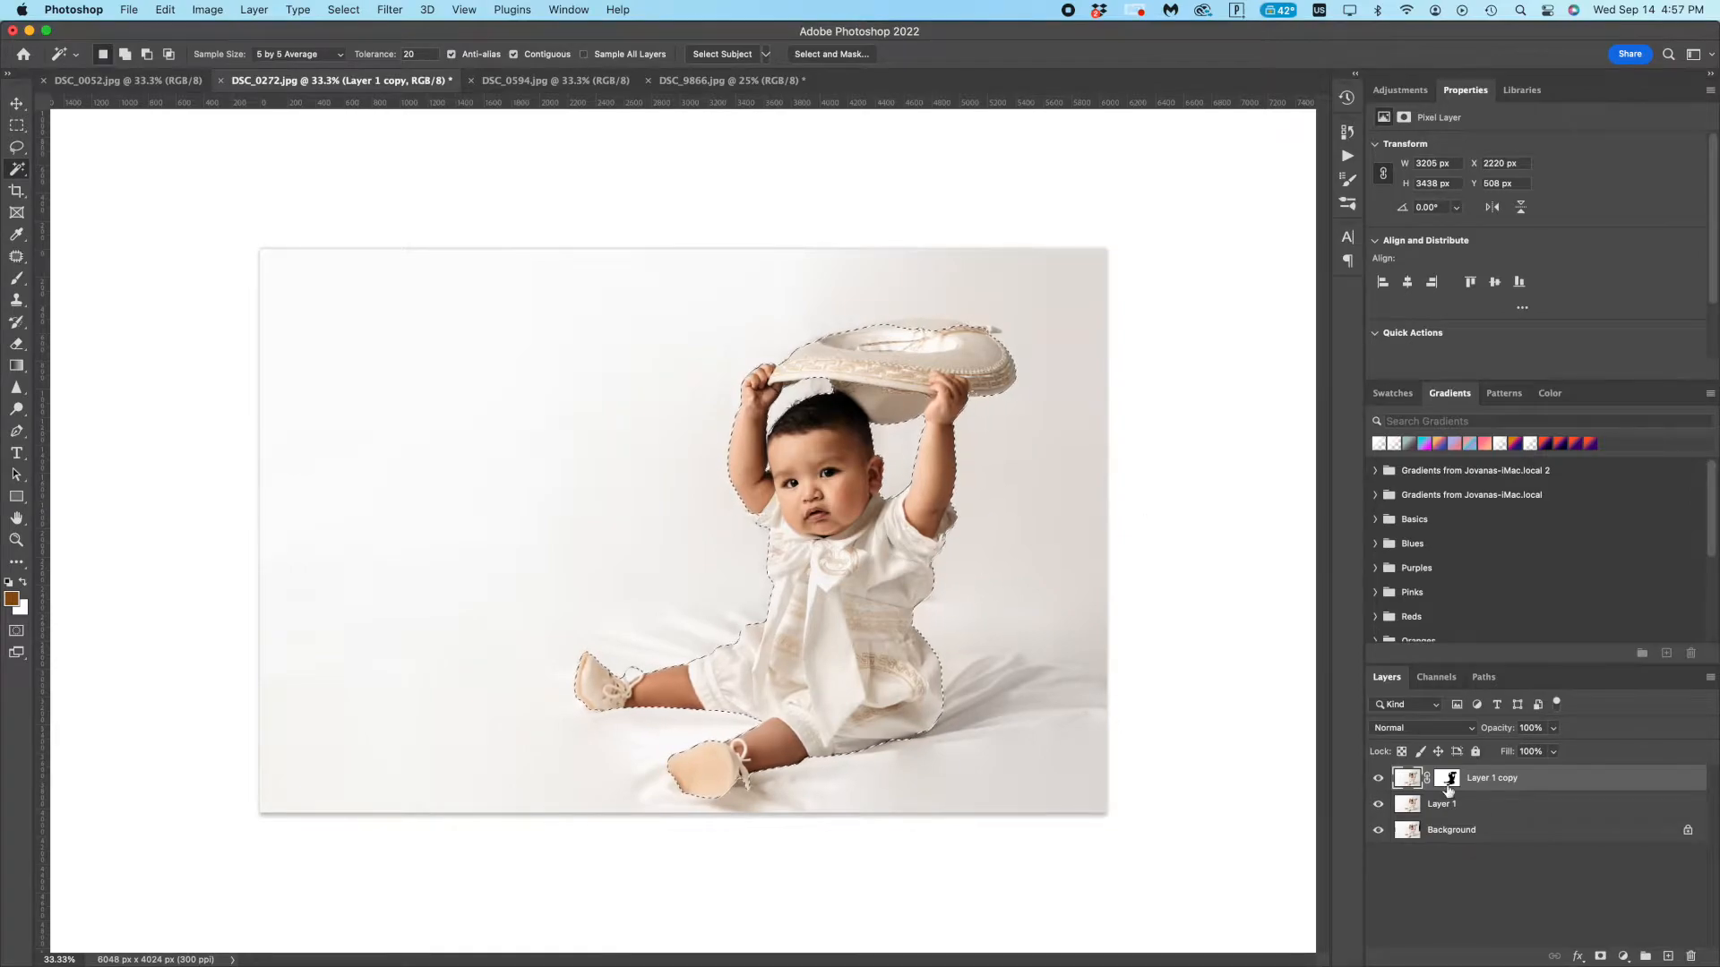
# - Draw a gradient with white as the foreground color upward across the selected subject
pyautogui.click(24, 369)
pyautogui.click(91, 364)
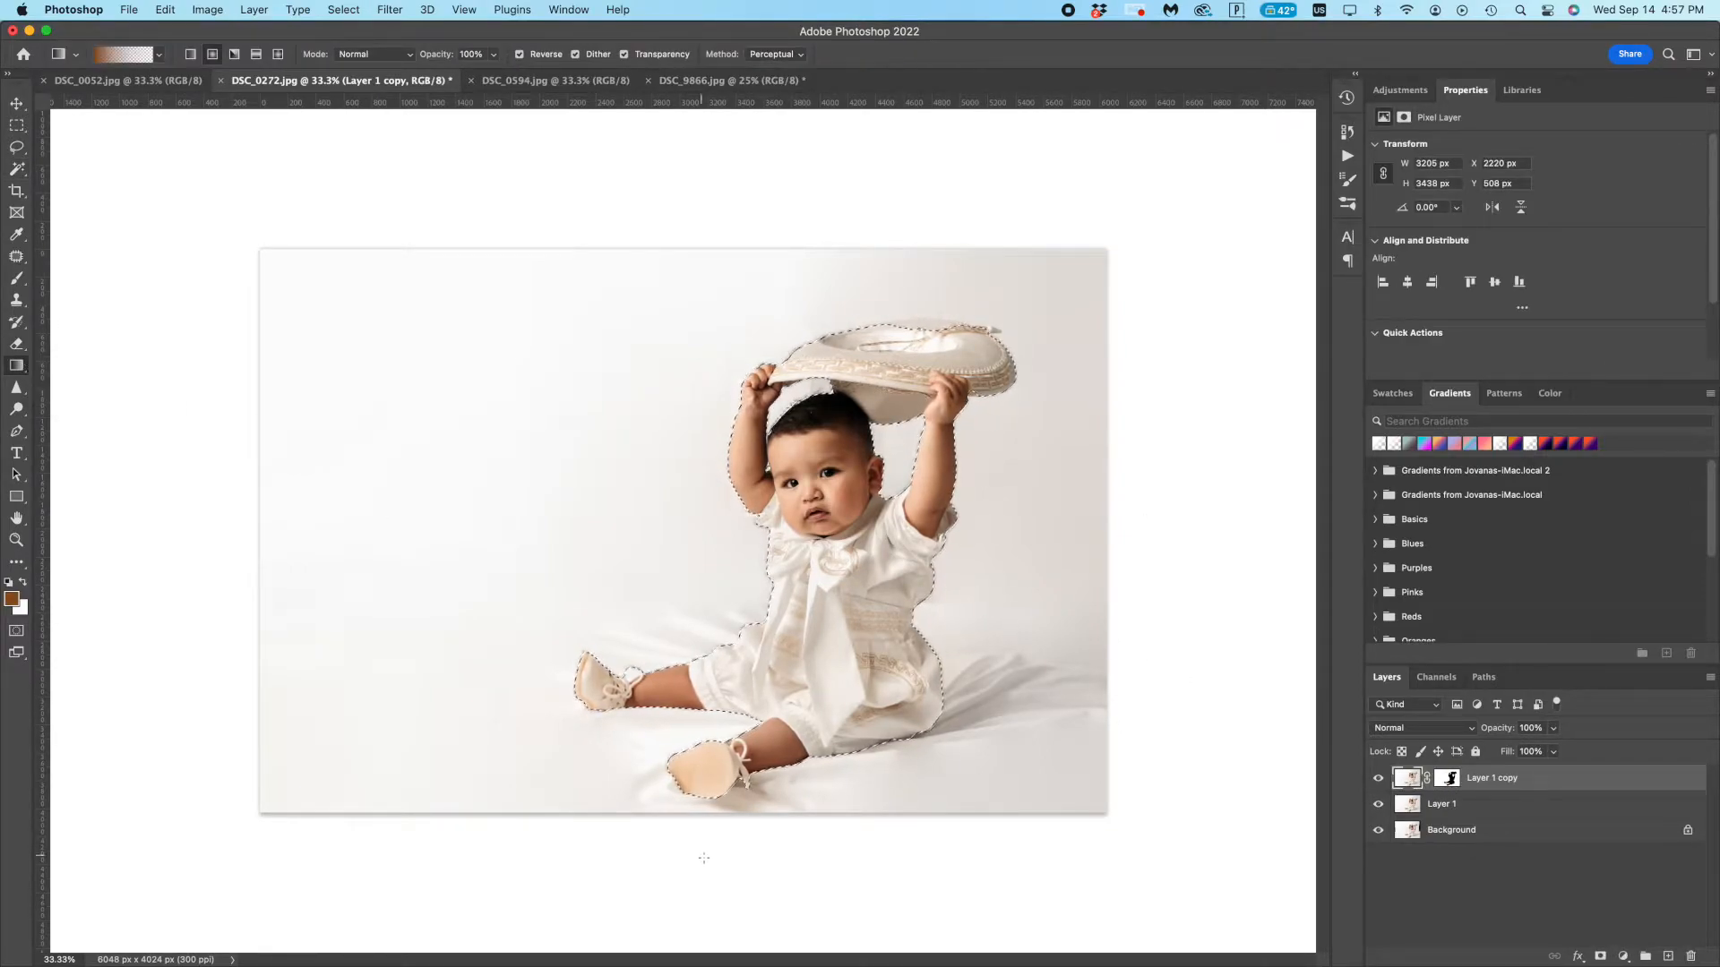
pyautogui.press('d')
pyautogui.press('x')
pyautogui.moveTo(718, 854); pyautogui.dragTo(710, 216)
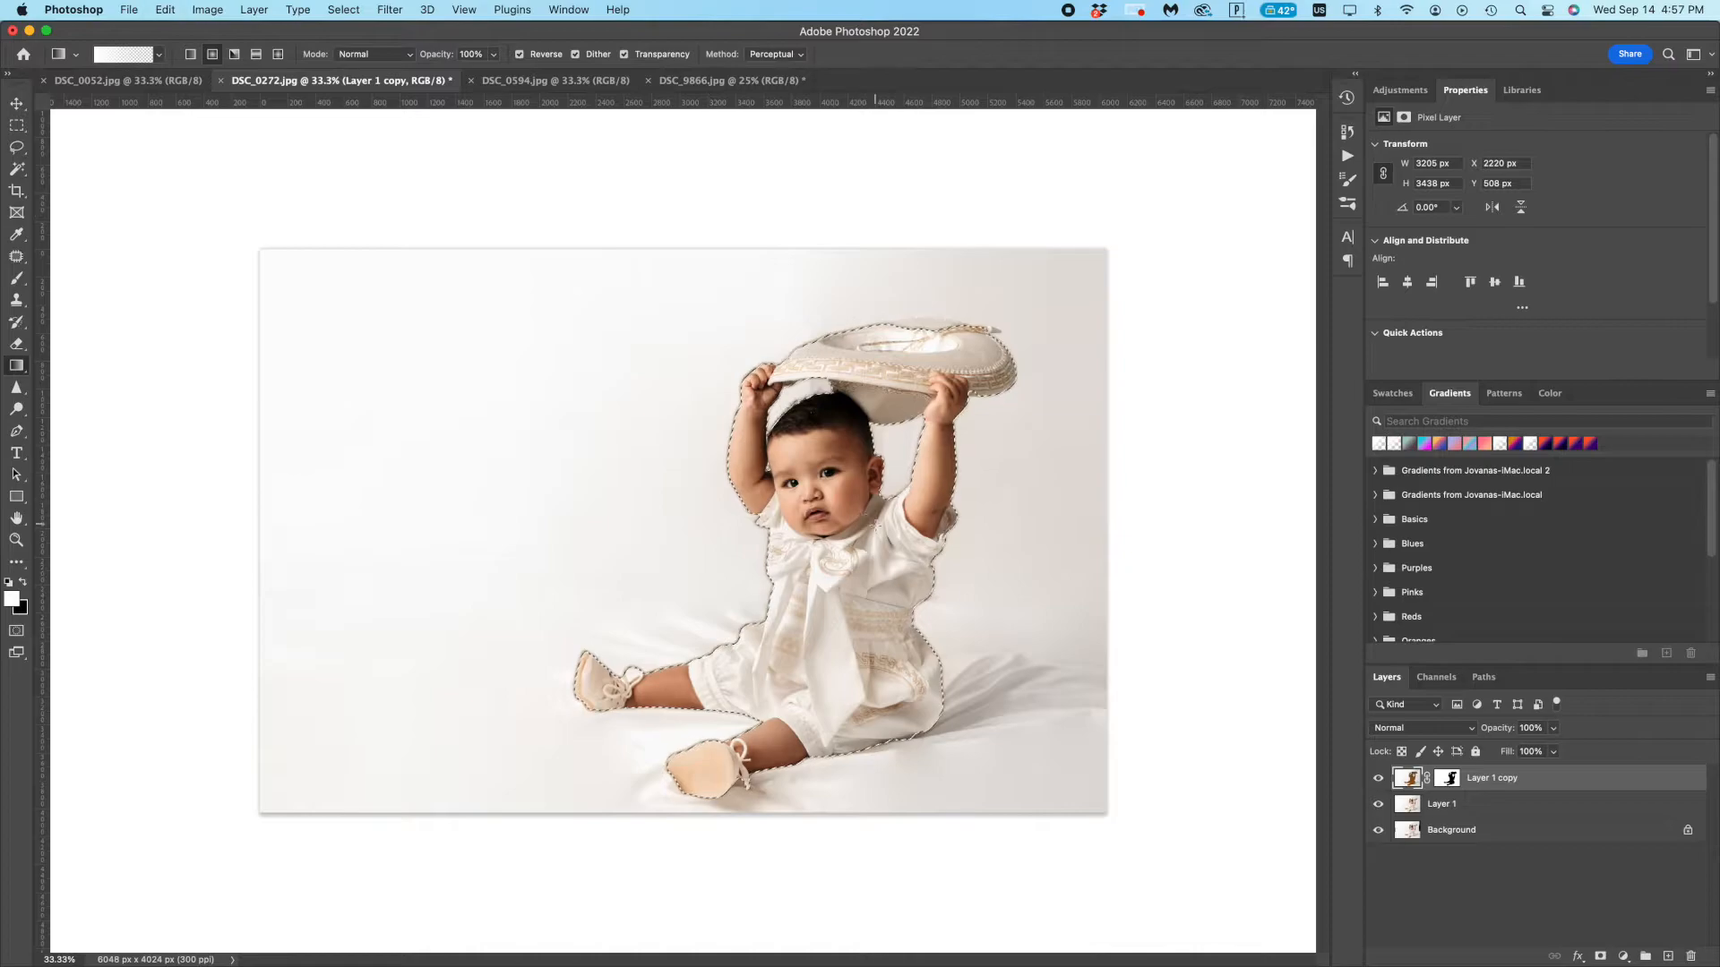
# - Invert the selection so it covers the backdrop around the baby
pyautogui.rightClick(867, 625)
pyautogui.click(887, 584)
pyautogui.press('i')
pyautogui.rightClick(889, 583)
pyautogui.click(870, 589)
pyautogui.press('w')
pyautogui.rightClick(866, 605)
pyautogui.click(918, 780)
# - Draw two white radial gradients upward over the selected backdrop and deselect
pyautogui.press('g')
pyautogui.moveTo(810, 841); pyautogui.dragTo(787, 231)
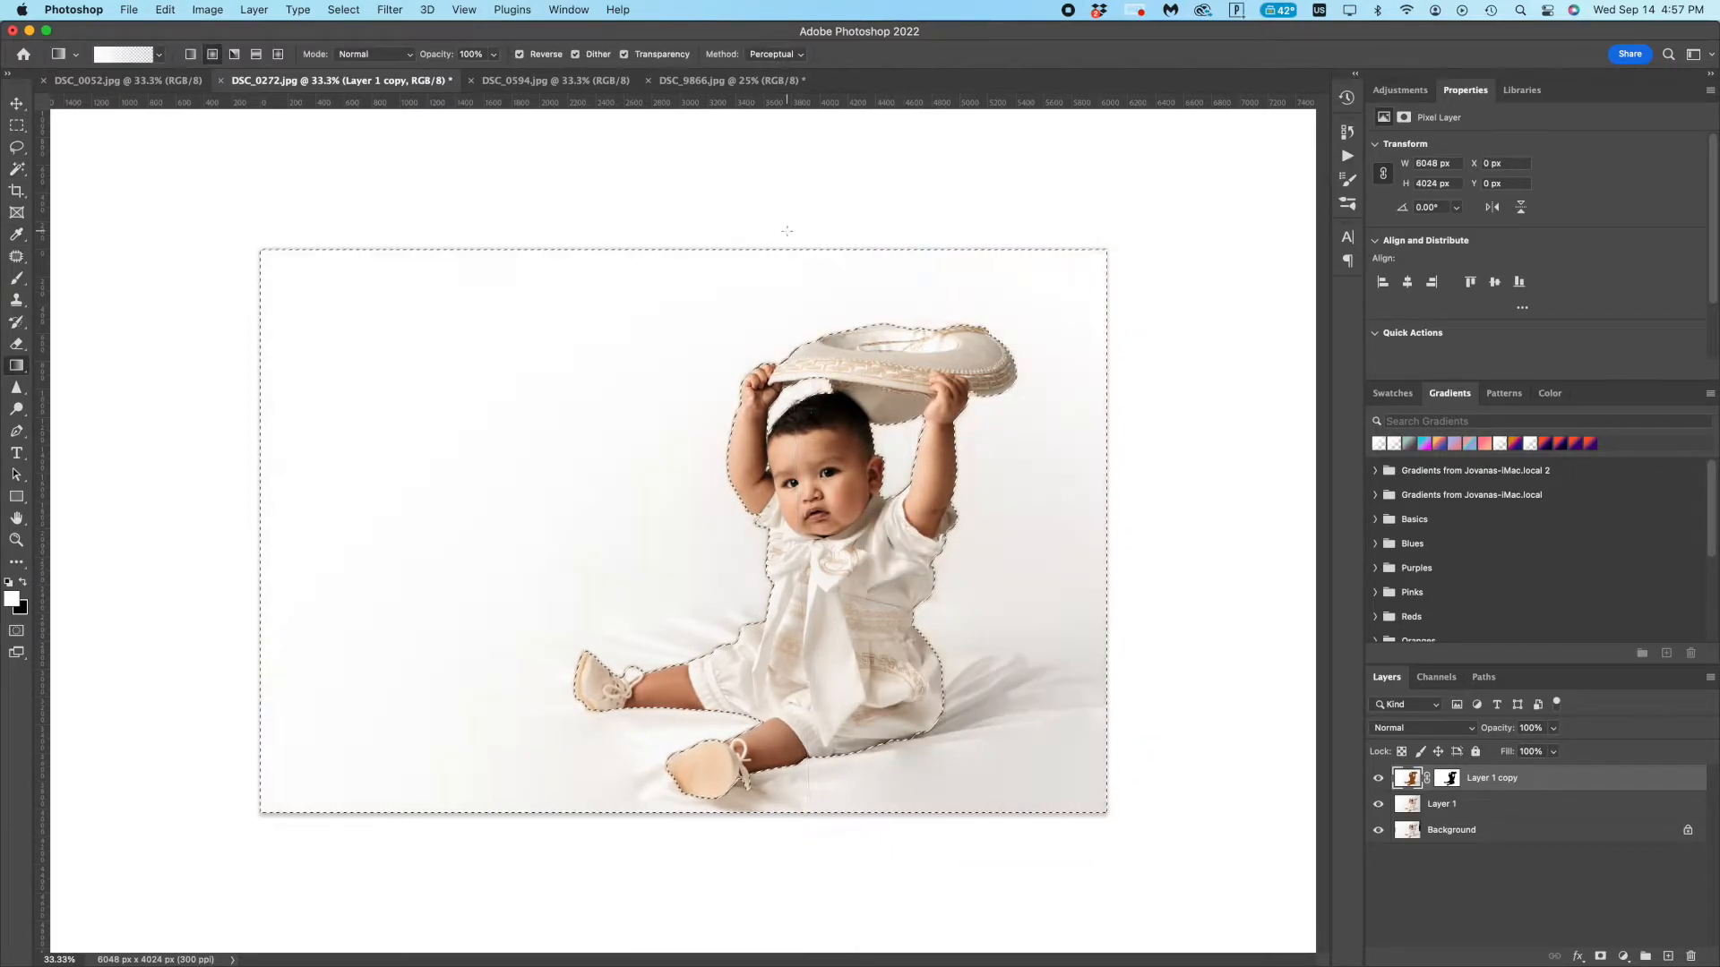
pyautogui.moveTo(858, 825); pyautogui.dragTo(806, 520)
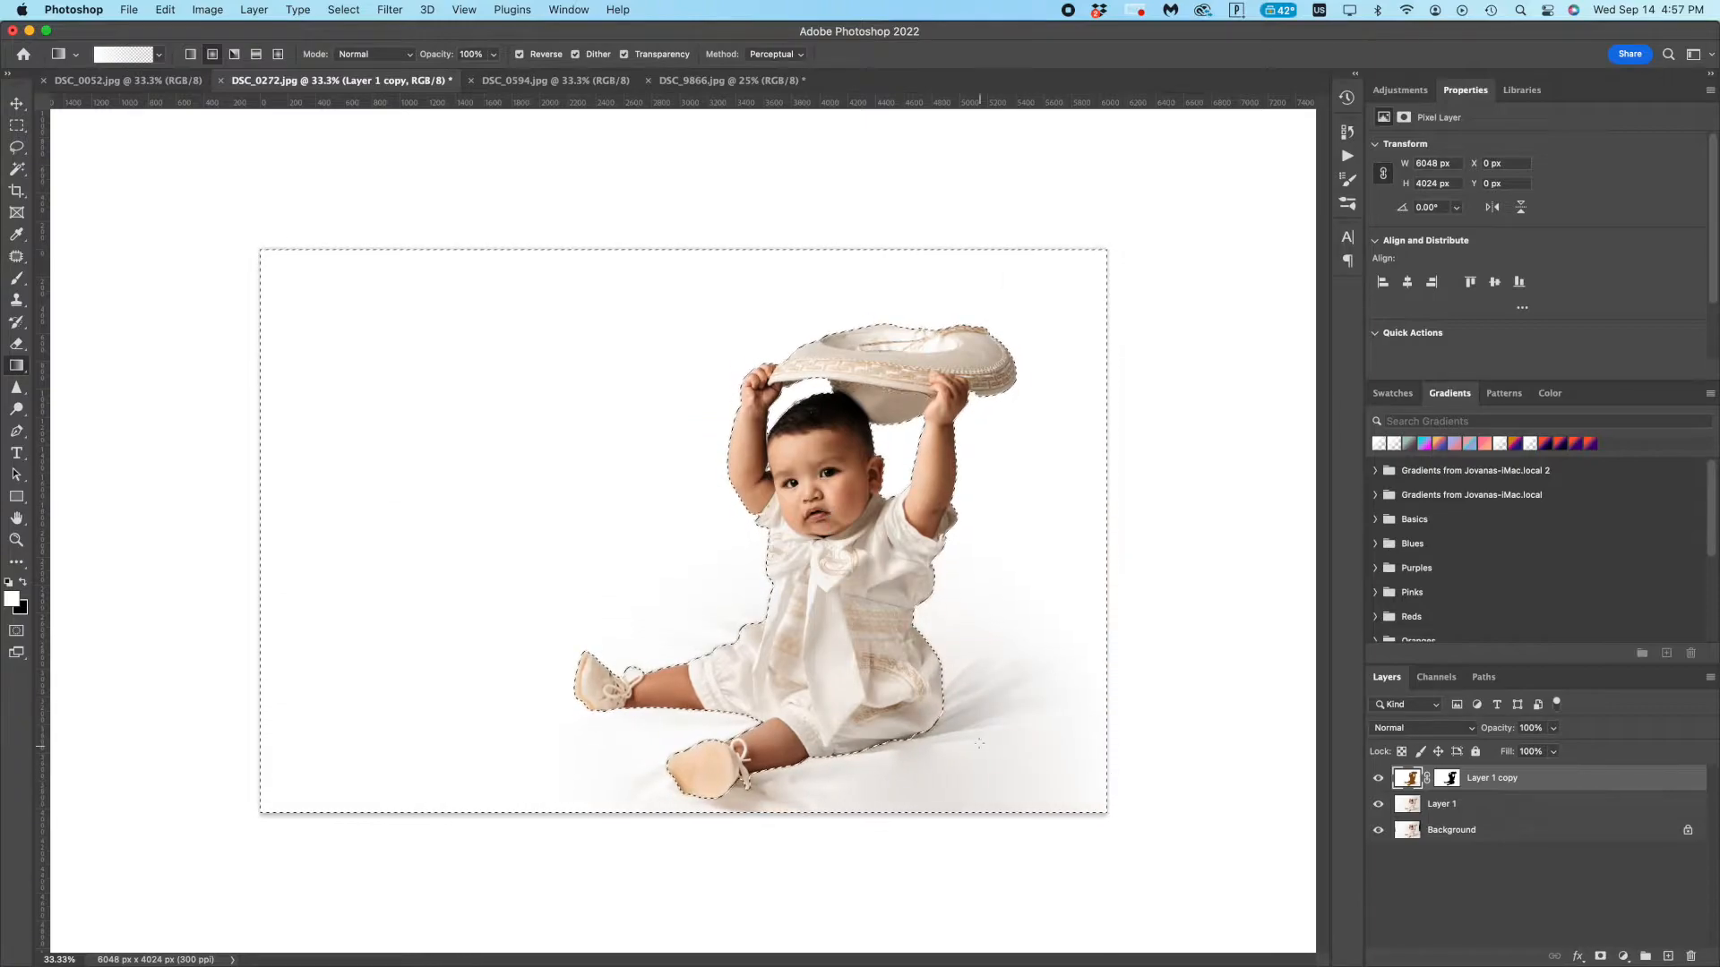
pyautogui.press('super+d')
# - Toggle the duplicate layer's visibility to compare the backdrop before and after the gradients
pyautogui.click(1379, 778)
pyautogui.click(1378, 779)
pyautogui.click(1379, 778)
pyautogui.click(1378, 778)
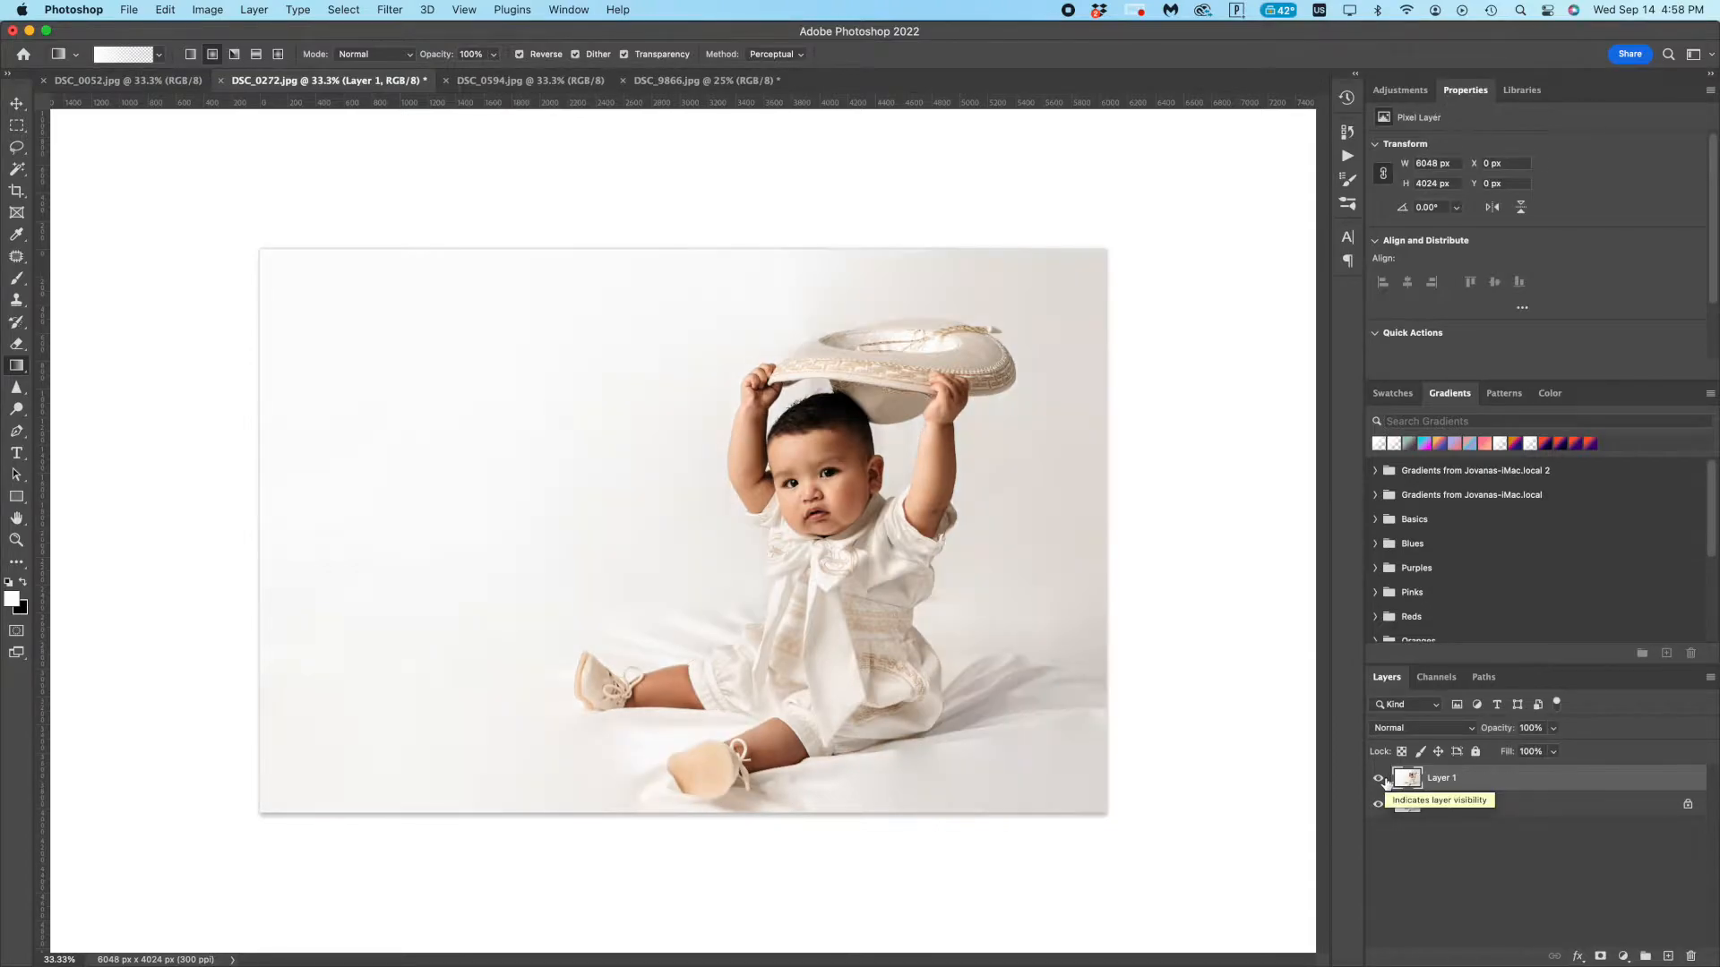
# - Duplicate the patched layer and sample the off-white sheet color near the baby's feet as the foreground color
pyautogui.press('super+j')
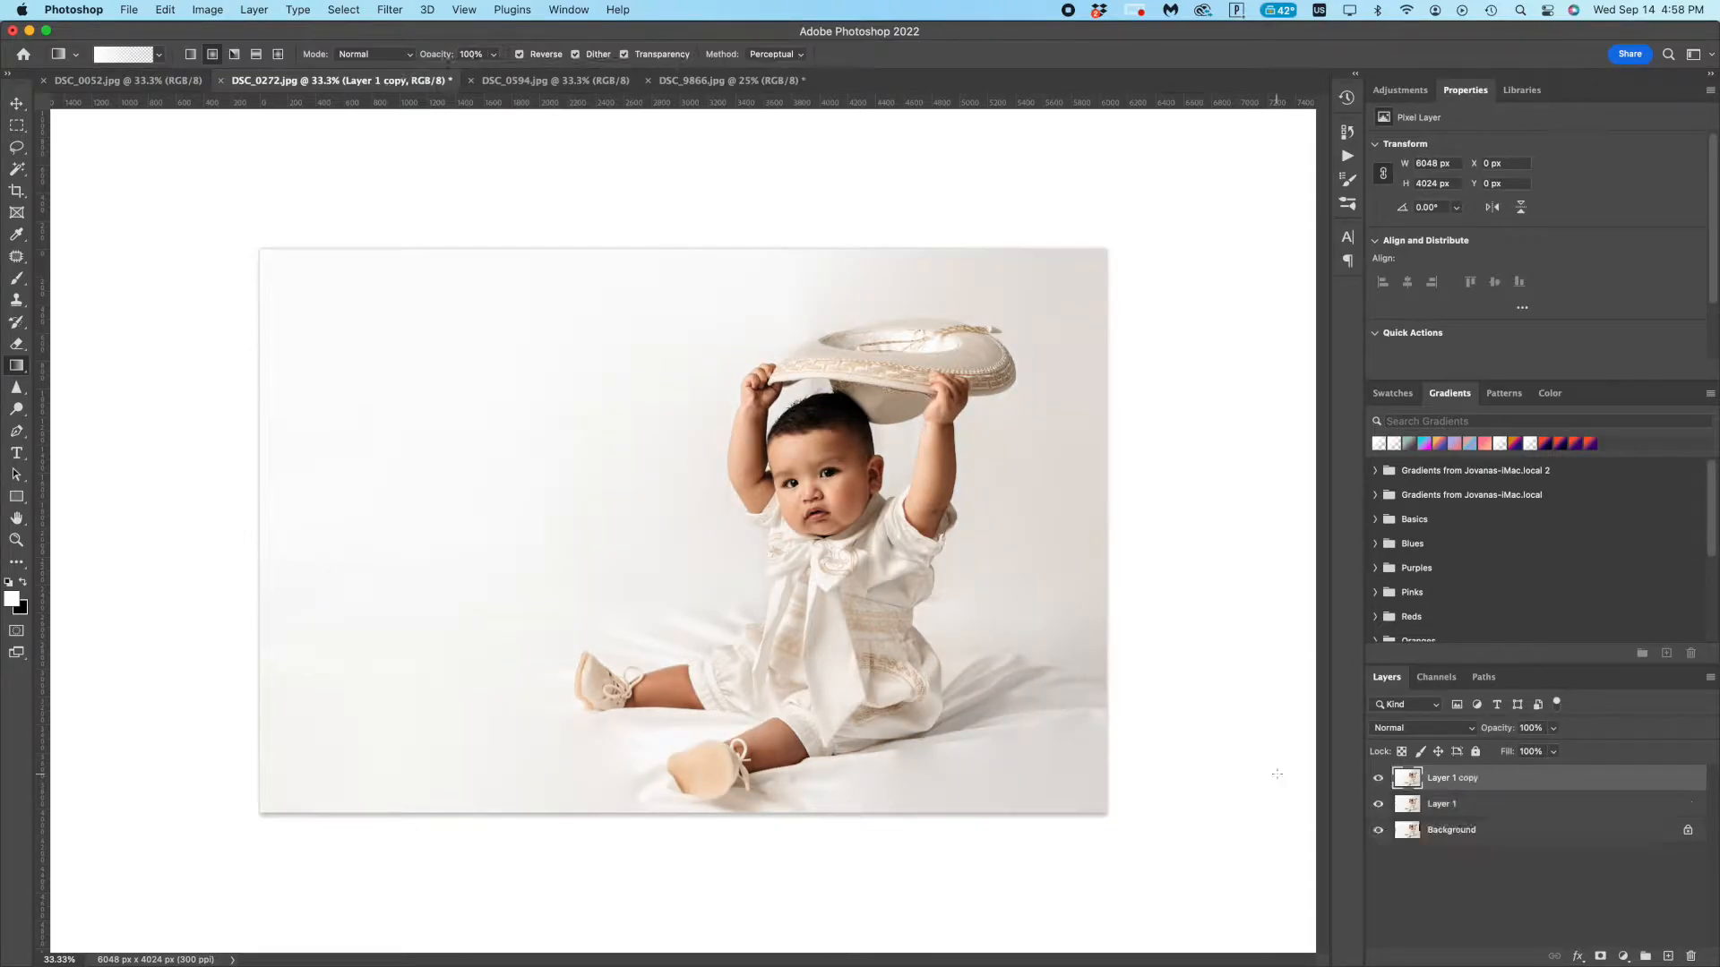
pyautogui.press('i')
pyautogui.moveTo(598, 747); pyautogui.dragTo(674, 715)
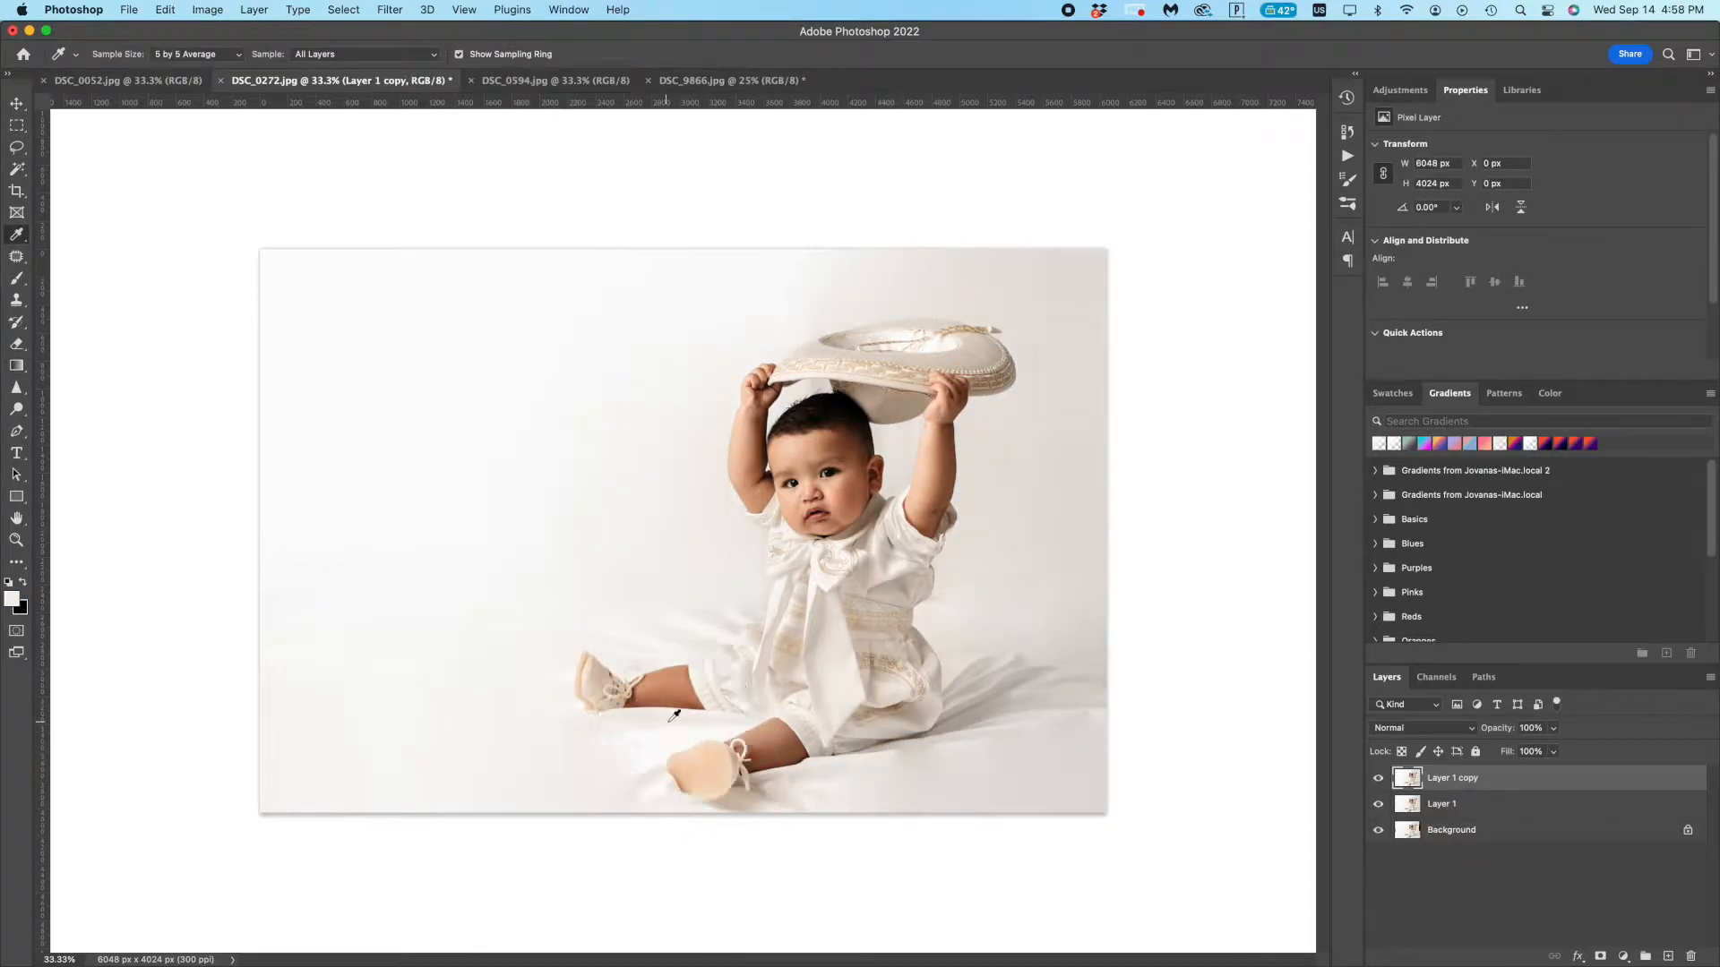
# - Select the backdrop around the baby by selecting the subject and inverting the selection
pyautogui.press('w')
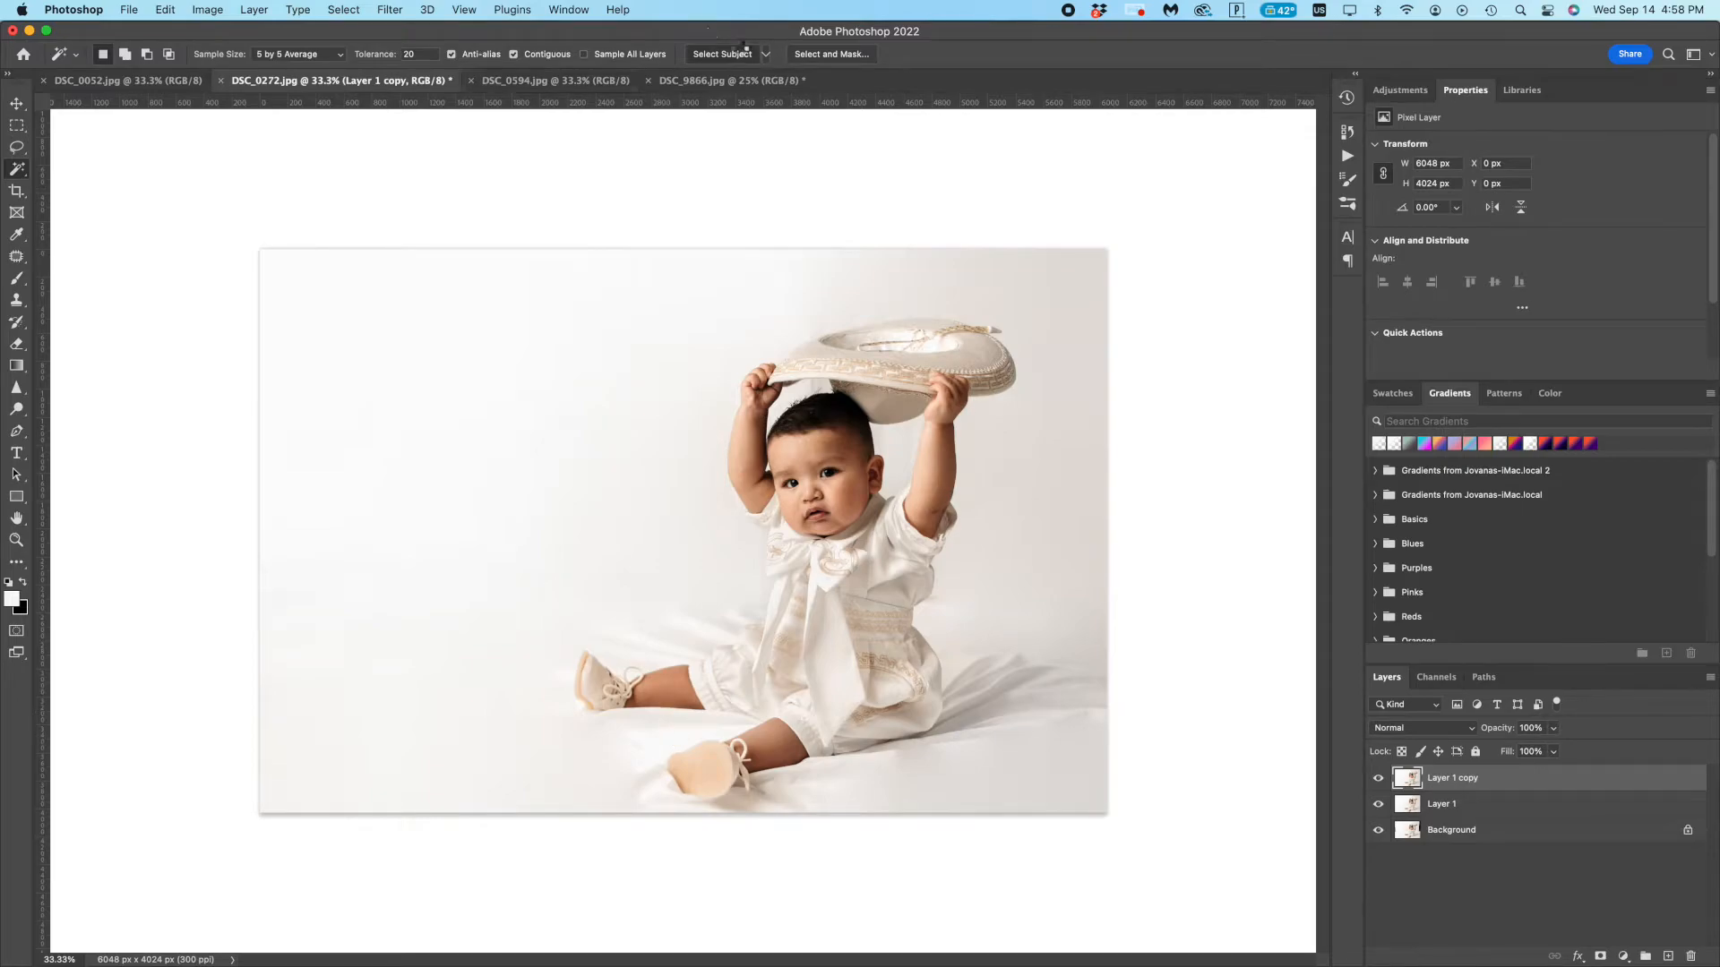
pyautogui.rightClick(731, 753)
pyautogui.click(733, 851)
# - Try a radial gradient in the sampled off-white over the selected backdrop, and undo it
pyautogui.press('g')
pyautogui.moveTo(730, 645); pyautogui.dragTo(731, 811)
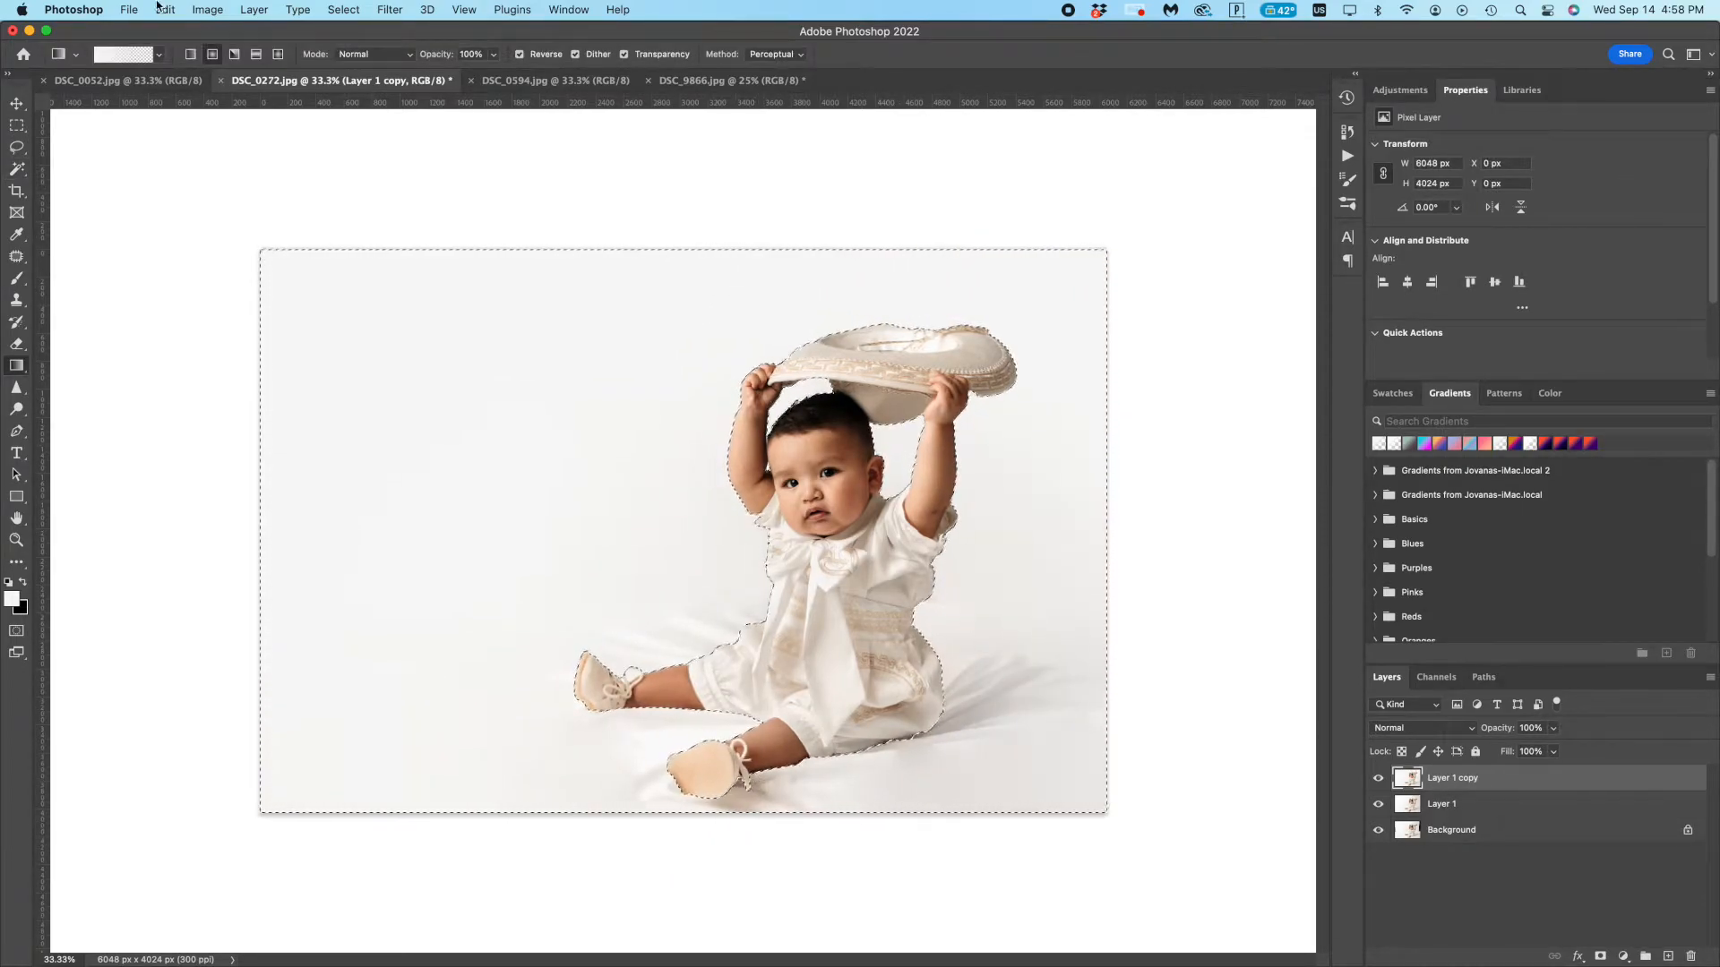
pyautogui.press('super+z')
# - Switch to a linear gradient with Reverse off, trying it upward across the backdrop and undoing each attempt
pyautogui.click(191, 55)
pyautogui.moveTo(706, 877); pyautogui.dragTo(652, 9)
pyautogui.press('super+z')
pyautogui.click(519, 54)
pyautogui.moveTo(719, 844); pyautogui.dragTo(668, 86)
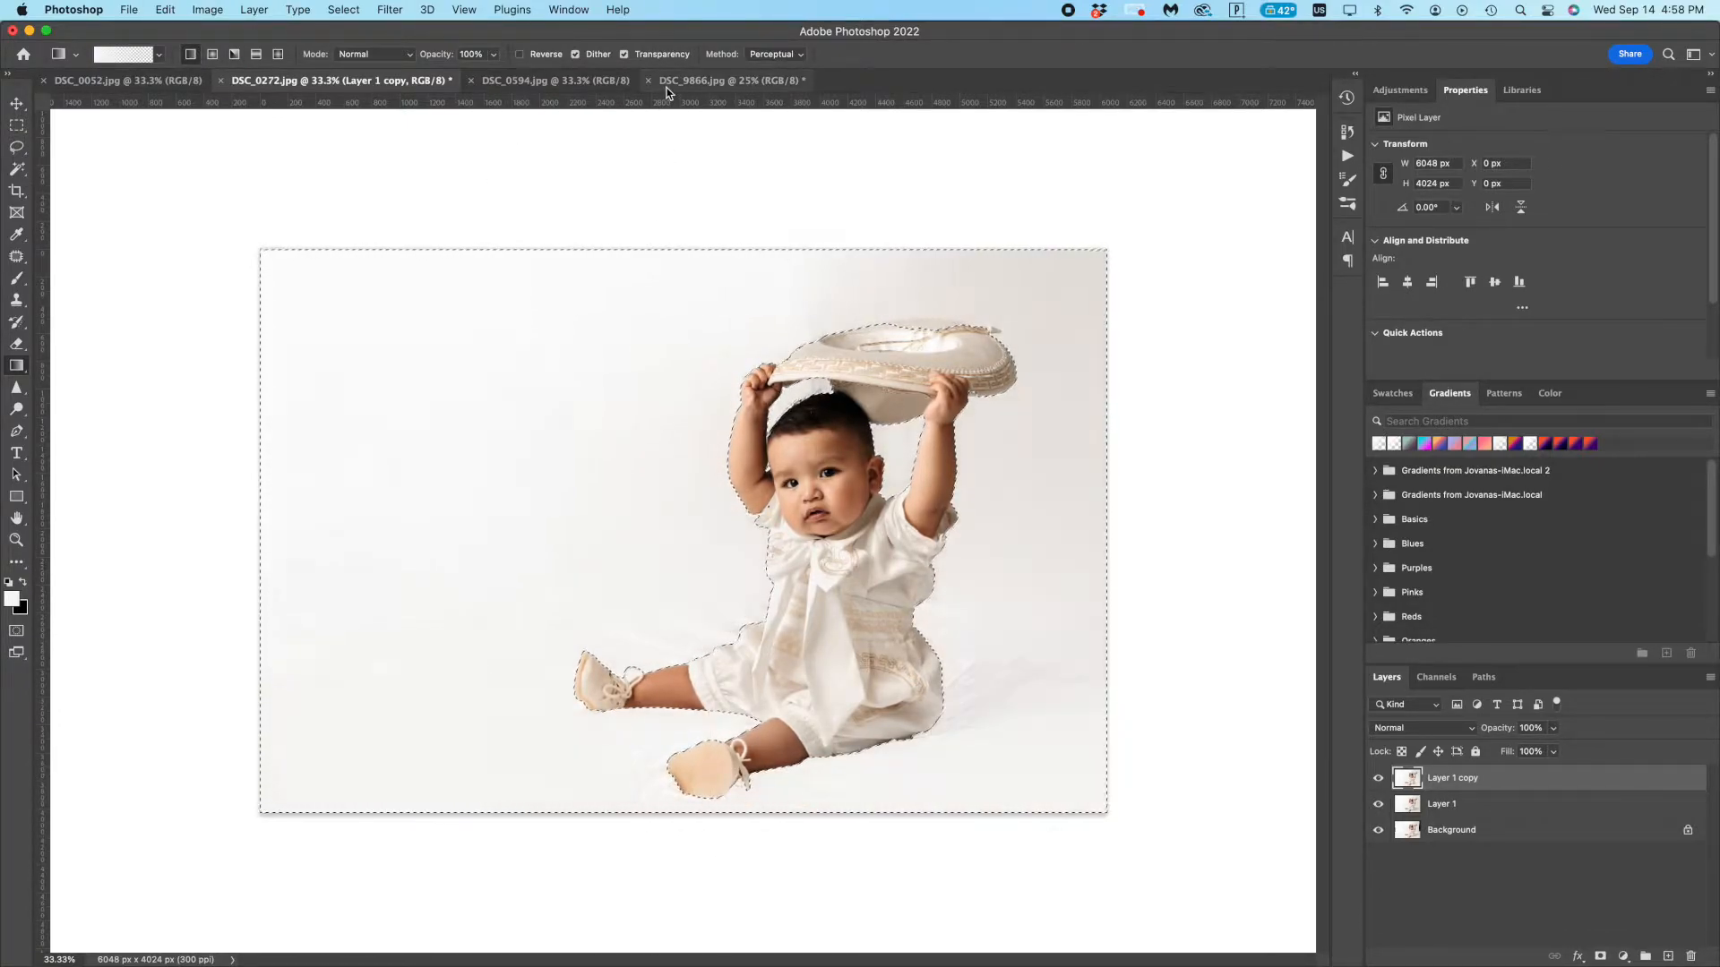
pyautogui.press('super+z')
# - Try the linear gradient from right to left and from top to bottom, undoing both
pyautogui.moveTo(1259, 484); pyautogui.dragTo(3, 415)
pyautogui.press('super+z')
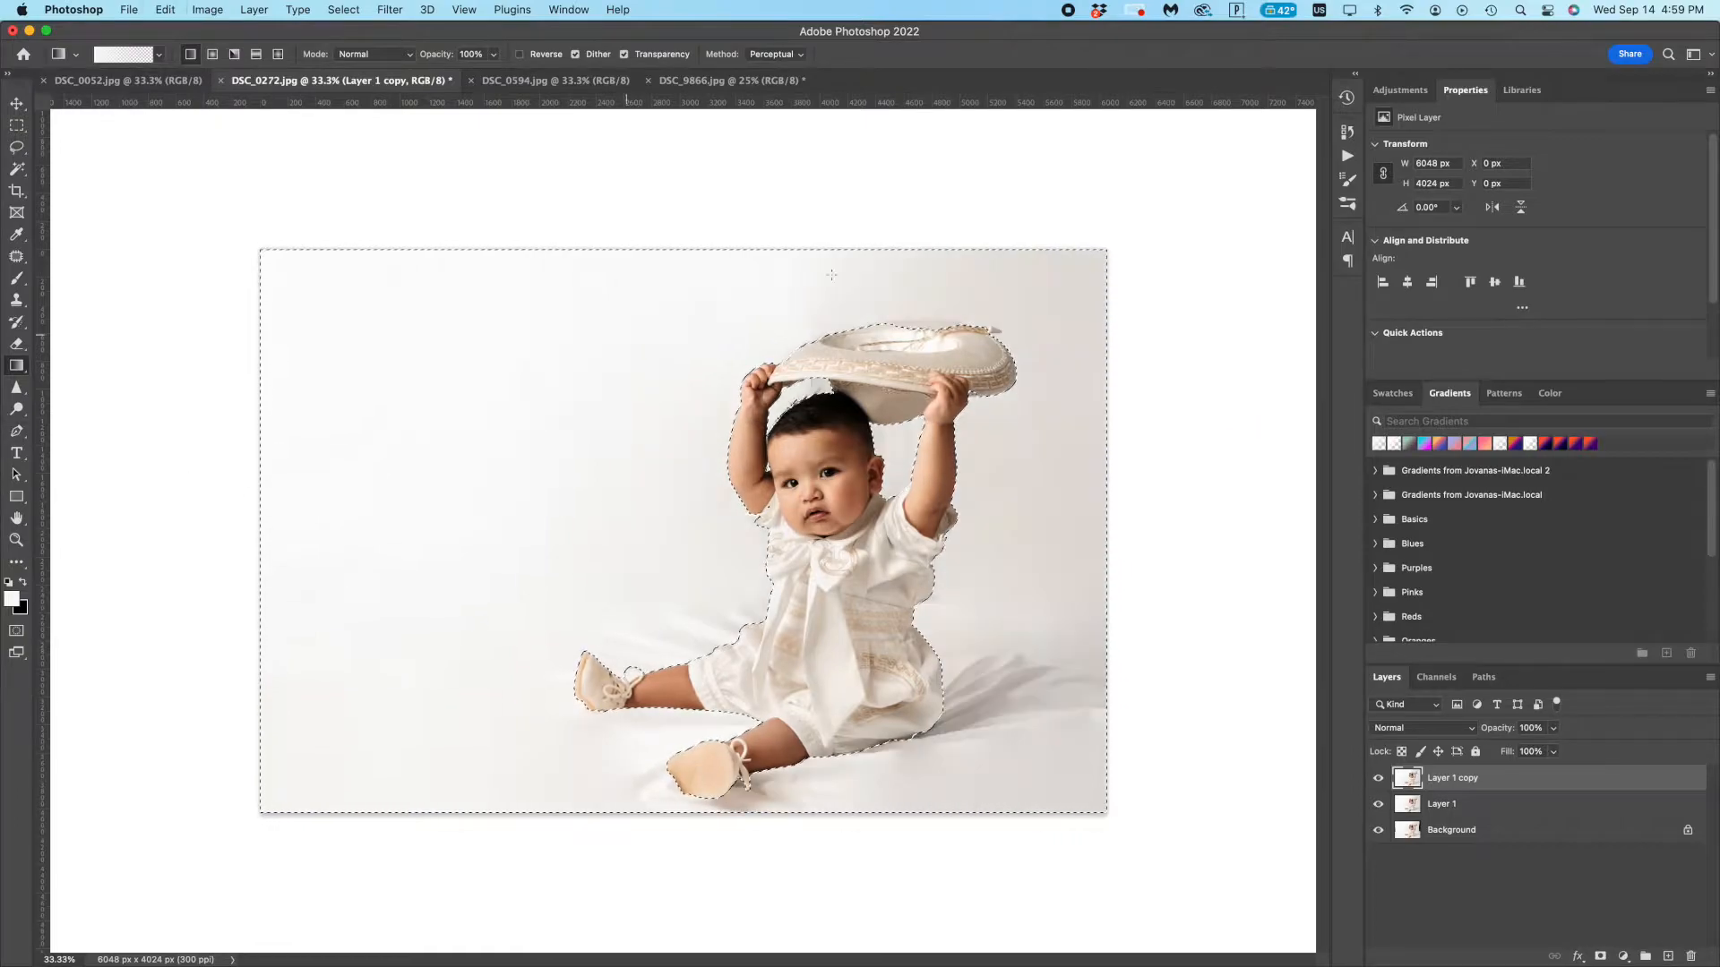
pyautogui.moveTo(1030, 144); pyautogui.dragTo(920, 949)
pyautogui.press('super+z')
# - Draw the linear gradient diagonally from beyond the lower-right corner toward the upper left, deselect, and compare with the layer hidden
pyautogui.moveTo(1215, 874); pyautogui.dragTo(439, 343)
pyautogui.press('super+d')
pyautogui.click(1377, 780)
pyautogui.click(1377, 780)
pyautogui.click(1377, 781)
pyautogui.click(1376, 781)
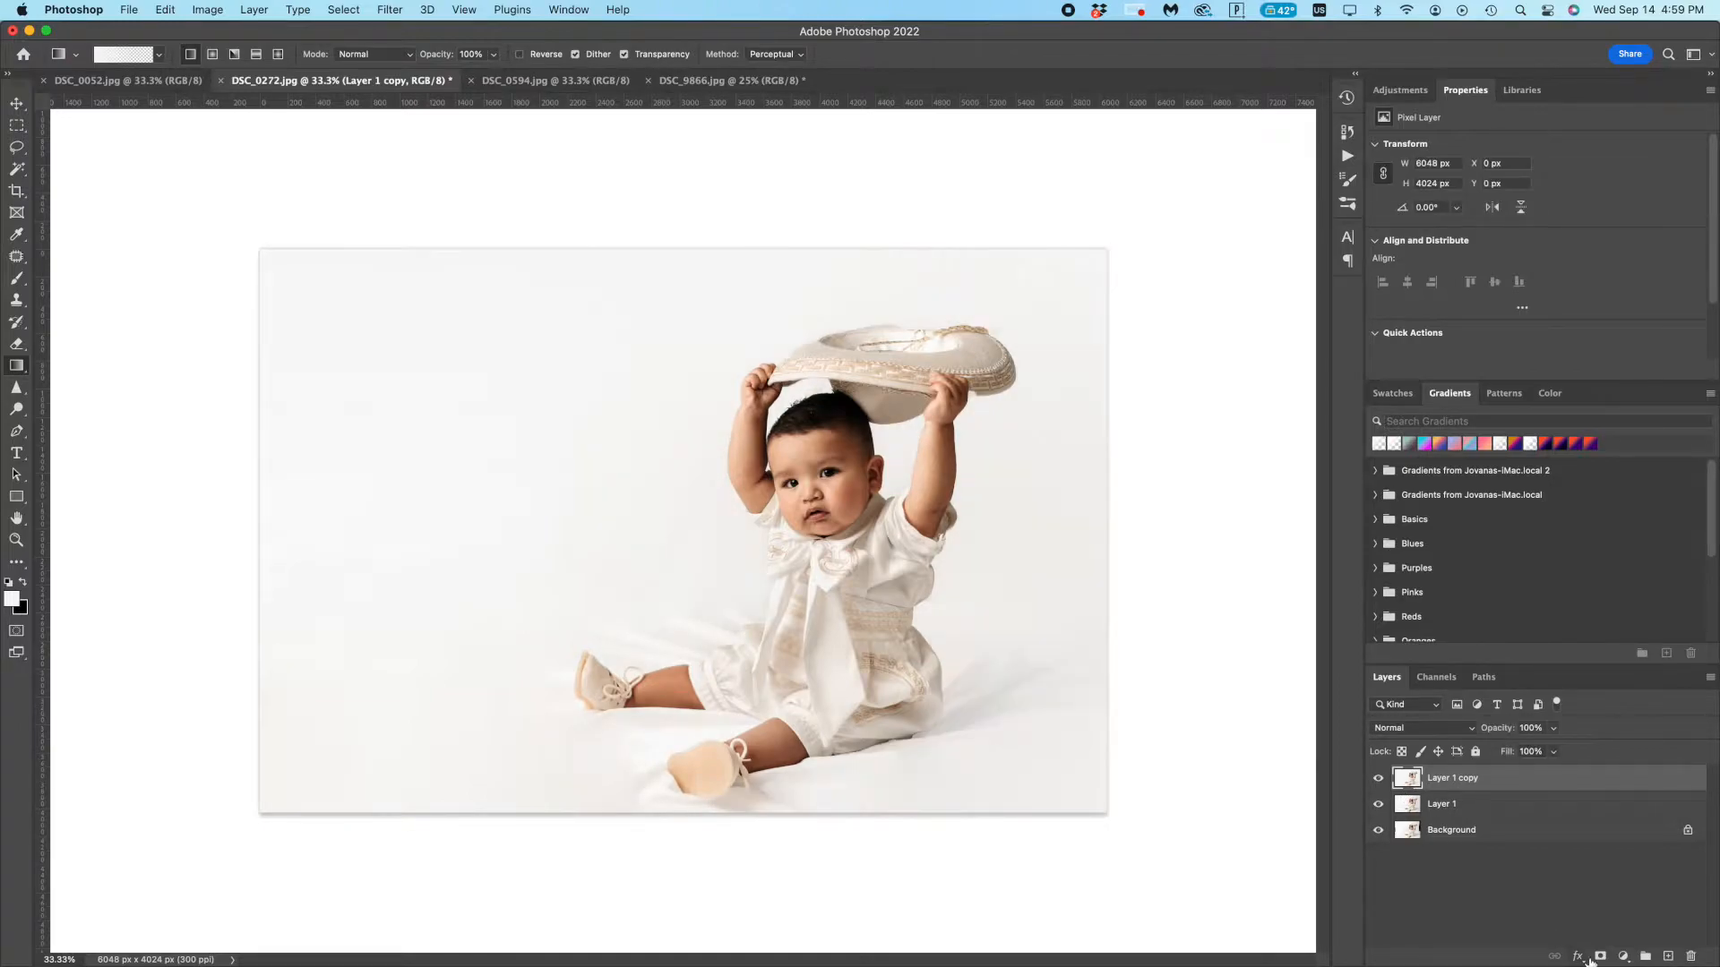
# - Add a layer mask to Layer 1 copy and paint black on it along the hat's upper edge
pyautogui.click(1597, 957)
pyautogui.press('b')
pyautogui.press('x')
pyautogui.moveTo(963, 327); pyautogui.dragTo(886, 325)
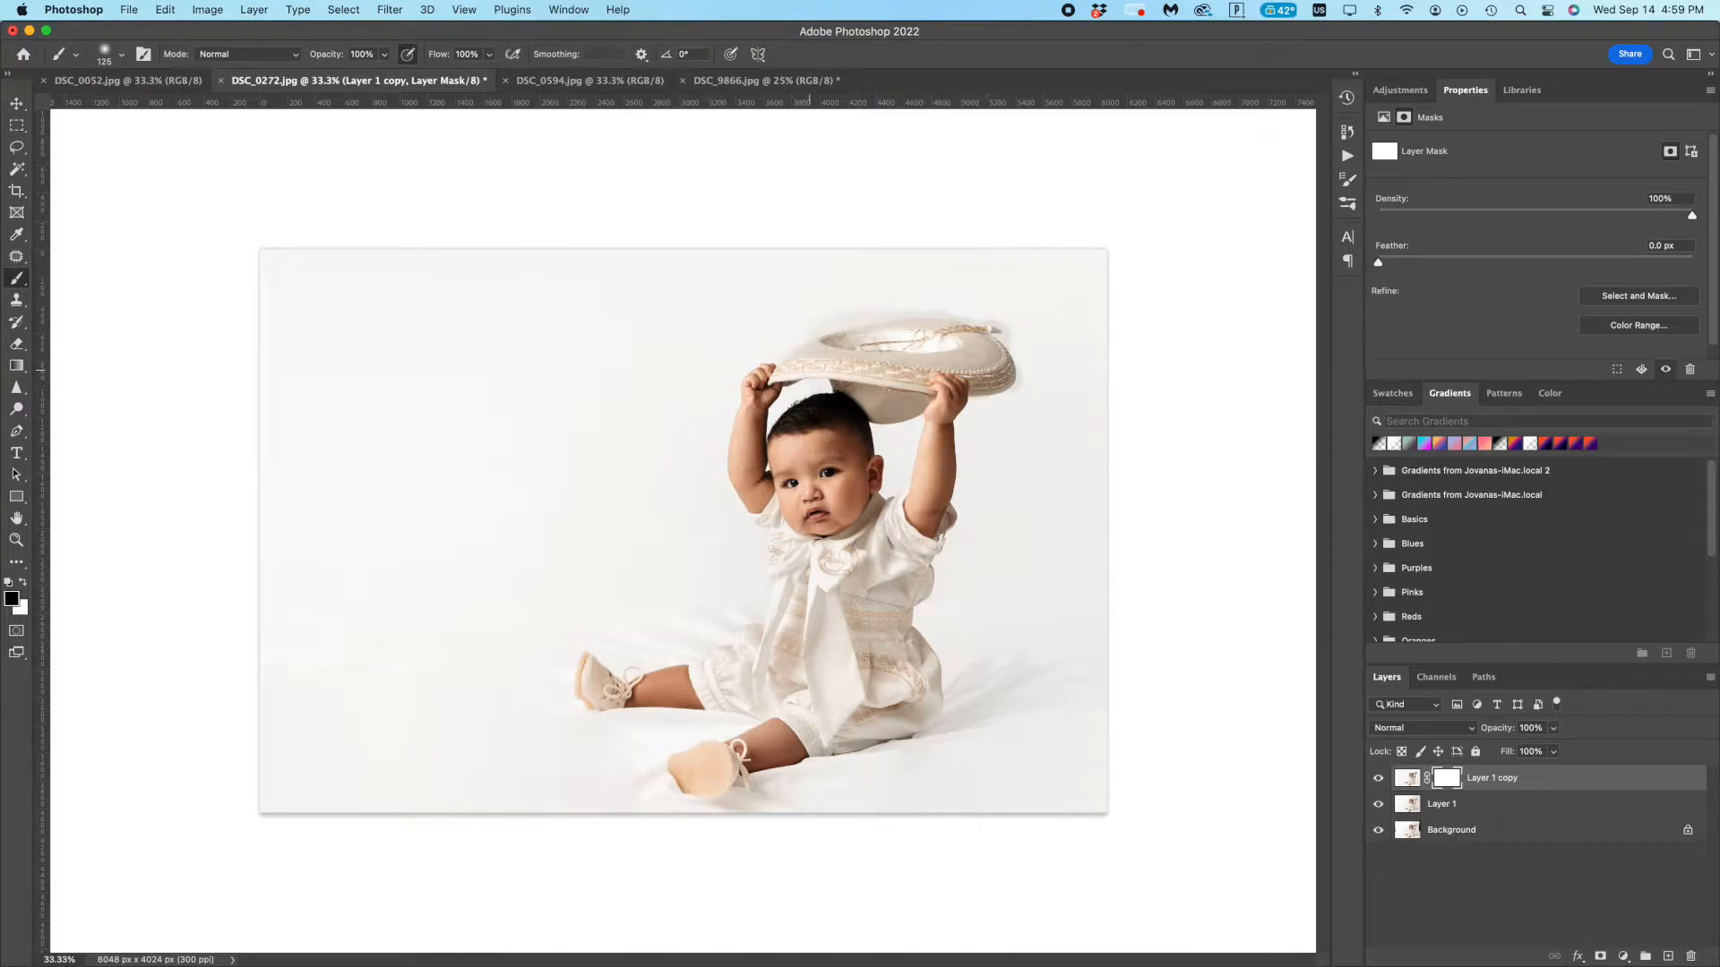
pyautogui.press('x')
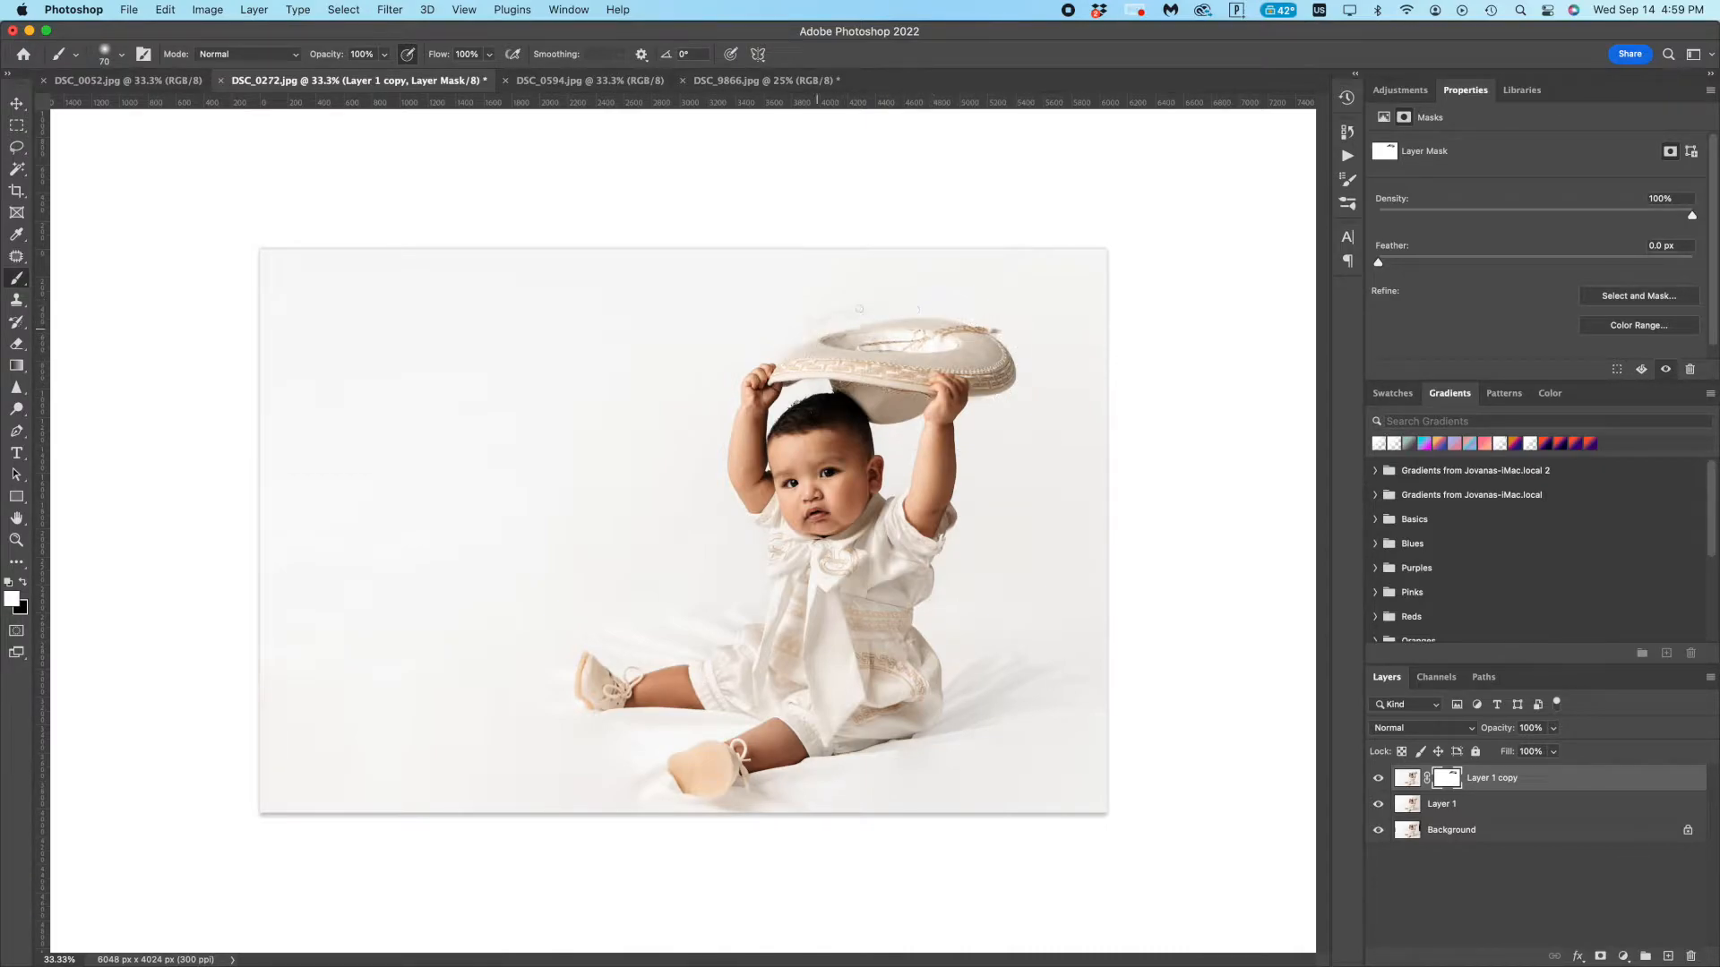
# - Refine the mask along the hat's upper rim with a 30 px brush, alternating black and white paint
pyautogui.press('super+1')
pyautogui.hscroll(7, 933, 305)
pyautogui.scroll(4, 933, 305)
pyautogui.press('[')
pyautogui.press('[')
pyautogui.press('[')
pyautogui.press('[')
pyautogui.press('[')
pyautogui.press('x')
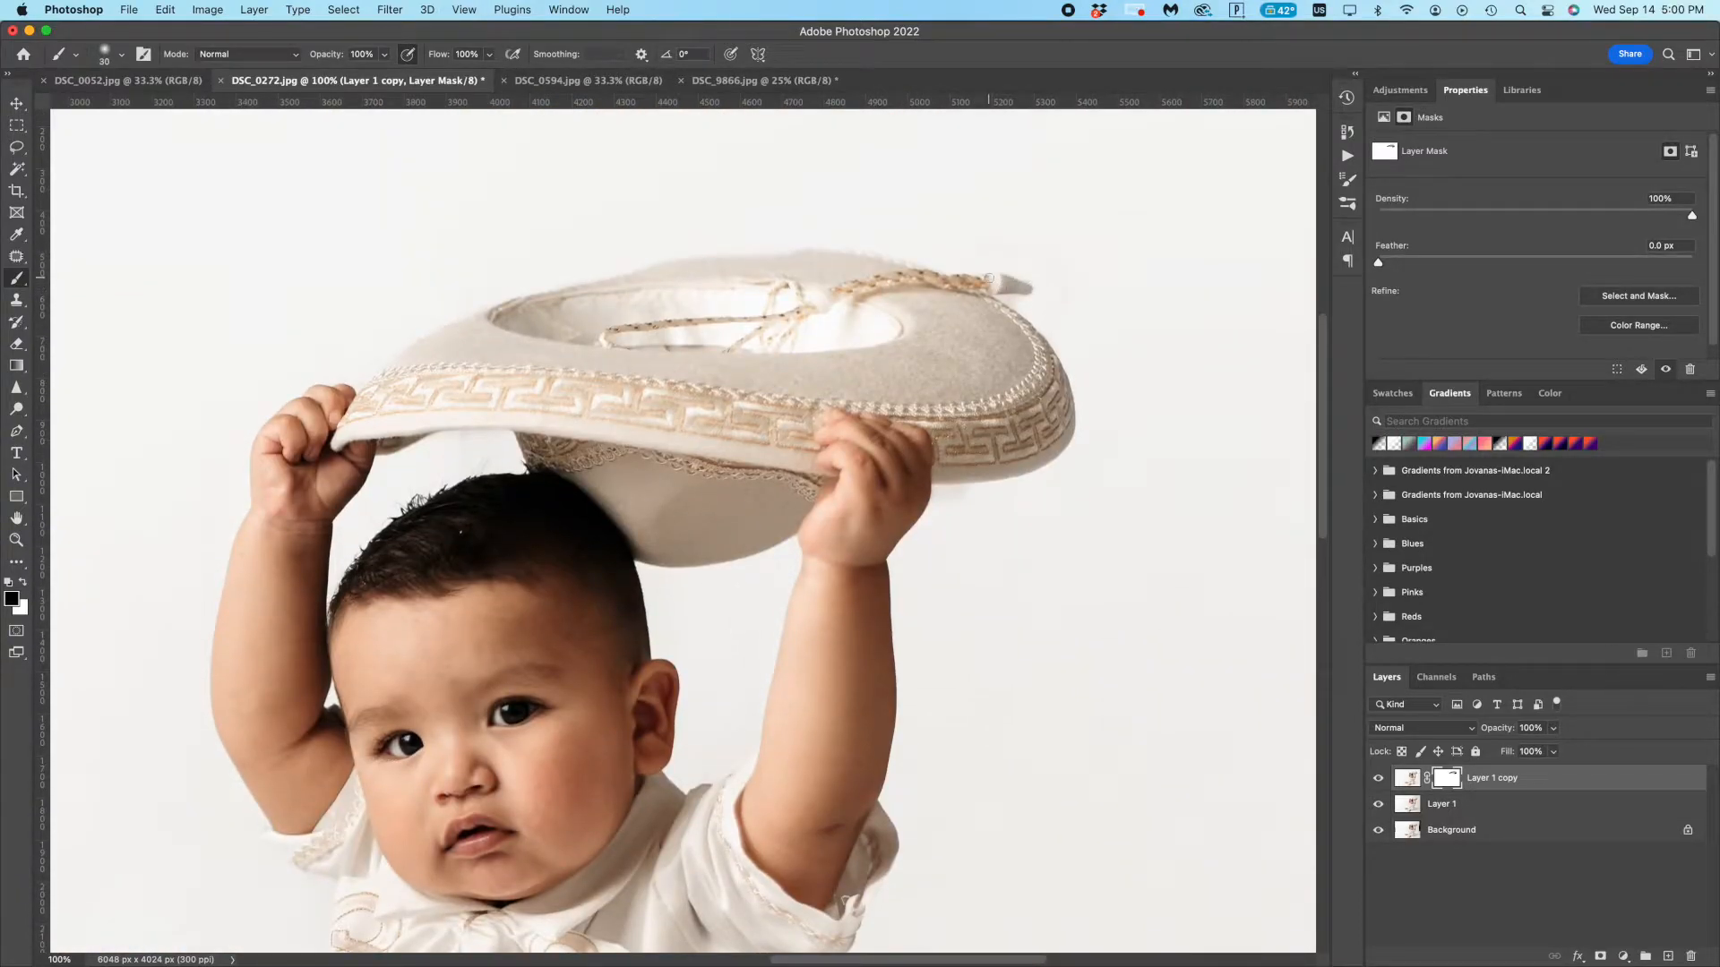
pyautogui.moveTo(905, 262)
pyautogui.mouseDown()
pyautogui.moveTo(656, 272)
pyautogui.moveTo(759, 253)
pyautogui.moveTo(534, 278)
pyautogui.moveTo(407, 353)
pyautogui.mouseUp()
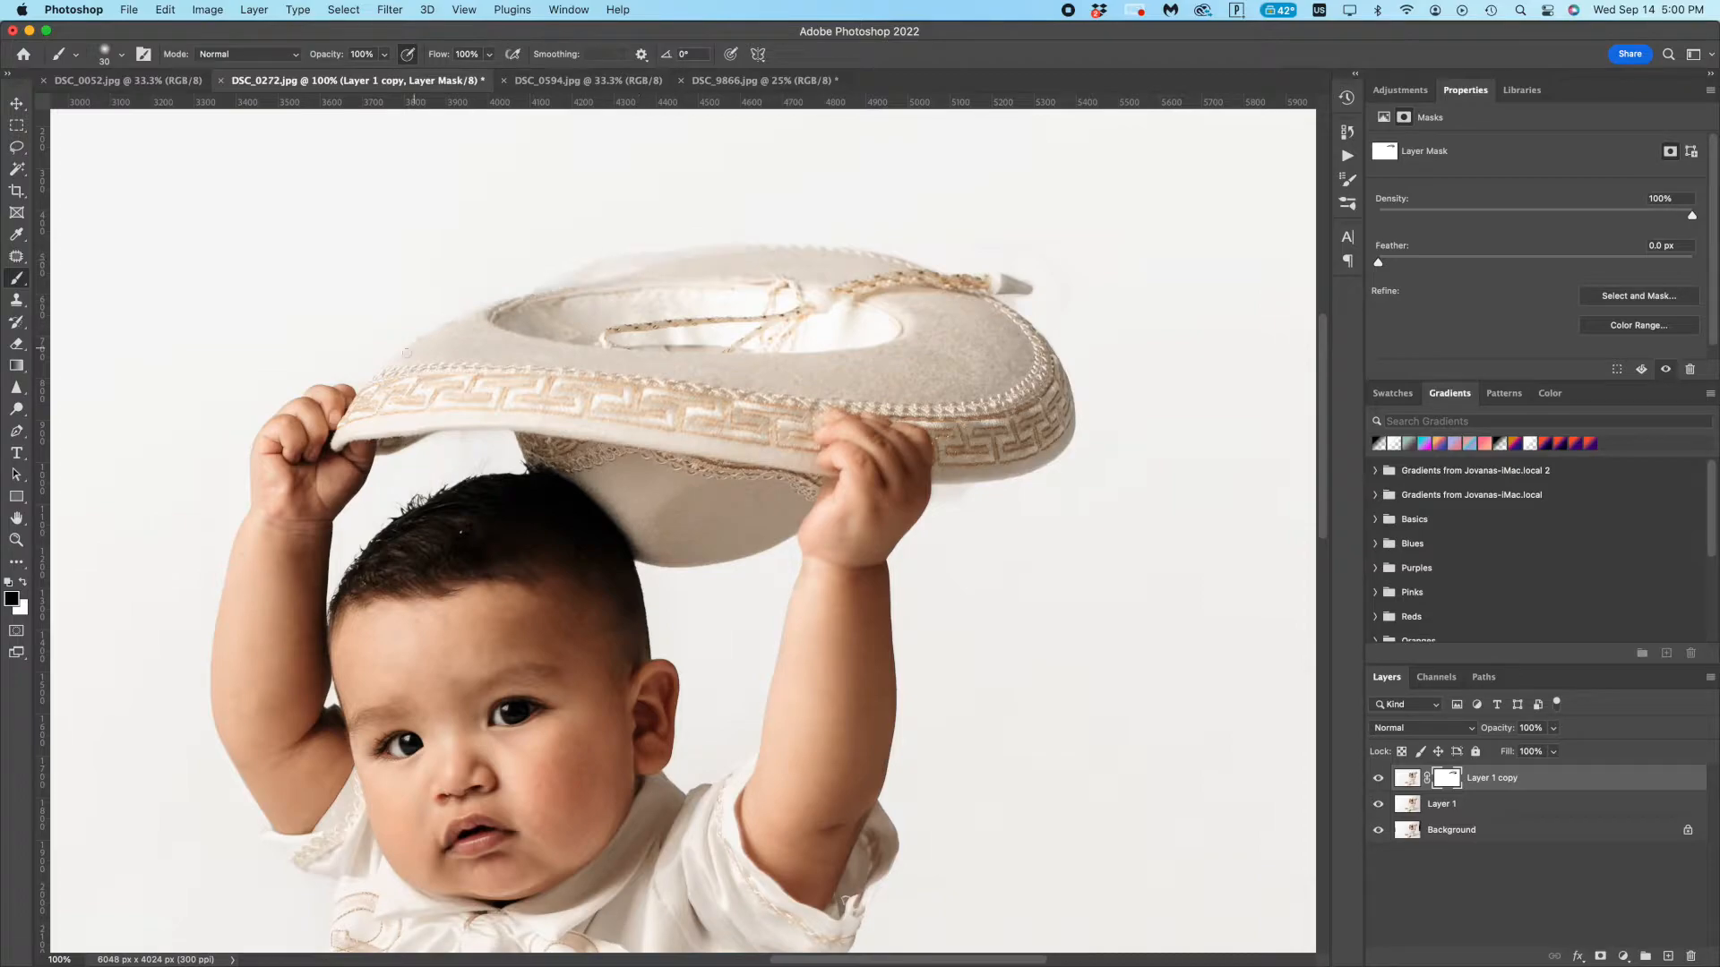
pyautogui.press('x')
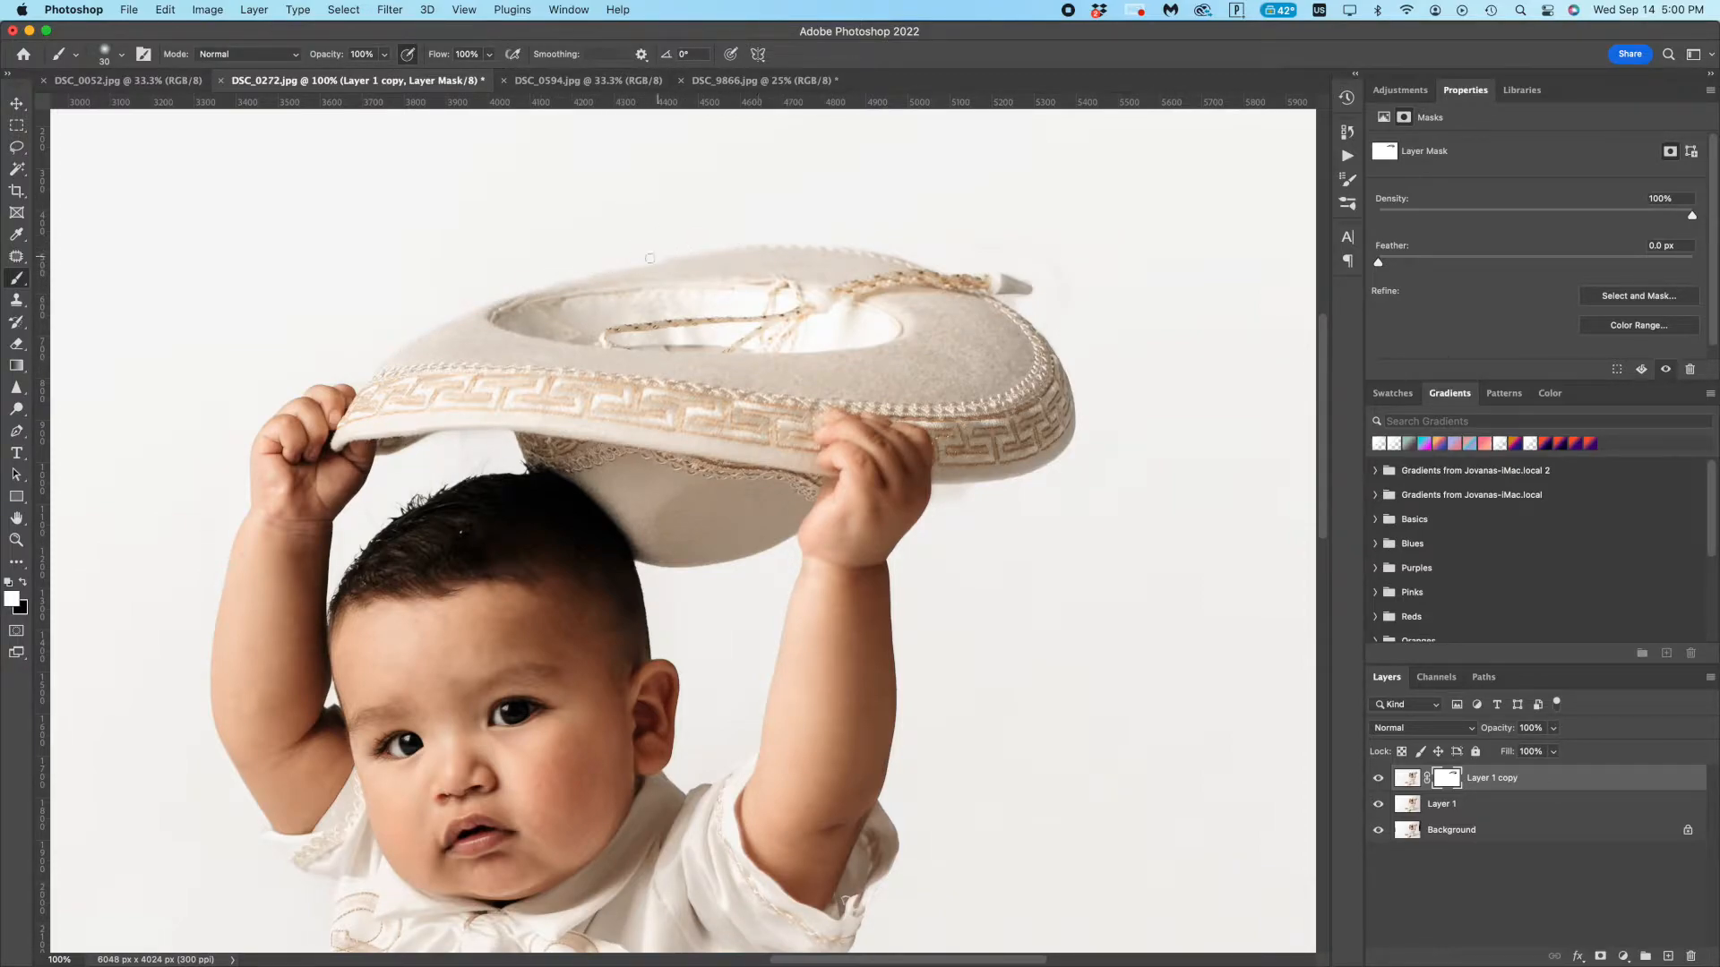
# - Lower the opacity of the Layer 1 copy layer to 86%
pyautogui.hscroll(-3, 418, 311)
pyautogui.scroll(-4, 418, 311)
pyautogui.press('super+minus')
pyautogui.press('super+minus')
pyautogui.press('super+minus')
pyautogui.press('super+minus')
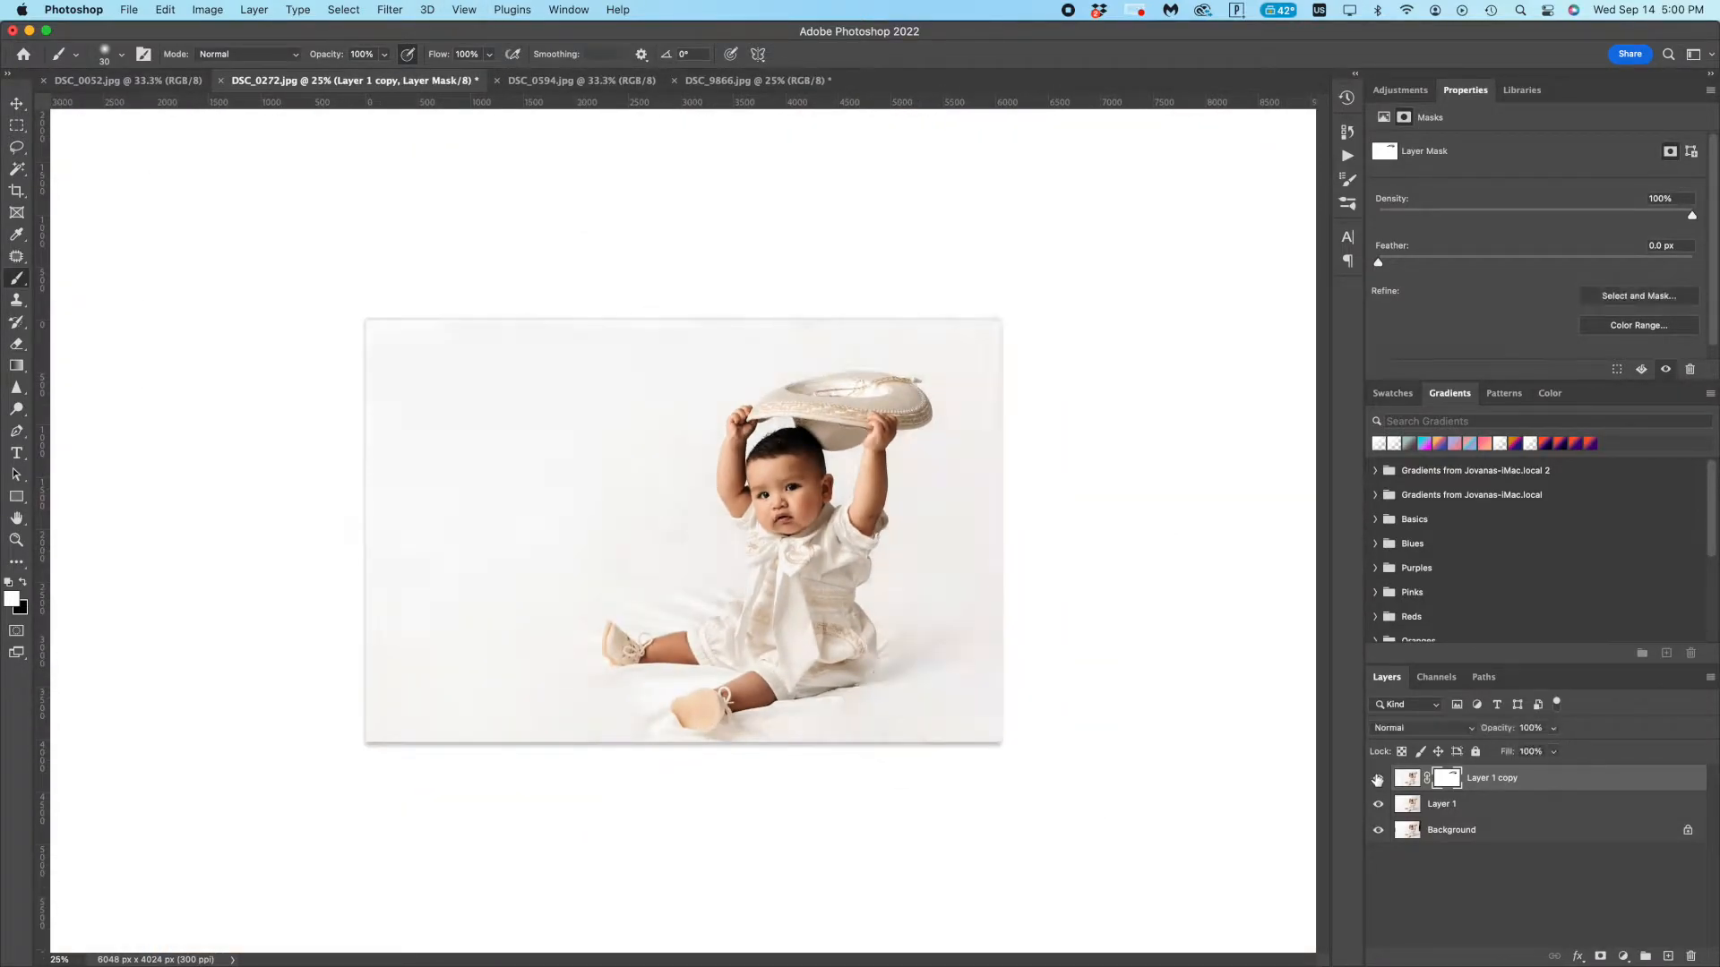
pyautogui.moveTo(1497, 728); pyautogui.dragTo(1484, 733)
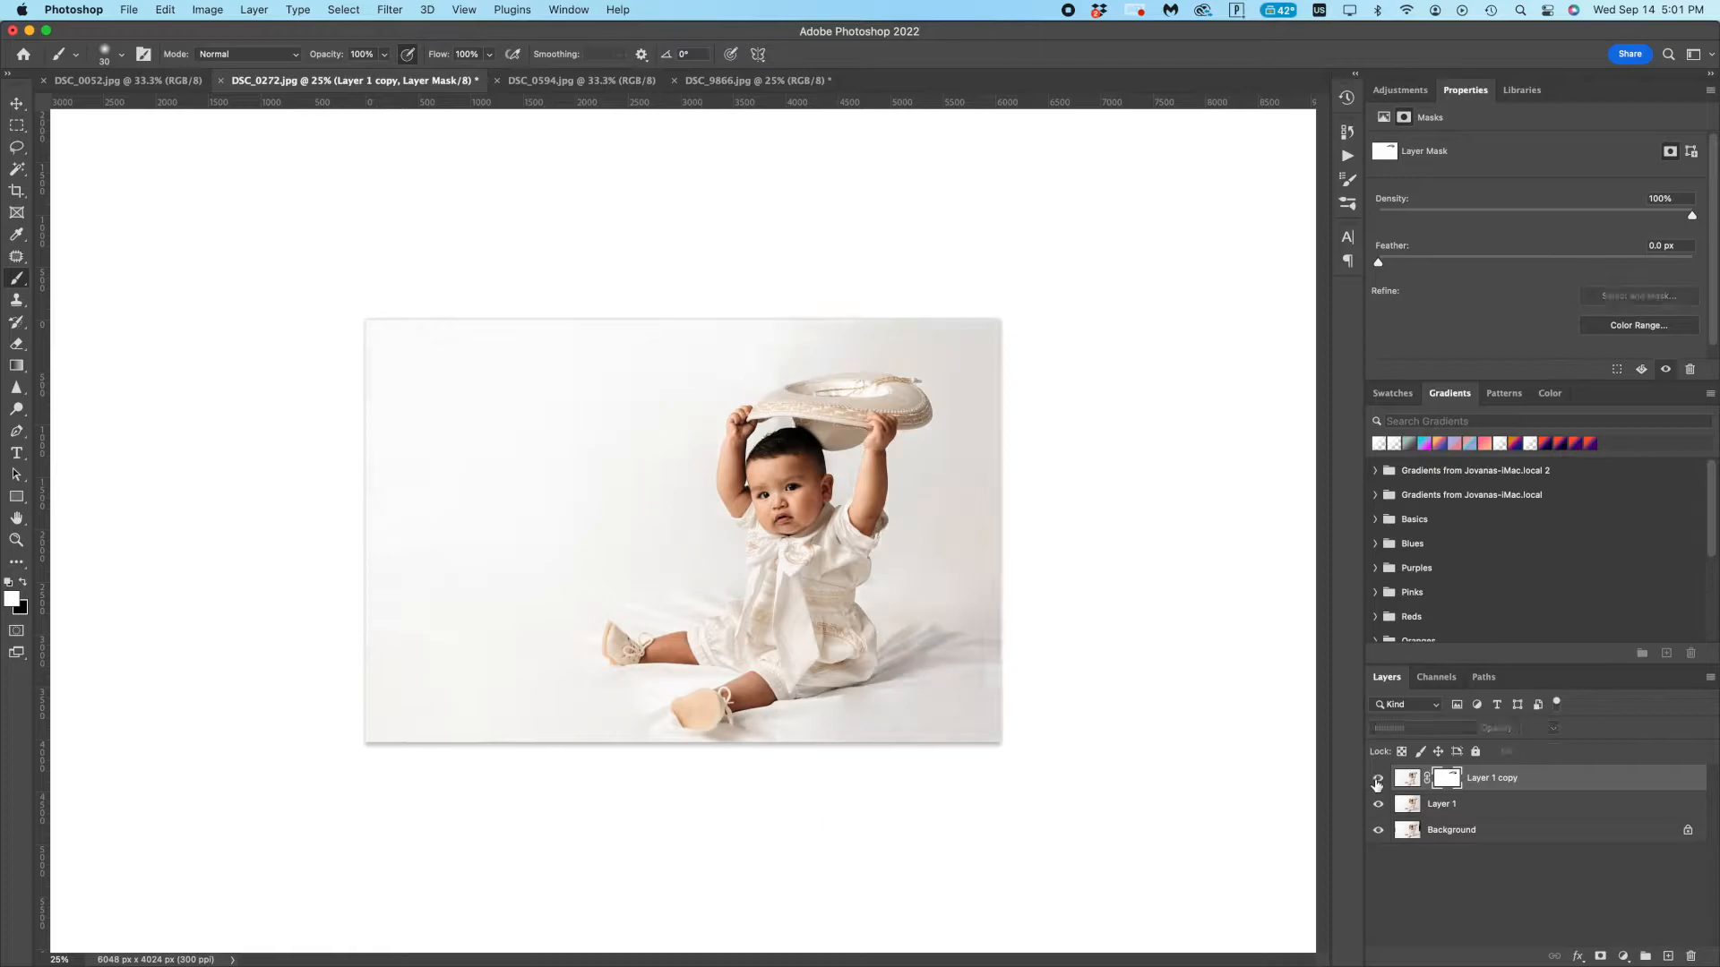
# - Save the layered image as a history snapshot and select that snapshot
pyautogui.click(1347, 131)
pyautogui.scroll(5, 1224, 269)
pyautogui.click(1228, 179)
pyautogui.click(1300, 126)
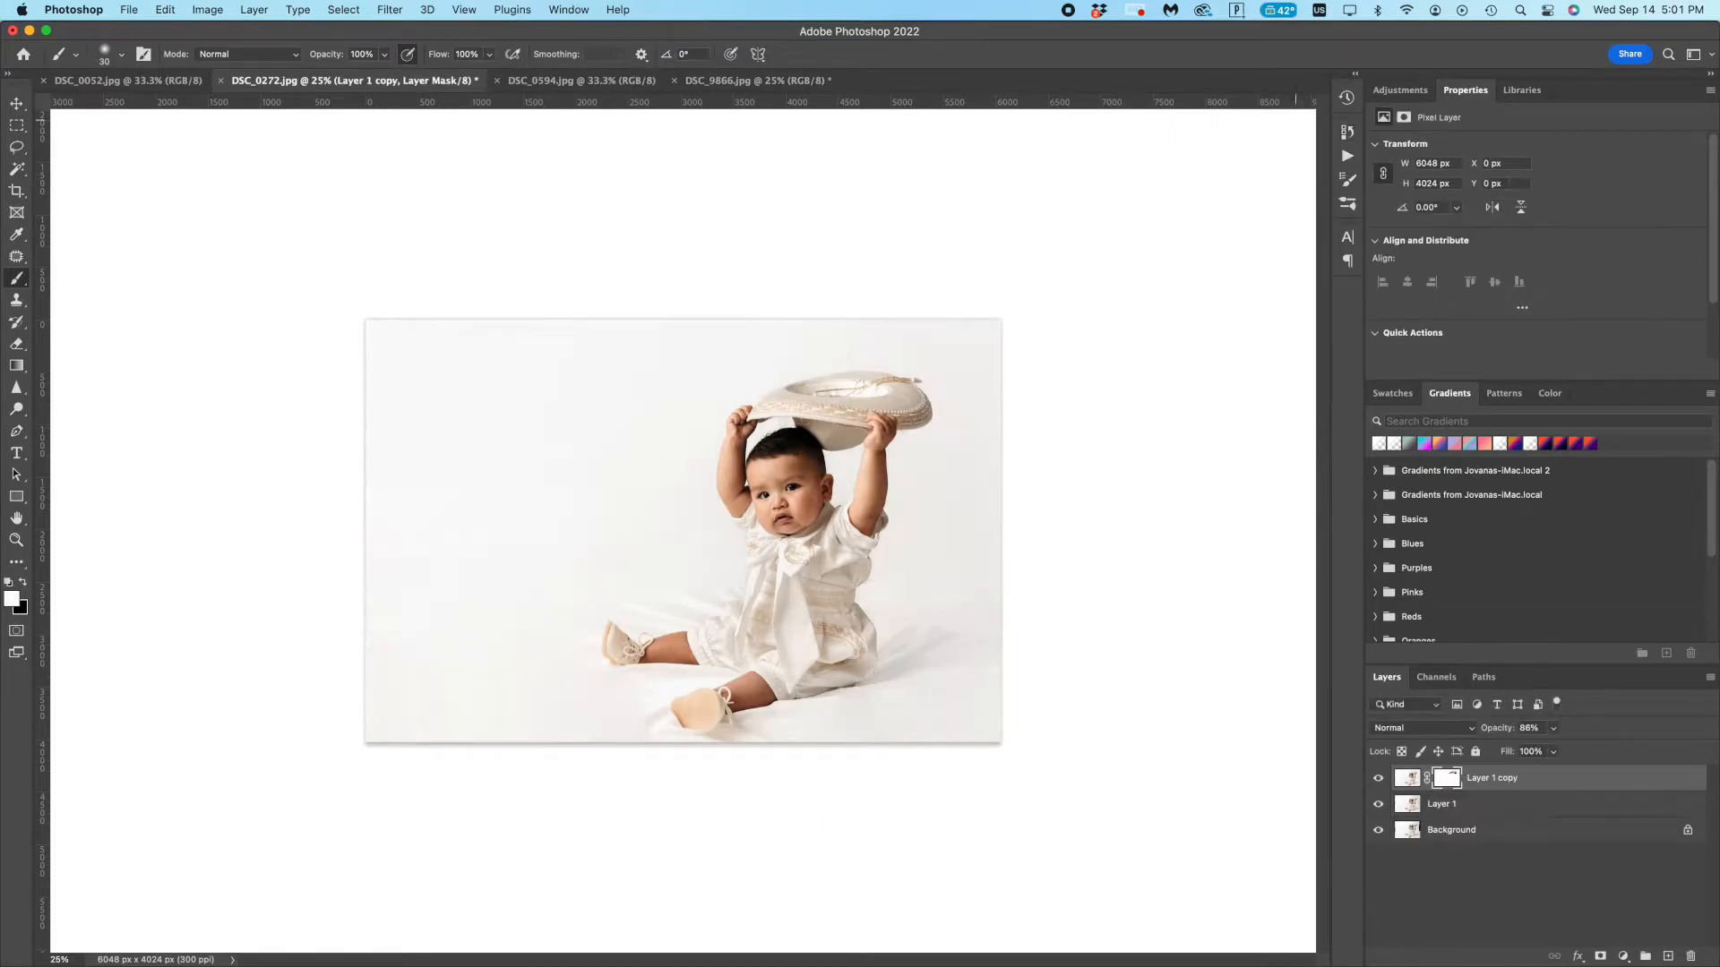
# - Merge all visible layers into the Background and patch the fabric wrinkles to the right of the outfit
pyautogui.press('super+shift+e')
pyautogui.press('super+plus')
pyautogui.press('j')
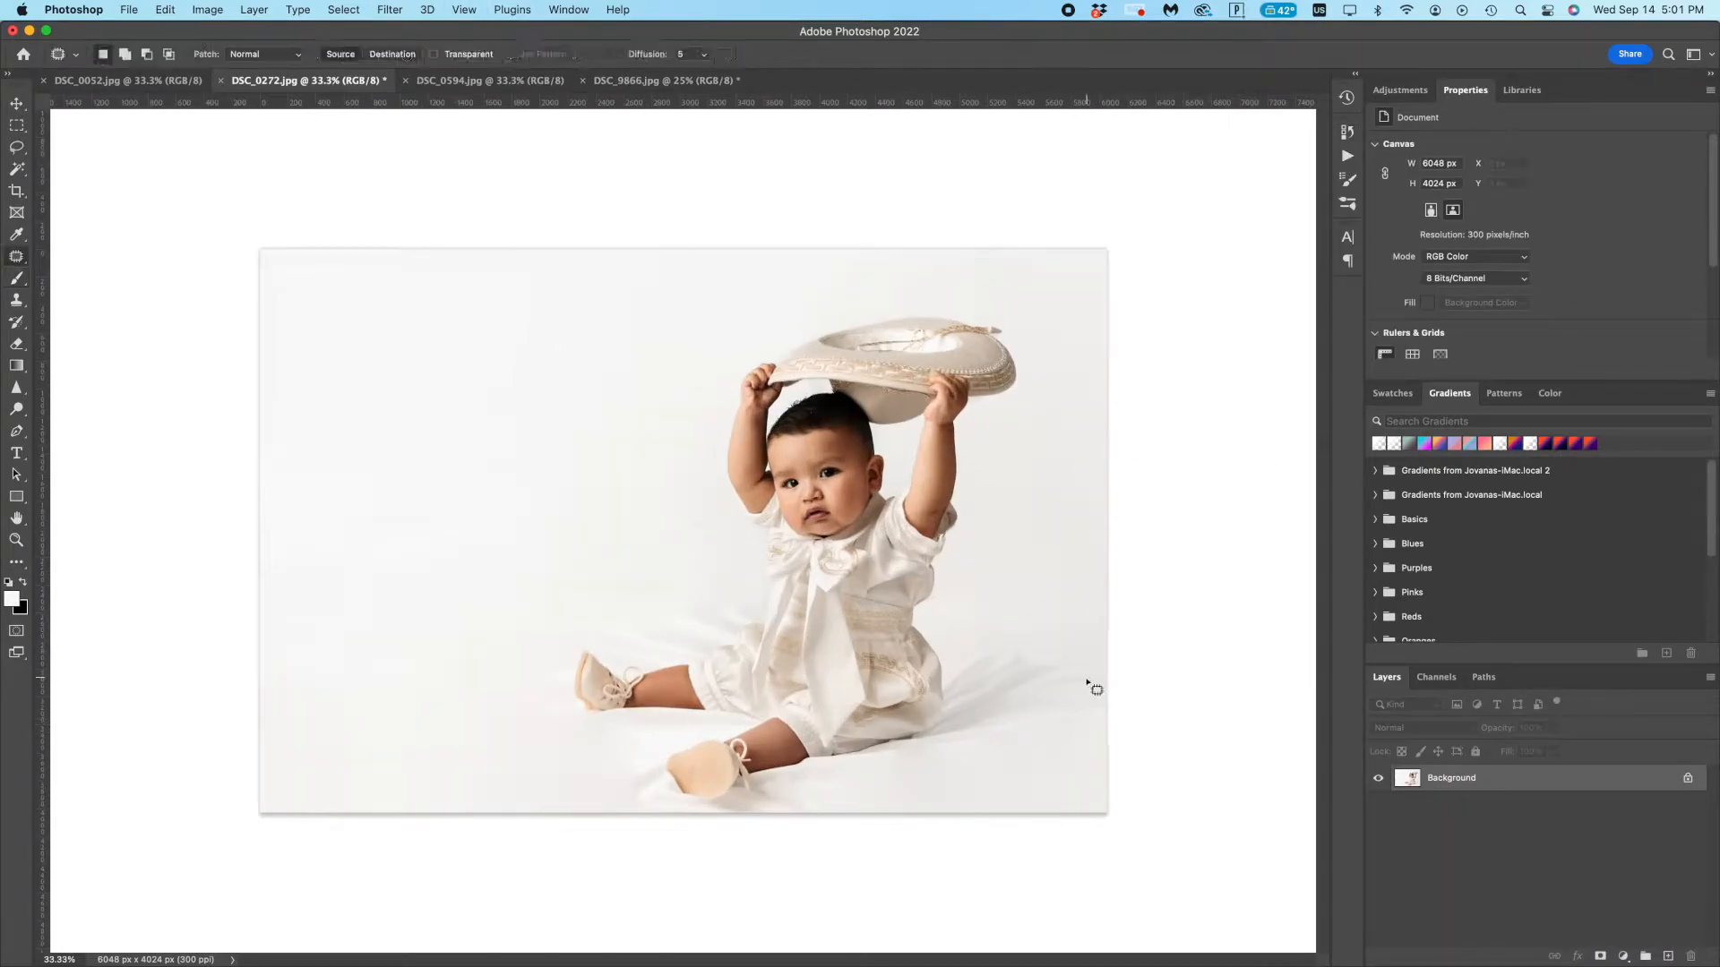
pyautogui.moveTo(992, 735)
pyautogui.mouseDown()
pyautogui.moveTo(951, 668)
pyautogui.moveTo(960, 742)
pyautogui.mouseUp()
pyautogui.moveTo(999, 700)
pyautogui.mouseDown()
pyautogui.moveTo(1030, 661)
pyautogui.moveTo(510, 746)
pyautogui.moveTo(909, 812)
pyautogui.mouseUp()
pyautogui.press('super+d')
# - Patch the crease in the fabric just below the outfit's hem
pyautogui.press('super+plus')
pyautogui.press('super+plus')
pyautogui.press('super+plus')
pyautogui.press('super+d')
pyautogui.moveTo(395, 791)
pyautogui.mouseDown()
pyautogui.moveTo(771, 758)
pyautogui.moveTo(437, 760)
pyautogui.moveTo(455, 827)
pyautogui.mouseUp()
pyautogui.press('super+d')
# - Clone clean fabric over the marks below the outfit using a 150 px Clone Stamp at 40% opacity
pyautogui.press('s')
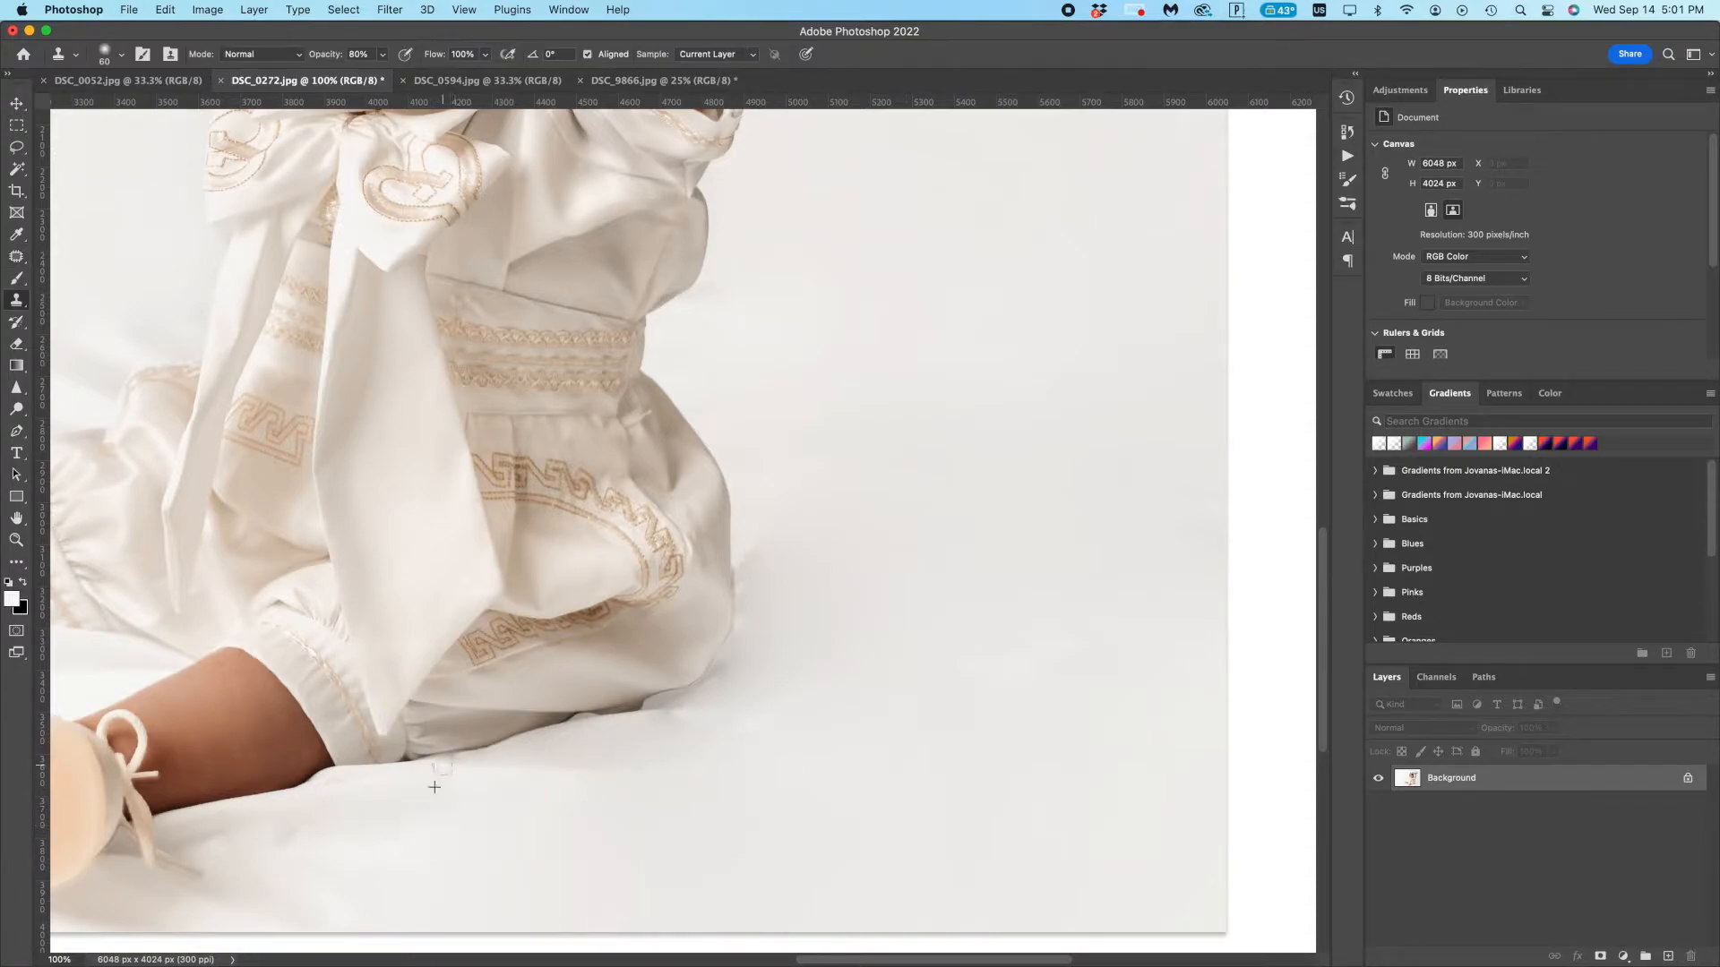
pyautogui.press(']')
pyautogui.press(']')
pyautogui.press(']')
pyautogui.press(']')
pyautogui.press('[')
pyautogui.press('[')
pyautogui.hscroll(3, 537, 797)
pyautogui.keyDown('alt'); pyautogui.click(609, 766); pyautogui.keyUp('alt')
pyautogui.moveTo(600, 711); pyautogui.dragTo(436, 770)
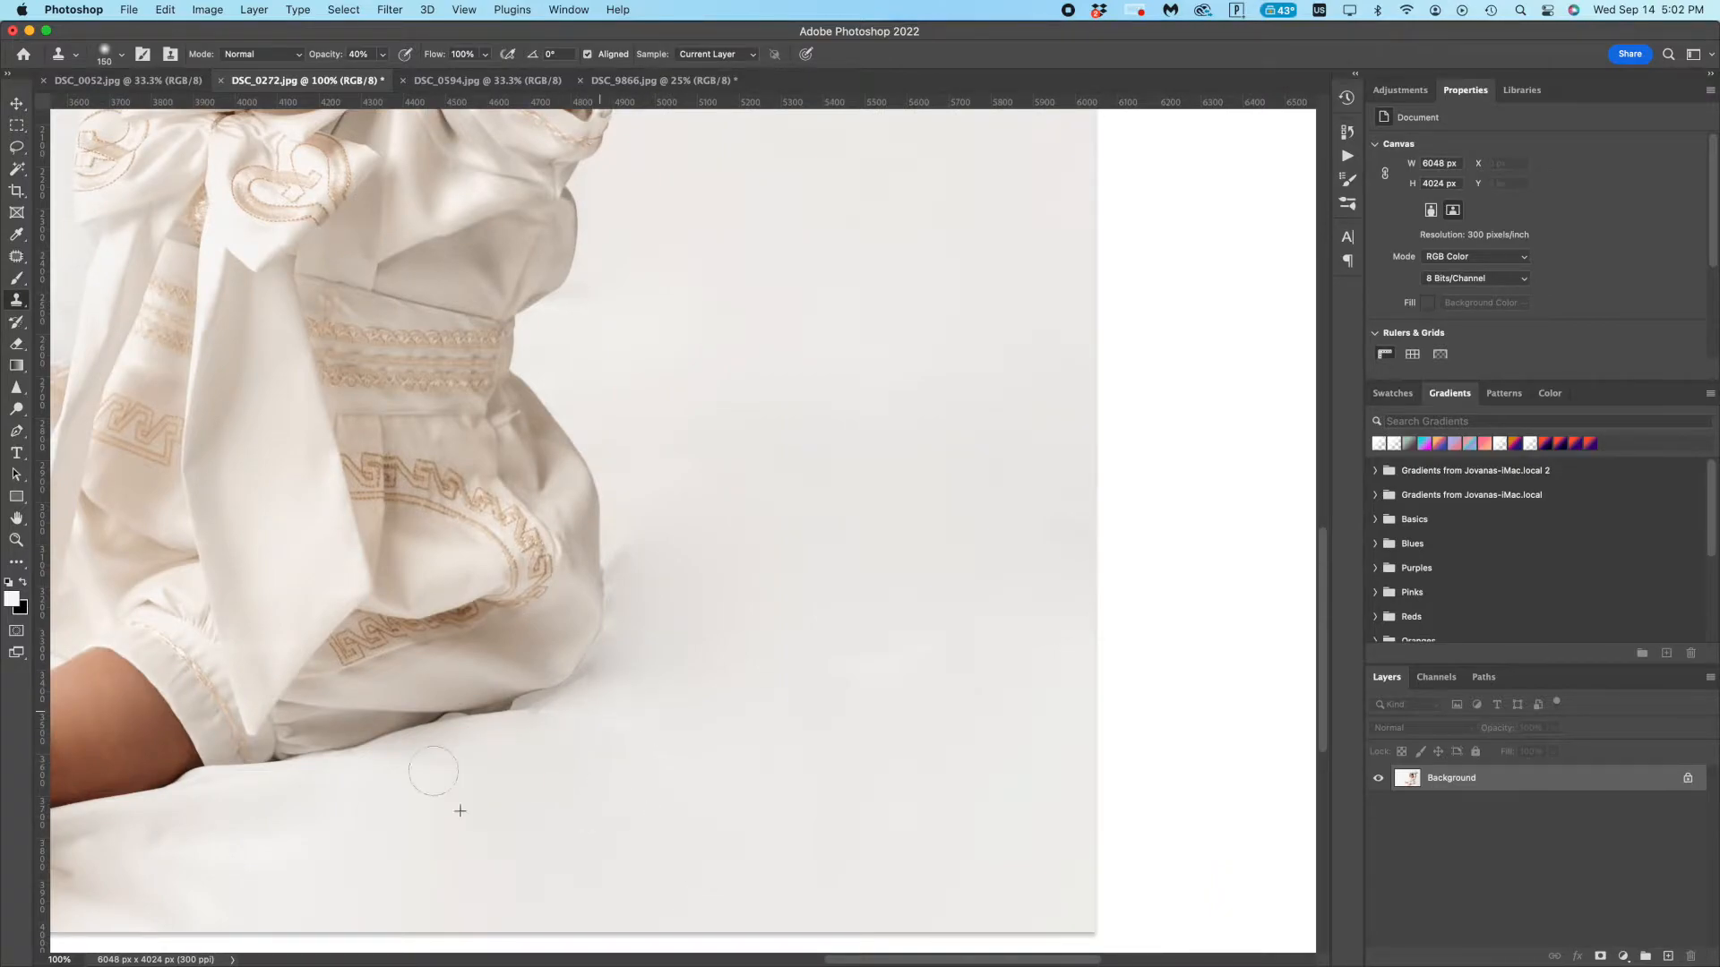
# - Try cloning clean fabric along the outfit's lower-right edge, and undo the strokes
pyautogui.keyDown('alt'); pyautogui.click(657, 742); pyautogui.keyUp('alt')
pyautogui.moveTo(595, 670); pyautogui.dragTo(518, 703)
pyautogui.press('super+z')
pyautogui.press('super+z')
# - Patch the small blemish at the outfit's lower edge
pyautogui.press('super+plus')
pyautogui.press('super+plus')
pyautogui.press('super+plus')
pyautogui.scroll(-5, 660, 606)
pyautogui.press('j')
pyautogui.moveTo(449, 423)
pyautogui.mouseDown()
pyautogui.moveTo(450, 279)
pyautogui.moveTo(394, 430)
pyautogui.mouseUp()
pyautogui.moveTo(405, 418)
pyautogui.mouseDown()
pyautogui.moveTo(465, 298)
pyautogui.moveTo(395, 343)
pyautogui.moveTo(400, 424)
pyautogui.mouseUp()
# - Patch the marks in the fabric around the outfit's lower edge
pyautogui.scroll(-3, 502, 425)
pyautogui.hscroll(-10, 530, 453)
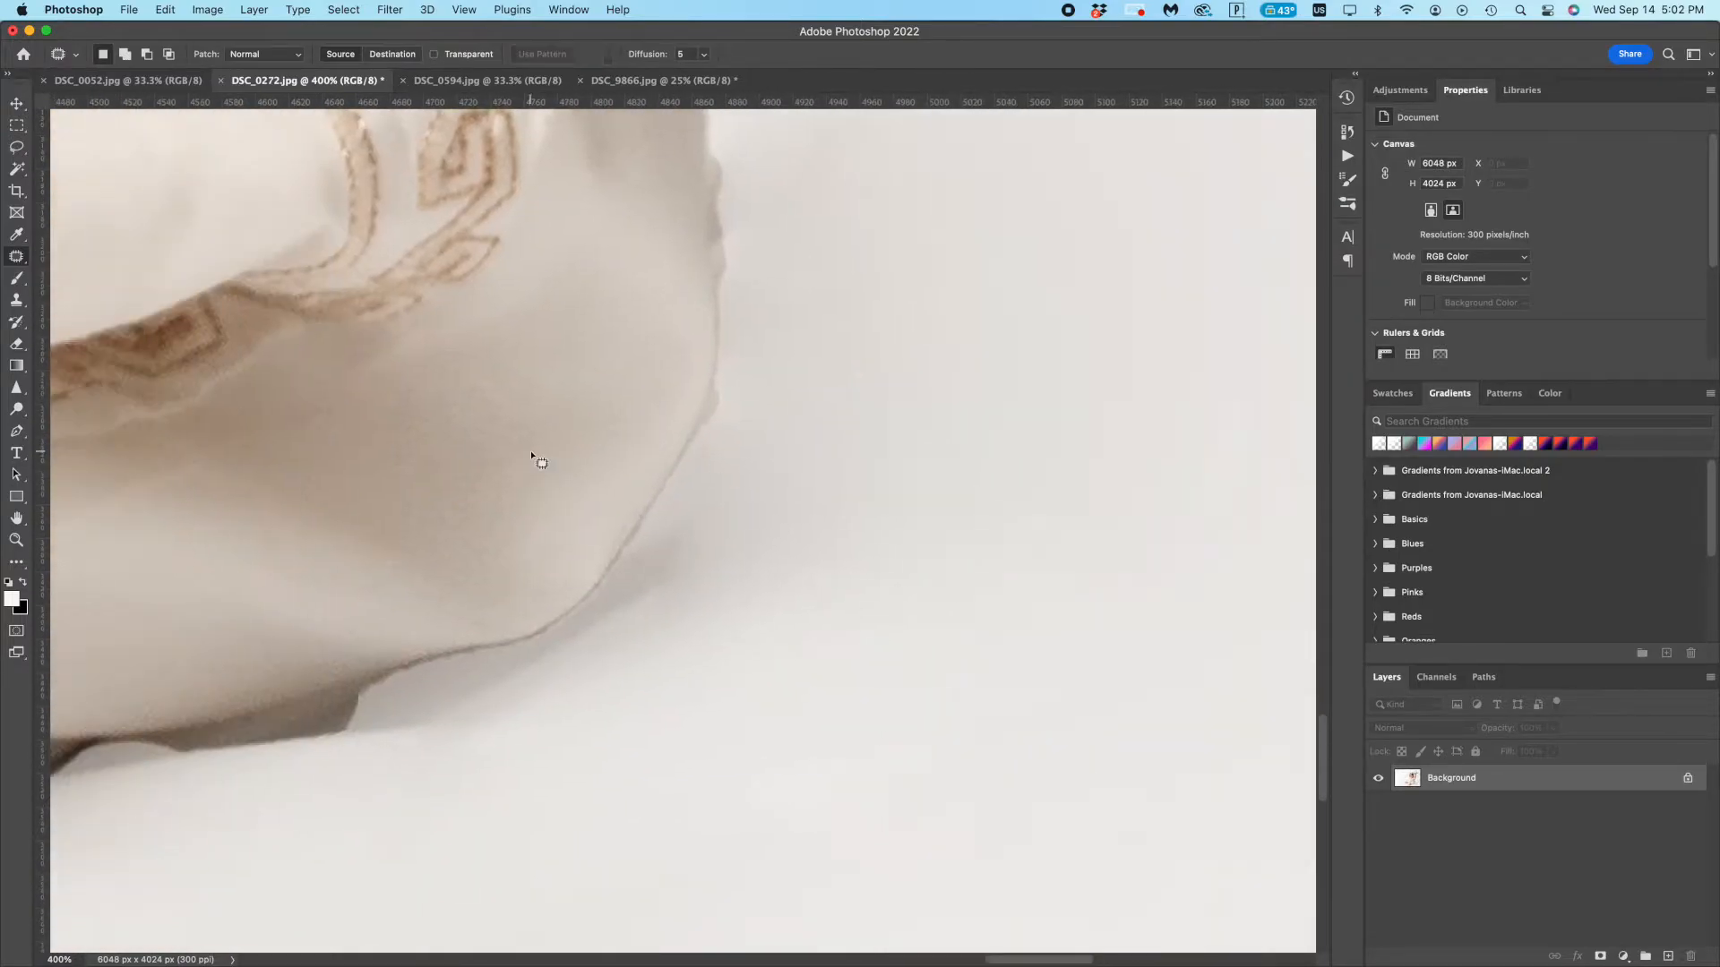
pyautogui.scroll(-6, 535, 447)
pyautogui.hscroll(-6, 535, 447)
pyautogui.moveTo(721, 607)
pyautogui.mouseDown()
pyautogui.moveTo(614, 604)
pyautogui.moveTo(717, 607)
pyautogui.mouseUp()
pyautogui.moveTo(735, 547); pyautogui.dragTo(887, 560)
pyautogui.moveTo(960, 495)
pyautogui.mouseDown()
pyautogui.moveTo(779, 460)
pyautogui.moveTo(950, 502)
pyautogui.mouseUp()
pyautogui.moveTo(1118, 484)
pyautogui.mouseDown()
pyautogui.moveTo(986, 446)
pyautogui.moveTo(1117, 511)
pyautogui.mouseUp()
pyautogui.moveTo(1053, 501); pyautogui.dragTo(1155, 488)
# - Patch the creases in the fabric farther below the outfit, and deselect
pyautogui.scroll(-4, 1044, 691)
pyautogui.moveTo(556, 549)
pyautogui.mouseDown()
pyautogui.moveTo(869, 568)
pyautogui.moveTo(569, 543)
pyautogui.mouseUp()
pyautogui.moveTo(639, 560); pyautogui.dragTo(1119, 458)
pyautogui.hscroll(-3, 1120, 459)
pyautogui.moveTo(1299, 580)
pyautogui.mouseDown()
pyautogui.moveTo(822, 824)
pyautogui.moveTo(1299, 587)
pyautogui.mouseUp()
pyautogui.hscroll(6, 985, 645)
pyautogui.moveTo(602, 670); pyautogui.dragTo(1305, 449)
pyautogui.press('super+d')
# - Patch the crease in the foreground fabric farther to the left, and deselect
pyautogui.hscroll(-6, 813, 641)
pyautogui.hscroll(-10, 788, 629)
pyautogui.moveTo(599, 202)
pyautogui.mouseDown()
pyautogui.moveTo(894, 447)
pyautogui.moveTo(601, 202)
pyautogui.mouseUp()
pyautogui.moveTo(597, 493); pyautogui.dragTo(238, 182)
pyautogui.press('super+d')
# - Patch the thin crease lines running from the front shoe's toe, and deselect
pyautogui.scroll(8, 543, 367)
pyautogui.hscroll(5, 543, 367)
pyautogui.hscroll(-3, 543, 368)
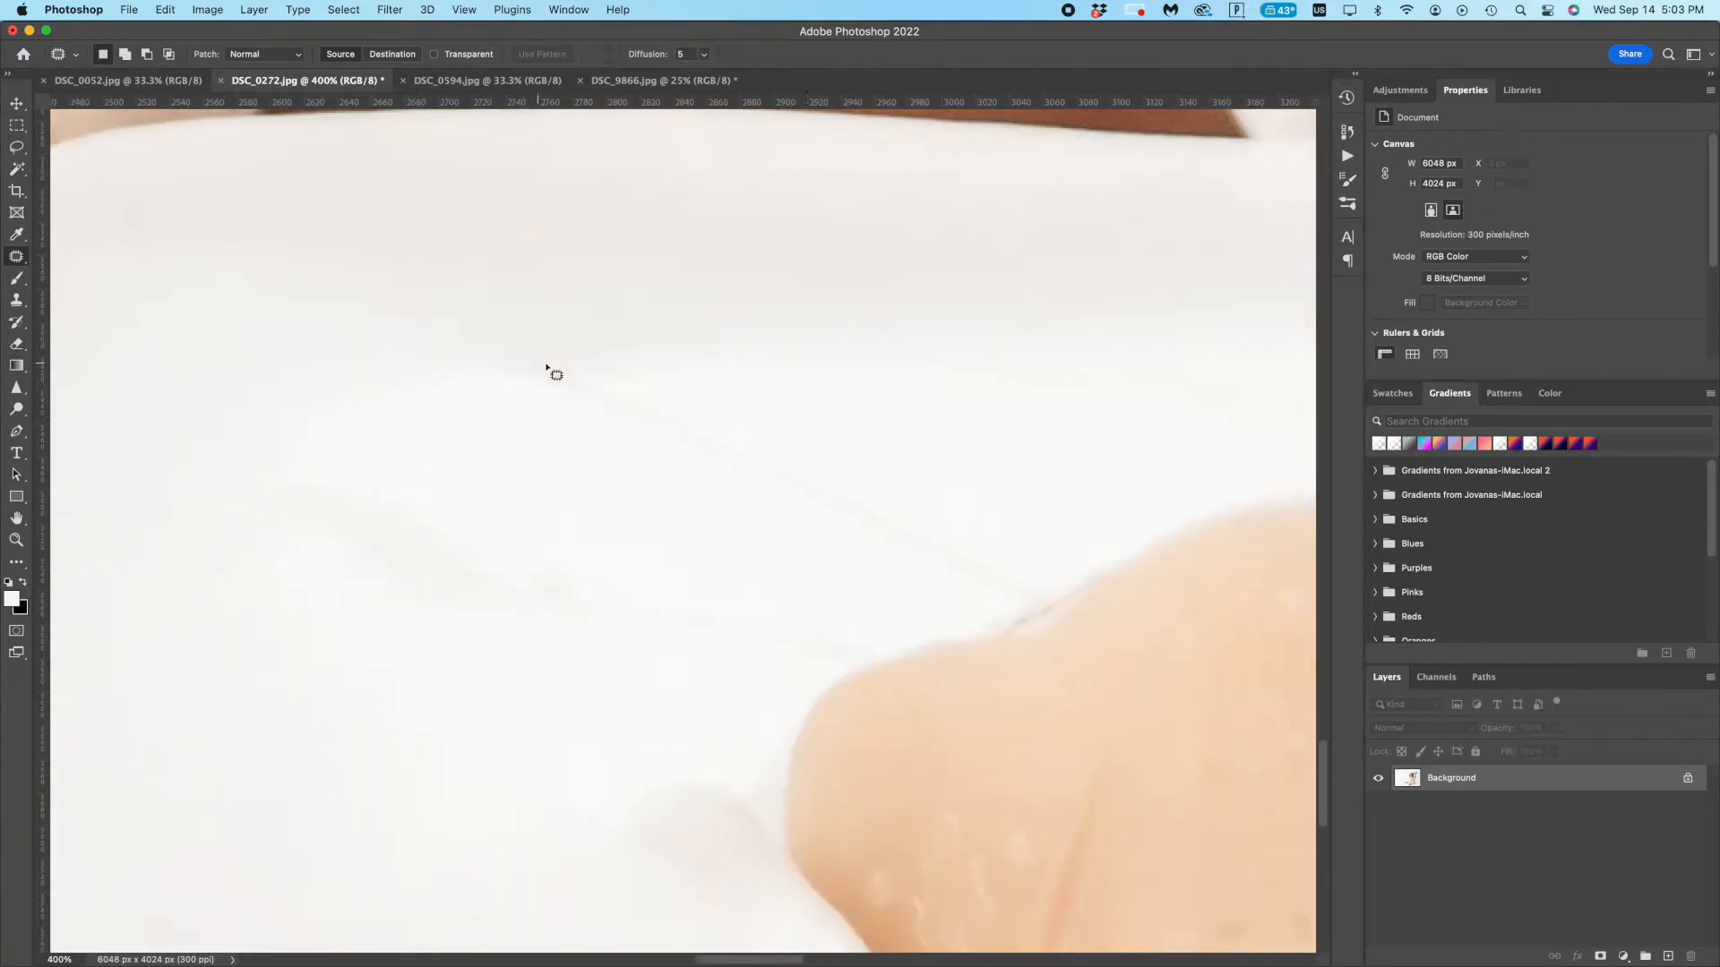
pyautogui.moveTo(870, 455)
pyautogui.mouseDown()
pyautogui.moveTo(672, 622)
pyautogui.moveTo(963, 565)
pyautogui.mouseUp()
pyautogui.moveTo(690, 508)
pyautogui.mouseDown()
pyautogui.moveTo(950, 353)
pyautogui.moveTo(729, 298)
pyautogui.moveTo(941, 387)
pyautogui.mouseUp()
pyautogui.press('super+d')
pyautogui.press('super+d')
# - Patch the wrinkles in the fabric to the left of the shoes with clean areas farther left
pyautogui.press('super+minus')
pyautogui.press('super+minus')
pyautogui.press('super+minus')
pyautogui.moveTo(759, 474)
pyautogui.mouseDown()
pyautogui.moveTo(779, 535)
pyautogui.moveTo(772, 477)
pyautogui.mouseUp()
pyautogui.moveTo(626, 514); pyautogui.dragTo(377, 537)
pyautogui.press('super+d')
pyautogui.moveTo(676, 476)
pyautogui.mouseDown()
pyautogui.moveTo(485, 472)
pyautogui.moveTo(677, 479)
pyautogui.mouseUp()
pyautogui.moveTo(634, 538)
pyautogui.mouseDown()
pyautogui.moveTo(246, 550)
pyautogui.moveTo(324, 618)
pyautogui.mouseUp()
pyautogui.press('super+d')
# - Patch the remaining streaks in the backdrop around and above the rear shoe, and deselect
pyautogui.scroll(8, 247, 551)
pyautogui.moveTo(367, 659)
pyautogui.mouseDown()
pyautogui.moveTo(213, 634)
pyautogui.moveTo(345, 694)
pyautogui.moveTo(237, 708)
pyautogui.mouseUp()
pyautogui.press('super+d')
pyautogui.press('super+d')
pyautogui.scroll(5, 690, 605)
pyautogui.moveTo(688, 605)
pyautogui.mouseDown()
pyautogui.moveTo(719, 772)
pyautogui.moveTo(905, 691)
pyautogui.moveTo(882, 604)
pyautogui.moveTo(703, 372)
pyautogui.mouseUp()
pyautogui.press('super+d')
# - Patch the fabric folds above the rear leg along the outfit's left side, and deselect
pyautogui.hscroll(8, 702, 372)
pyautogui.scroll(-2, 702, 372)
pyautogui.hscroll(-6, 835, 446)
pyautogui.moveTo(858, 429); pyautogui.dragTo(878, 569)
pyautogui.moveTo(883, 484); pyautogui.dragTo(772, 529)
pyautogui.press('super+d')
pyautogui.moveTo(780, 567)
pyautogui.mouseDown()
pyautogui.moveTo(790, 611)
pyautogui.moveTo(822, 577)
pyautogui.mouseUp()
pyautogui.moveTo(802, 591); pyautogui.dragTo(761, 560)
pyautogui.press('super+d')
# - Smooth the leftover patch edges beside the outfit using a 150 px Clone Stamp at 40% opacity
pyautogui.press('s')
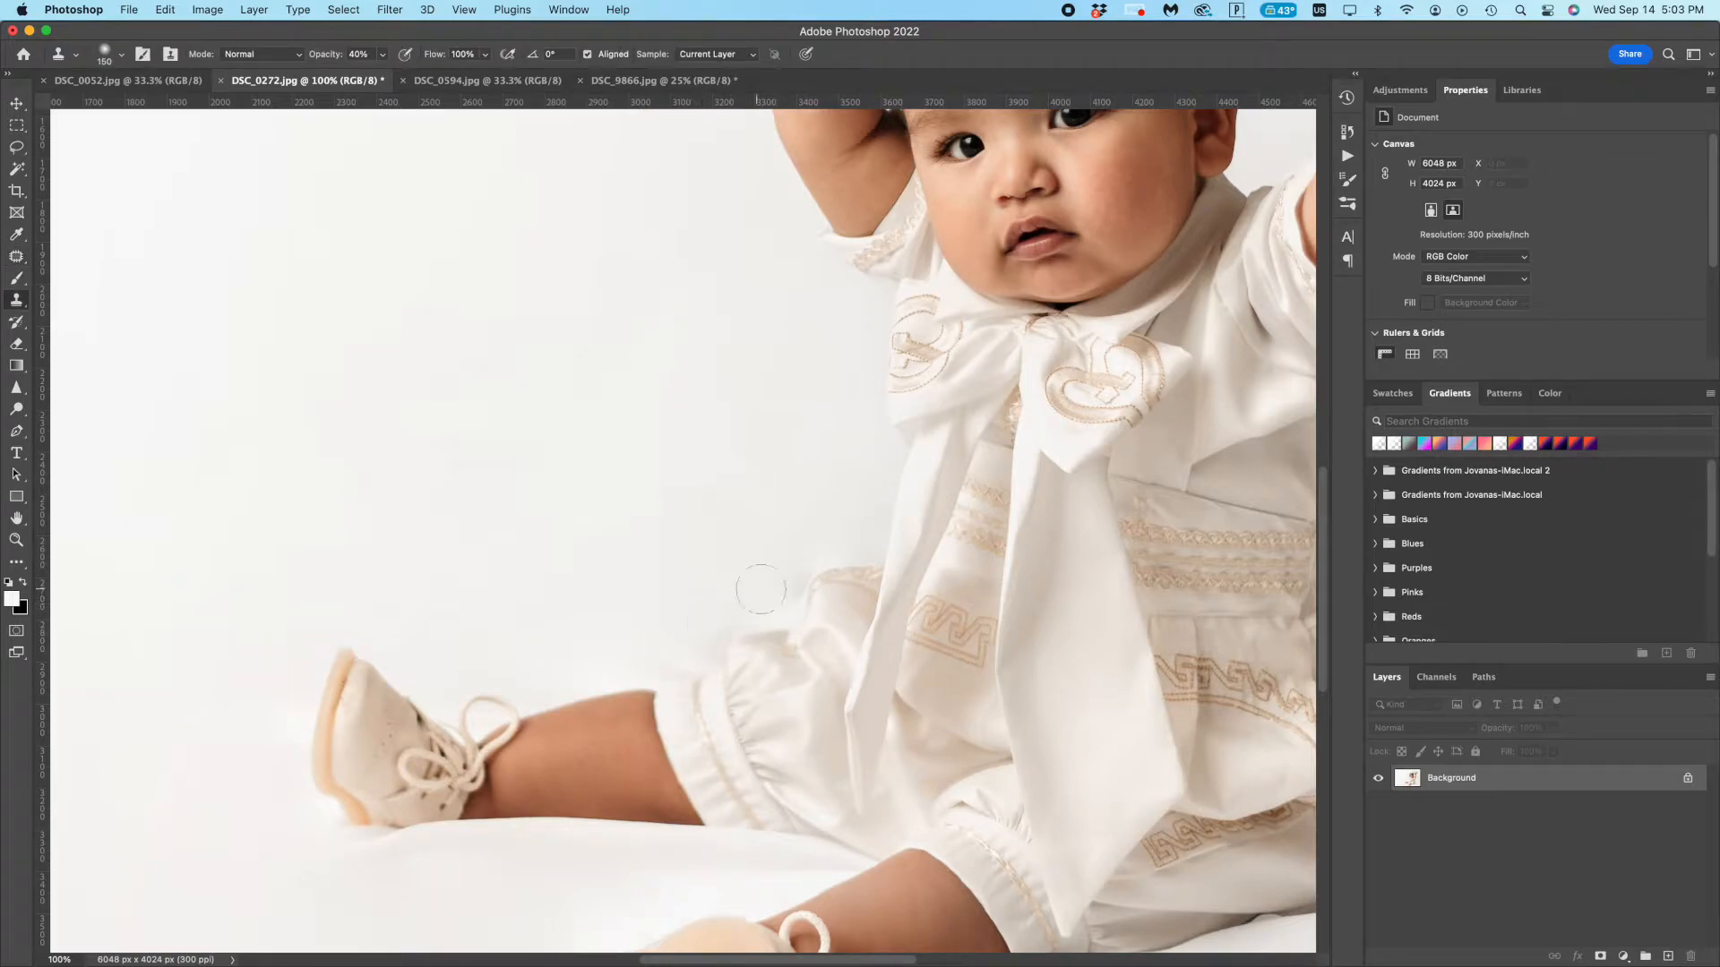
pyautogui.press('super+minus')
pyautogui.press('super+minus')
pyautogui.press('super+minus')
pyautogui.press('super+minus')
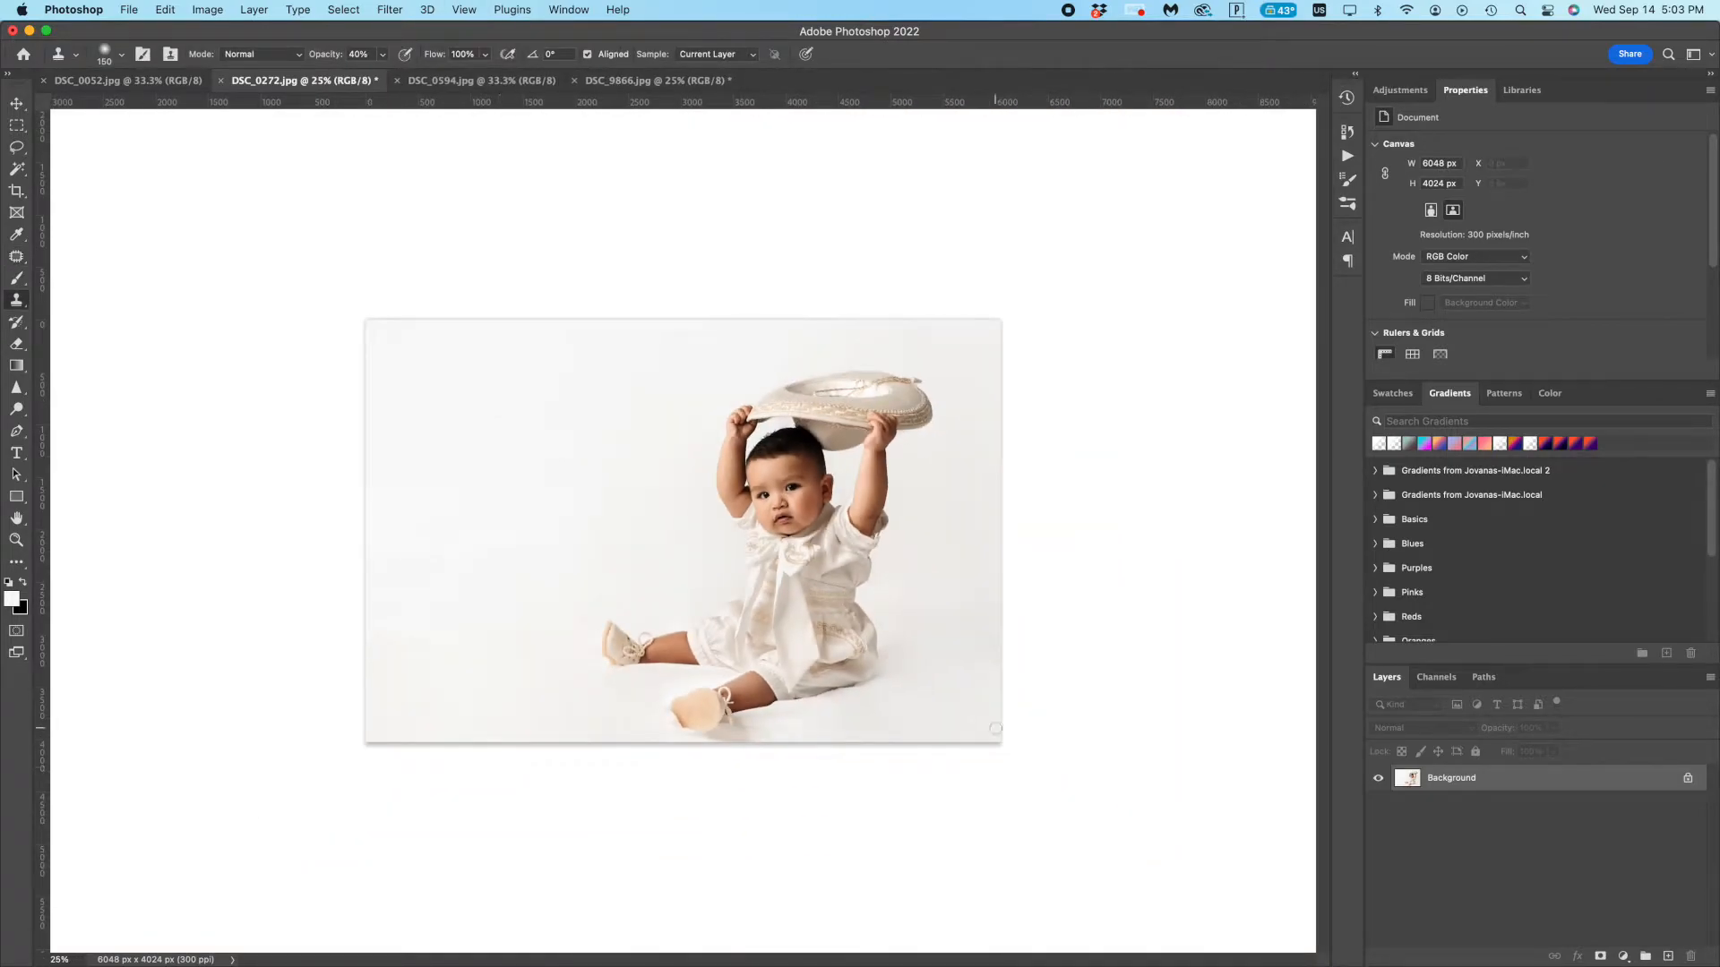
# - Save the cleaned-up image as a second history snapshot and select it
pyautogui.click(1348, 159)
pyautogui.click(1347, 98)
pyautogui.click(1209, 176)
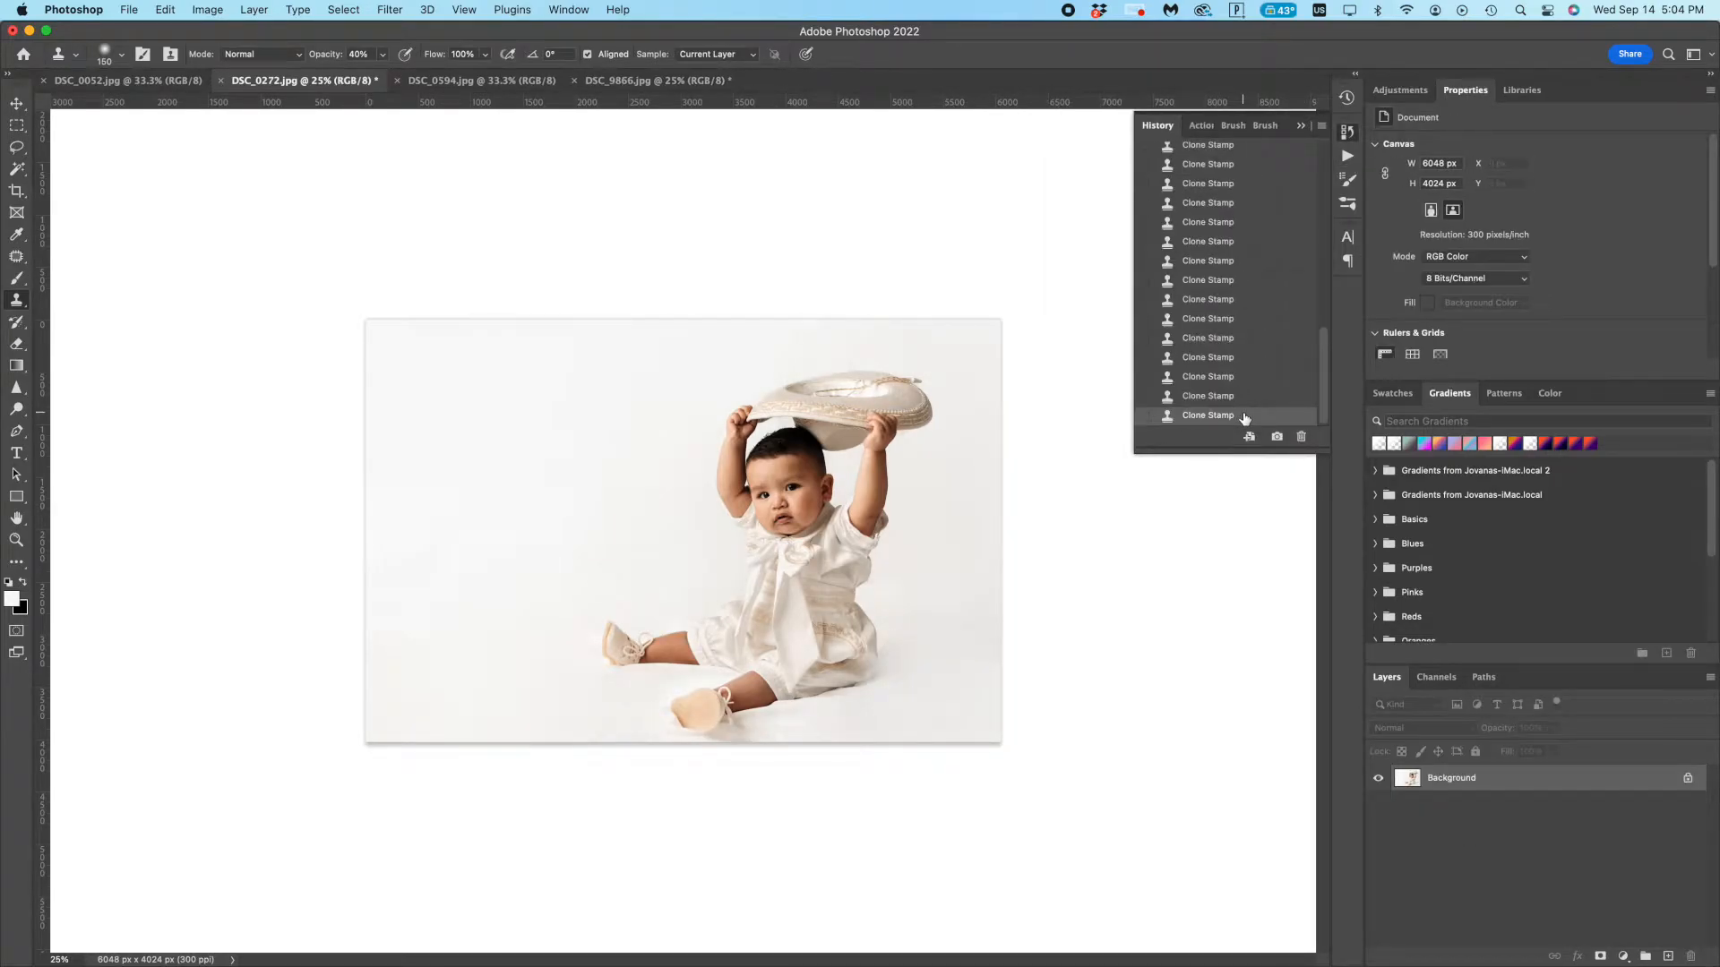
pyautogui.scroll(15, 1243, 358)
pyautogui.click(1226, 199)
# - Set Snapshot 1 as the History Brush source and set the History Brush to 30% opacity
pyautogui.click(1144, 174)
pyautogui.press('y')
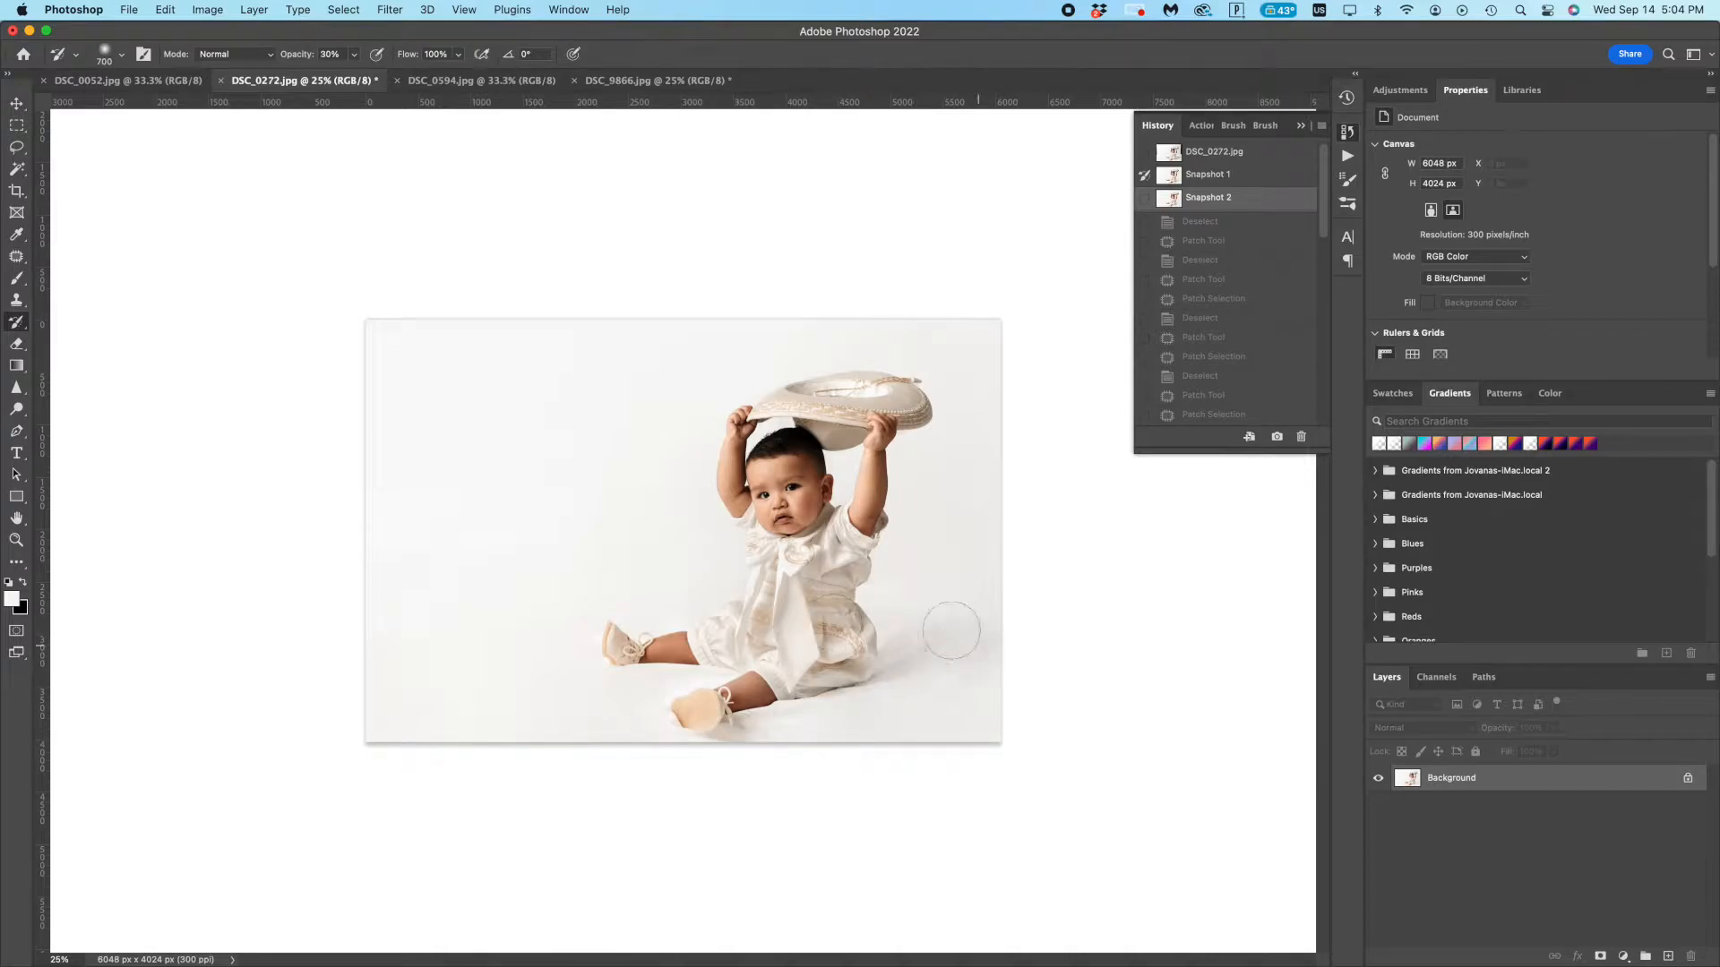
pyautogui.press('3')
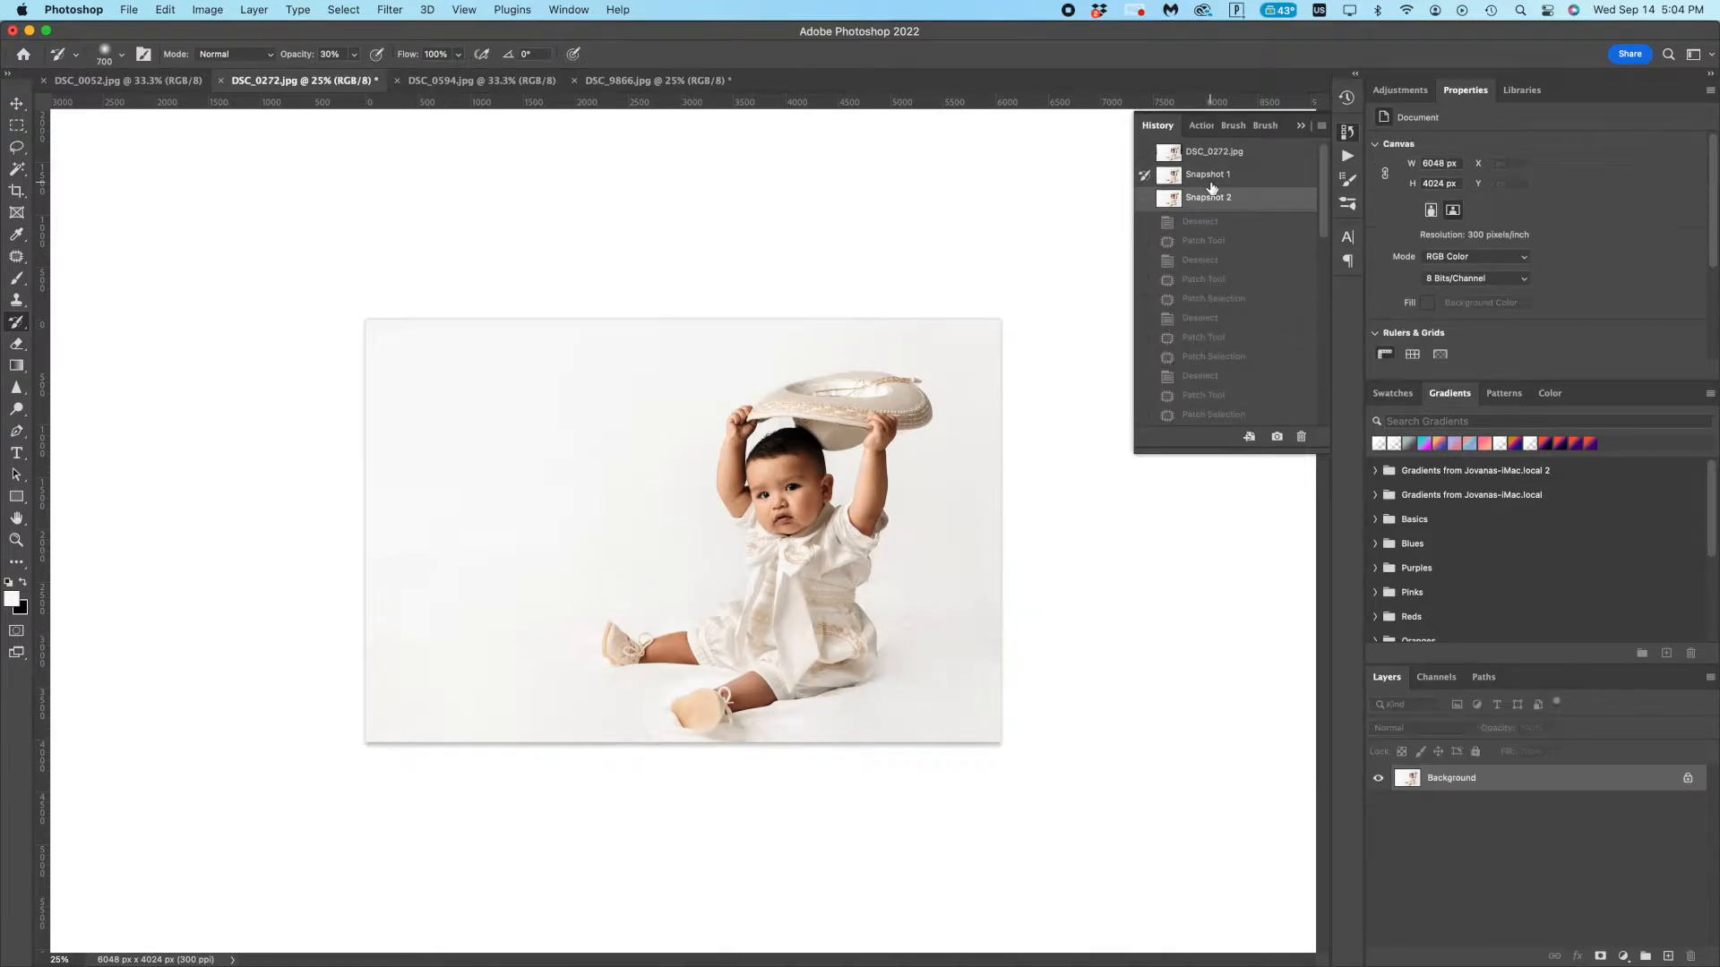
# - Try a 1100 px Art History Brush stroke across the fabric to the right of the outfit, and undo it
pyautogui.rightClick(16, 321)
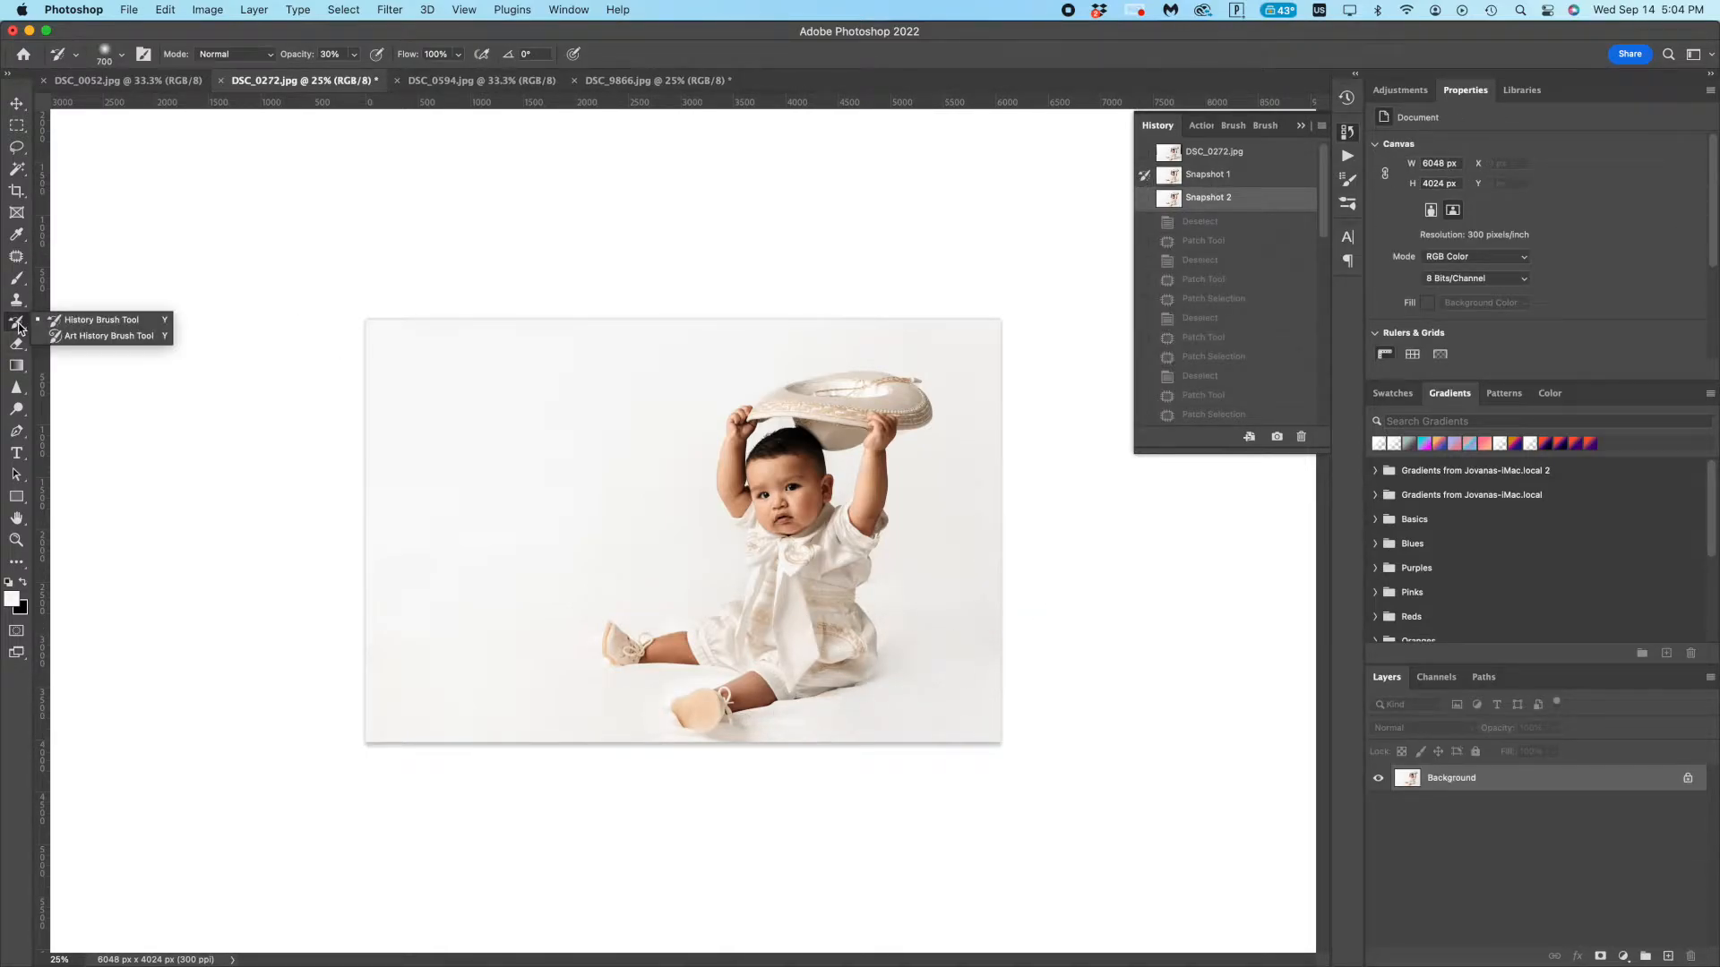
pyautogui.click(83, 337)
pyautogui.press(']')
pyautogui.press(']')
pyautogui.press(']')
pyautogui.press(']')
pyautogui.press(']')
pyautogui.press(']')
pyautogui.press(']')
pyautogui.press(']')
pyautogui.press(']')
pyautogui.press(']')
pyautogui.press(']')
pyautogui.moveTo(965, 663); pyautogui.dragTo(837, 640)
pyautogui.press('super+z')
# - Compare Snapshot 1, Snapshot 2 and several patch and clone states in the edit history, ending on Snapshot 2
pyautogui.click(1193, 178)
pyautogui.click(1198, 199)
pyautogui.scroll(-10, 1236, 229)
pyautogui.scroll(10, 1236, 230)
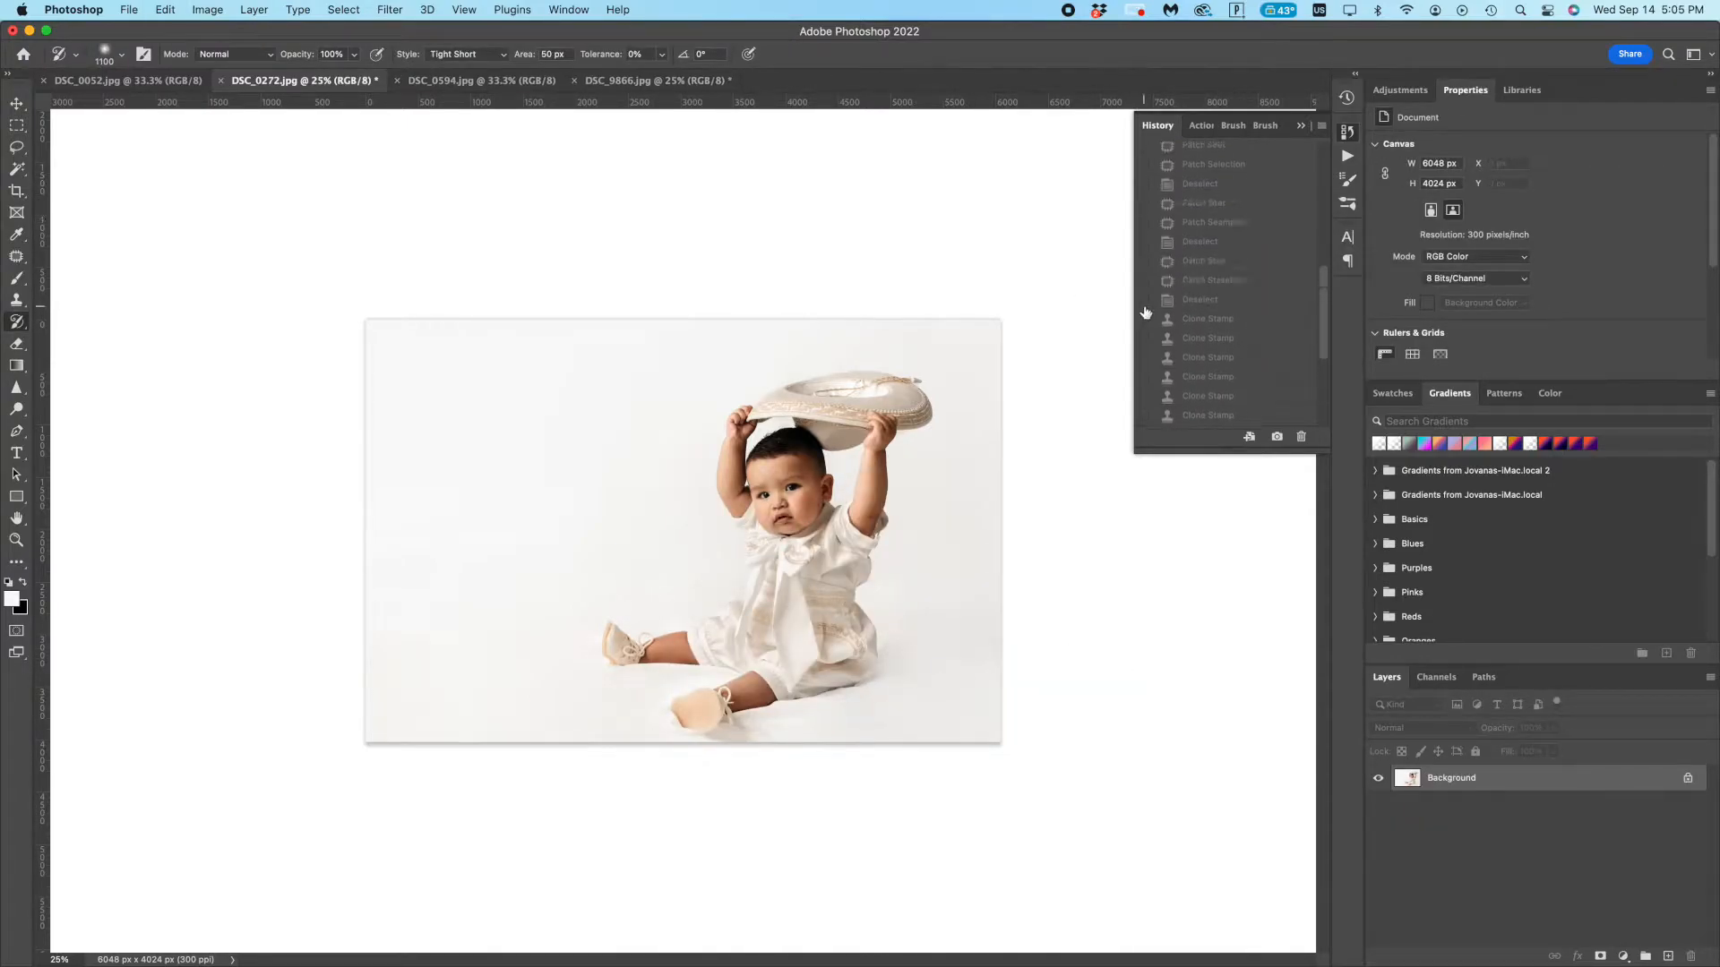
pyautogui.scroll(-1, 1242, 319)
pyautogui.click(1231, 334)
pyautogui.scroll(1, 1229, 322)
pyautogui.click(1217, 224)
pyautogui.scroll(-10, 1220, 241)
pyautogui.click(1253, 412)
pyautogui.scroll(10, 1259, 344)
pyautogui.click(1207, 197)
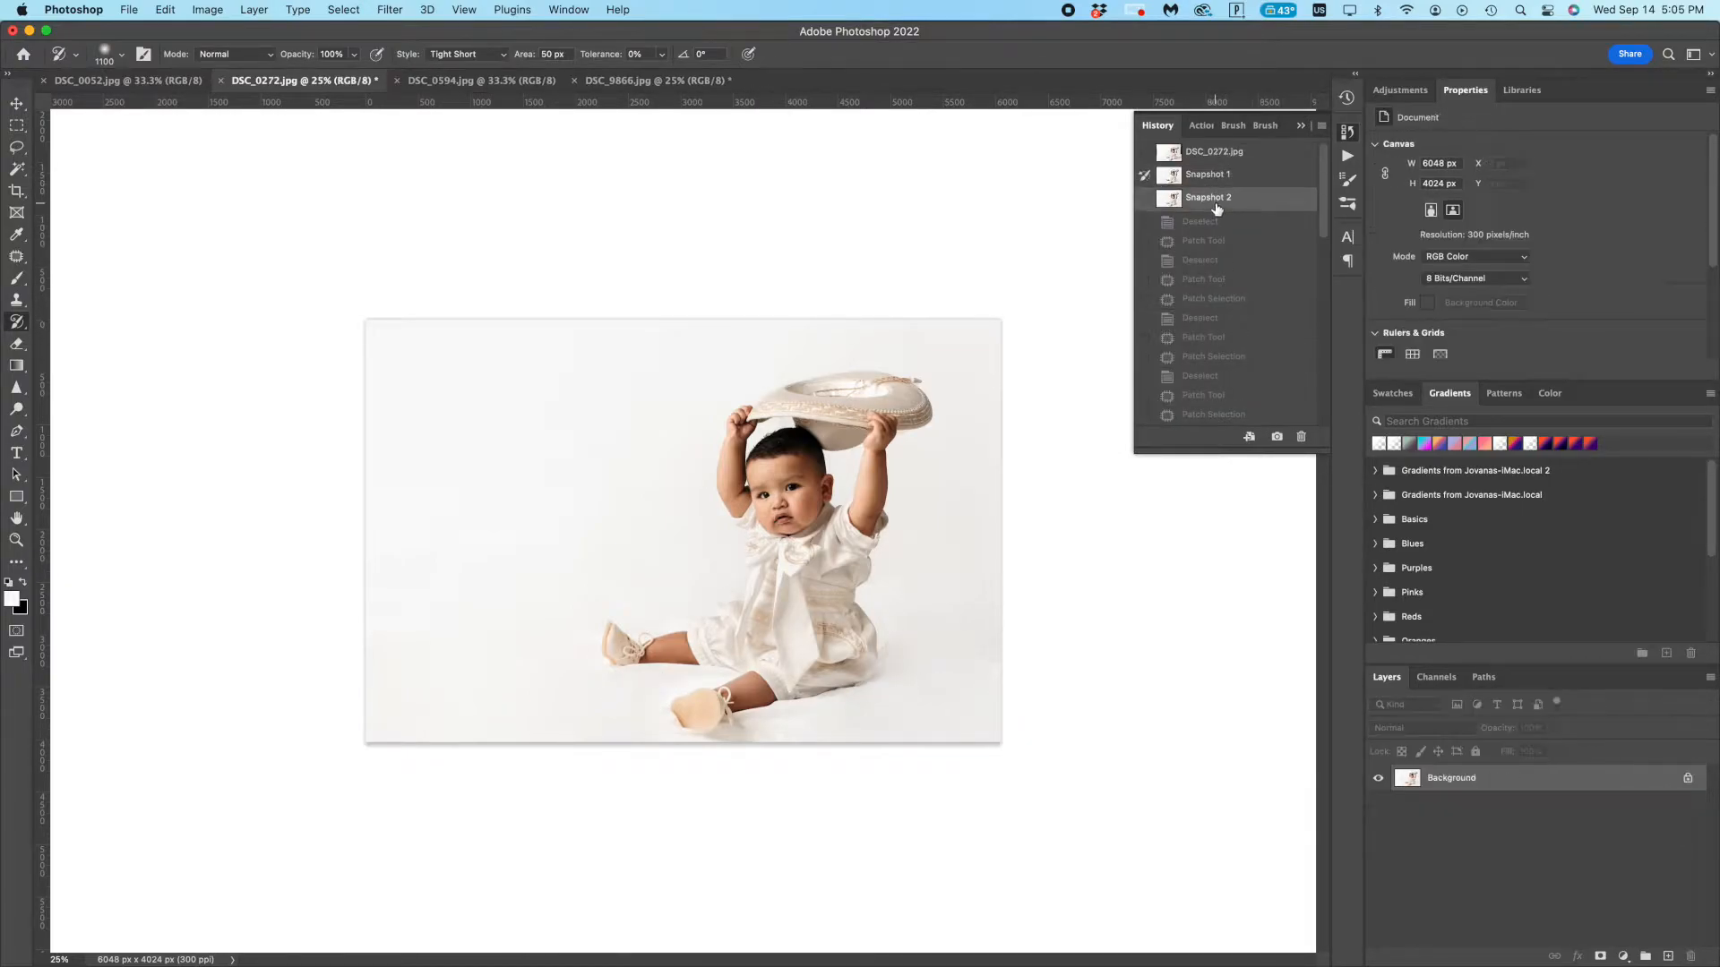
# - Return to the History Brush in Normal mode at 30% opacity and compare Snapshot 1 with Snapshot 2
pyautogui.press('y')
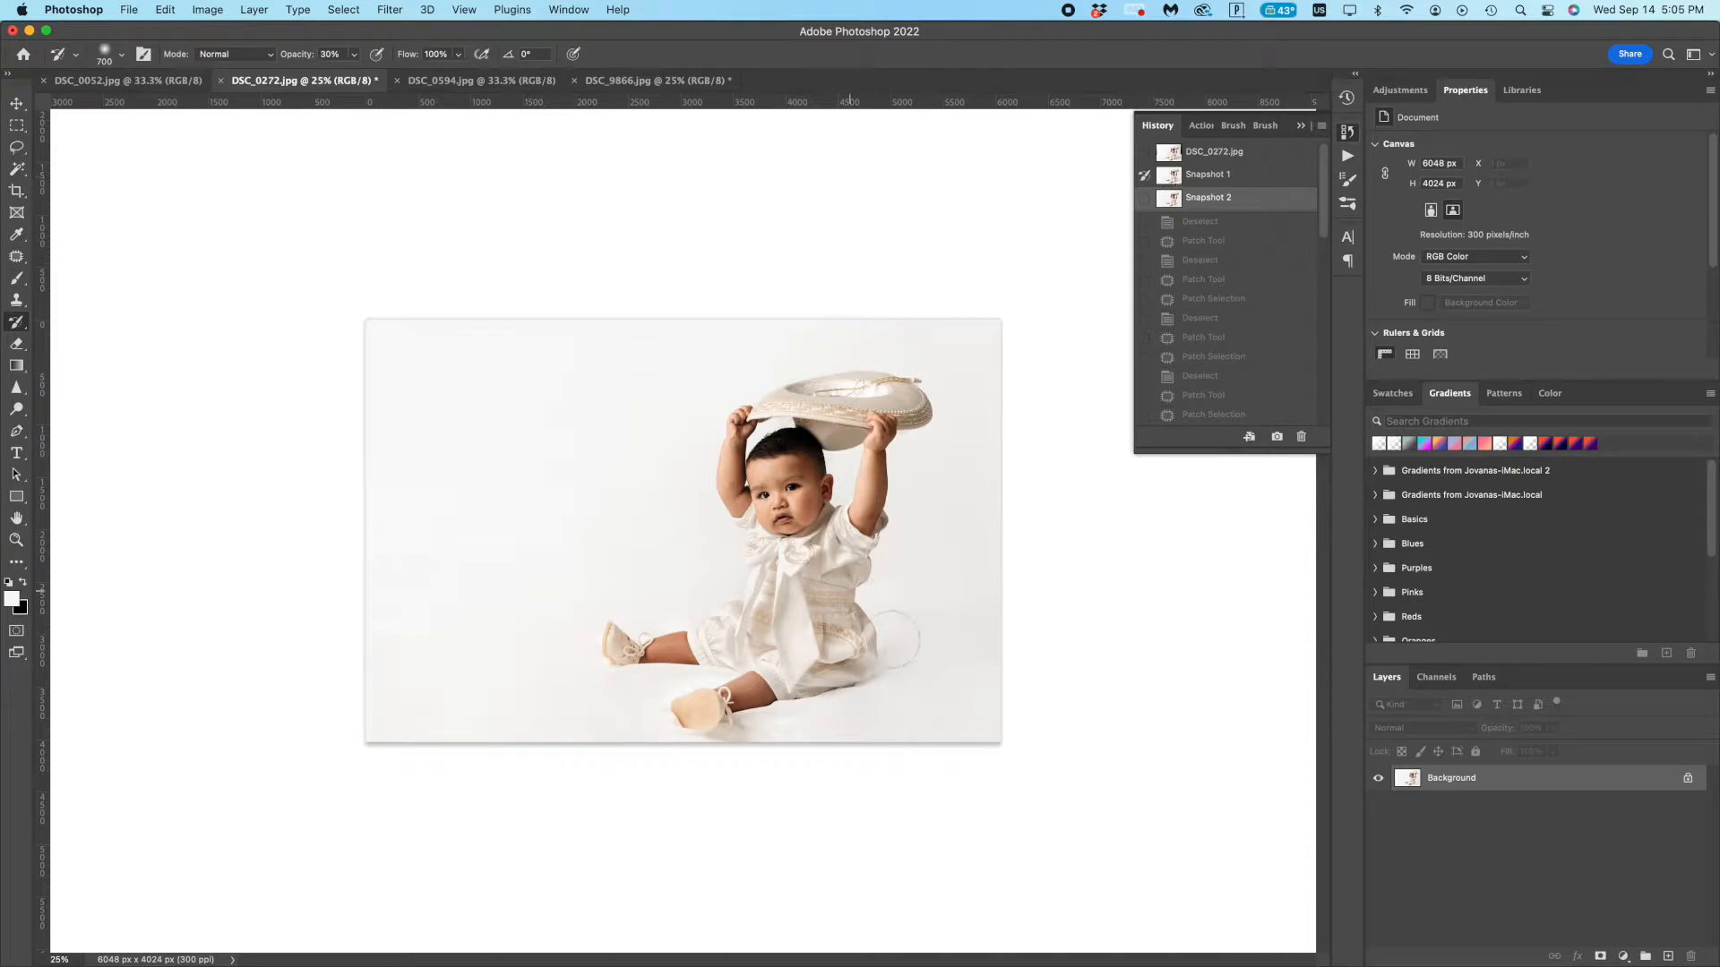
pyautogui.click(220, 56)
pyautogui.click(220, 55)
pyautogui.click(1251, 179)
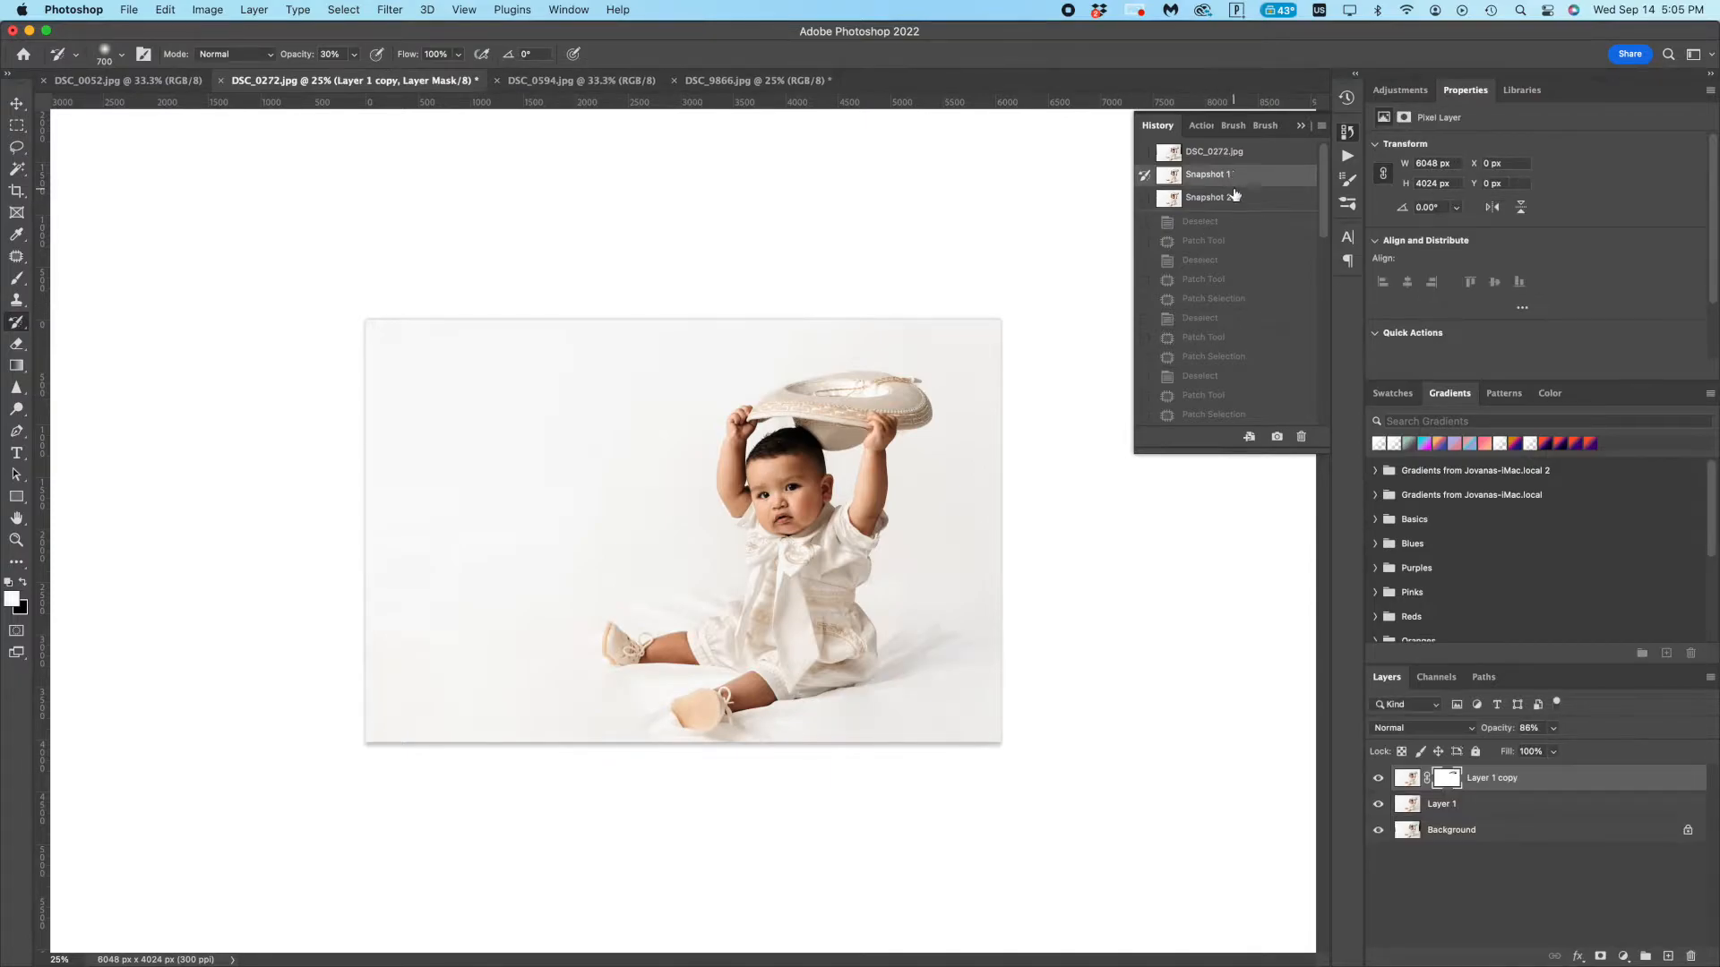
pyautogui.click(1235, 196)
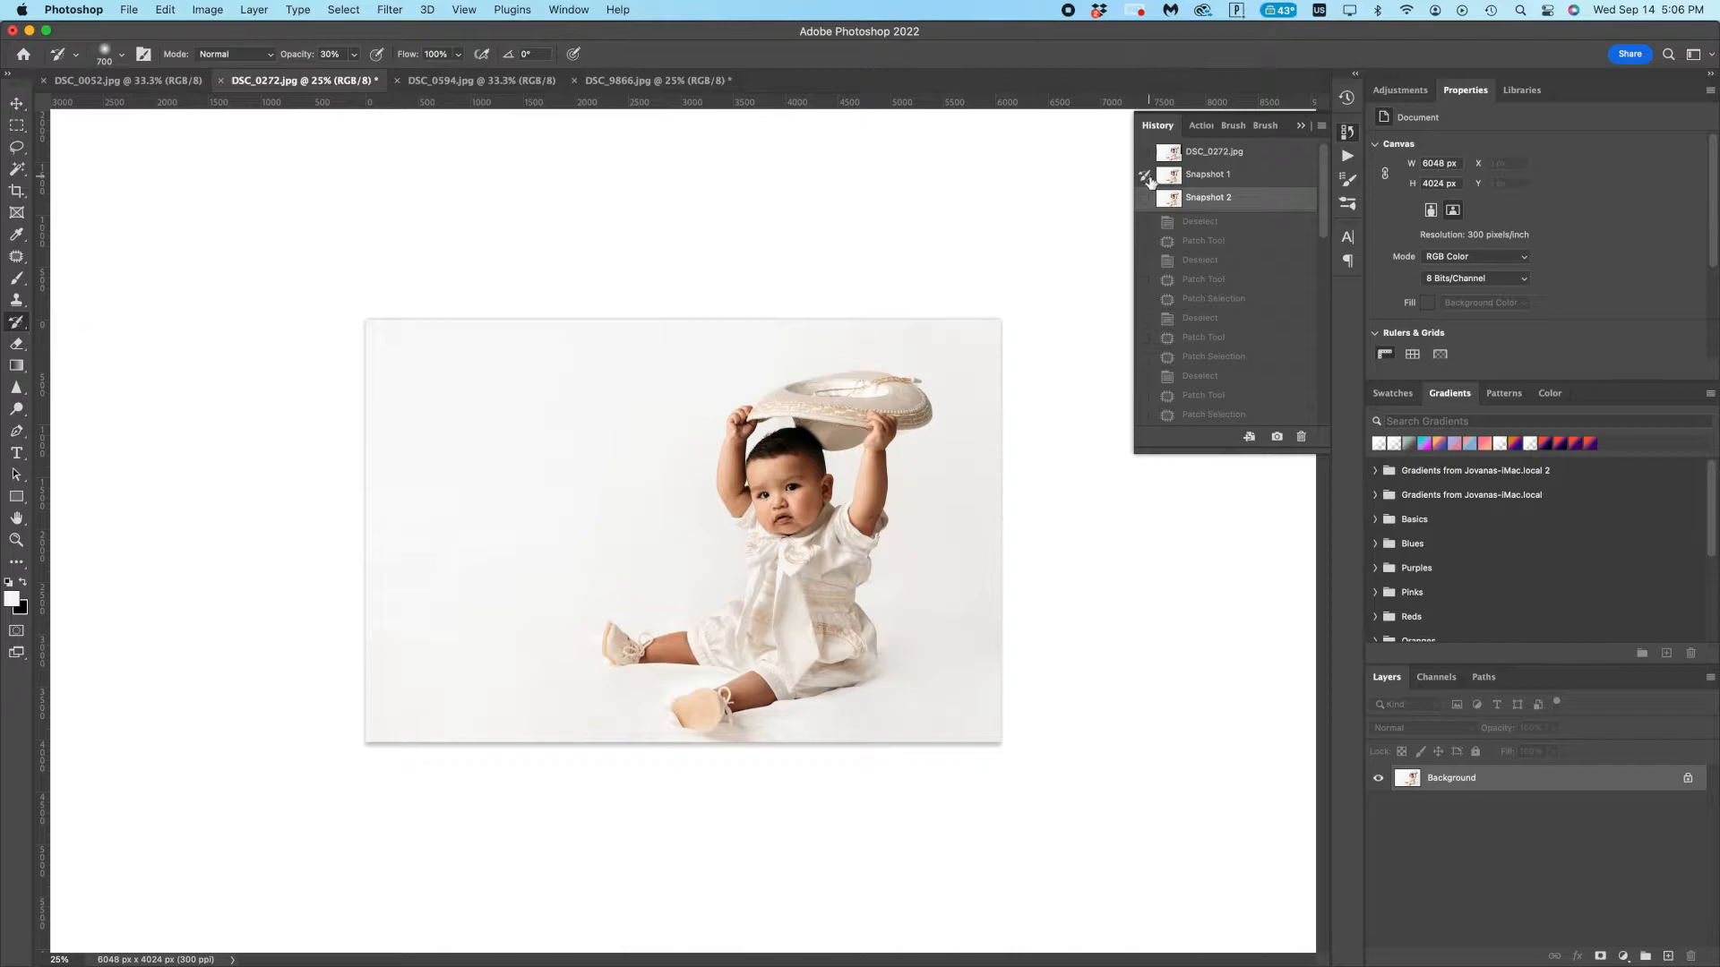
# - Try a 30% History Brush stroke right of the baby, undo it, and read the help on restoring image parts
pyautogui.moveTo(994, 452); pyautogui.dragTo(972, 582)
pyautogui.press('super+z')
pyautogui.click(188, 568)
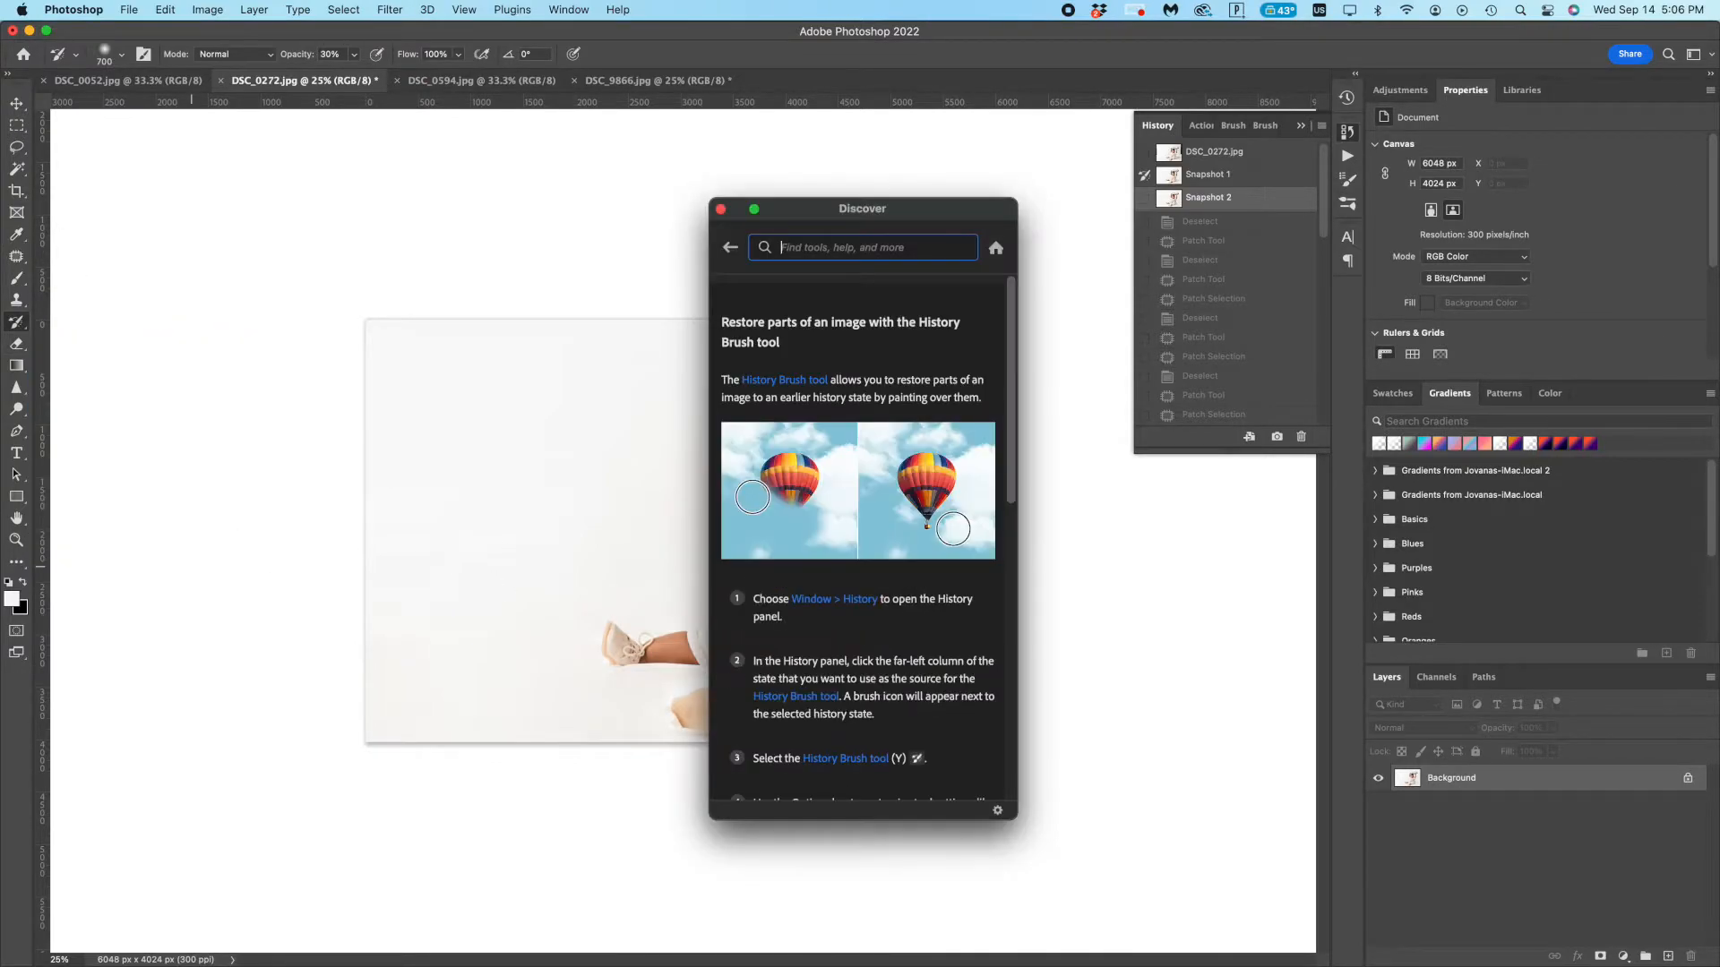
pyautogui.scroll(-5, 840, 556)
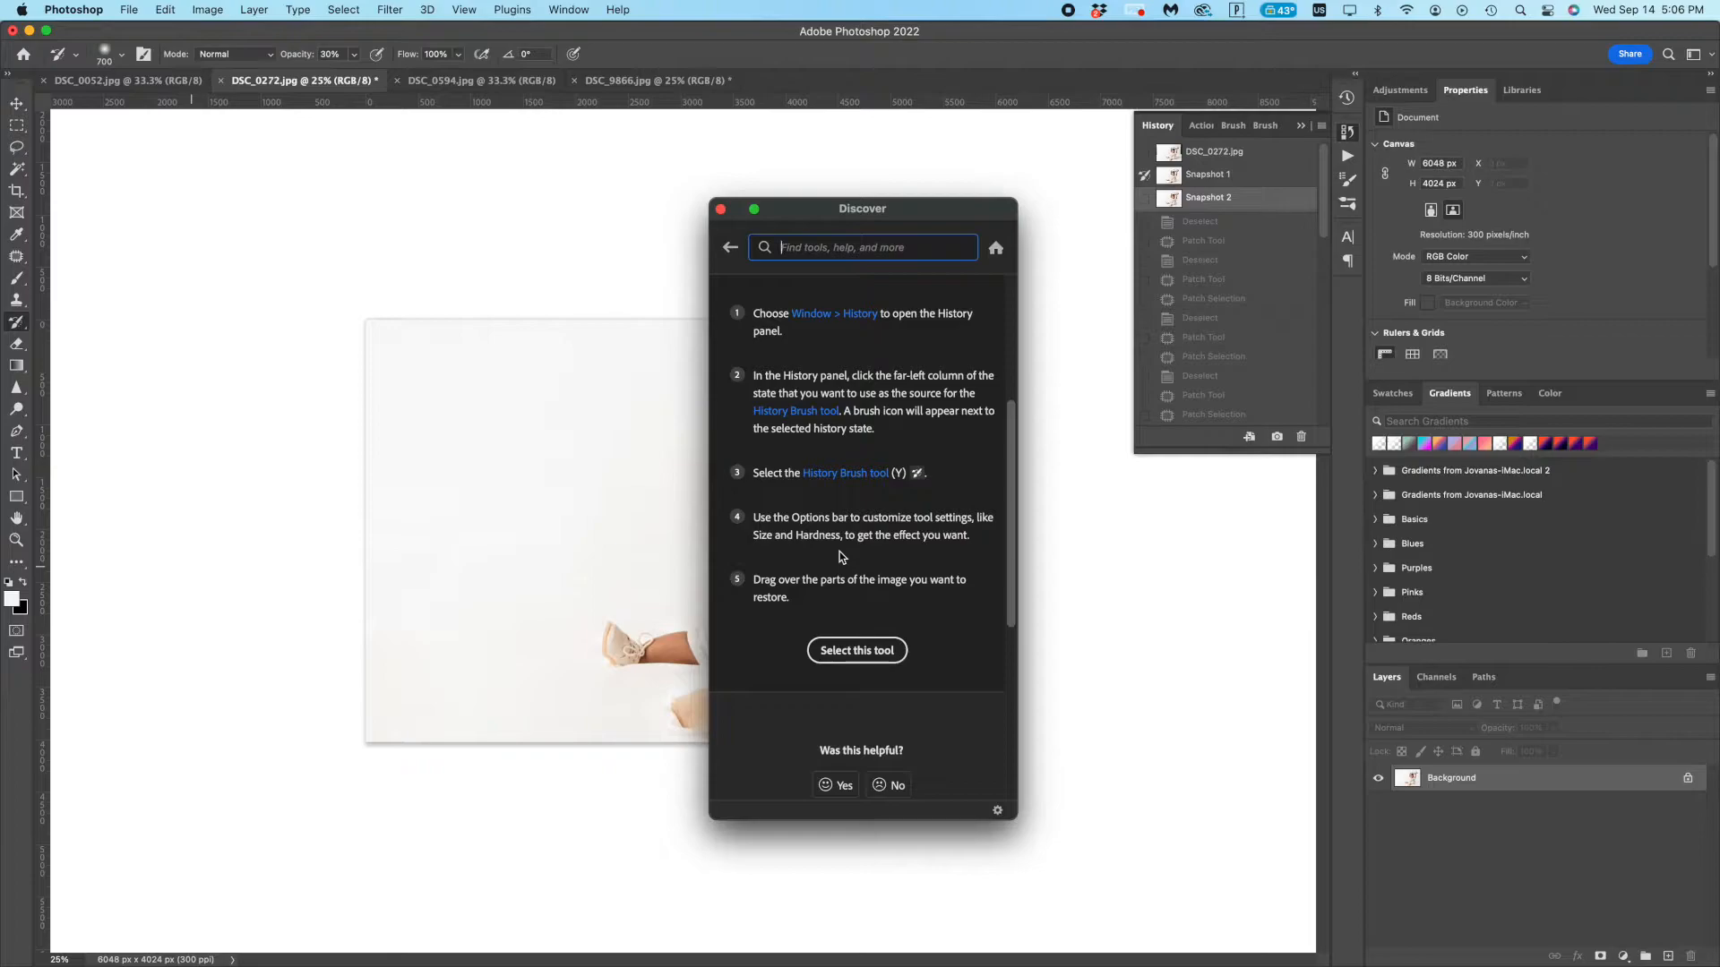
pyautogui.scroll(-10, 840, 555)
# - Try History Brush strokes on the fabric right of the outfit from an earlier state and Snapshot 1, undoing the last
pyautogui.click(1145, 224)
pyautogui.click(1144, 227)
pyautogui.moveTo(922, 612); pyautogui.dragTo(978, 631)
pyautogui.click(1143, 176)
pyautogui.moveTo(983, 459); pyautogui.dragTo(964, 641)
pyautogui.press('super+z')
# - Lower the History Brush opacity to 10% and restore the image to Snapshot 2
pyautogui.press('1')
pyautogui.press('super+shift+z')
pyautogui.click(1248, 197)
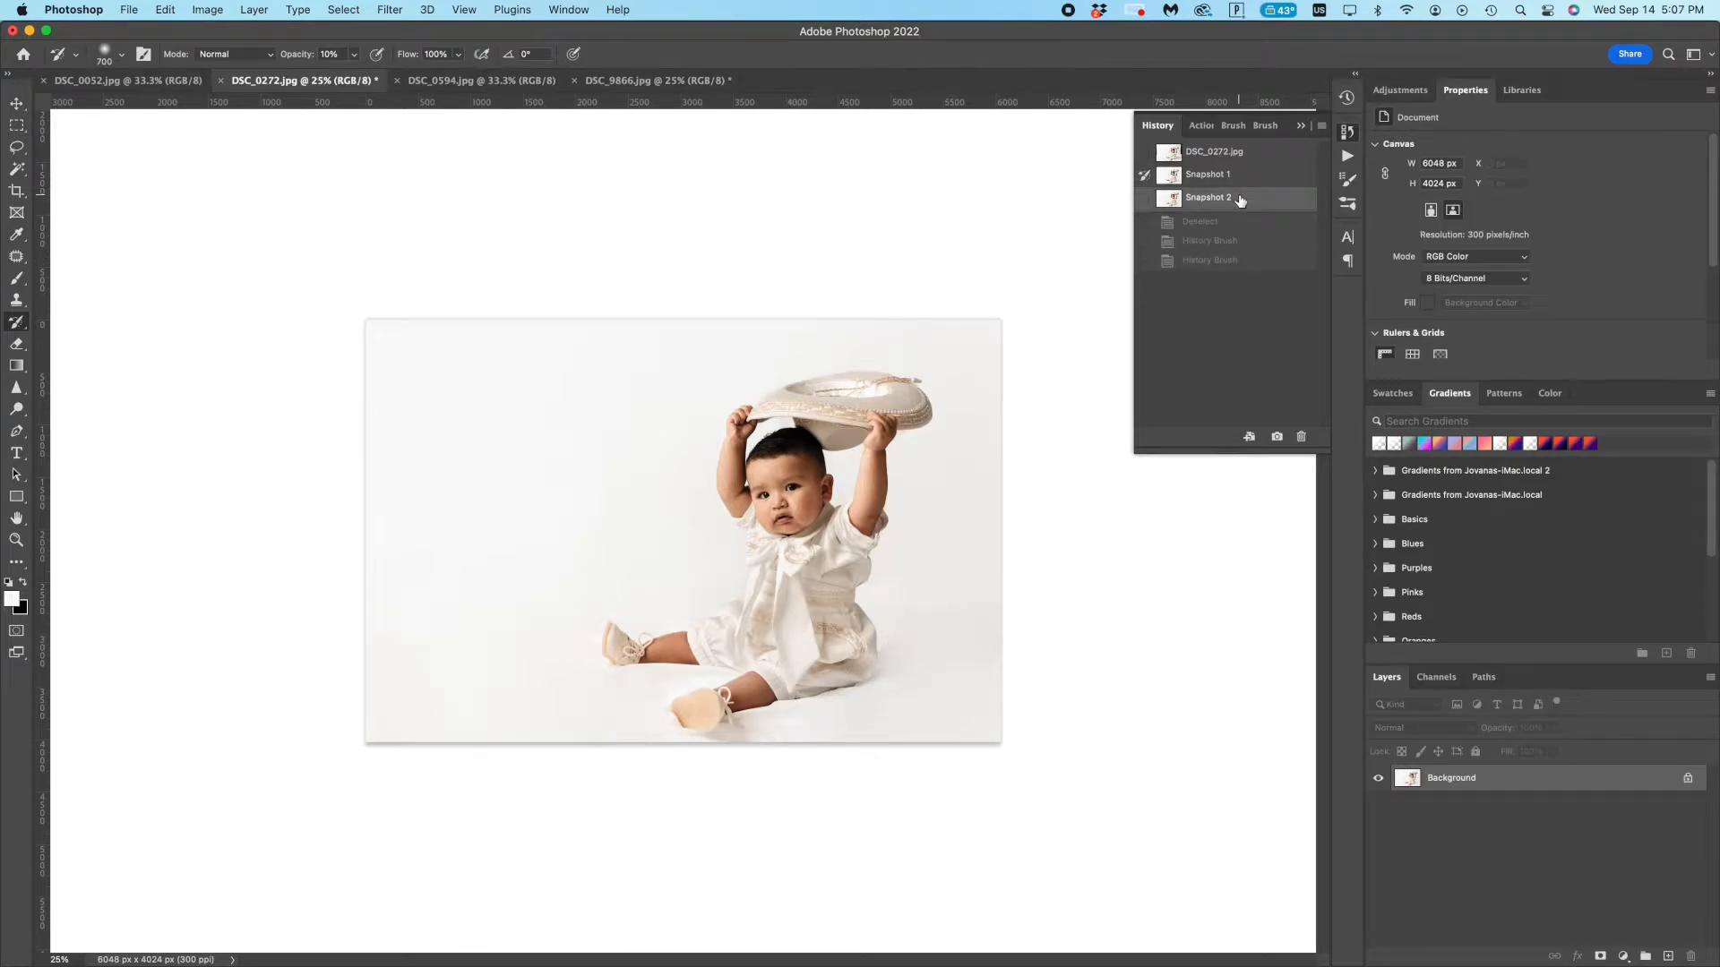
pyautogui.press('super+j')
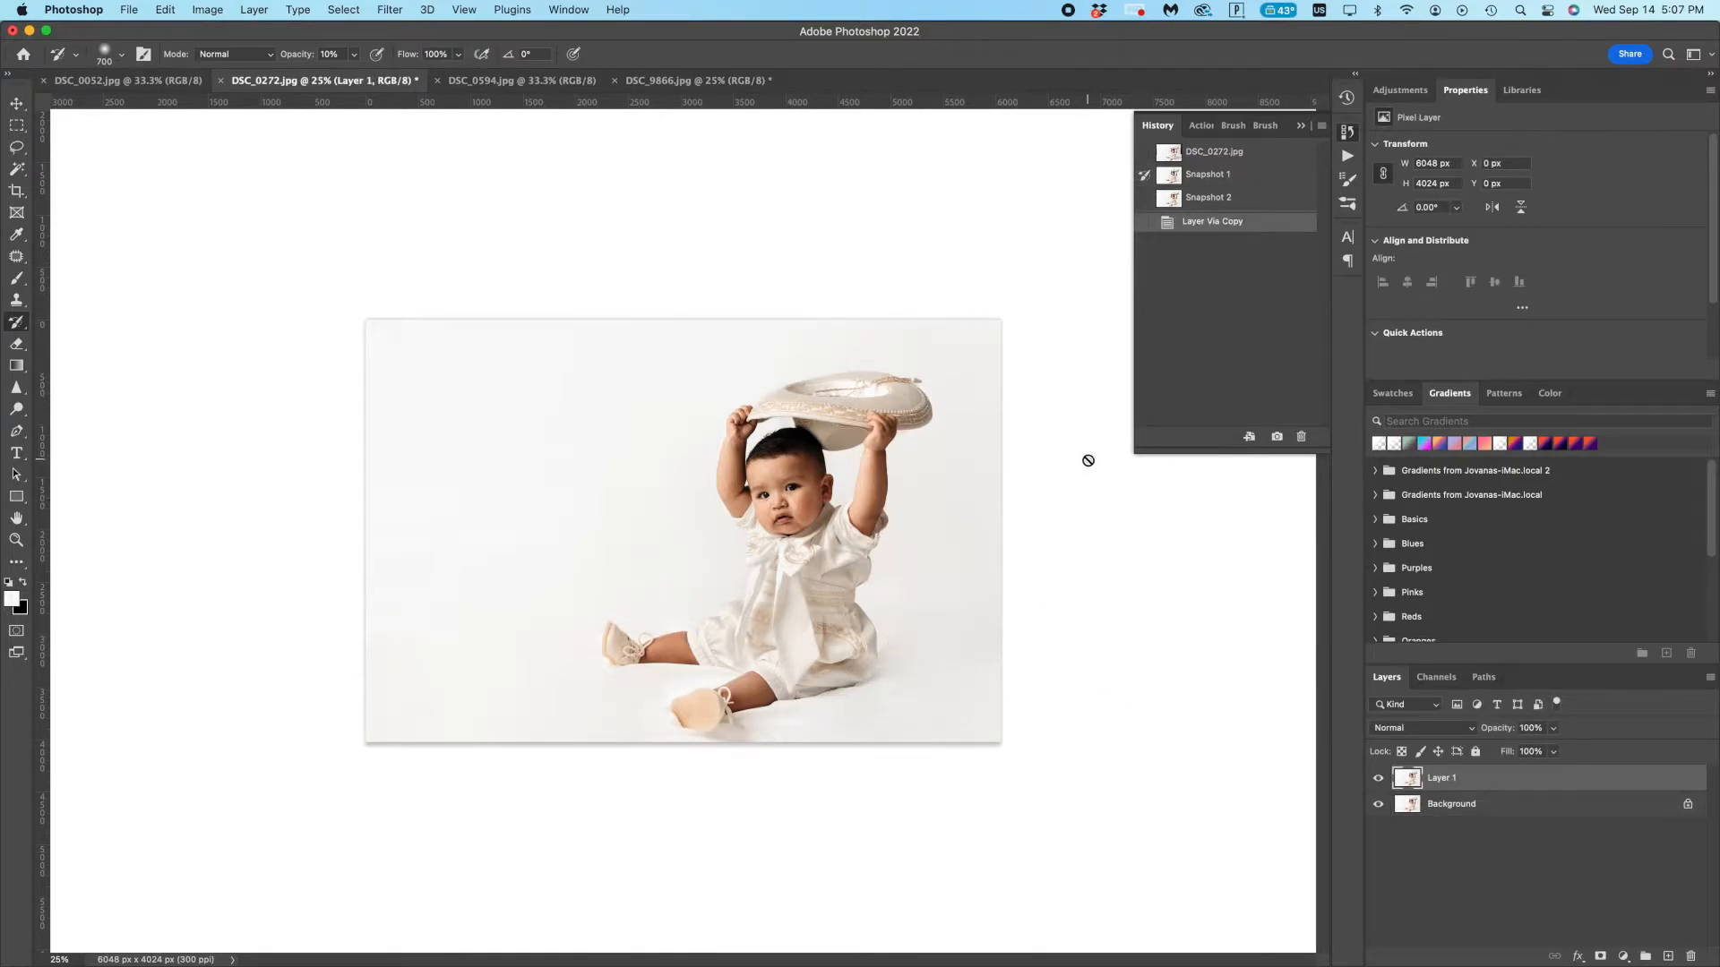
pyautogui.click(1253, 198)
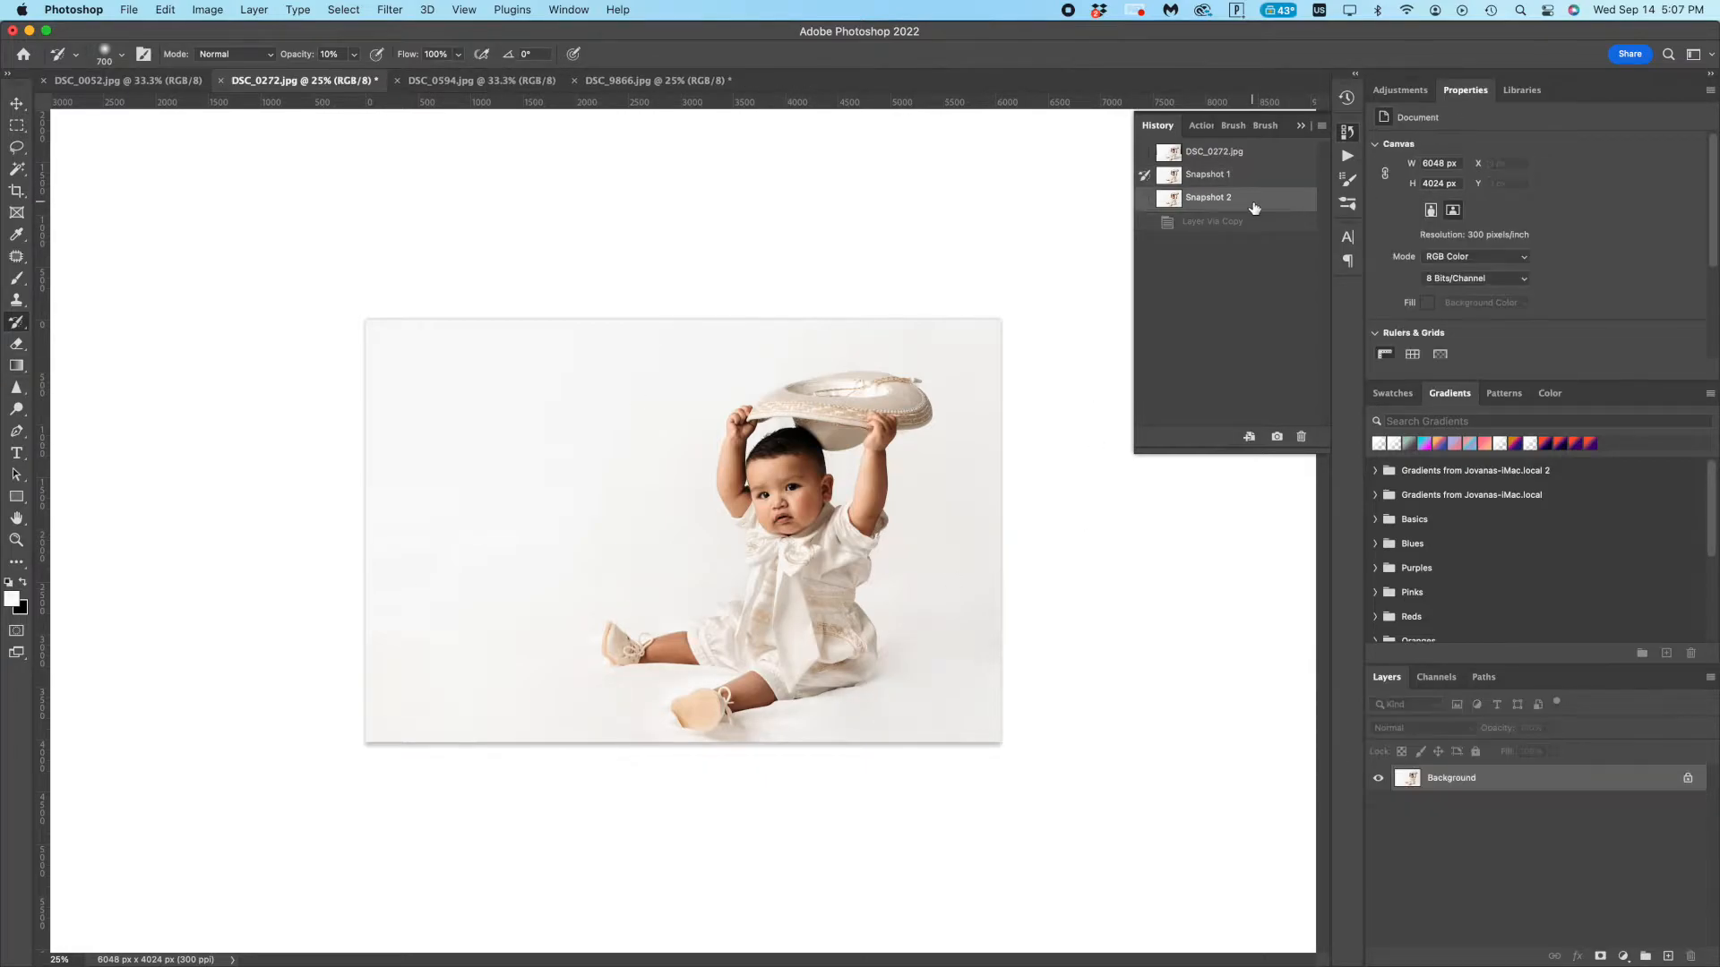
# - Try 10% History Brush strokes beside the outfit from Snapshot 1, make Snapshot 2 the source, and undo the strokes
pyautogui.moveTo(901, 695)
pyautogui.mouseDown()
pyautogui.moveTo(896, 644)
pyautogui.moveTo(940, 672)
pyautogui.mouseUp()
pyautogui.moveTo(940, 672); pyautogui.dragTo(958, 663)
pyautogui.moveTo(828, 592)
pyautogui.mouseDown()
pyautogui.moveTo(851, 627)
pyautogui.moveTo(976, 632)
pyautogui.moveTo(927, 625)
pyautogui.mouseUp()
pyautogui.press('x')
pyautogui.click(1144, 197)
pyautogui.press('super+z')
pyautogui.press('super+z')
pyautogui.press('super+z')
pyautogui.press('super+z')
# - Try a History Brush stroke from Snapshot 2 beneath the outfit, undo it, and revert to Snapshot 2
pyautogui.moveTo(855, 698); pyautogui.dragTo(803, 708)
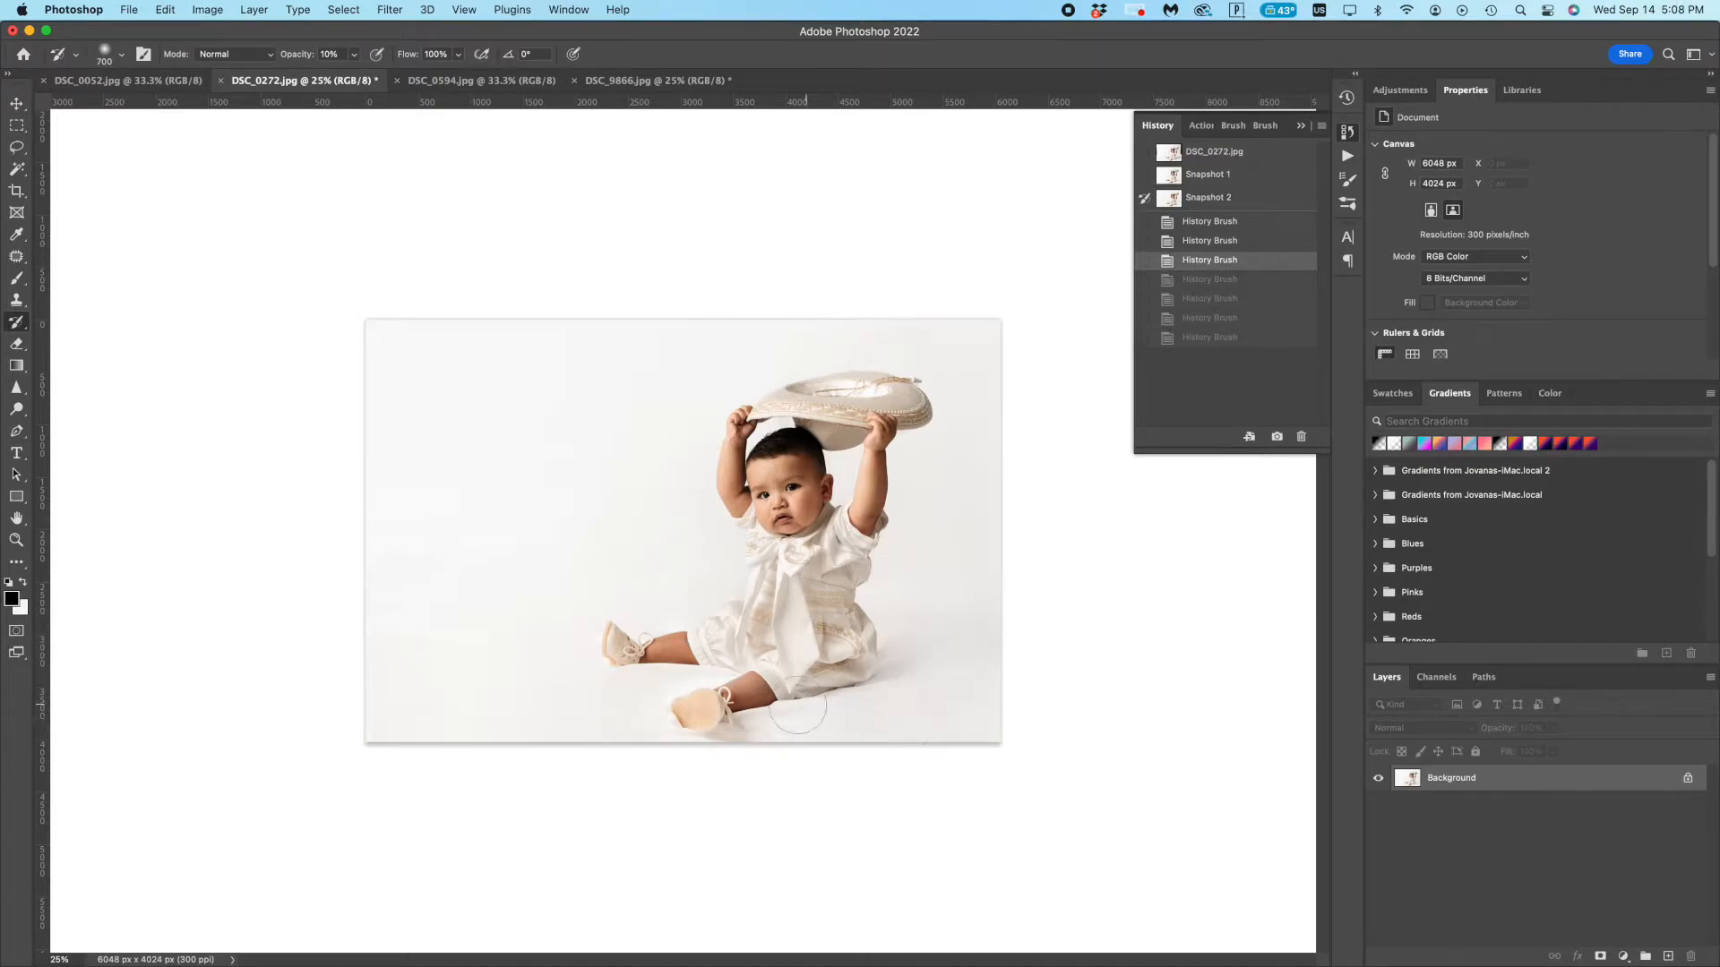
pyautogui.press('super+z')
pyautogui.press('super+z')
pyautogui.press('super+z')
pyautogui.click(1236, 204)
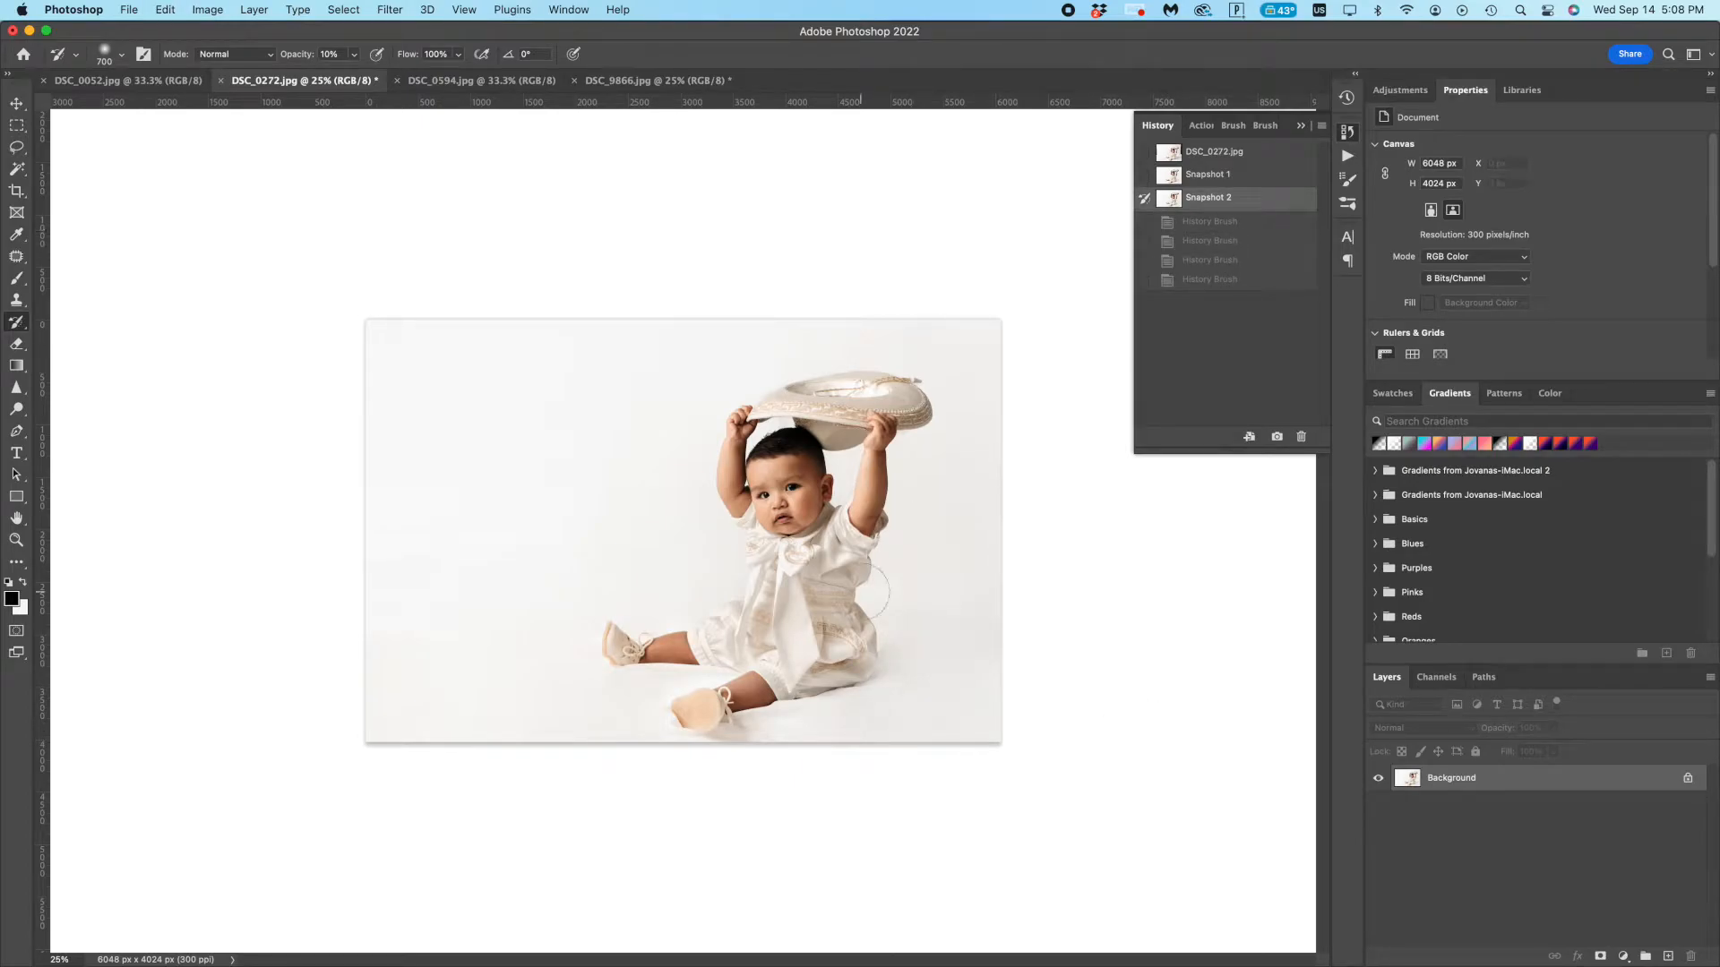
# - Restore Snapshot 2 and brush in the fabric shadow right of the outfit from Snapshot 1 at 10% opacity
pyautogui.moveTo(855, 659)
pyautogui.mouseDown()
pyautogui.moveTo(896, 638)
pyautogui.moveTo(923, 661)
pyautogui.moveTo(801, 699)
pyautogui.moveTo(835, 652)
pyautogui.moveTo(892, 695)
pyautogui.mouseUp()
pyautogui.click(1145, 177)
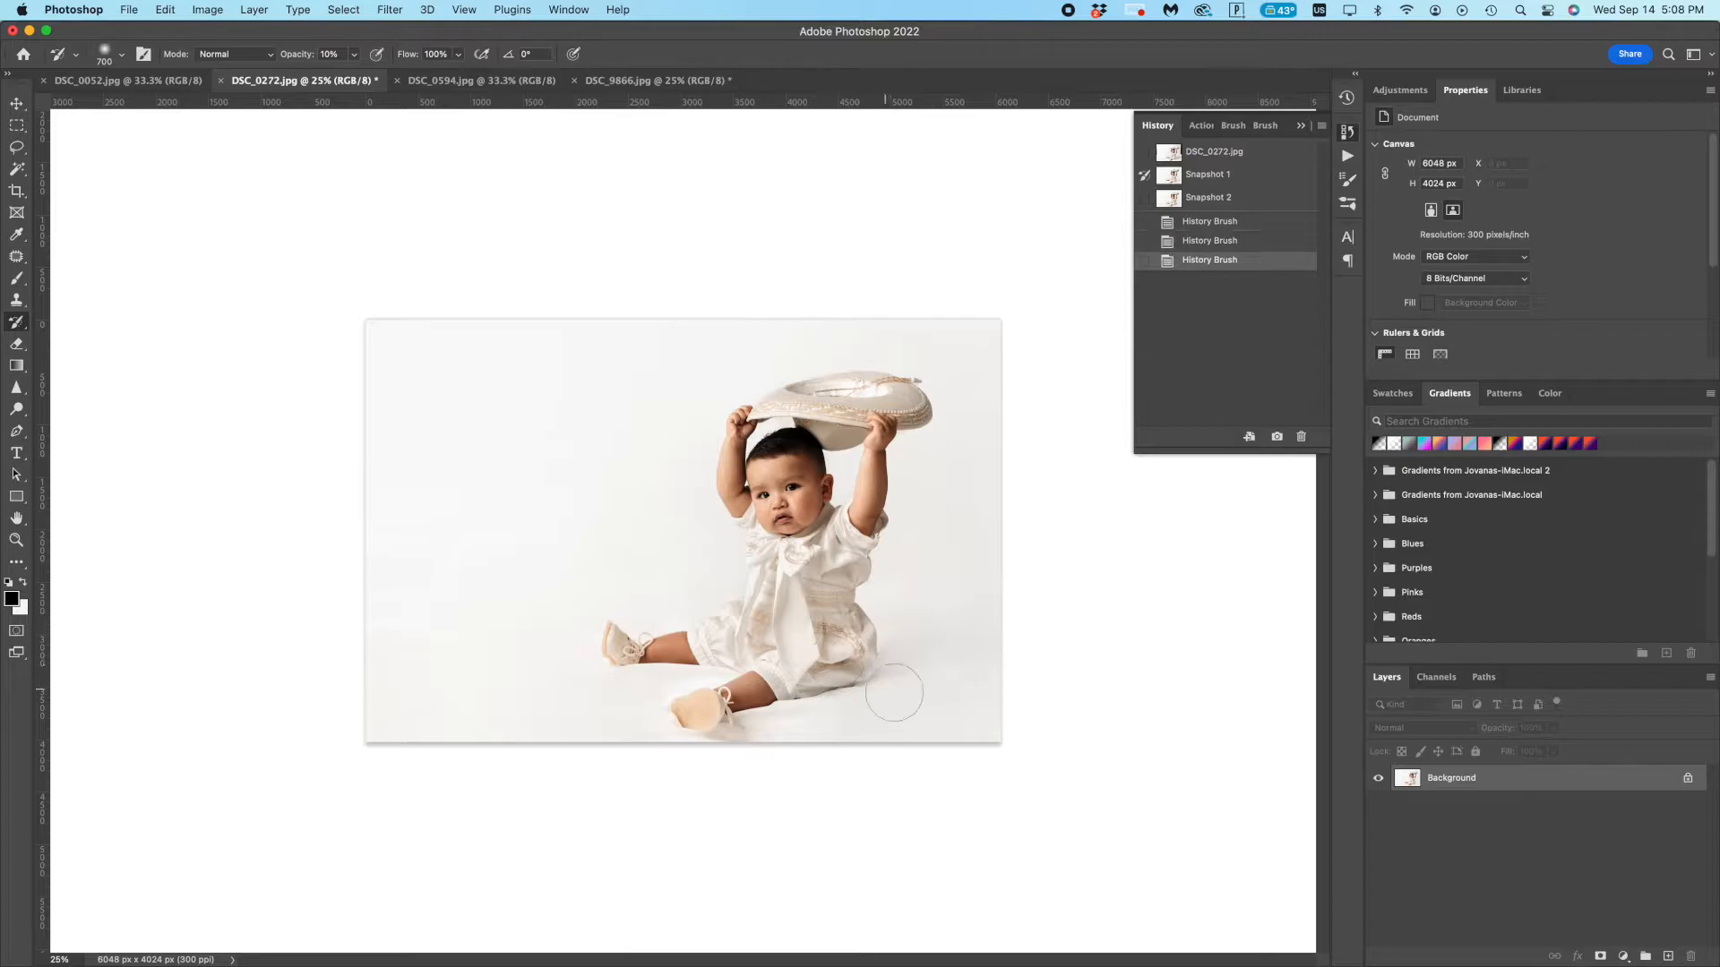
pyautogui.click(1216, 178)
pyautogui.click(1216, 199)
pyautogui.click(943, 654)
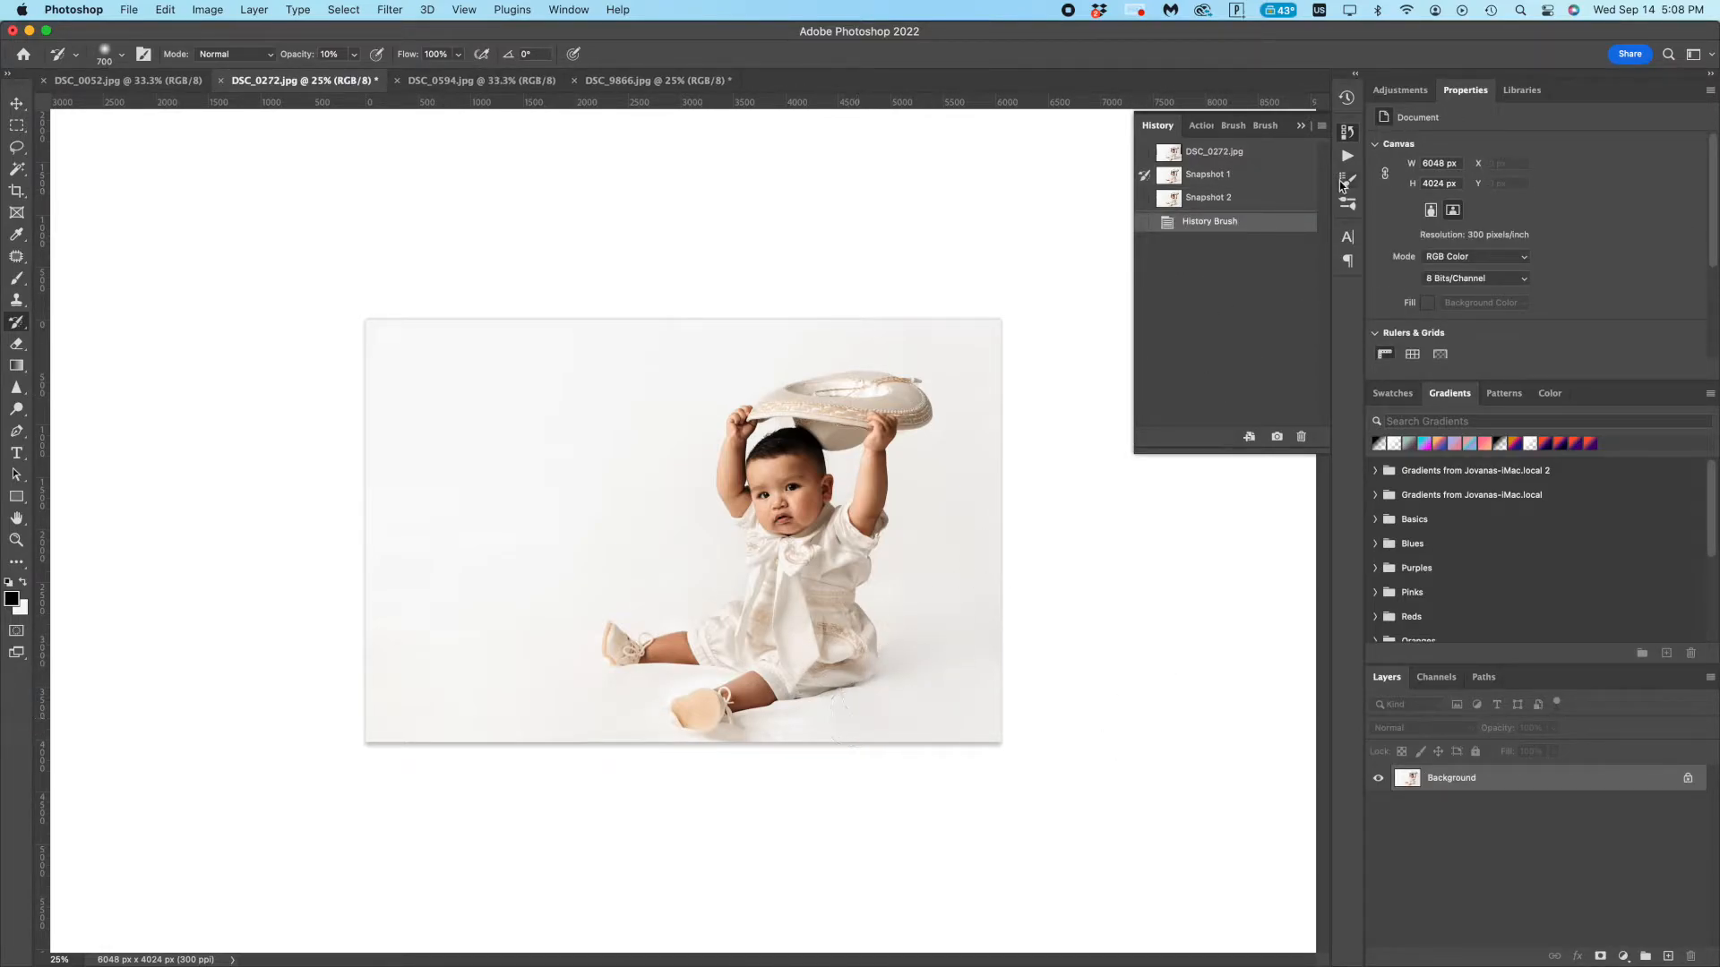
pyautogui.click(1347, 132)
# - Duplicate the Background layer and sample the leg's skin tone for the Portraiture 3 skin mask
pyautogui.press('super+j')
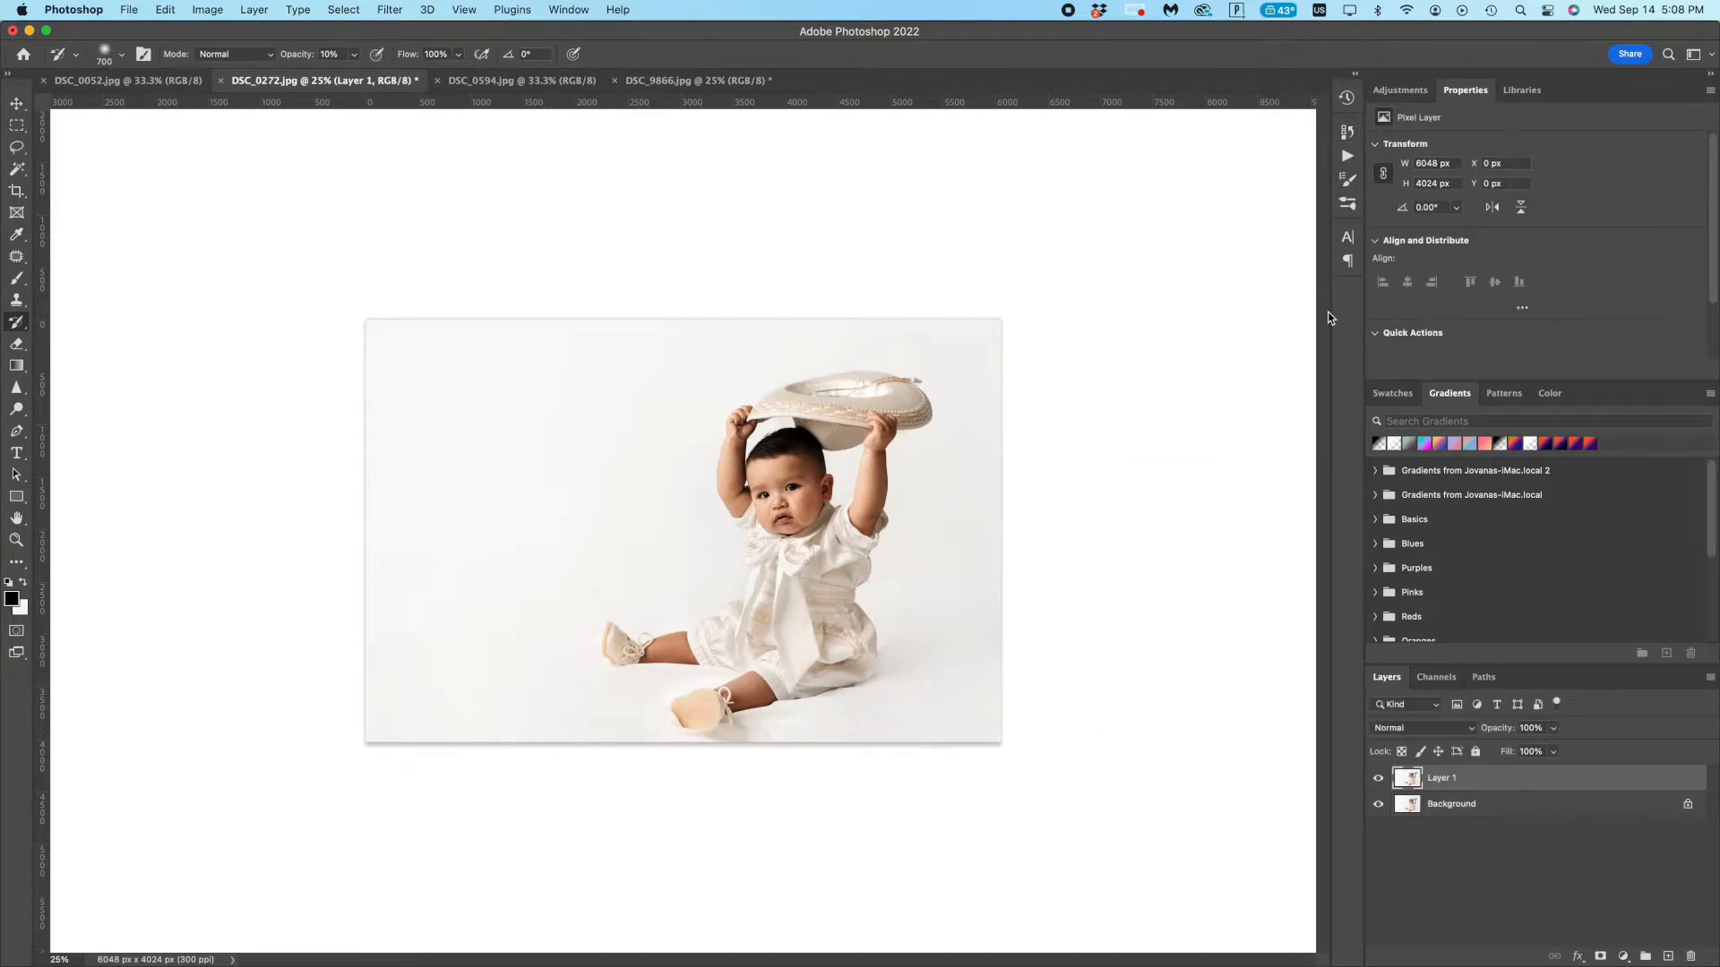
pyautogui.click(390, 10)
pyautogui.moveTo(544, 392)
pyautogui.click(701, 397)
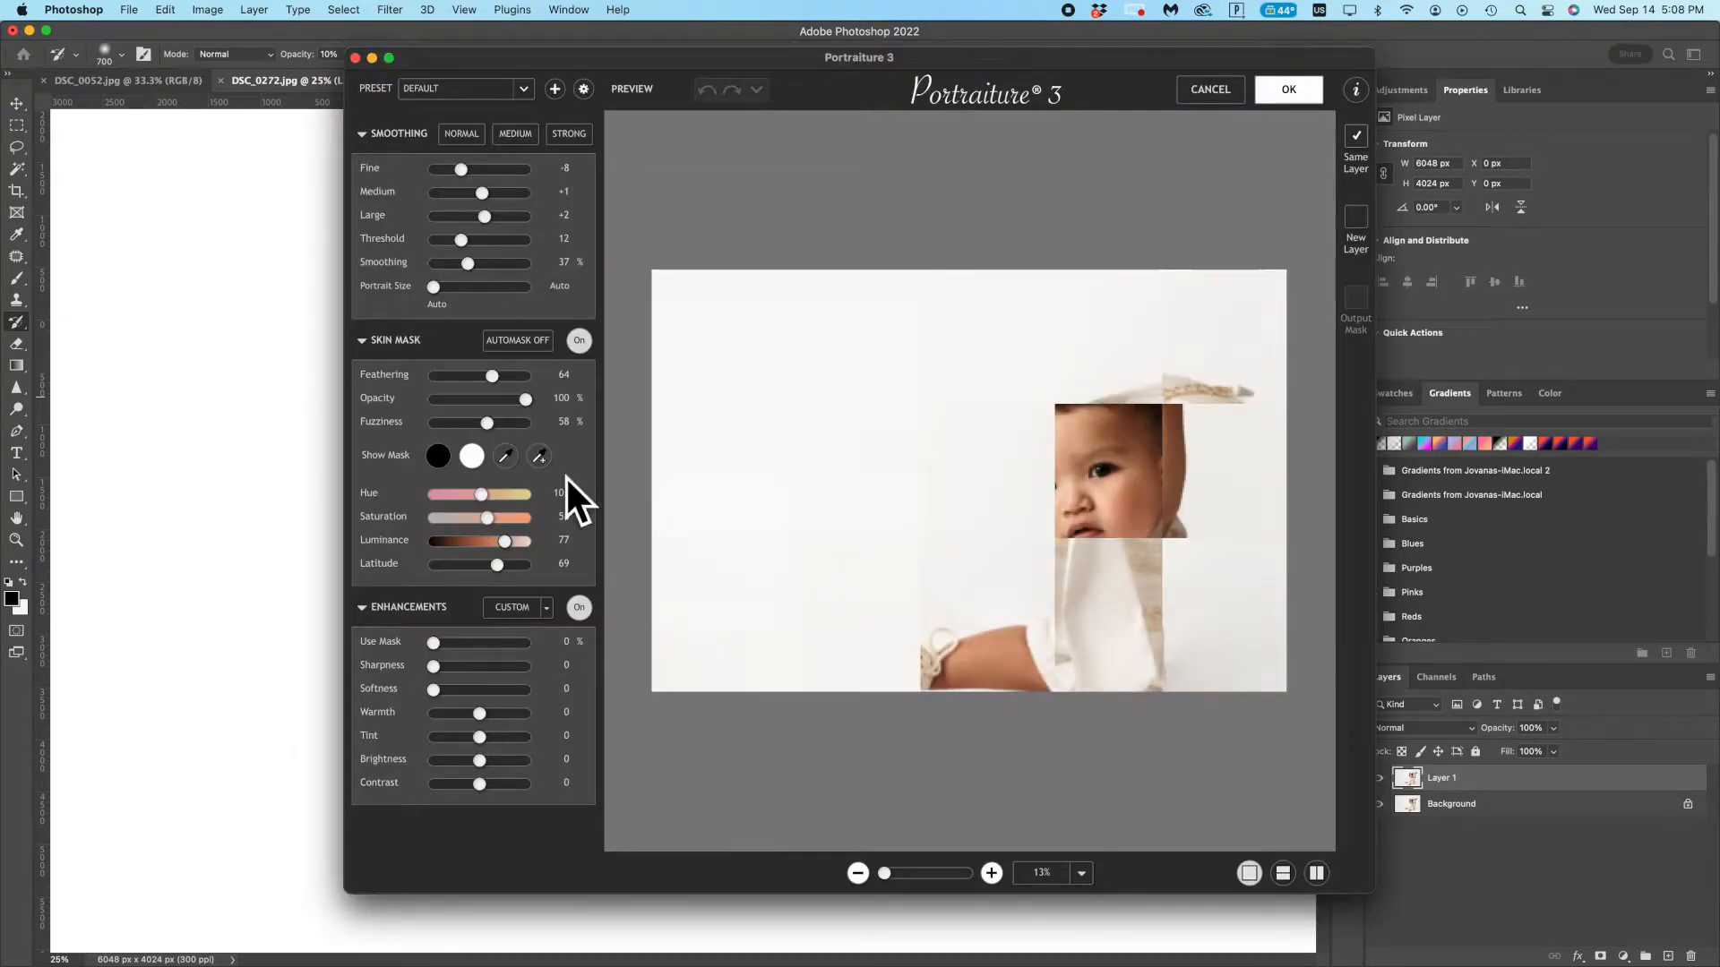
pyautogui.click(538, 456)
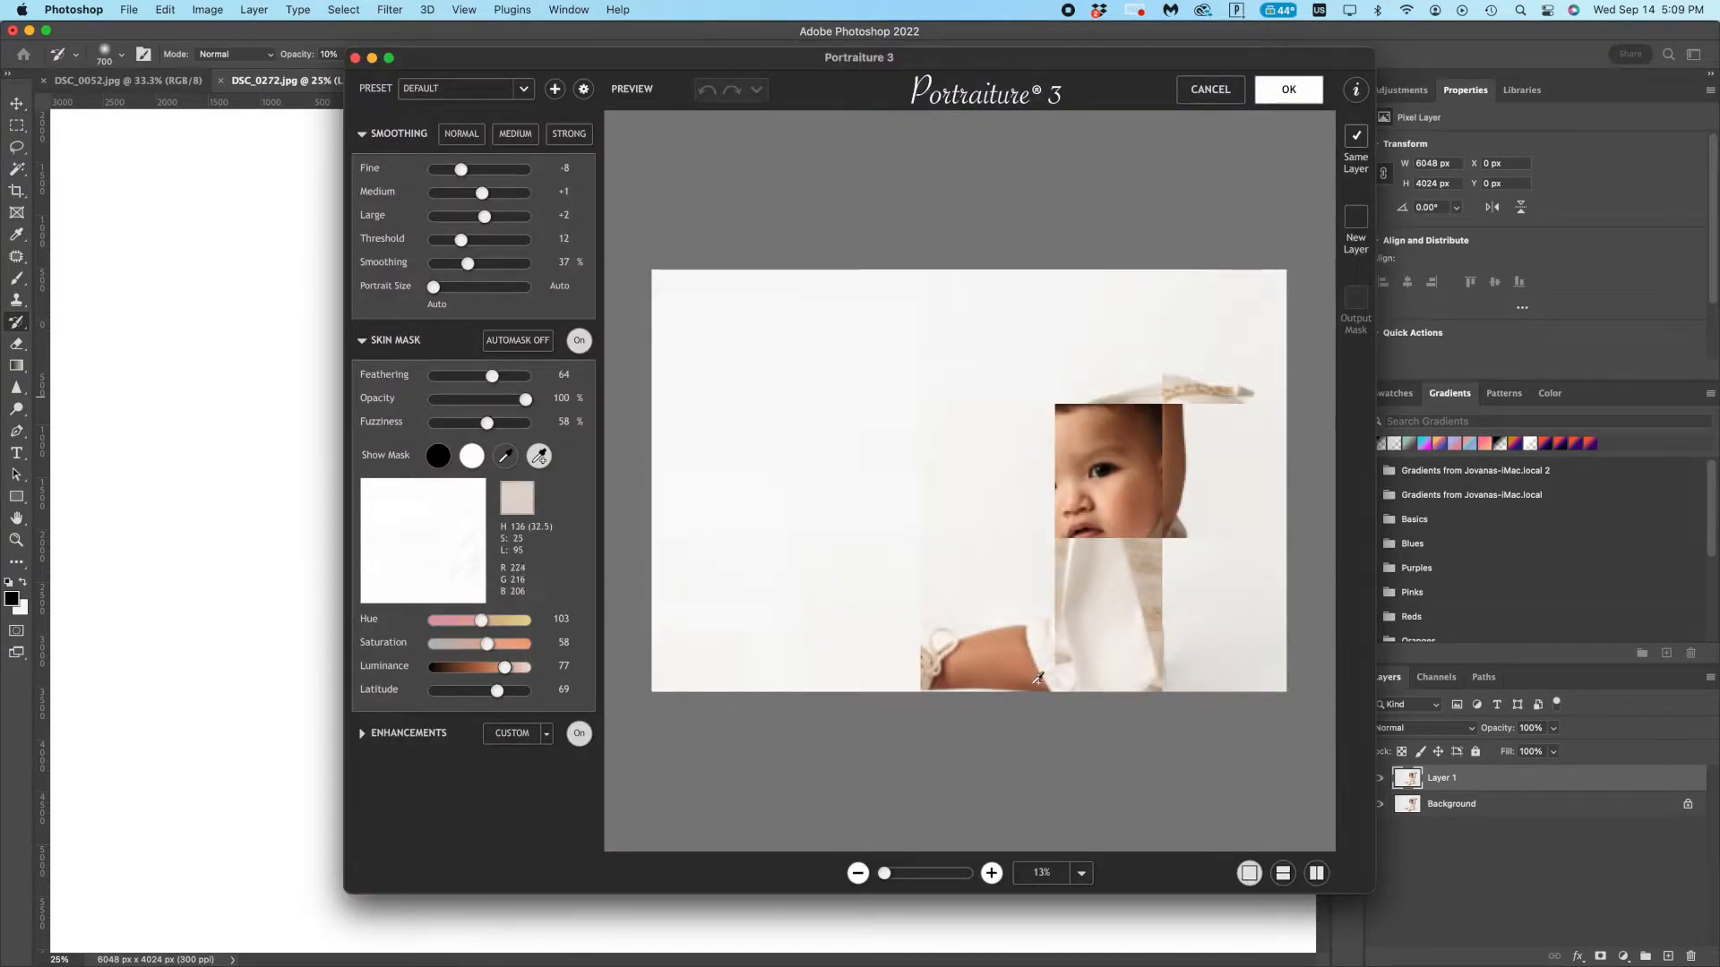
pyautogui.click(989, 661)
pyautogui.click(539, 456)
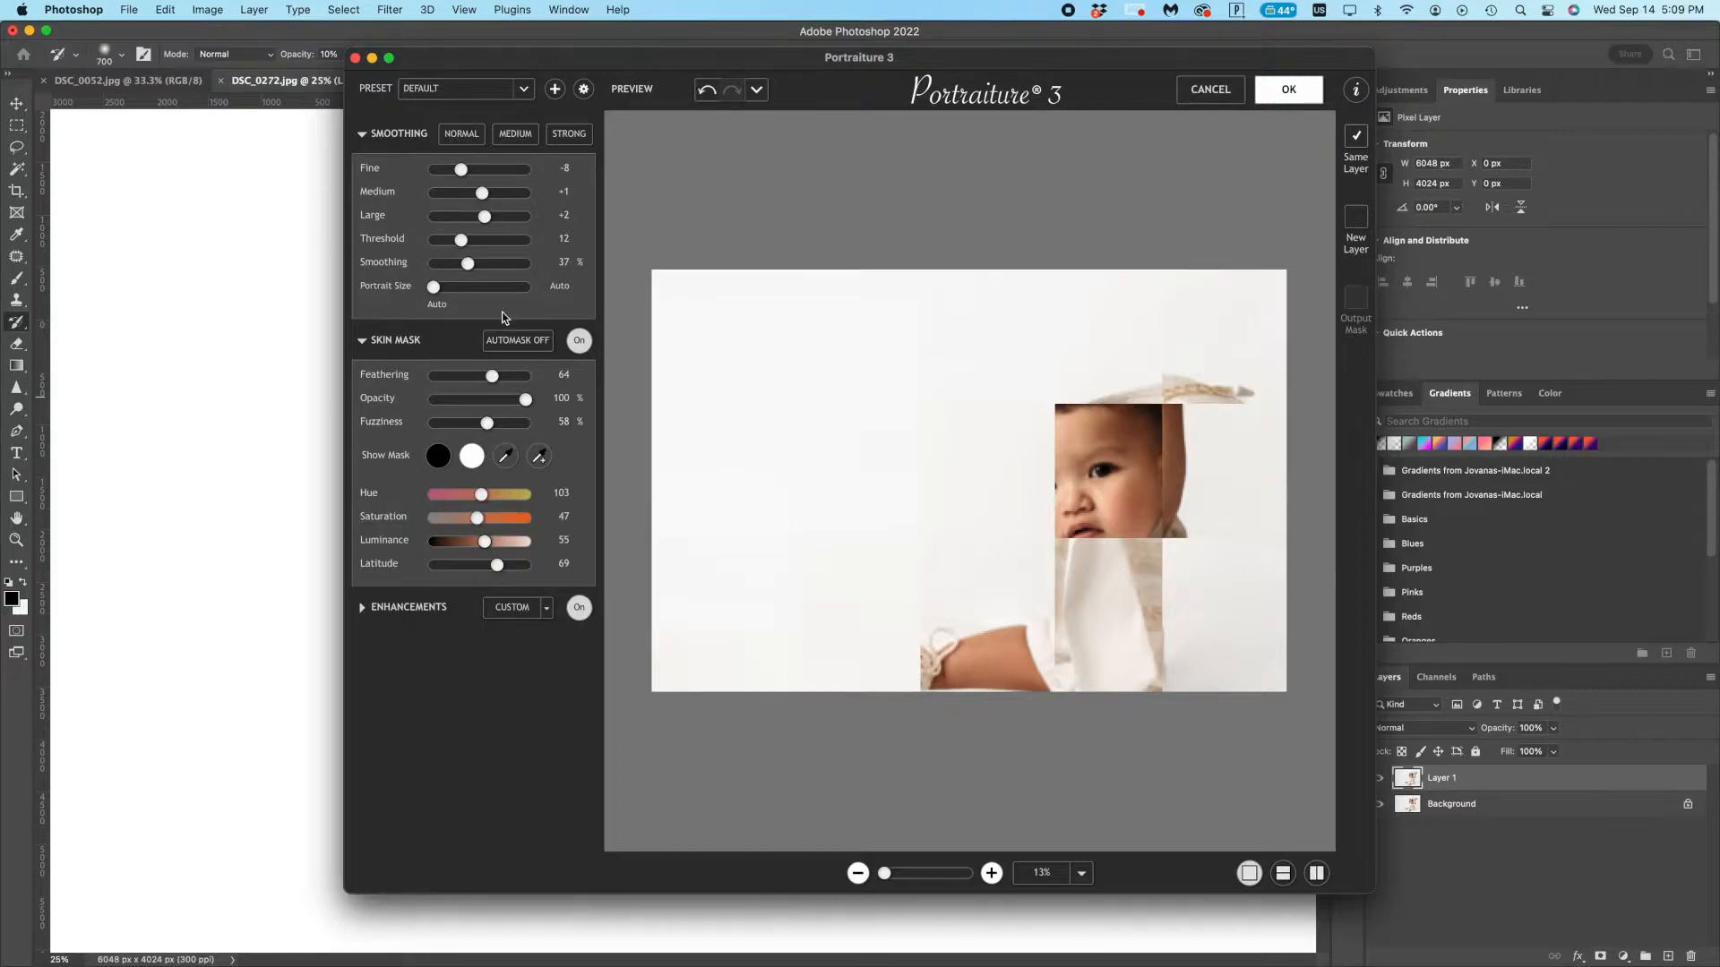
# - Apply Portraiture with Normal smoothing, Use Mask at 100% and Brightness at +1
pyautogui.click(461, 134)
pyautogui.click(369, 608)
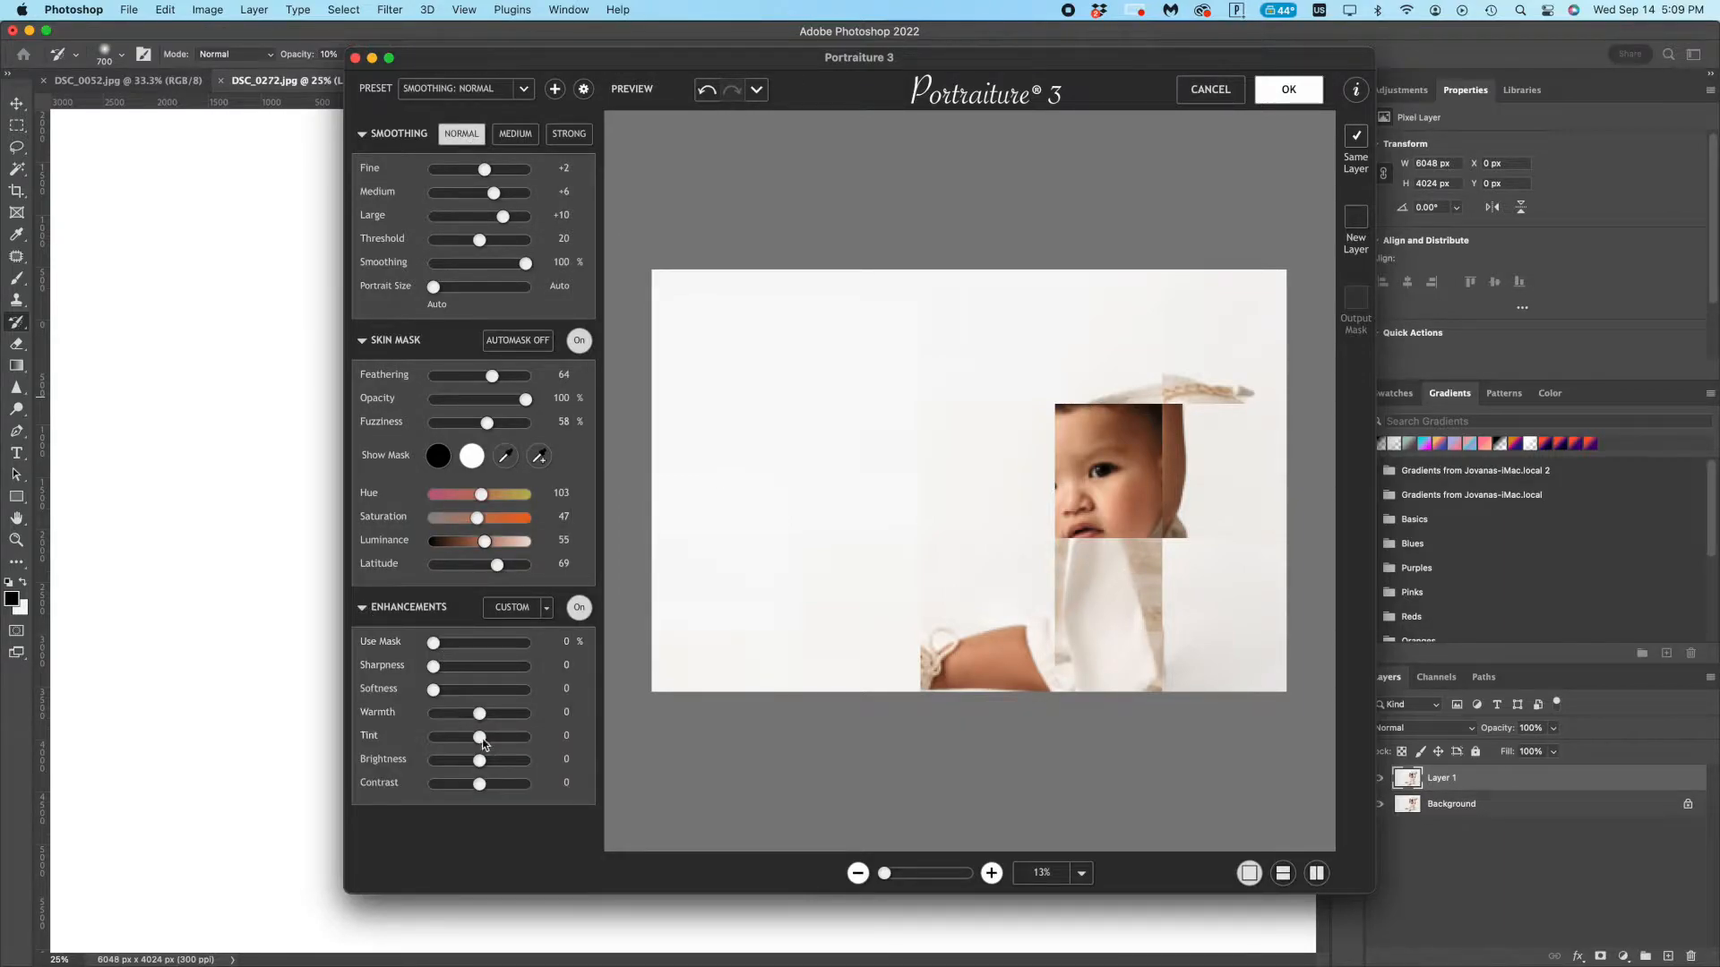
pyautogui.click(470, 643)
pyautogui.moveTo(479, 761); pyautogui.dragTo(487, 768)
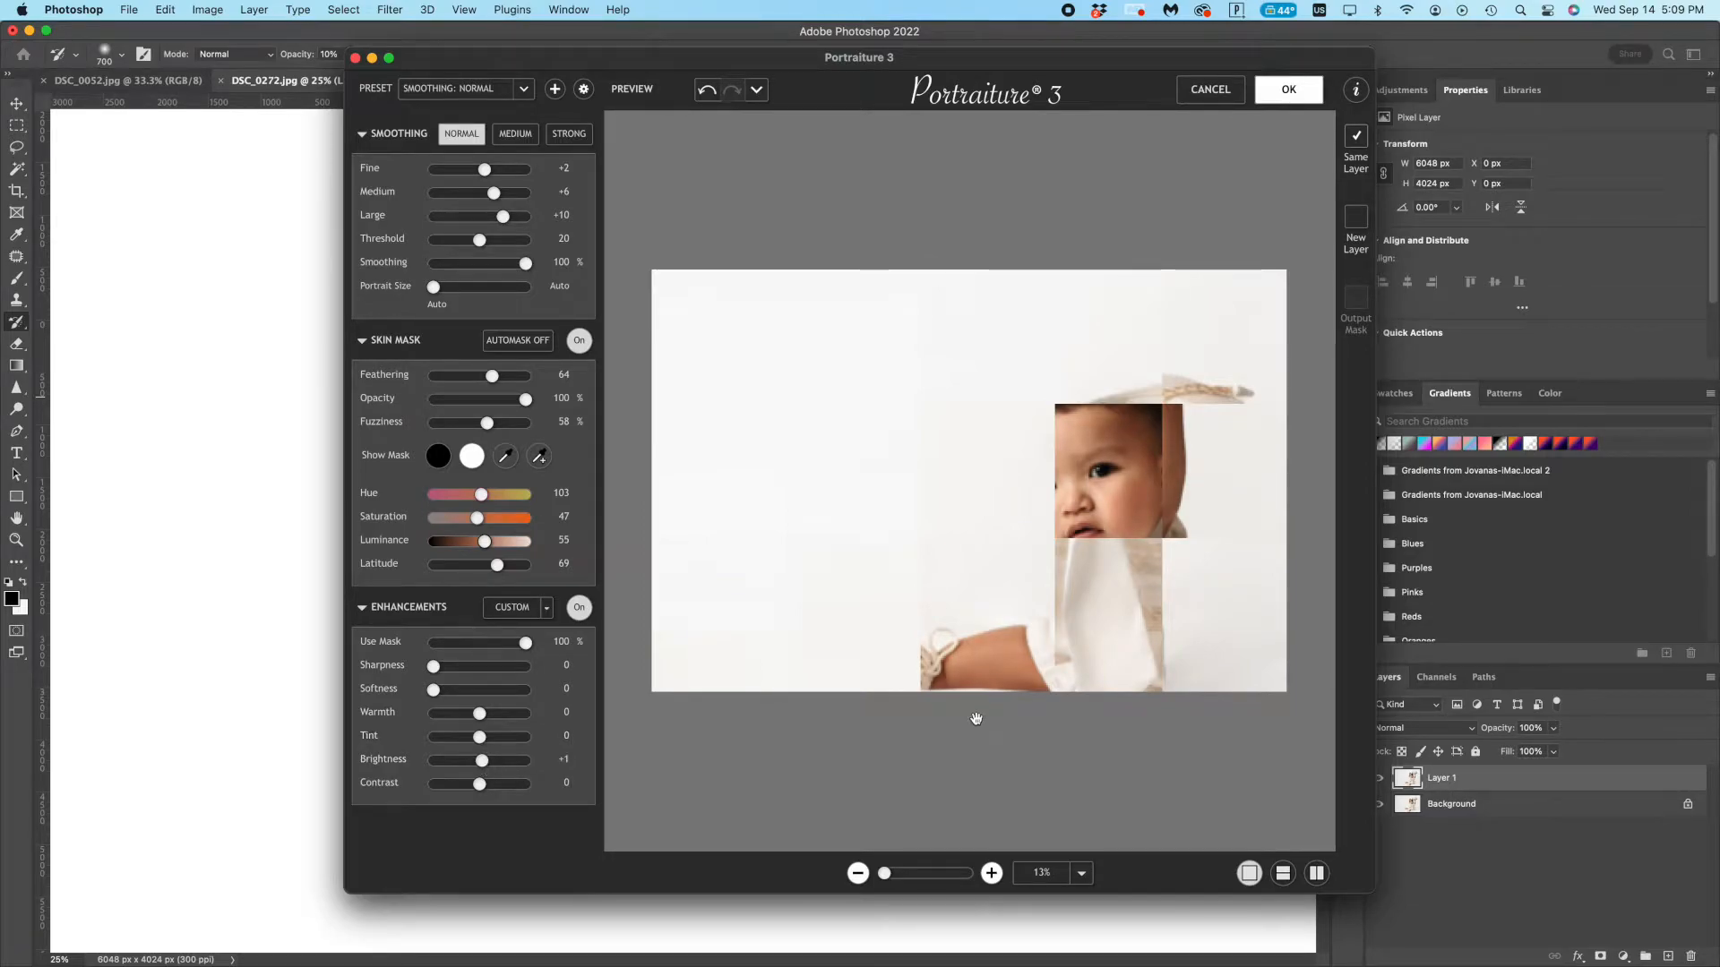
pyautogui.click(1288, 88)
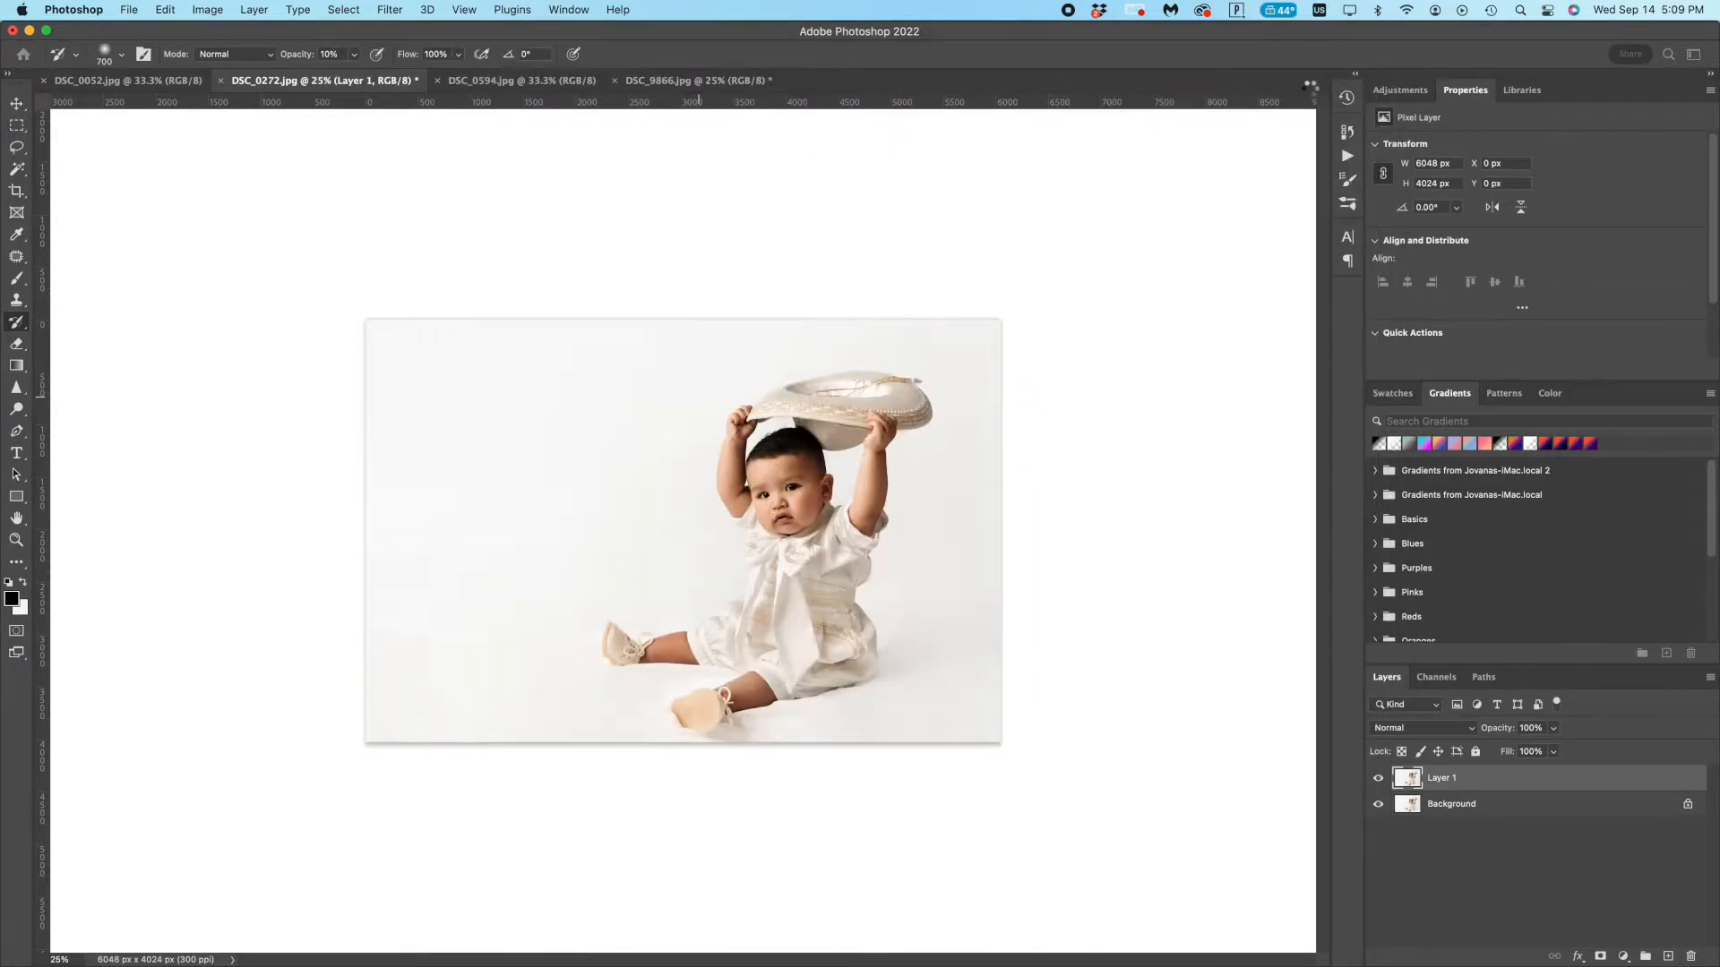
# - Select Layer 1 copy above Layer 1 and add a layer mask to it
pyautogui.press('super+equal')
pyautogui.press('super+equal')
pyautogui.press('super+equal')
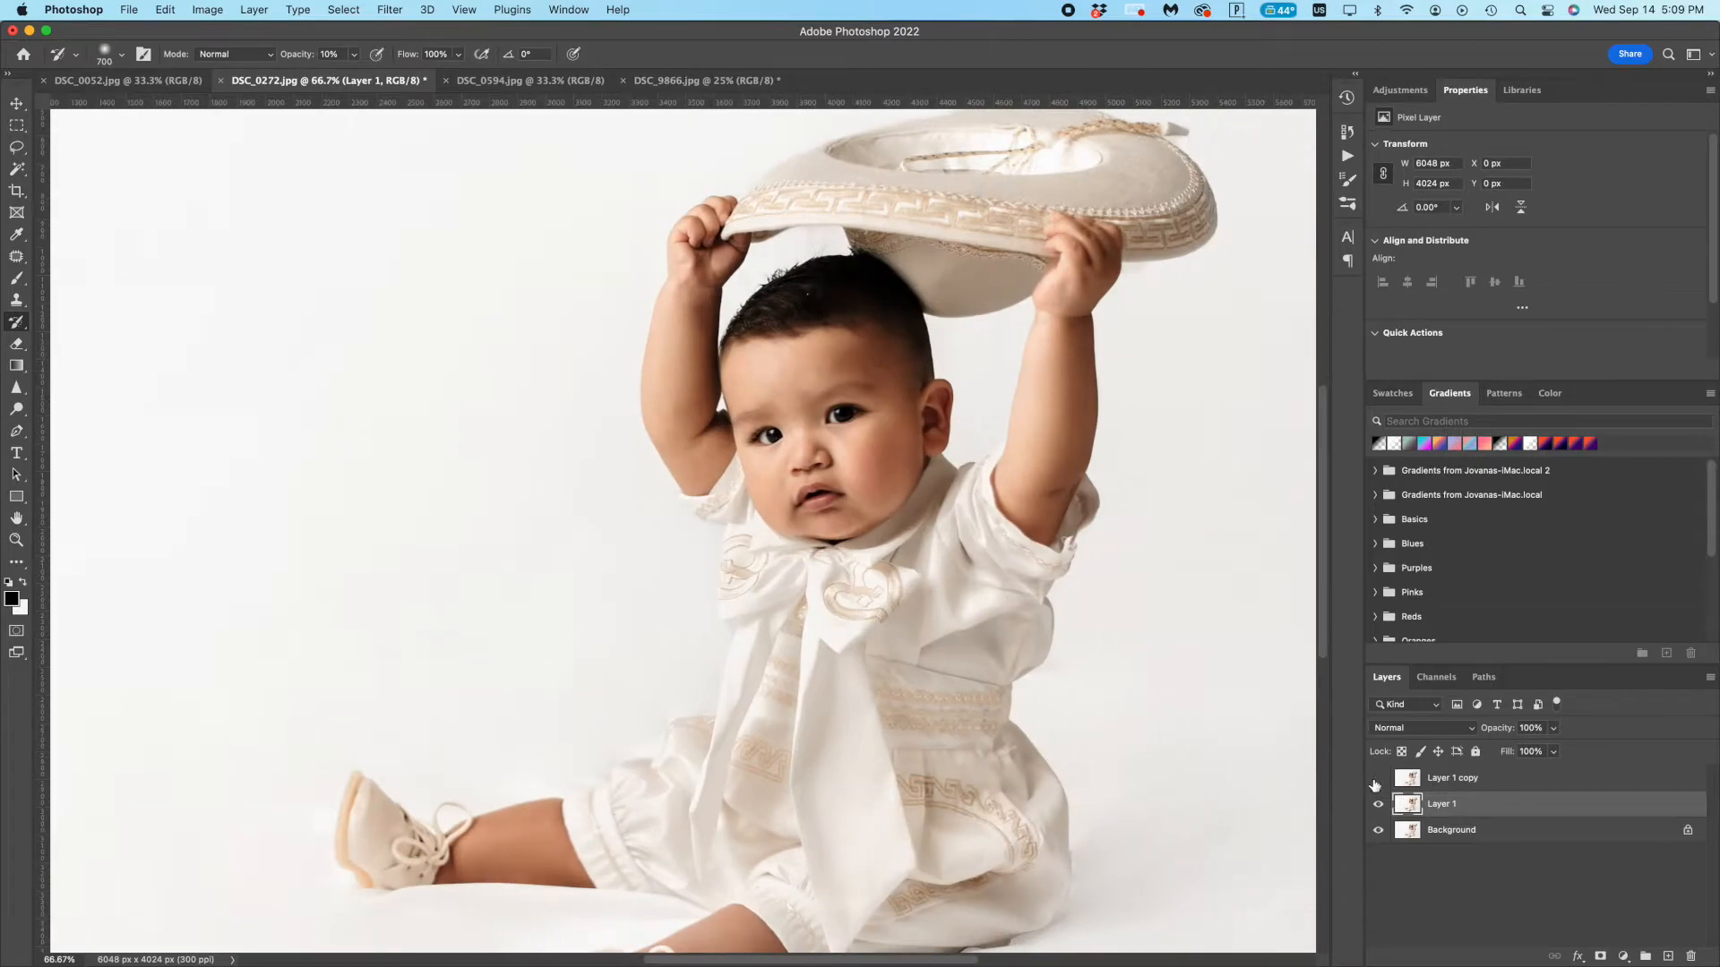
pyautogui.moveTo(1151, 679); pyautogui.dragTo(1404, 799)
pyautogui.click(1412, 779)
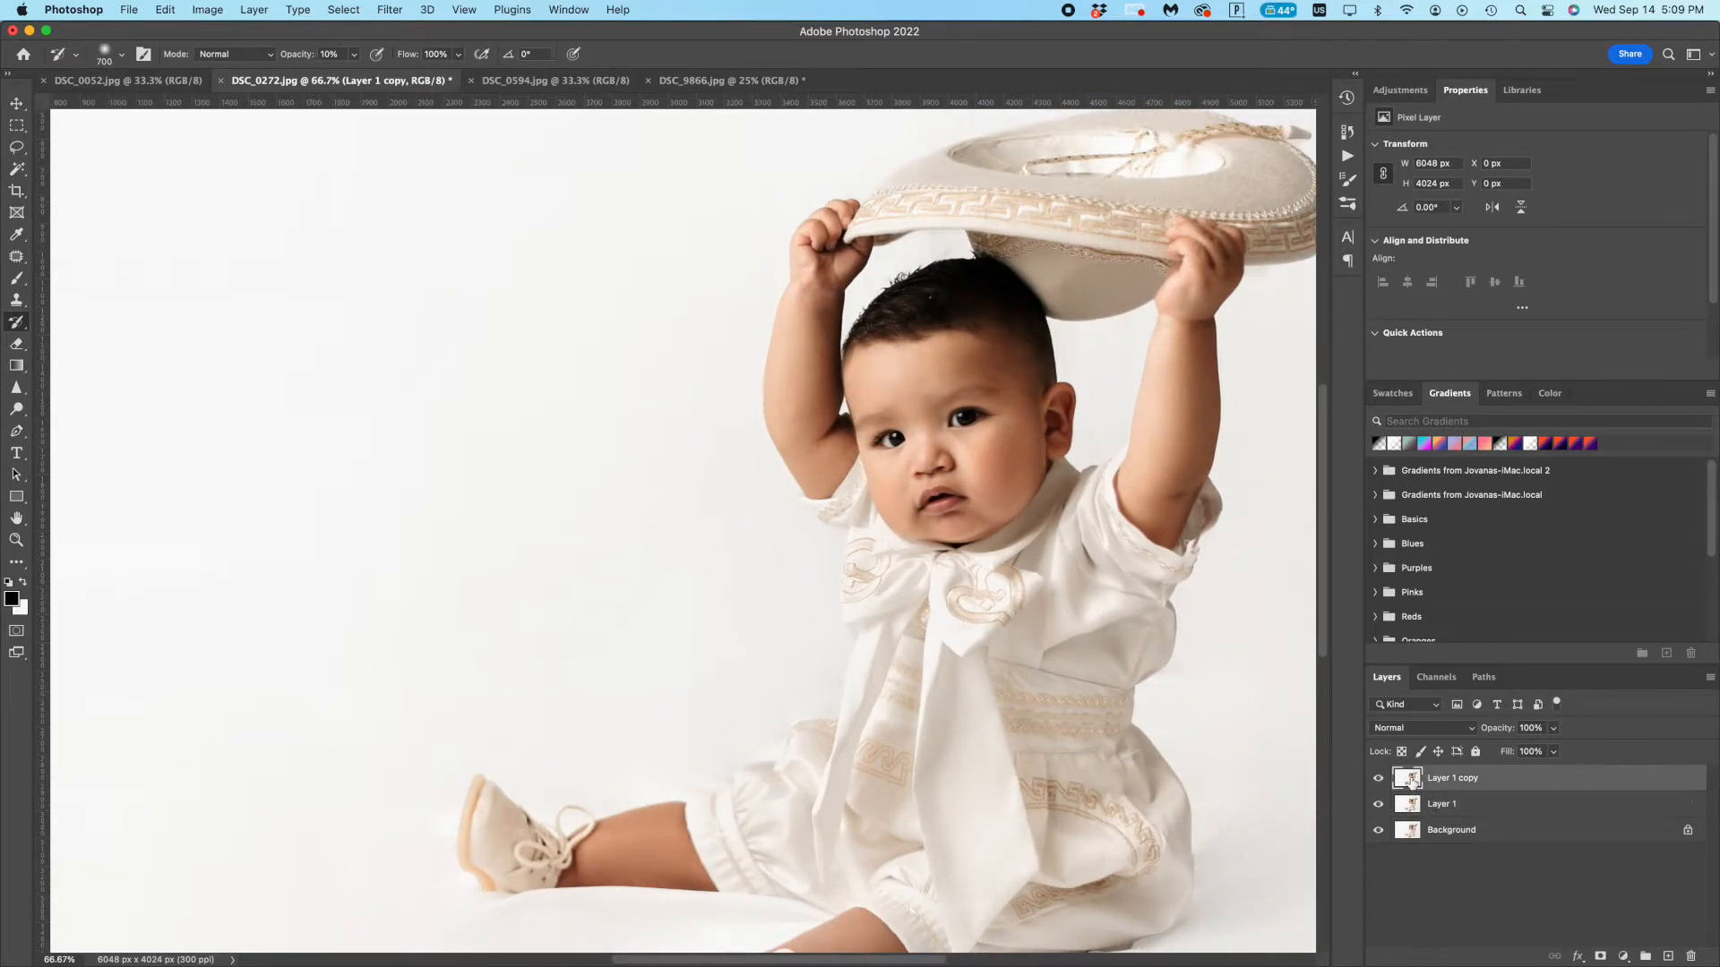
pyautogui.click(1601, 957)
# - Paint black over the facial features and both shoes on the Layer 1 copy mask, reducing the brush to 90 px
pyautogui.press('b')
pyautogui.press('x')
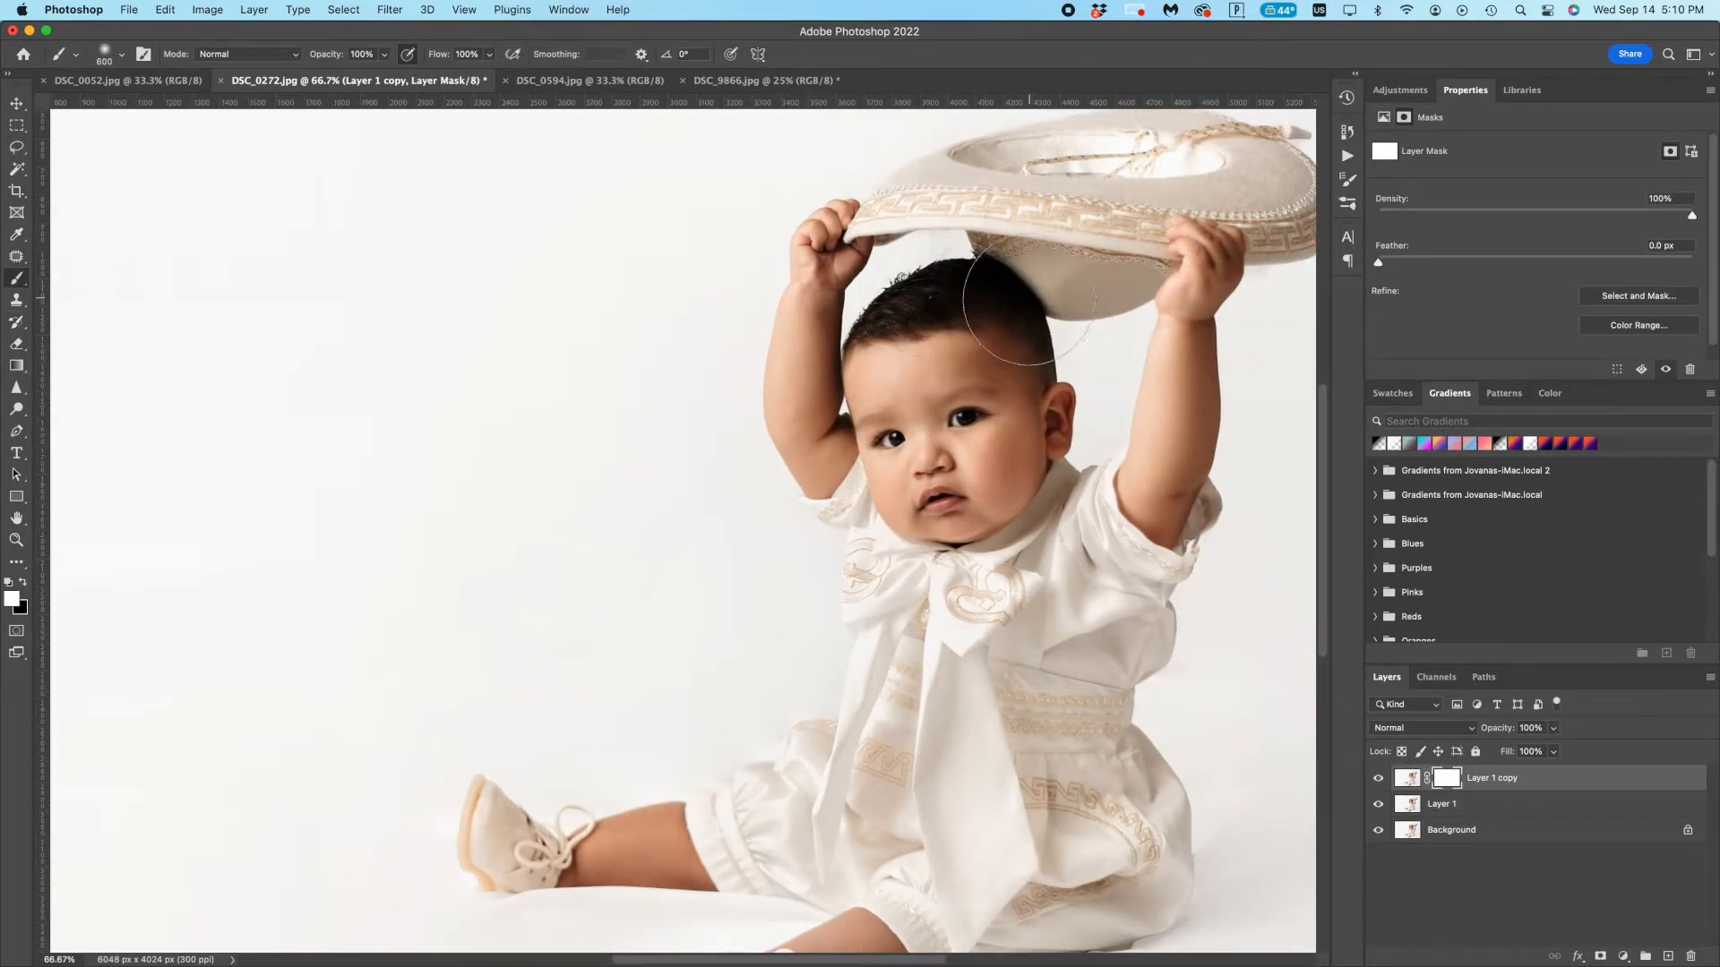
pyautogui.press('x')
pyautogui.moveTo(941, 499); pyautogui.dragTo(855, 390)
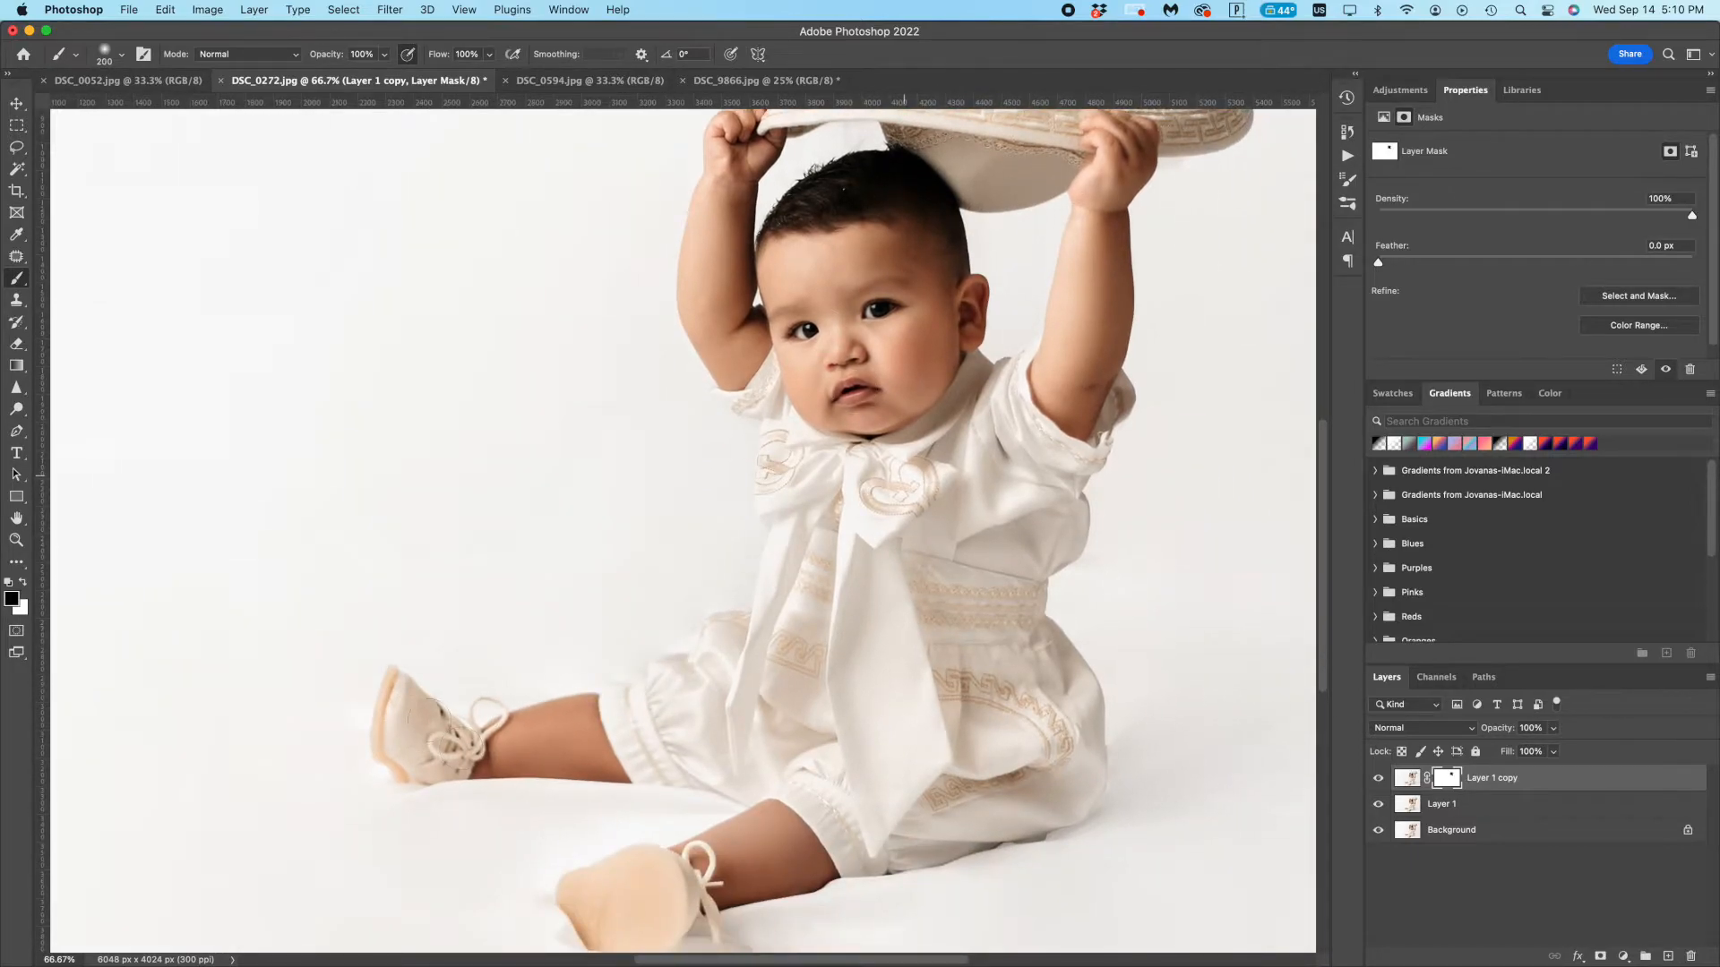
pyautogui.moveTo(429, 719); pyautogui.dragTo(416, 685)
pyautogui.scroll(-2, 472, 764)
pyautogui.moveTo(604, 792); pyautogui.dragTo(631, 820)
pyautogui.scroll(5, 896, 555)
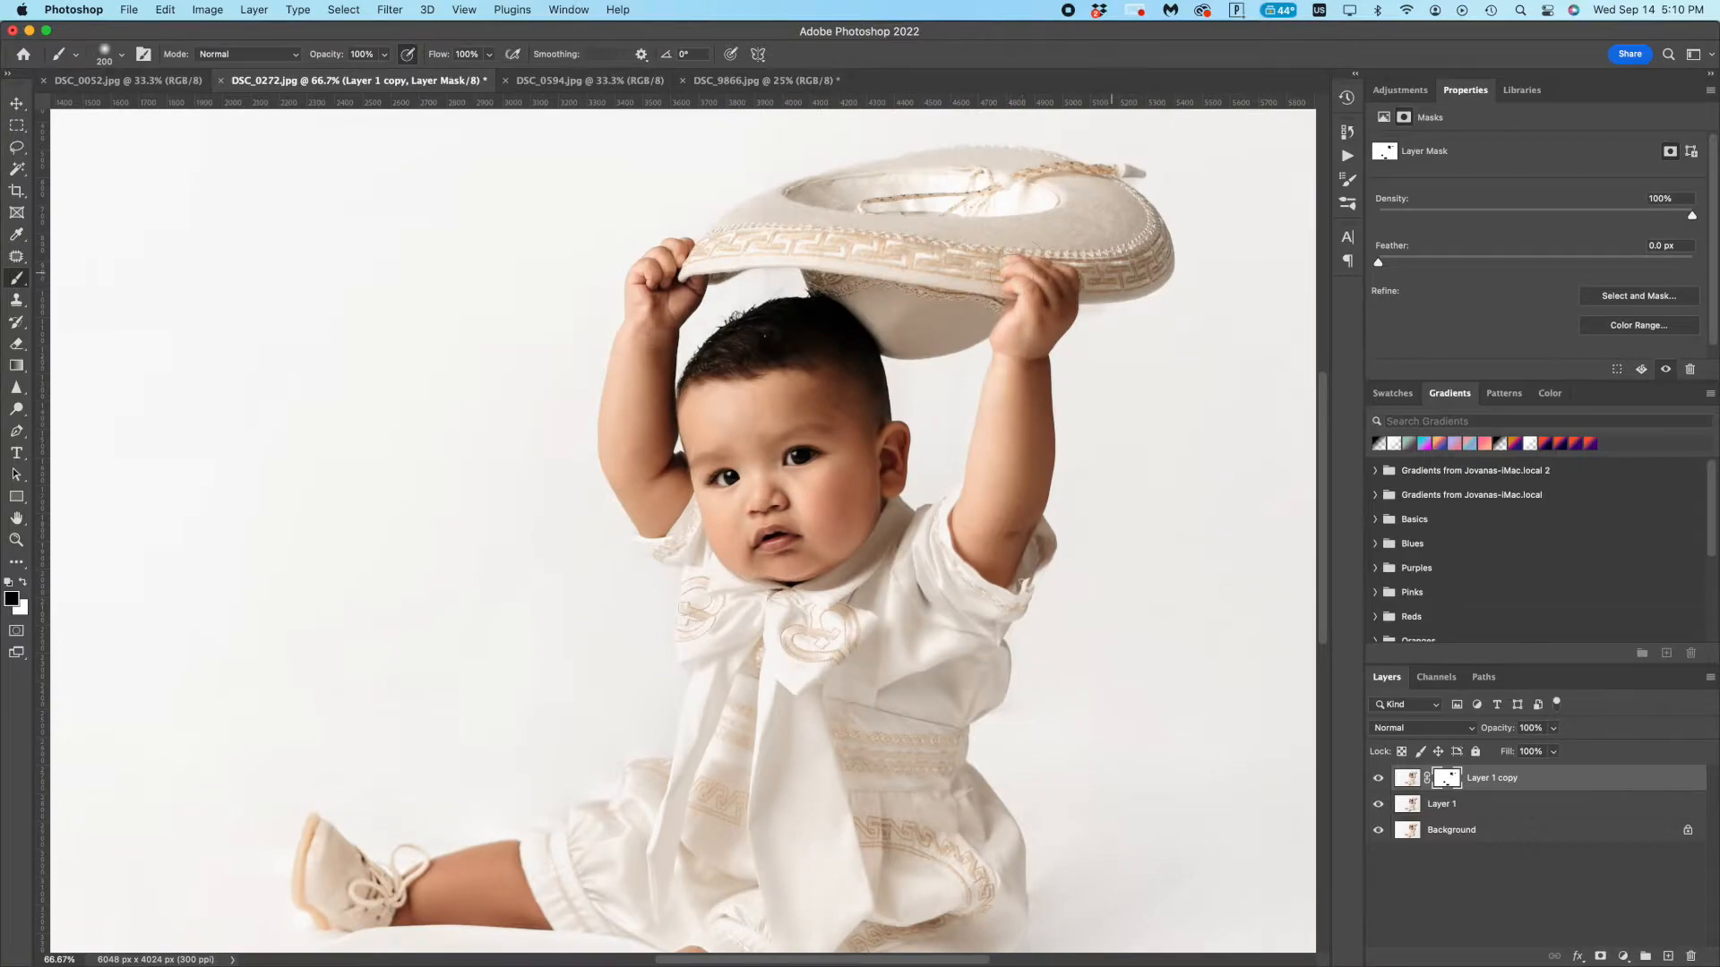
pyautogui.press('[')
pyautogui.press('[')
pyautogui.press('[')
pyautogui.press('[')
pyautogui.press('[')
# - Flatten the image and patch the small blemishes on the baby's face
pyautogui.click(1348, 133)
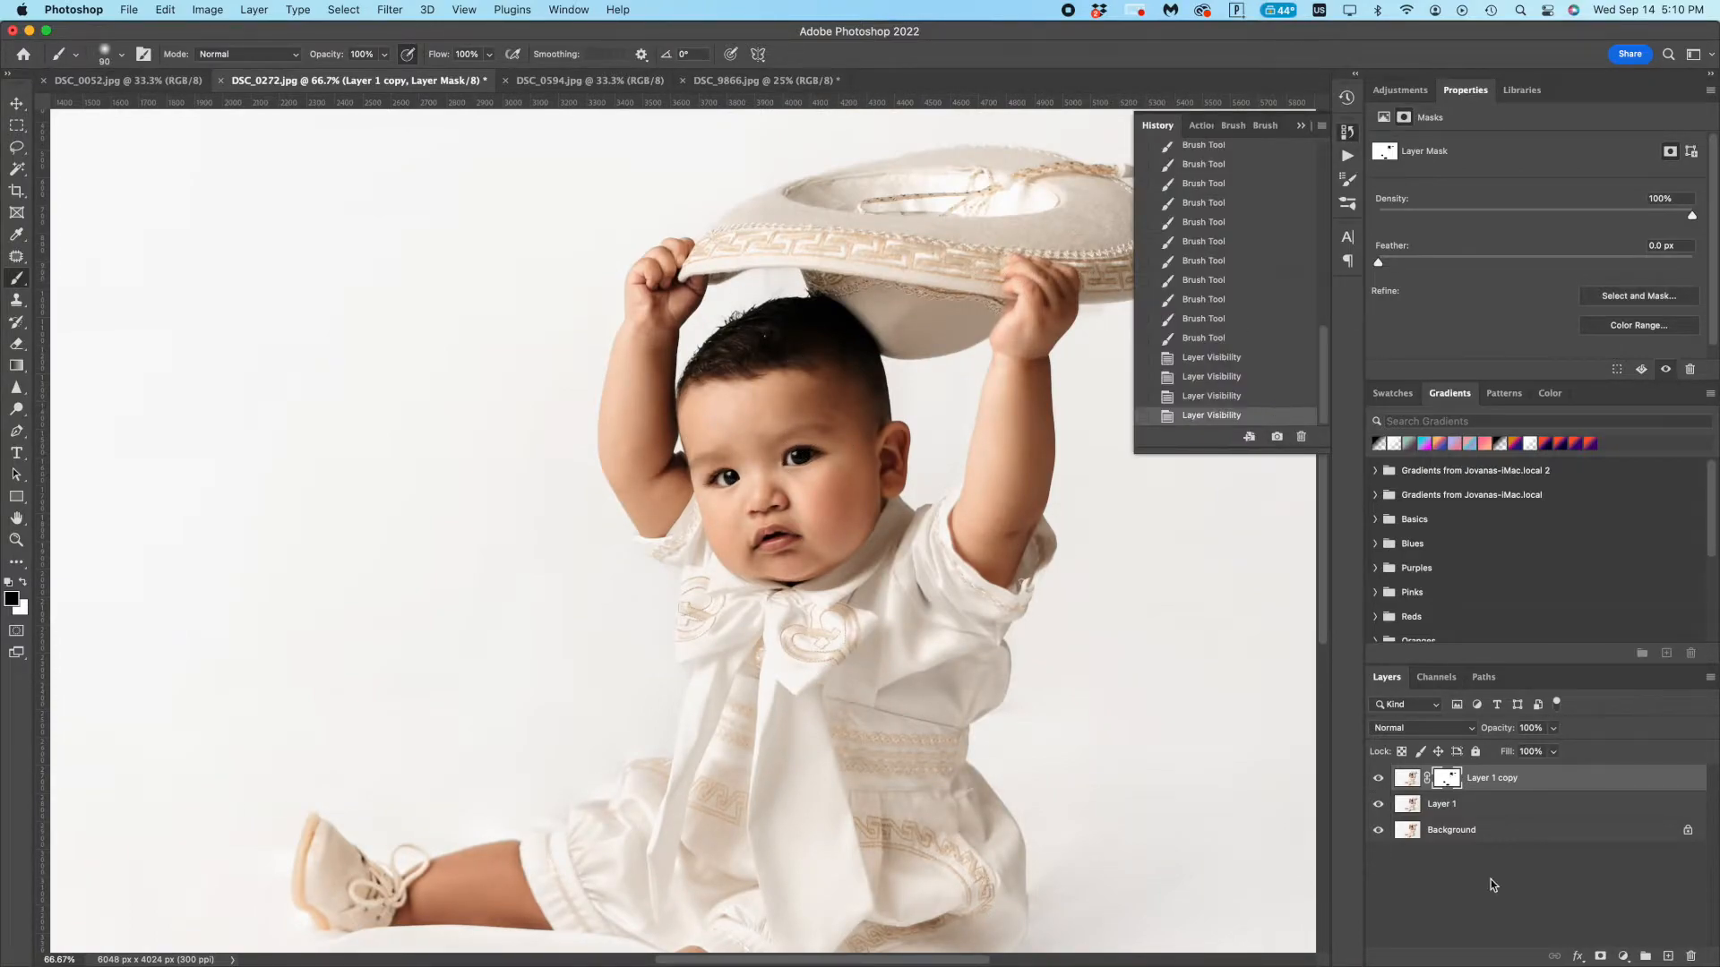
pyautogui.press('shift+super+e')
pyautogui.press('j')
pyautogui.press('super+plus')
pyautogui.press('super+plus')
pyautogui.press('super+plus')
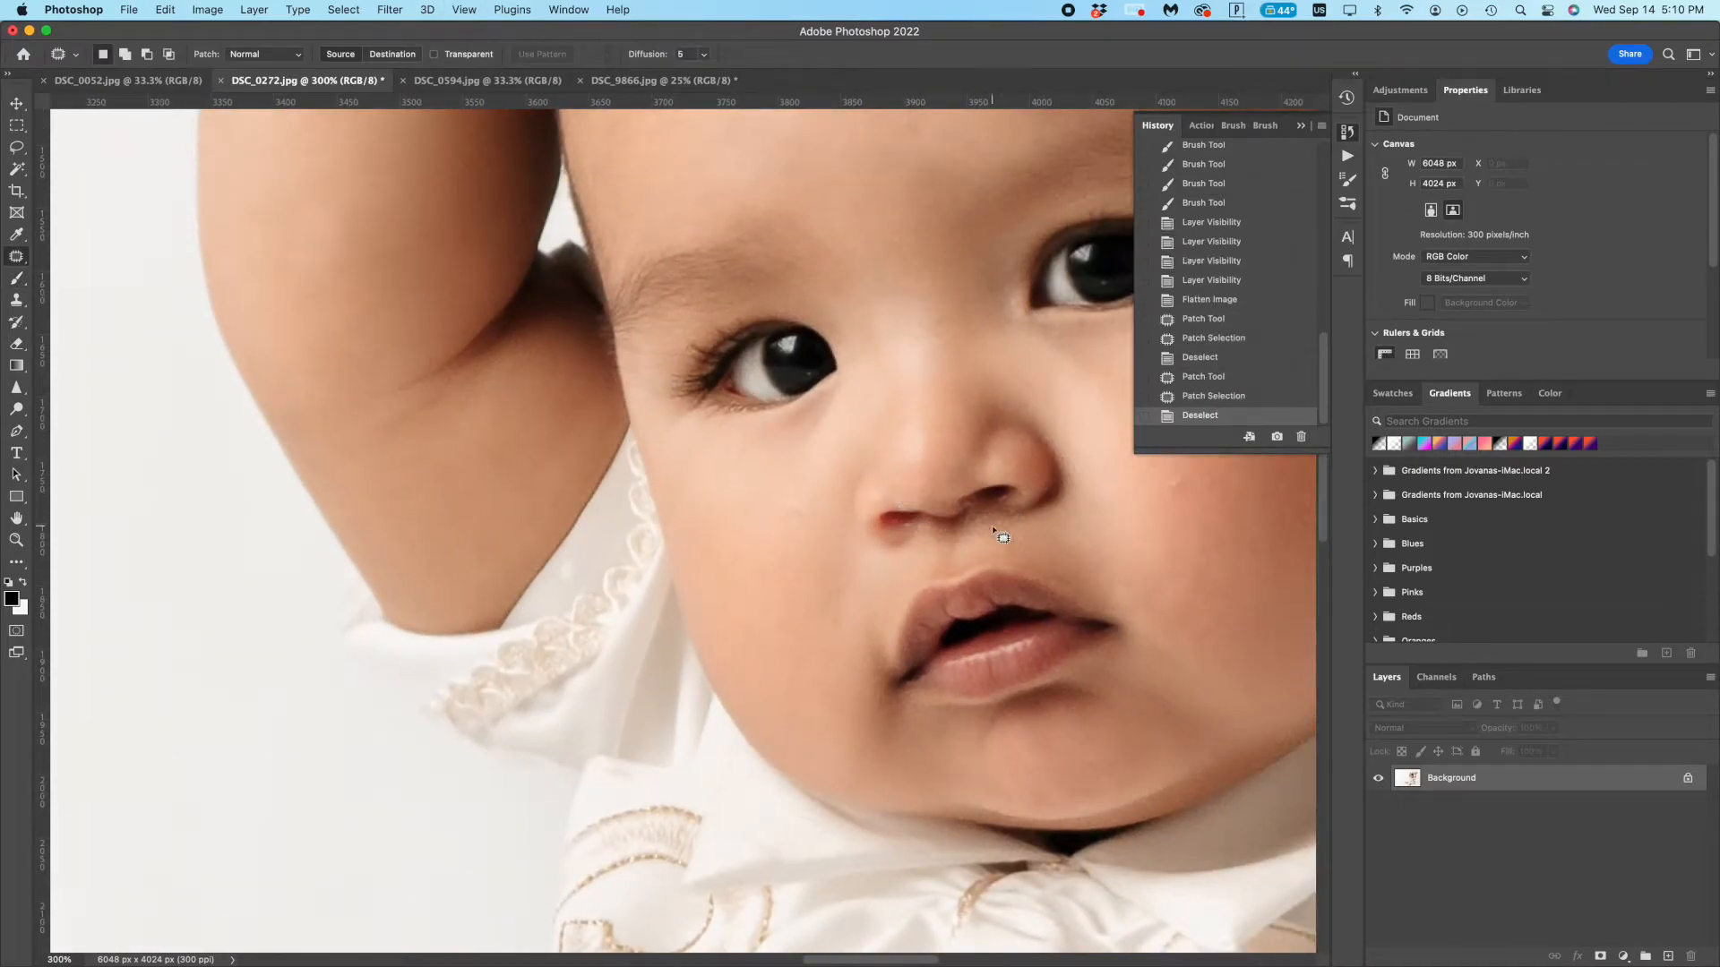
pyautogui.press('super+d')
pyautogui.scroll(3, 1012, 531)
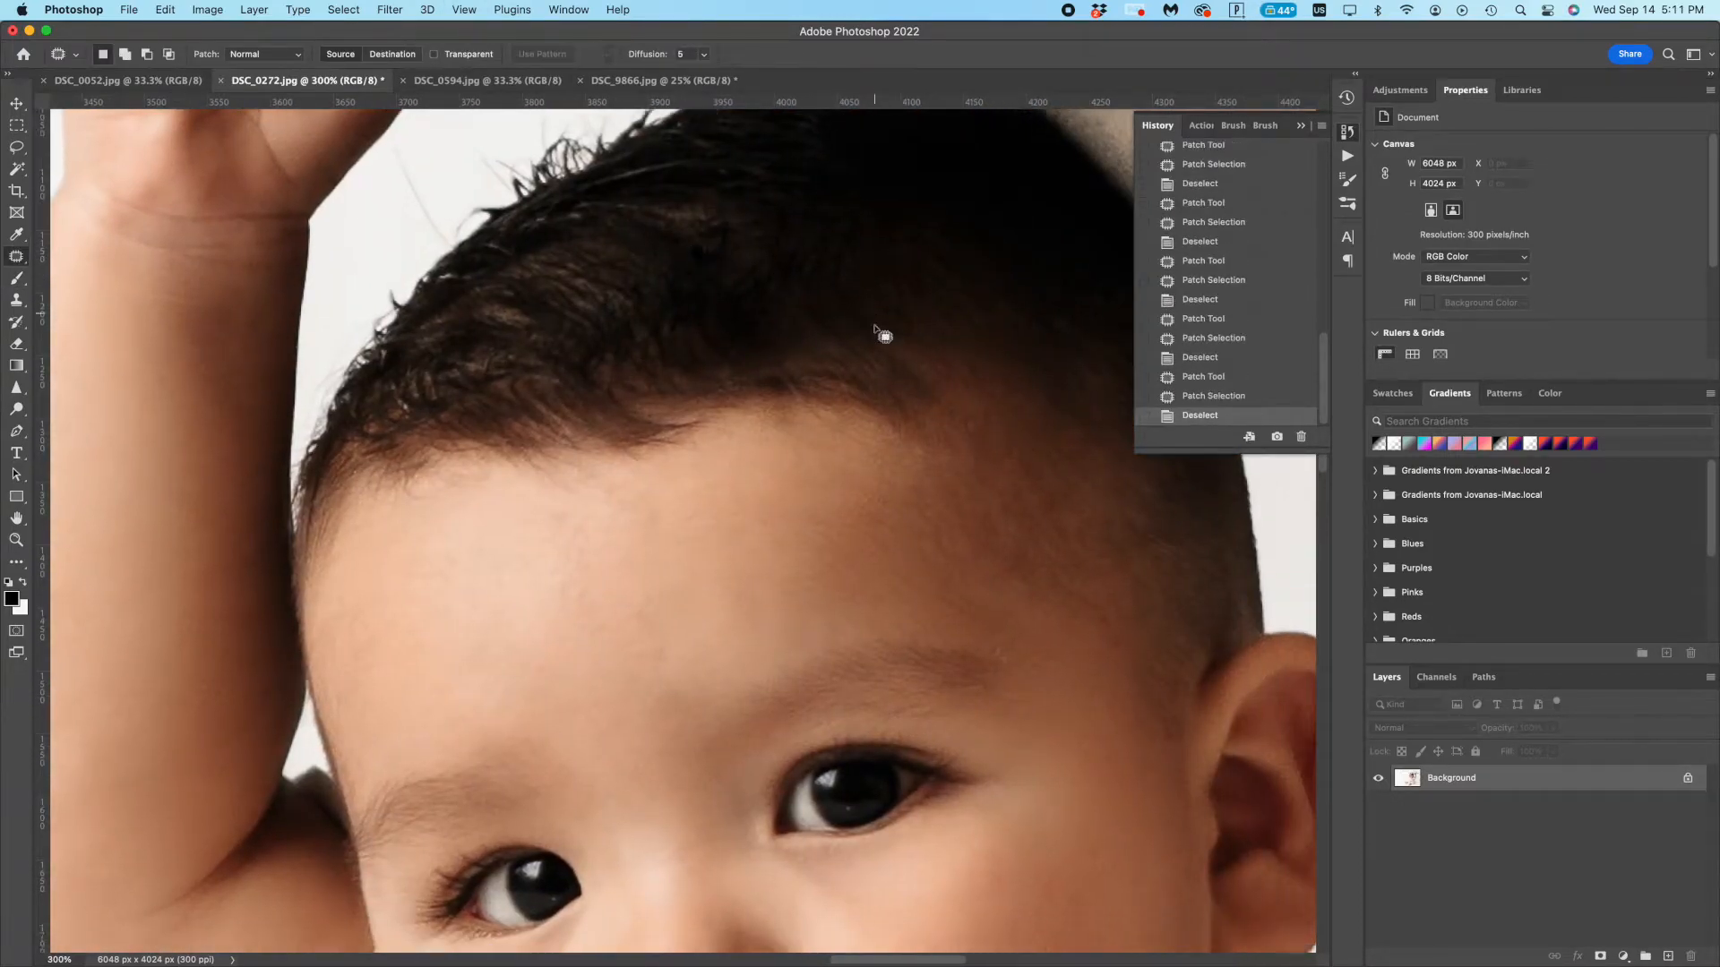
pyautogui.scroll(-6, 875, 330)
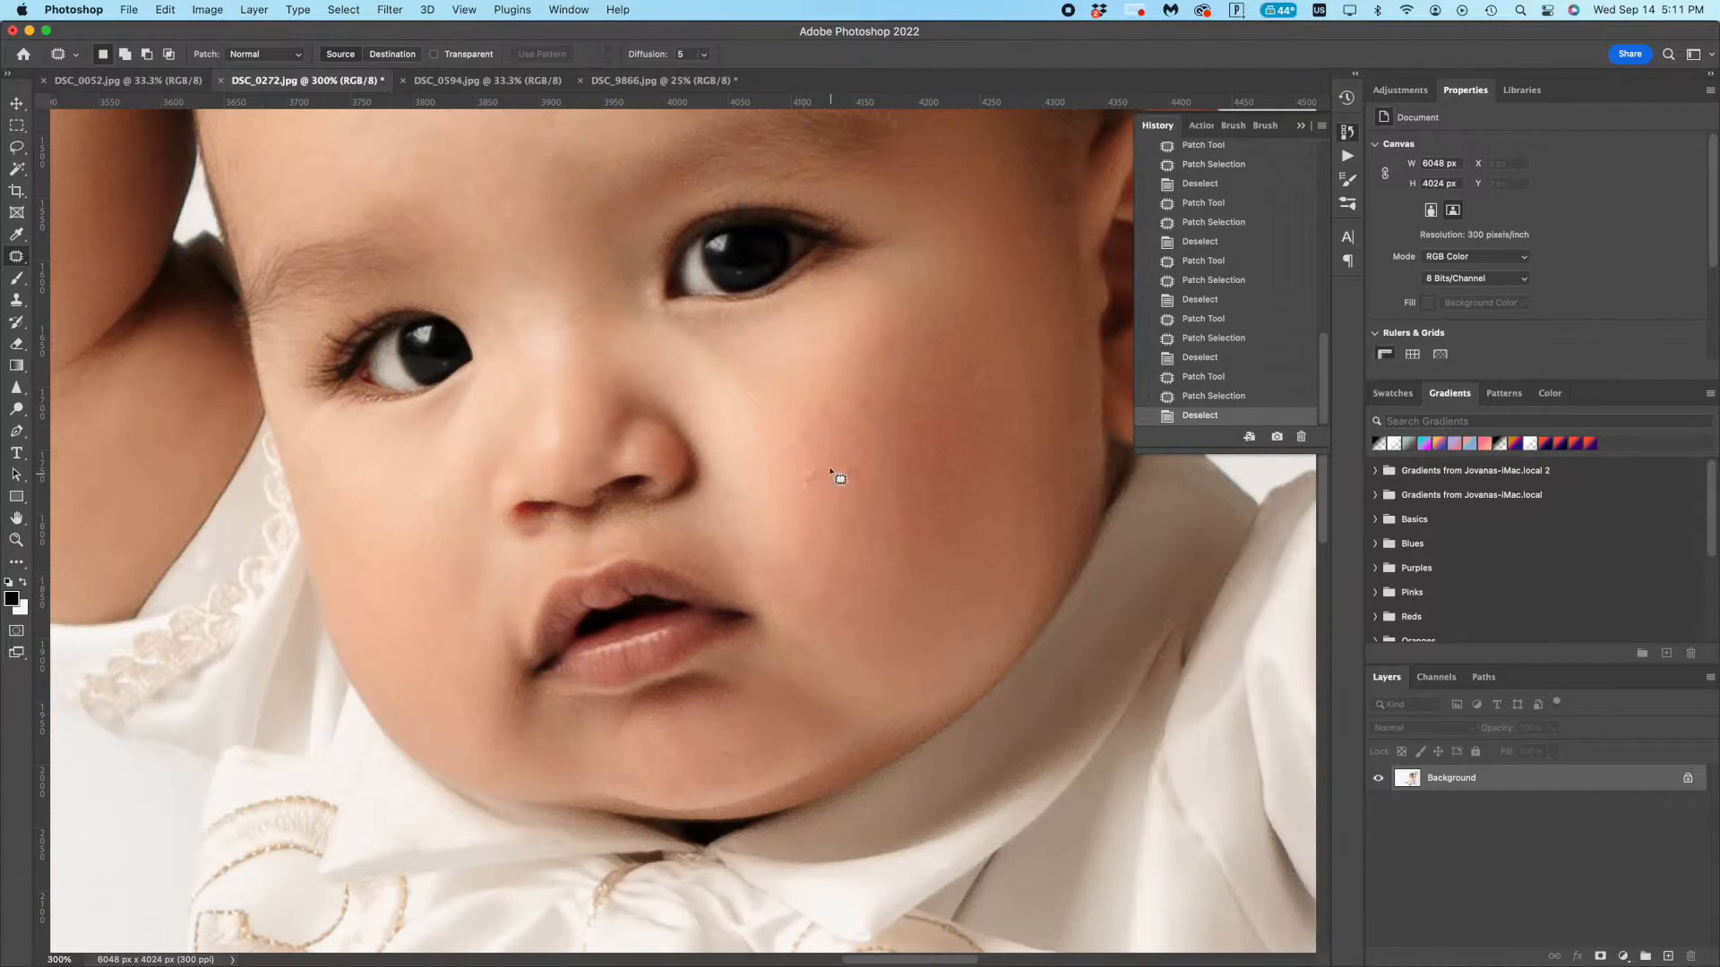
# - Duplicate the retouched Background layer and choose the Dodge tool for work on the eyes
pyautogui.press('super+minus')
pyautogui.press('super+minus')
pyautogui.press('super+minus')
pyautogui.press('super+minus')
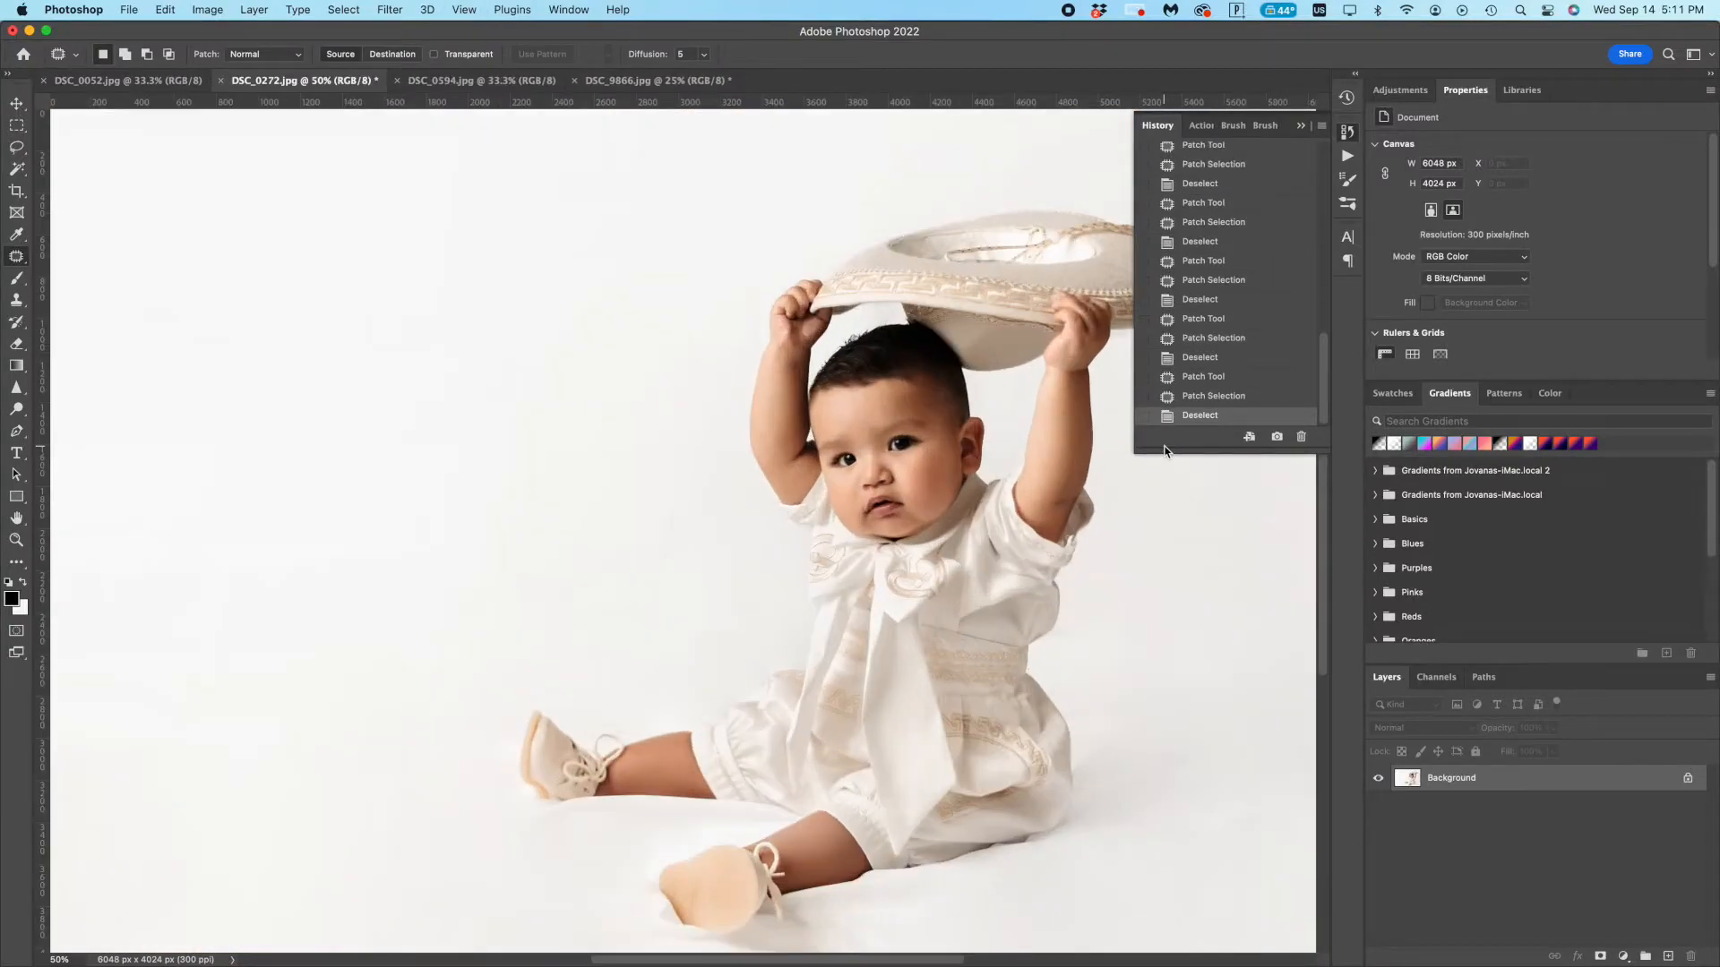
pyautogui.press('b')
pyautogui.press('super+j')
pyautogui.click(16, 409)
pyautogui.press('super+plus')
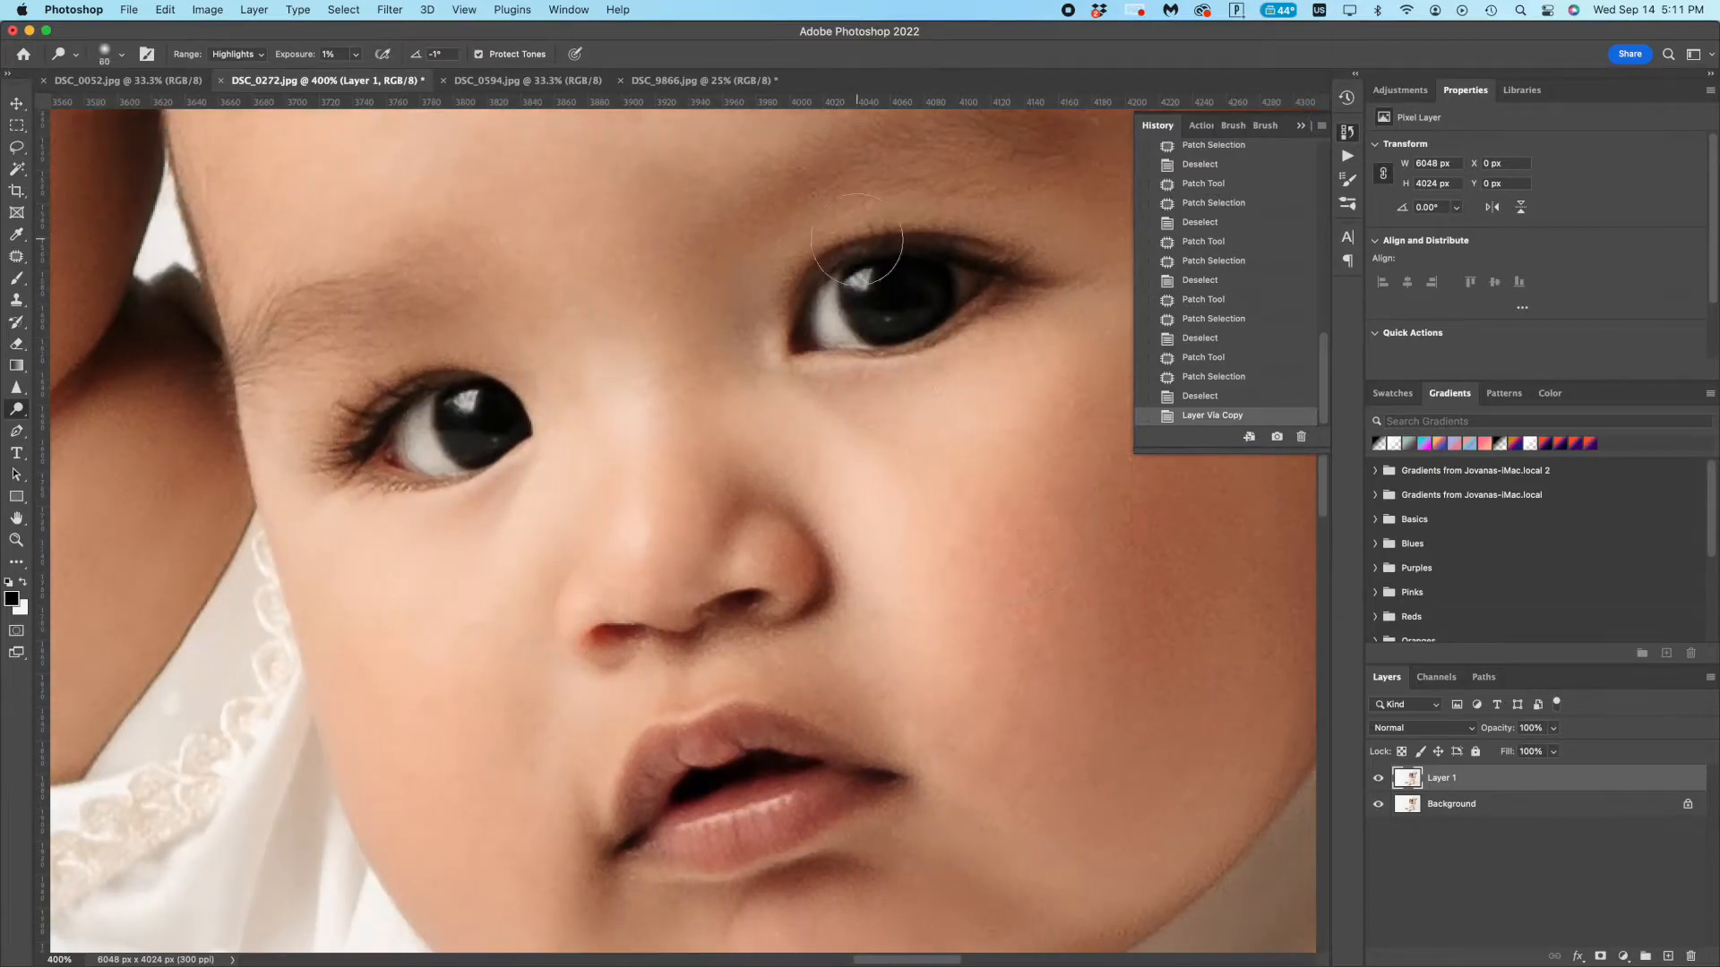
# - Lighten both eyes with a 15 px Dodge brush set to Midtones at 13% exposure
pyautogui.press('[')
pyautogui.press('[')
pyautogui.press('[')
pyautogui.press('[')
pyautogui.press('[')
pyautogui.press('[')
pyautogui.press('[')
pyautogui.press('[')
pyautogui.moveTo(921, 323); pyautogui.dragTo(917, 329)
pyautogui.click(237, 55)
pyautogui.click(233, 38)
pyautogui.moveTo(293, 54); pyautogui.dragTo(305, 55)
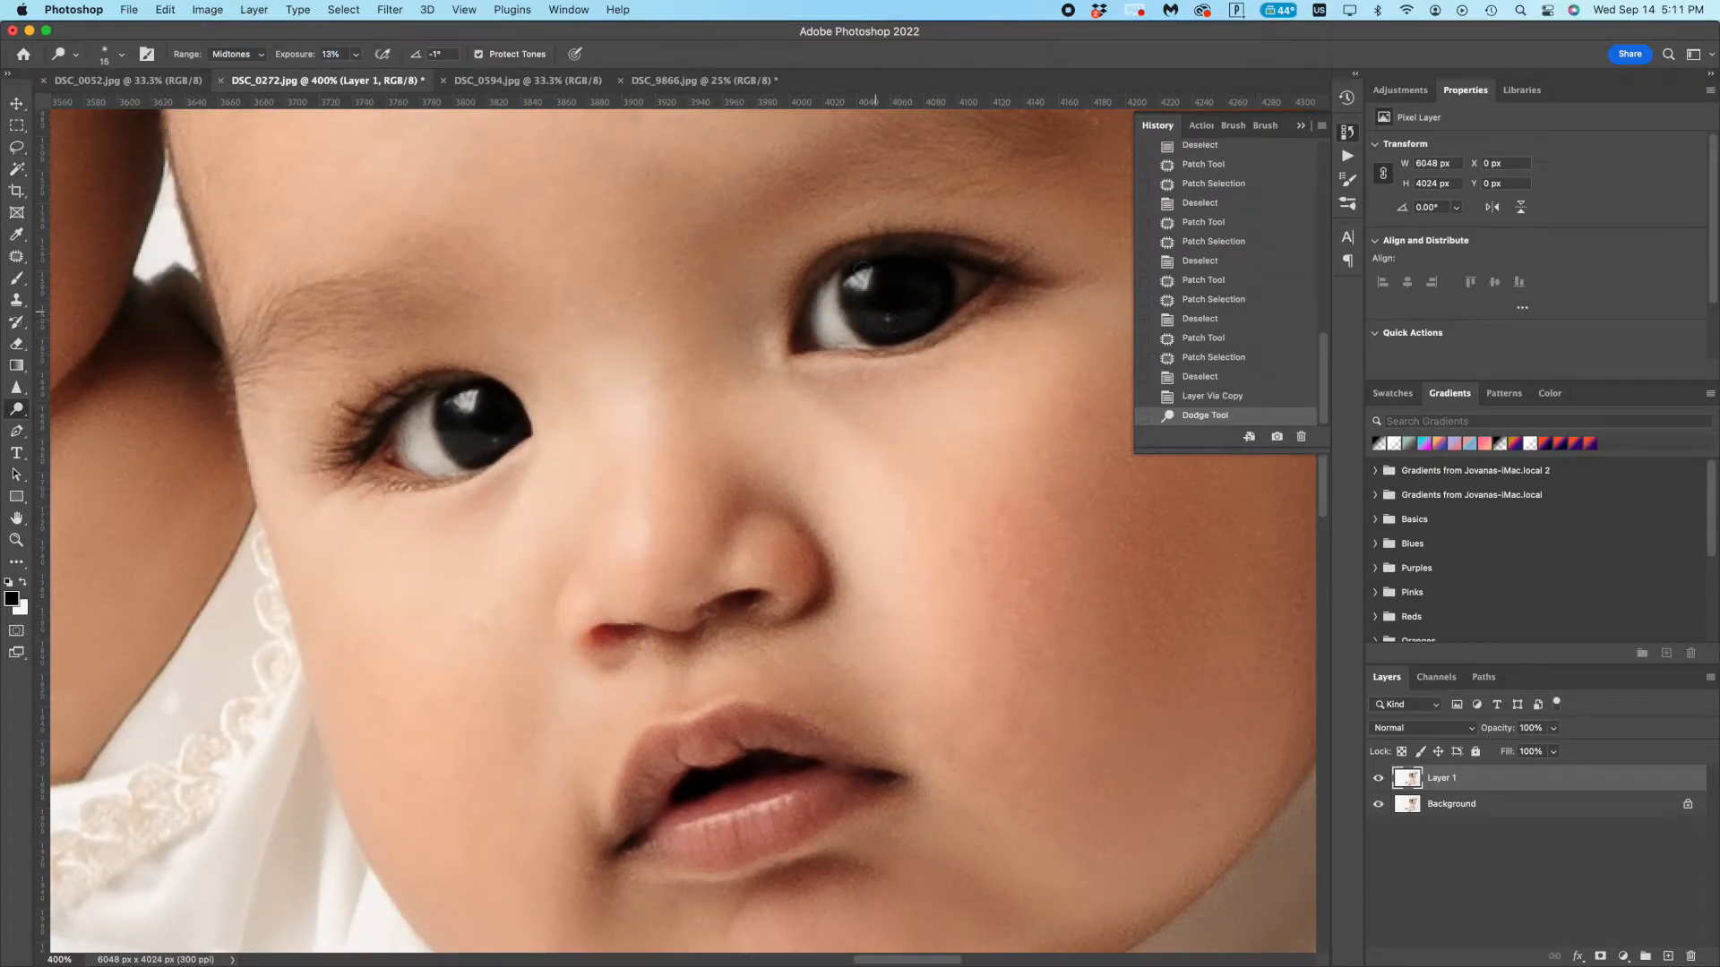
pyautogui.moveTo(921, 312); pyautogui.dragTo(882, 273)
pyautogui.moveTo(484, 446)
pyautogui.mouseDown()
pyautogui.moveTo(494, 397)
pyautogui.moveTo(479, 436)
pyautogui.moveTo(488, 415)
pyautogui.moveTo(624, 457)
pyautogui.moveTo(430, 439)
pyautogui.mouseUp()
# - Enlarge the Dodge brush and lighten the iris and white of the eye on the image's right side
pyautogui.press(']')
pyautogui.press(']')
pyautogui.press(']')
pyautogui.press(']')
pyautogui.press(']')
pyautogui.press(']')
pyautogui.press(']')
pyautogui.press(']')
pyautogui.moveTo(922, 300); pyautogui.dragTo(896, 309)
pyautogui.moveTo(896, 309); pyautogui.dragTo(826, 331)
# - Change the Dodge tool's tonal range and lighten the irises and corners of both eyes
pyautogui.click(237, 54)
pyautogui.click(236, 43)
pyautogui.moveTo(497, 414); pyautogui.dragTo(461, 437)
pyautogui.moveTo(401, 443); pyautogui.dragTo(379, 436)
pyautogui.moveTo(416, 430); pyautogui.dragTo(430, 444)
pyautogui.moveTo(884, 318); pyautogui.dragTo(905, 308)
pyautogui.moveTo(953, 292); pyautogui.dragTo(975, 274)
# - Set the Dodge range to Highlights and reduce the brush to 25 px for the eyes
pyautogui.click(235, 56)
pyautogui.click(238, 85)
pyautogui.press('[')
pyautogui.press('[')
pyautogui.press('[')
pyautogui.press('[')
pyautogui.press('[')
pyautogui.press('[')
pyautogui.press('[')
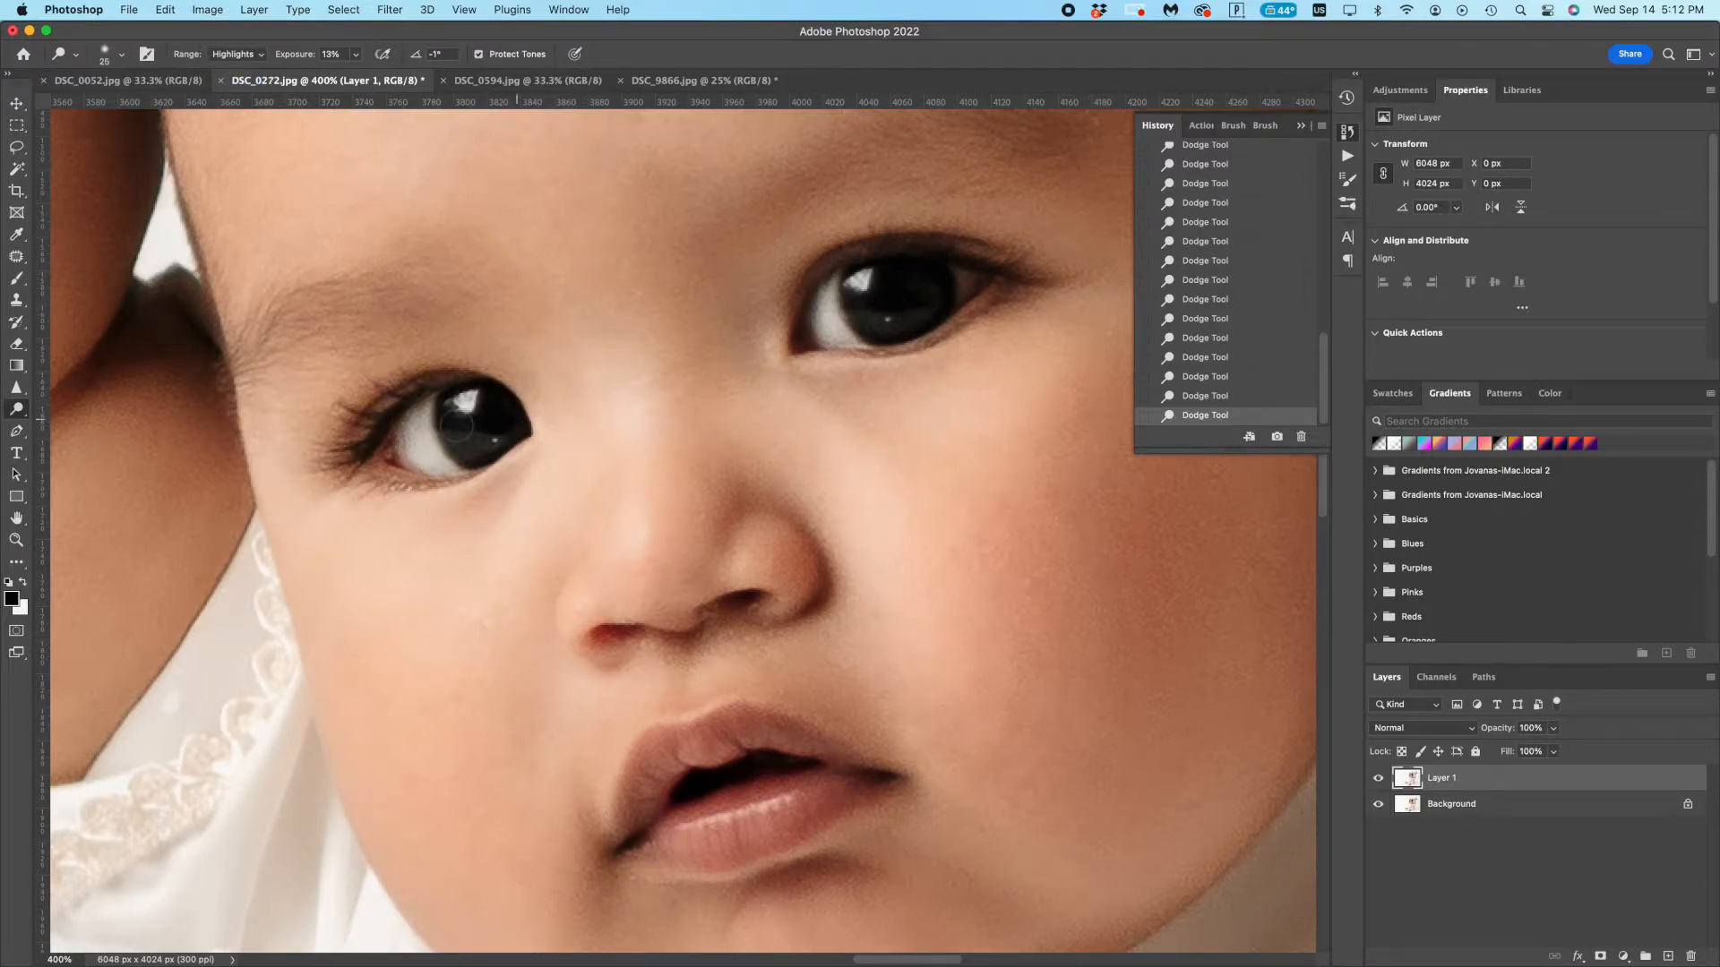
# - Compare the portrait with and without the dodged Layer 1, both close up and at a wider view
pyautogui.press('super+minus')
pyautogui.press('super+minus')
pyautogui.click(1379, 780)
pyautogui.click(1378, 779)
pyautogui.click(1378, 779)
pyautogui.click(1378, 779)
pyautogui.click(1378, 779)
pyautogui.click(1379, 779)
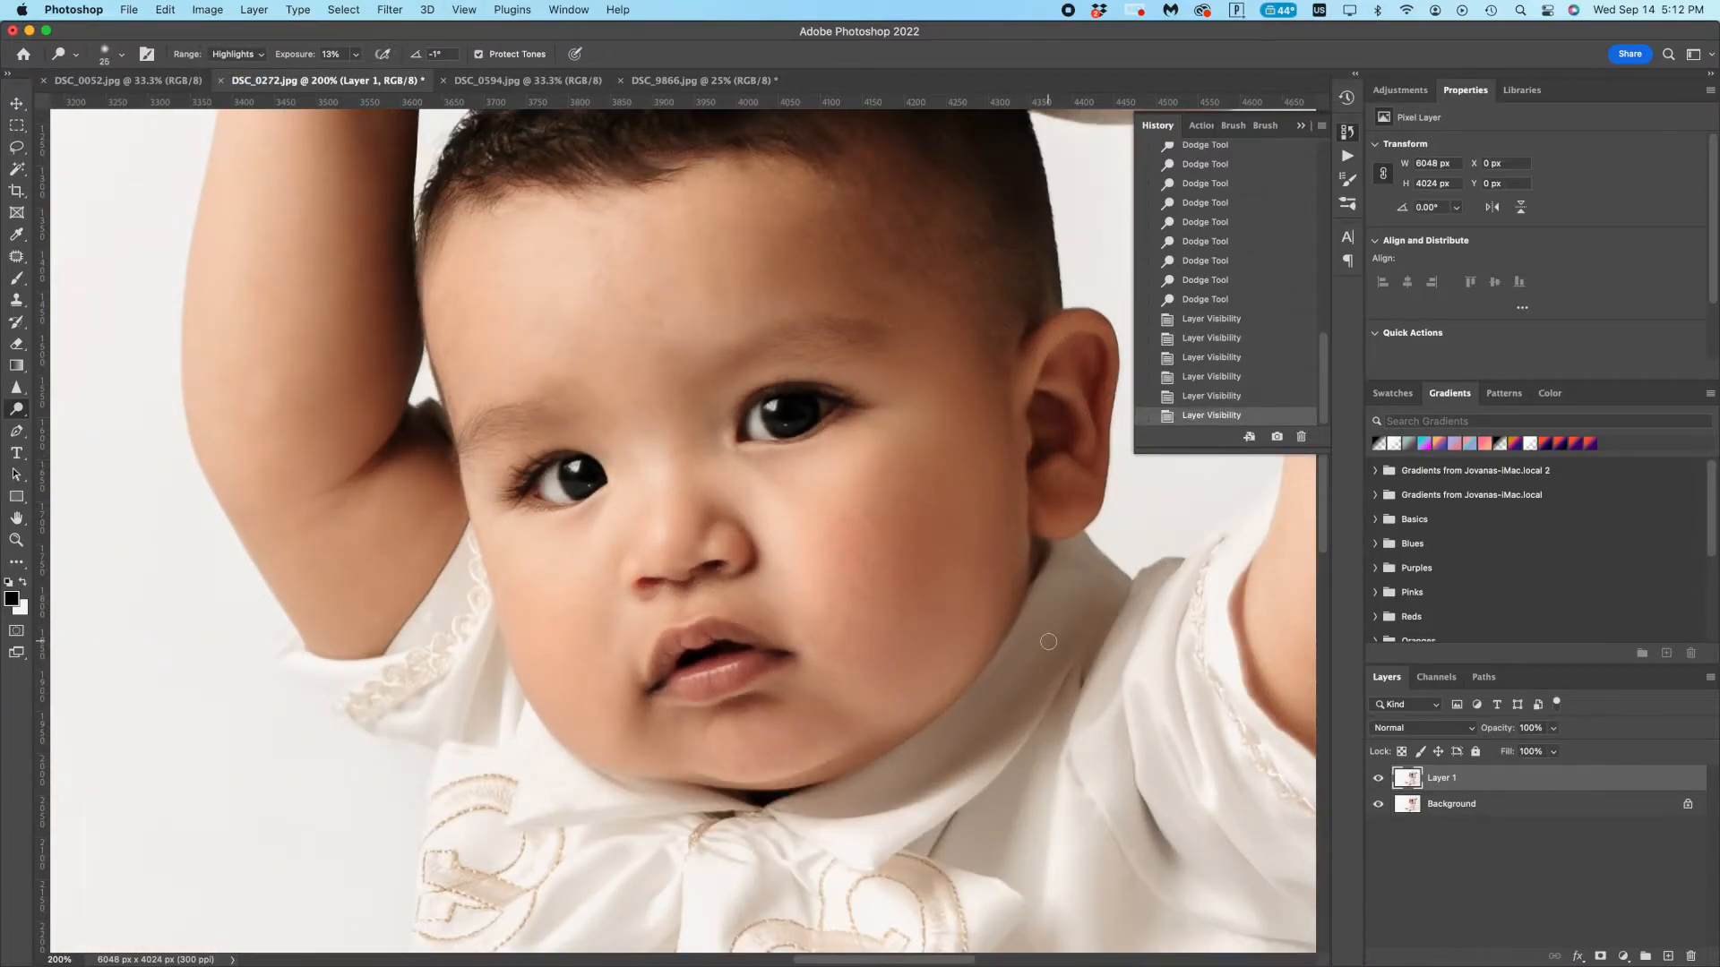
pyautogui.press('super+minus')
pyautogui.press('super+minus')
pyautogui.press('super+minus')
pyautogui.click(1378, 779)
pyautogui.click(1378, 779)
pyautogui.click(1379, 779)
pyautogui.click(1378, 779)
# - Flatten the image and duplicate the Background layer for sharpening
pyautogui.rightClick(1483, 805)
pyautogui.click(1518, 906)
pyautogui.press('super+j')
# - Set Smart Sharpen on Layer 1 to 142% amount, 3.6 px radius and 64% noise reduction
pyautogui.click(389, 10)
pyautogui.moveTo(430, 318)
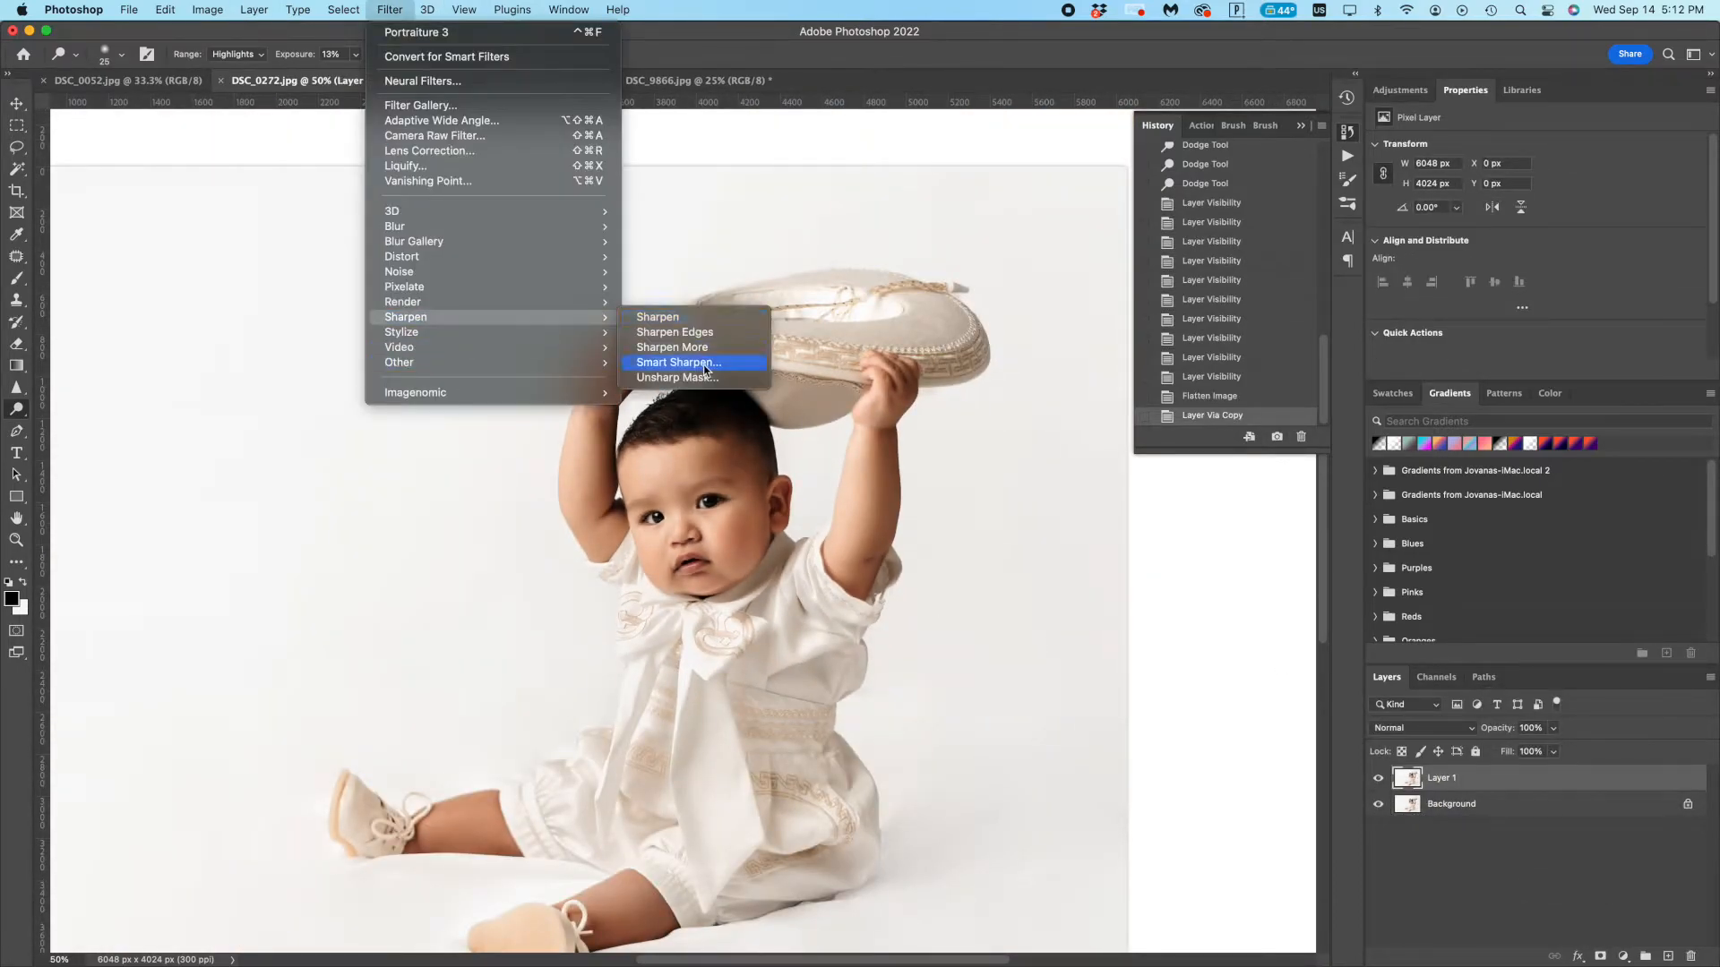
pyautogui.click(704, 362)
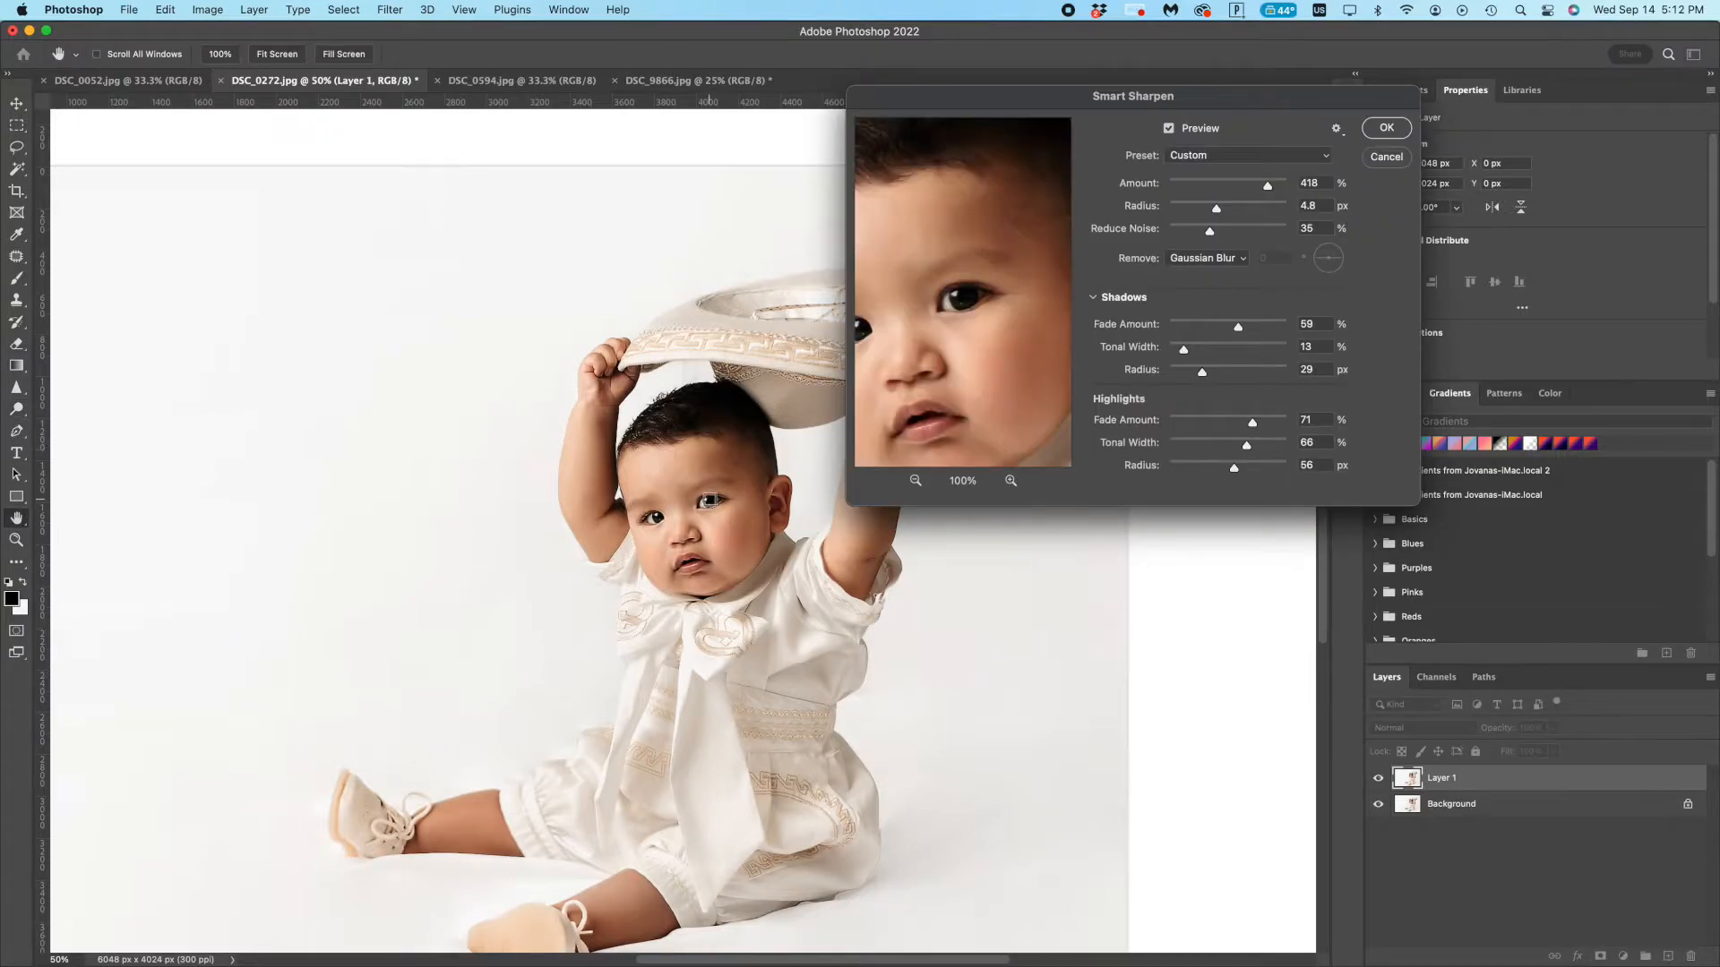
pyautogui.click(1012, 479)
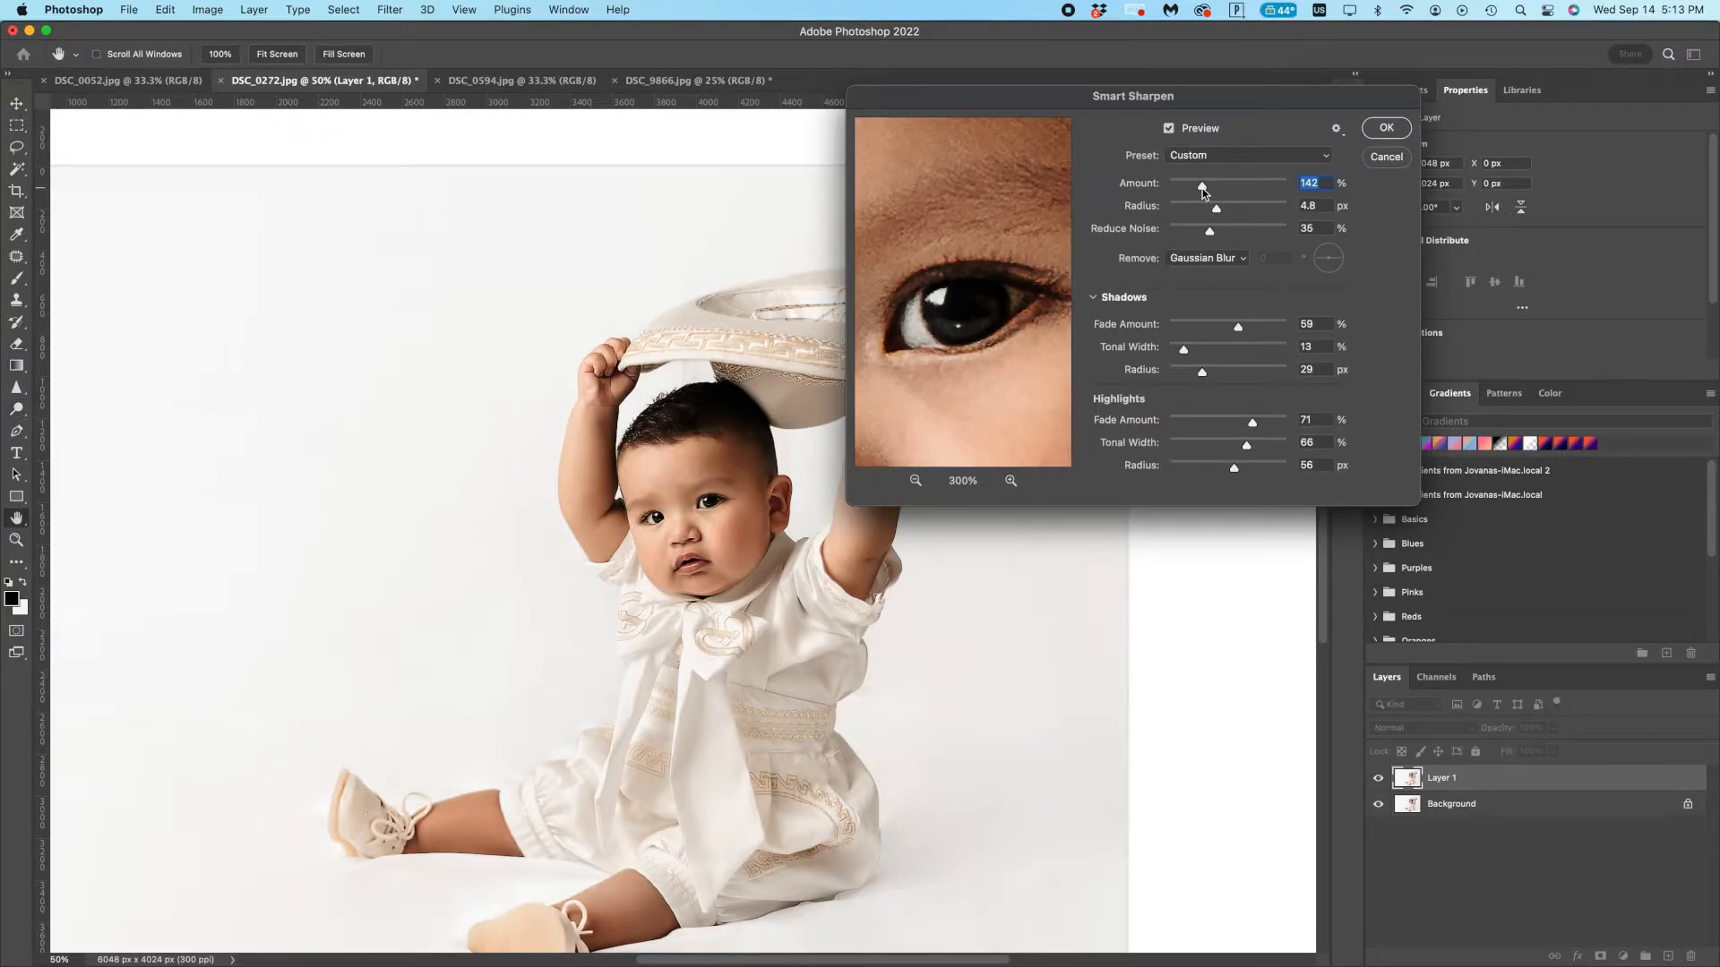
pyautogui.moveTo(1215, 208)
pyautogui.mouseDown()
pyautogui.moveTo(1195, 204)
pyautogui.moveTo(1209, 206)
pyautogui.mouseUp()
pyautogui.click(1245, 231)
pyautogui.click(915, 481)
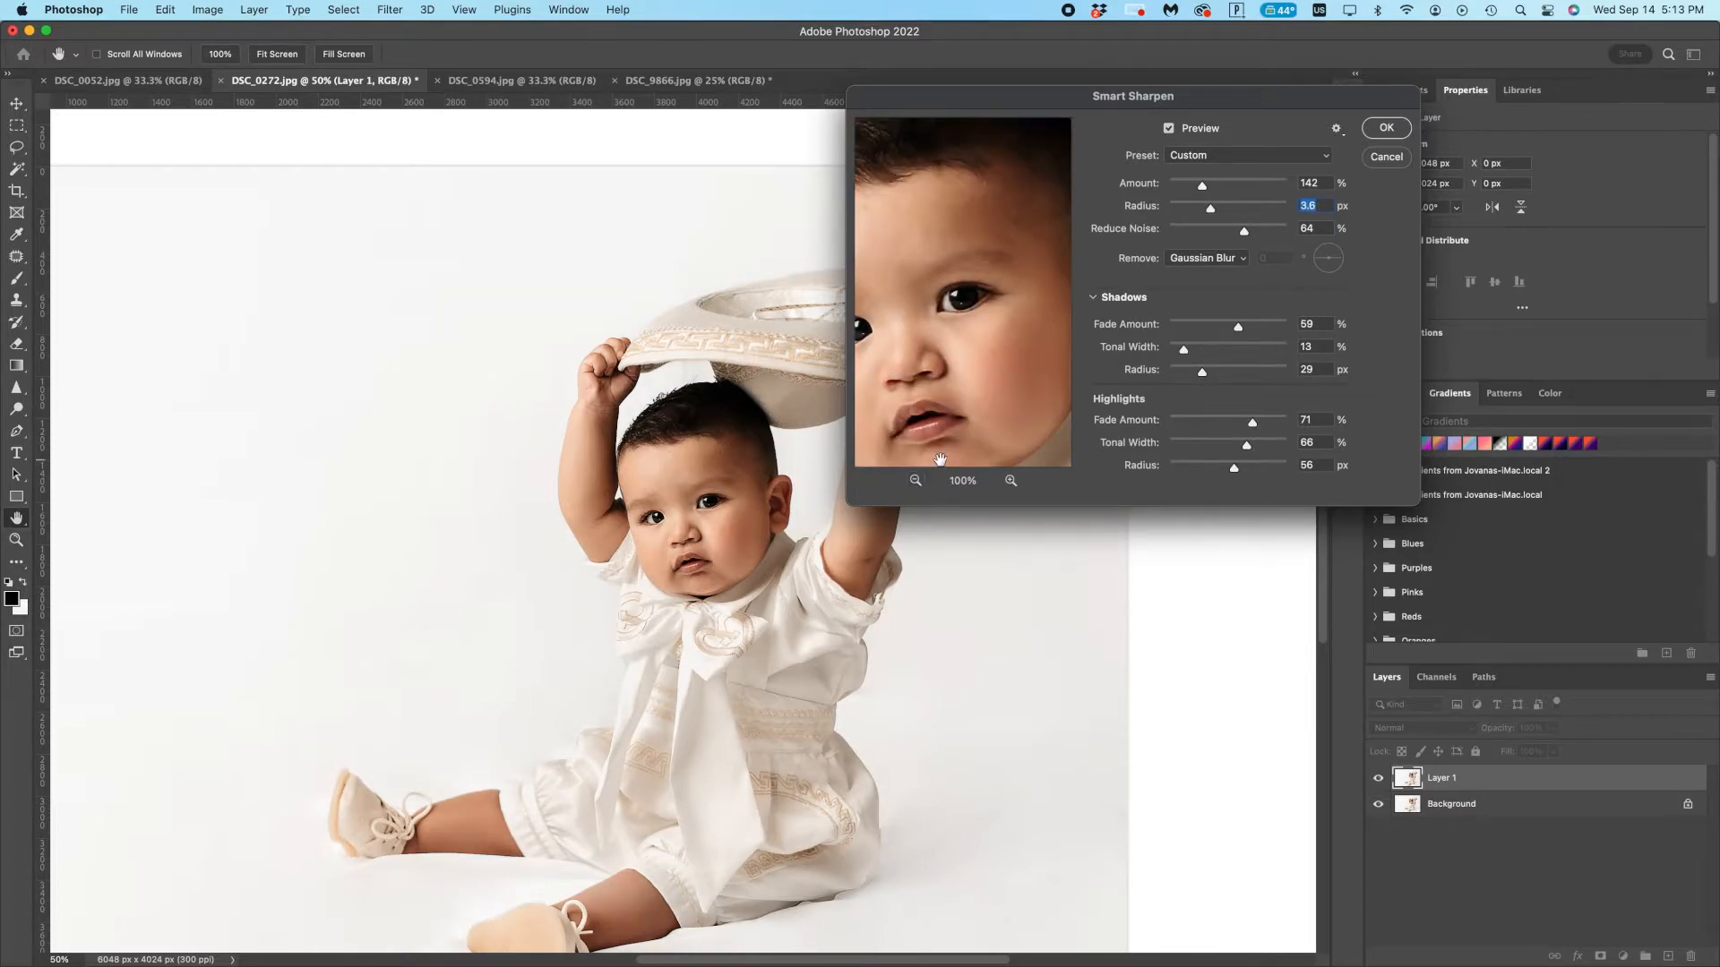
# - Set the Smart Sharpen amount to 103%, shadow radius to 28 px, highlight tonal width to 61% and highlight radius to 67 px
pyautogui.click(1010, 481)
pyautogui.moveTo(1214, 326); pyautogui.dragTo(1200, 368)
pyautogui.moveTo(1236, 473)
pyautogui.mouseDown()
pyautogui.moveTo(1249, 445)
pyautogui.moveTo(1268, 450)
pyautogui.moveTo(1202, 446)
pyautogui.moveTo(1239, 446)
pyautogui.mouseUp()
pyautogui.moveTo(920, 320); pyautogui.dragTo(991, 297)
pyautogui.moveTo(1202, 185); pyautogui.dragTo(1193, 185)
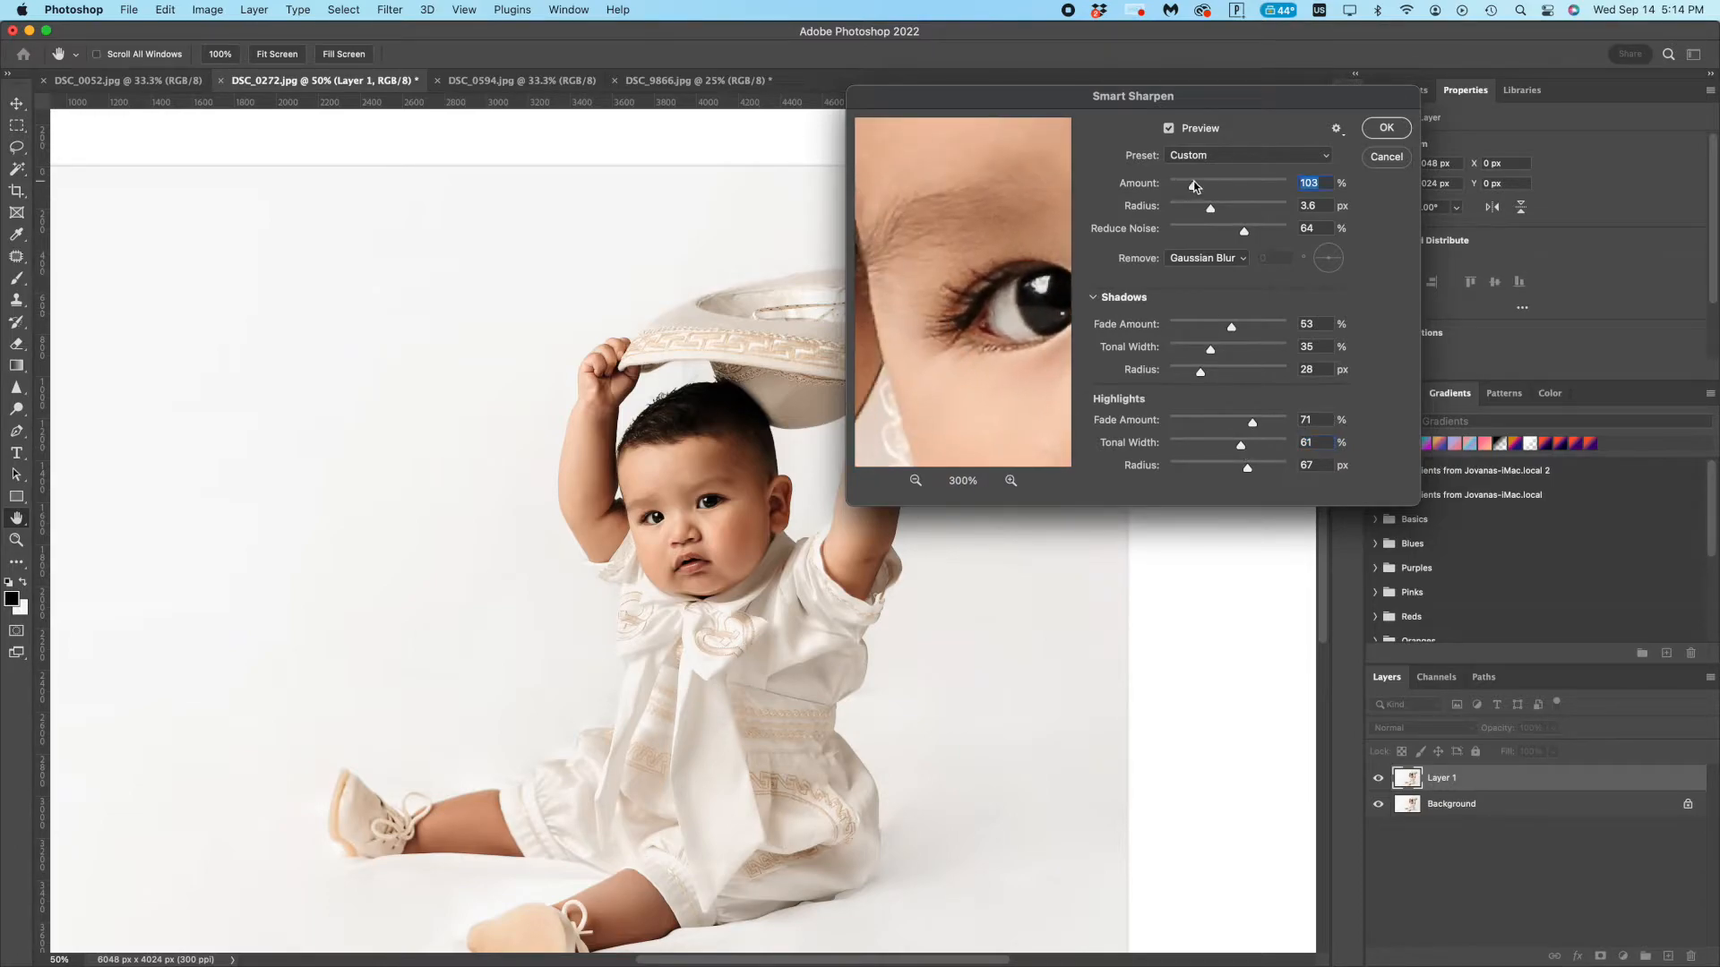
# - Set the shadow fade amount to 70% and shadow tonal width to 69%, and check the sharpening on the face and hat
pyautogui.moveTo(1222, 331); pyautogui.dragTo(1256, 328)
pyautogui.moveTo(1035, 315); pyautogui.dragTo(995, 289)
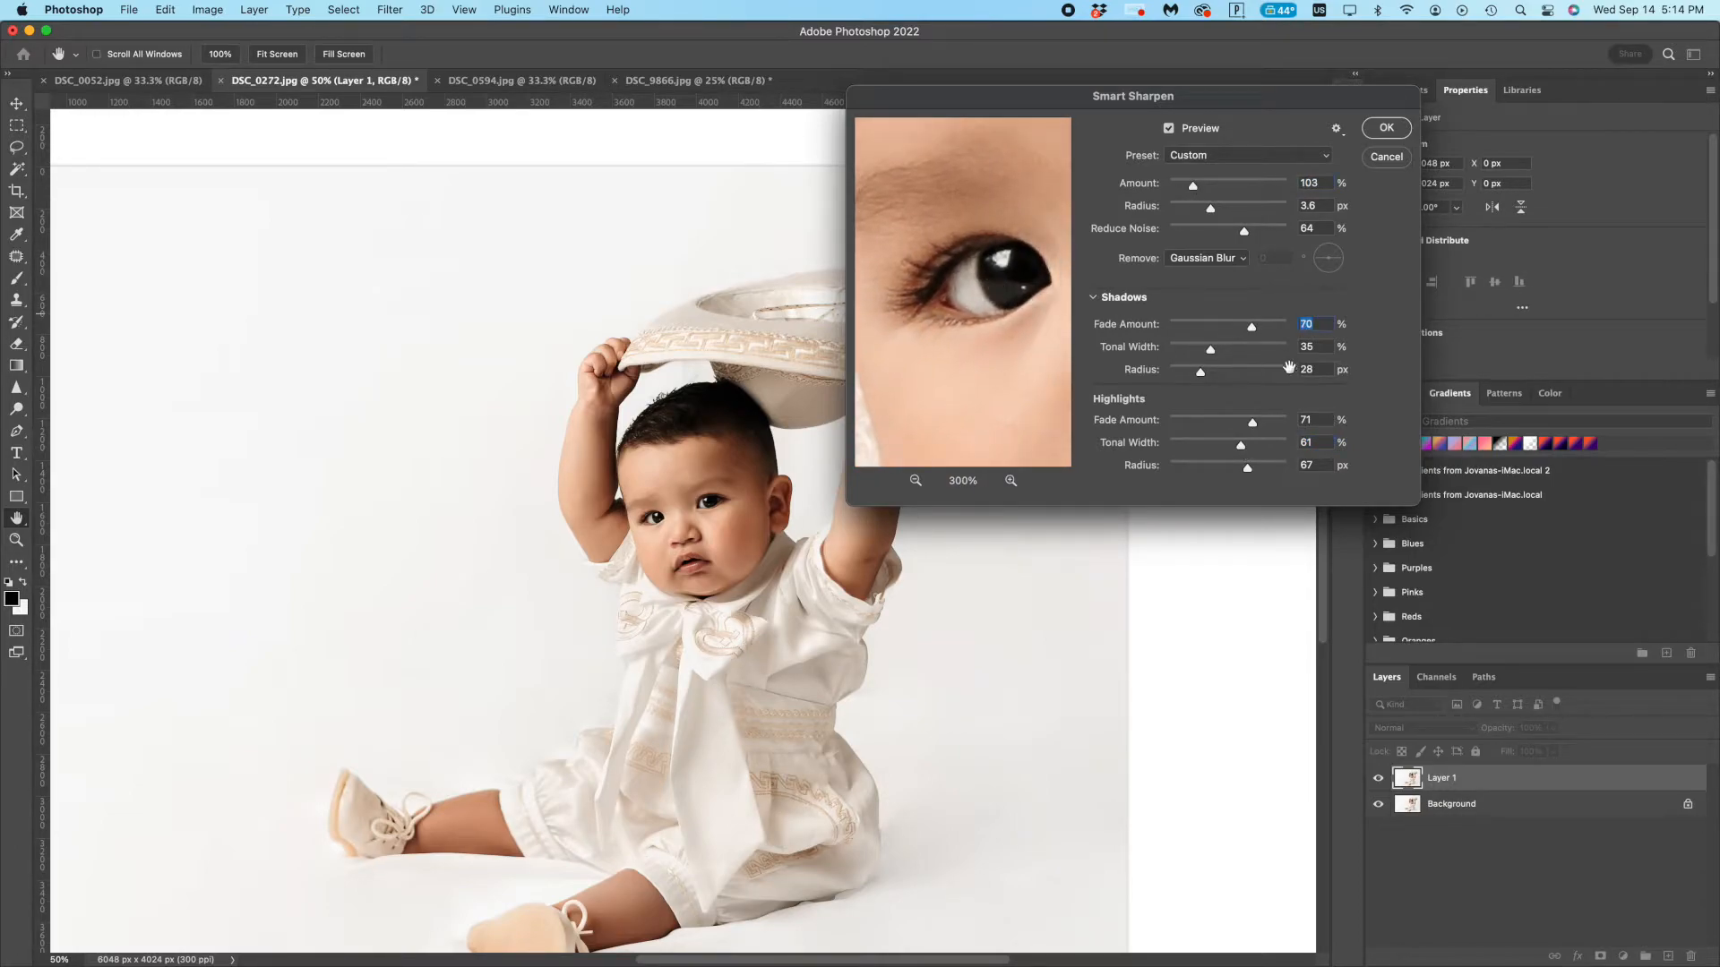
pyautogui.click(1251, 349)
pyautogui.moveTo(959, 418); pyautogui.dragTo(869, 59)
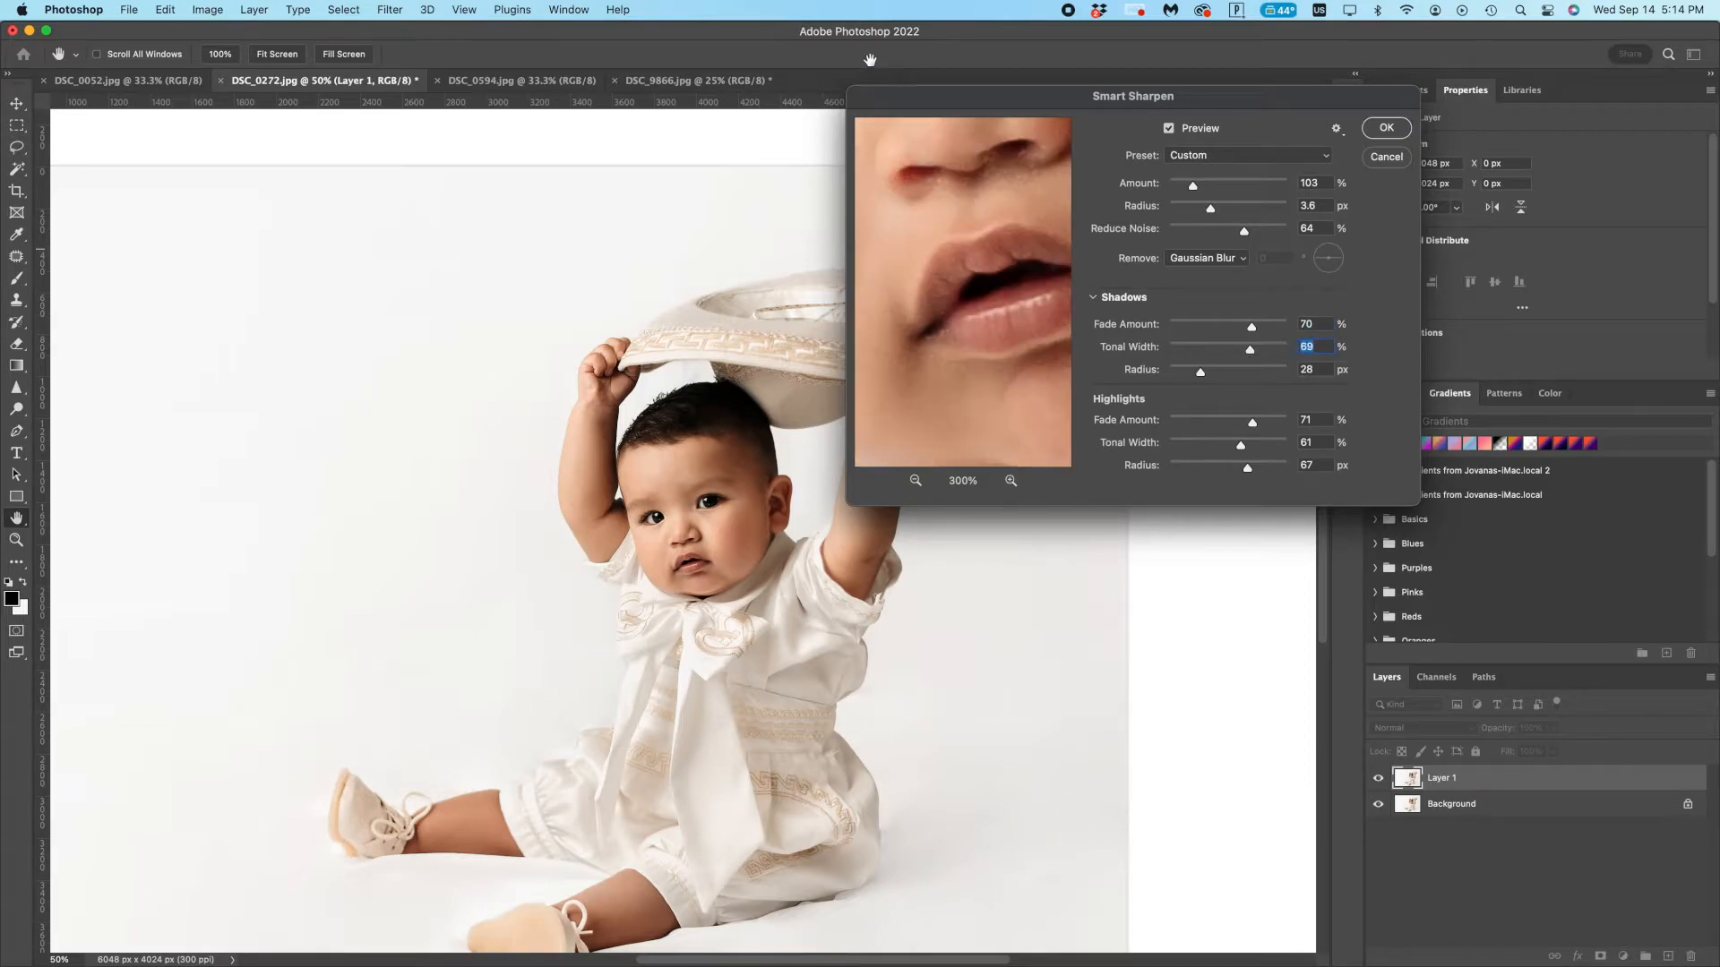
pyautogui.moveTo(1031, 224); pyautogui.dragTo(952, 373)
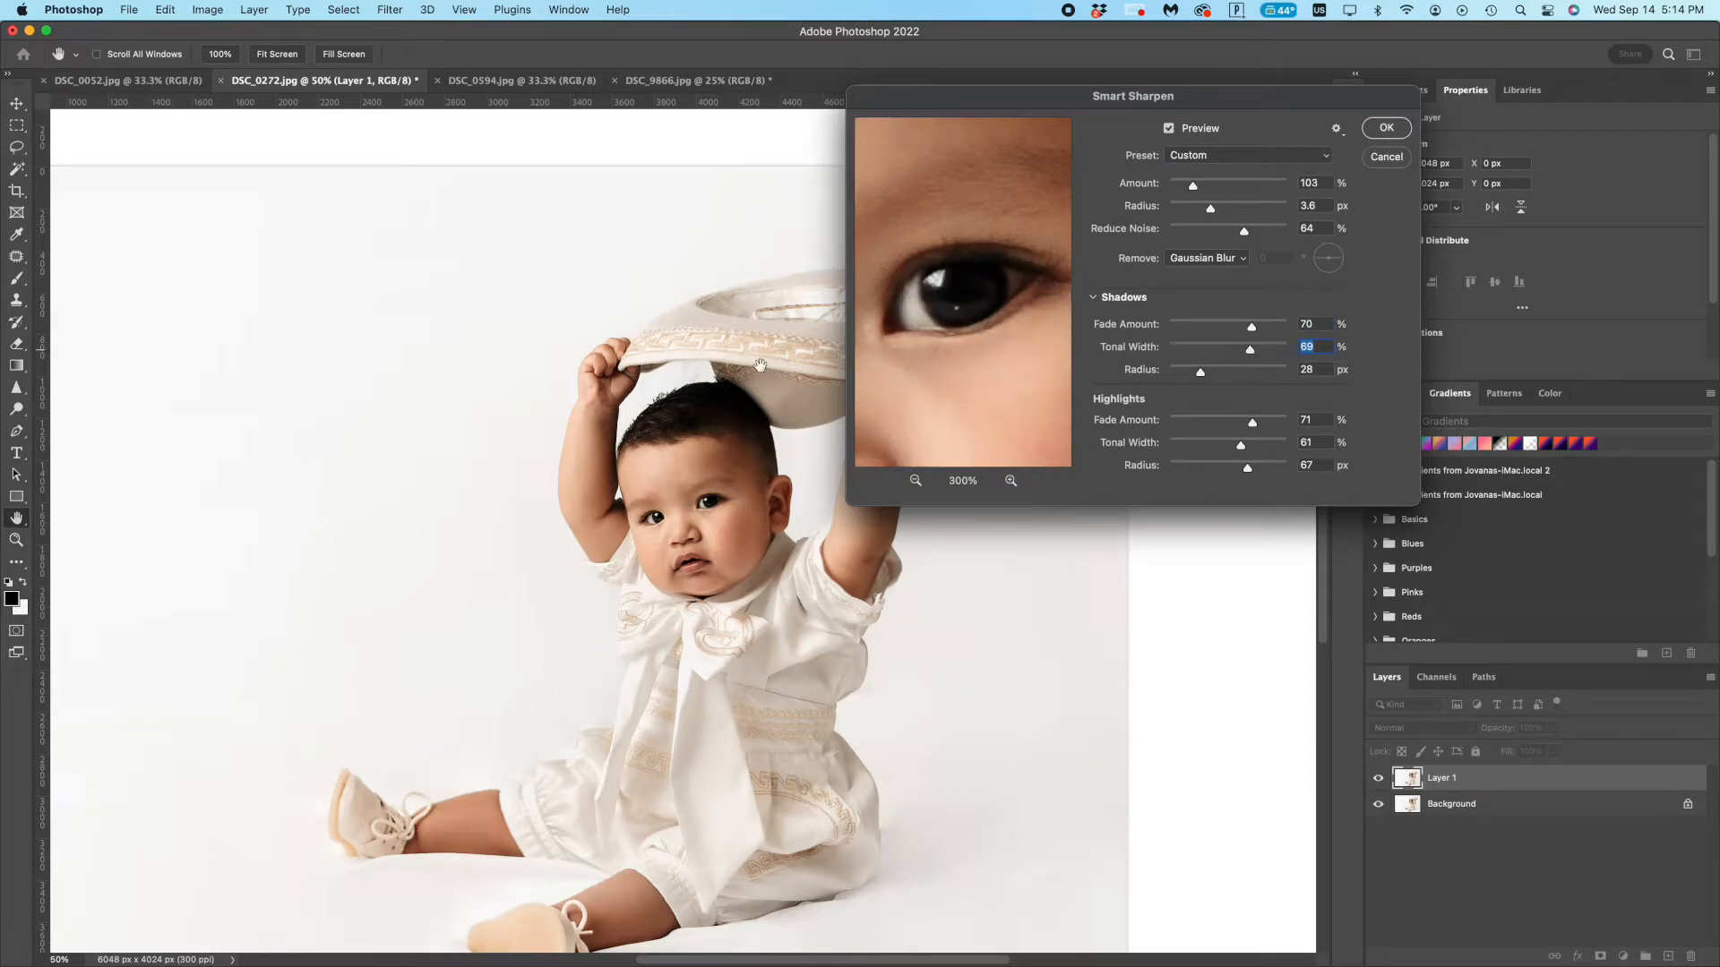
pyautogui.moveTo(1005, 216); pyautogui.dragTo(940, 806)
pyautogui.moveTo(1036, 192); pyautogui.dragTo(514, 438)
pyautogui.moveTo(1003, 332); pyautogui.dragTo(742, 524)
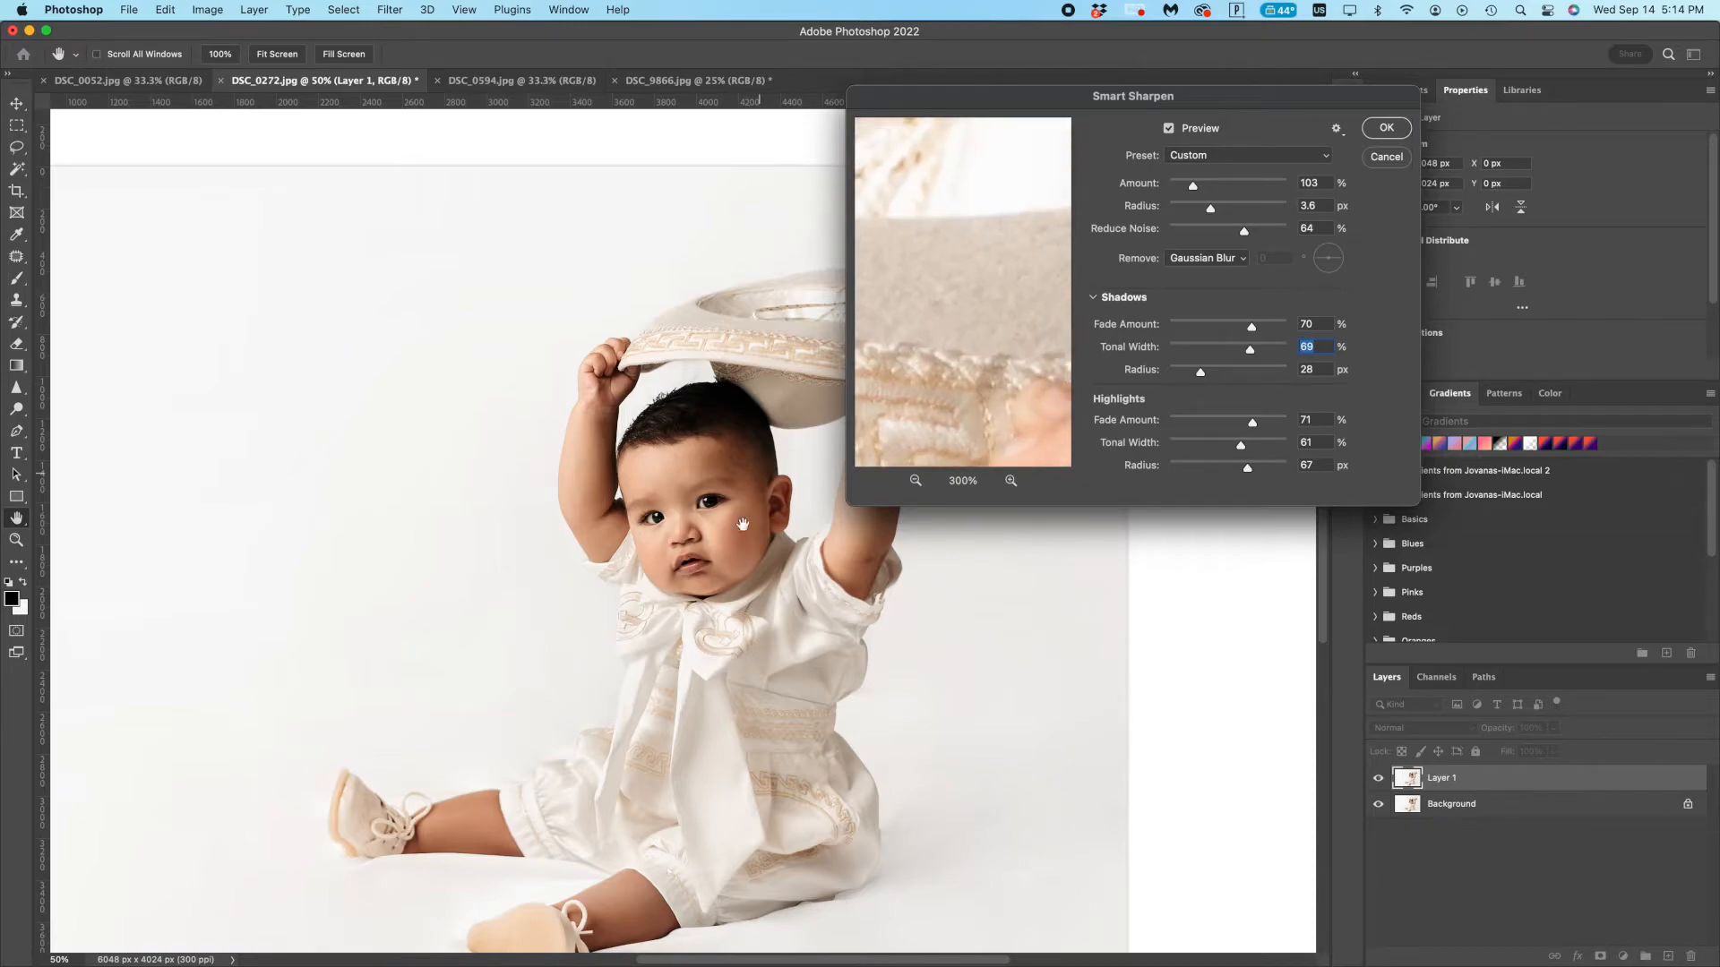
# - Try Motion Blur as the blur type to remove, and apply Smart Sharpen to Layer 1
pyautogui.click(915, 480)
pyautogui.click(915, 480)
pyautogui.click(1207, 258)
pyautogui.click(1200, 292)
pyautogui.moveTo(978, 345); pyautogui.dragTo(979, 237)
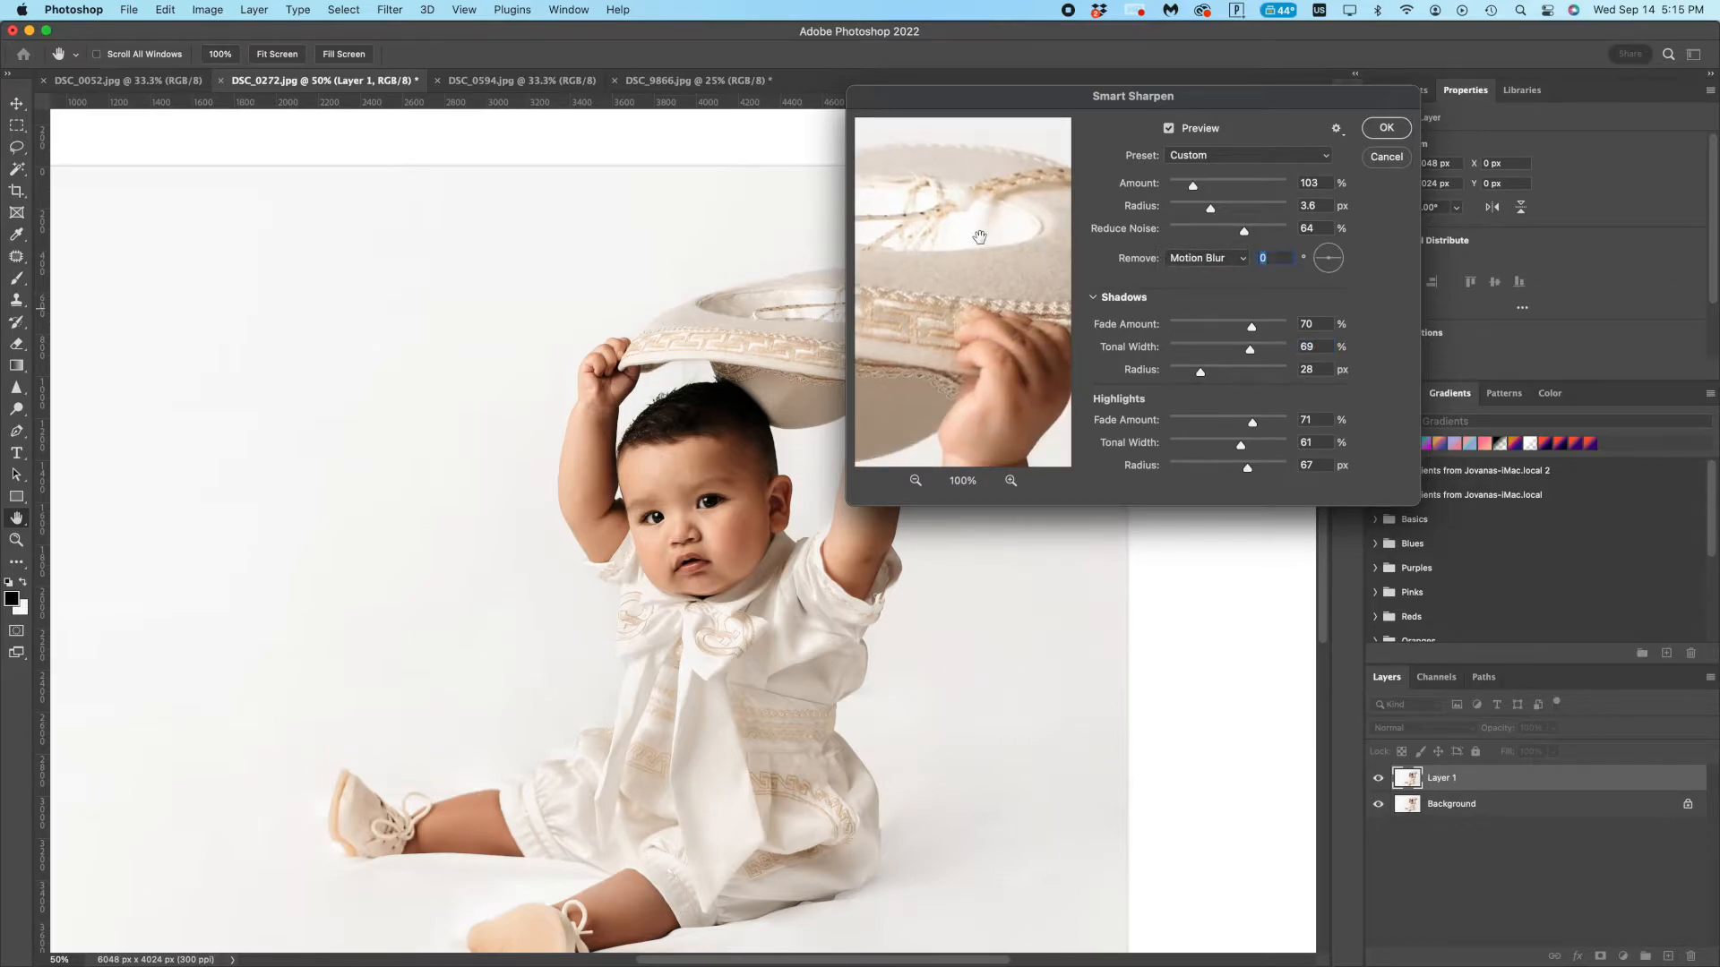
pyautogui.click(1220, 258)
pyautogui.click(1223, 256)
pyautogui.click(1222, 260)
pyautogui.click(1191, 218)
pyautogui.press('Return')
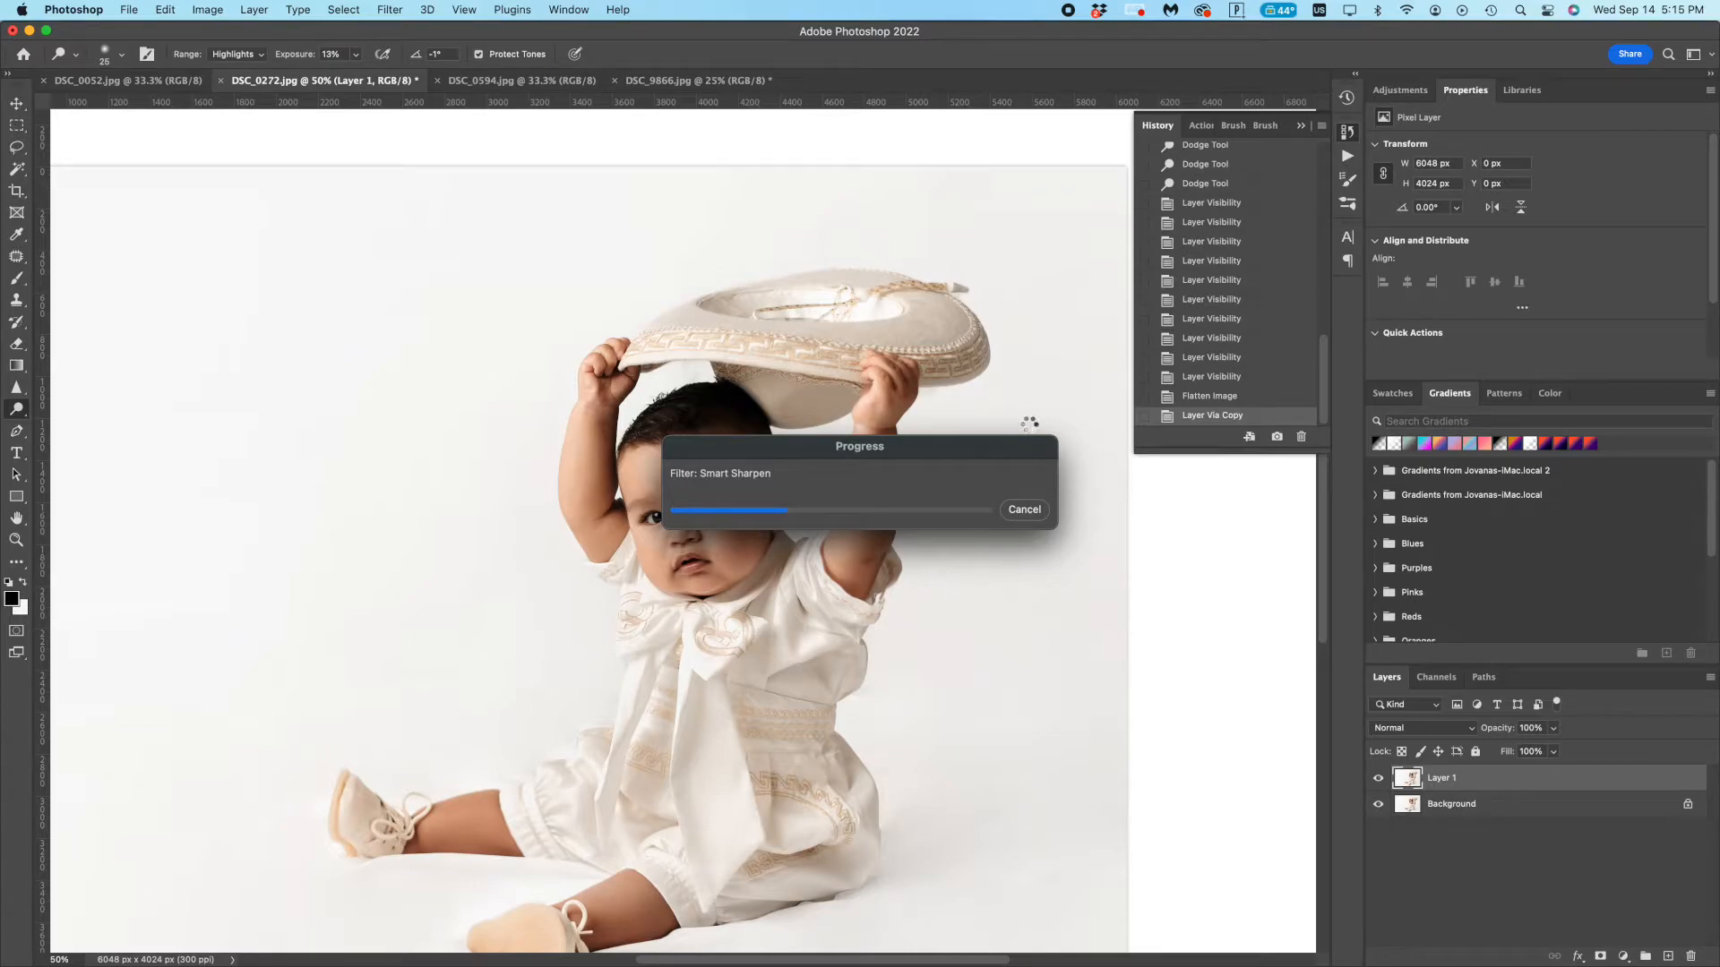
# - Compare the original photo with Snapshot 5 in the history, and flatten the image
pyautogui.press('super+minus')
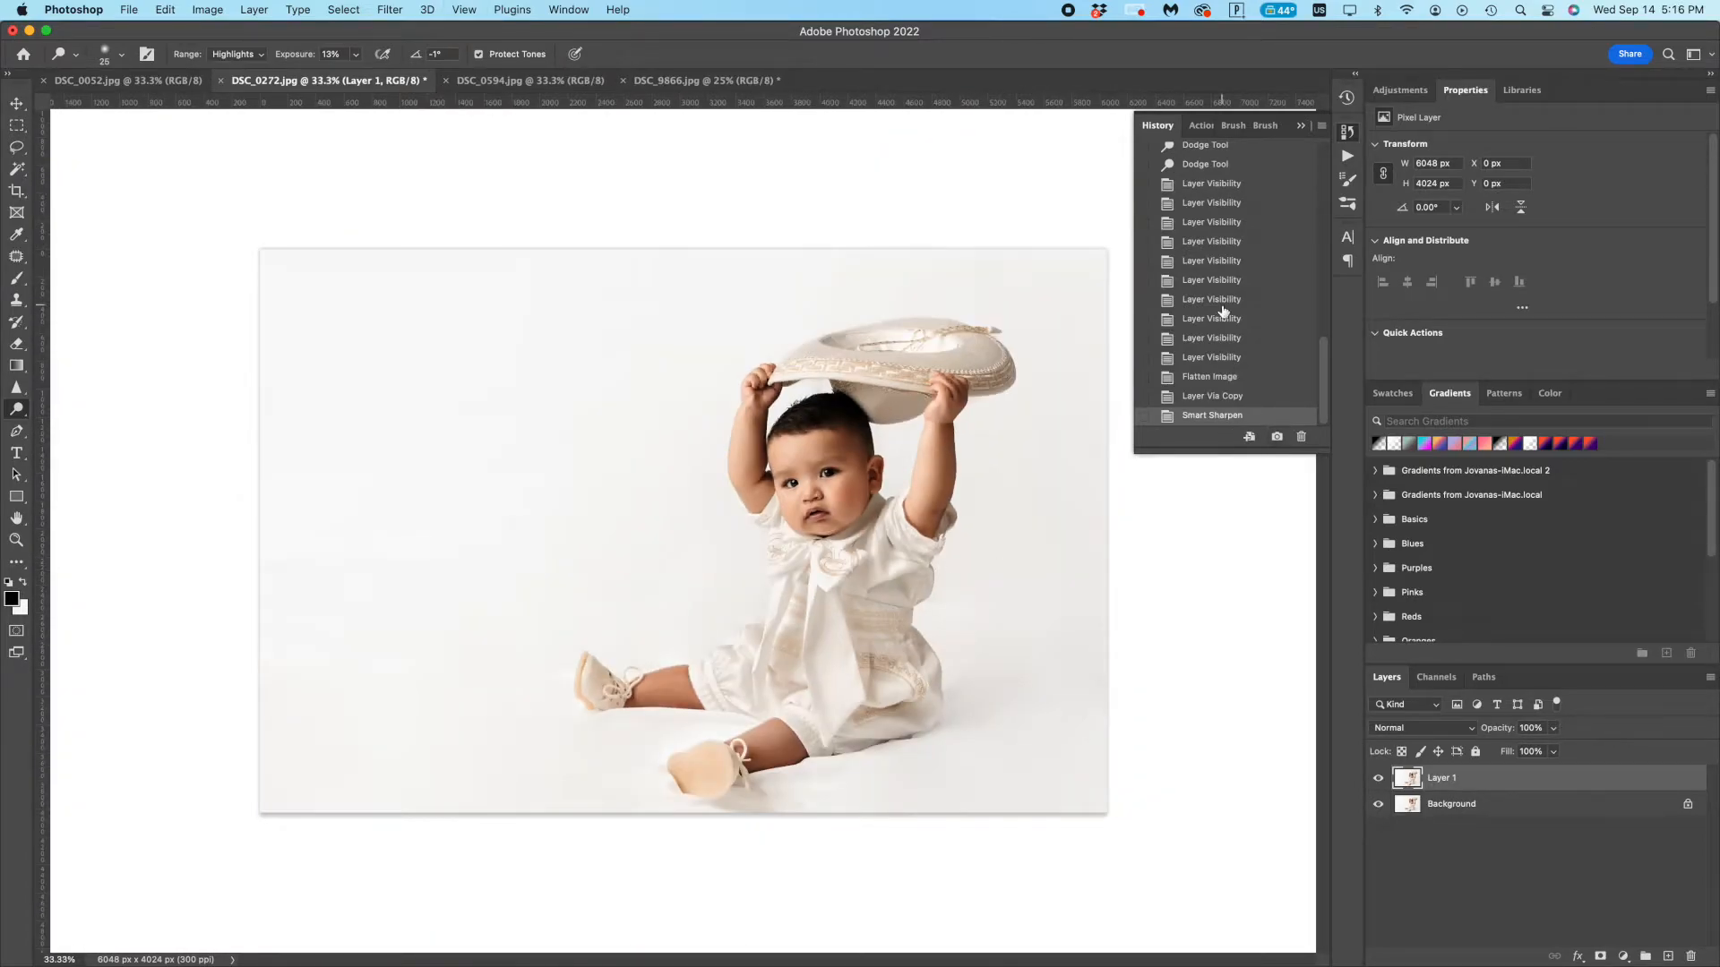
pyautogui.scroll(10, 1222, 312)
pyautogui.click(1225, 154)
pyautogui.click(1234, 272)
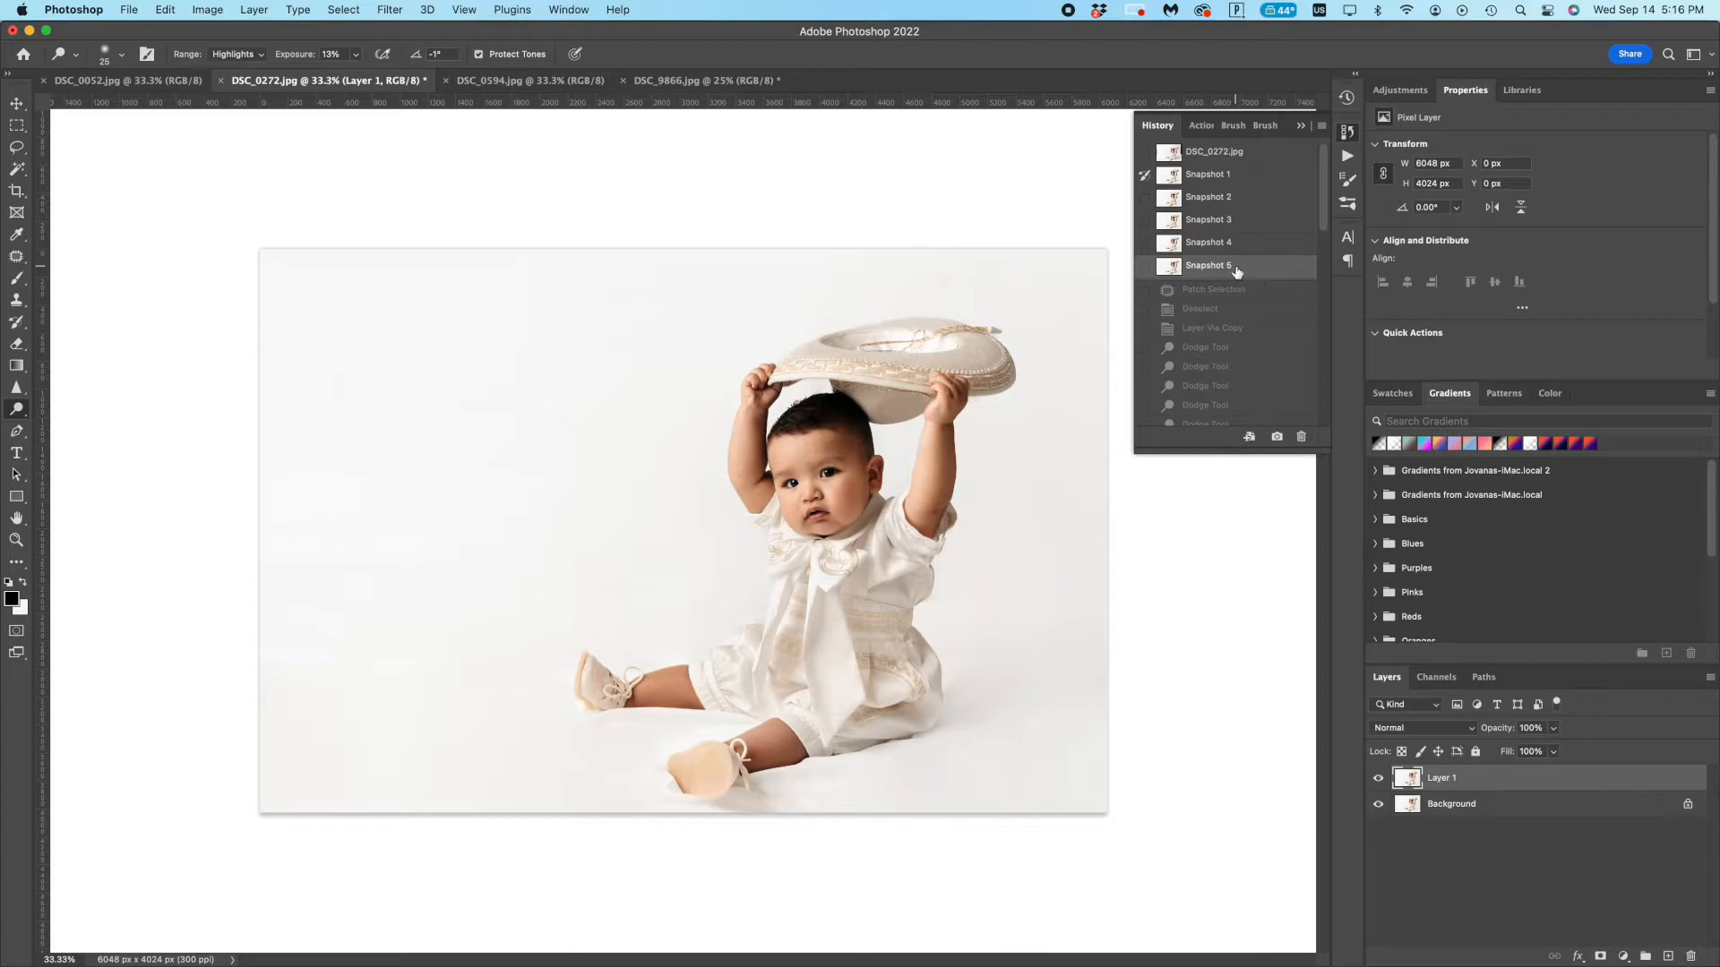
pyautogui.rightClick(1524, 805)
pyautogui.click(1574, 903)
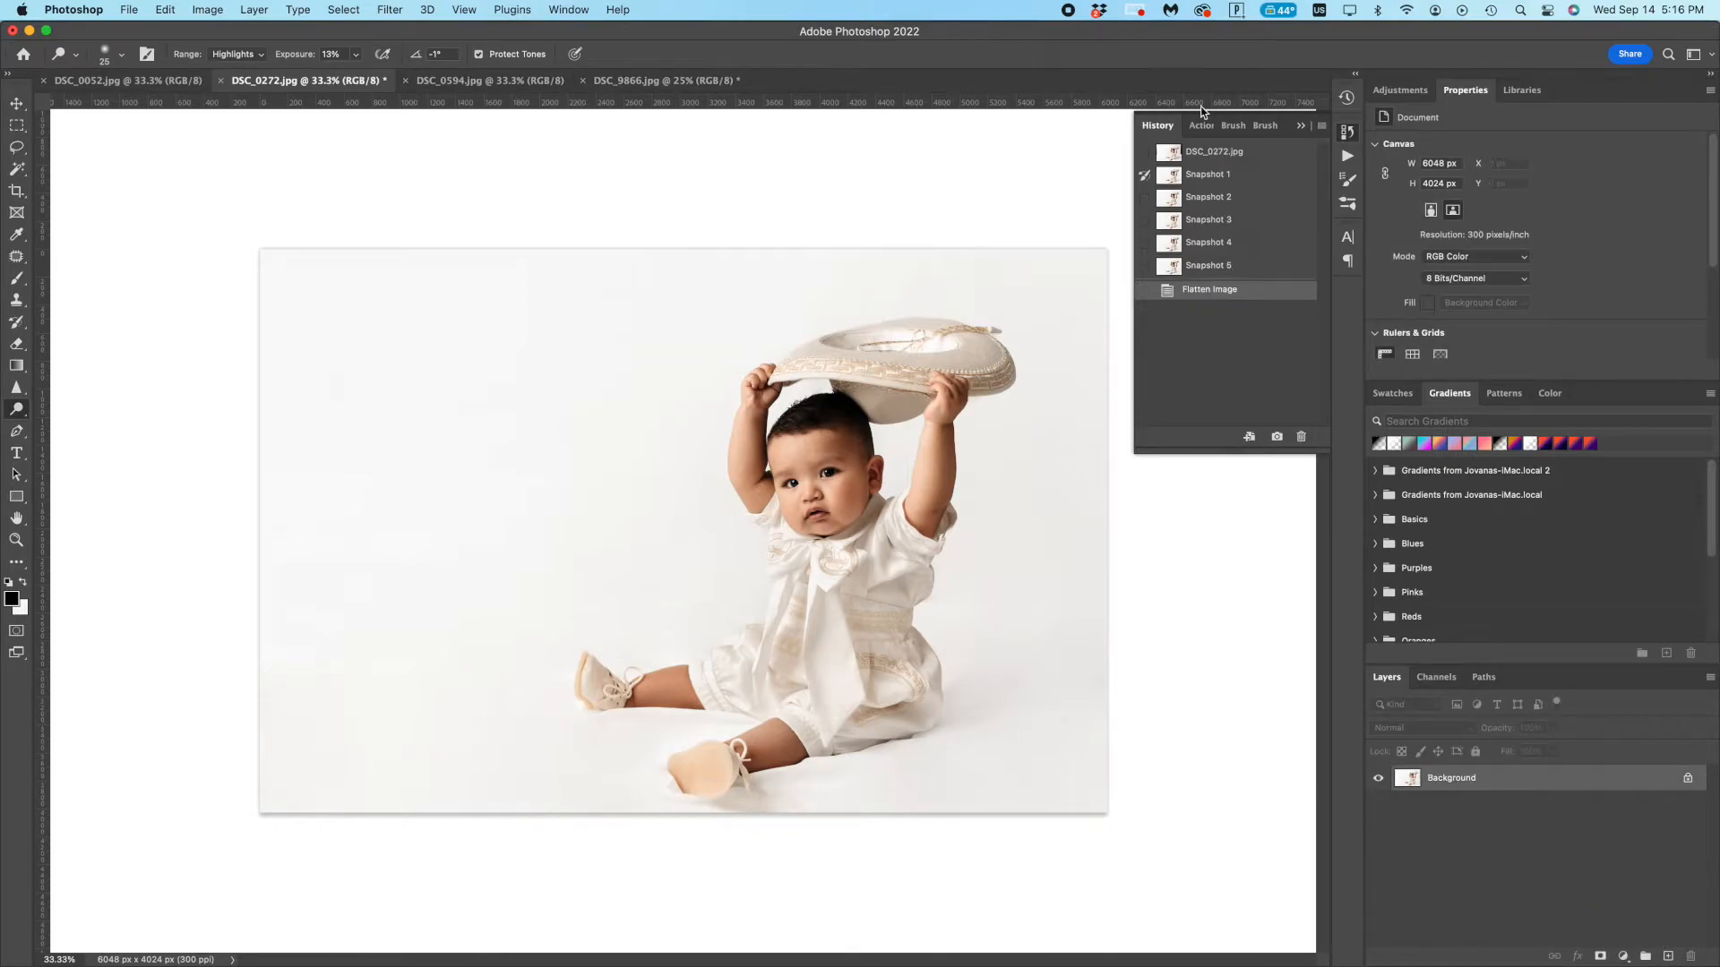
# - Run the vida action to add its adjustment layers, and invert the Sharpening detail layer mask
pyautogui.click(1201, 126)
pyautogui.scroll(-5, 1061, 374)
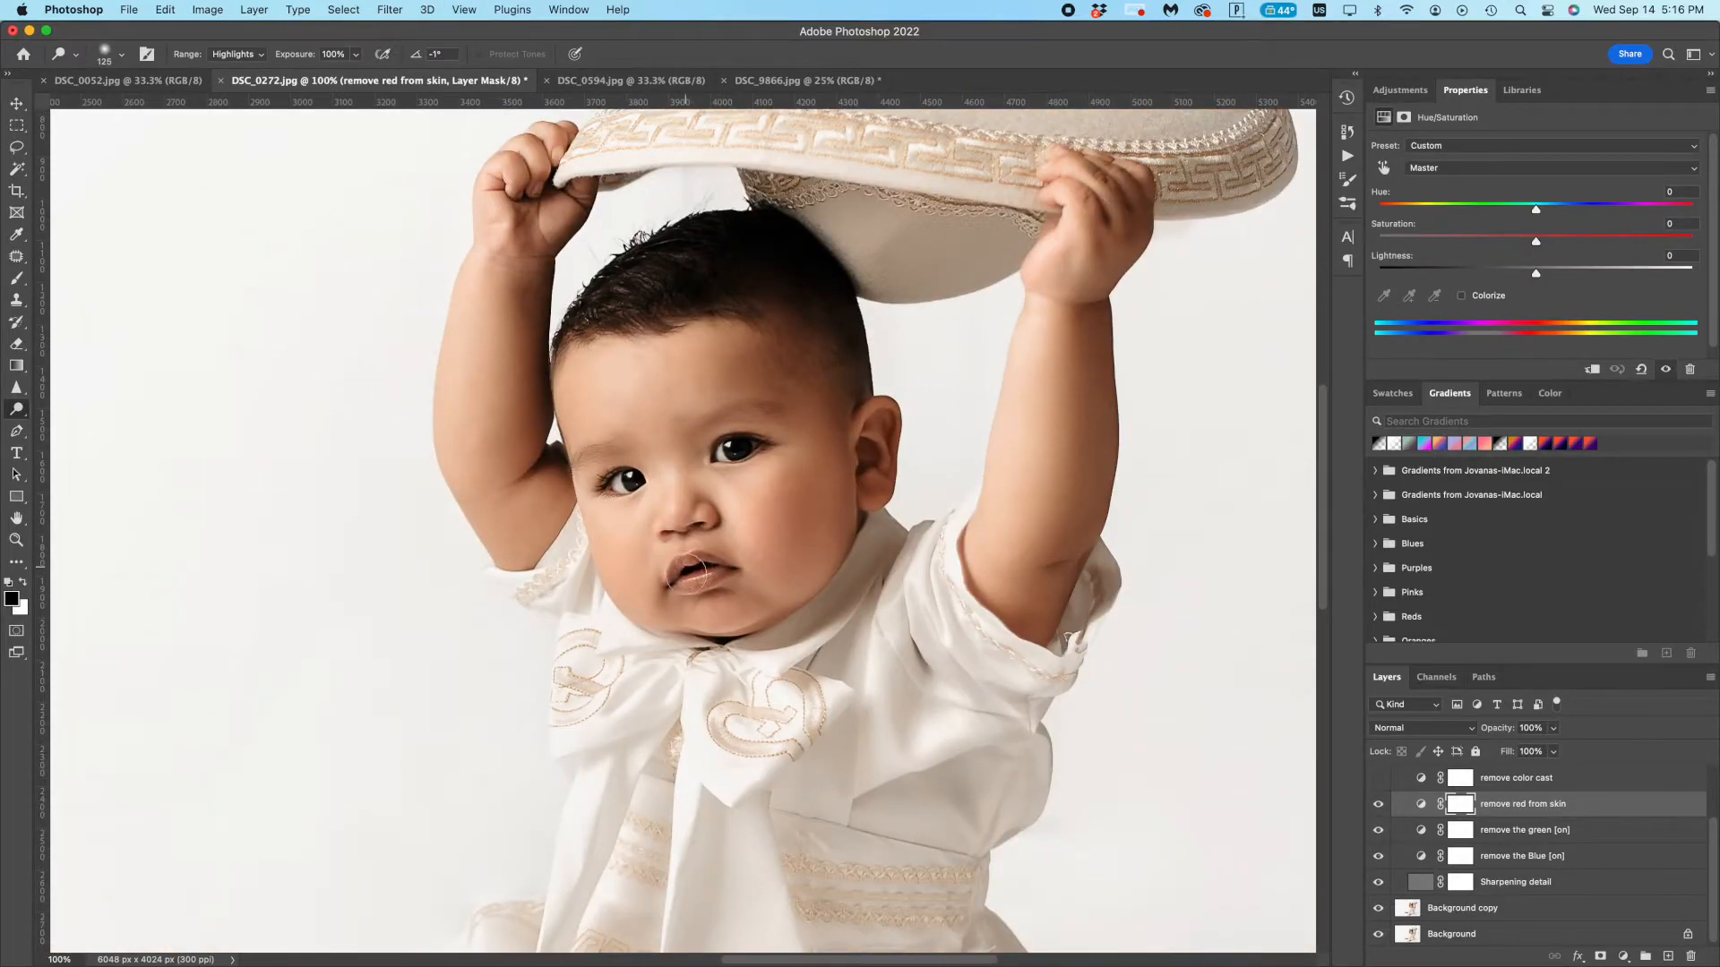
pyautogui.press('b')
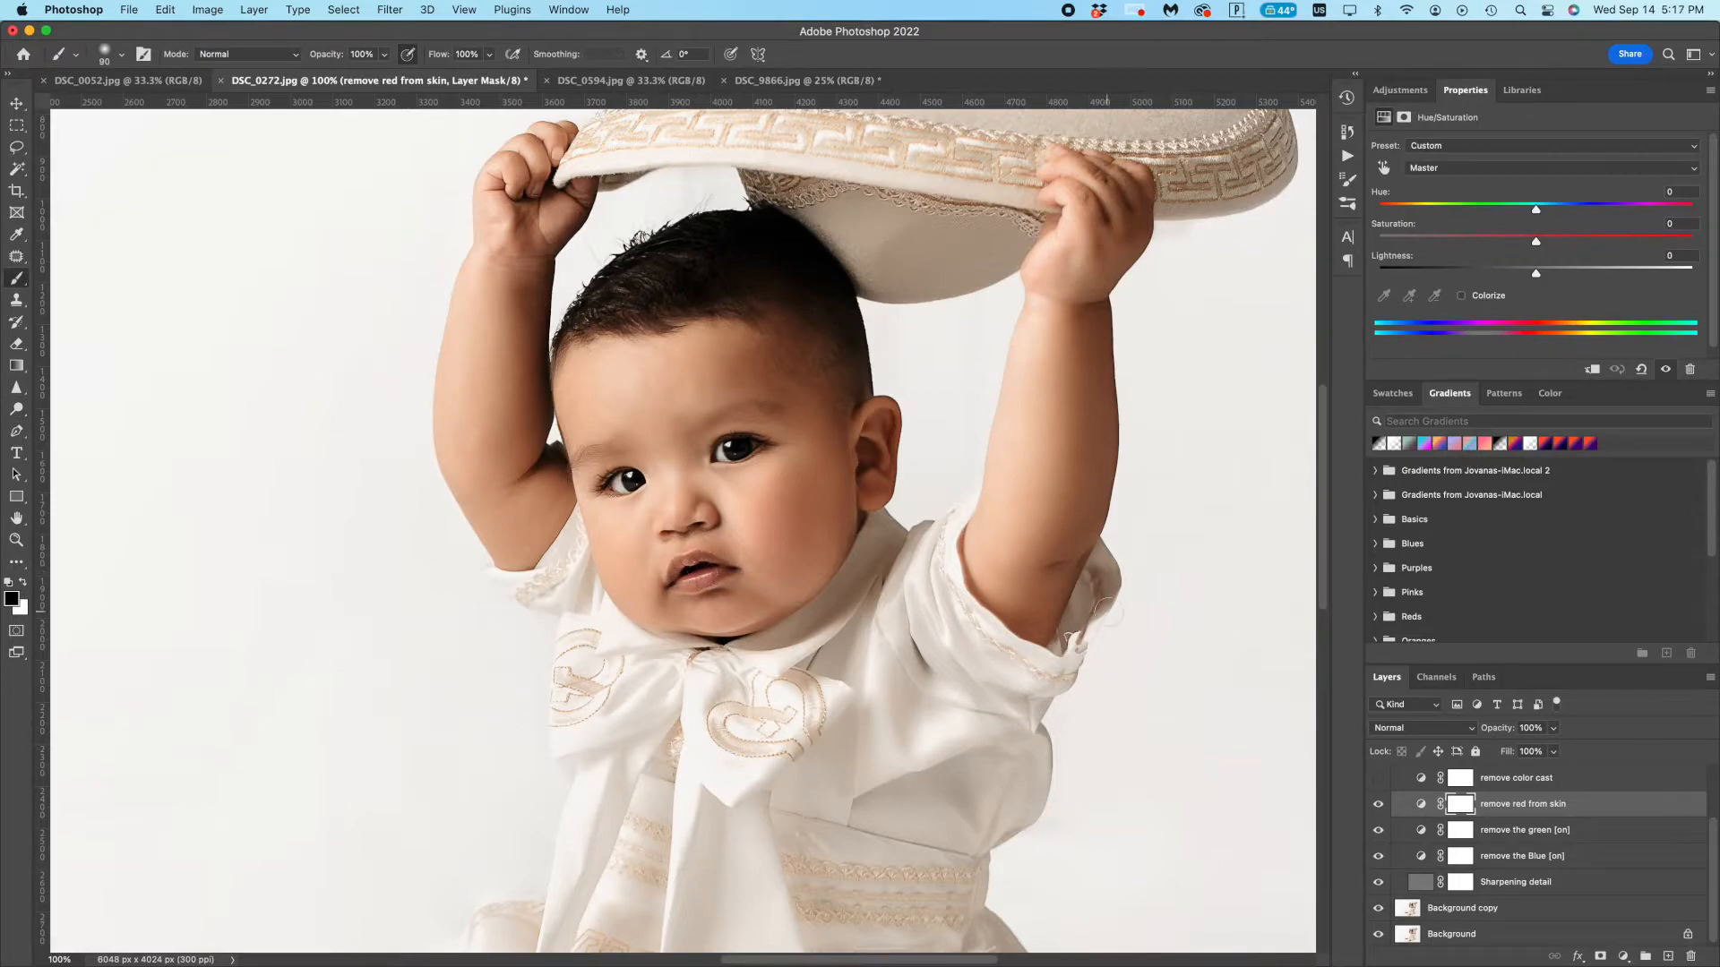
pyautogui.click(1460, 882)
pyautogui.press('super+i')
pyautogui.press('x')
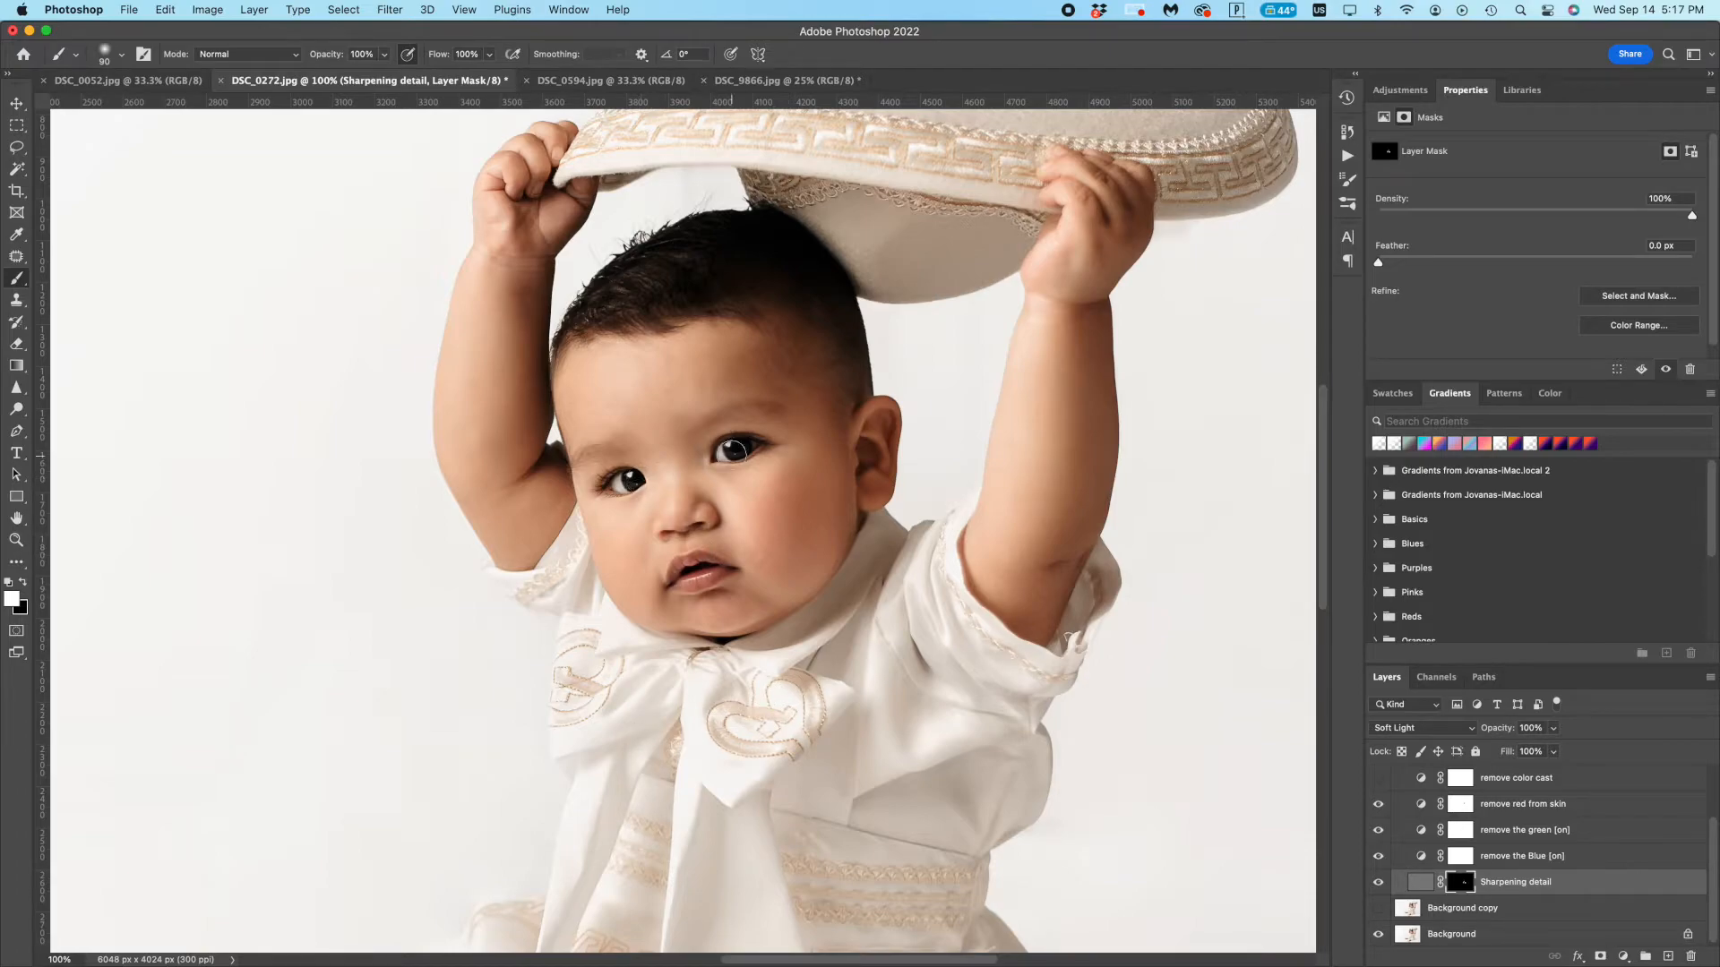
# - Paint white on the Sharpening detail mask over the hat, outfit embroidery and shoes with a 90 px brush
pyautogui.moveTo(917, 225); pyautogui.dragTo(678, 379)
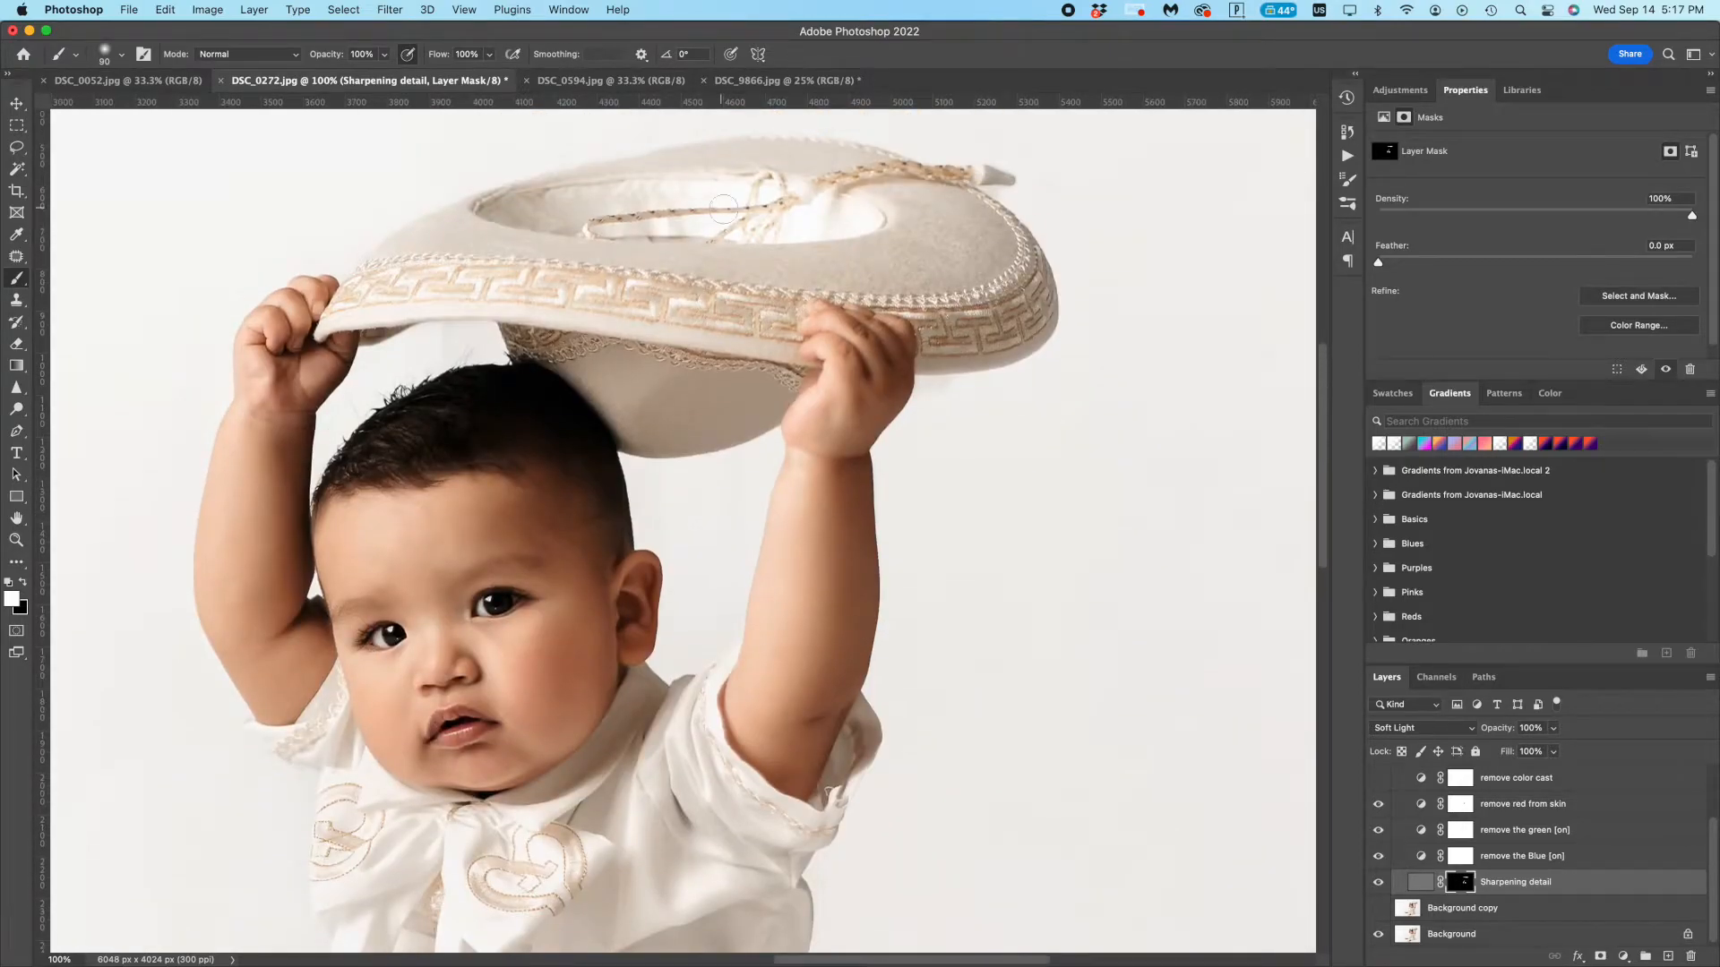
pyautogui.scroll(-10, 724, 209)
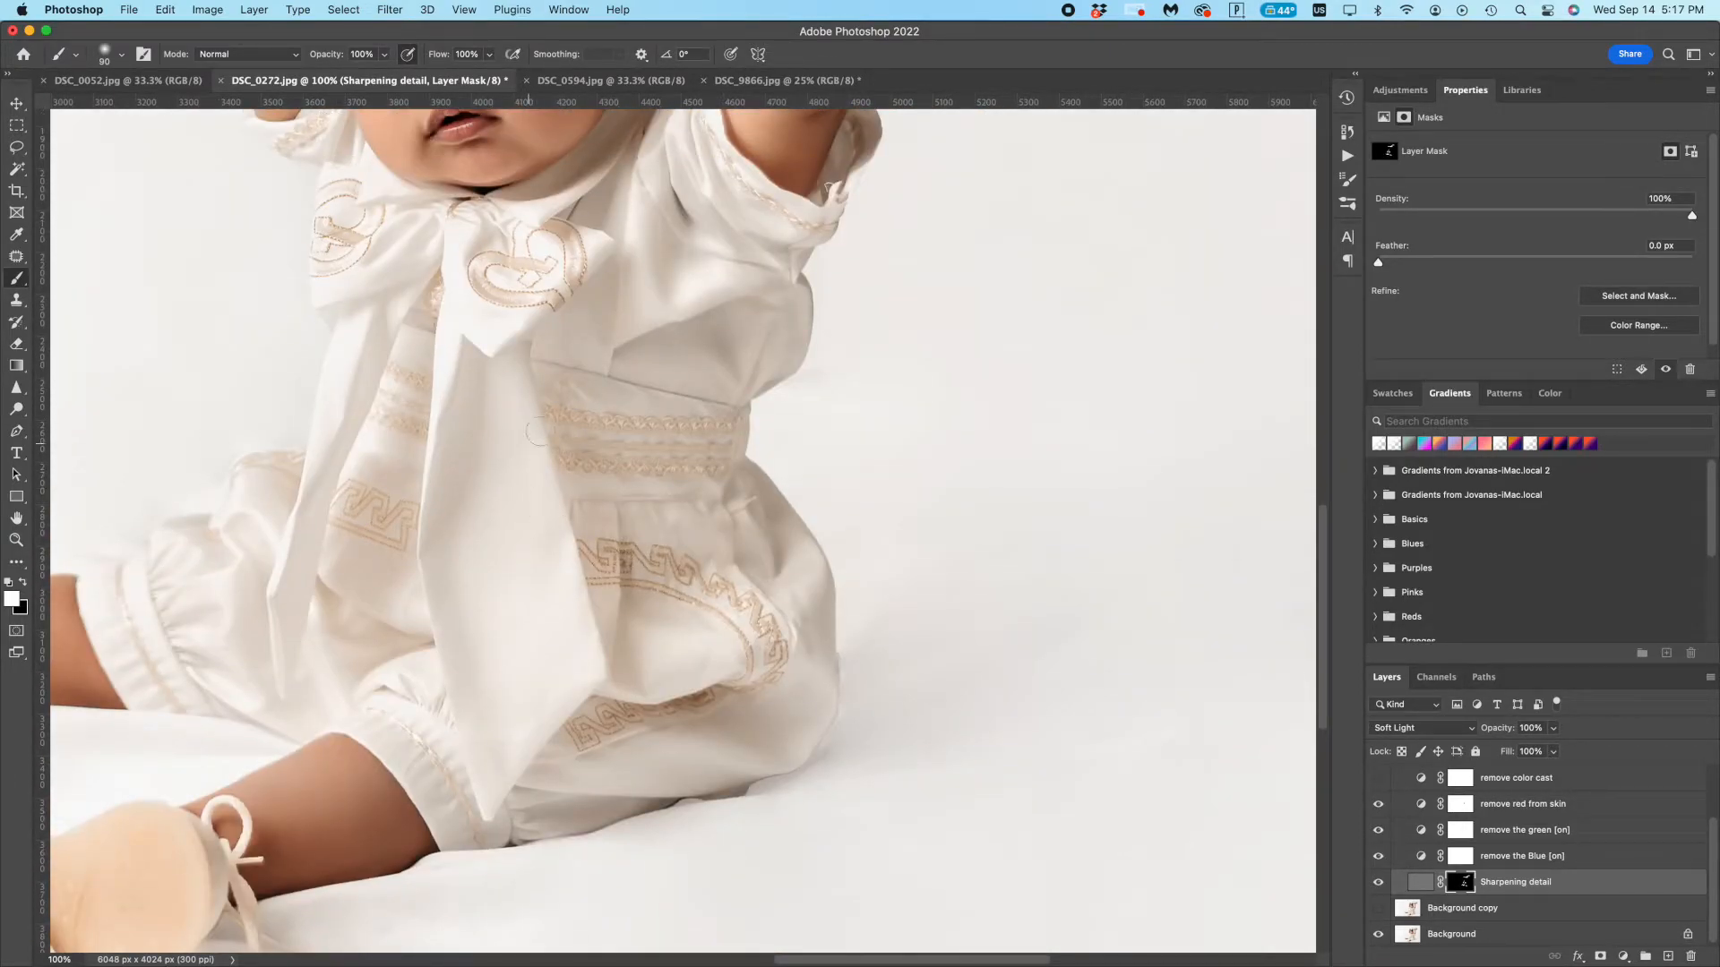
pyautogui.scroll(-5, 382, 419)
pyautogui.hscroll(-5, 148, 445)
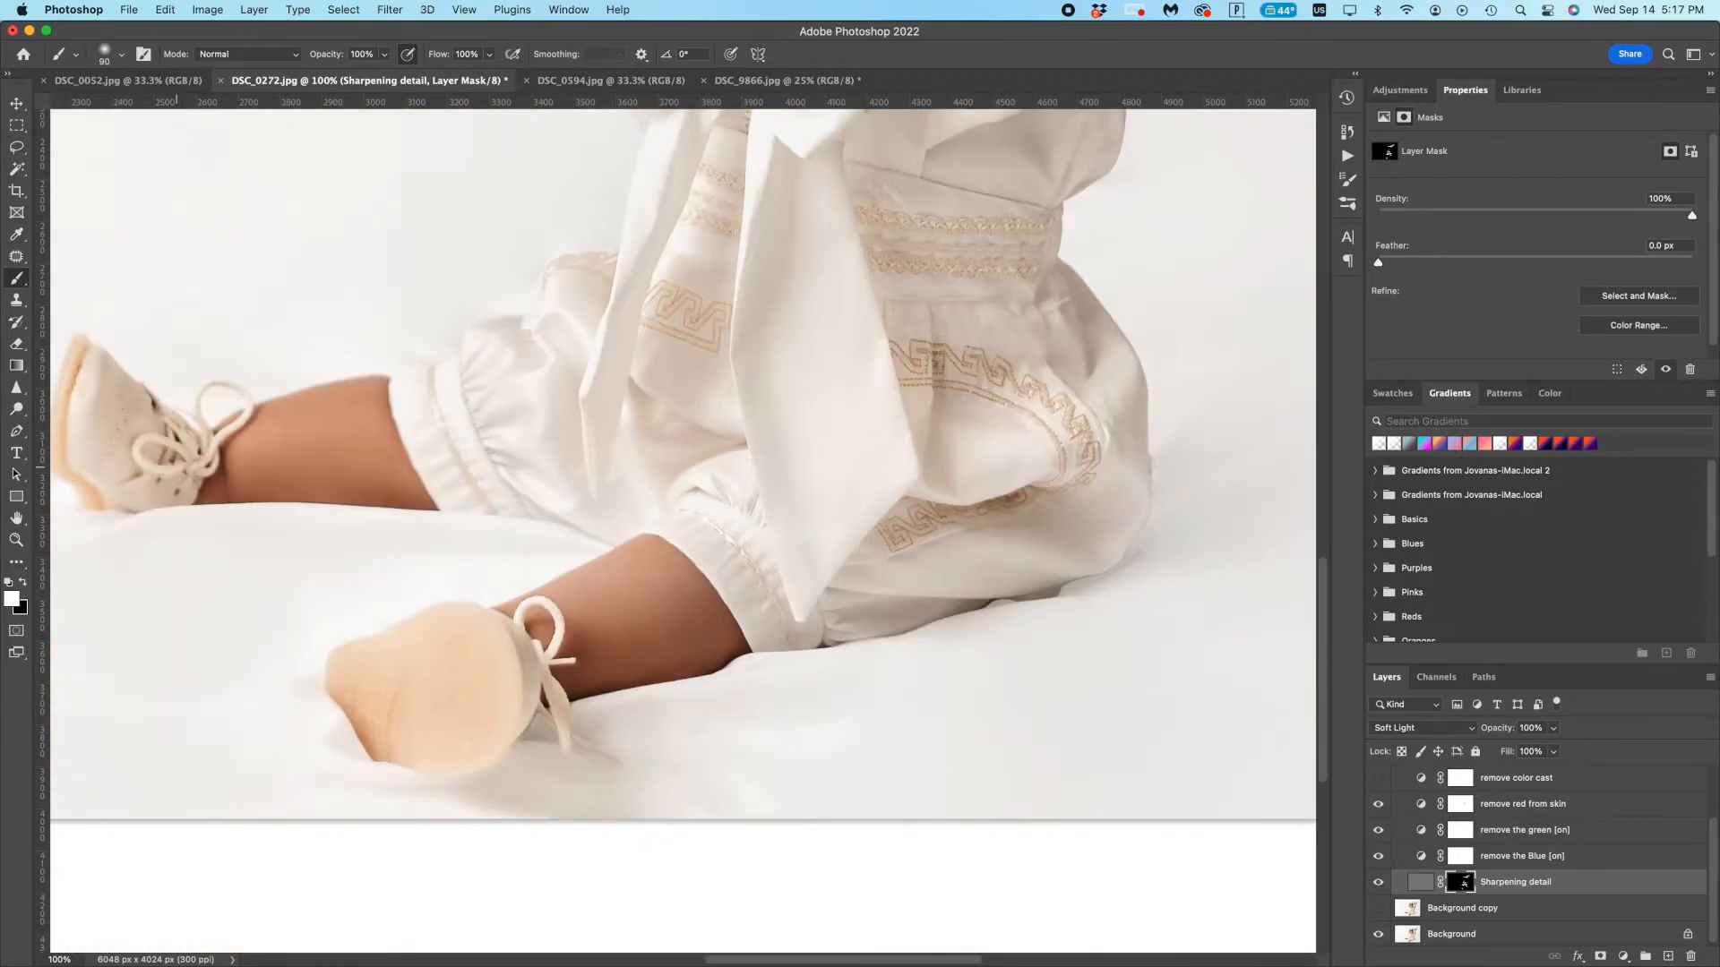
pyautogui.hscroll(3, 333, 751)
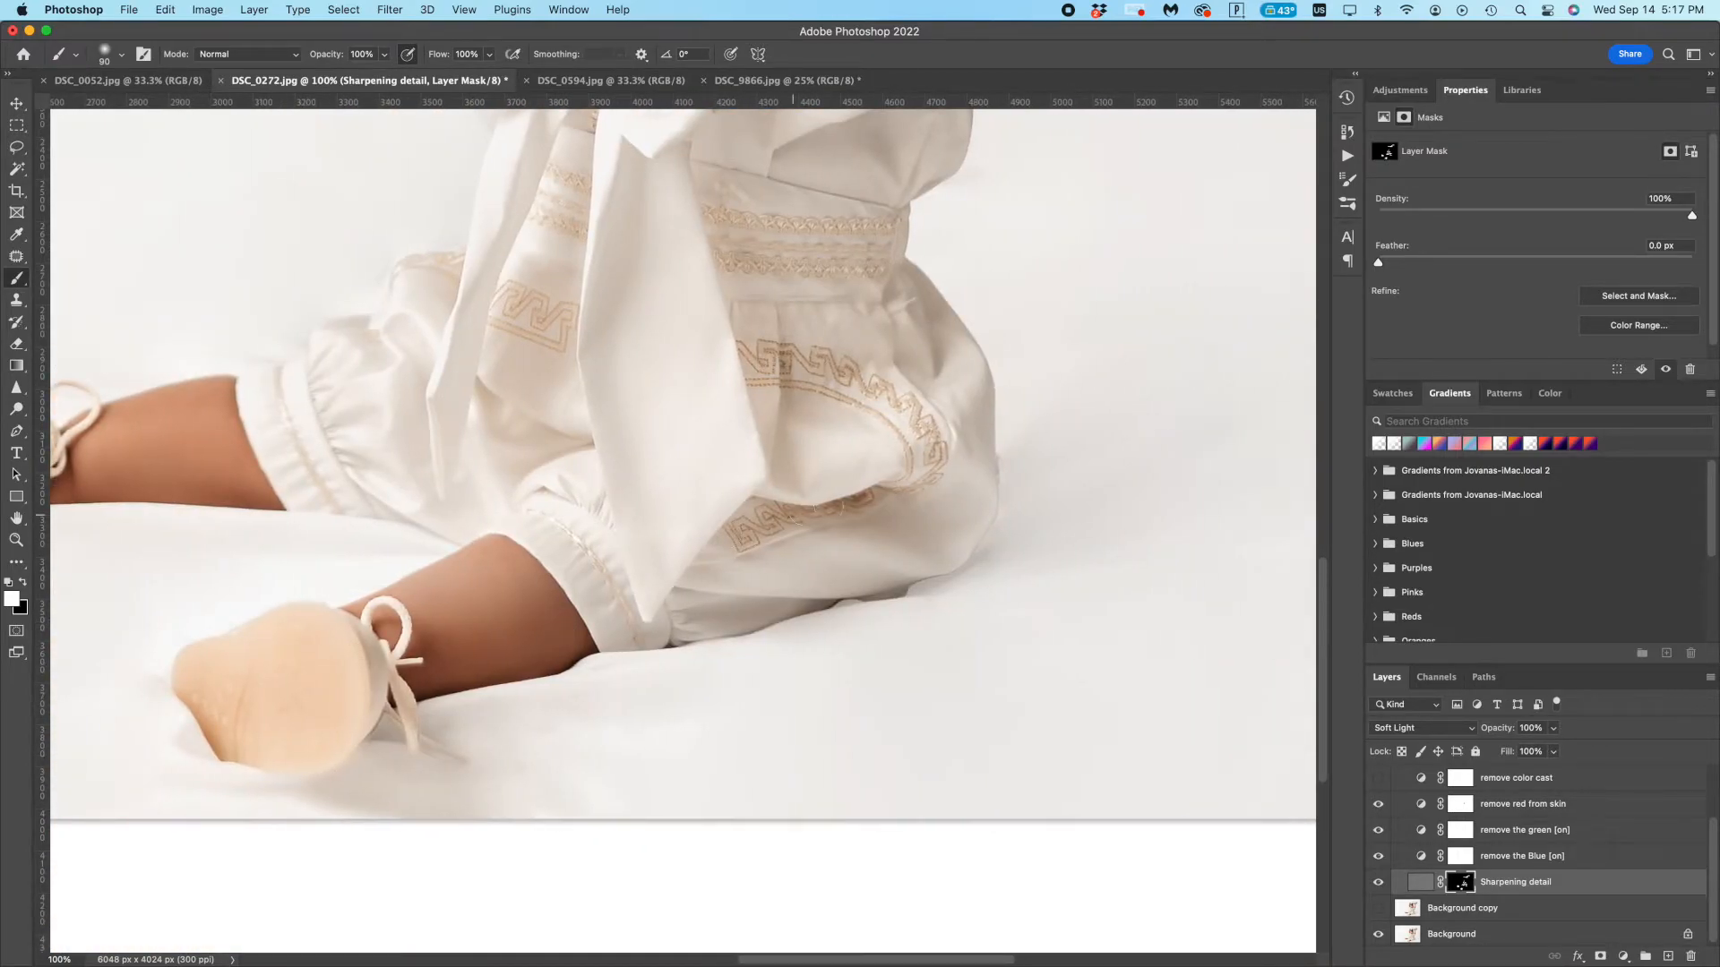
pyautogui.hscroll(5, 328, 515)
pyautogui.scroll(4, 328, 515)
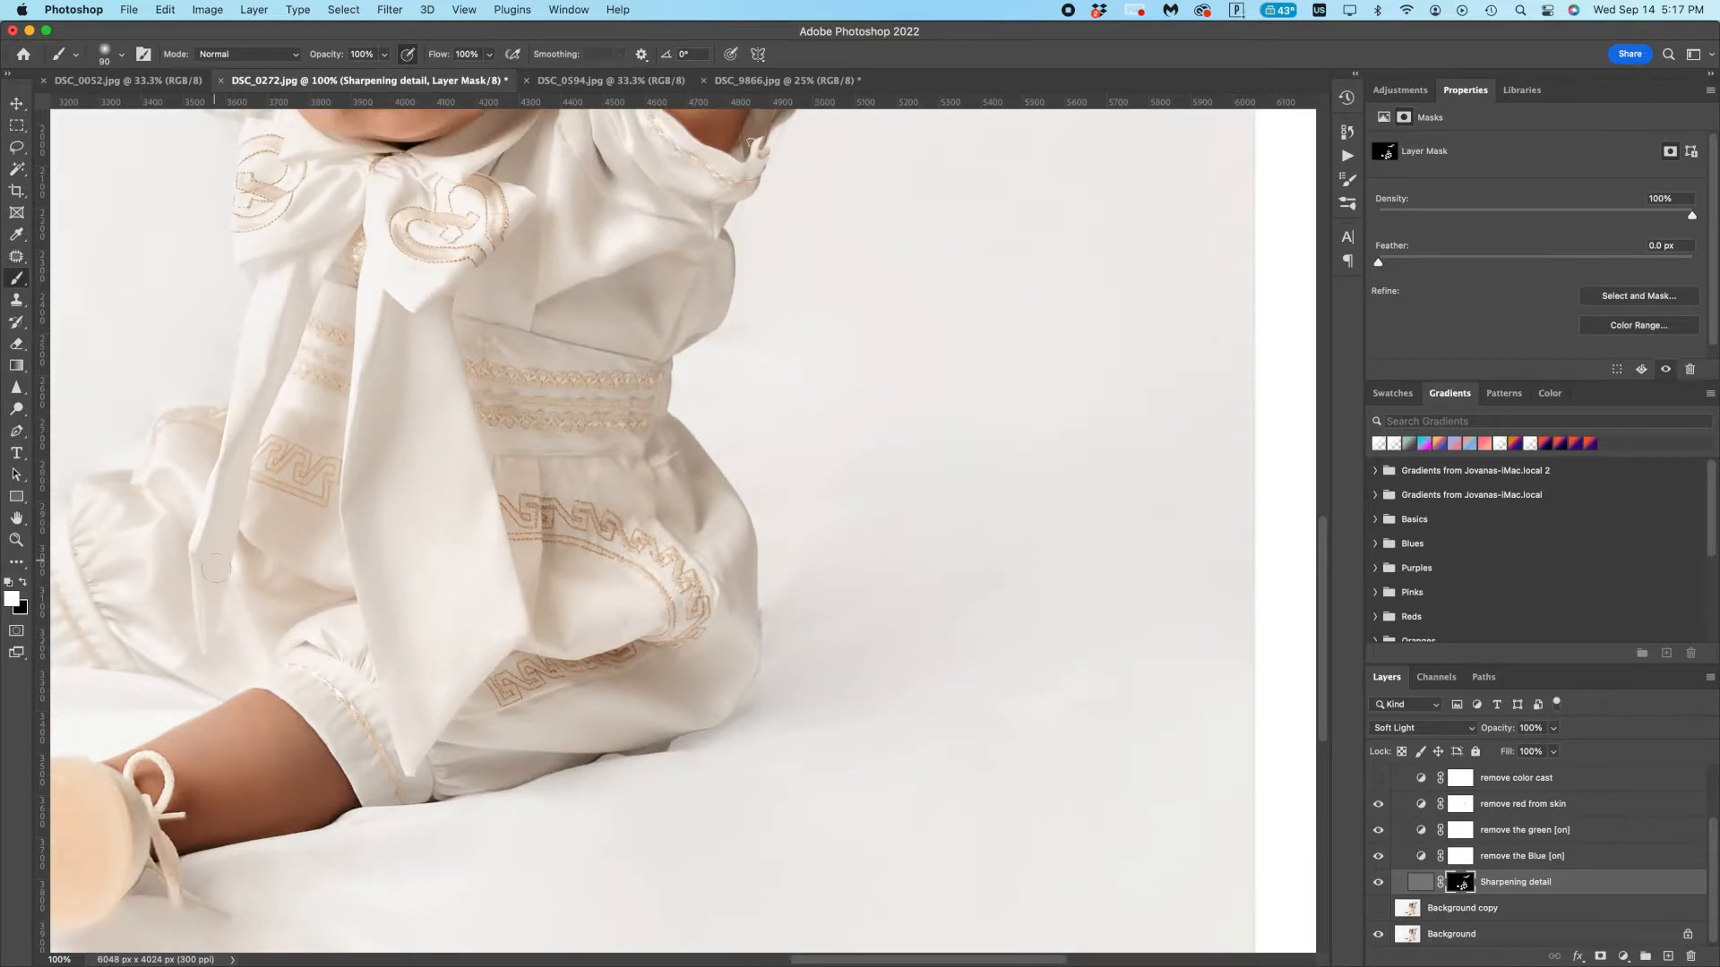
pyautogui.scroll(4, 260, 479)
pyautogui.hscroll(-3, 681, 530)
pyautogui.scroll(4, 681, 530)
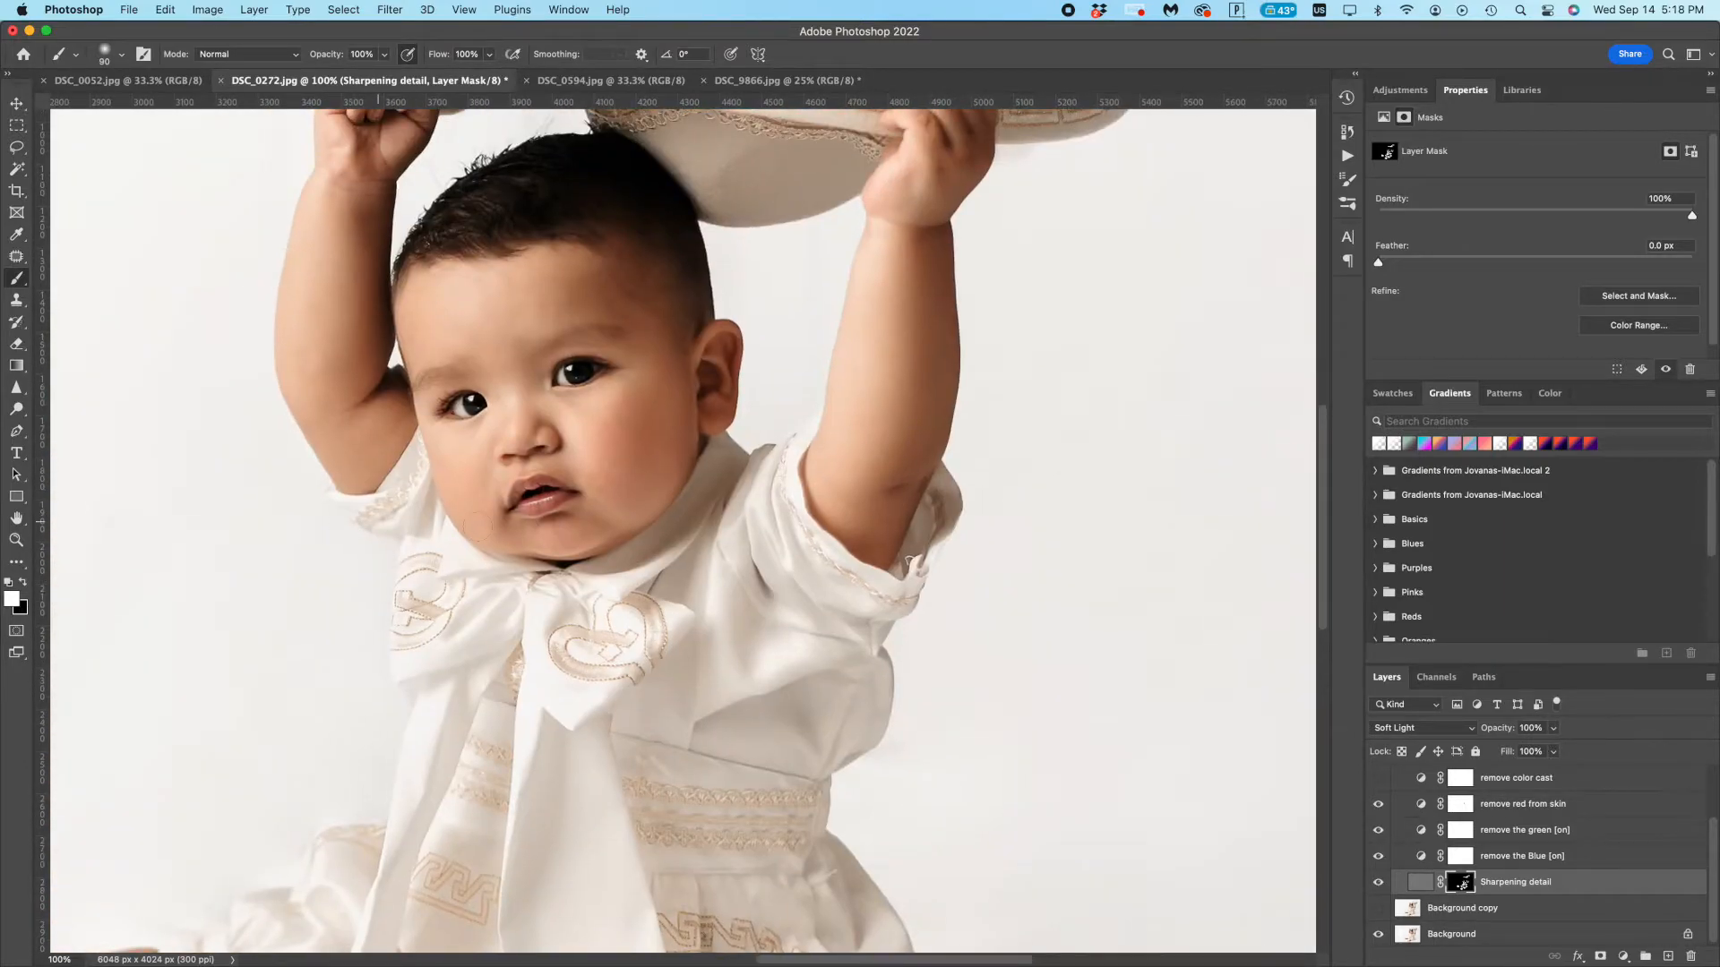
pyautogui.press('x')
pyautogui.press('super+minus')
pyautogui.press('super+minus')
pyautogui.press('super+minus')
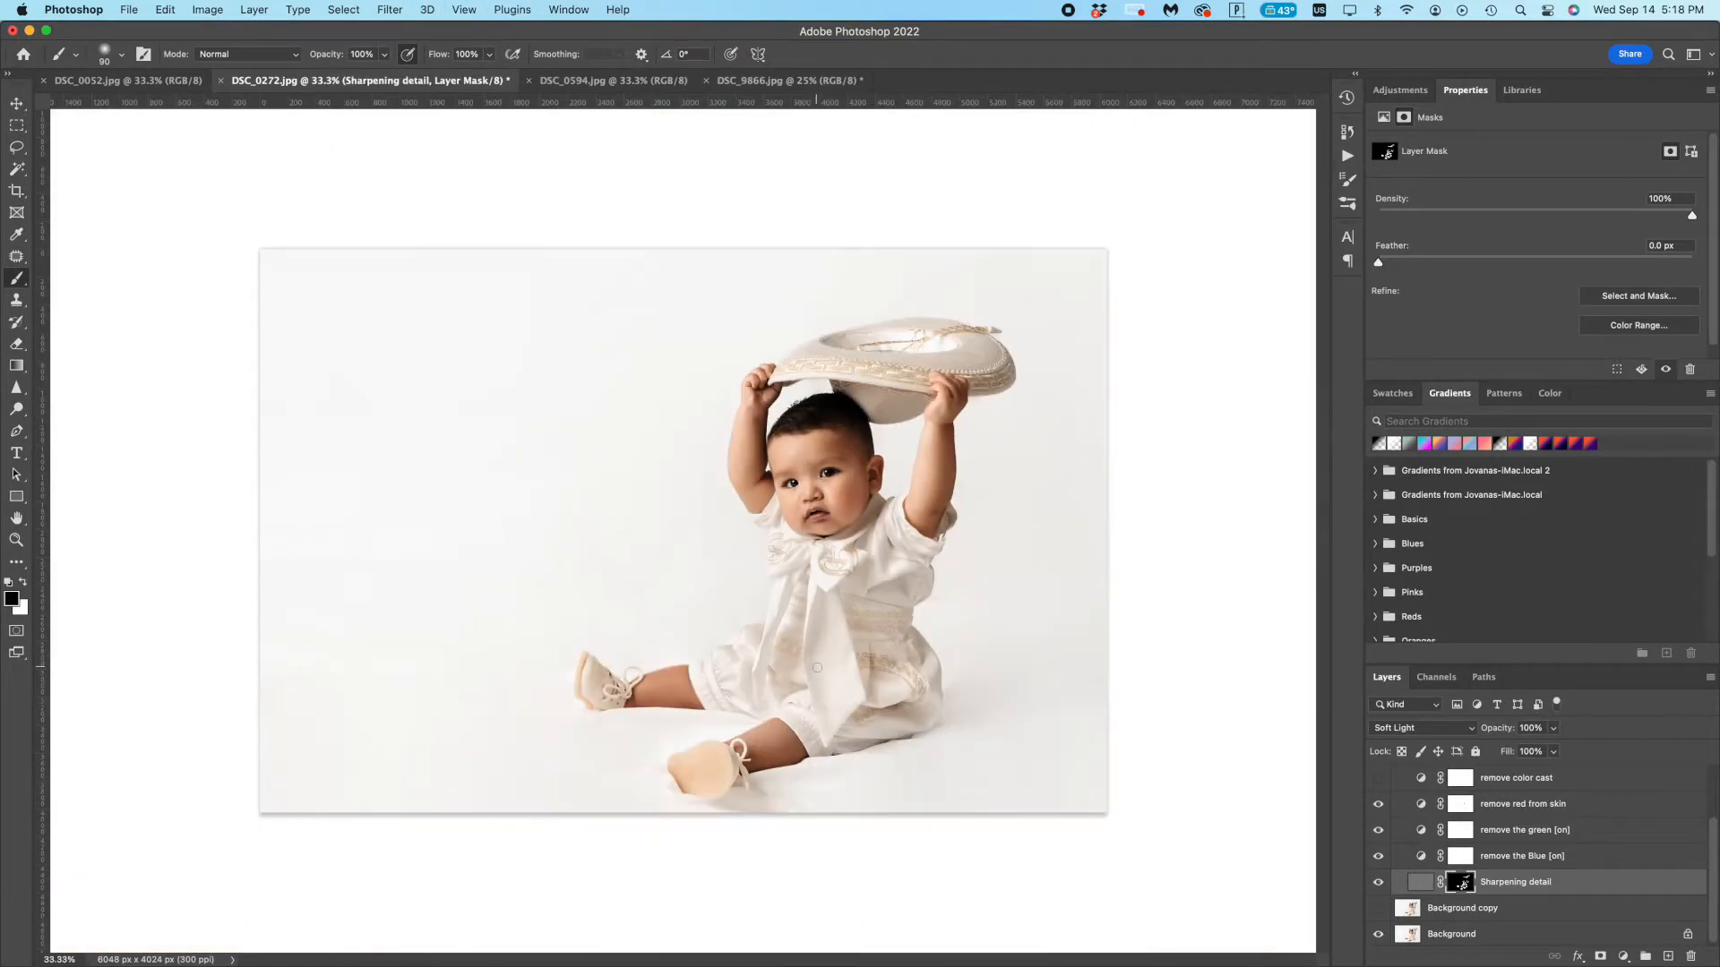
# - Compare the photo with and without the remove color cast adjustment
pyautogui.scroll(2, 1384, 897)
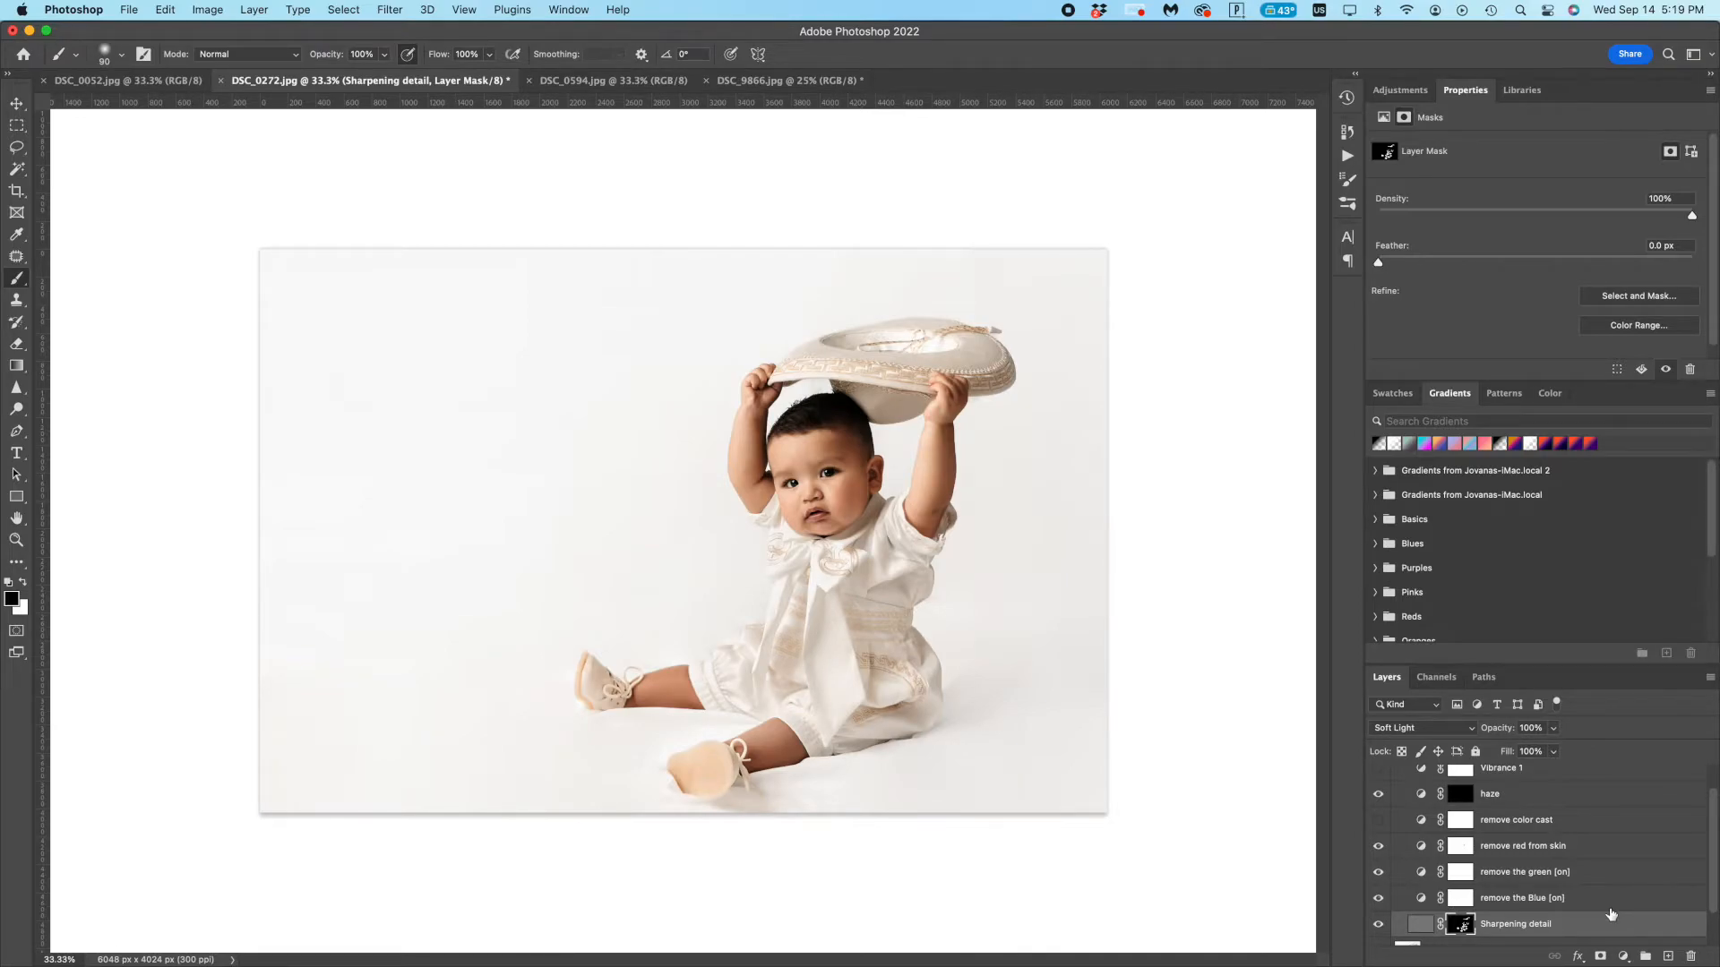
pyautogui.scroll(-2, 1615, 913)
pyautogui.scroll(3, 1603, 909)
pyautogui.click(1377, 852)
pyautogui.click(1378, 851)
# - Flatten the newborn baby edit group and hidden layers into the Background, and take a history snapshot
pyautogui.click(1397, 776)
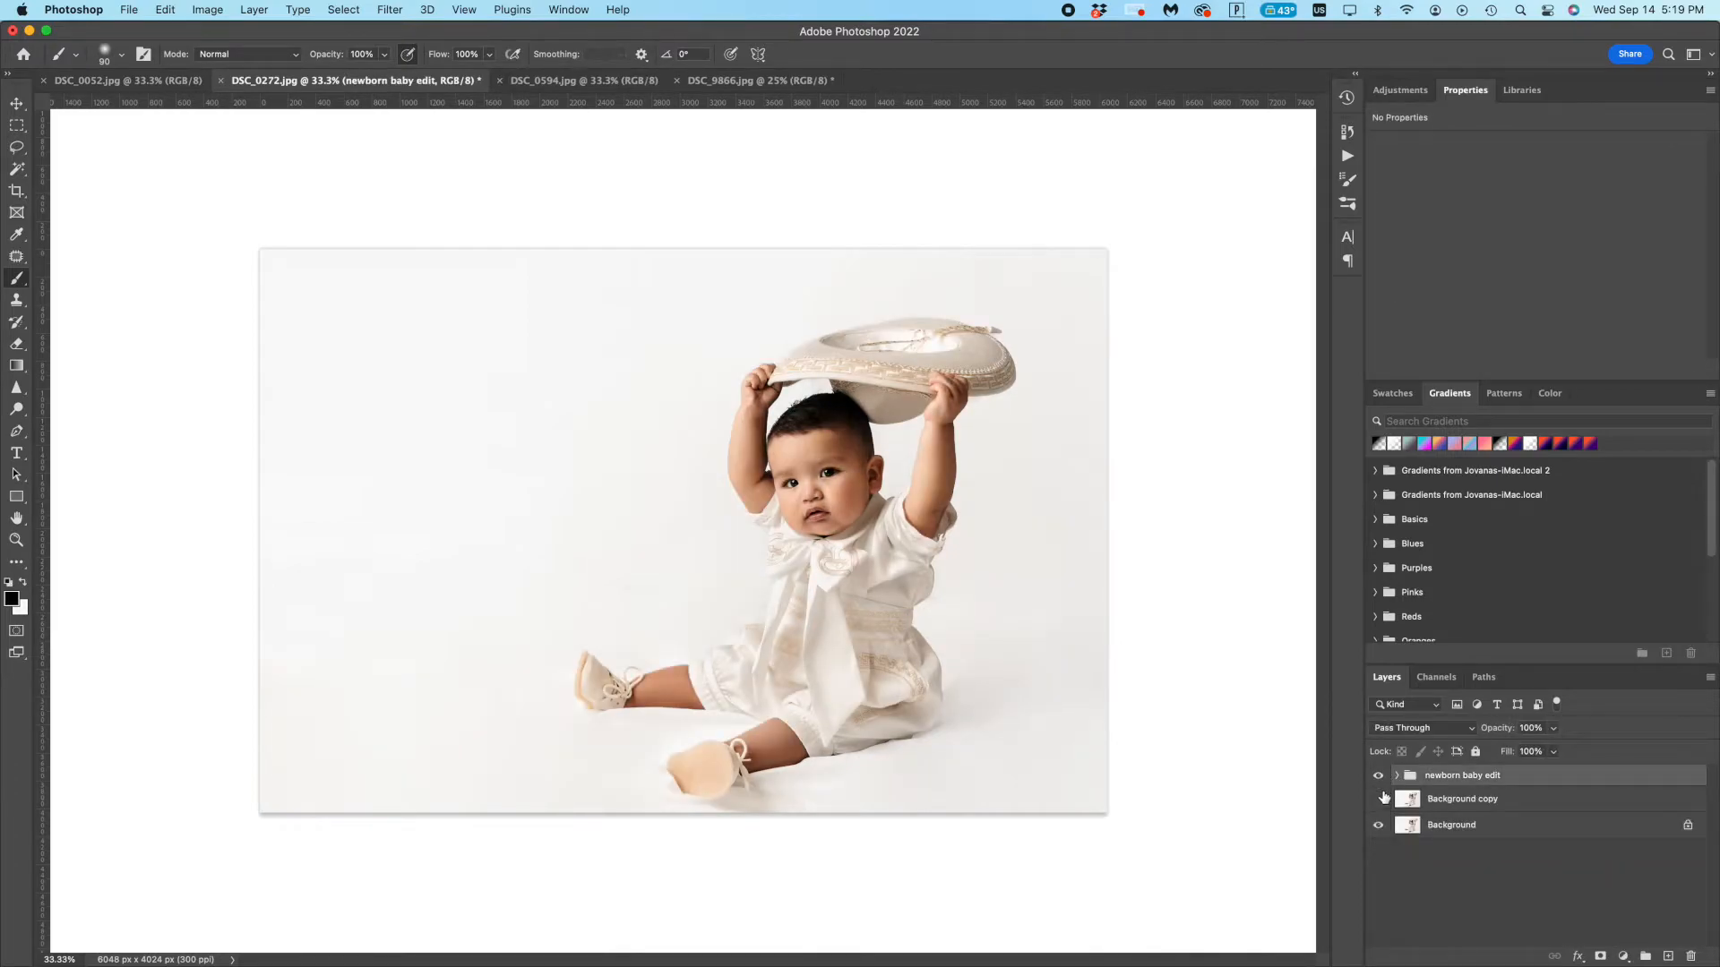
pyautogui.rightClick(1479, 826)
pyautogui.click(1555, 907)
pyautogui.press('Return')
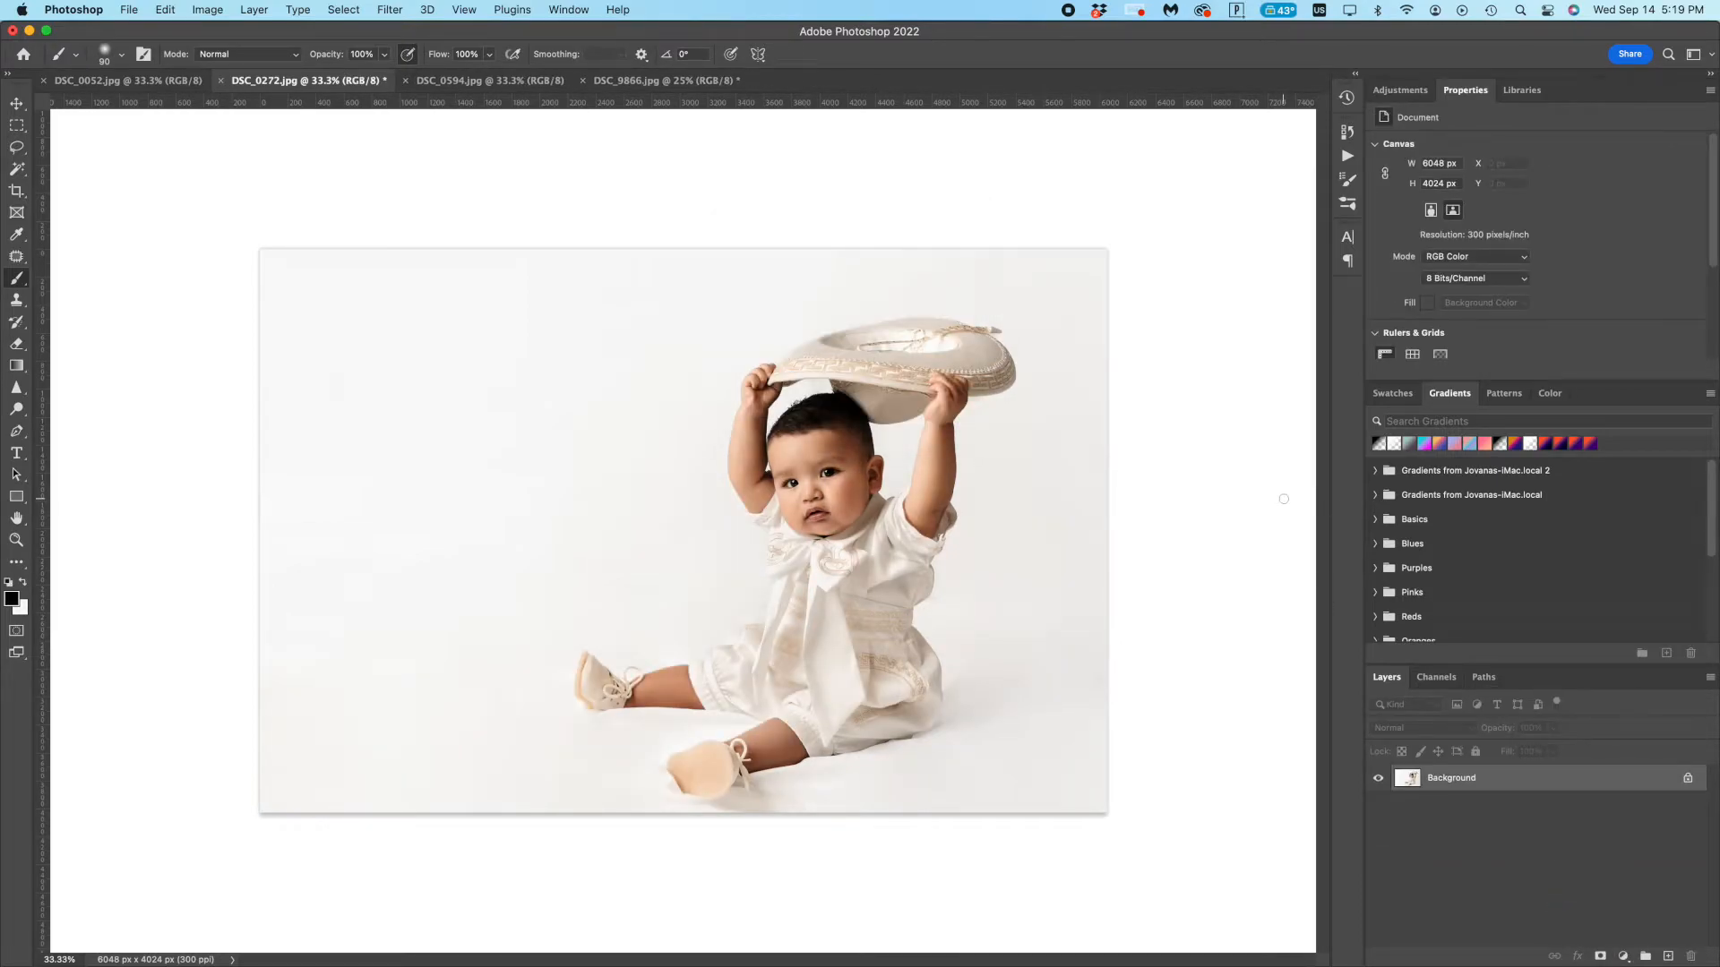
pyautogui.press('super+minus')
pyautogui.click(1350, 156)
pyautogui.click(1347, 132)
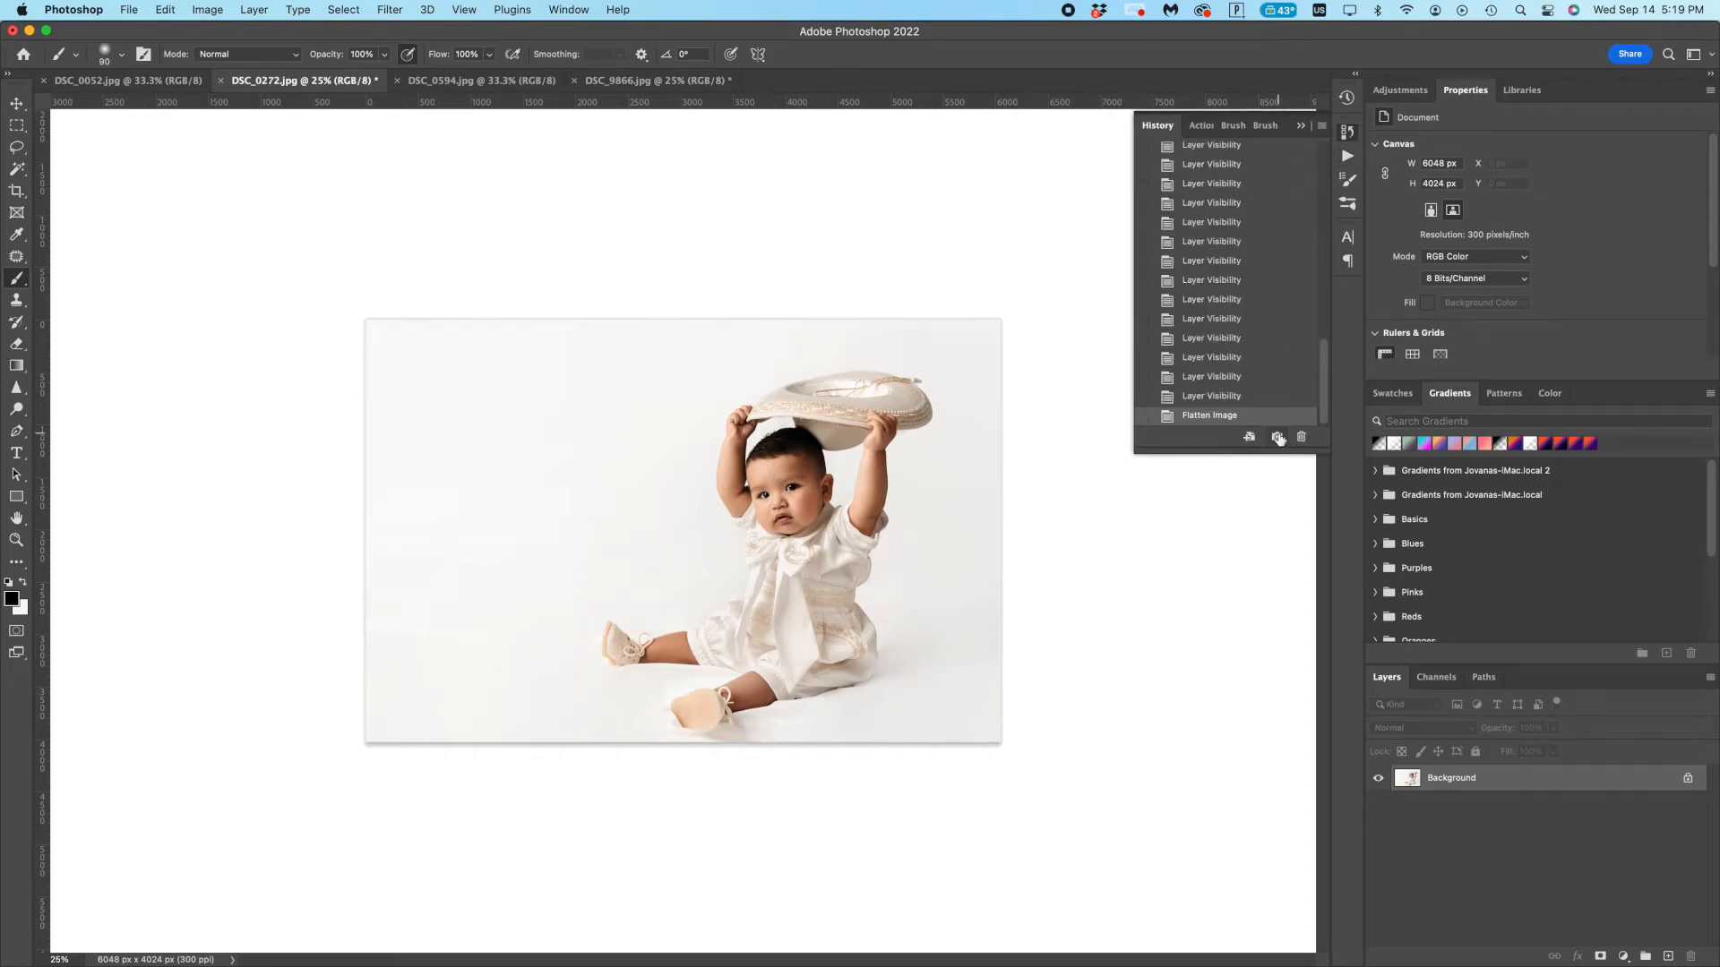
pyautogui.click(1277, 438)
# - Compare the opened original with Snapshot 6, and save and close DSC_0272.jpg
pyautogui.click(1235, 154)
pyautogui.click(1239, 291)
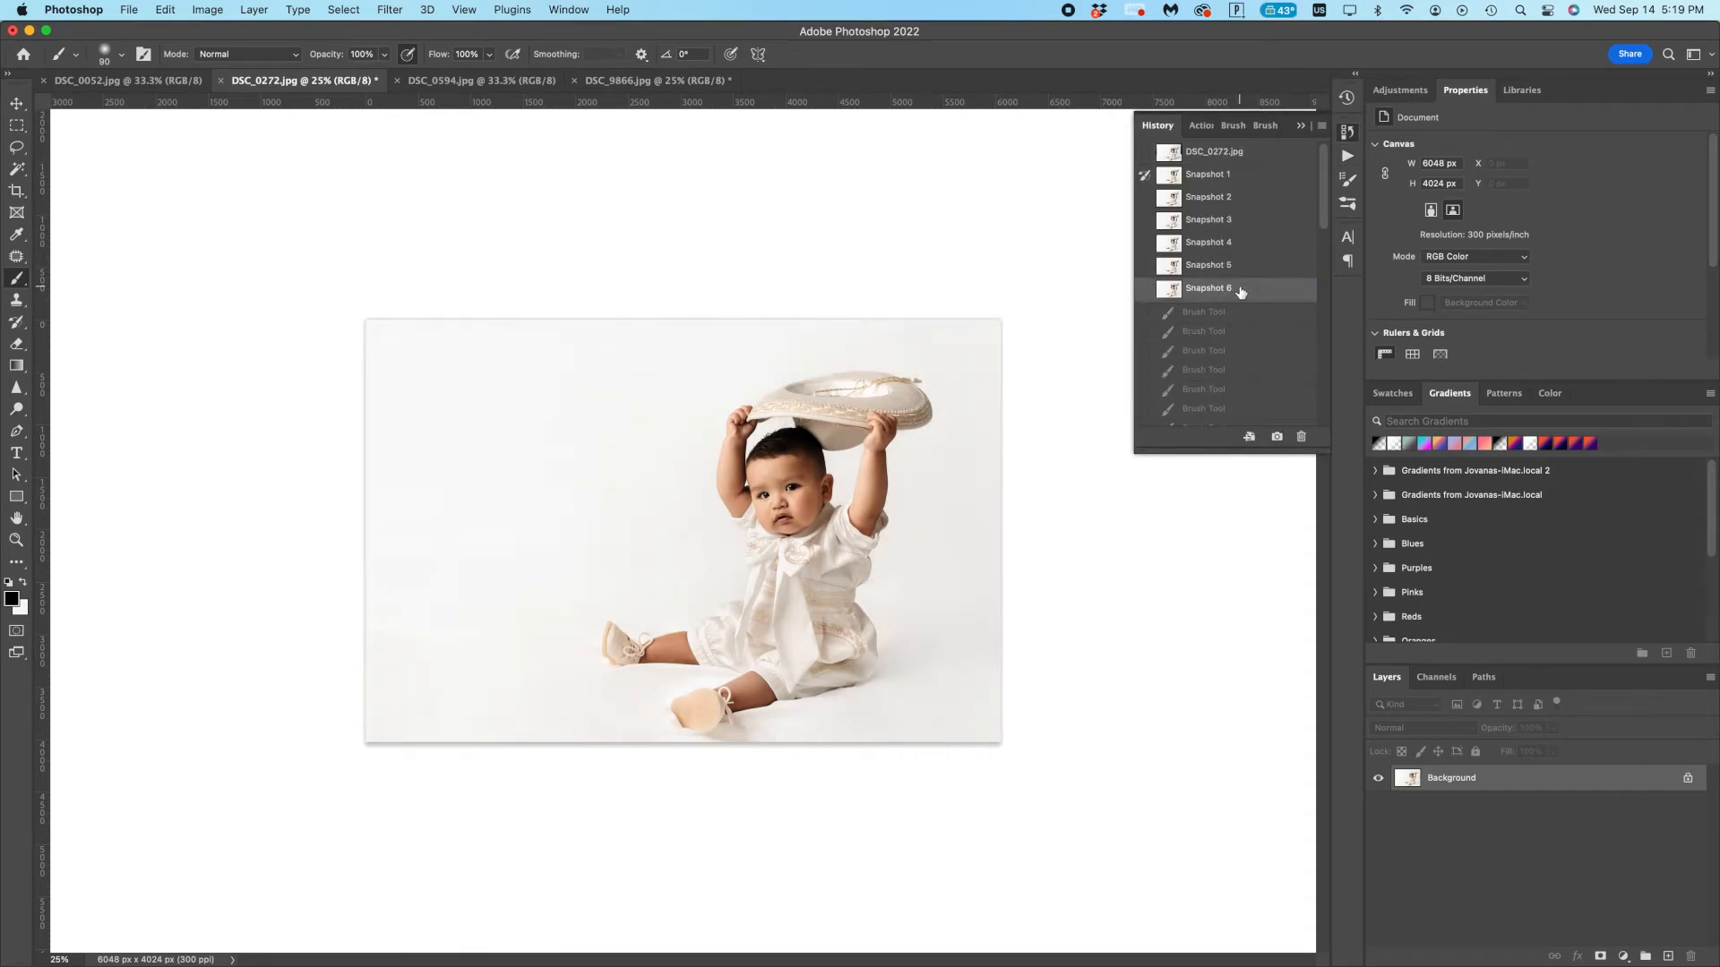
pyautogui.press('super+s')
pyautogui.click(221, 80)
# - Patch three flawed areas of the white backdrop in DSC_0594.jpg
pyautogui.scroll(3, 588, 358)
pyautogui.press('j')
pyautogui.moveTo(587, 171)
pyautogui.mouseDown()
pyautogui.moveTo(568, 317)
pyautogui.moveTo(452, 481)
pyautogui.moveTo(422, 170)
pyautogui.mouseUp()
pyautogui.moveTo(519, 295); pyautogui.dragTo(479, 295)
pyautogui.press('super+d')
pyautogui.moveTo(423, 171)
pyautogui.mouseDown()
pyautogui.moveTo(528, 320)
pyautogui.moveTo(488, 170)
pyautogui.mouseUp()
pyautogui.press('super+d')
pyautogui.moveTo(471, 303)
pyautogui.mouseDown()
pyautogui.moveTo(508, 301)
pyautogui.moveTo(537, 403)
pyautogui.mouseUp()
pyautogui.moveTo(555, 385); pyautogui.dragTo(529, 381)
pyautogui.press('super+d')
# - Run the vida action on DSC_0594.jpg to add the newborn baby edit layers
pyautogui.scroll(-3, 529, 382)
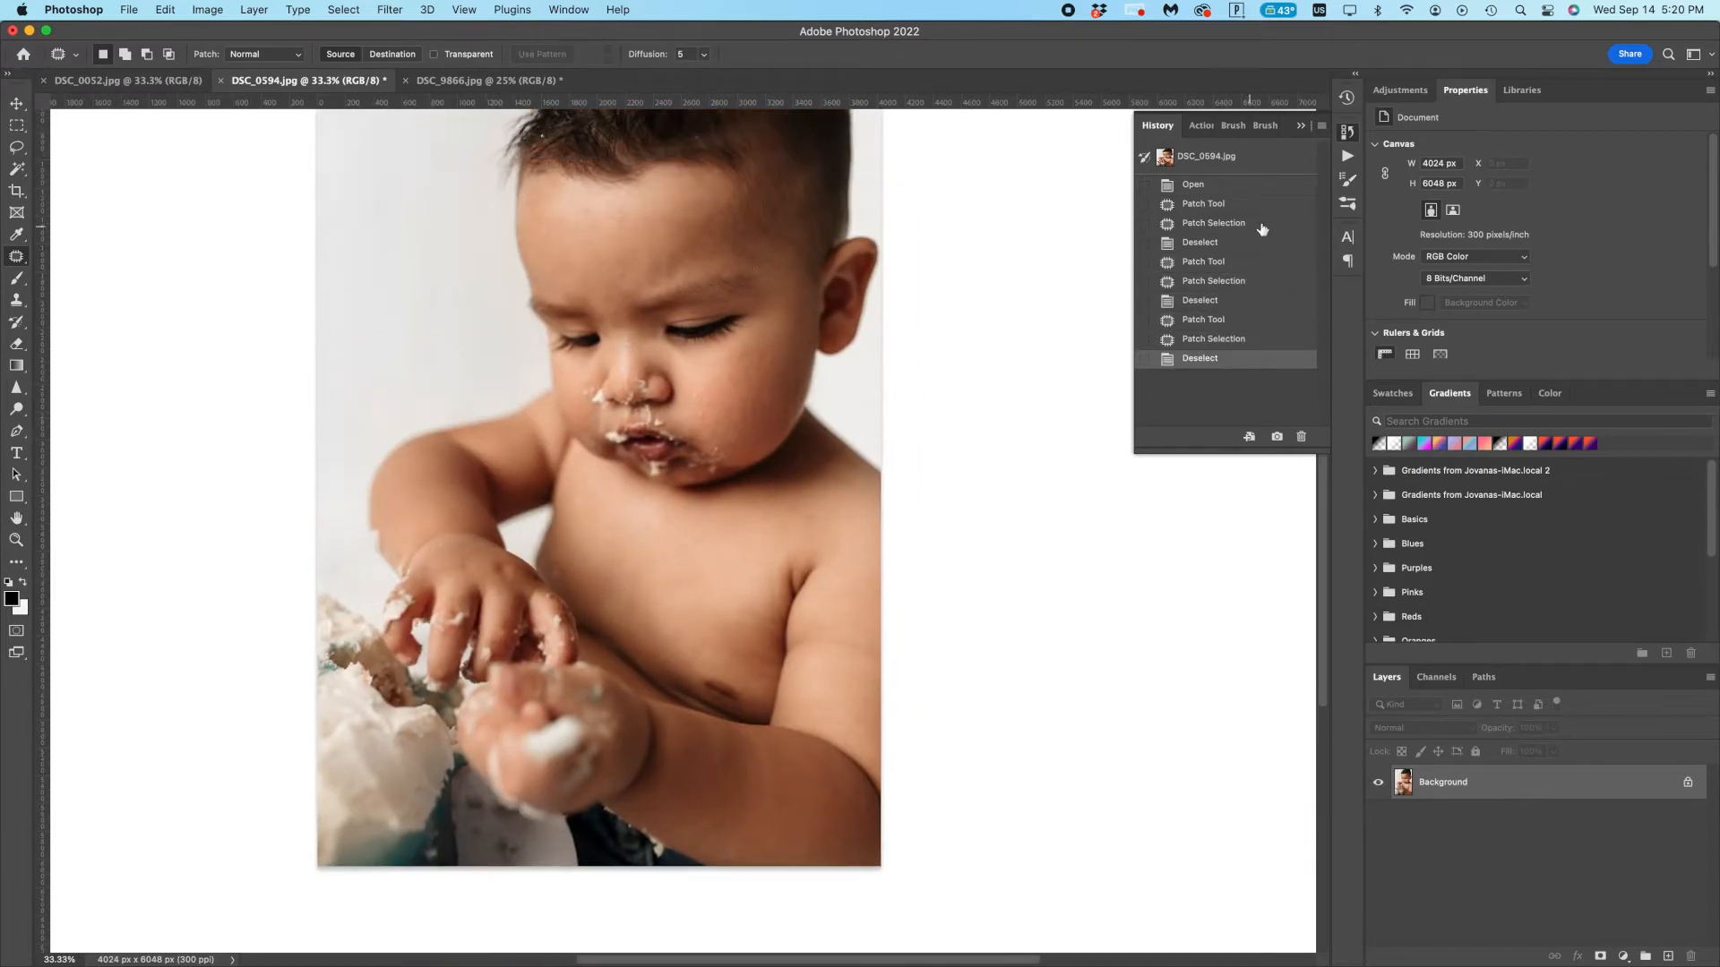
pyautogui.click(1200, 125)
pyautogui.moveTo(1013, 250); pyautogui.dragTo(1133, 259)
pyautogui.scroll(-3, 1284, 274)
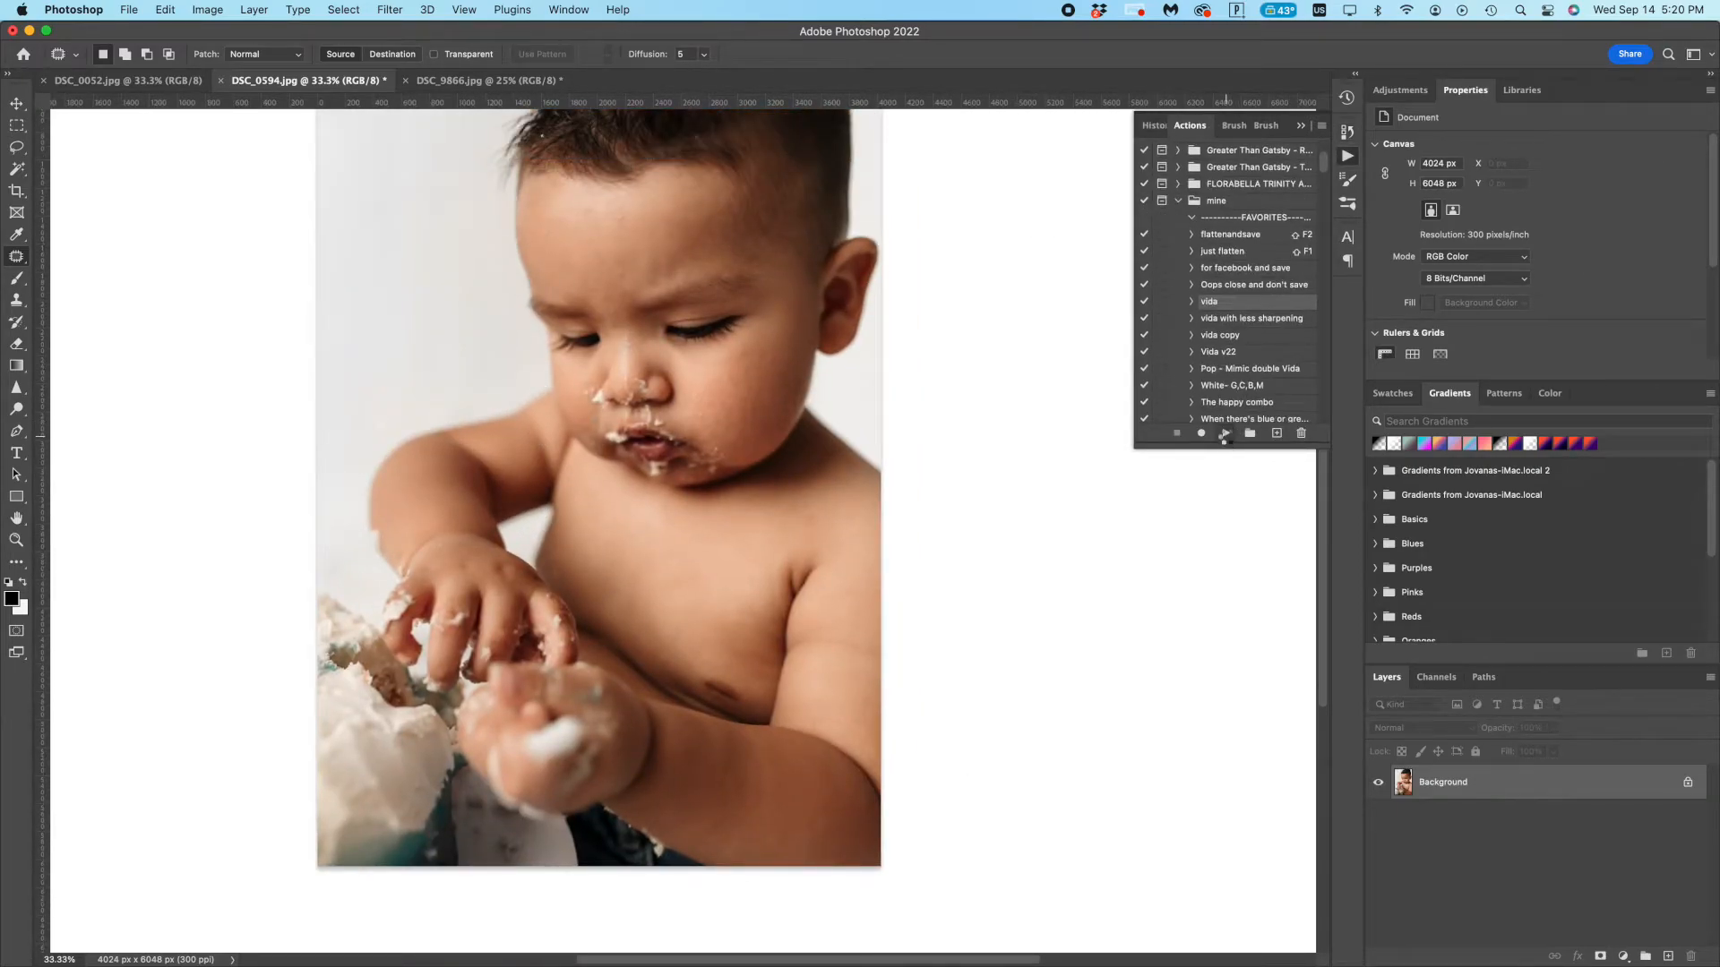
pyautogui.click(1229, 434)
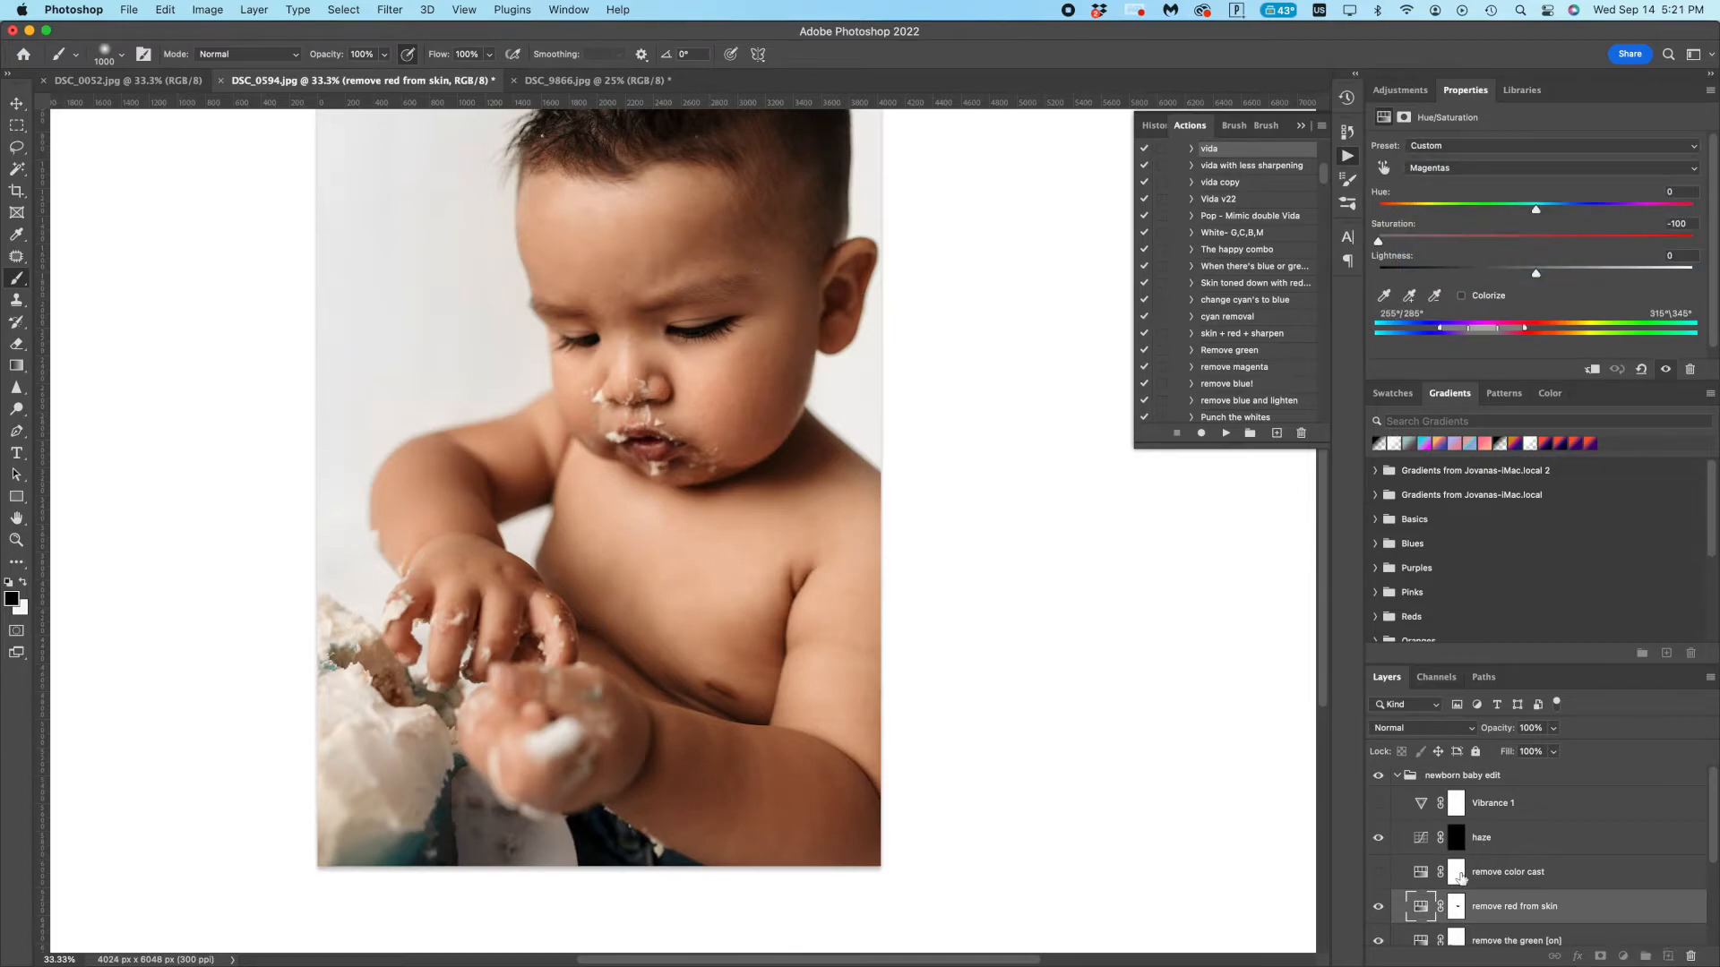
# - Mask the baby out of the remove color cast layer so it affects the backdrop, refining the mask with a 30% opacity brush
pyautogui.press('w')
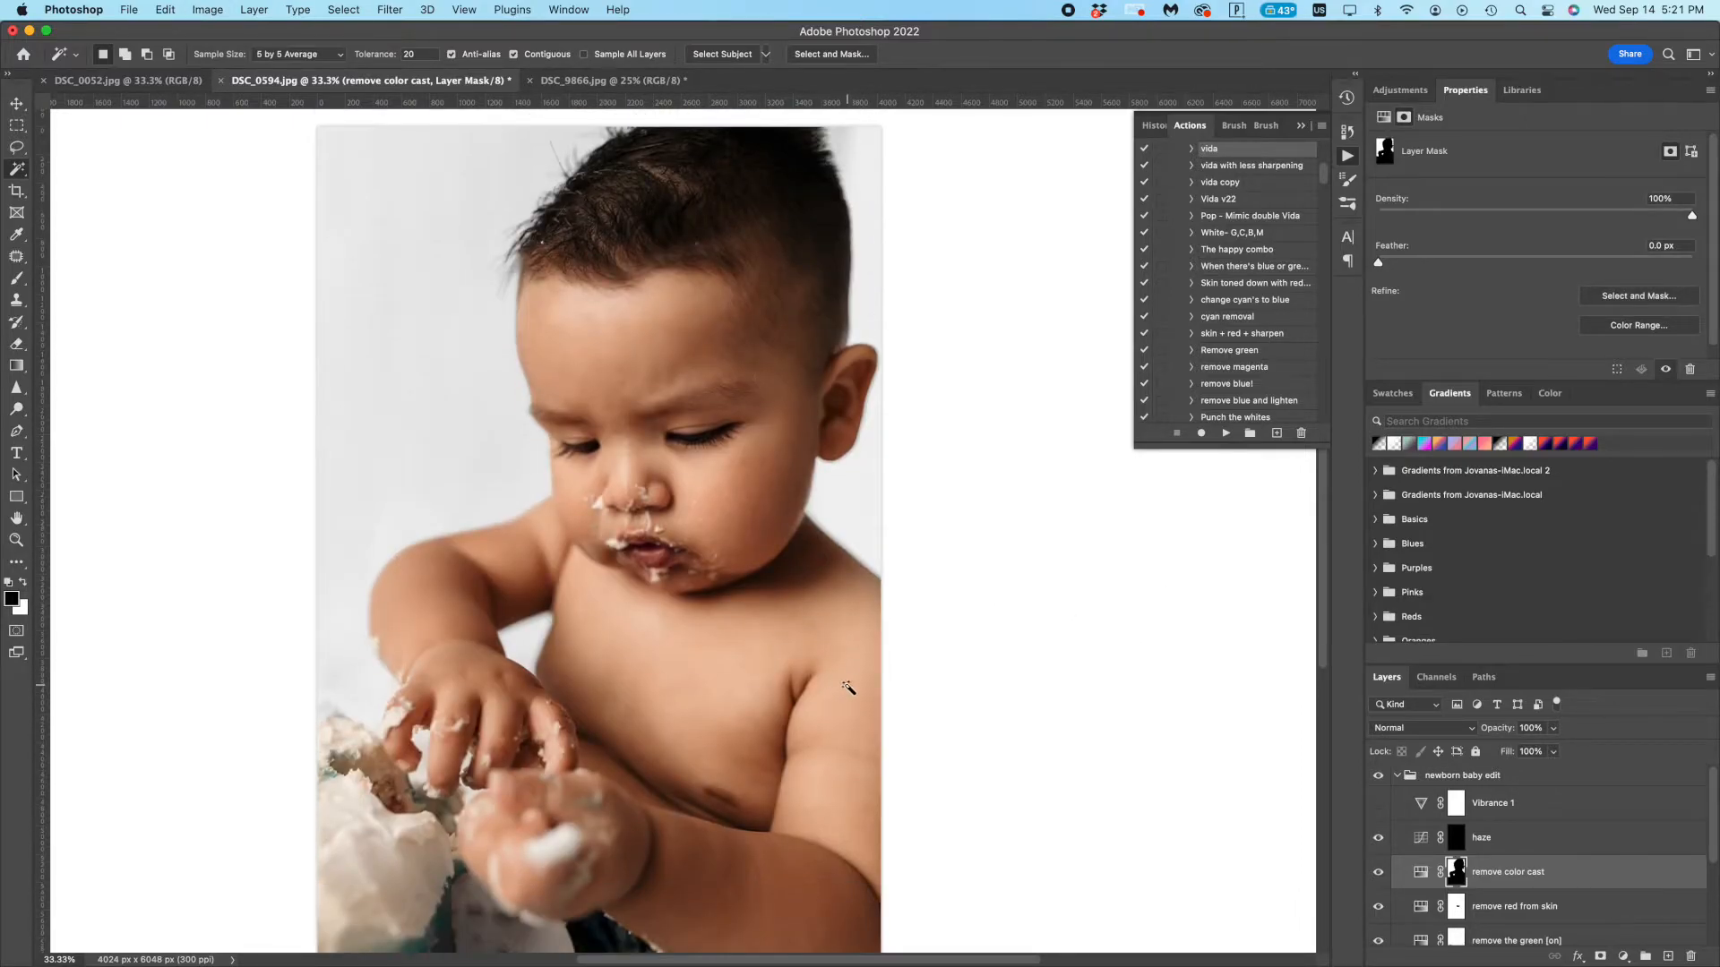
pyautogui.press('b')
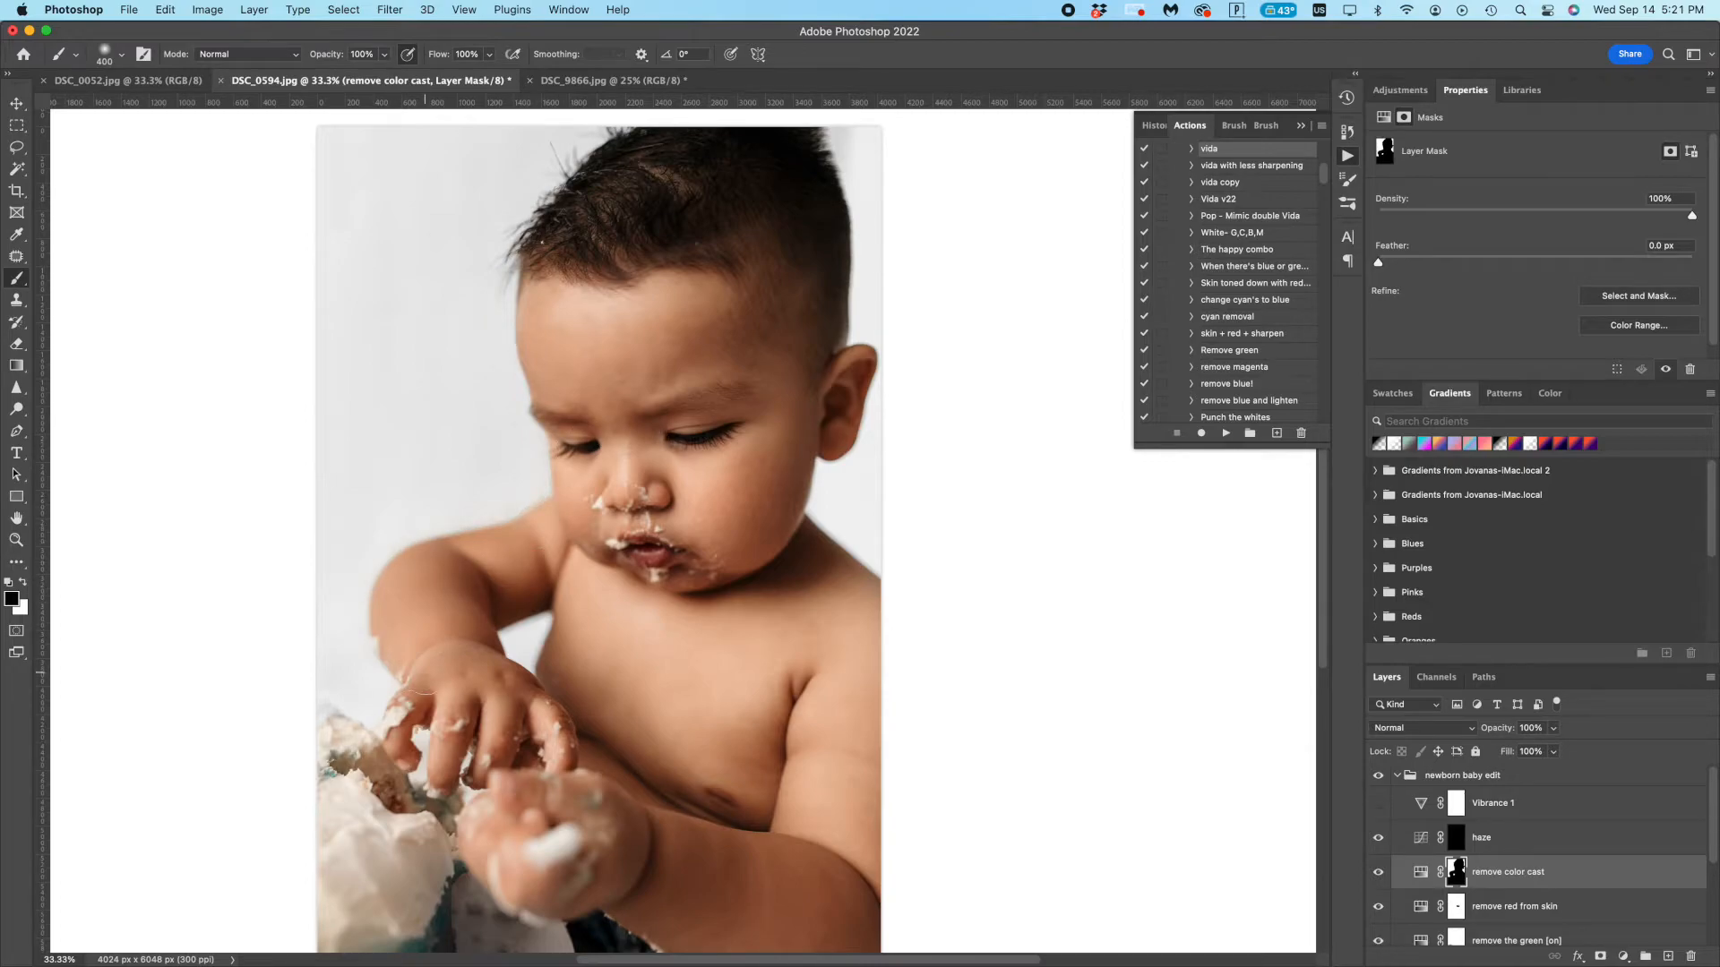
pyautogui.scroll(-3, 412, 743)
pyautogui.press('x')
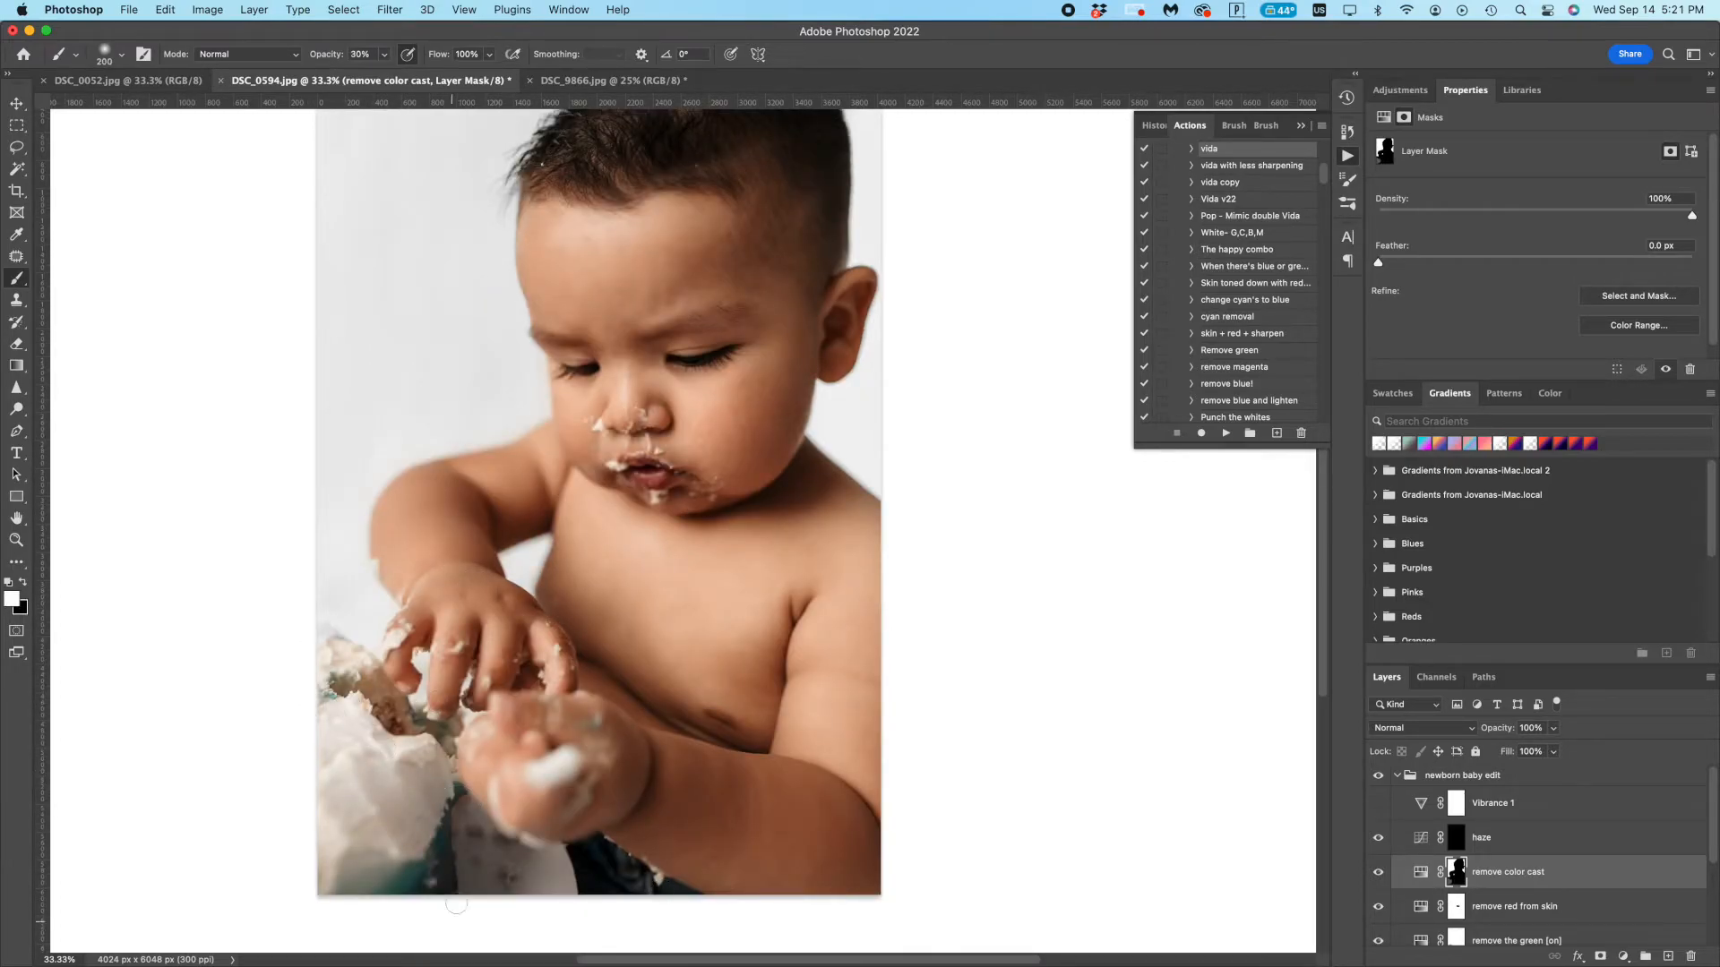
pyautogui.scroll(2, 573, 761)
pyautogui.press('super+minus')
pyautogui.press('super+minus')
pyautogui.press('super+minus')
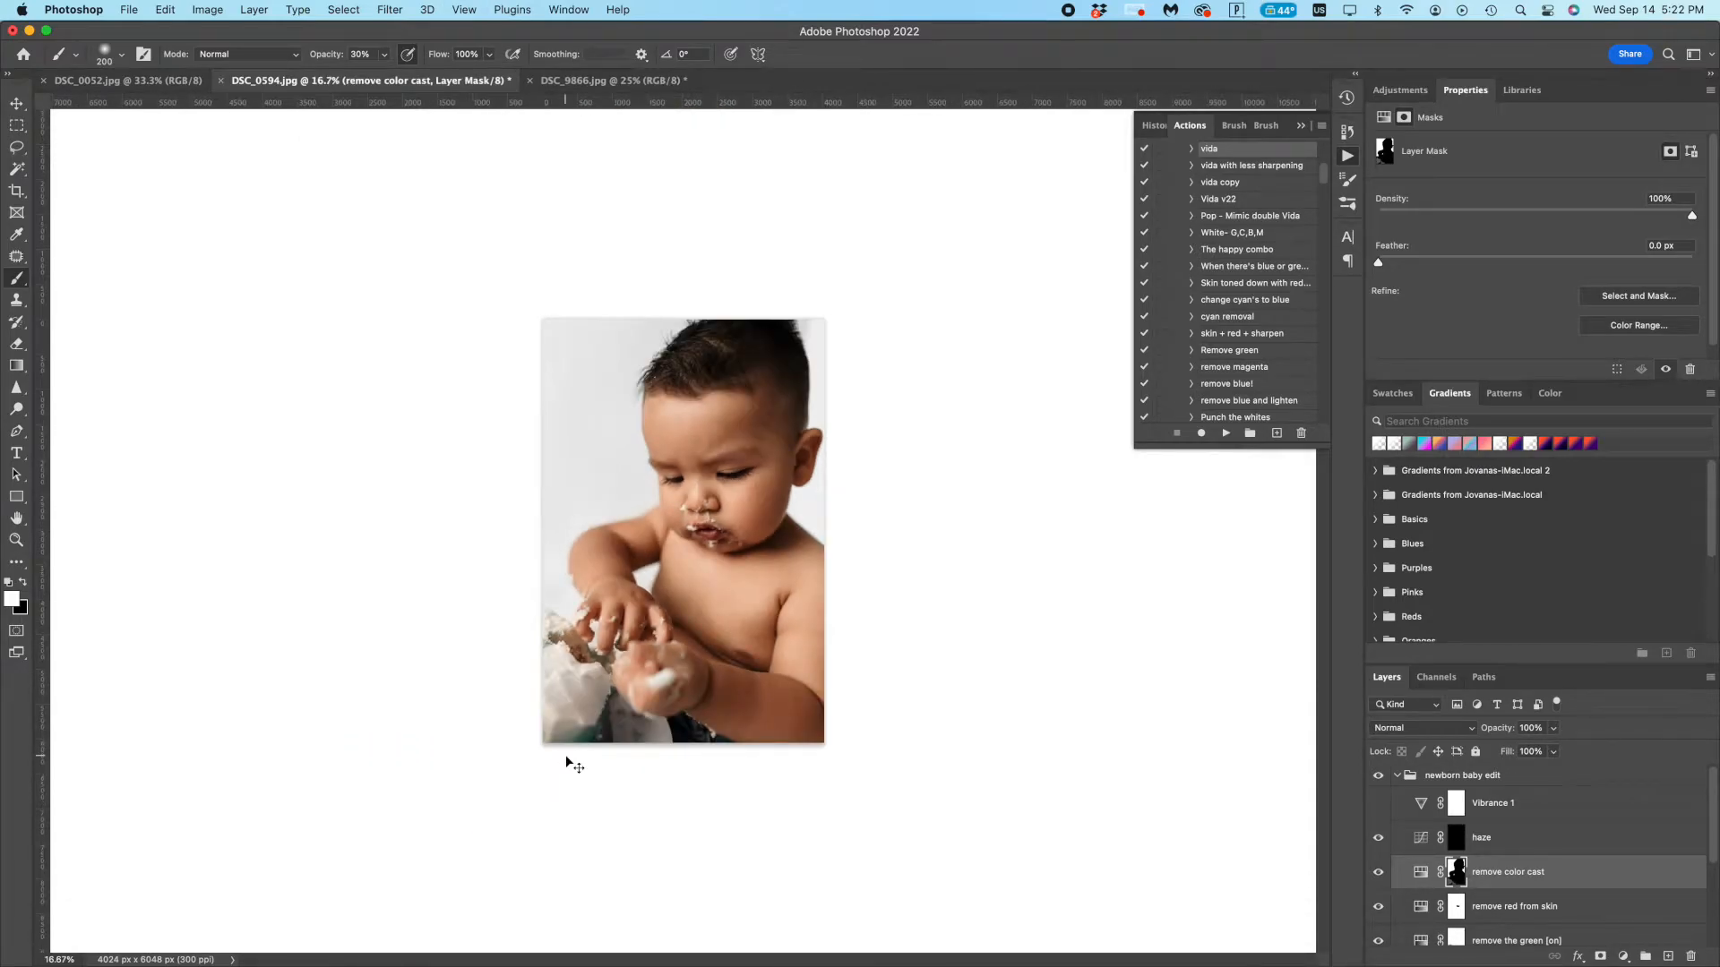
# - Add a Levels adjustment layer above the newborn baby edit group and set its white input level to 243
pyautogui.click(1396, 775)
pyautogui.click(1400, 90)
pyautogui.click(1442, 137)
pyautogui.moveTo(1654, 269); pyautogui.dragTo(1542, 277)
pyautogui.press('super+equal')
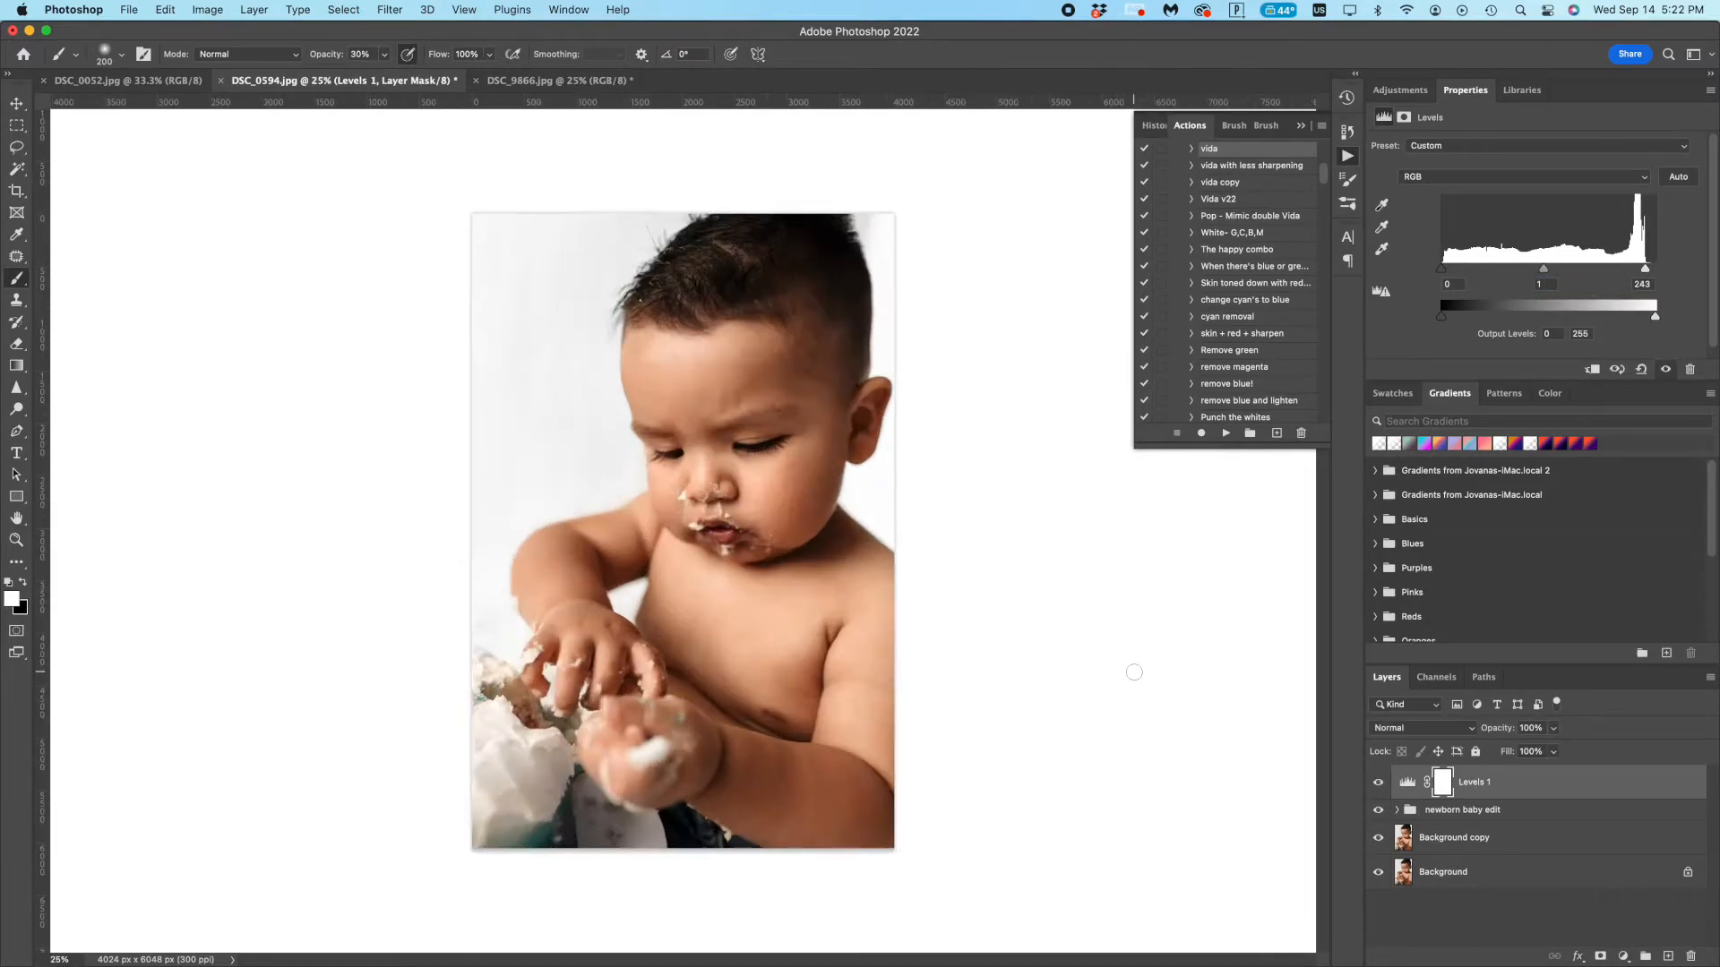
# - Move the Levels 1 layer below the newborn baby edit group and apply automatic levels
pyautogui.moveTo(1457, 800); pyautogui.dragTo(1482, 833)
pyautogui.click(1380, 803)
pyautogui.click(1380, 803)
pyautogui.click(1677, 177)
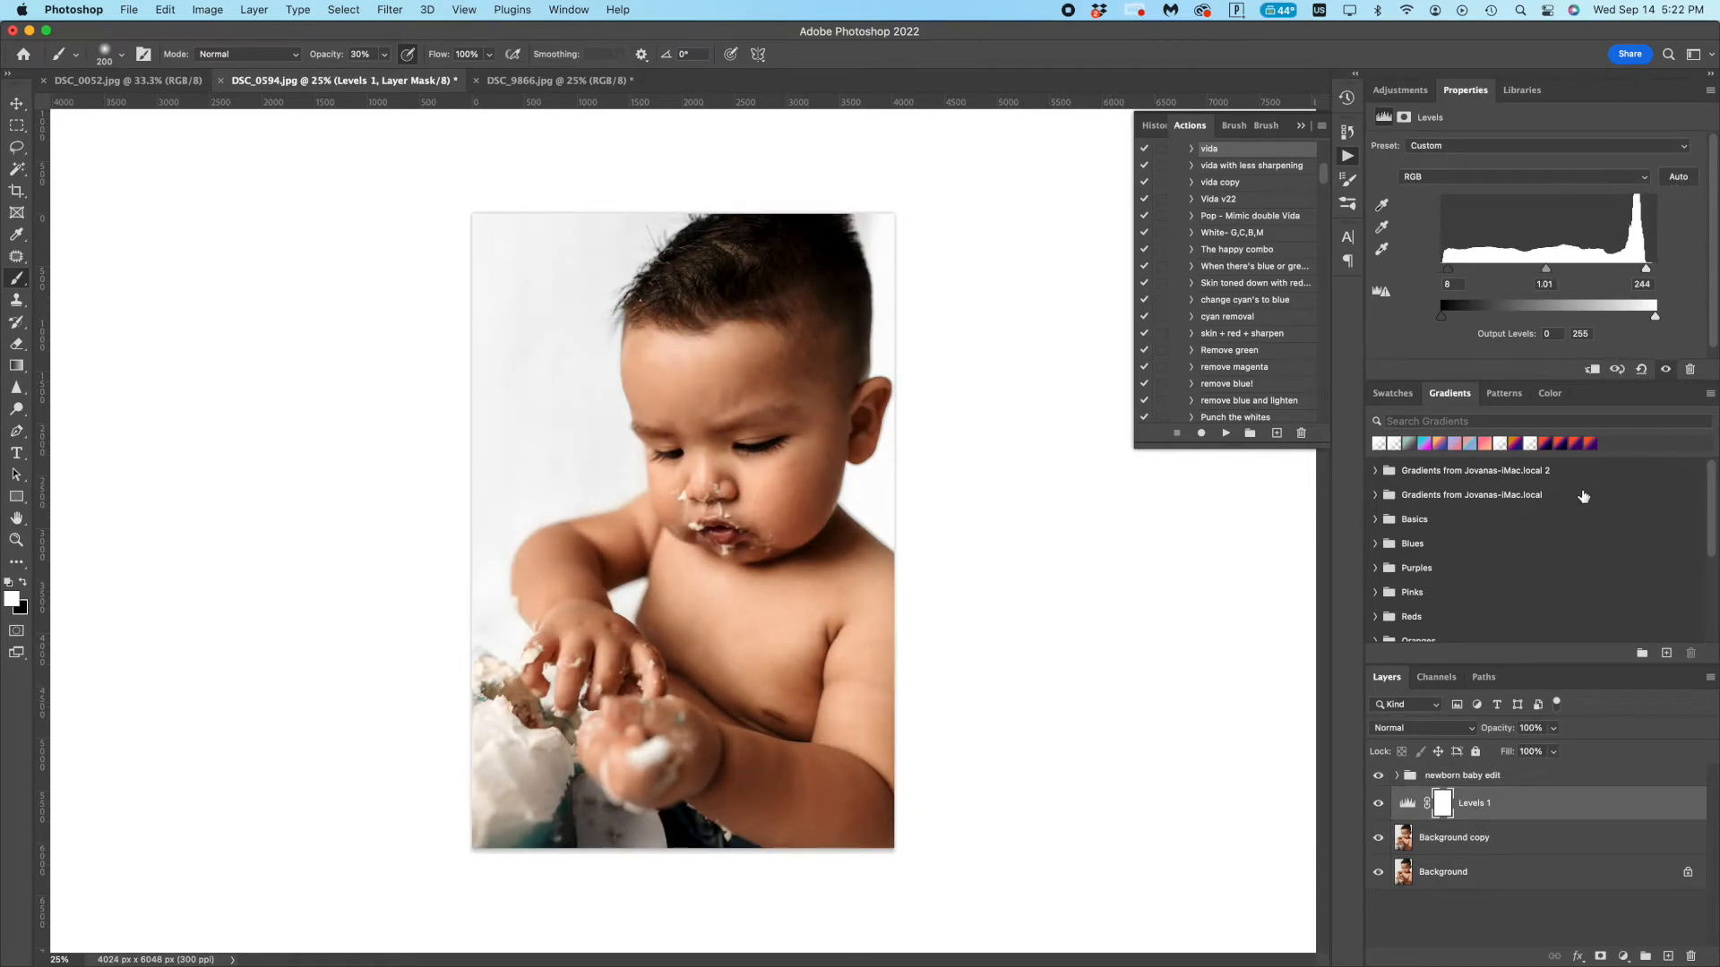
# - Set the Levels 1 black input to 1 and layer opacity to 84%, comparing the photo with and without the layer
pyautogui.click(1379, 804)
pyautogui.click(1379, 803)
pyautogui.click(1379, 803)
pyautogui.click(1379, 803)
pyautogui.click(1378, 804)
pyautogui.click(1378, 804)
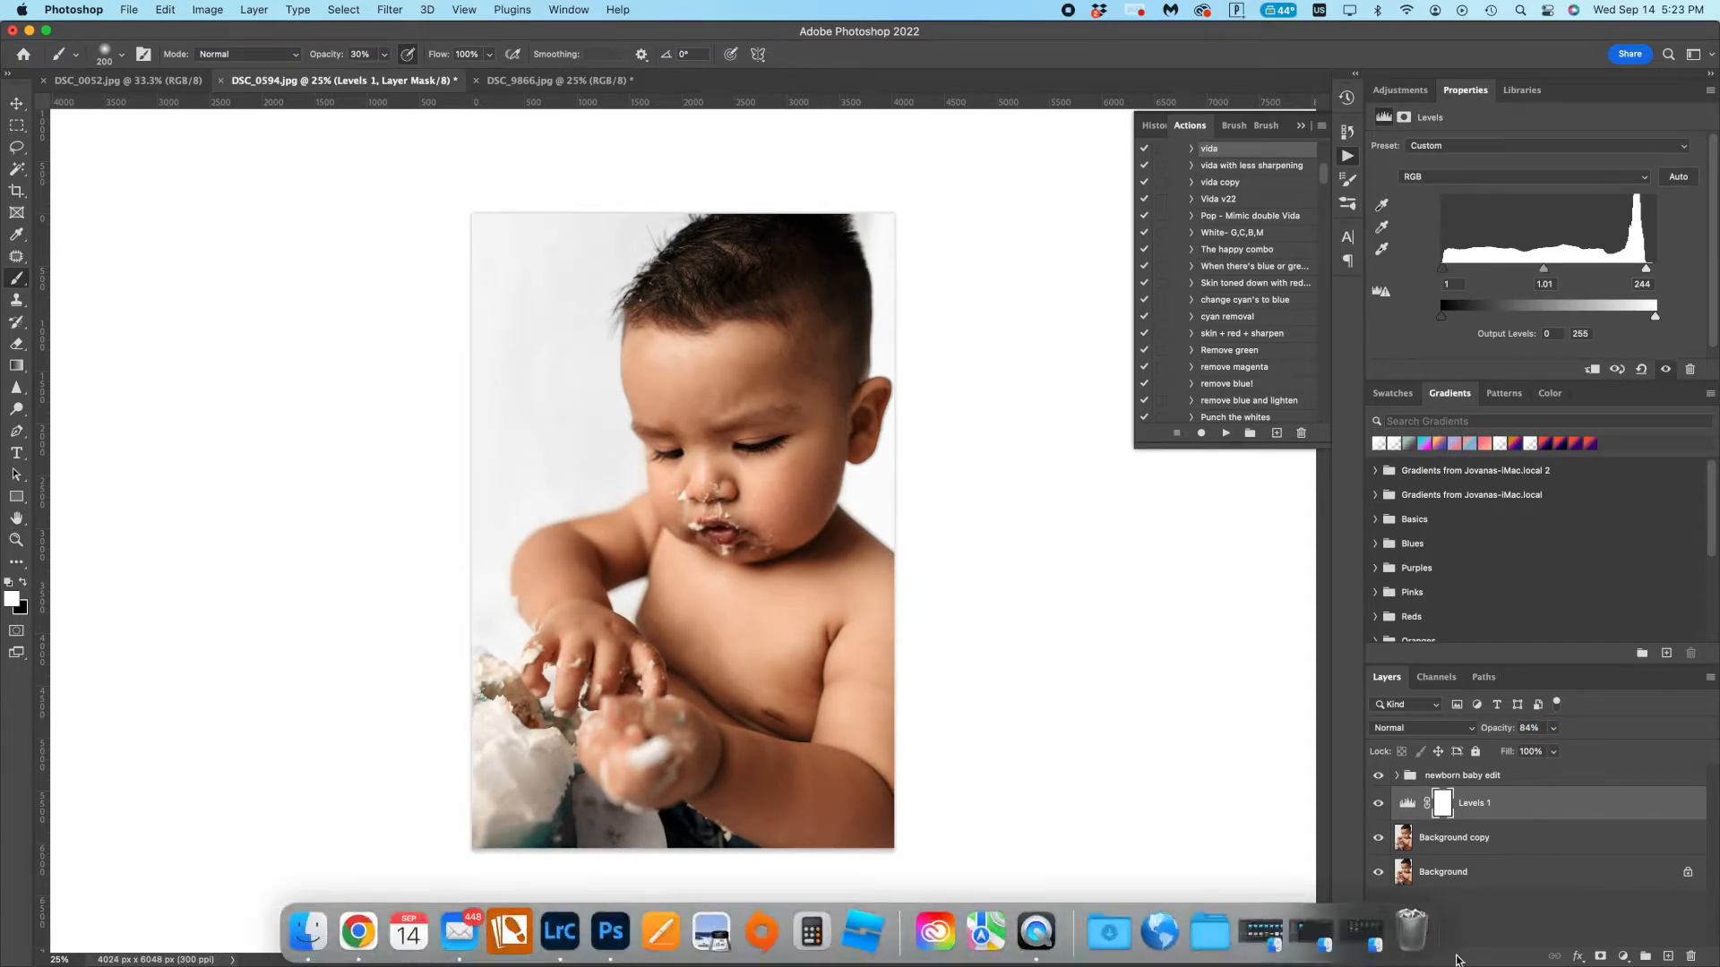
# - Flatten the cake photo DSC_0594.jpg, then save and close the document
pyautogui.rightClick(1479, 869)
pyautogui.click(1535, 898)
pyautogui.press('Return')
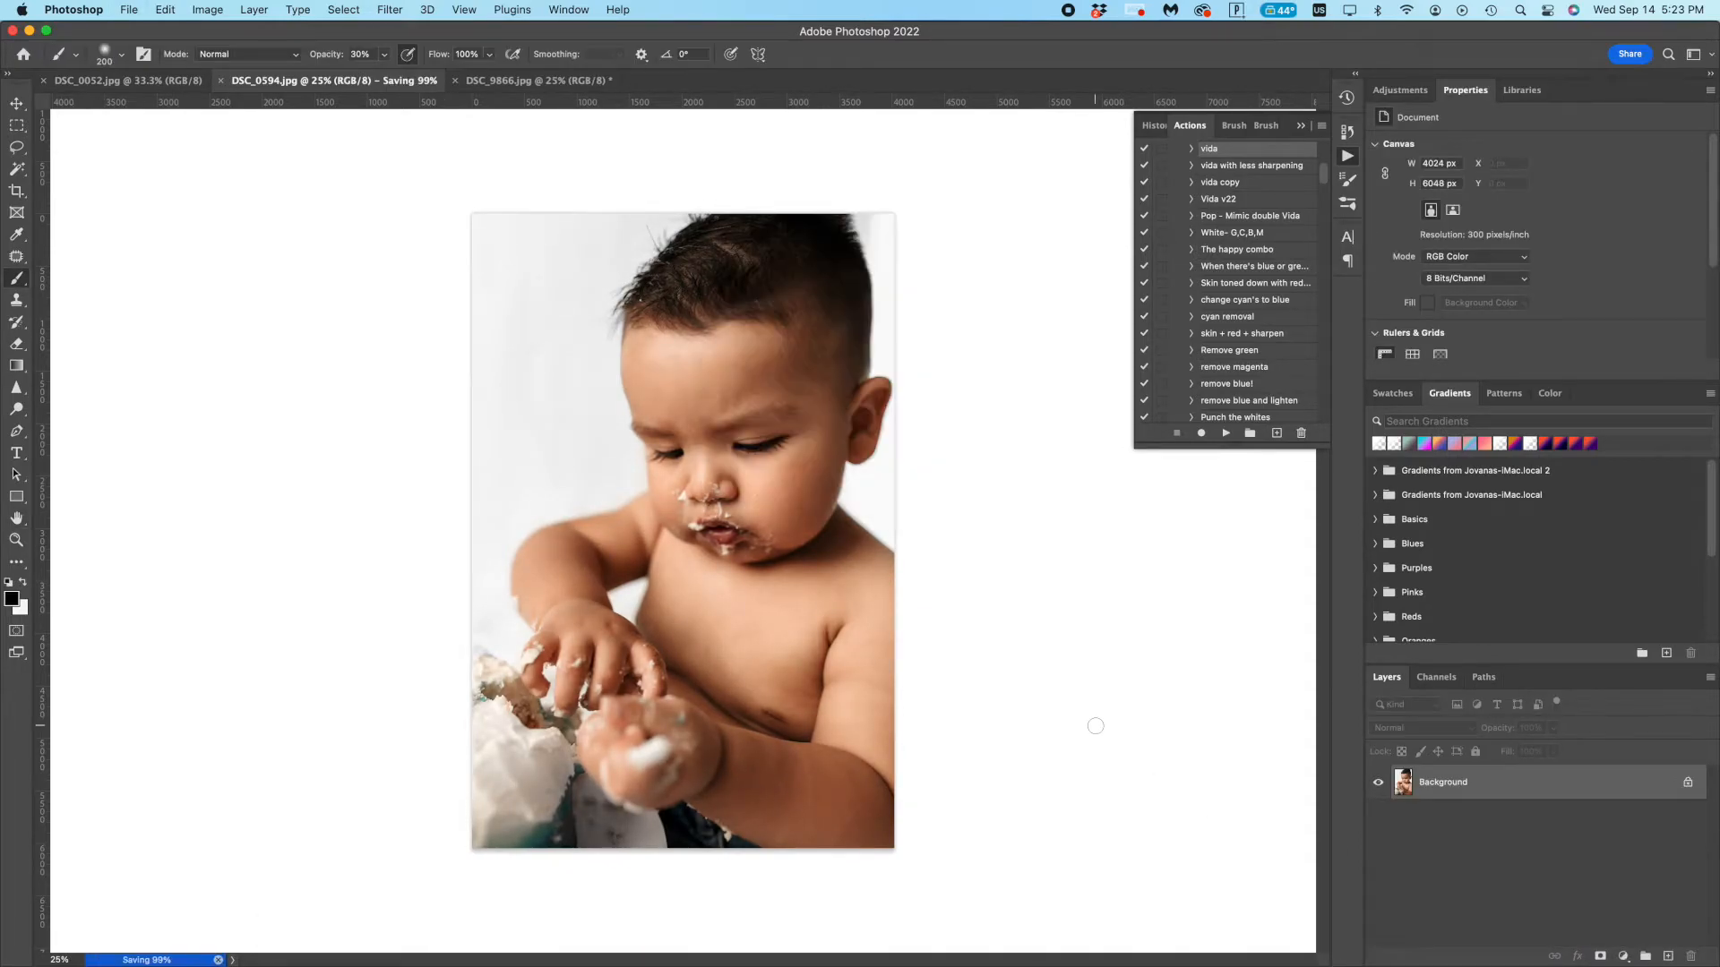
pyautogui.click(221, 80)
# - Patch the uneven areas of the white backdrop on both sides of the baby in DSC_9866.jpg
pyautogui.press('super+plus')
pyautogui.press('j')
pyautogui.moveTo(500, 573)
pyautogui.mouseDown()
pyautogui.moveTo(302, 611)
pyautogui.moveTo(587, 595)
pyautogui.mouseUp()
pyautogui.moveTo(543, 618); pyautogui.dragTo(536, 451)
pyautogui.press('super+d')
pyautogui.moveTo(1117, 556)
pyautogui.mouseDown()
pyautogui.moveTo(892, 608)
pyautogui.moveTo(1175, 688)
pyautogui.moveTo(1173, 627)
pyautogui.mouseUp()
pyautogui.press('super+d')
pyautogui.moveTo(1030, 609); pyautogui.dragTo(1031, 493)
pyautogui.press('super+d')
# - Select the baby with Select Subject and invert the selection to cover the backdrop
pyautogui.press('w')
pyautogui.click(719, 55)
pyautogui.rightClick(726, 458)
pyautogui.click(770, 731)
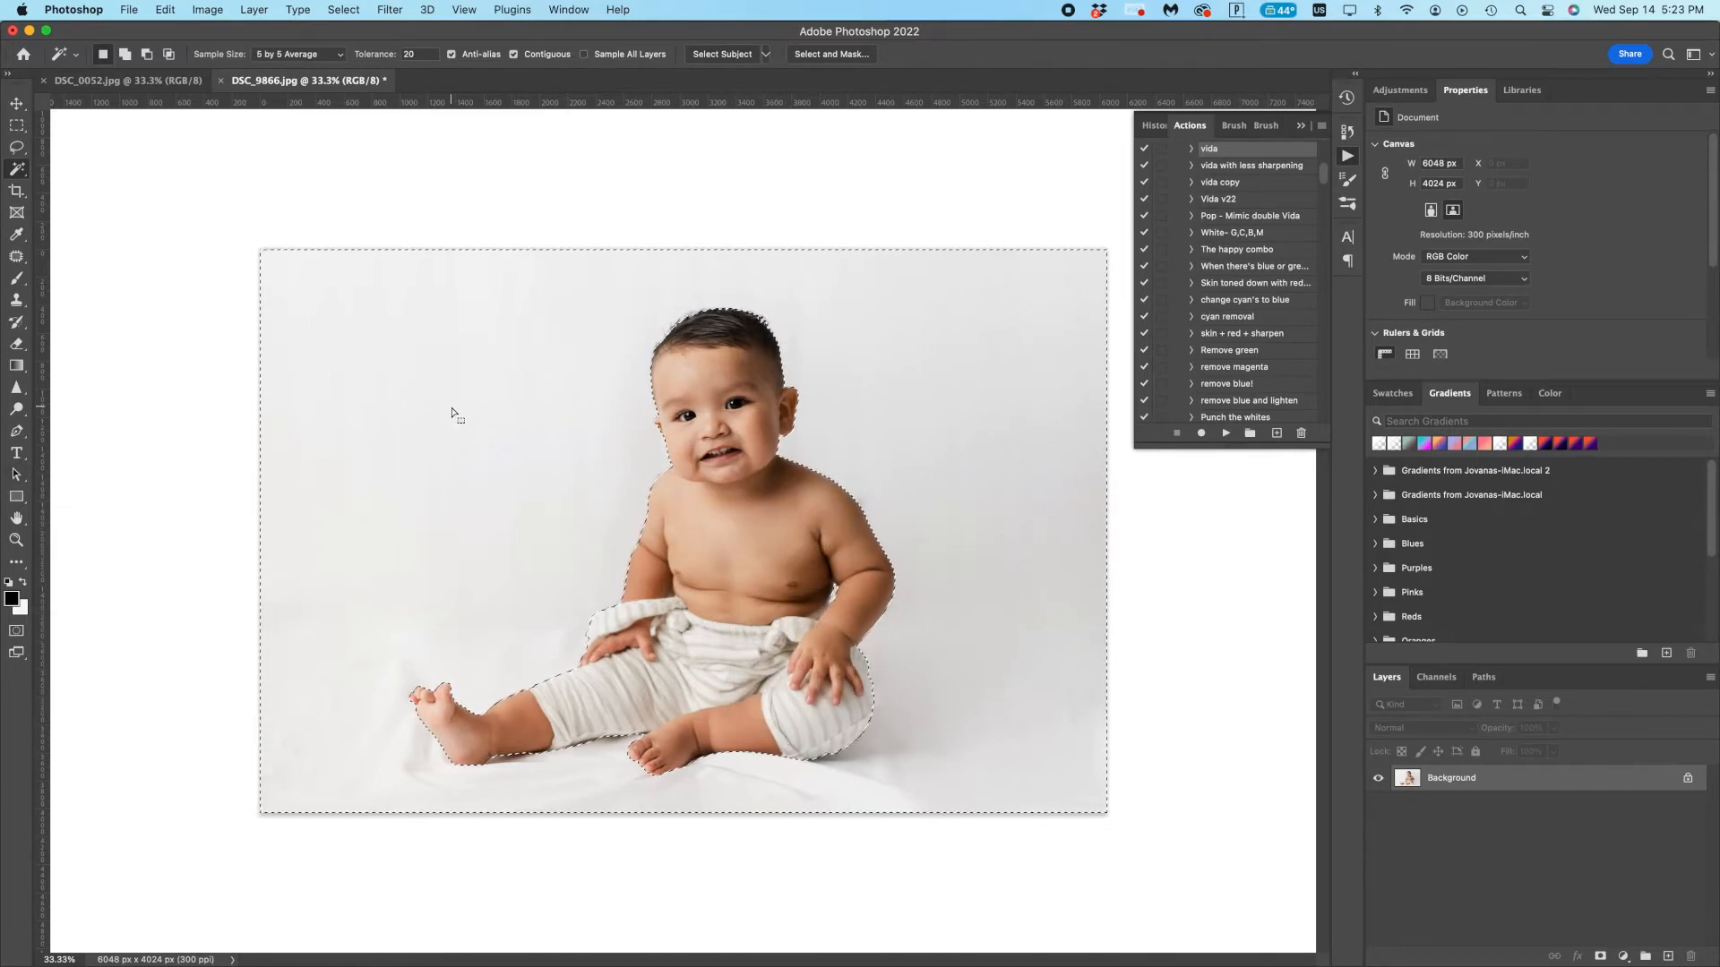
# - Duplicate the Background layer, keeping the backdrop selection active
pyautogui.press('g')
pyautogui.moveTo(39, 851); pyautogui.dragTo(1116, 277)
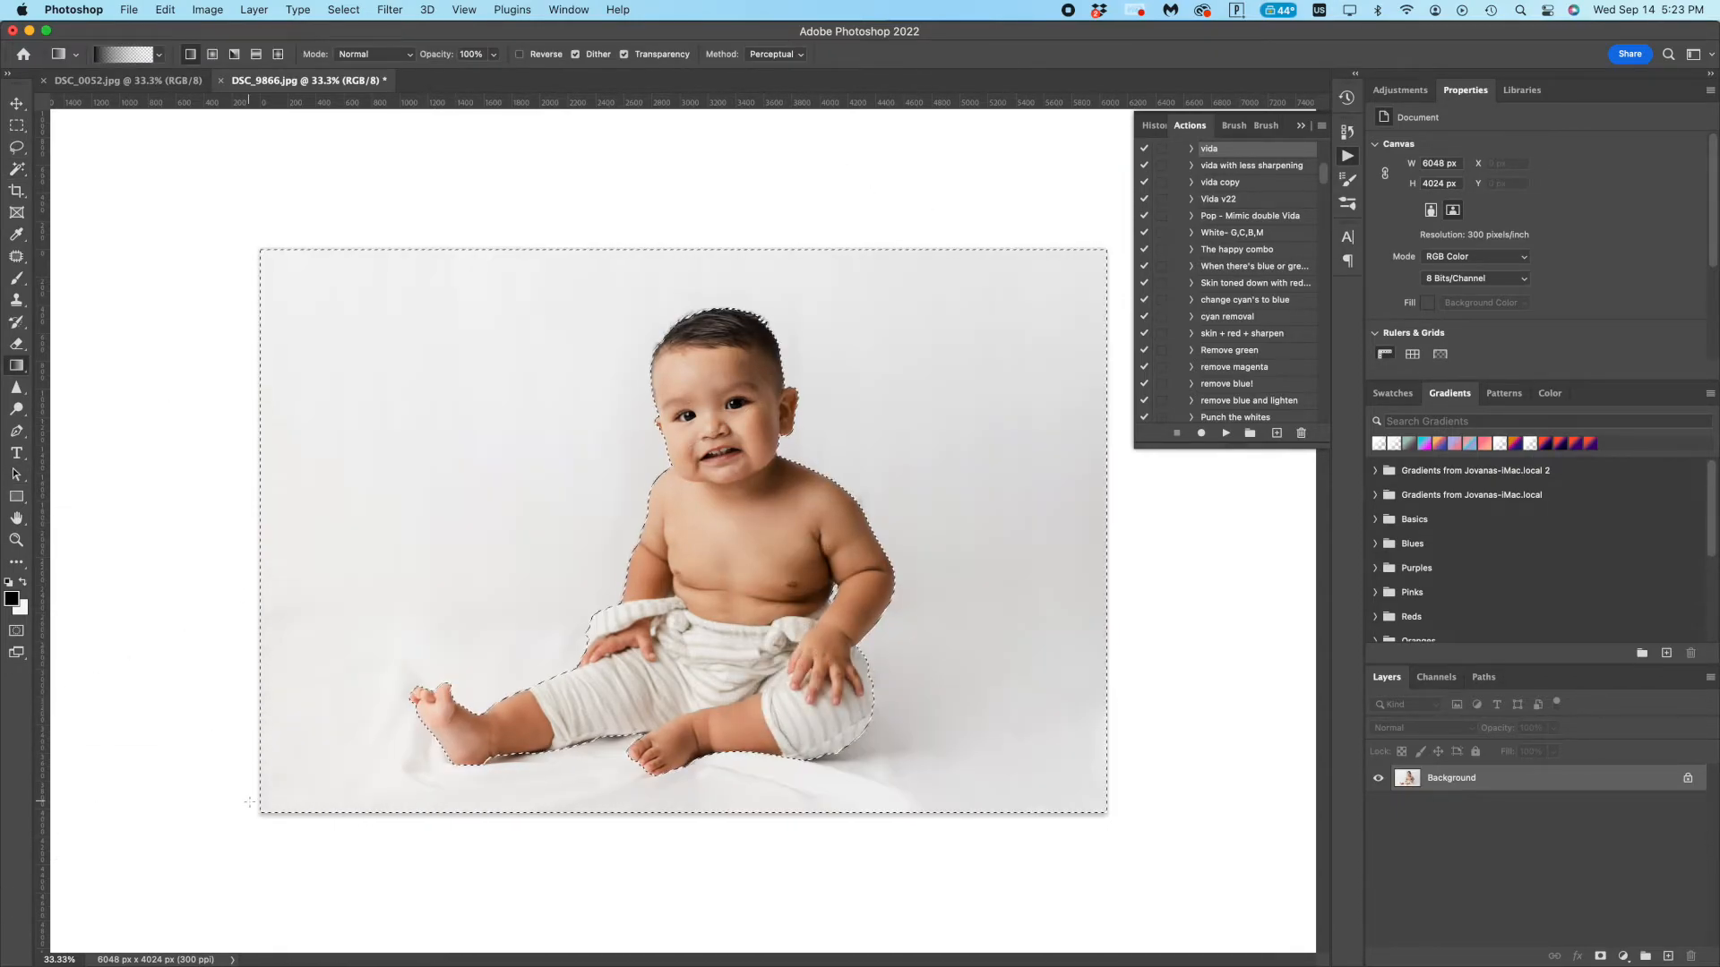
pyautogui.rightClick(1509, 779)
pyautogui.click(1523, 731)
pyautogui.click(994, 438)
# - Try a white diagonal gradient over the selected backdrop, deselect, and compare it with the original layer
pyautogui.press('x')
pyautogui.moveTo(134, 568); pyautogui.dragTo(1132, 218)
pyautogui.hotkey('ctrl', 'd')
pyautogui.click(1379, 779)
pyautogui.click(1379, 779)
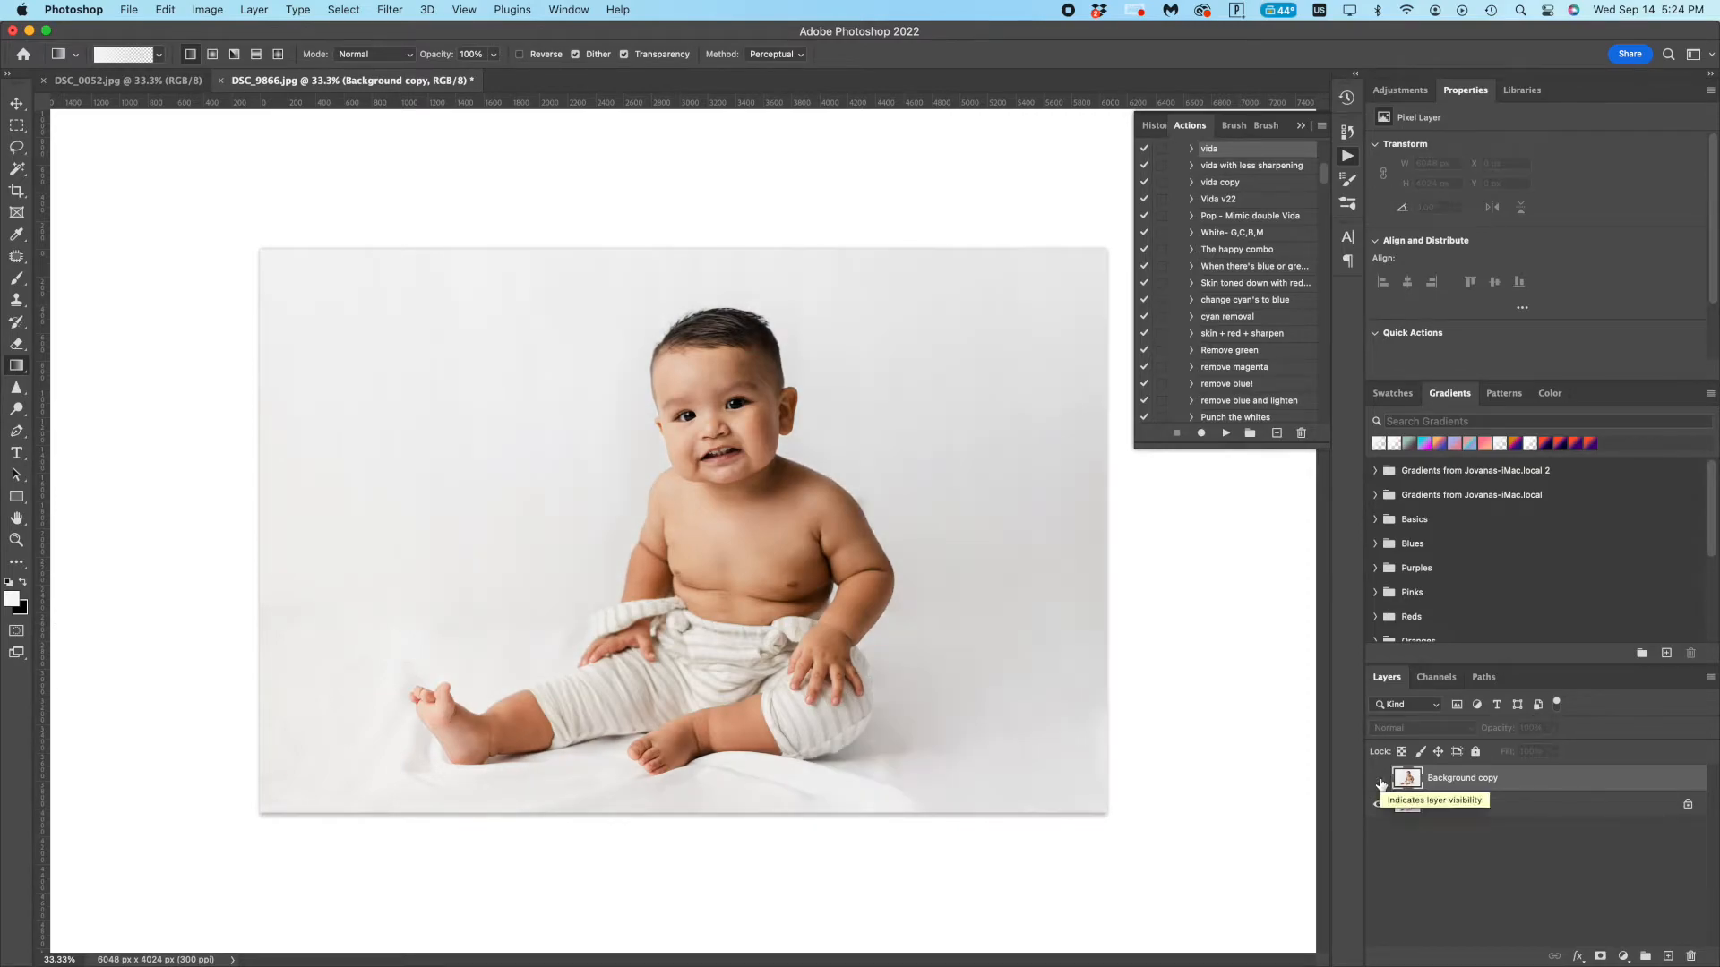
# - Step back through the document history to before the white gradient, with the backdrop selected
pyautogui.click(1154, 125)
pyautogui.click(1231, 337)
pyautogui.scroll(3, 1231, 286)
pyautogui.click(1232, 253)
pyautogui.click(1233, 236)
pyautogui.press('super+z')
# - Try white vertical gradients running from above the photo to below it on the selected backdrop
pyautogui.moveTo(760, 204); pyautogui.dragTo(792, 916)
pyautogui.press('super+z')
pyautogui.moveTo(747, 109); pyautogui.dragTo(752, 951)
pyautogui.press('super+z')
# - Set the foreground color to a light grey sampled from the backdrop beside the baby and test it with a vertical gradient
pyautogui.click(13, 598)
pyautogui.click(1052, 441)
pyautogui.click(1543, 236)
pyautogui.moveTo(730, 139); pyautogui.dragTo(726, 965)
pyautogui.press('super+z')
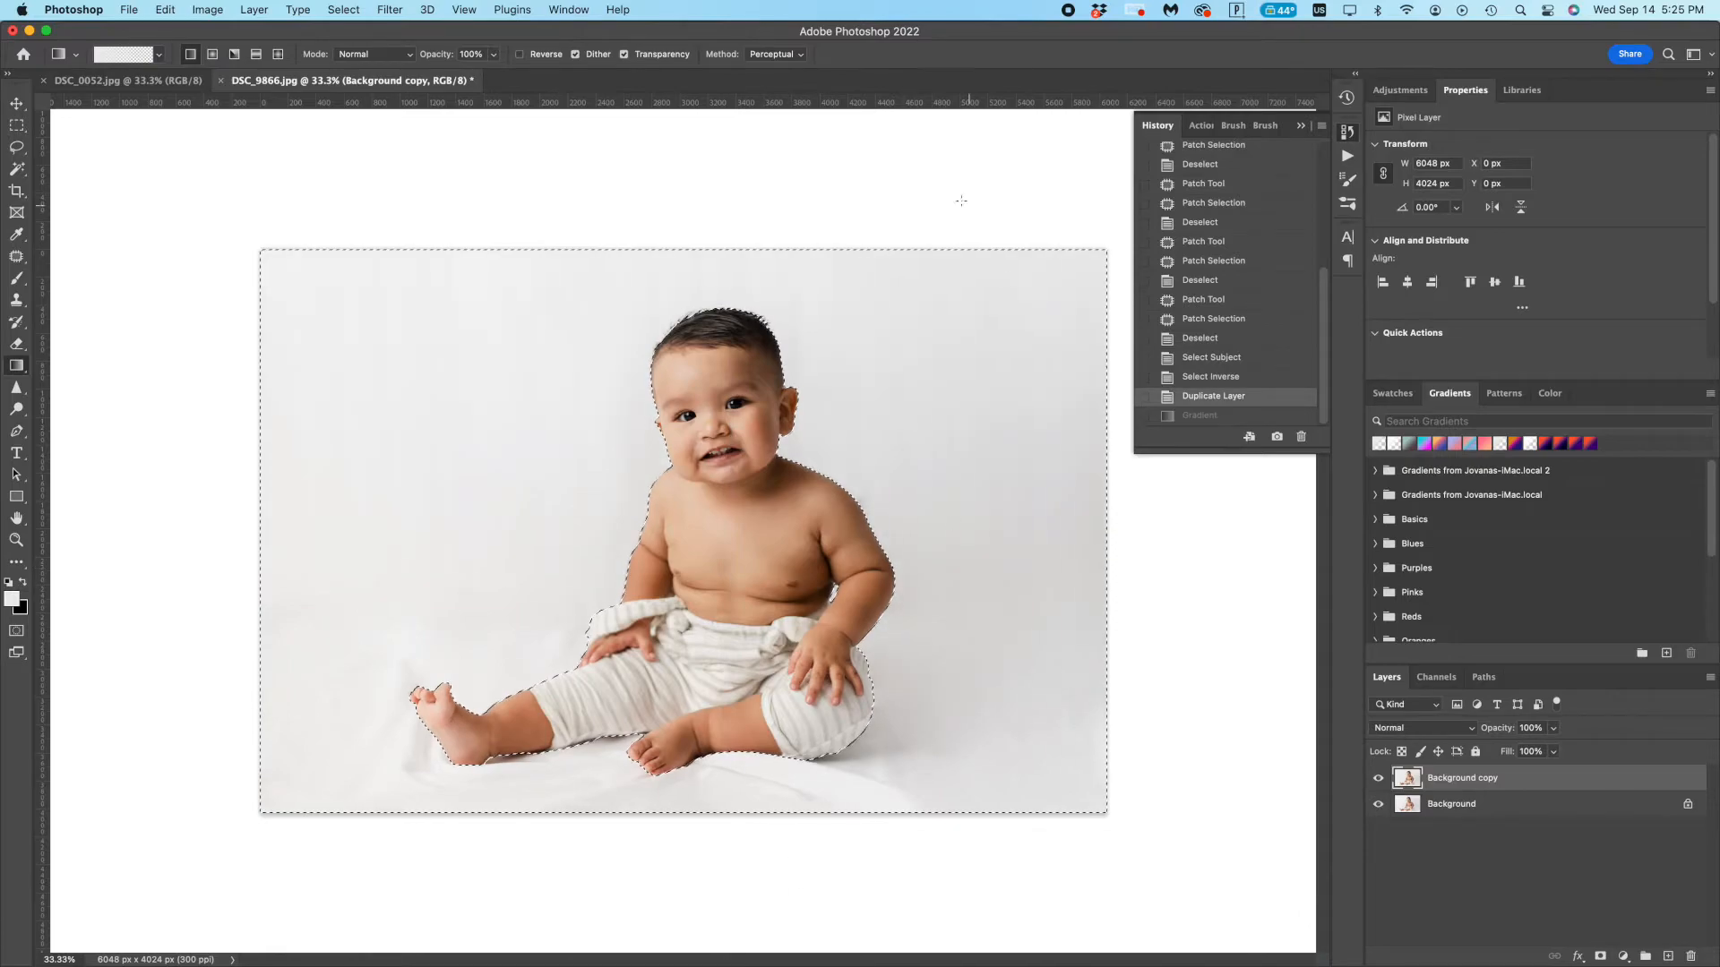
# - Smooth the selected backdrop with two downward gradients and one upward gradient in the sampled color, then deselect
pyautogui.moveTo(1003, 114); pyautogui.dragTo(848, 962)
pyautogui.moveTo(613, 116); pyautogui.dragTo(619, 962)
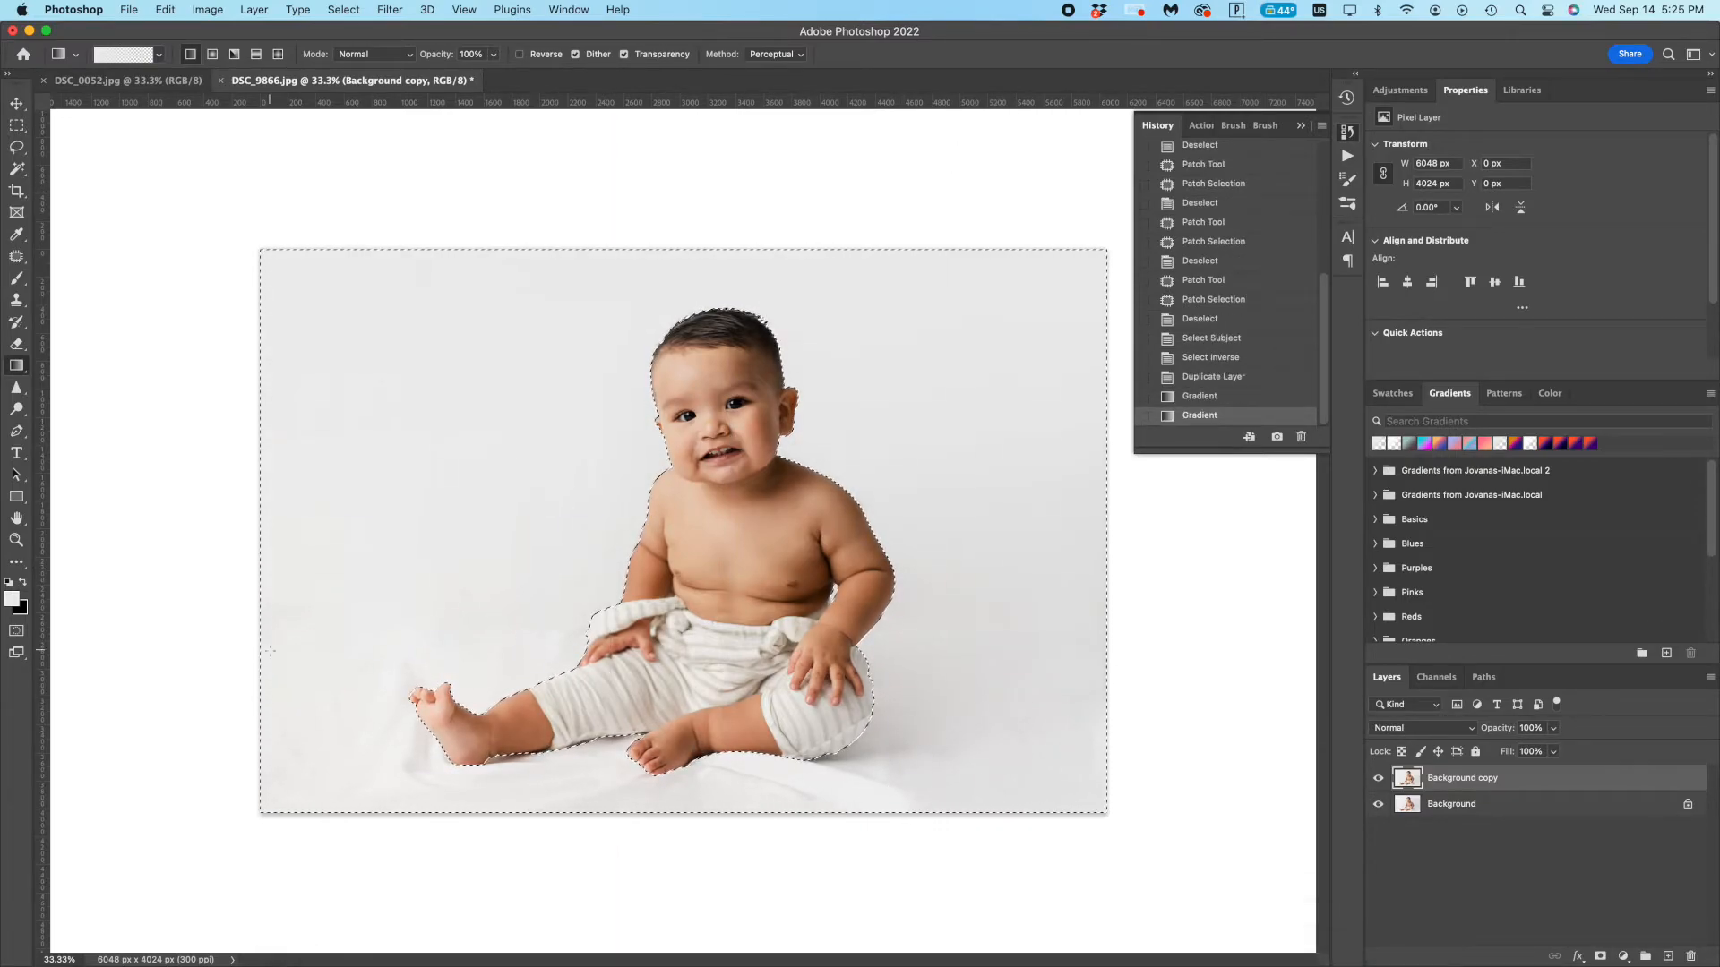
pyautogui.moveTo(770, 927); pyautogui.dragTo(748, 324)
pyautogui.press('super+z')
pyautogui.moveTo(771, 913); pyautogui.dragTo(736, 313)
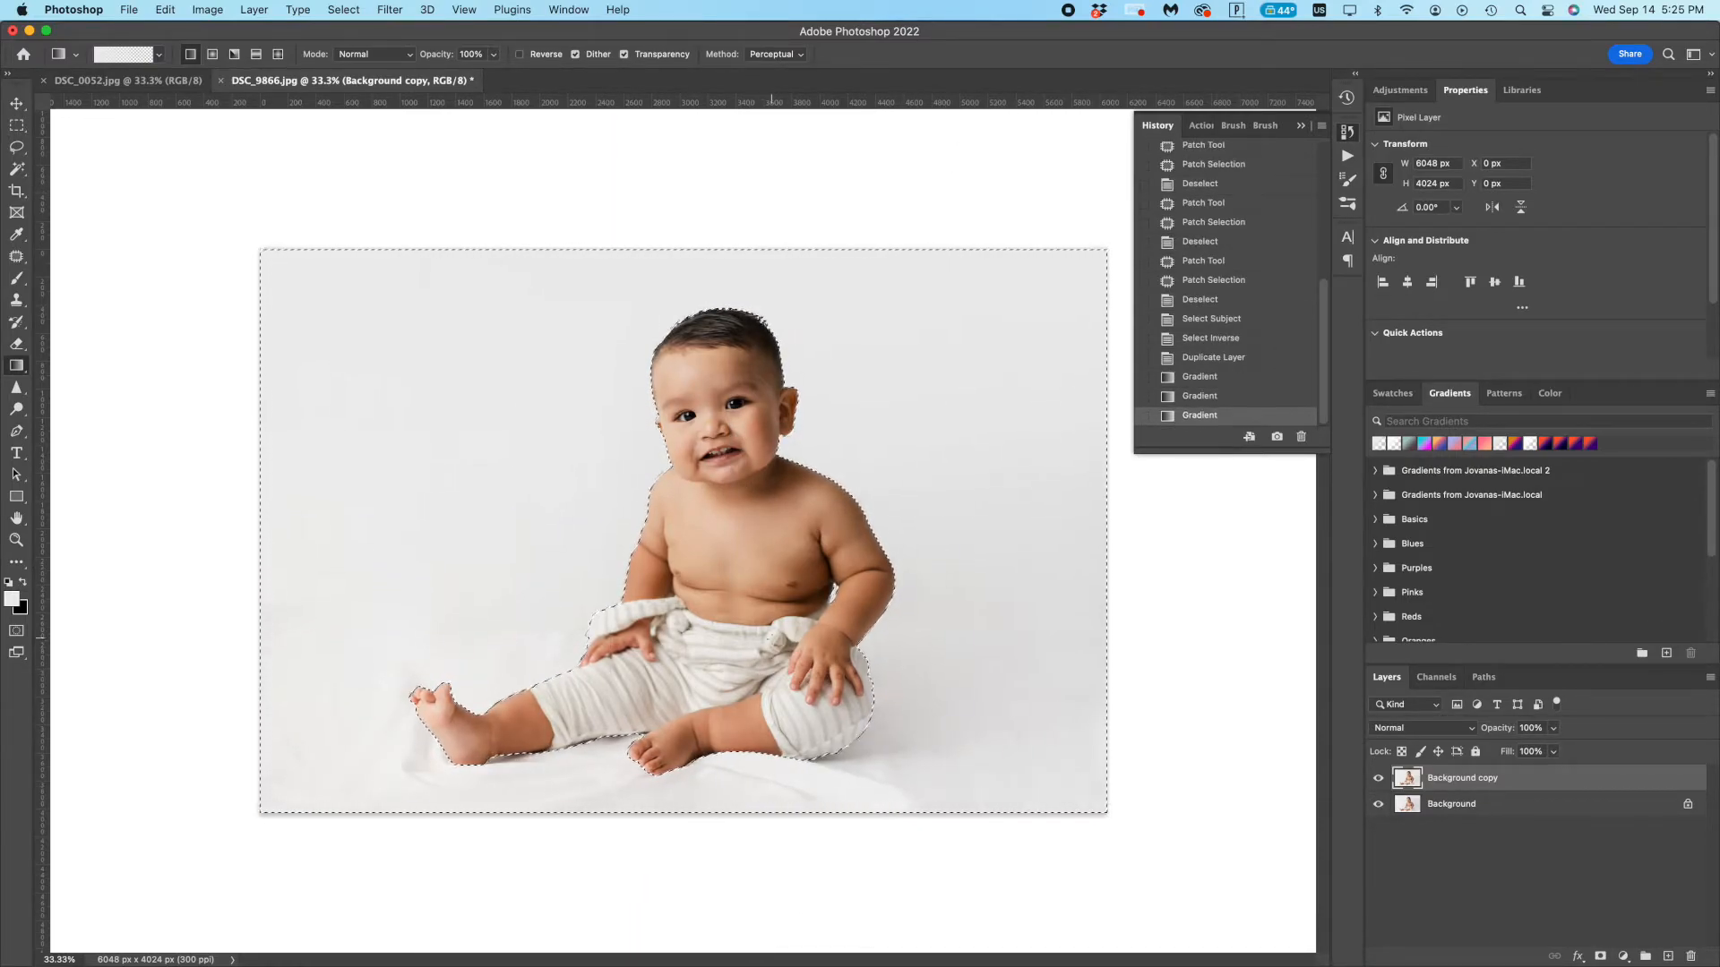
pyautogui.press('super+z')
pyautogui.press('super+shift+z')
pyautogui.press('super+d')
# - Compare the photo with and without the Background copy layer
pyautogui.click(1380, 779)
pyautogui.click(1380, 778)
pyautogui.click(1380, 778)
pyautogui.click(1380, 778)
pyautogui.click(1380, 778)
pyautogui.click(1380, 779)
pyautogui.click(1381, 778)
pyautogui.click(1380, 778)
pyautogui.click(1380, 778)
pyautogui.click(1380, 778)
pyautogui.click(1380, 778)
# - Add a layer mask to the Background copy layer and prepare a black 60 px brush at 30% opacity for its edges
pyautogui.press('b')
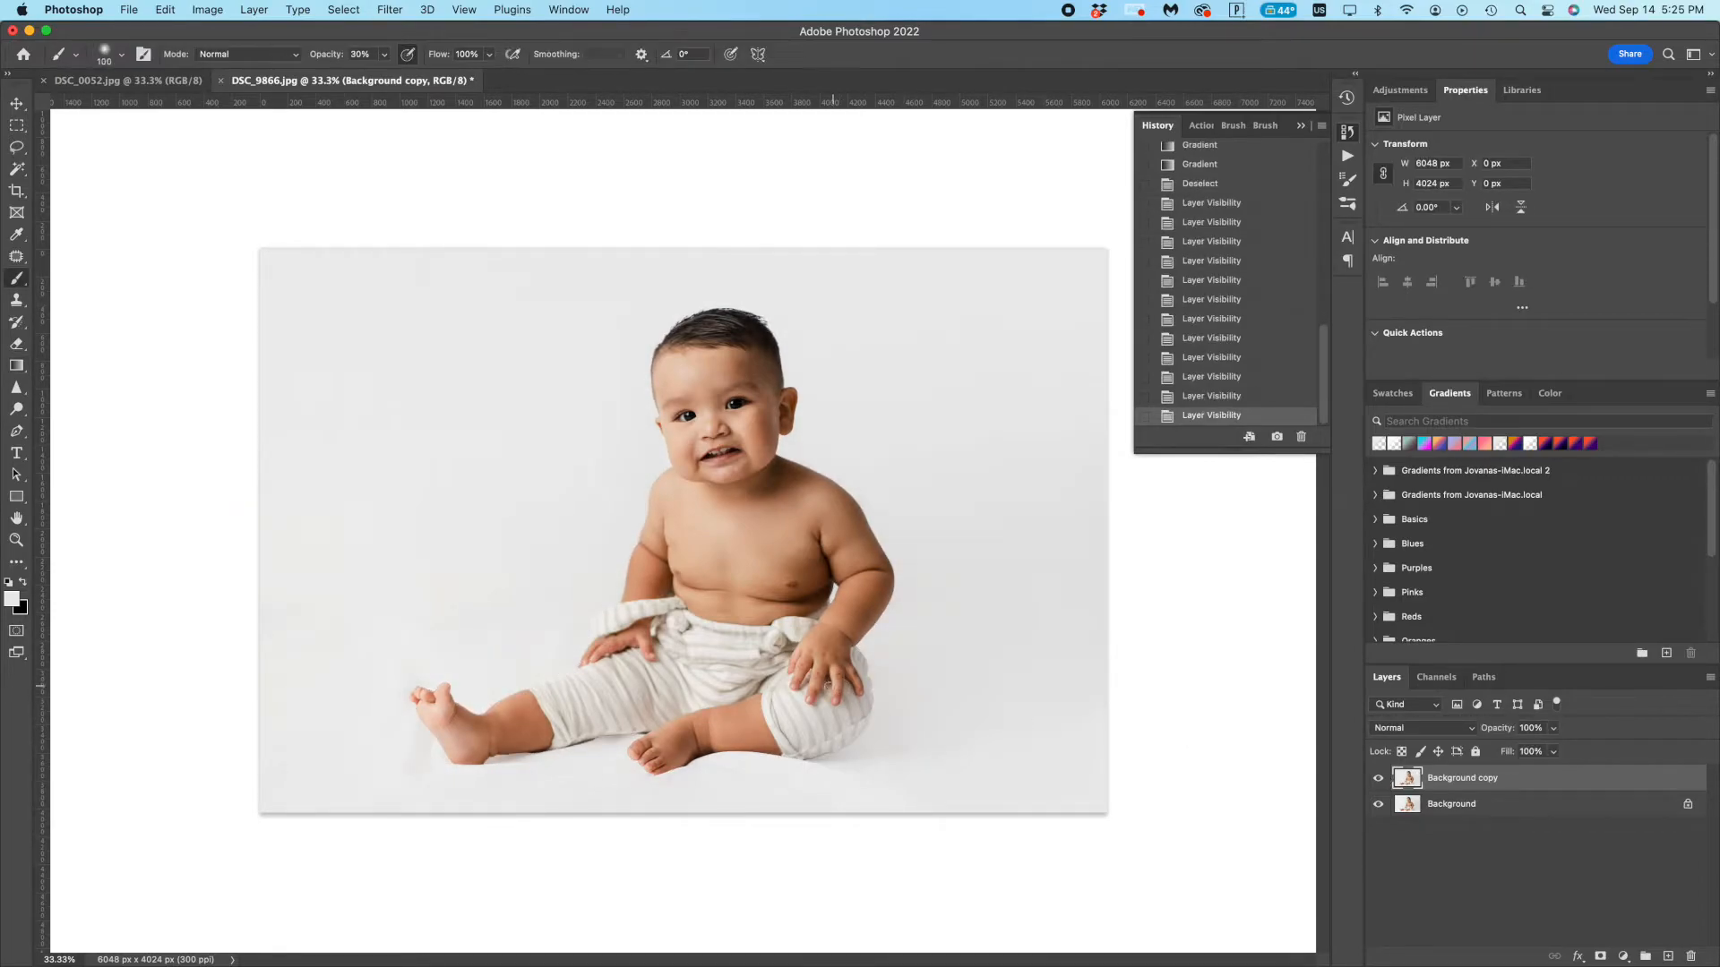
pyautogui.click(1600, 957)
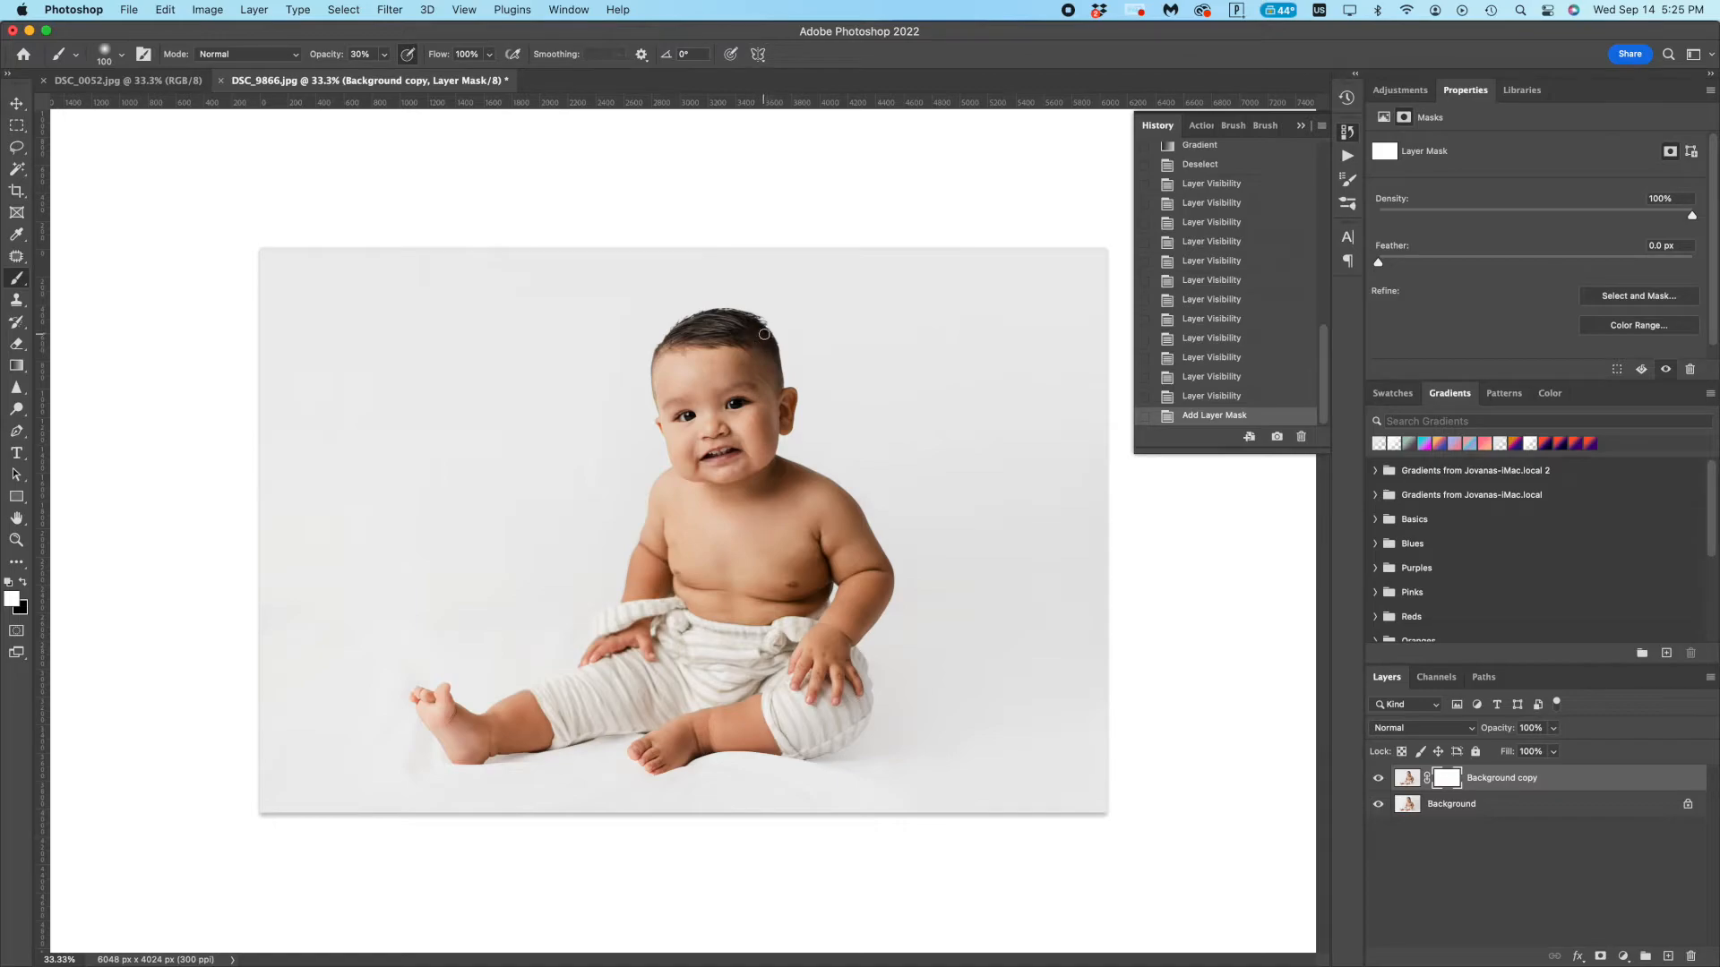
pyautogui.click(665, 348)
pyautogui.press('super+plus')
pyautogui.press('super+plus')
pyautogui.press('super+plus')
pyautogui.press('super+plus')
pyautogui.press('x')
pyautogui.press('[')
pyautogui.press('[')
pyautogui.press('[')
pyautogui.press('[')
pyautogui.press('[')
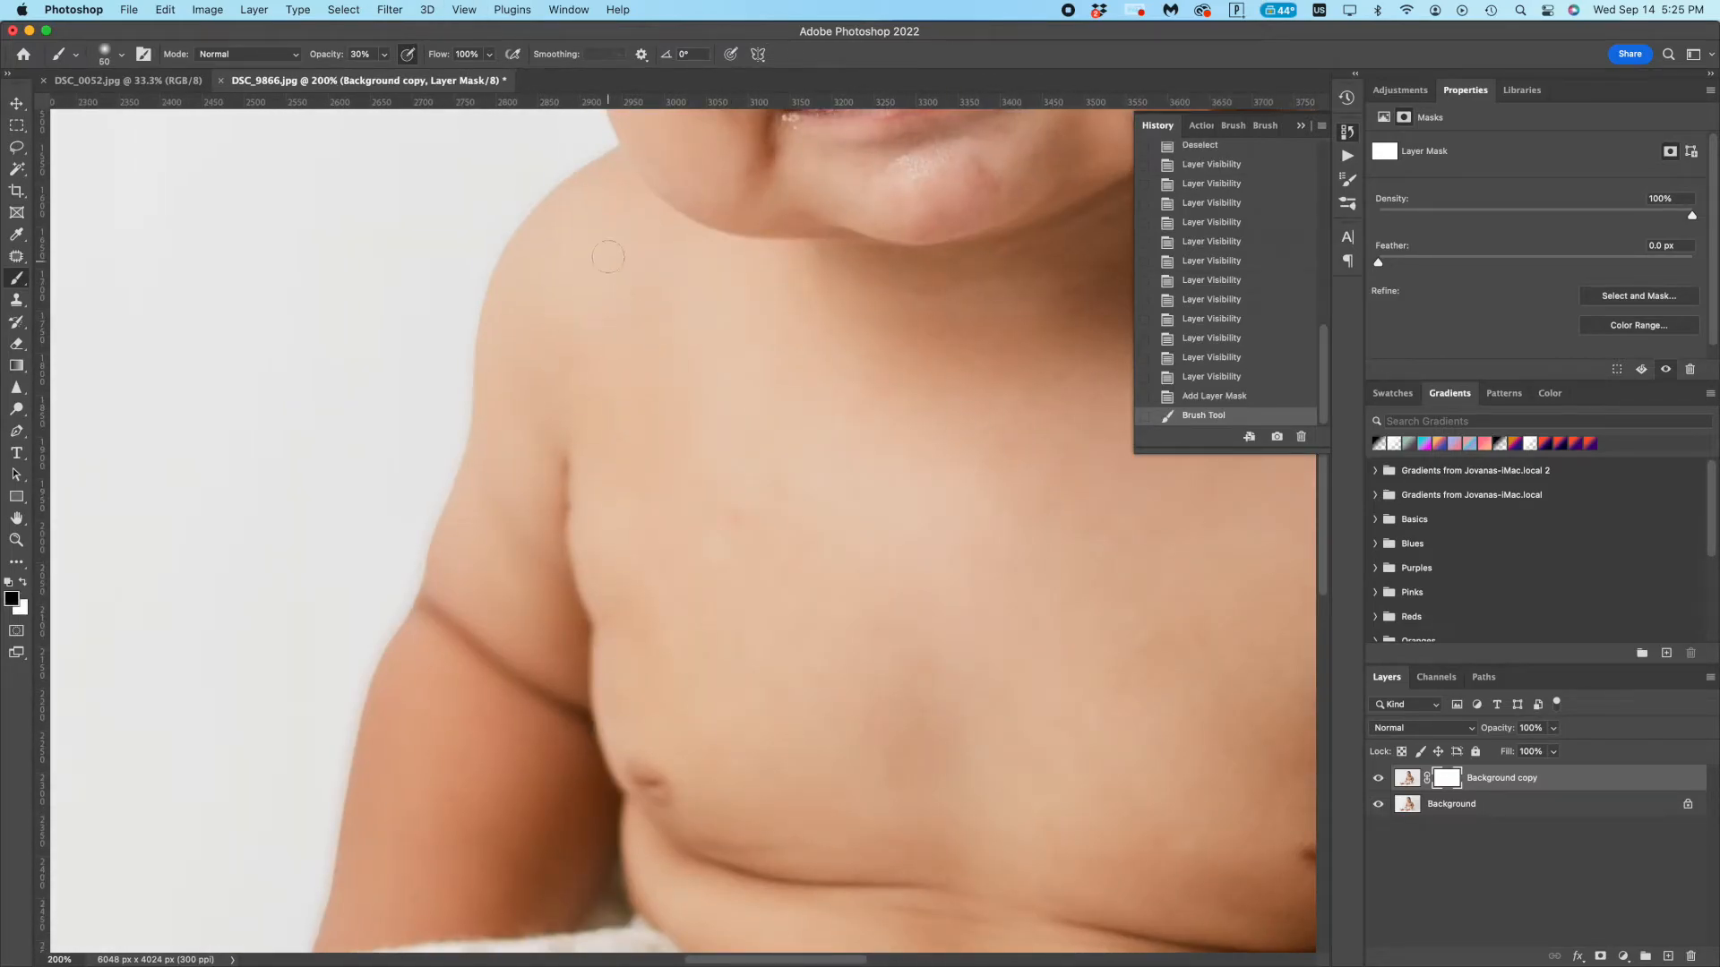
# - Paint black on the mask along the arm, shoulder and head edges on the image's left side to restore the original outline
pyautogui.moveTo(518, 262); pyautogui.dragTo(424, 582)
pyautogui.moveTo(421, 593)
pyautogui.mouseDown()
pyautogui.moveTo(485, 349)
pyautogui.moveTo(411, 610)
pyautogui.moveTo(442, 407)
pyautogui.mouseUp()
pyautogui.scroll(4, 439, 421)
pyautogui.moveTo(405, 546); pyautogui.dragTo(461, 331)
pyautogui.scroll(5, 466, 331)
pyautogui.moveTo(461, 502)
pyautogui.mouseDown()
pyautogui.moveTo(595, 300)
pyautogui.moveTo(541, 179)
pyautogui.mouseUp()
pyautogui.scroll(4, 588, 284)
pyautogui.scroll(4, 537, 215)
pyautogui.moveTo(528, 550)
pyautogui.mouseDown()
pyautogui.moveTo(503, 377)
pyautogui.moveTo(539, 326)
pyautogui.mouseUp()
pyautogui.scroll(4, 503, 372)
pyautogui.scroll(3, 538, 331)
# - Continue masking across the hair and down the shoulder and arm on the image's right side to restore the edges
pyautogui.moveTo(430, 532)
pyautogui.mouseDown()
pyautogui.moveTo(544, 404)
pyautogui.moveTo(1162, 647)
pyautogui.mouseUp()
pyautogui.hscroll(4, 1075, 591)
pyautogui.scroll(-3, 806, 448)
pyautogui.scroll(-4, 806, 591)
pyautogui.moveTo(803, 445)
pyautogui.mouseDown()
pyautogui.moveTo(835, 609)
pyautogui.moveTo(1021, 802)
pyautogui.mouseUp()
pyautogui.scroll(-4, 1021, 771)
pyautogui.hscroll(3, 1021, 771)
pyautogui.moveTo(1039, 740); pyautogui.dragTo(959, 643)
pyautogui.scroll(-10, 954, 645)
pyautogui.hscroll(3, 953, 645)
pyautogui.scroll(5, 743, 529)
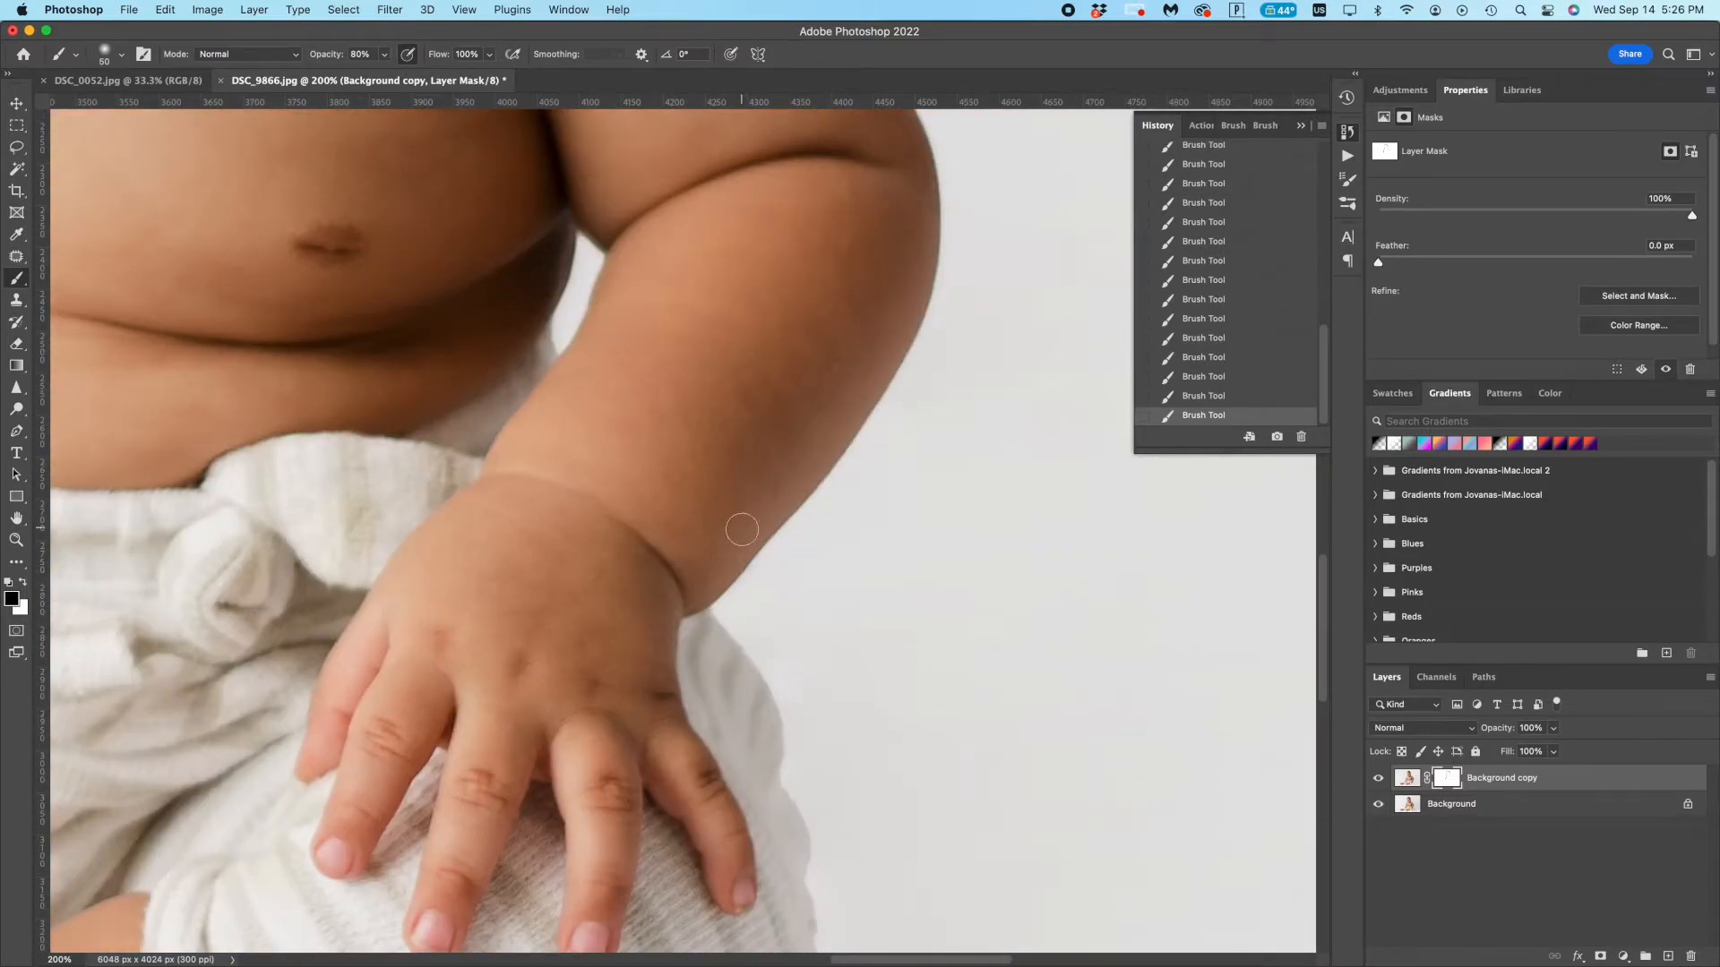
# - Restore the edges of the feet, trouser legs and resting hand on the mask with a 50 px brush at 80% opacity
pyautogui.hscroll(-8, 521, 262)
pyautogui.scroll(-6, 520, 262)
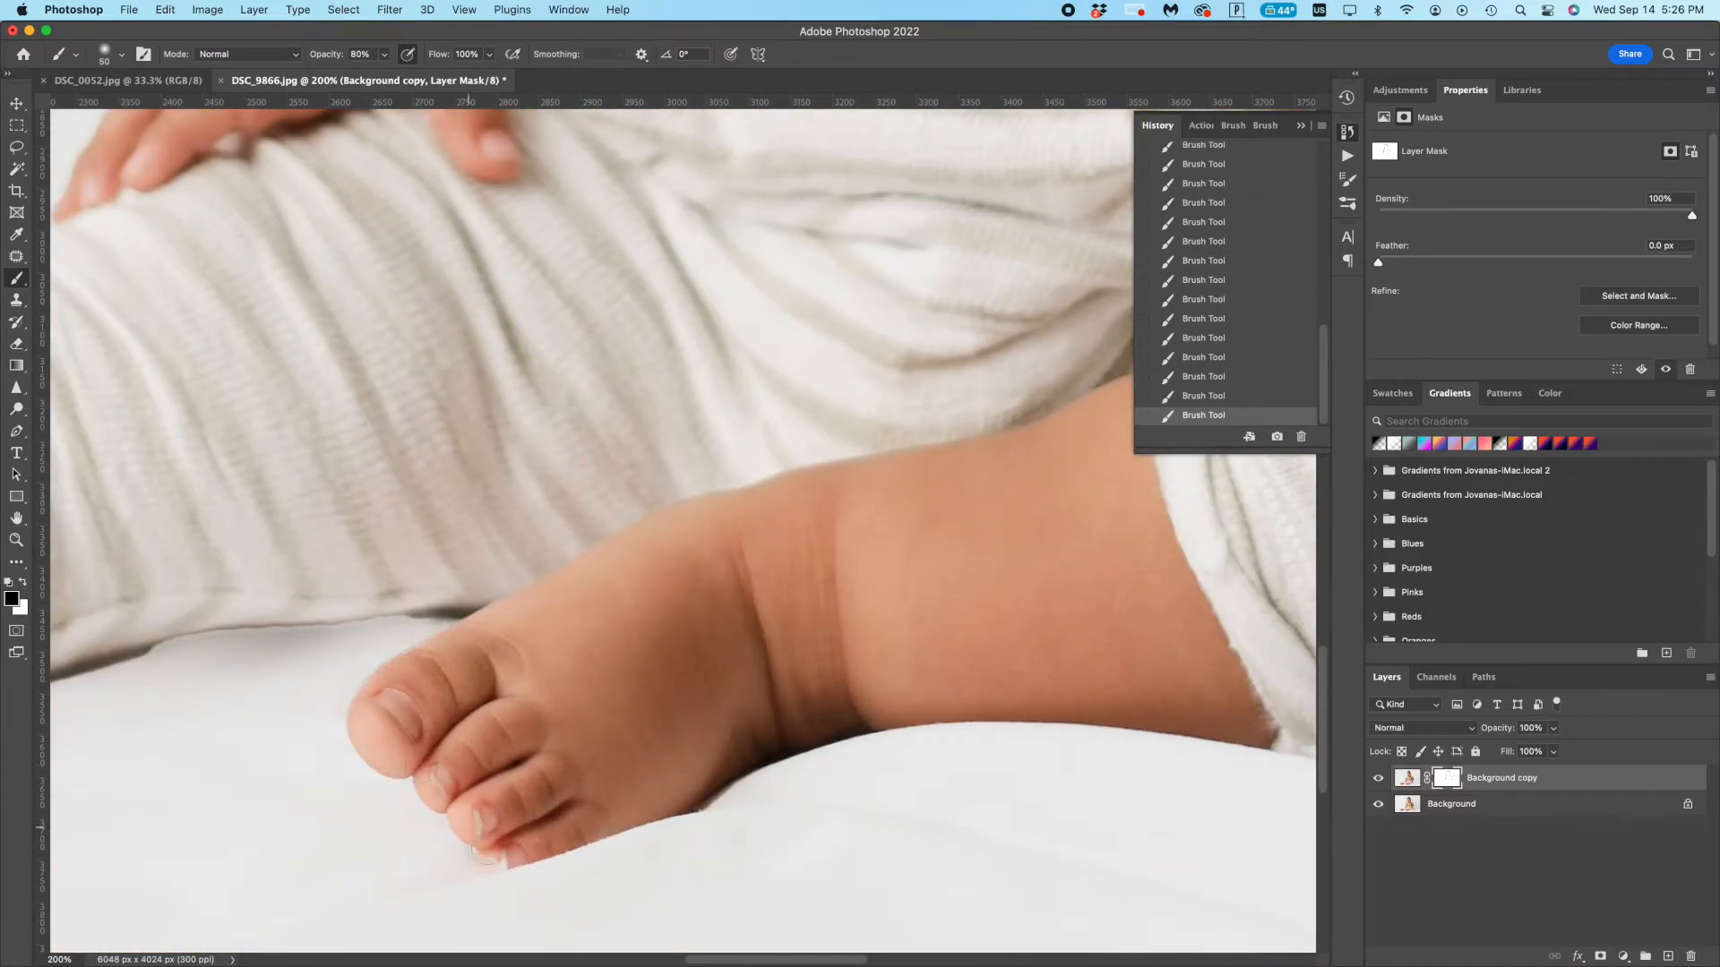
pyautogui.hscroll(-5, 492, 806)
pyautogui.hscroll(-4, 475, 681)
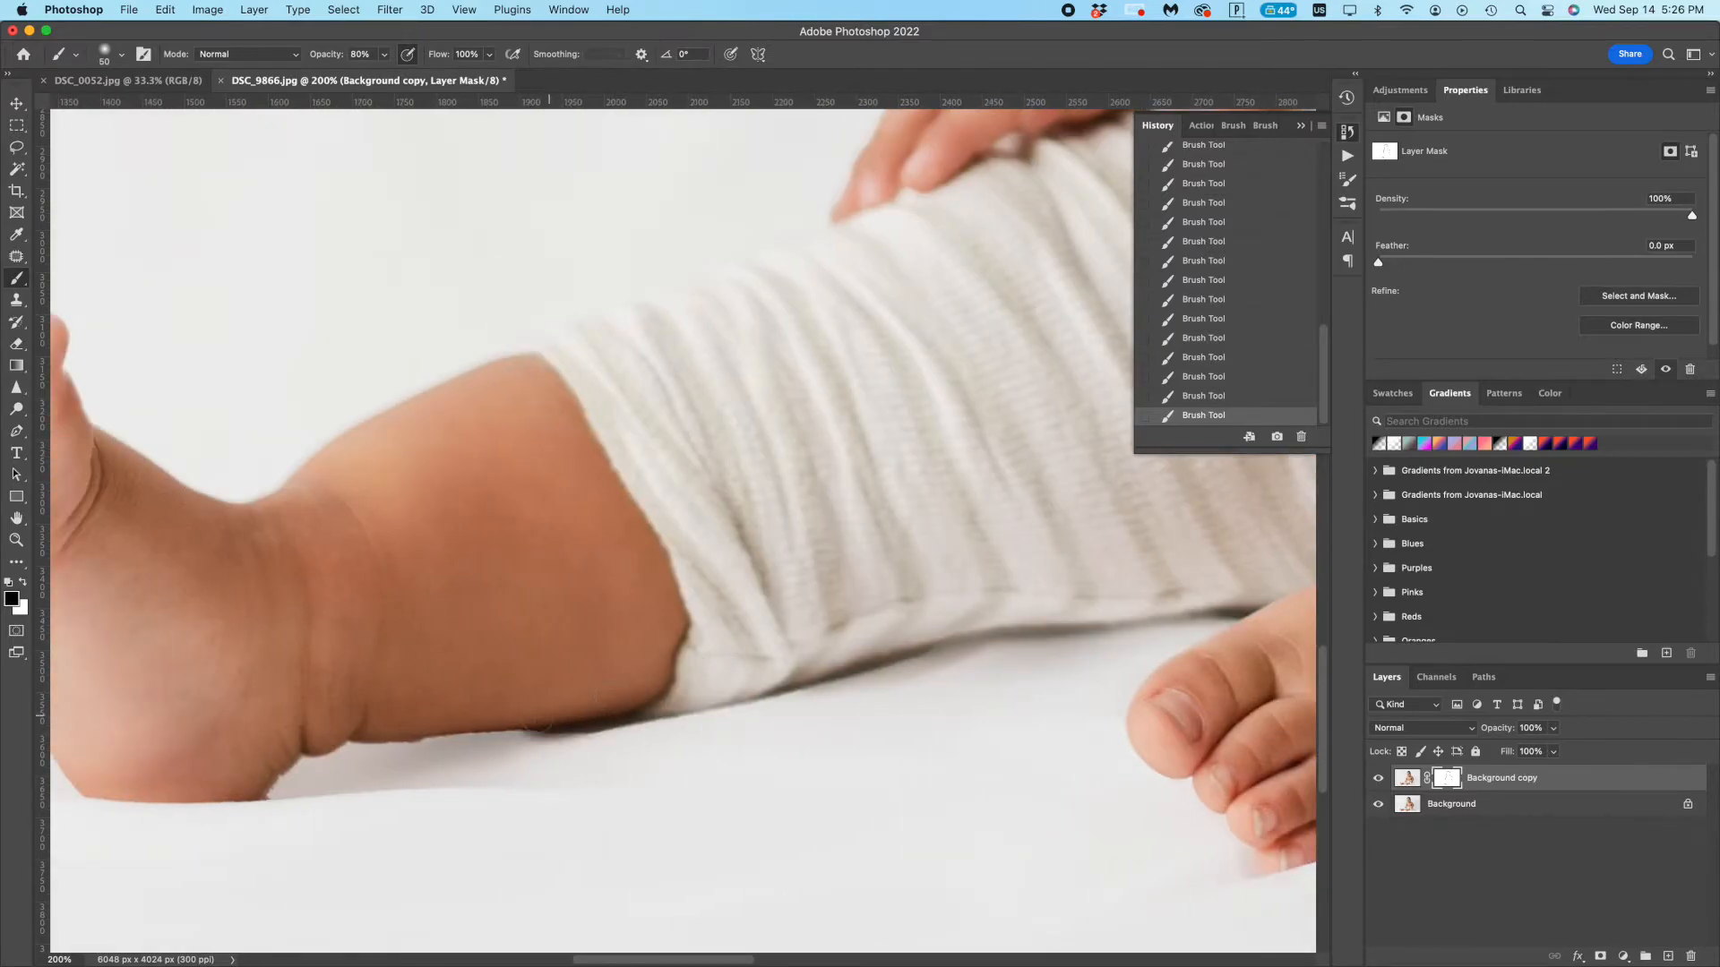
pyautogui.hscroll(-5, 295, 771)
pyautogui.scroll(2, 434, 428)
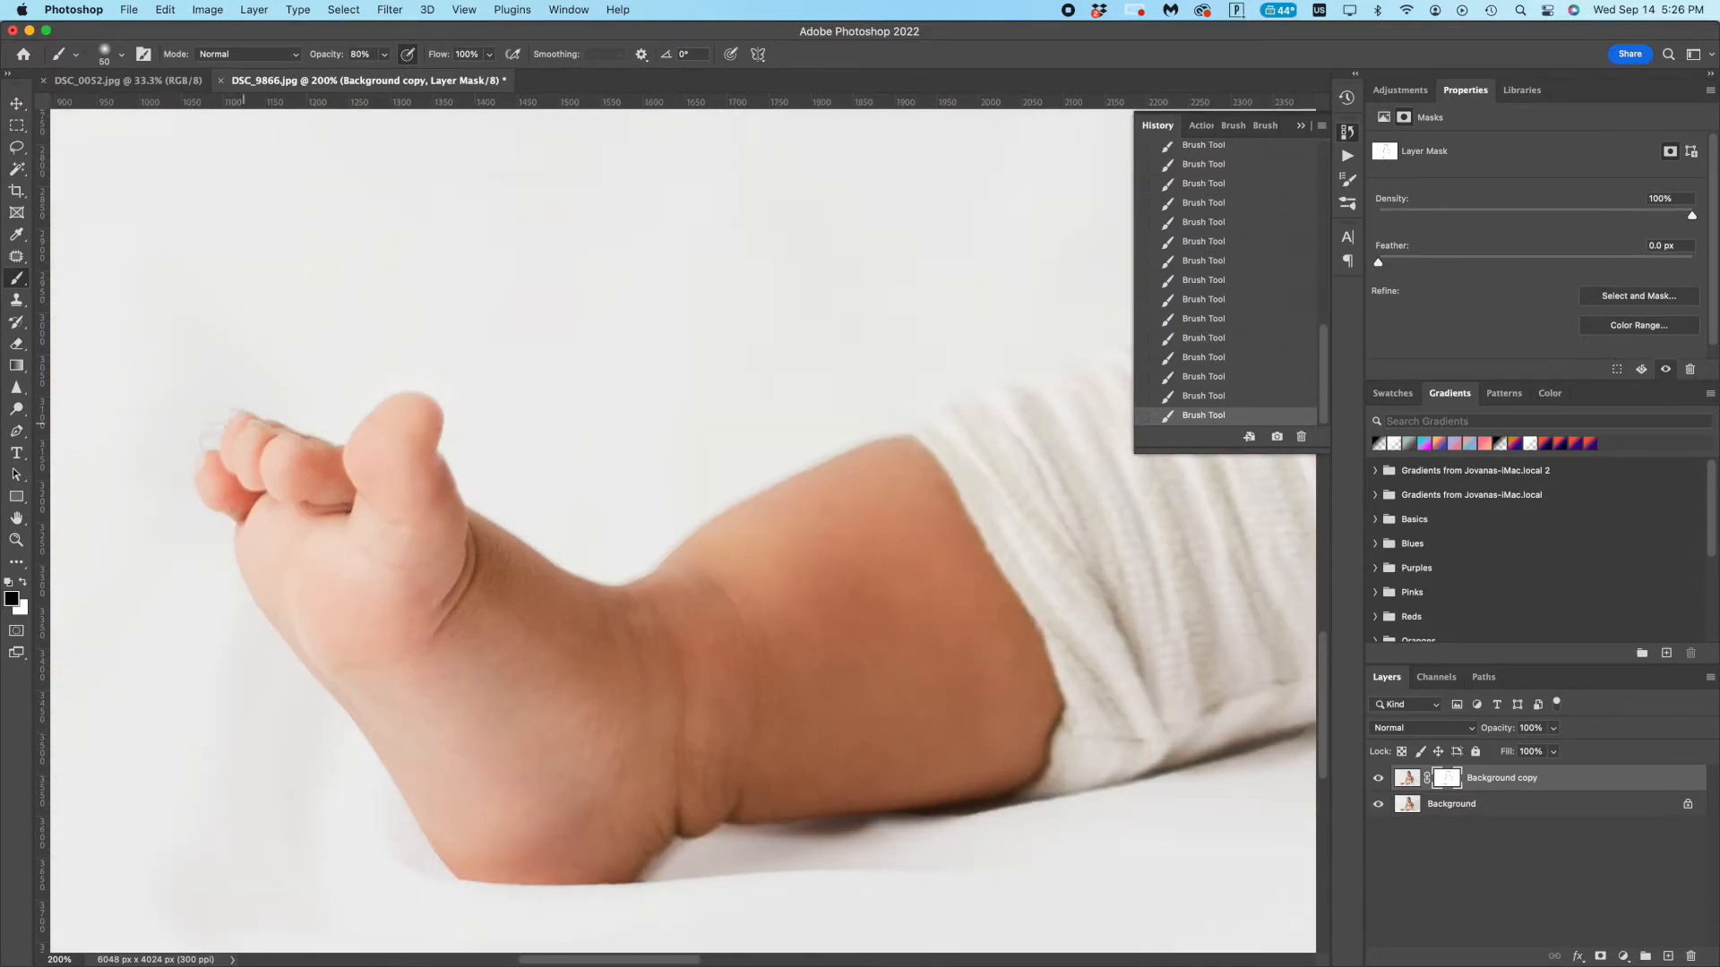
pyautogui.hscroll(8, 671, 508)
pyautogui.scroll(5, 671, 509)
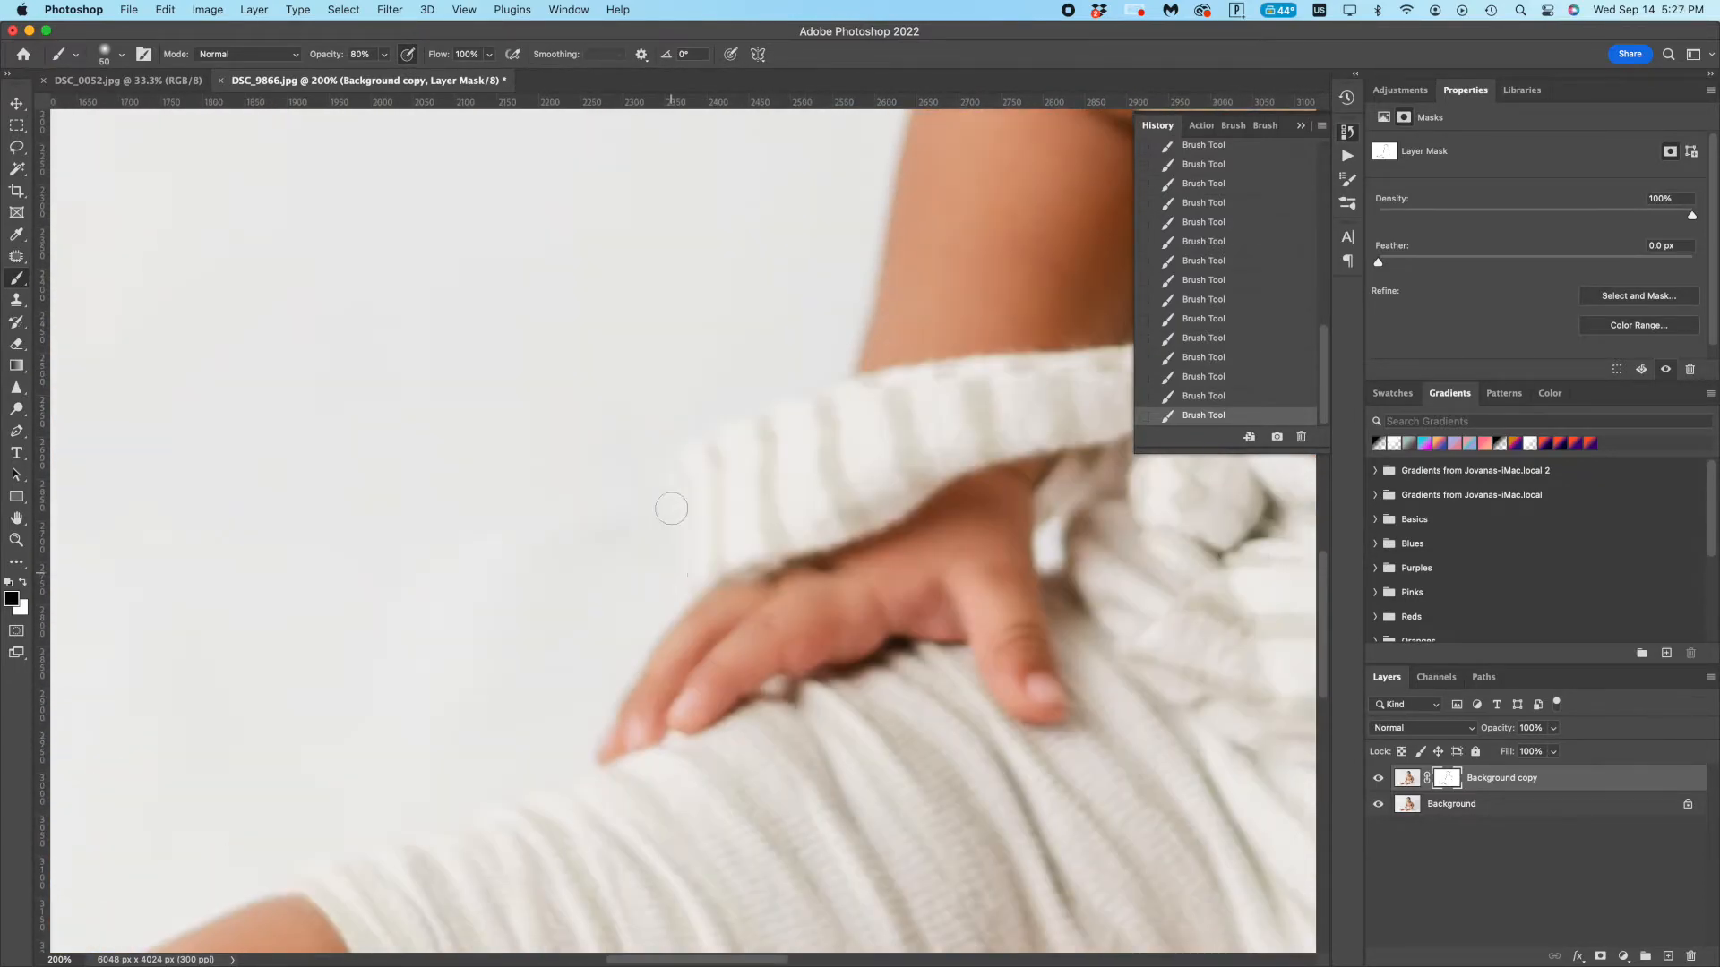
# - Enlarge the brush and paint the mask beneath the bent trouser leg to bring back the contact shadow
pyautogui.press('super+minus')
pyautogui.press('super+minus')
pyautogui.press(']')
pyautogui.press(']')
pyautogui.press(']')
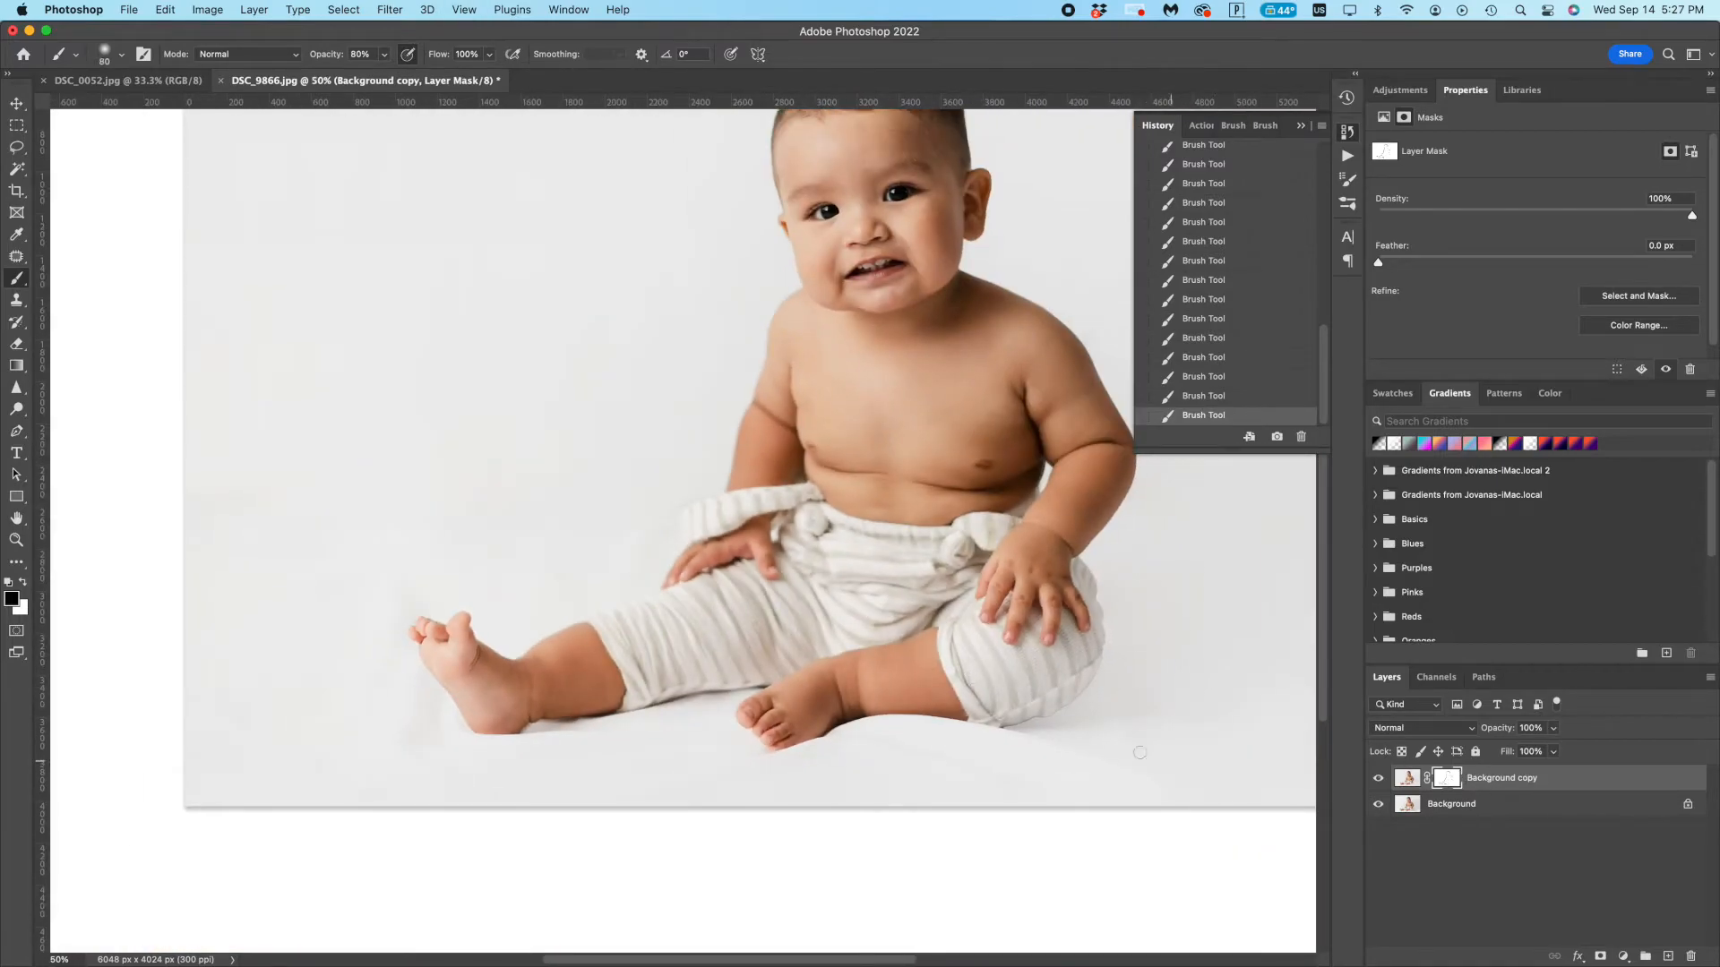
pyautogui.moveTo(1014, 722); pyautogui.dragTo(1071, 719)
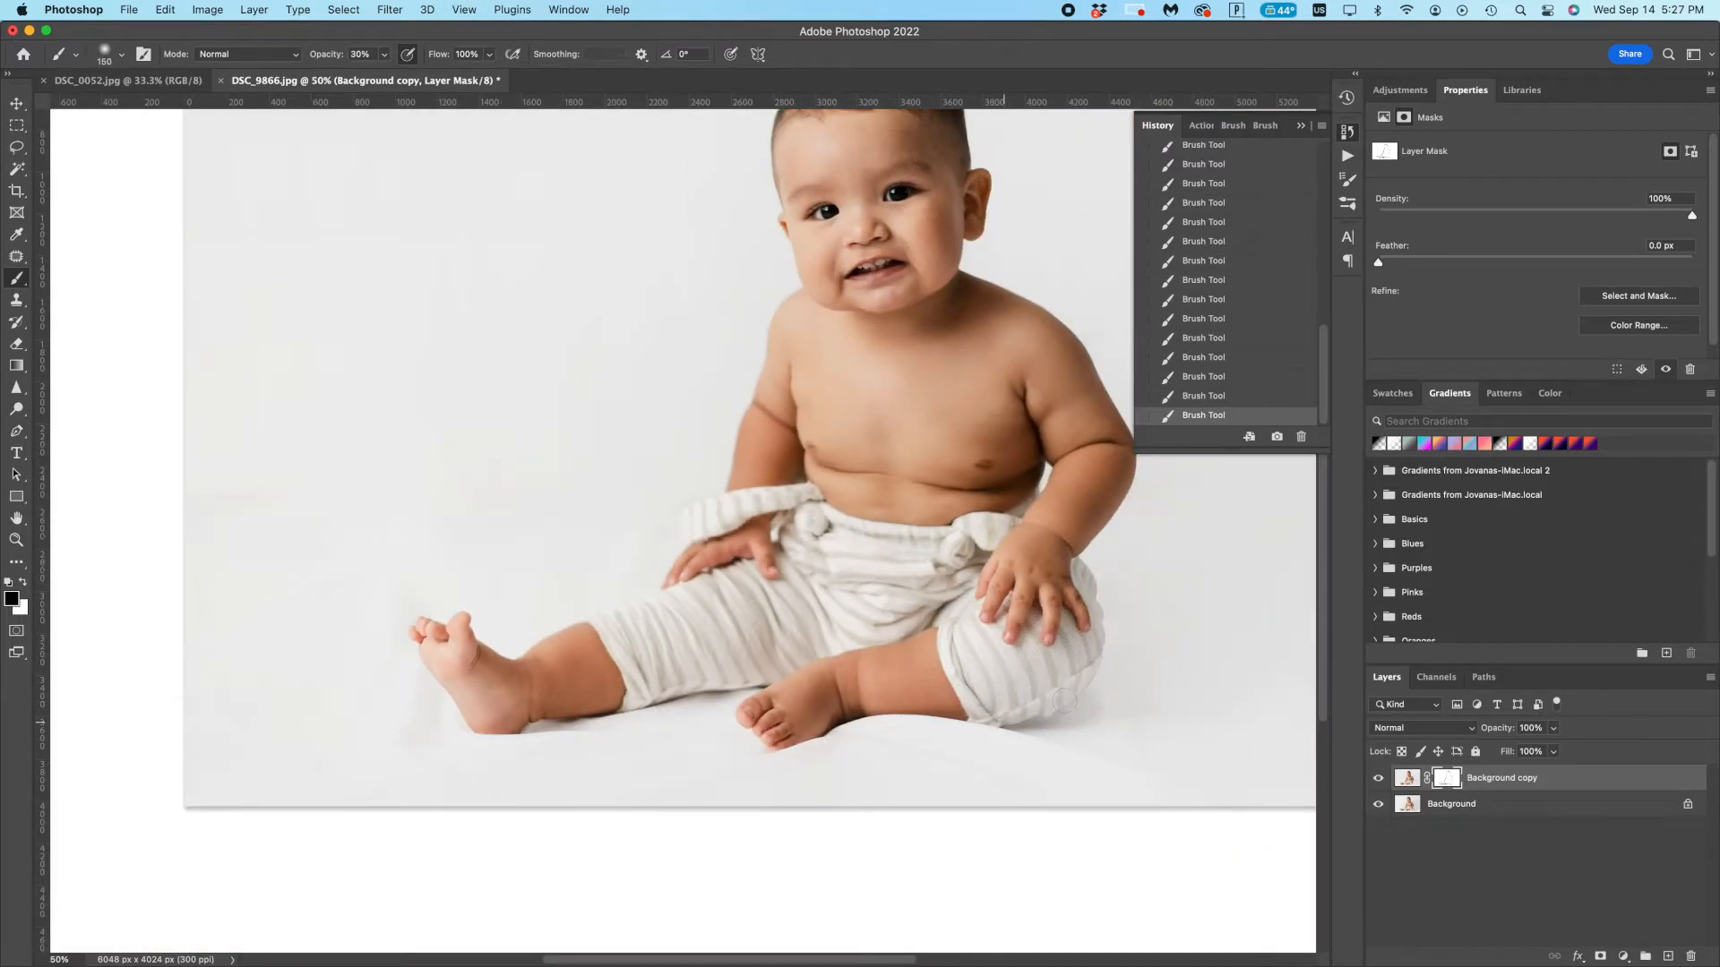
# - Blend the shadow beside the bent trouser leg on the mask with a much larger brush at 30% opacity
pyautogui.hscroll(9, 845, 707)
pyautogui.press(']')
pyautogui.press(']')
pyautogui.press(']')
pyautogui.press(']')
pyautogui.press(']')
pyautogui.press(']')
pyautogui.moveTo(643, 722); pyautogui.dragTo(669, 724)
pyautogui.scroll(3, 673, 639)
# - Compare the Background copy on and off, and bring back more floor shadow on its mask with a 500 px brush
pyautogui.click(1377, 779)
pyautogui.click(1377, 780)
pyautogui.click(1377, 779)
pyautogui.click(1377, 780)
pyautogui.moveTo(764, 822); pyautogui.dragTo(846, 816)
pyautogui.moveTo(624, 835); pyautogui.dragTo(736, 829)
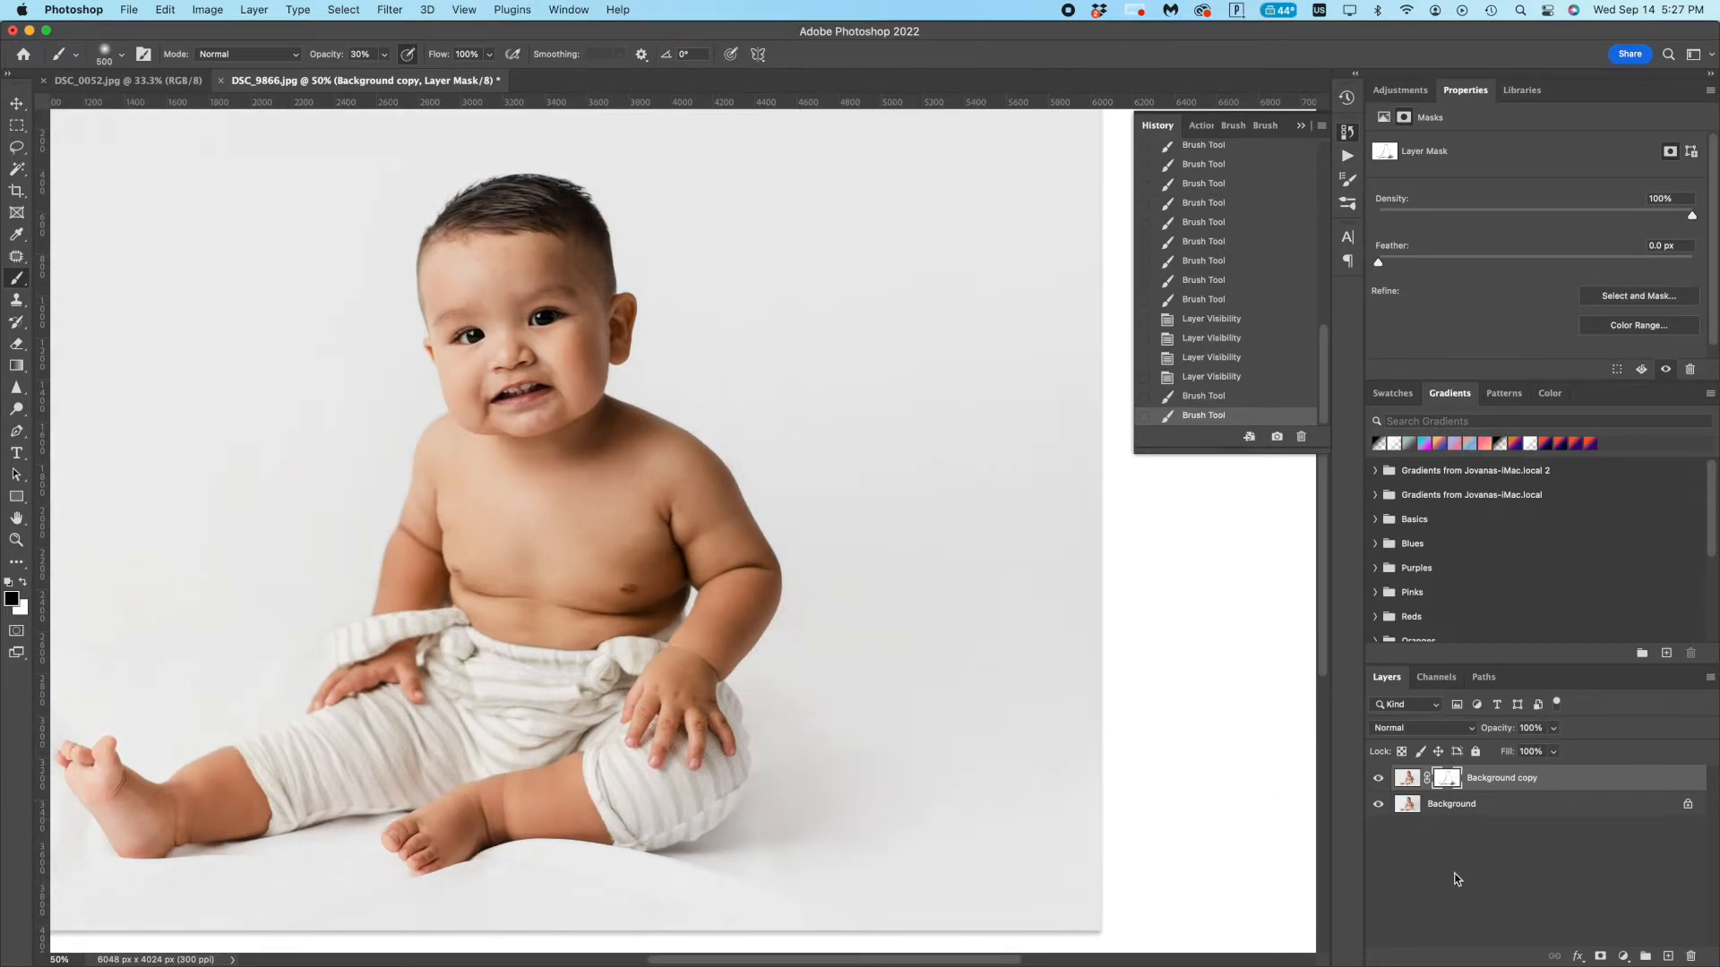
# - Compare the whole photo with and without the masked Background copy layer
pyautogui.press('super+minus')
pyautogui.click(1378, 781)
pyautogui.click(1377, 780)
pyautogui.click(1378, 781)
pyautogui.click(1377, 780)
pyautogui.click(1378, 780)
pyautogui.click(1378, 780)
pyautogui.click(1377, 780)
pyautogui.click(1377, 780)
# - Take a history snapshot of the edit and compare it with the originally opened photo
pyautogui.click(1276, 437)
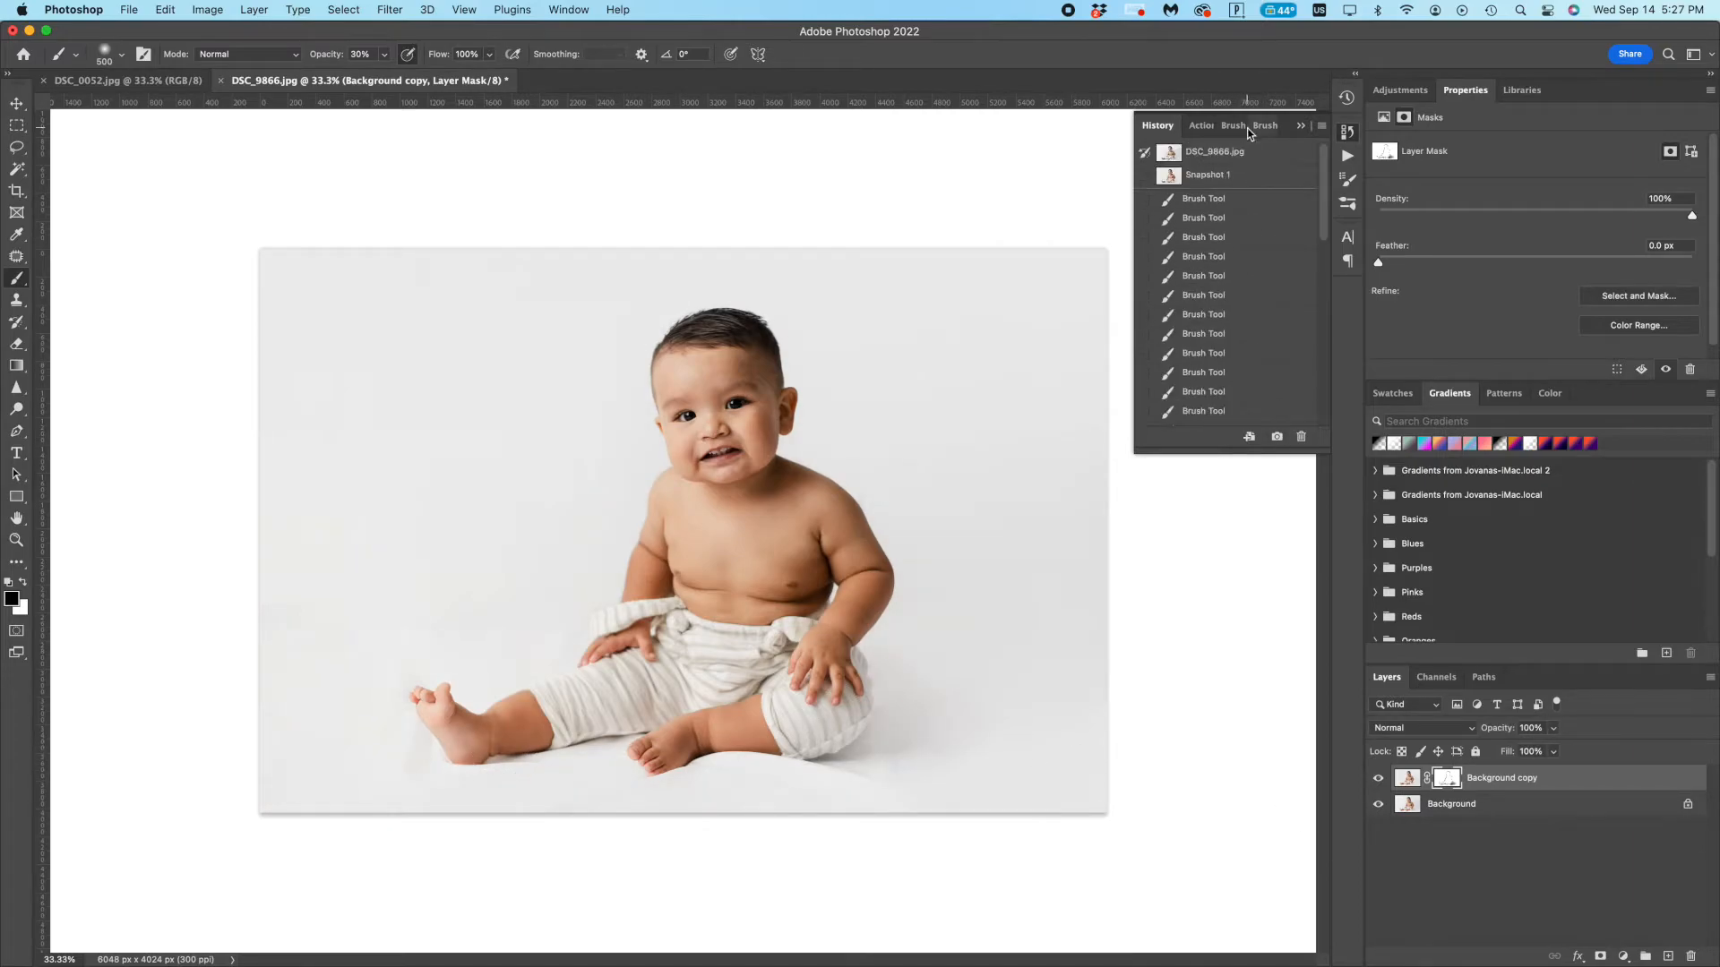
pyautogui.click(1249, 154)
pyautogui.click(1249, 177)
# - Flatten the image and duplicate the flattened background onto a new layer
pyautogui.rightClick(1616, 811)
pyautogui.click(1585, 906)
pyautogui.press('super+j')
# - Add a Curves adjustment layer above Layer 1 and slightly adjust the highlight end of its curve
pyautogui.click(1419, 91)
pyautogui.click(1458, 130)
pyautogui.scroll(-5, 1594, 277)
pyautogui.moveTo(1658, 301); pyautogui.dragTo(1650, 303)
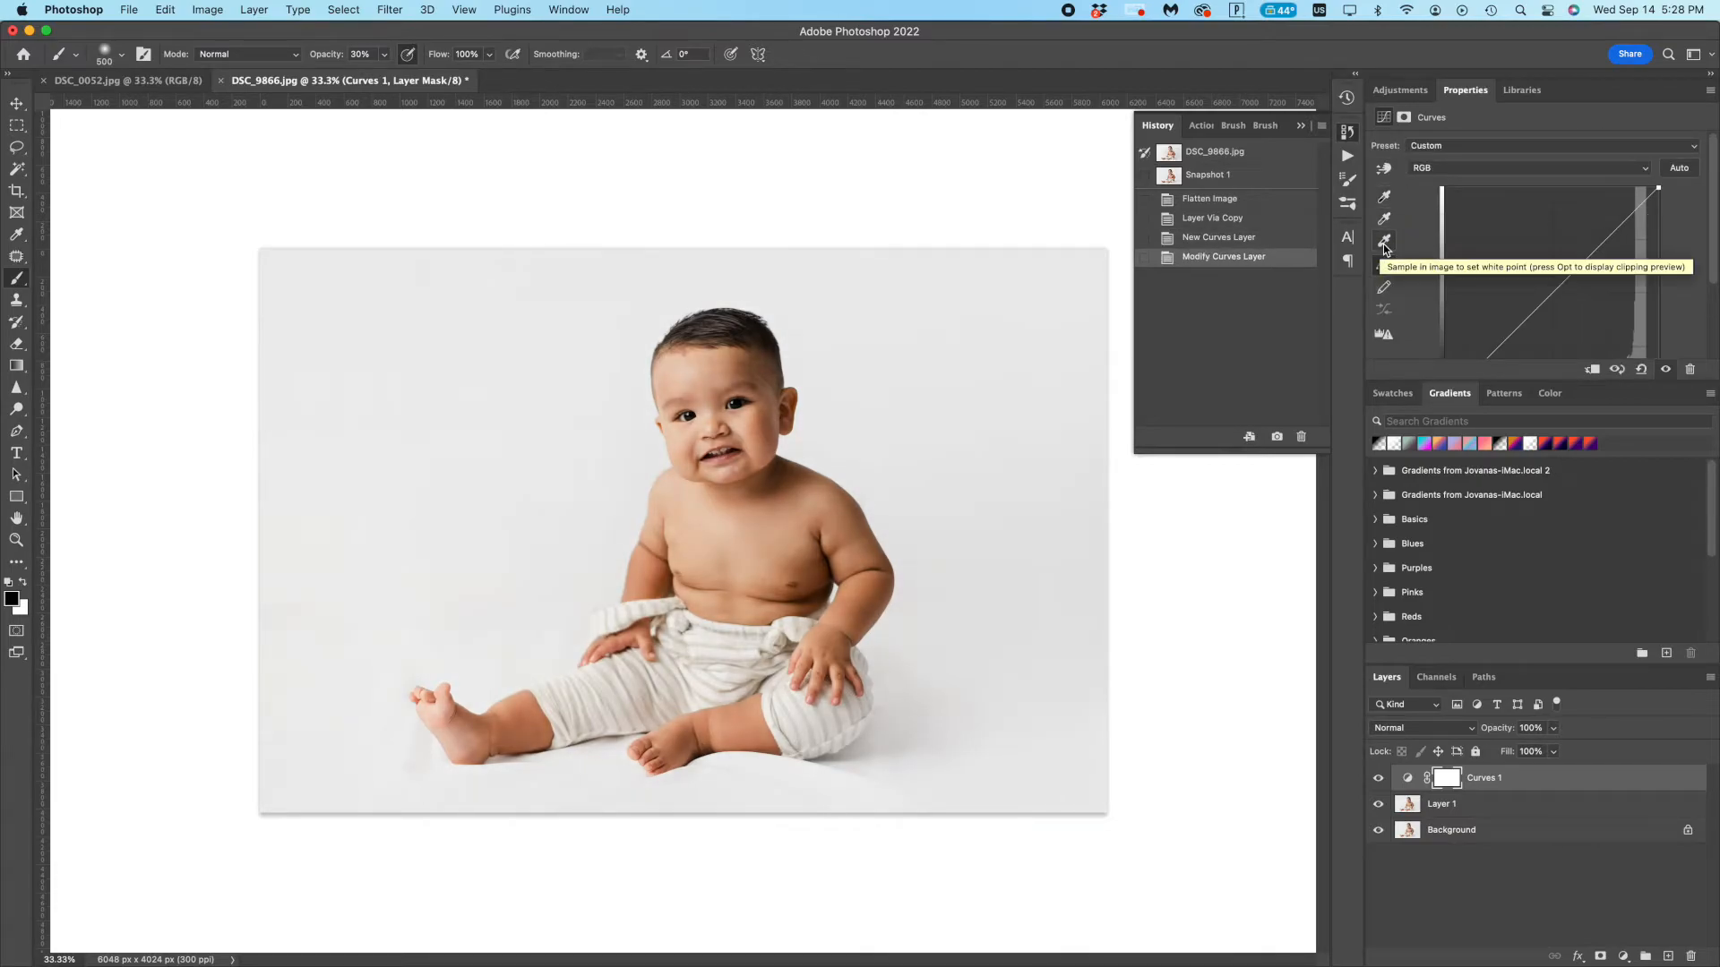
# - Set the white point of the Curves 1 layer by sampling the backdrop near the baby's raised foot, using the clipping preview
pyautogui.click(1383, 241)
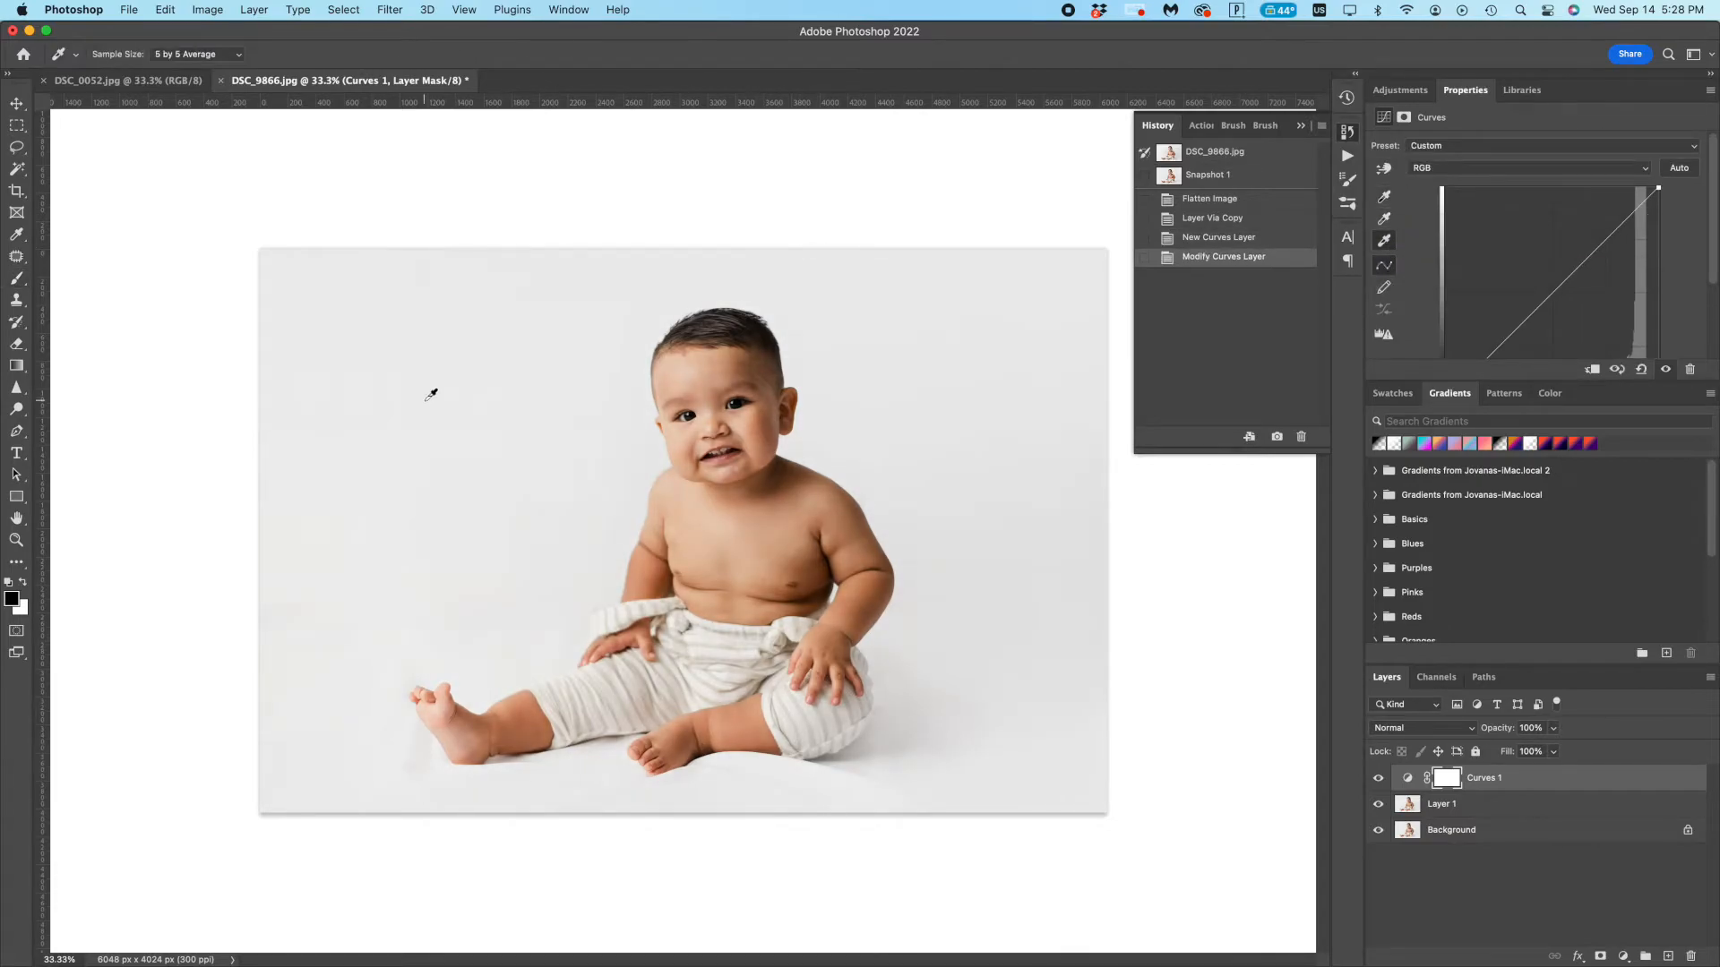
pyautogui.click(426, 399)
pyautogui.click(424, 399)
pyautogui.click(274, 493)
pyautogui.click(269, 550)
pyautogui.click(415, 670)
pyautogui.click(268, 555)
pyautogui.click(305, 555)
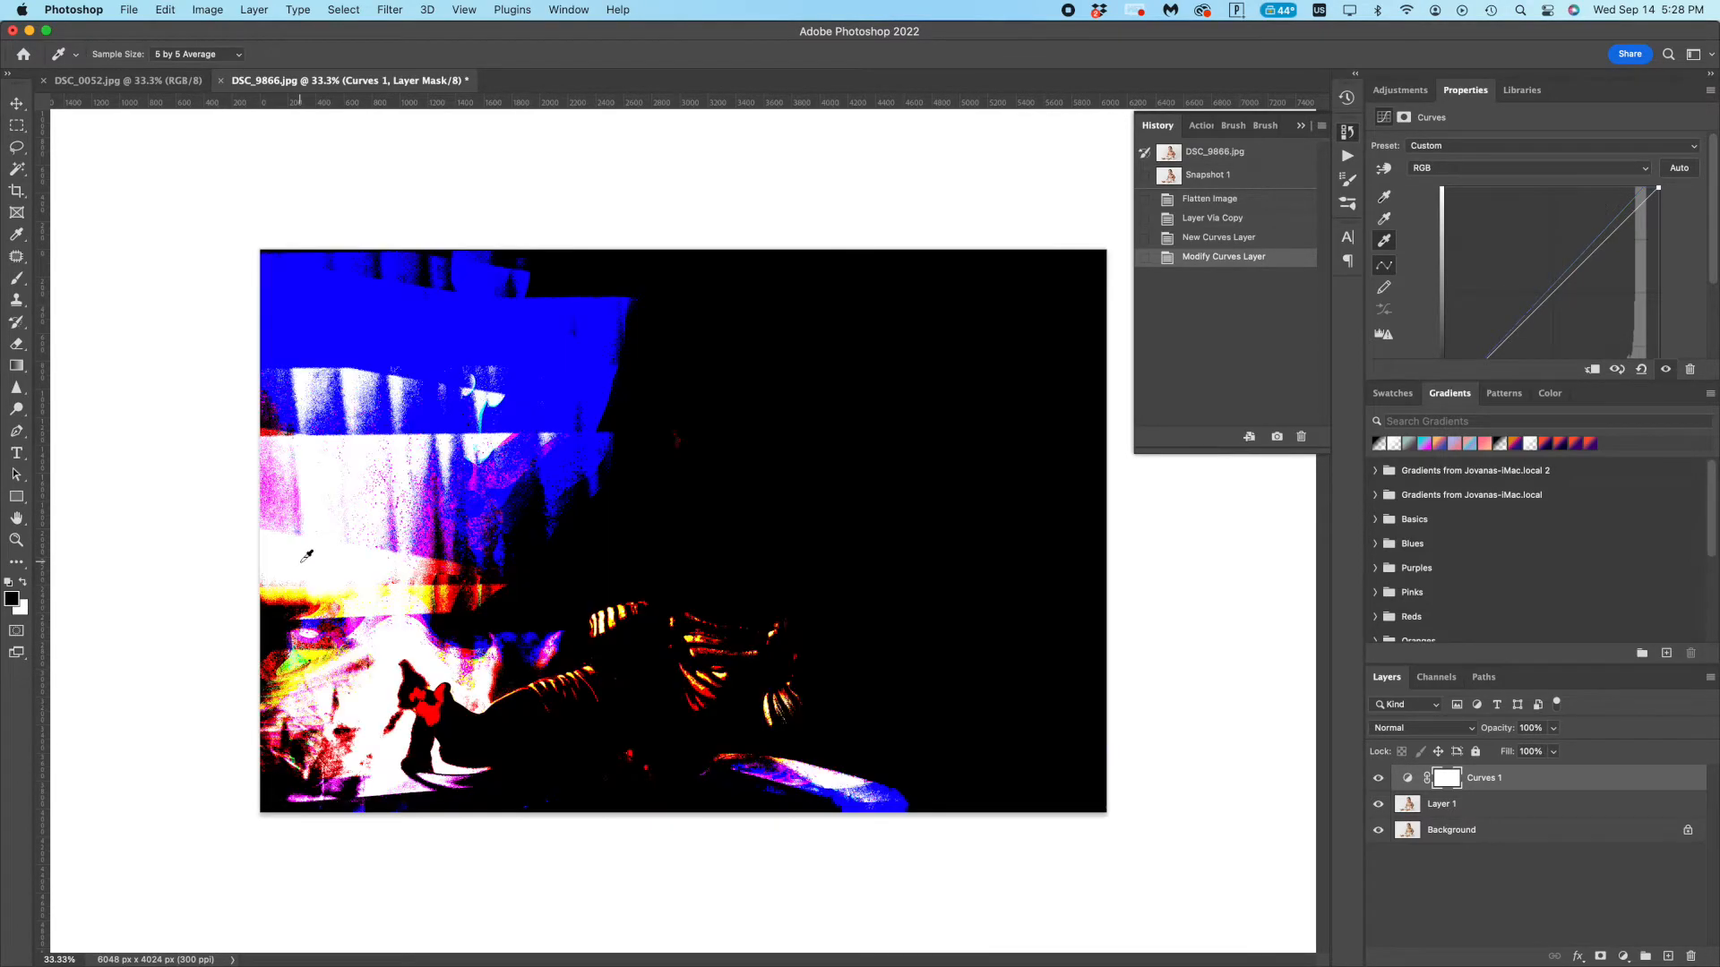
pyautogui.click(403, 734)
pyautogui.click(417, 714)
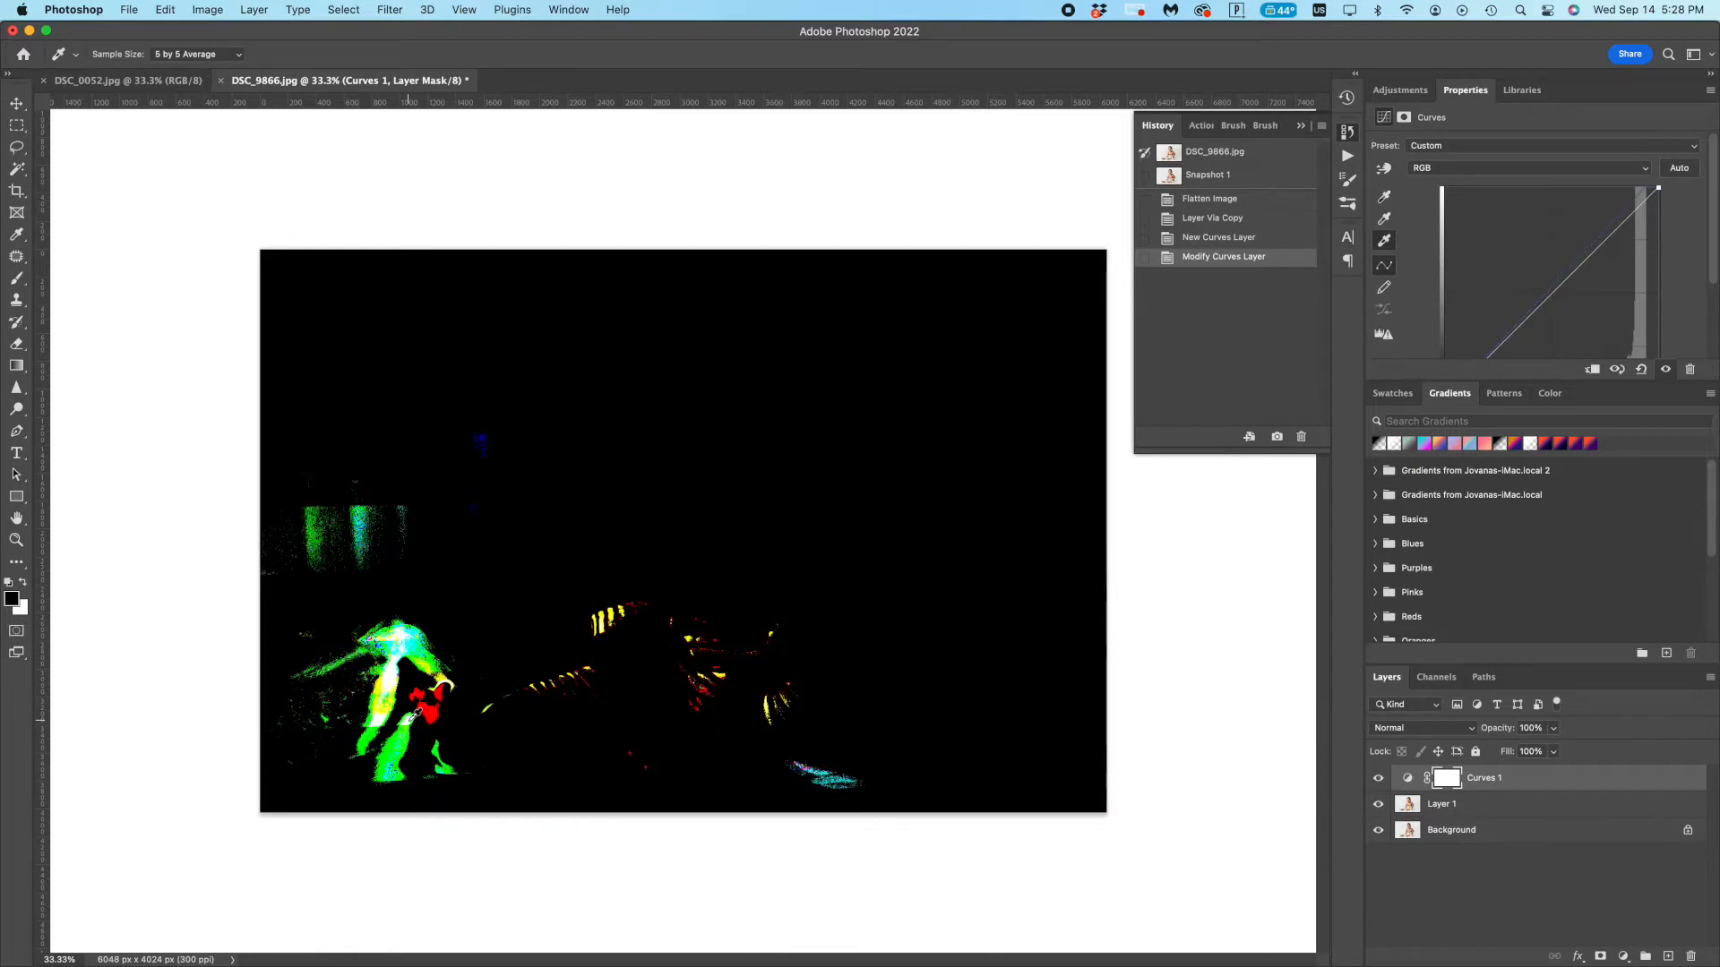
# - Compare the whole photo with and without the Curves 1 adjustment
pyautogui.click(1377, 778)
pyautogui.click(1377, 779)
pyautogui.click(1378, 778)
pyautogui.click(1377, 778)
pyautogui.click(1378, 778)
pyautogui.click(1377, 778)
pyautogui.click(1377, 778)
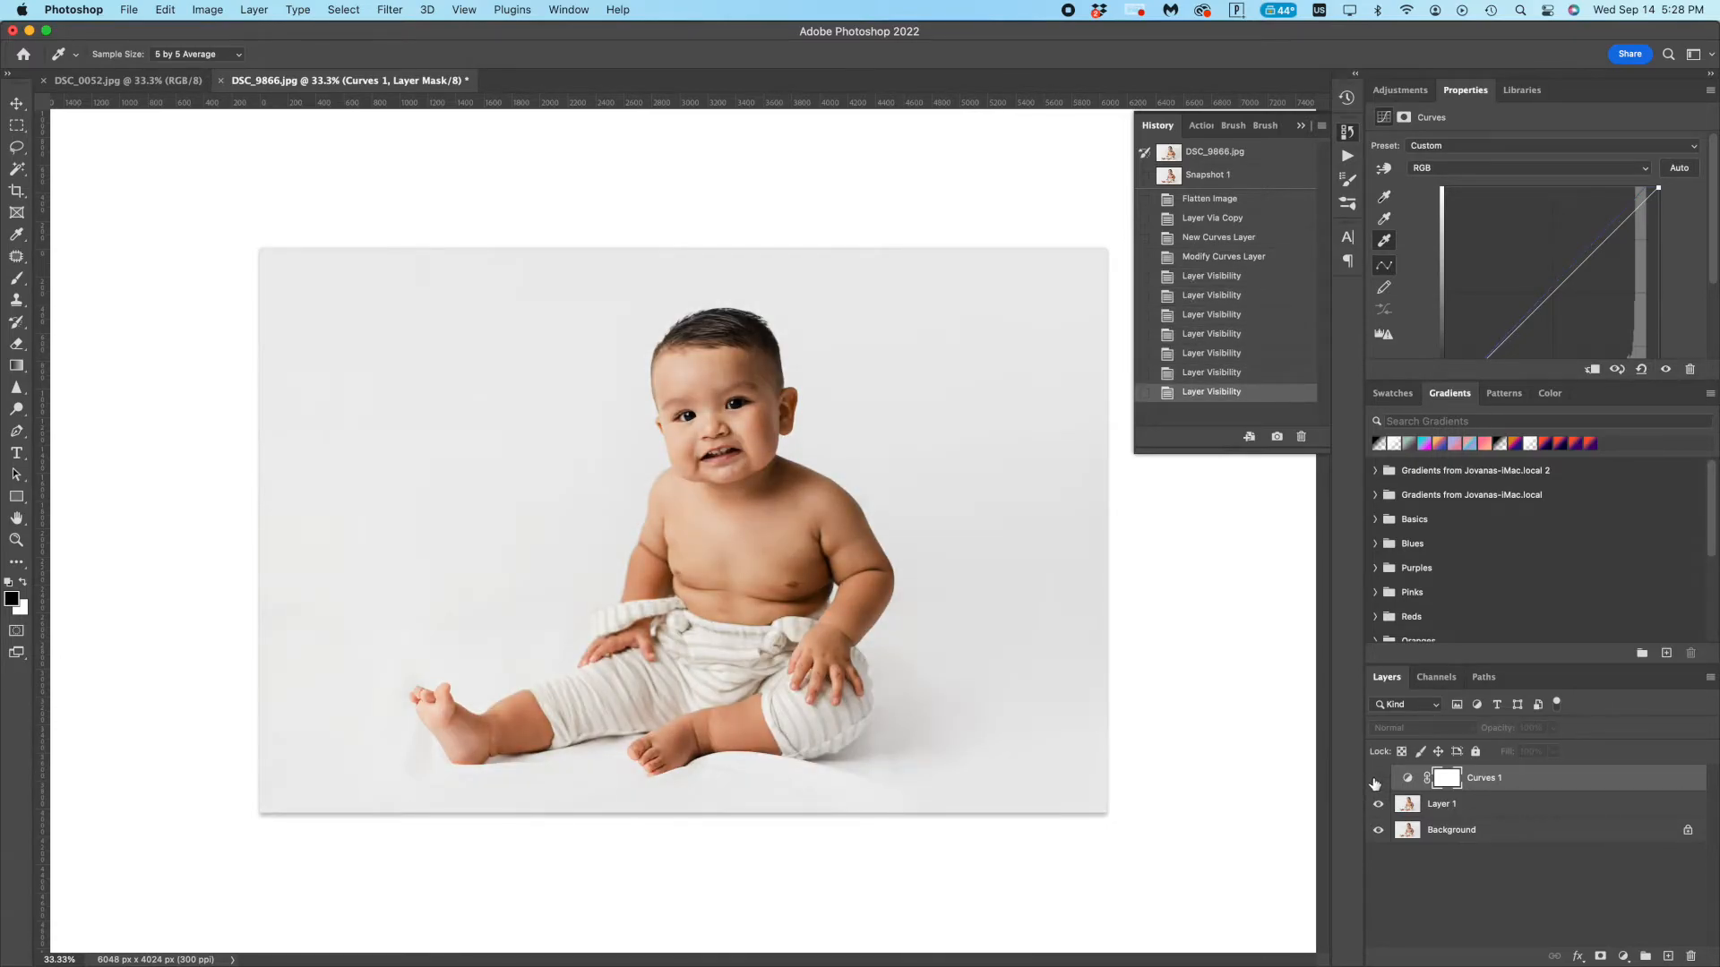
pyautogui.click(1378, 778)
pyautogui.click(1378, 778)
pyautogui.click(1378, 778)
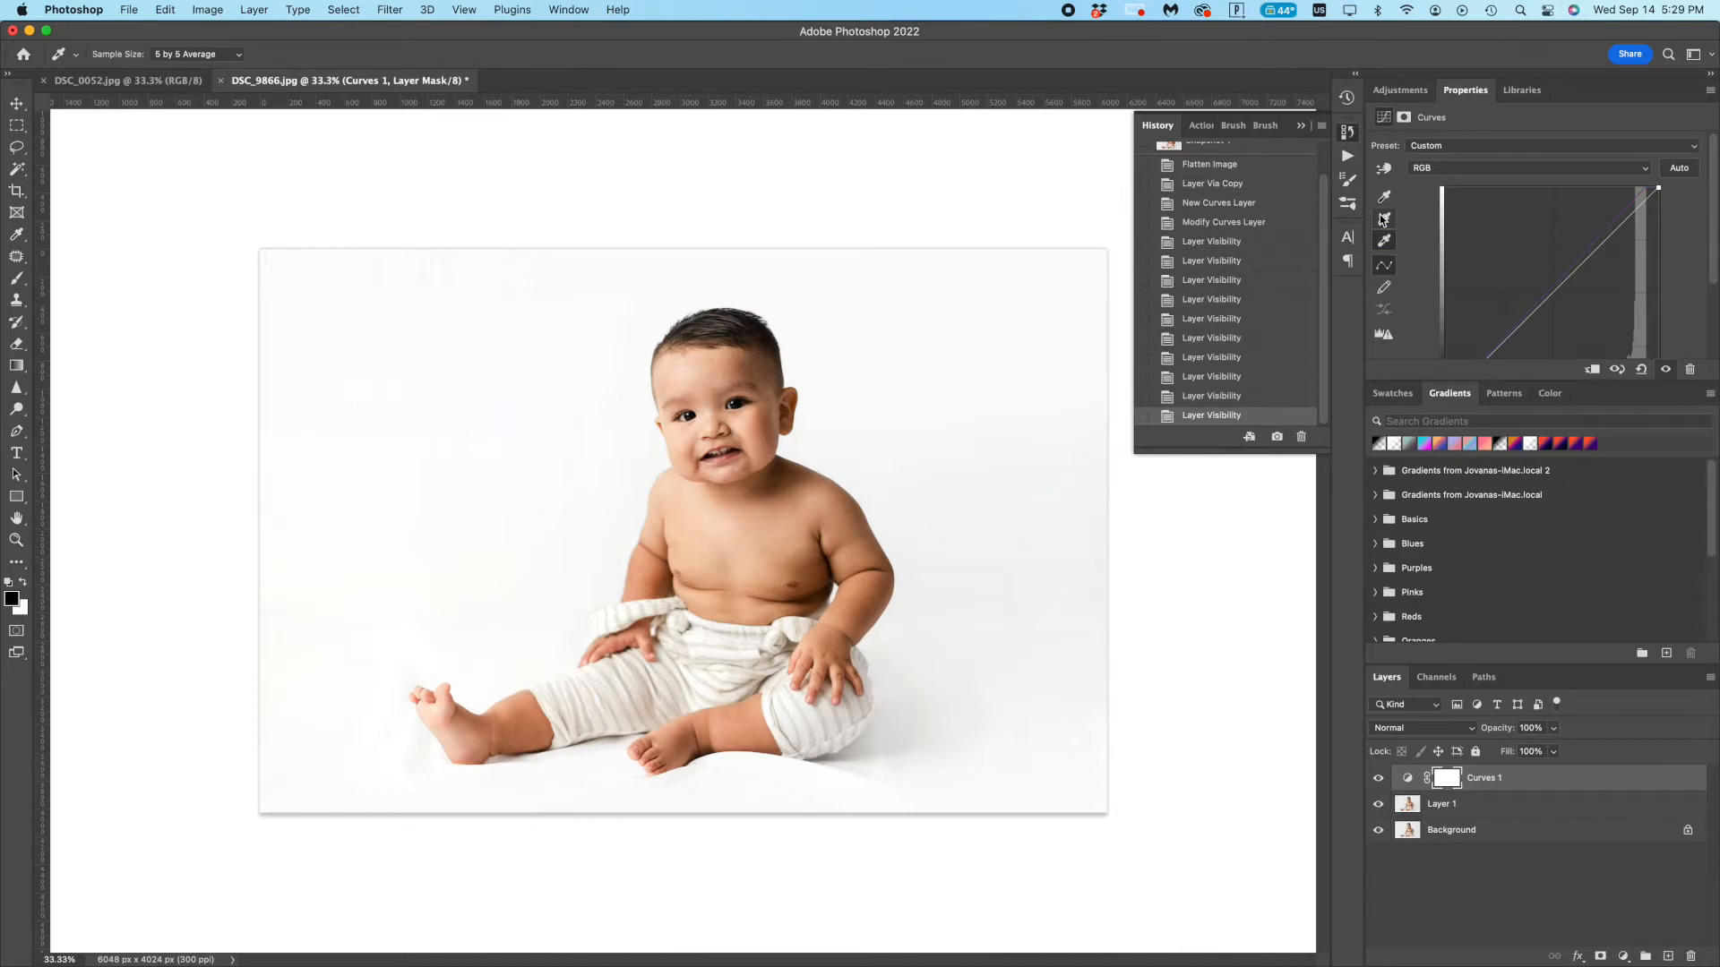
pyautogui.click(1380, 780)
pyautogui.click(1379, 779)
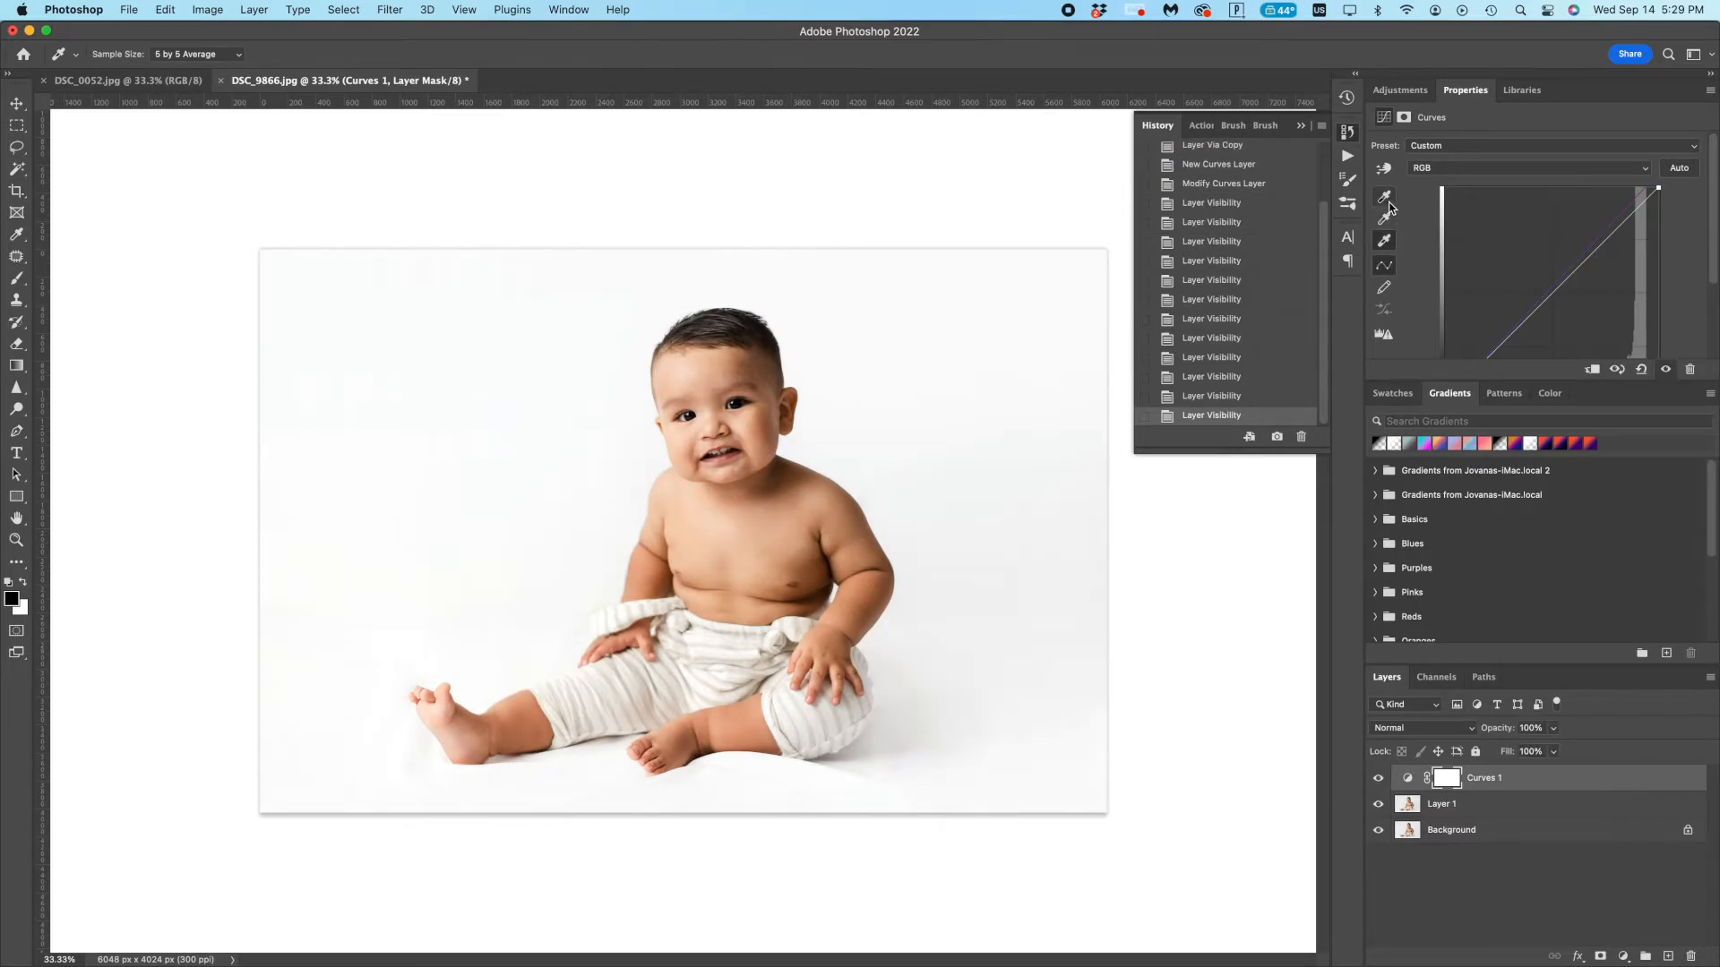
# - Add a second Curves adjustment layer and set its gray point by sampling the white trousers and the shadow beside them
pyautogui.click(1392, 93)
pyautogui.click(1453, 128)
pyautogui.scroll(10, 674, 555)
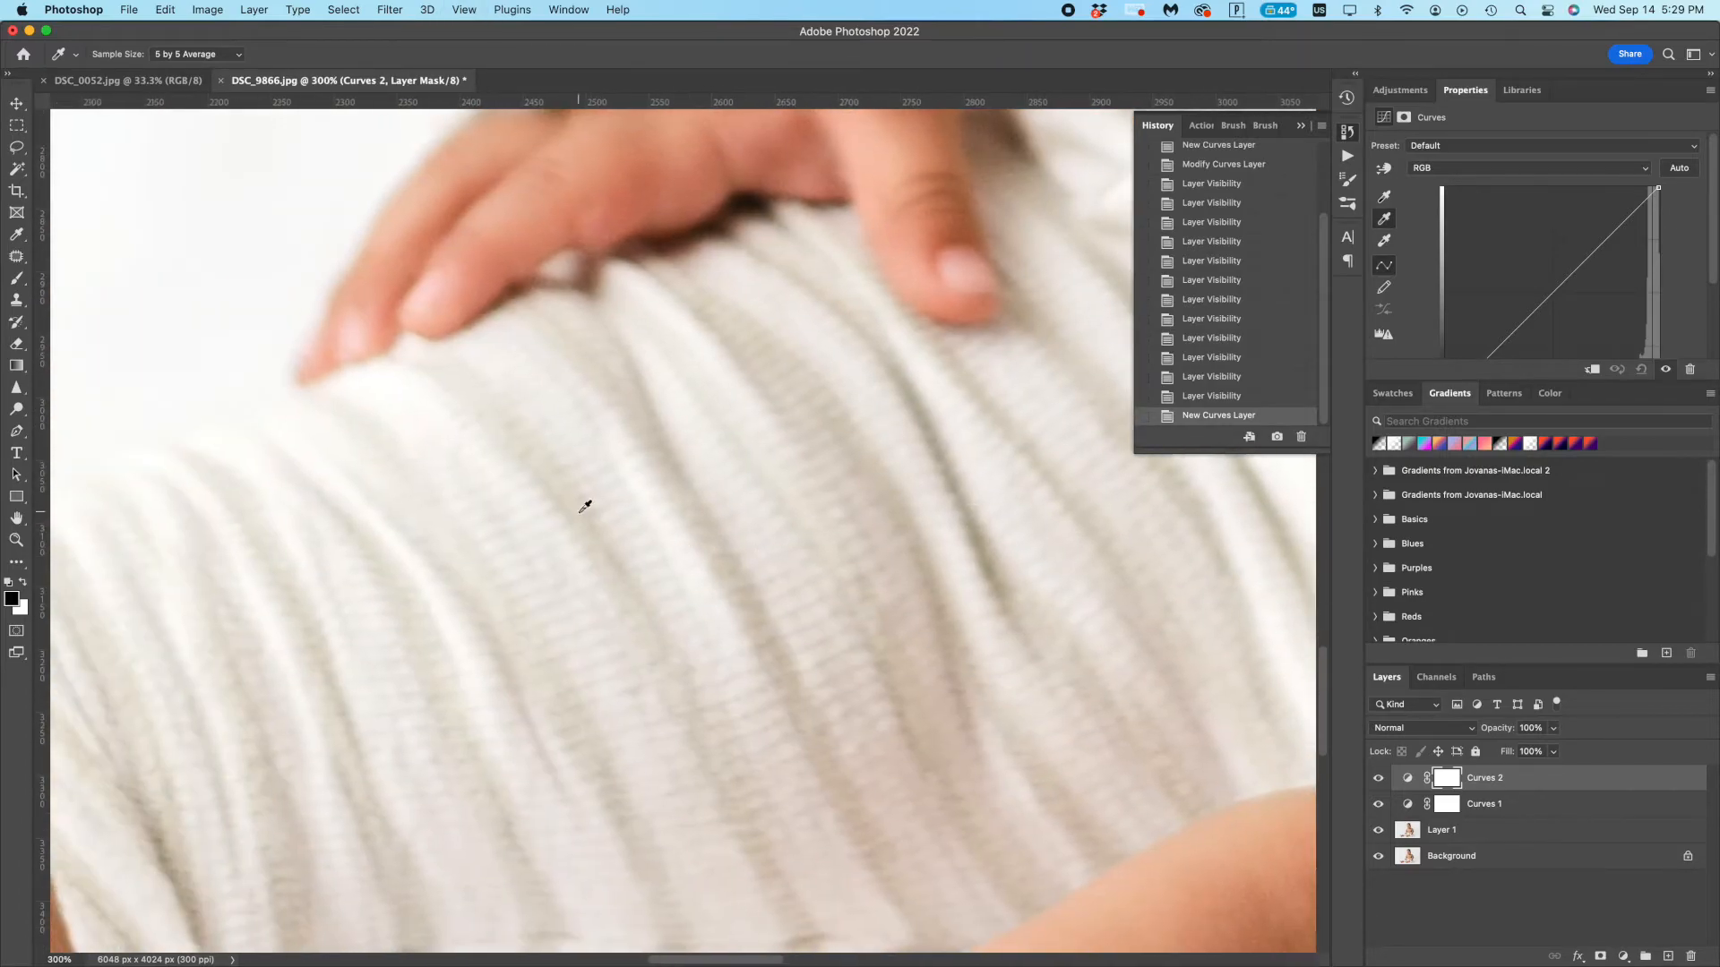
pyautogui.click(580, 503)
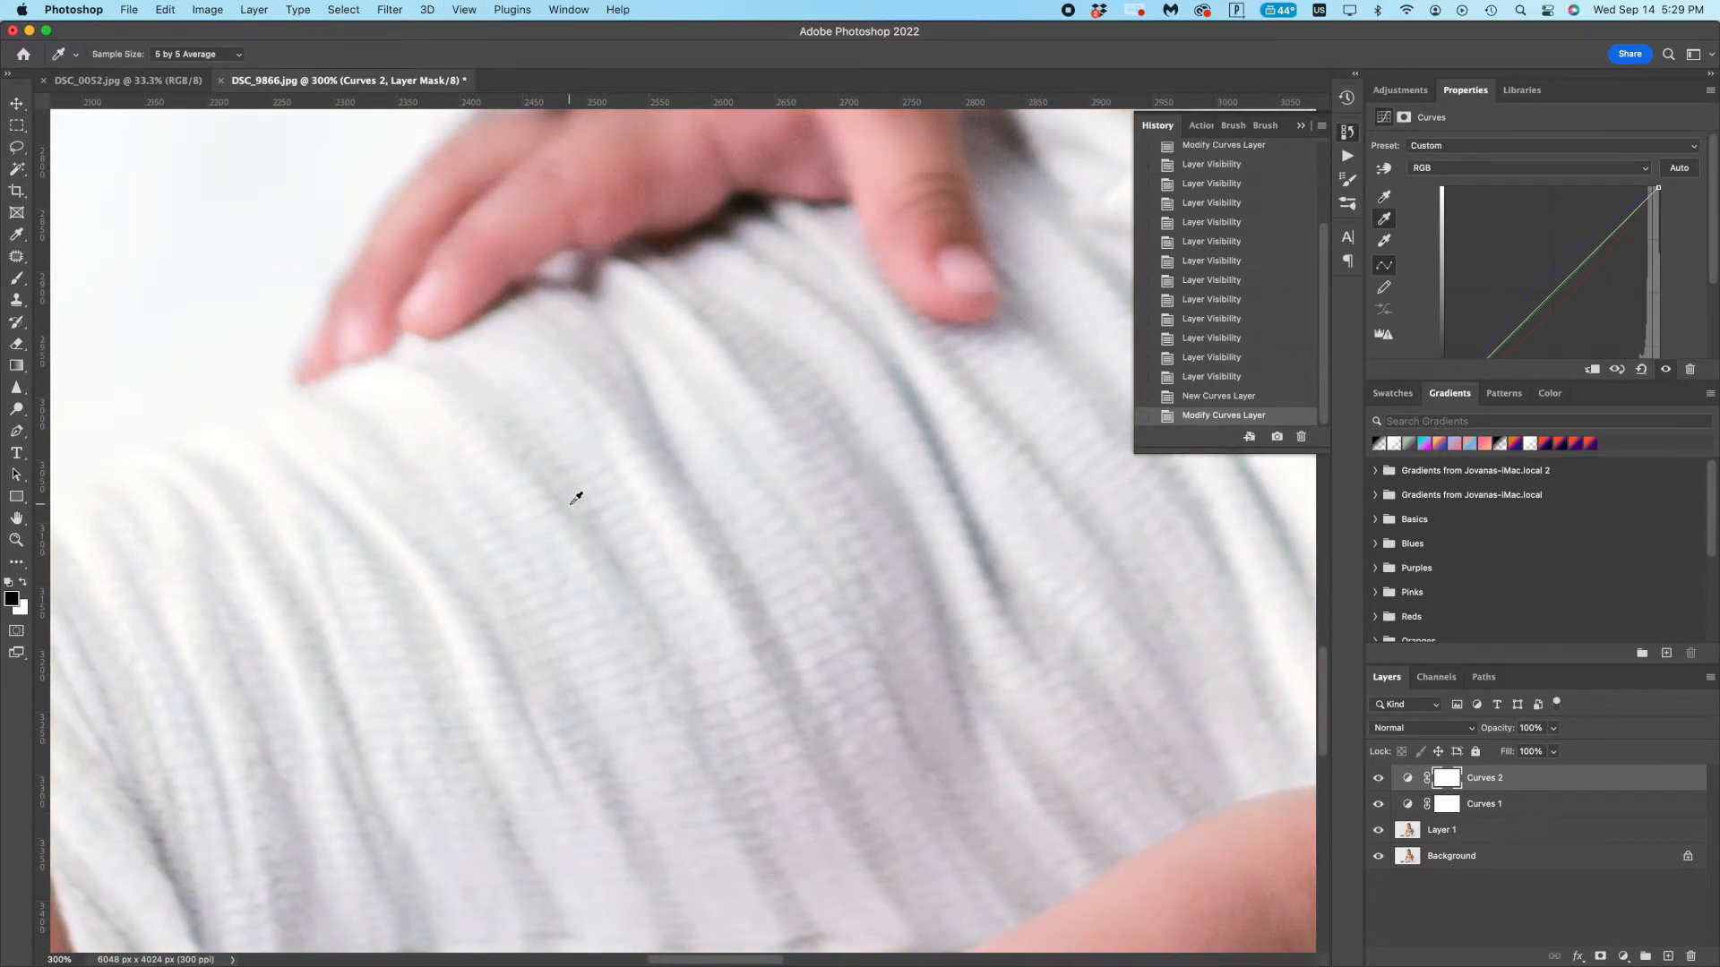
pyautogui.hscroll(-10, 368, 568)
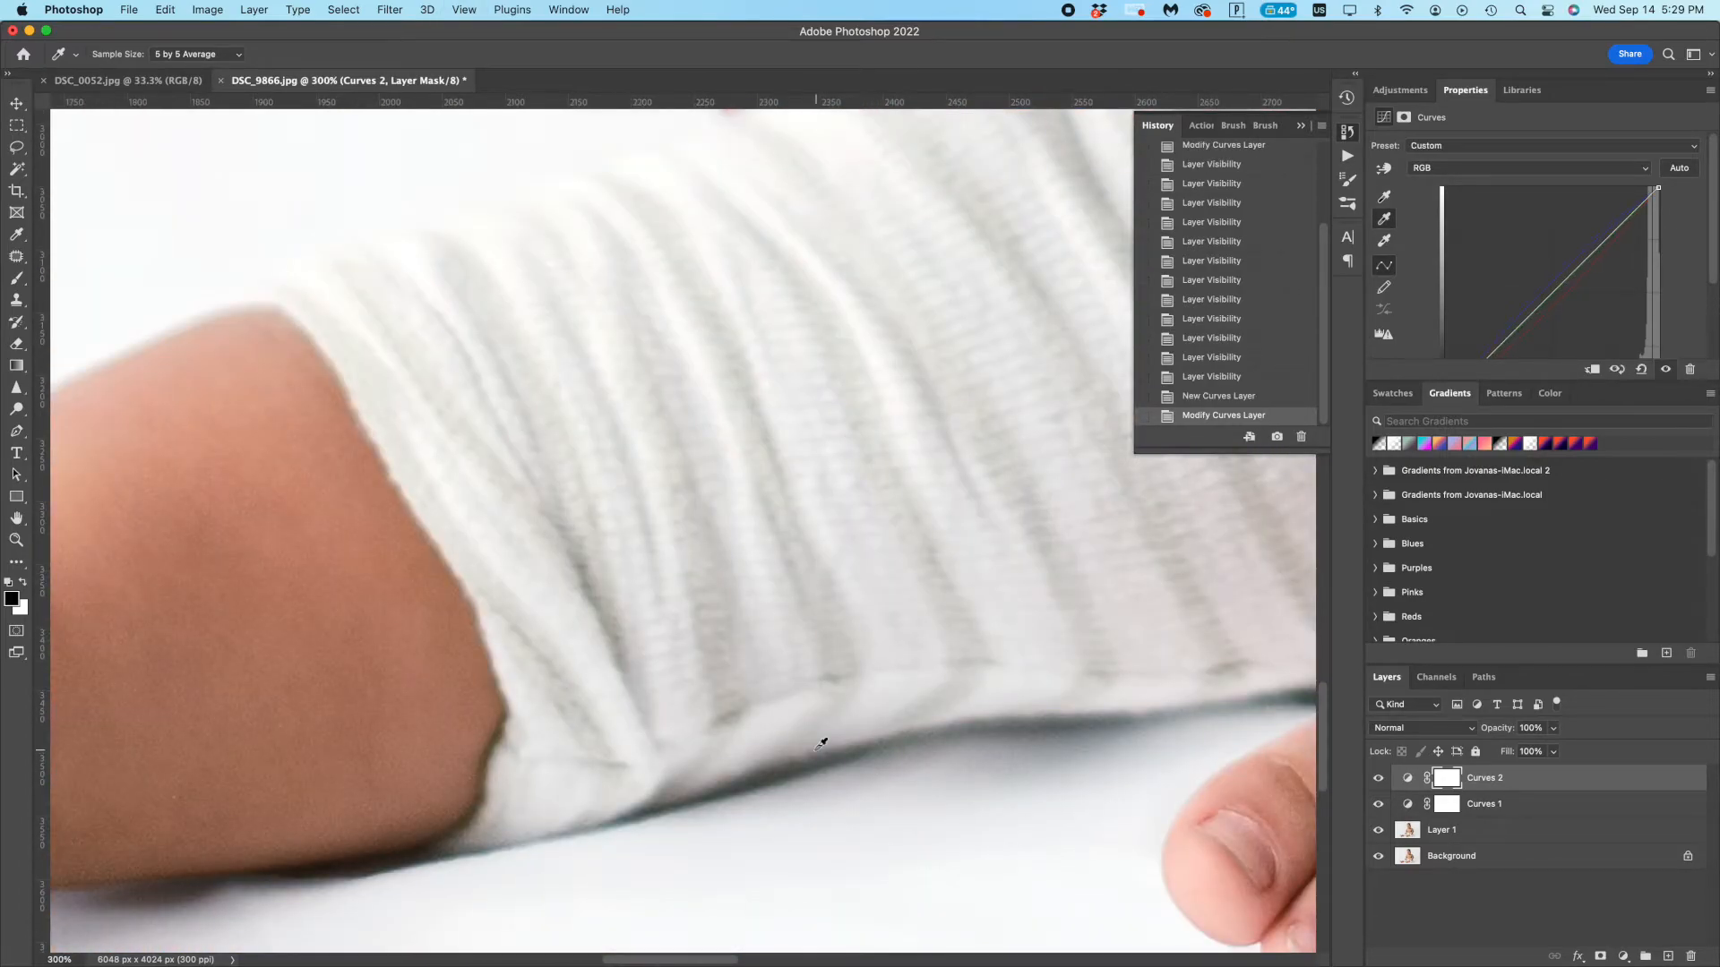
pyautogui.hscroll(15, 931, 725)
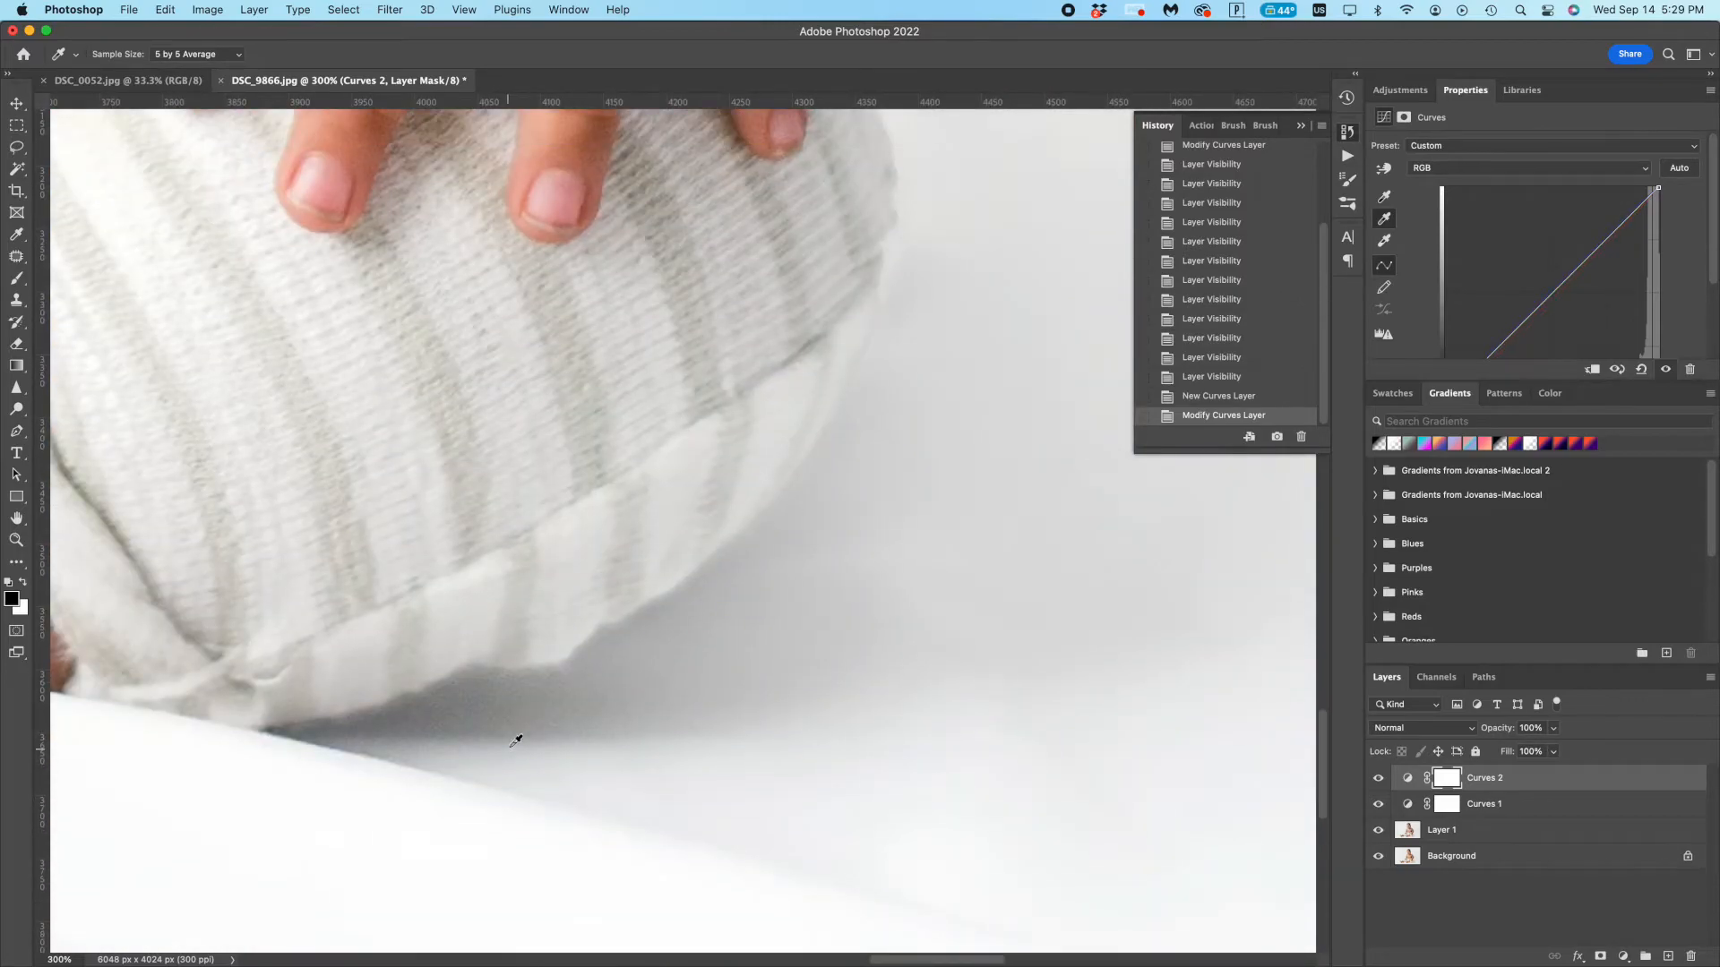
pyautogui.hscroll(-15, 537, 695)
pyautogui.press('super+0')
# - Compare the whole photo with and without the Curves 2 color correction
pyautogui.click(1378, 778)
pyautogui.click(1379, 779)
pyautogui.click(1379, 779)
pyautogui.click(1379, 779)
pyautogui.click(1379, 779)
pyautogui.click(1379, 779)
pyautogui.click(1379, 779)
pyautogui.click(1379, 780)
# - Lower the Curves 2 layer's opacity to 12% and check its effect on the photo
pyautogui.moveTo(1500, 730); pyautogui.dragTo(822, 669)
pyautogui.click(1380, 779)
pyautogui.click(1379, 780)
pyautogui.click(1379, 779)
pyautogui.click(1379, 779)
# - Take a second history snapshot of the current edit and select it
pyautogui.click(1202, 126)
pyautogui.click(1149, 123)
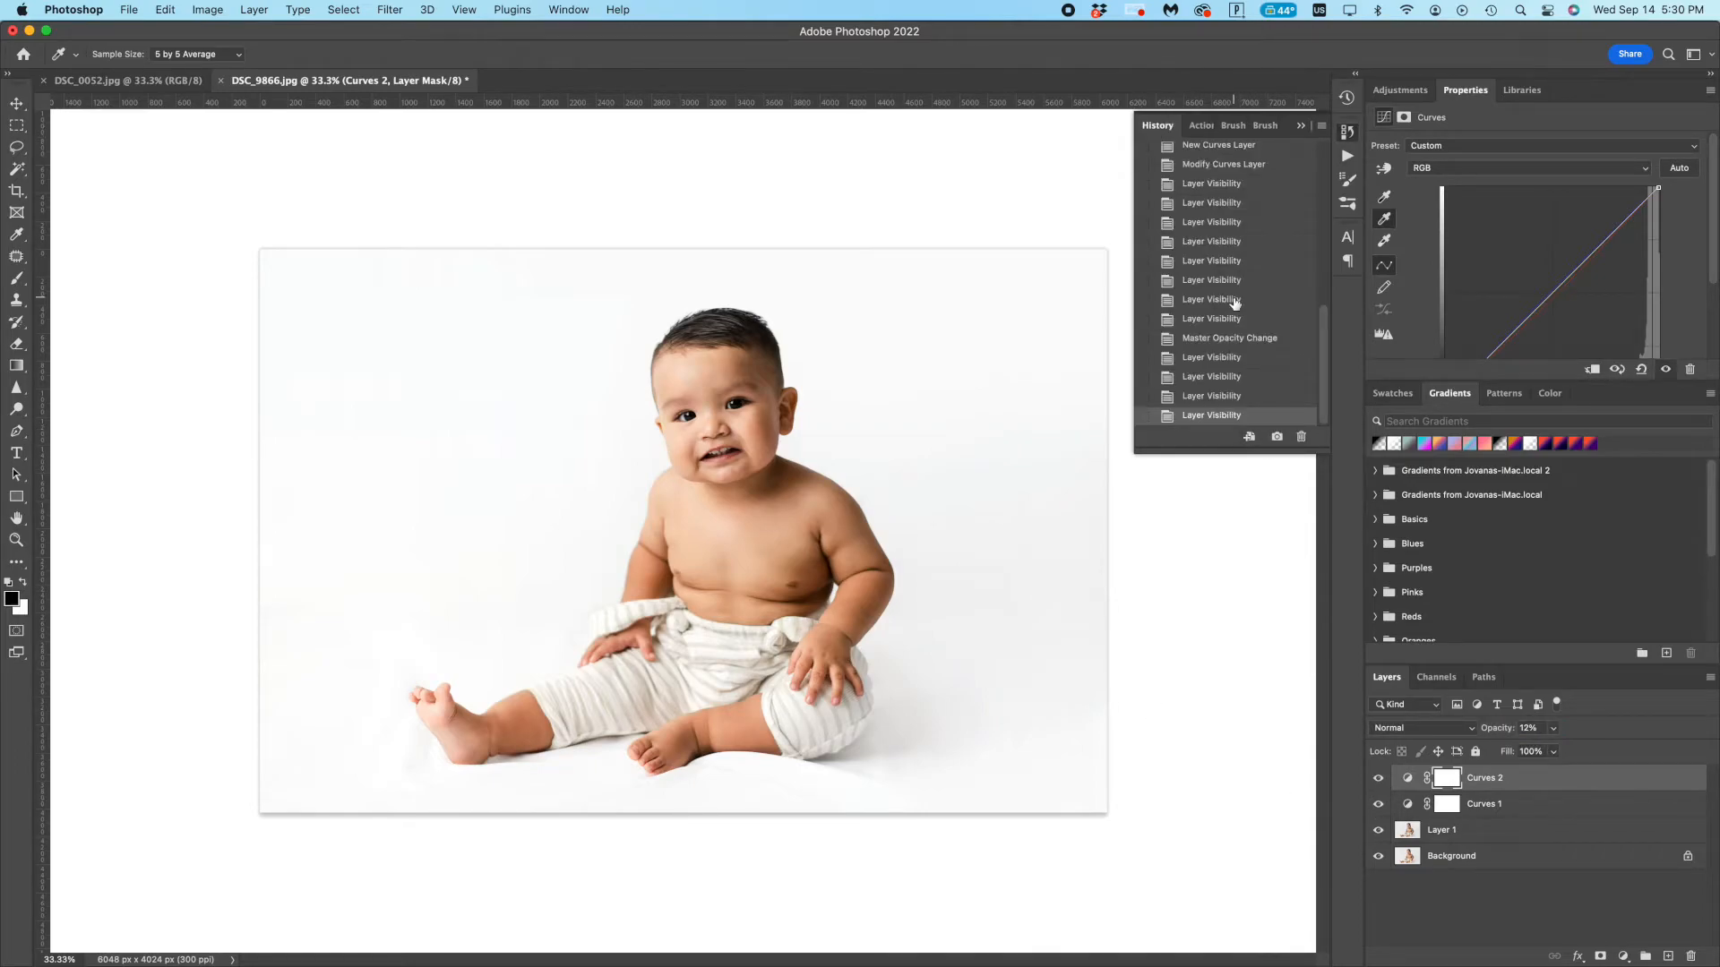
pyautogui.scroll(5, 1235, 303)
pyautogui.click(1220, 197)
# - Hide the Curves 2 layer and check the photo with and without the Curves adjustments
pyautogui.press('b')
pyautogui.click(1379, 779)
pyautogui.click(1379, 779)
pyautogui.click(1379, 779)
pyautogui.click(1379, 779)
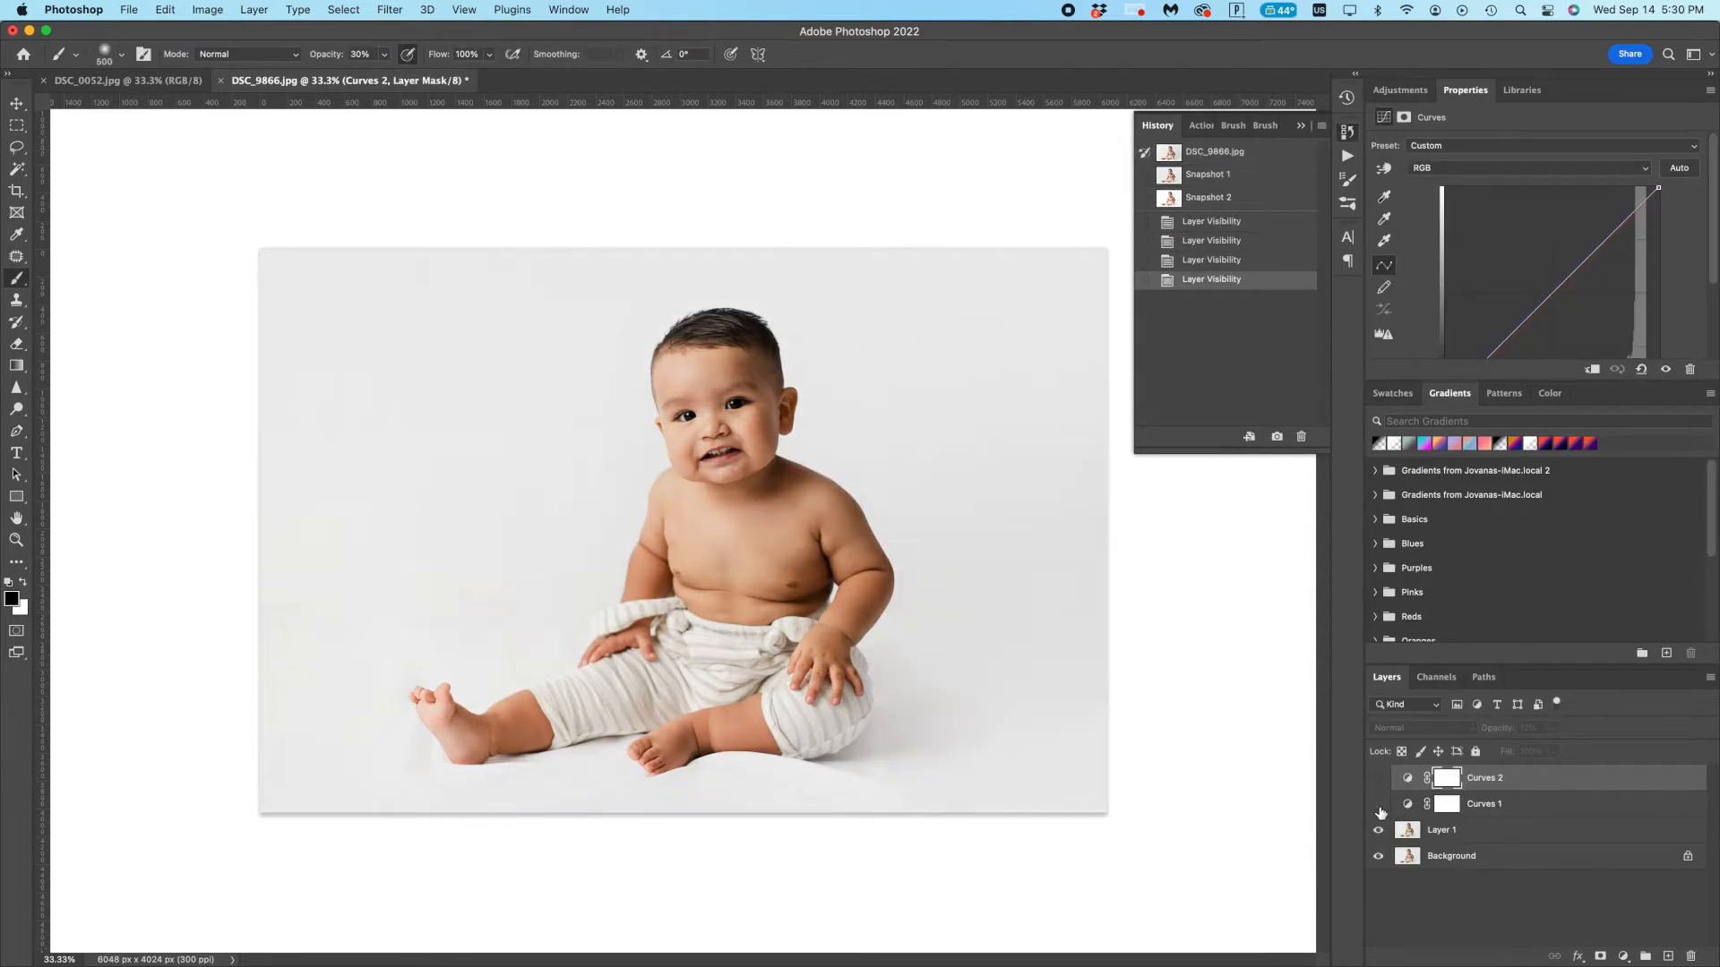
pyautogui.click(1380, 779)
pyautogui.click(1379, 779)
pyautogui.click(1379, 779)
# - Paint black on the Curves 1 mask over the trouser leg and loose strap with a smaller brush, and undo the last strokes
pyautogui.click(1393, 804)
pyautogui.press('[')
pyautogui.press('[')
pyautogui.press('[')
pyautogui.press('[')
pyautogui.press('[')
pyautogui.moveTo(542, 690); pyautogui.dragTo(573, 674)
pyautogui.moveTo(557, 696); pyautogui.dragTo(611, 667)
pyautogui.moveTo(618, 662)
pyautogui.mouseDown()
pyautogui.moveTo(598, 618)
pyautogui.moveTo(645, 609)
pyautogui.mouseUp()
pyautogui.moveTo(618, 618)
pyautogui.mouseDown()
pyautogui.moveTo(672, 609)
pyautogui.moveTo(737, 649)
pyautogui.moveTo(596, 626)
pyautogui.moveTo(618, 614)
pyautogui.mouseUp()
pyautogui.press('super+z')
pyautogui.press('super+z')
pyautogui.press('super+z')
# - Paint black at 20% brush opacity on the Curves 1 mask over the trousers' loose strap and waistband
pyautogui.moveTo(599, 620); pyautogui.dragTo(631, 613)
pyautogui.moveTo(613, 618); pyautogui.dragTo(650, 611)
pyautogui.moveTo(631, 614); pyautogui.dragTo(672, 609)
pyautogui.moveTo(602, 625); pyautogui.dragTo(641, 614)
pyautogui.moveTo(662, 618); pyautogui.dragTo(726, 645)
pyautogui.moveTo(739, 649); pyautogui.dragTo(701, 654)
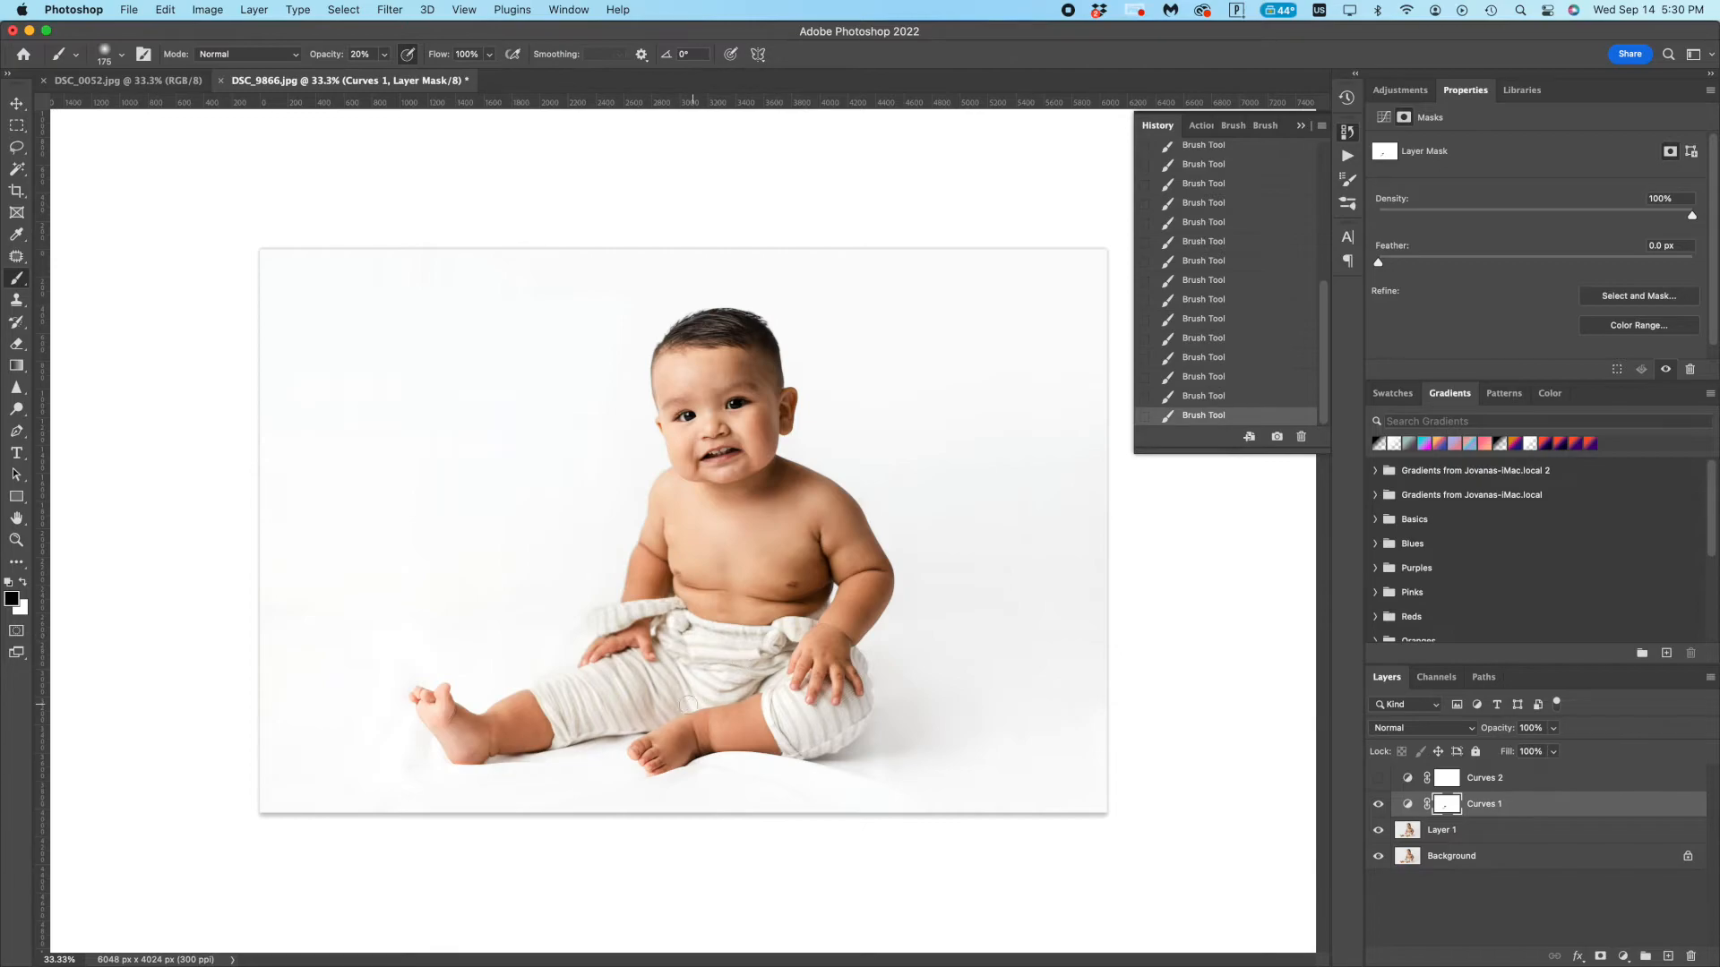
# - With the mask overlay shown, clean the Curves 1 mask edges around the strap and upper trouser leg using a white 100% brush
pyautogui.click(1379, 804)
pyautogui.press('super+equal')
pyautogui.press('\\')
pyautogui.moveTo(485, 685); pyautogui.dragTo(507, 673)
pyautogui.press('0')
pyautogui.moveTo(485, 690); pyautogui.dragTo(527, 664)
pyautogui.moveTo(482, 697); pyautogui.dragTo(489, 748)
pyautogui.press('\\')
pyautogui.press('\\')
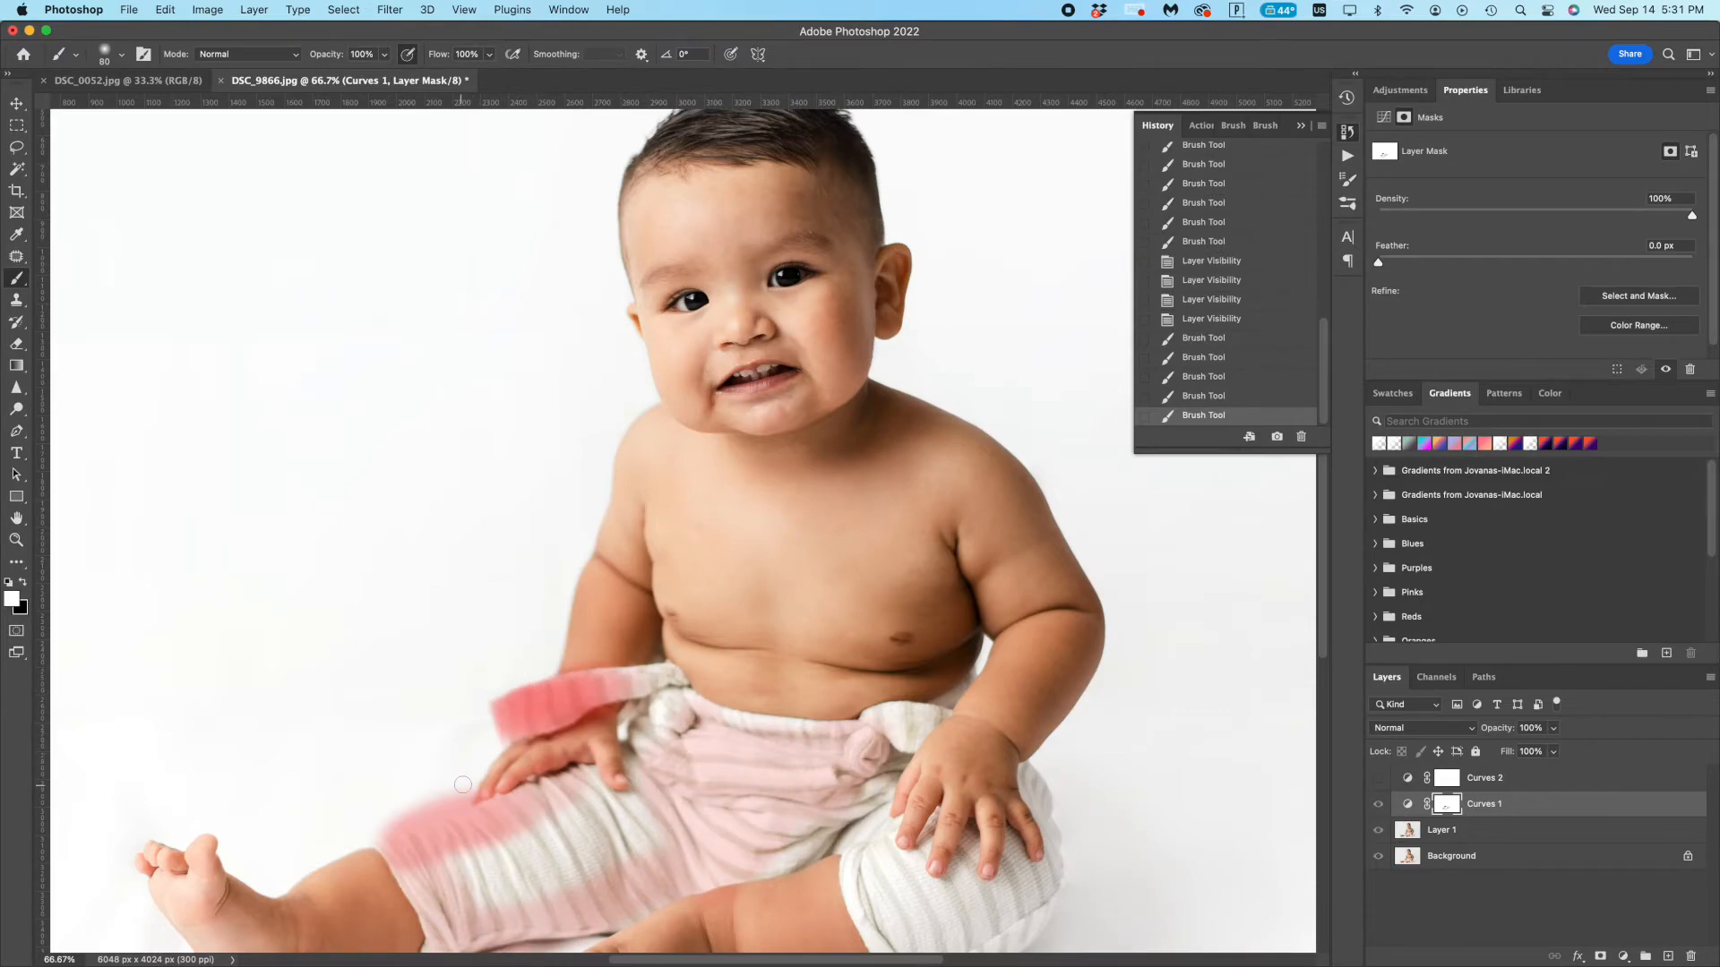
pyautogui.moveTo(388, 817); pyautogui.dragTo(465, 796)
pyautogui.press('\\')
pyautogui.press('x')
# - Inspect the mask overlay and compare the photo with and without the masked Curves 1 layer
pyautogui.scroll(-5, 468, 787)
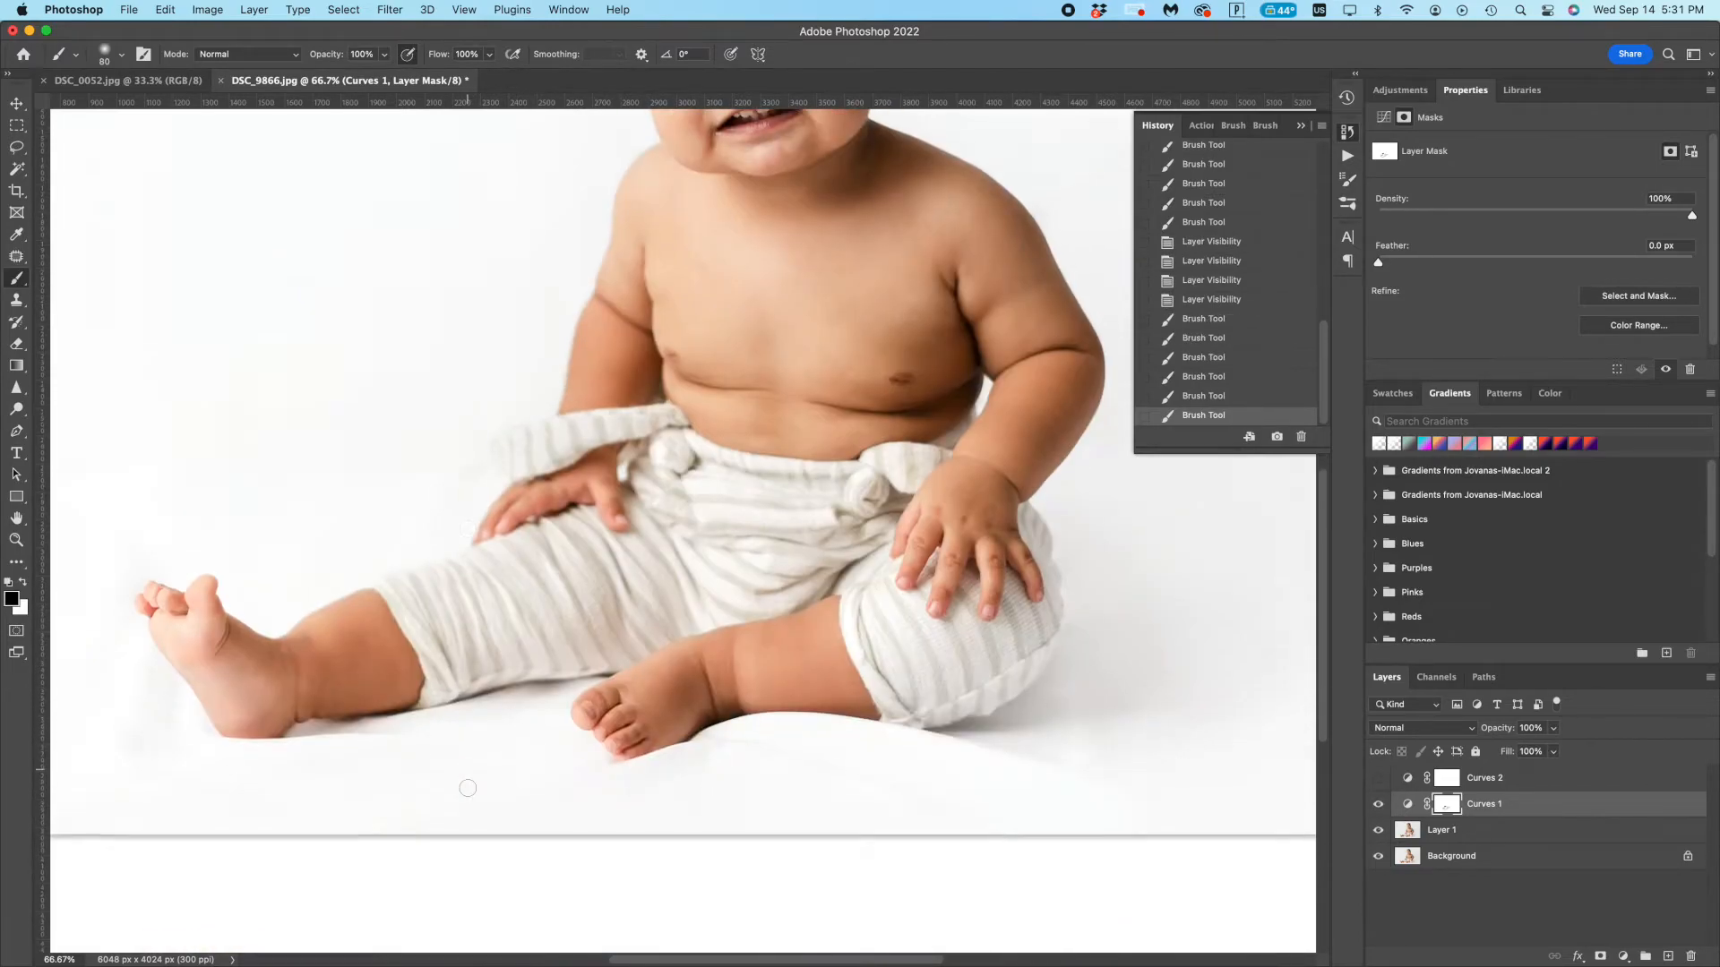
pyautogui.hscroll(-2, 471, 787)
pyautogui.press('\\')
pyautogui.press('\\')
pyautogui.click(1380, 813)
pyautogui.click(1380, 814)
pyautogui.click(1380, 814)
pyautogui.click(1380, 814)
pyautogui.doubleClick(1380, 813)
pyautogui.click(1380, 814)
pyautogui.click(1380, 813)
pyautogui.press('super+minus')
pyautogui.press('super+minus')
pyautogui.press('super+minus')
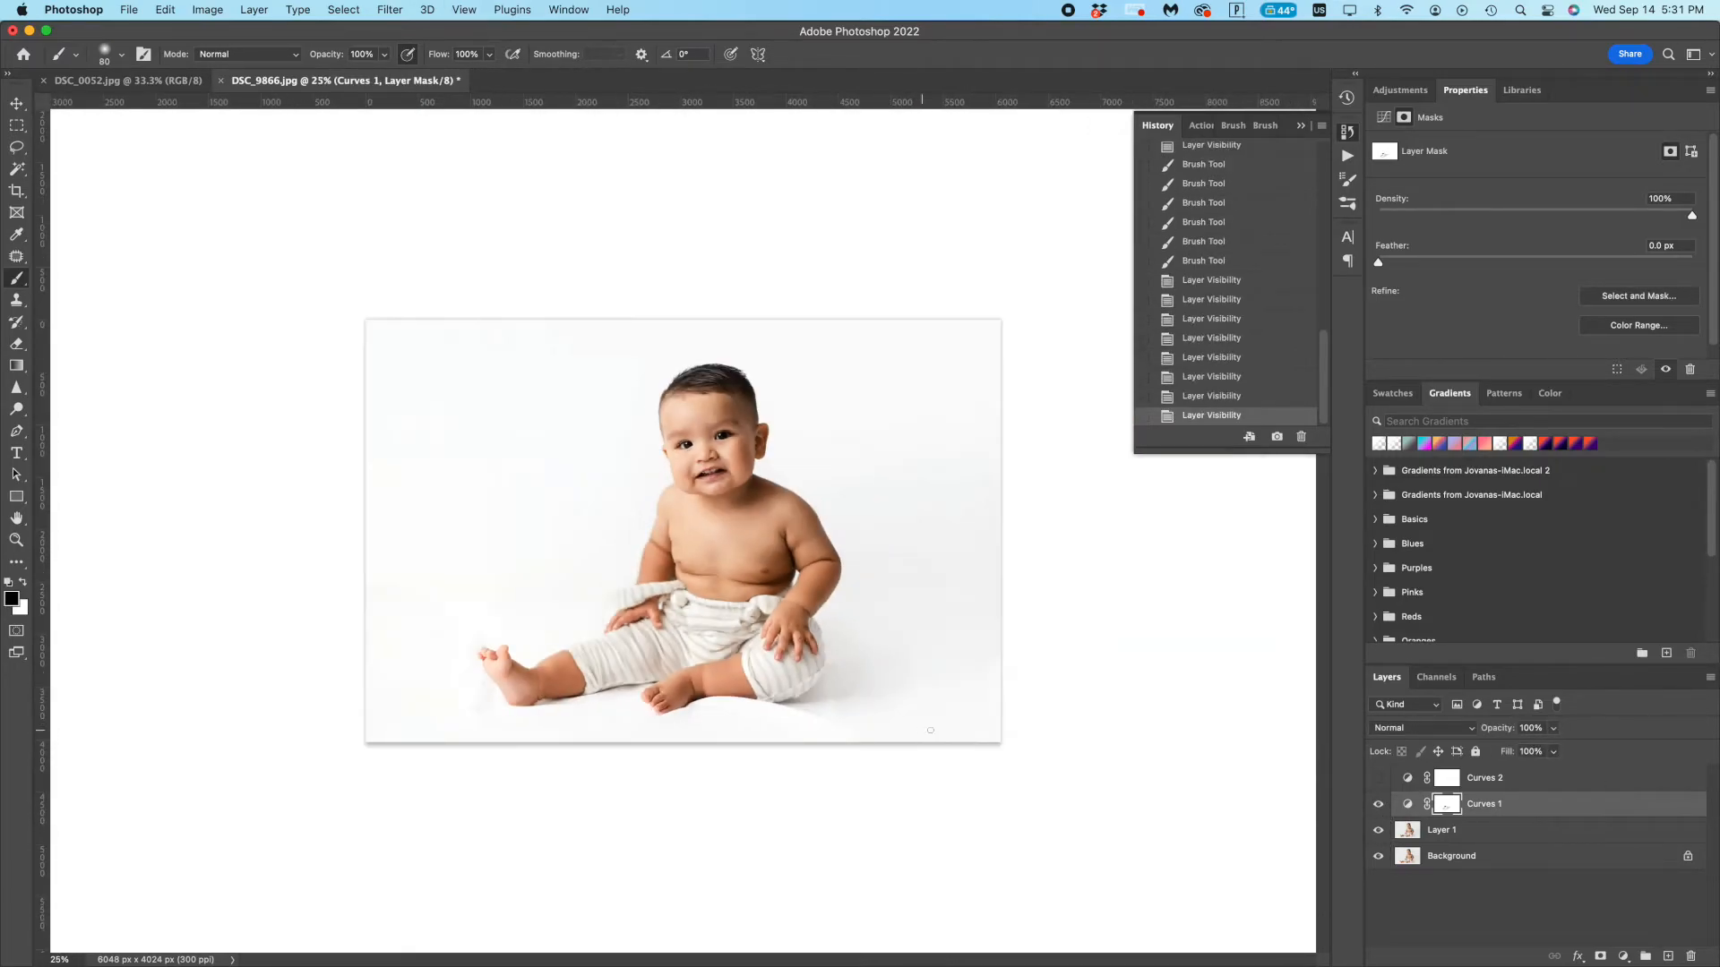
# - Reduce the Curves 1 layer's opacity to 89% and check its effect
pyautogui.moveTo(1489, 732); pyautogui.dragTo(1602, 736)
pyautogui.click(1377, 806)
pyautogui.click(1377, 806)
# - Brush black on the Curves 1 mask over the backdrop with a 900 px brush at 10% opacity
pyautogui.press('3')
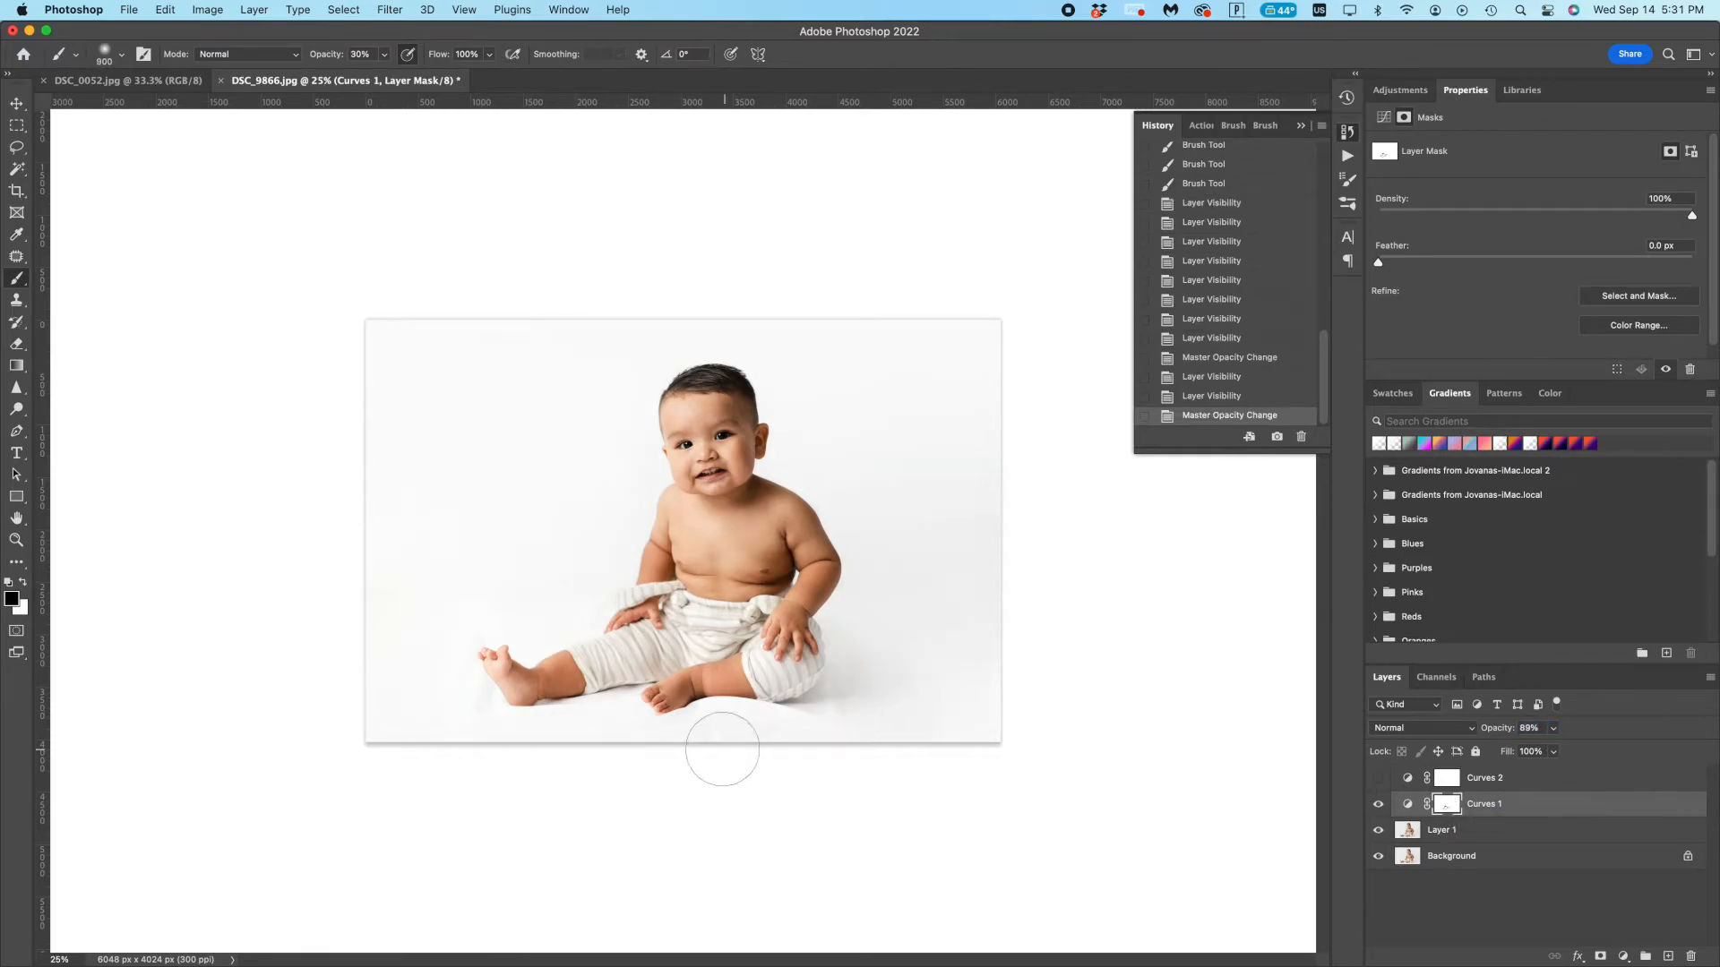
pyautogui.moveTo(429, 429)
pyautogui.mouseDown()
pyautogui.moveTo(495, 755)
pyautogui.moveTo(594, 758)
pyautogui.mouseUp()
pyautogui.press('super+z')
pyautogui.press('1')
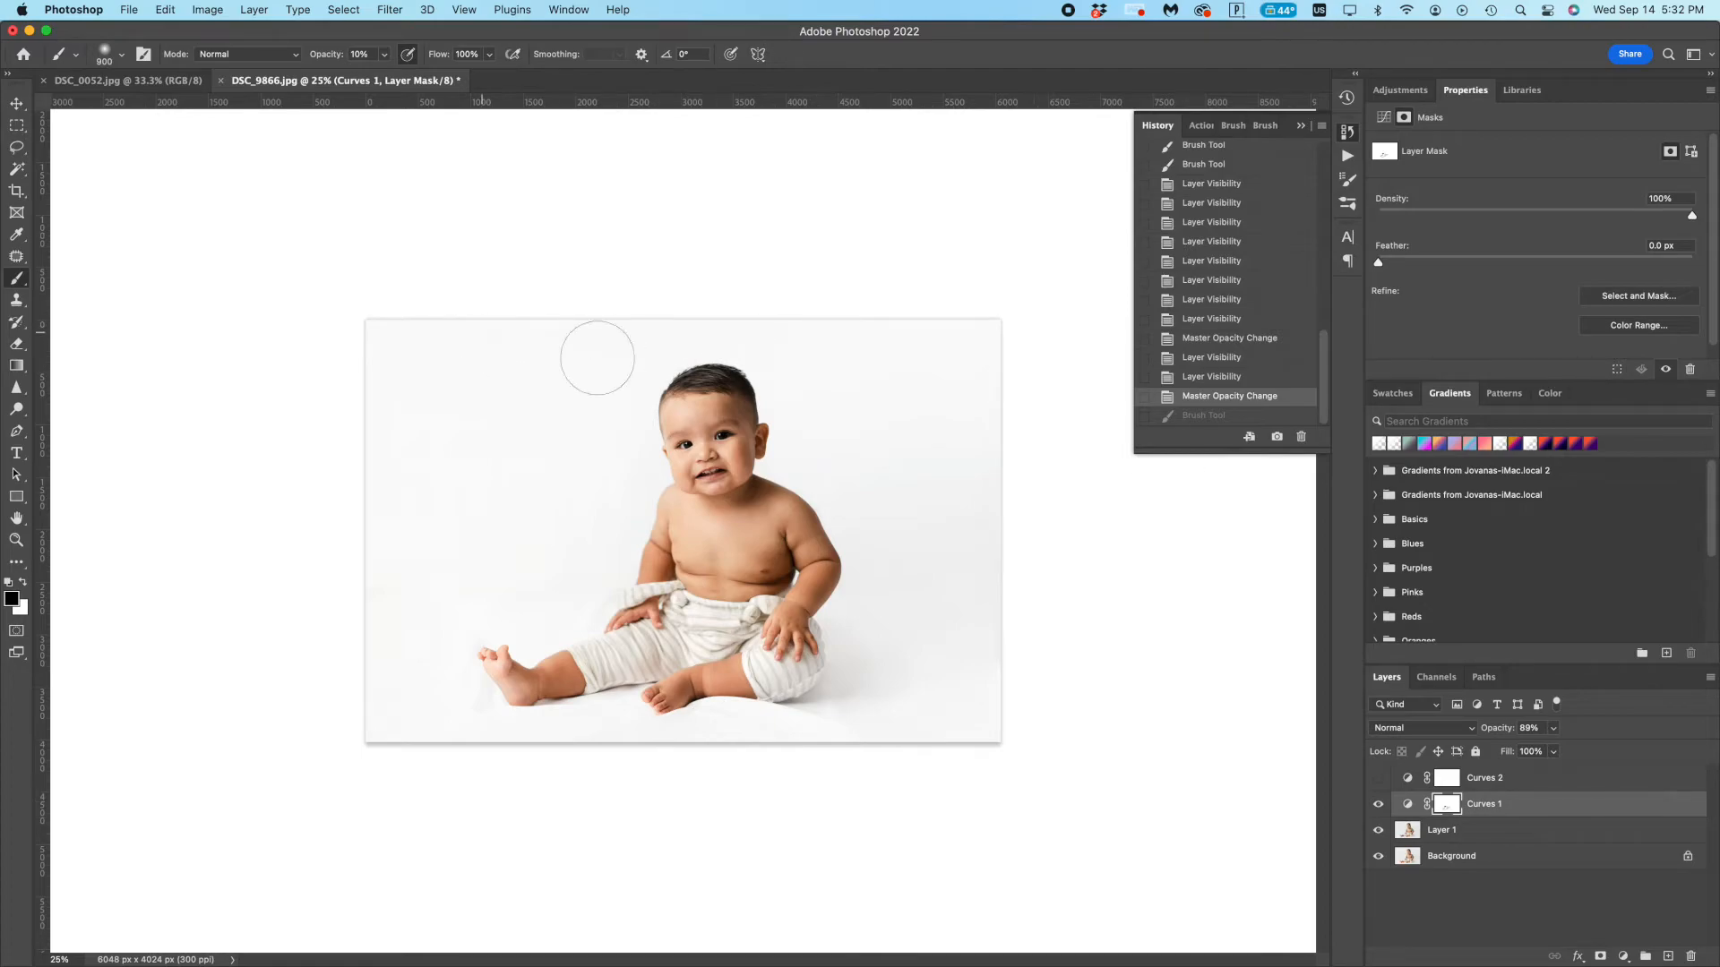
pyautogui.moveTo(1084, 259); pyautogui.dragTo(1089, 272)
# - Lower the Curves 1 layer's opacity to 67% and compare the photo with and without it
pyautogui.click(1379, 805)
pyautogui.click(1380, 805)
pyautogui.click(1379, 805)
pyautogui.click(1379, 806)
pyautogui.click(1379, 806)
pyautogui.click(1379, 805)
pyautogui.click(1379, 805)
pyautogui.click(1379, 807)
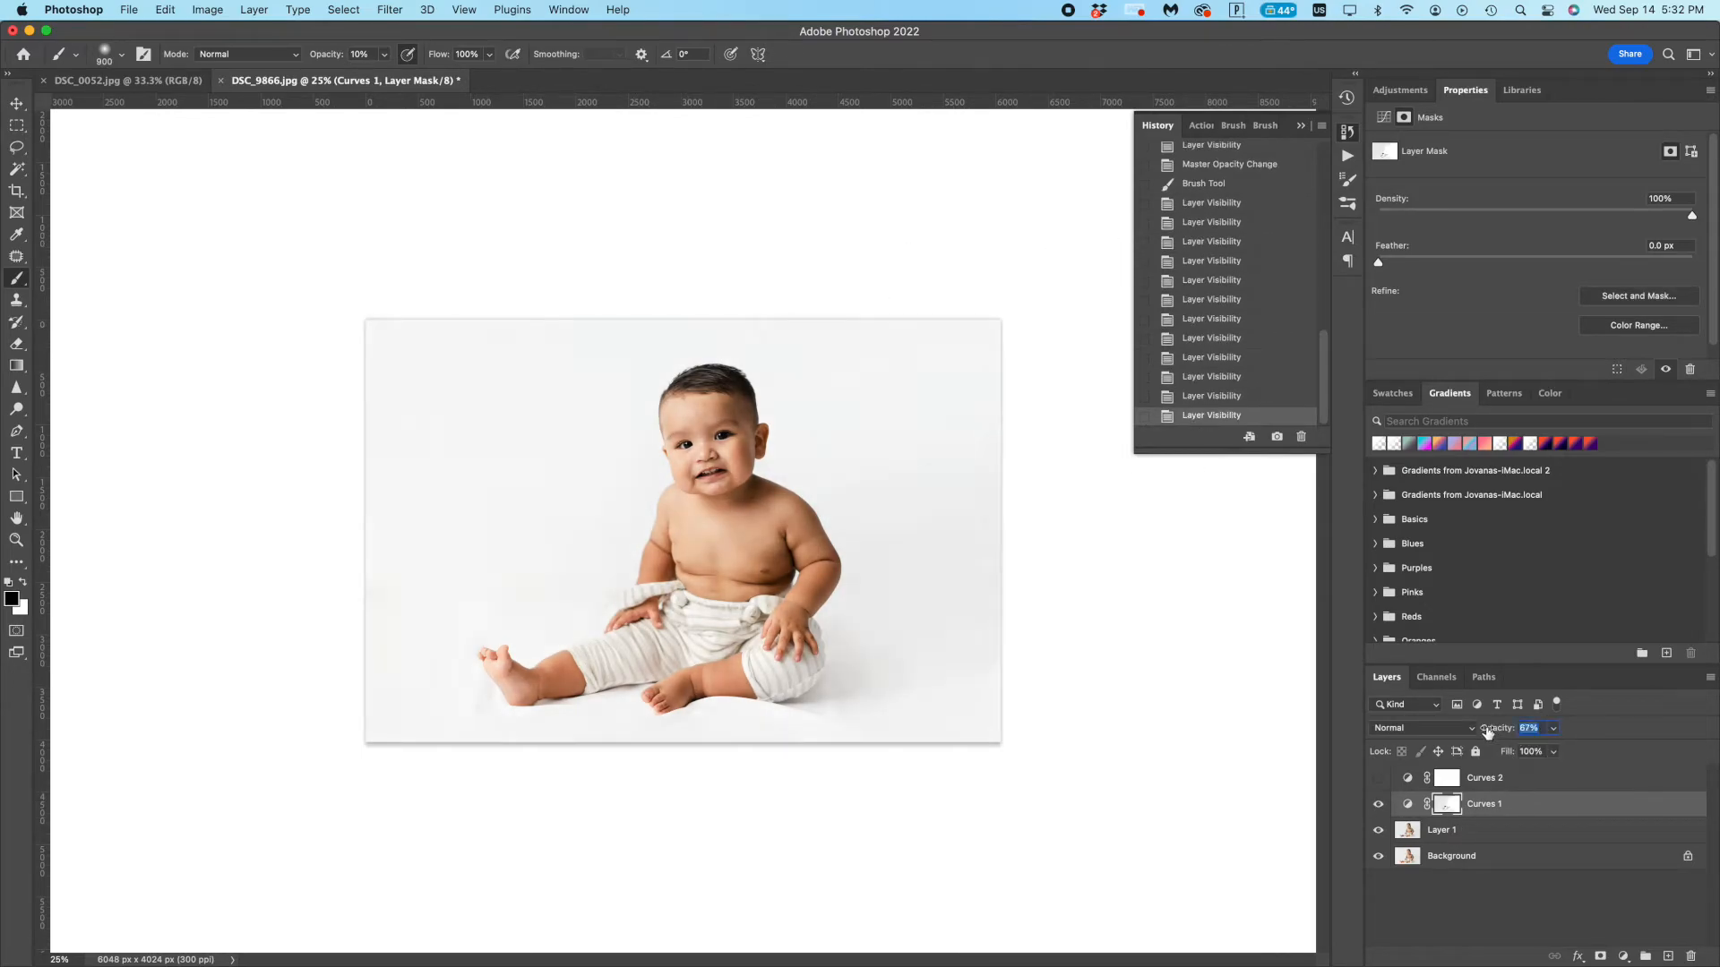
pyautogui.click(1379, 805)
pyautogui.click(1379, 805)
# - Flatten the image, discarding the hidden Curves 2 layer
pyautogui.rightClick(1451, 856)
pyautogui.click(1498, 897)
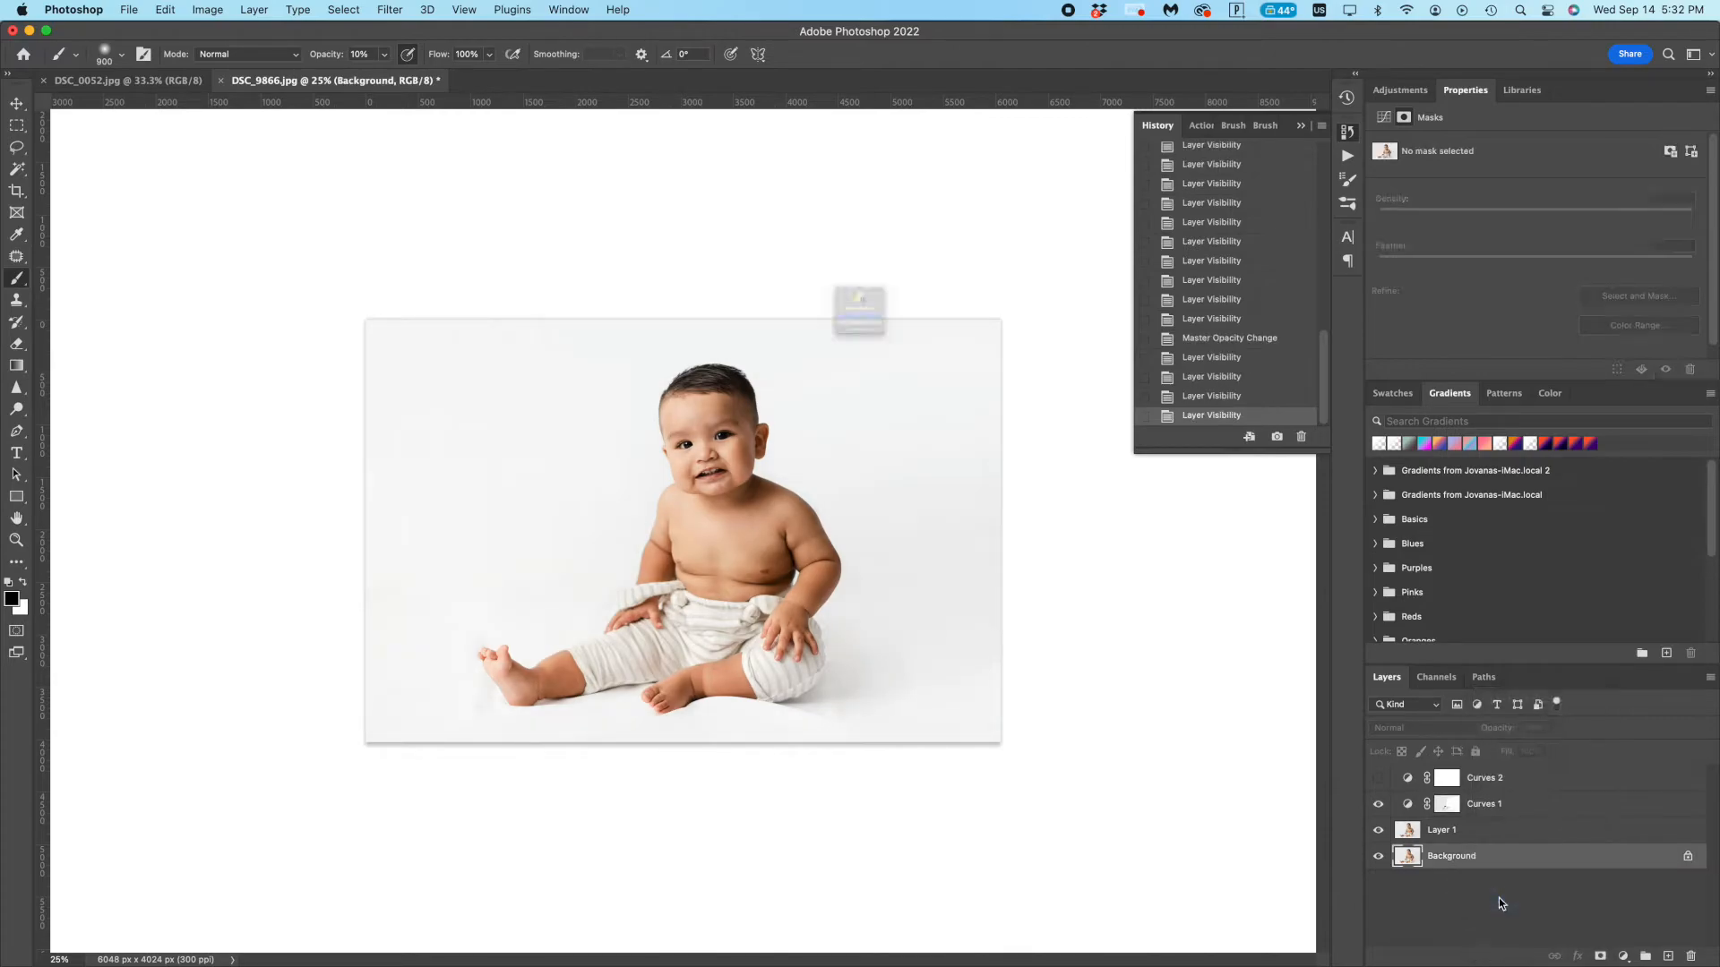
pyautogui.click(910, 335)
pyautogui.rightClick(1572, 809)
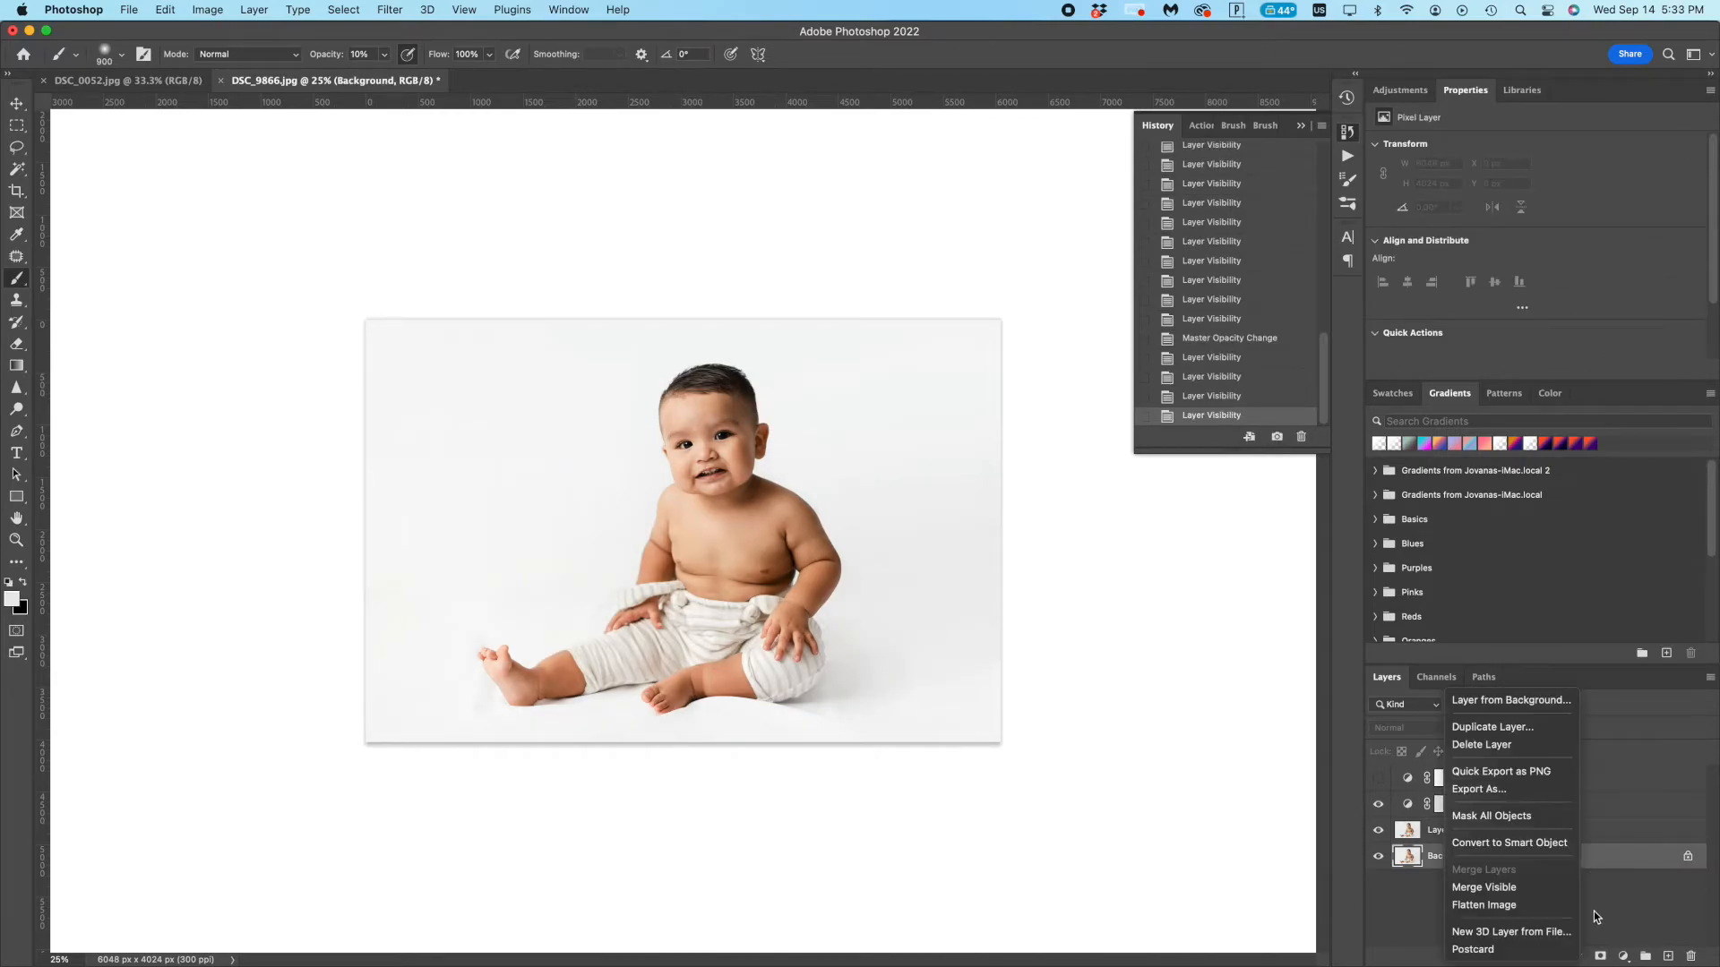
pyautogui.click(1510, 903)
pyautogui.press('Return')
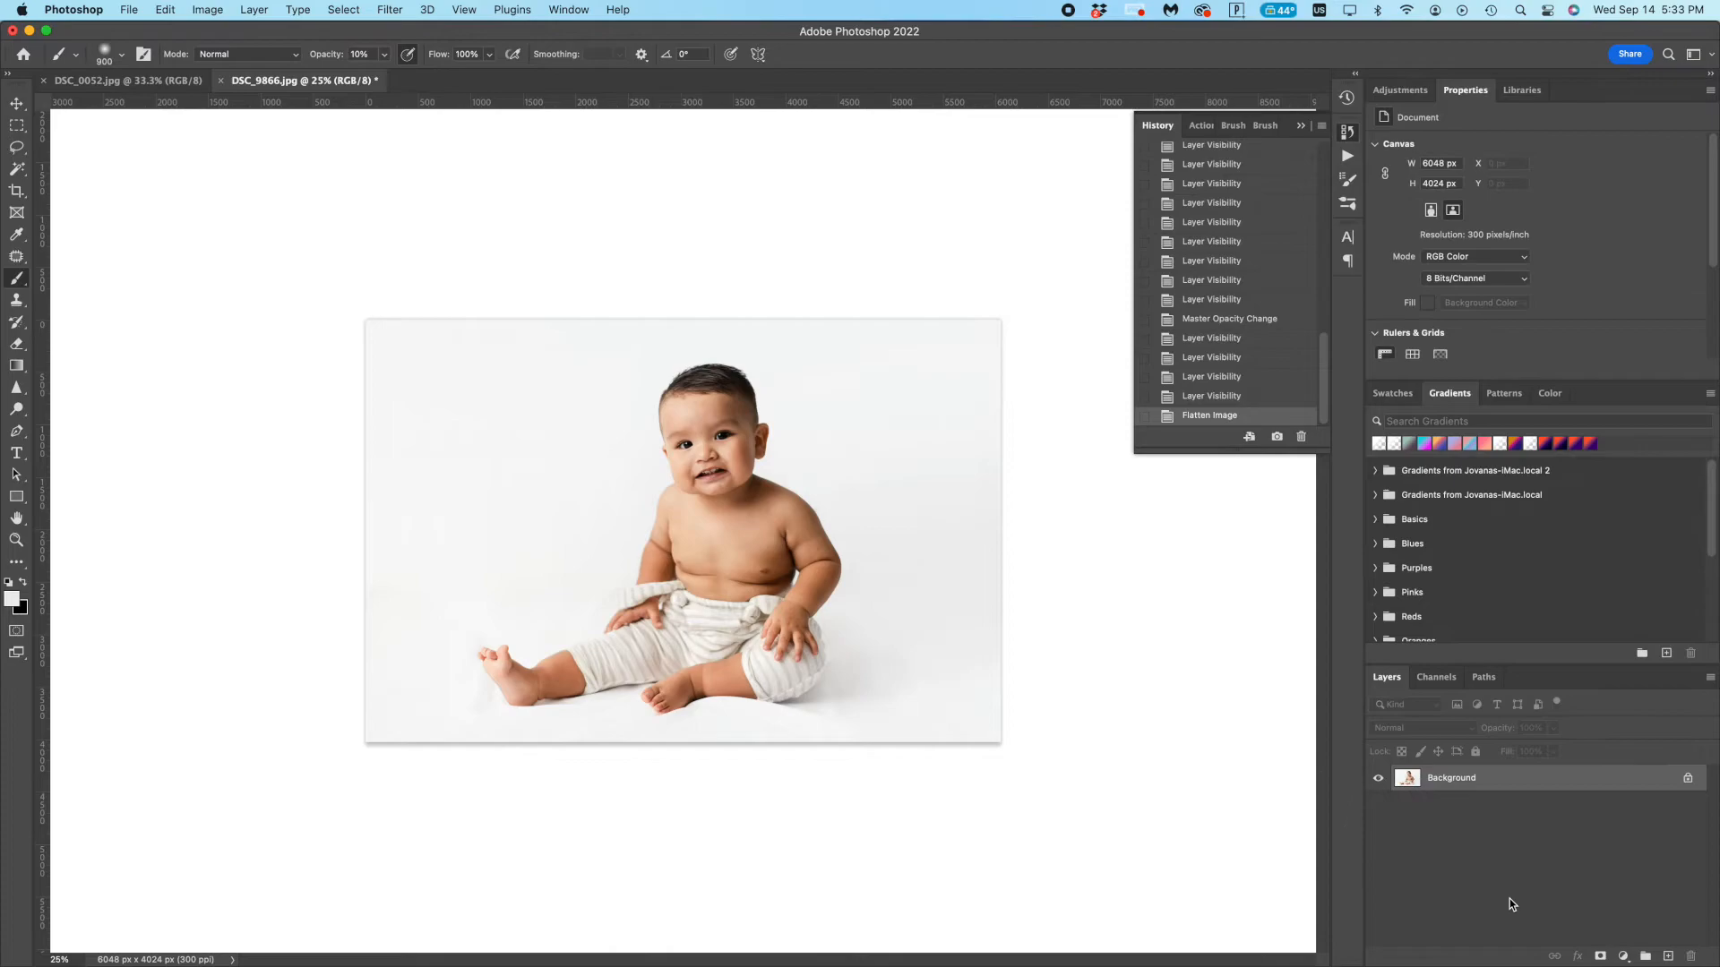
# - Duplicate the flattened background onto a new layer and try the Portraiture 3 filter on it
pyautogui.click(1200, 125)
pyautogui.press('super+j')
pyautogui.click(1401, 89)
pyautogui.click(390, 9)
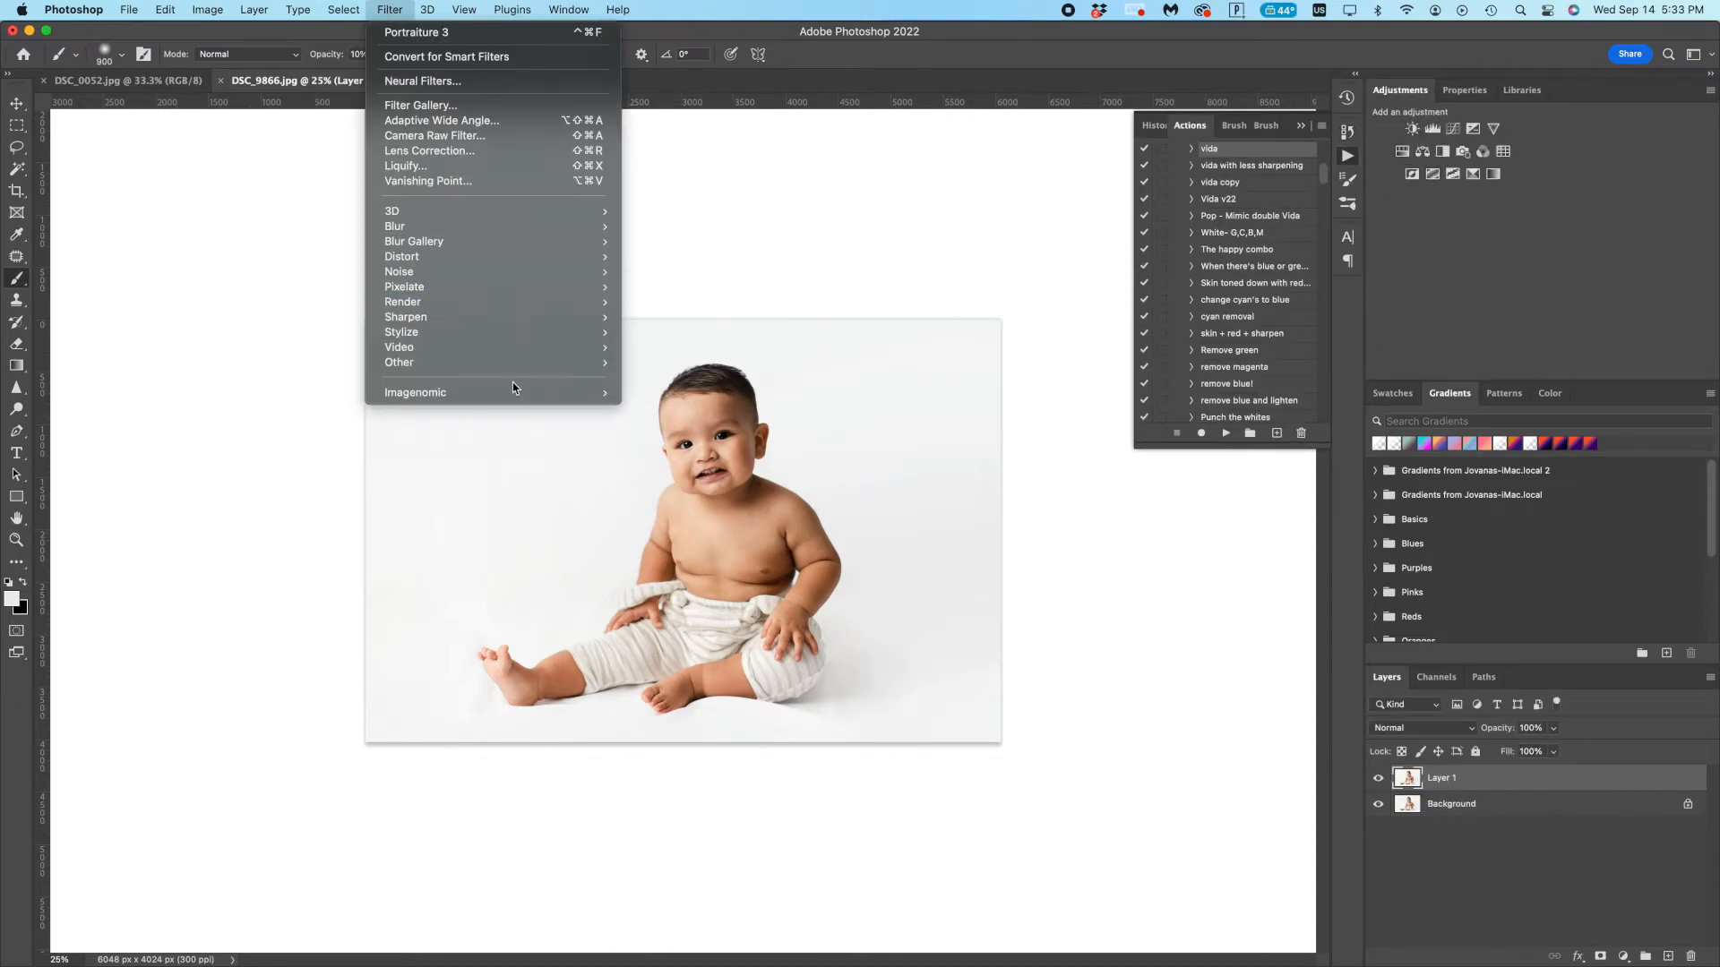
pyautogui.click(430, 32)
pyautogui.press('super+equal')
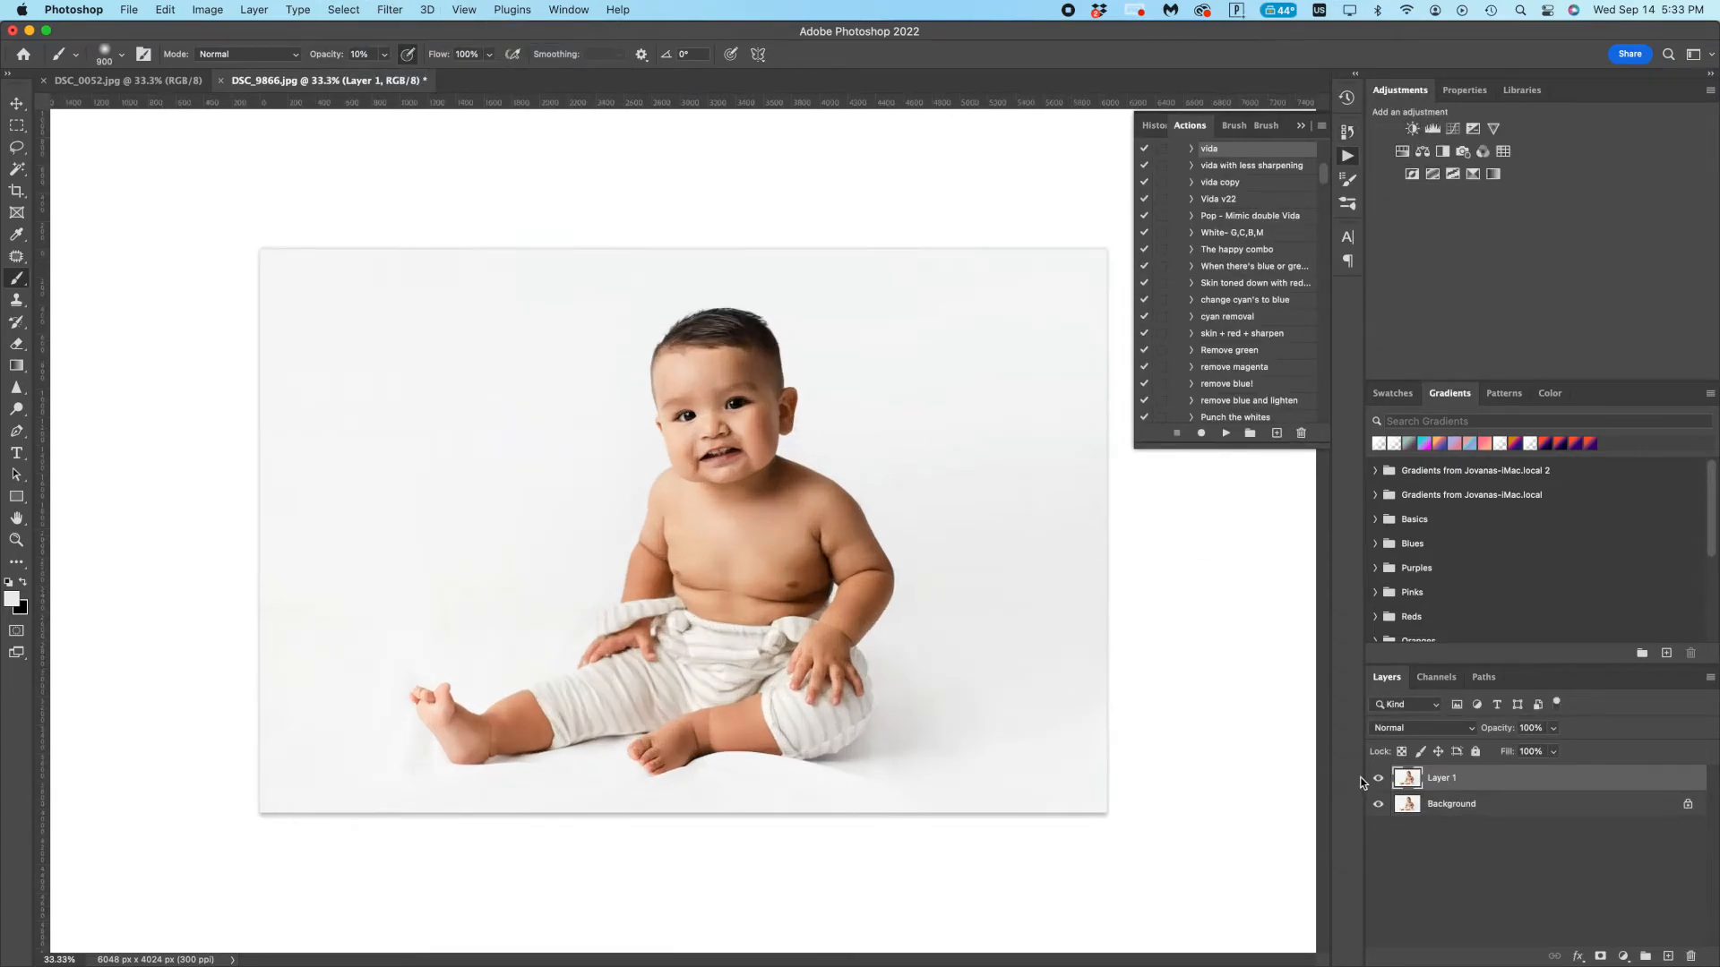
pyautogui.press('super+equal')
pyautogui.press('super+equal')
pyautogui.press('super+equal')
# - Add a mask to the filtered layer, compare the smoothing, and undo the mask, filter and layer copy
pyautogui.click(1600, 955)
pyautogui.click(1378, 778)
pyautogui.click(1379, 779)
pyautogui.scroll(2, 1021, 674)
pyautogui.press('super+z')
pyautogui.press('super+z')
pyautogui.press('super+z')
# - Duplicate the background again and run the Imagenomic Portraiture filter on the new layer
pyautogui.press('super+j')
pyautogui.click(389, 10)
pyautogui.moveTo(538, 392)
pyautogui.click(668, 396)
pyautogui.press('Return')
# - Patch away the small flecks beside the mouth corner and the outer eye on the smoothed layer
pyautogui.press('super+equal')
pyautogui.press('super+equal')
pyautogui.hscroll(3, 851, 722)
pyautogui.scroll(8, 852, 722)
pyautogui.press('j')
pyautogui.moveTo(1057, 710); pyautogui.dragTo(1061, 722)
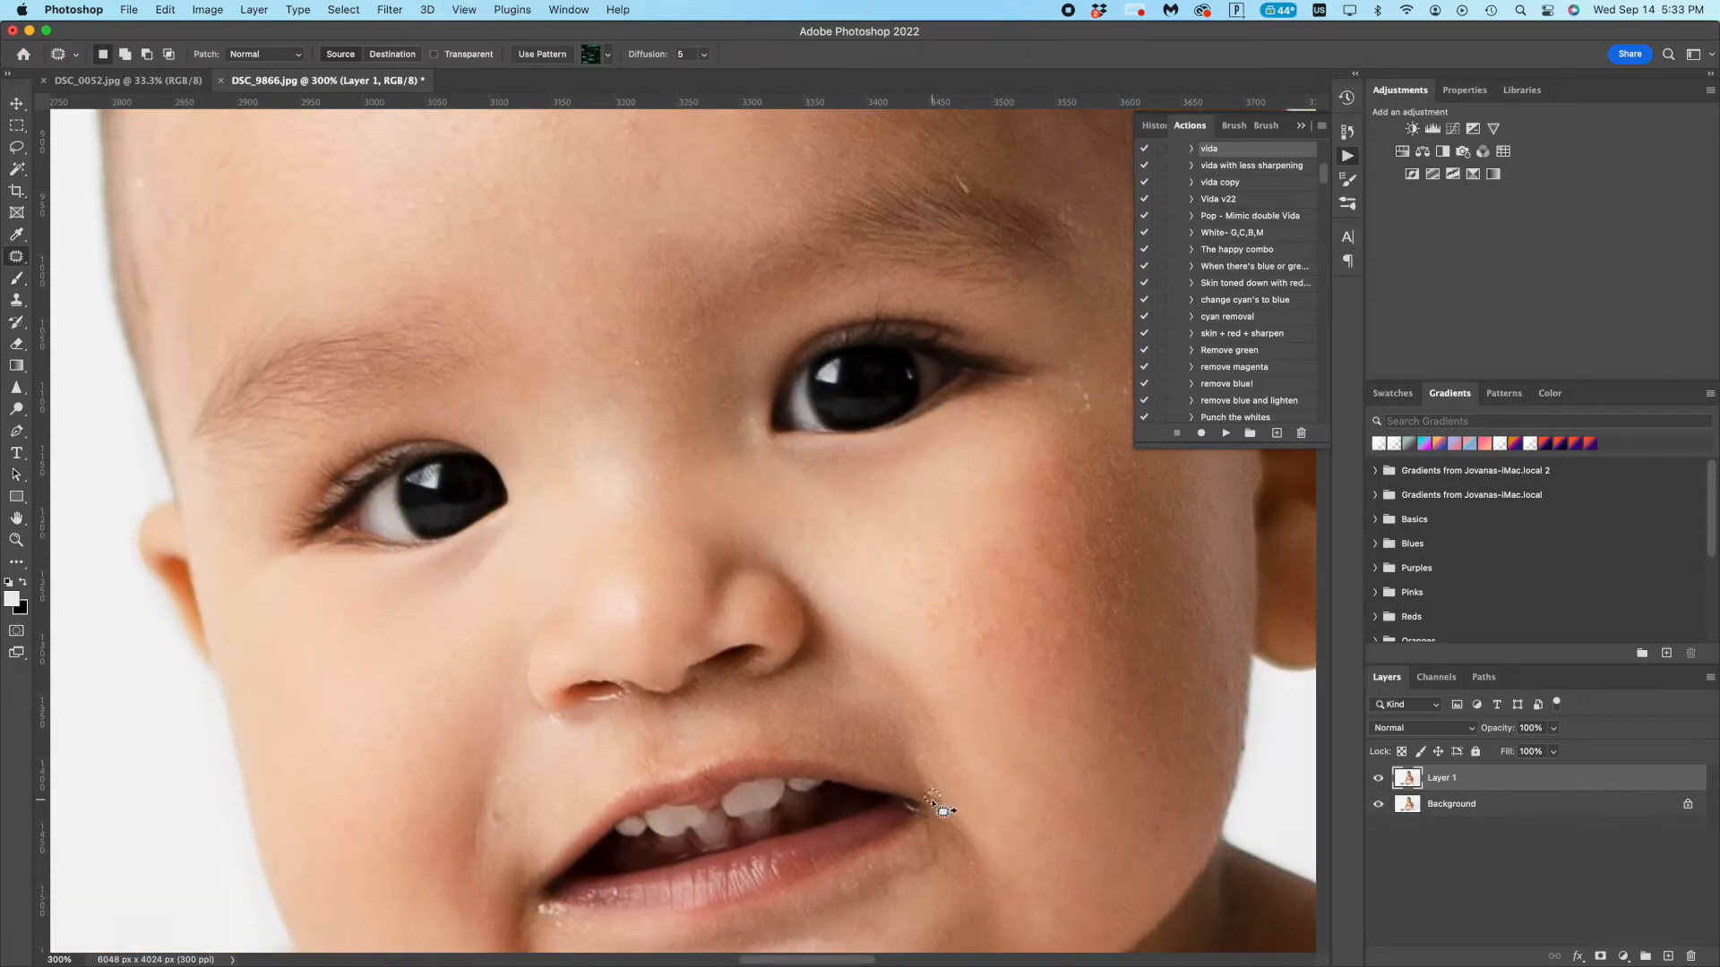
pyautogui.scroll(5, 944, 809)
pyautogui.scroll(-5, 1107, 681)
pyautogui.hscroll(-2, 1107, 681)
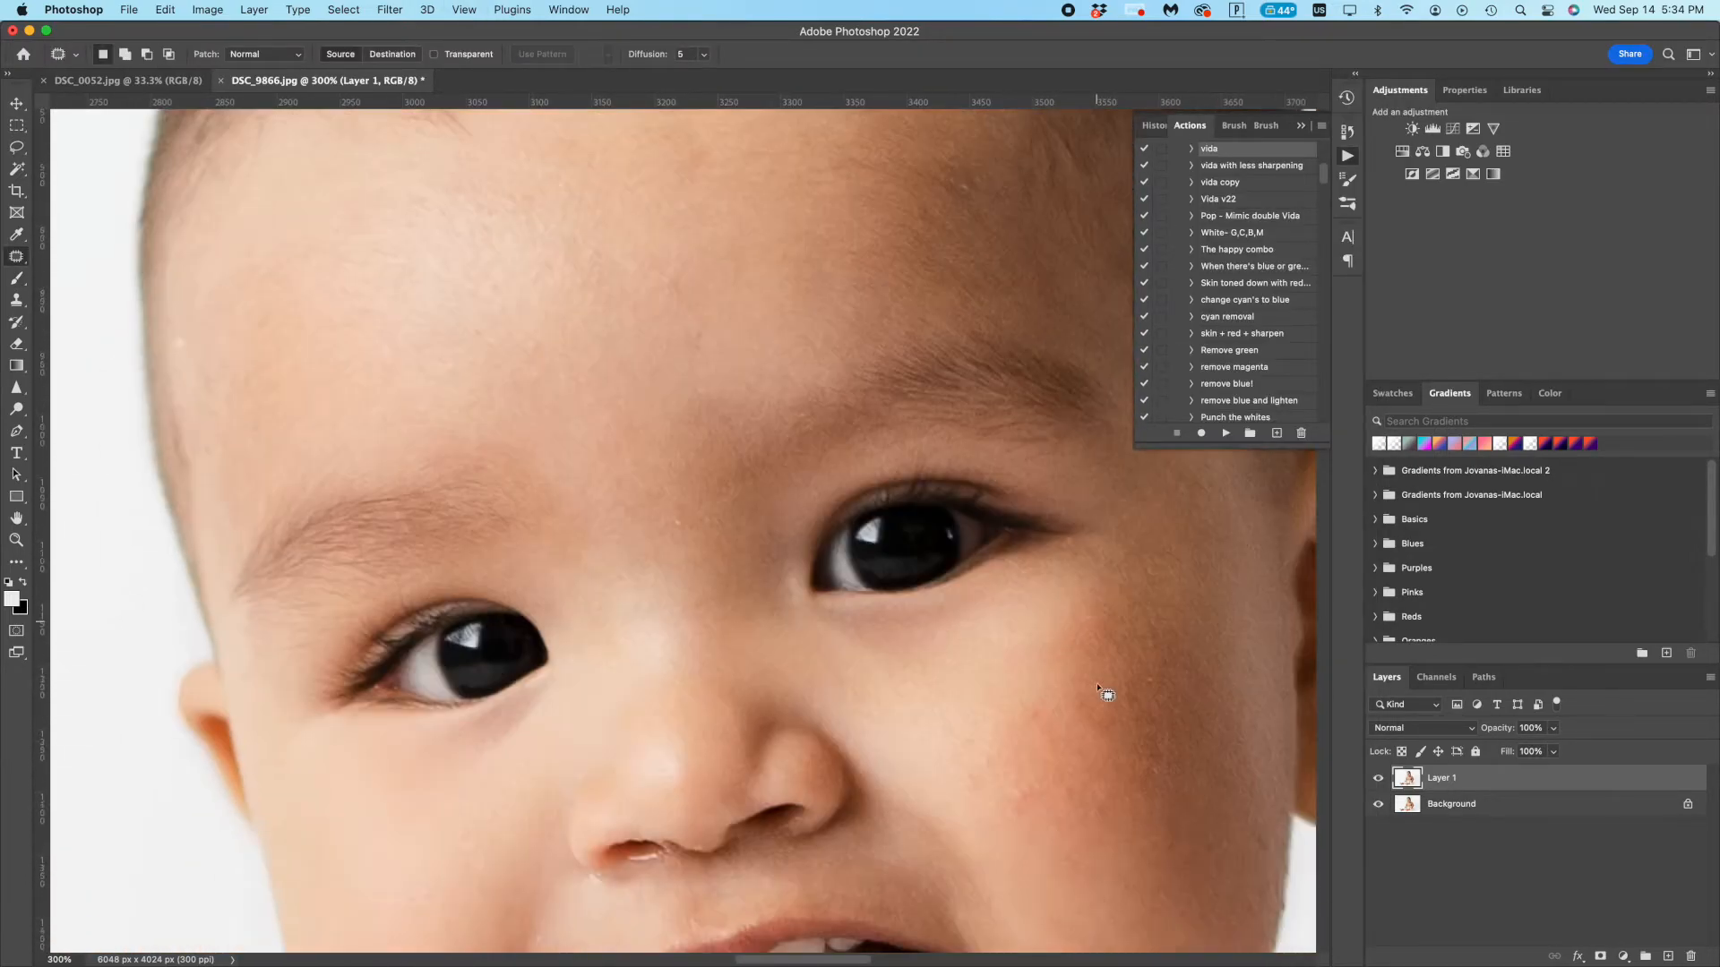
# - Patch out the shiny marks just below the baby's nose
pyautogui.scroll(-15, 1048, 537)
pyautogui.scroll(12, 1048, 538)
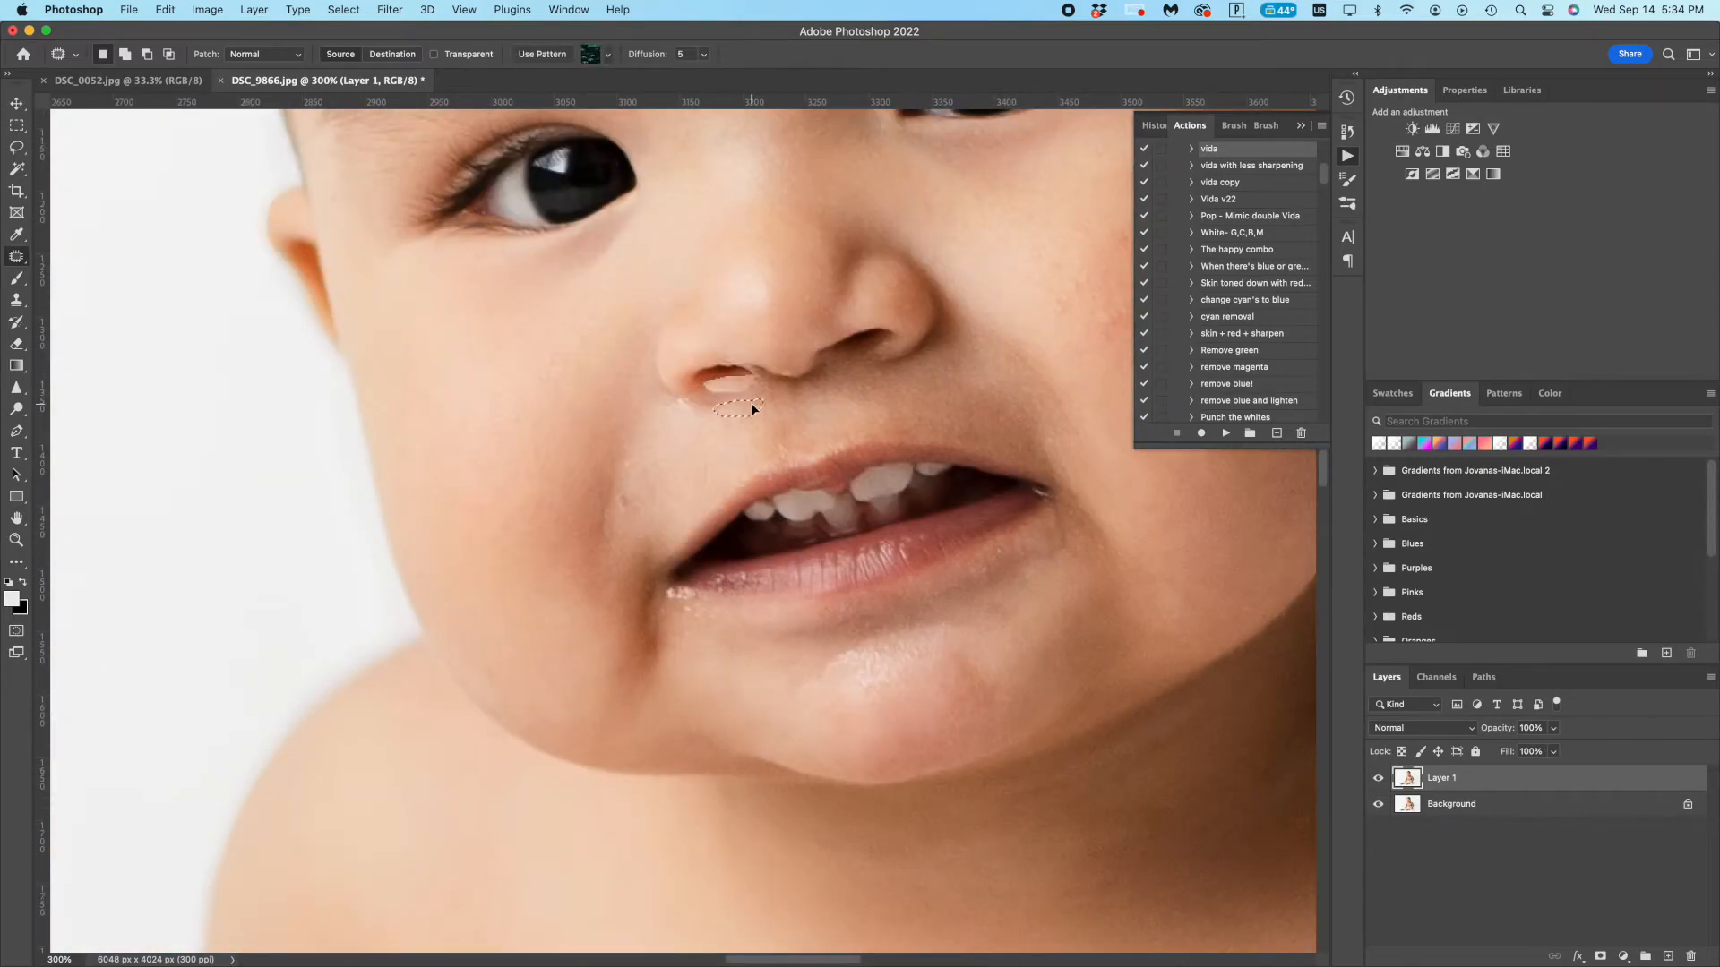
pyautogui.moveTo(754, 408); pyautogui.dragTo(755, 408)
pyautogui.moveTo(691, 412); pyautogui.dragTo(696, 420)
pyautogui.hscroll(4, 807, 499)
# - Patch the remaining spots around the mouth and cheeks and clear the selection
pyautogui.scroll(-3, 807, 499)
pyautogui.moveTo(511, 564)
pyautogui.mouseDown()
pyautogui.moveTo(619, 552)
pyautogui.moveTo(538, 575)
pyautogui.mouseUp()
pyautogui.scroll(3, 550, 579)
pyautogui.moveTo(718, 532); pyautogui.dragTo(714, 539)
pyautogui.scroll(3, 779, 541)
pyautogui.moveTo(719, 537); pyautogui.dragTo(780, 528)
pyautogui.moveTo(775, 510); pyautogui.dragTo(705, 439)
pyautogui.press('super+d')
pyautogui.scroll(8, 763, 461)
pyautogui.scroll(3, 806, 447)
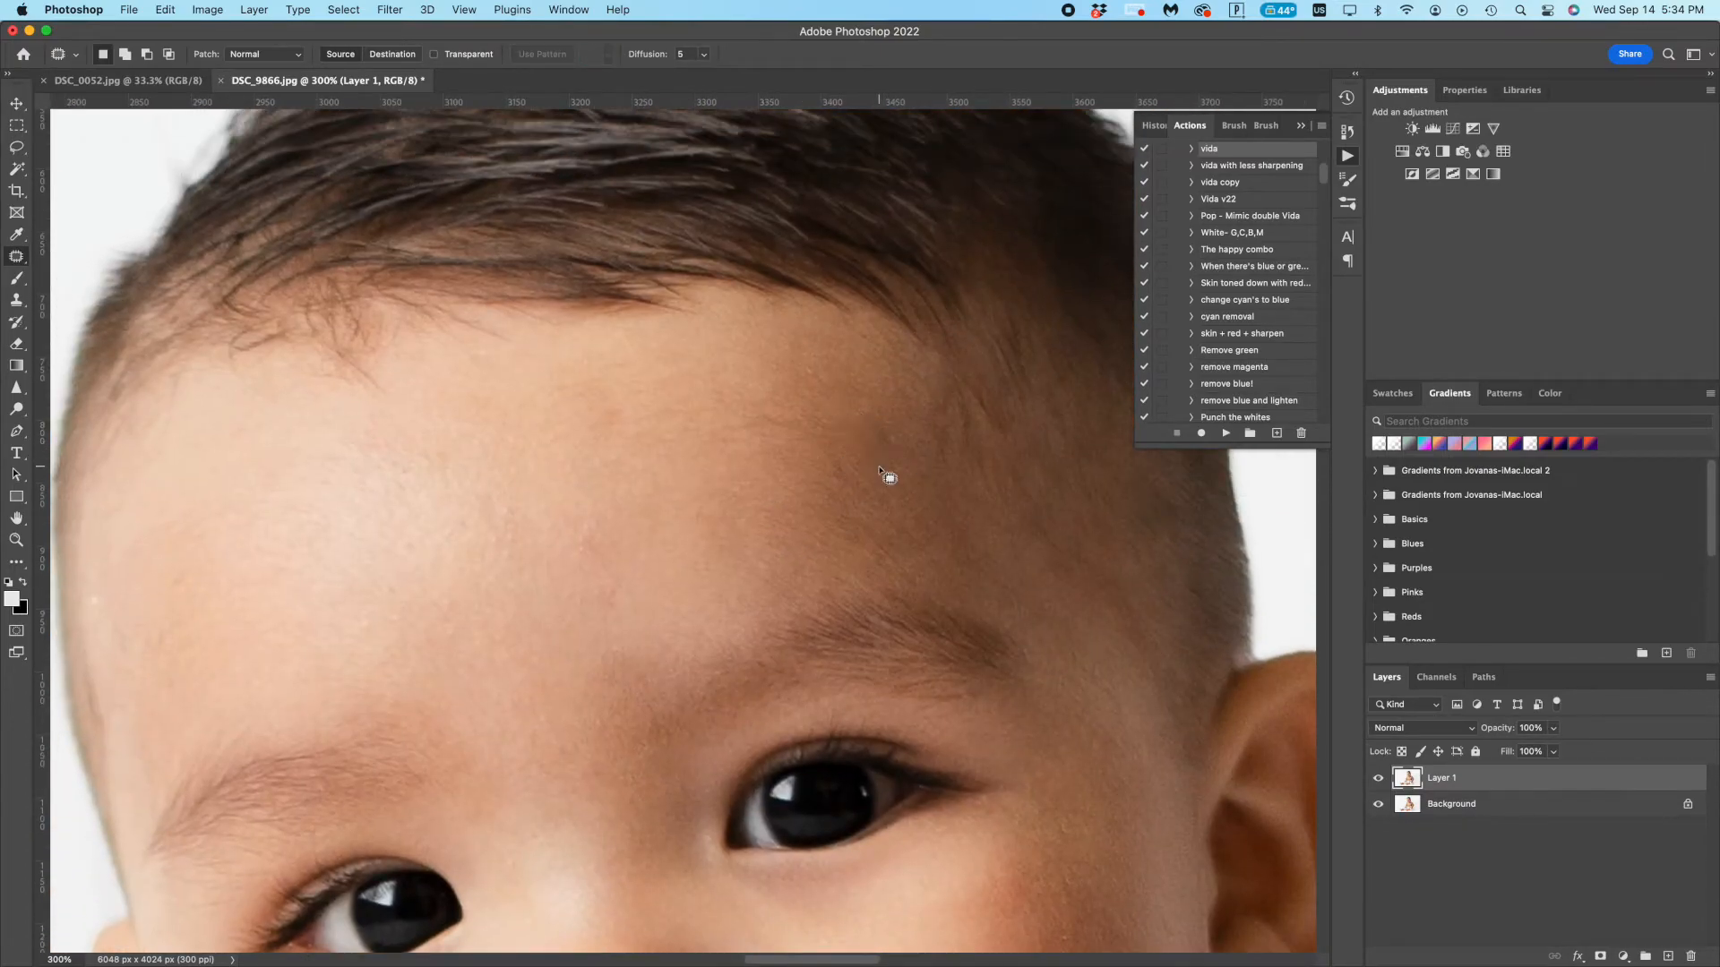
# - Check the smoothed skin at several magnifications and patch the shine on the baby's chin
pyautogui.press('super+minus')
pyautogui.press('super+minus')
pyautogui.press('super+minus')
pyautogui.press('super+minus')
pyautogui.press('super+minus')
pyautogui.press('super+minus')
pyautogui.press('super+plus')
pyautogui.press('super+plus')
pyautogui.press('super+plus')
pyautogui.press('super+plus')
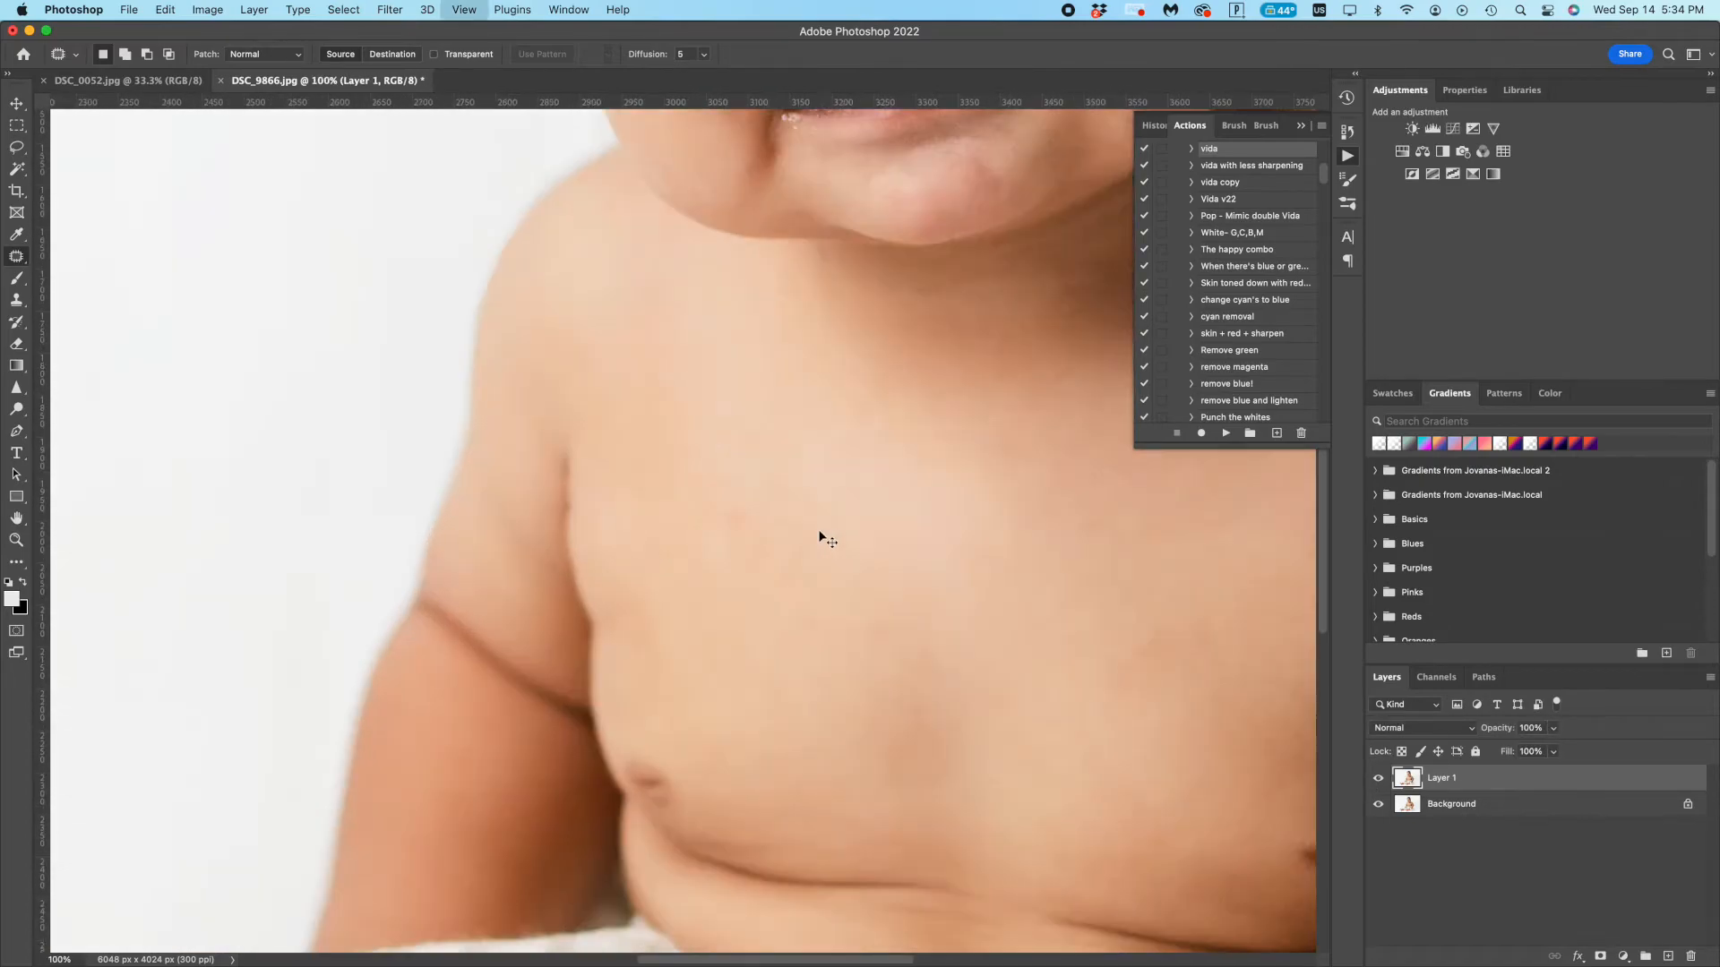
pyautogui.moveTo(808, 357); pyautogui.dragTo(789, 377)
# - Add a mask to the smoothed layer and set up the Brush at 40% opacity with black as foreground
pyautogui.click(1601, 956)
pyautogui.press('b')
pyautogui.press('x')
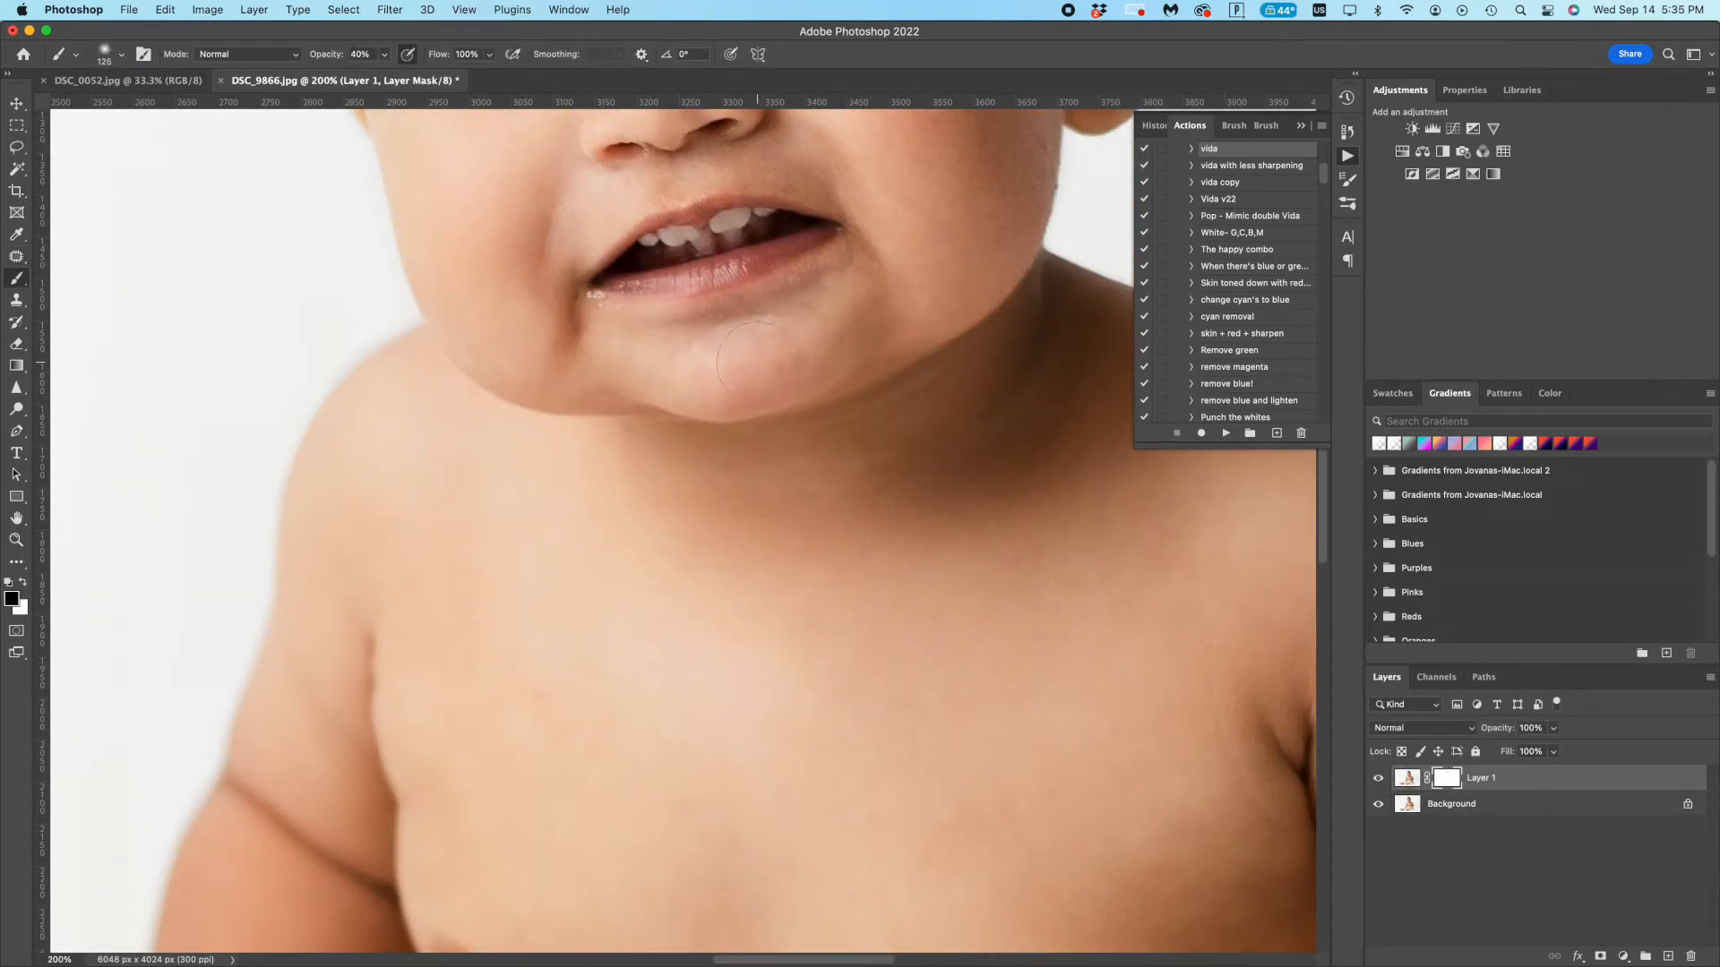
# - Compare the whole photo with and without the smoothed layer and flatten the image
pyautogui.press('super+minus')
pyautogui.press('super+minus')
pyautogui.press('super+minus')
pyautogui.press('super+minus')
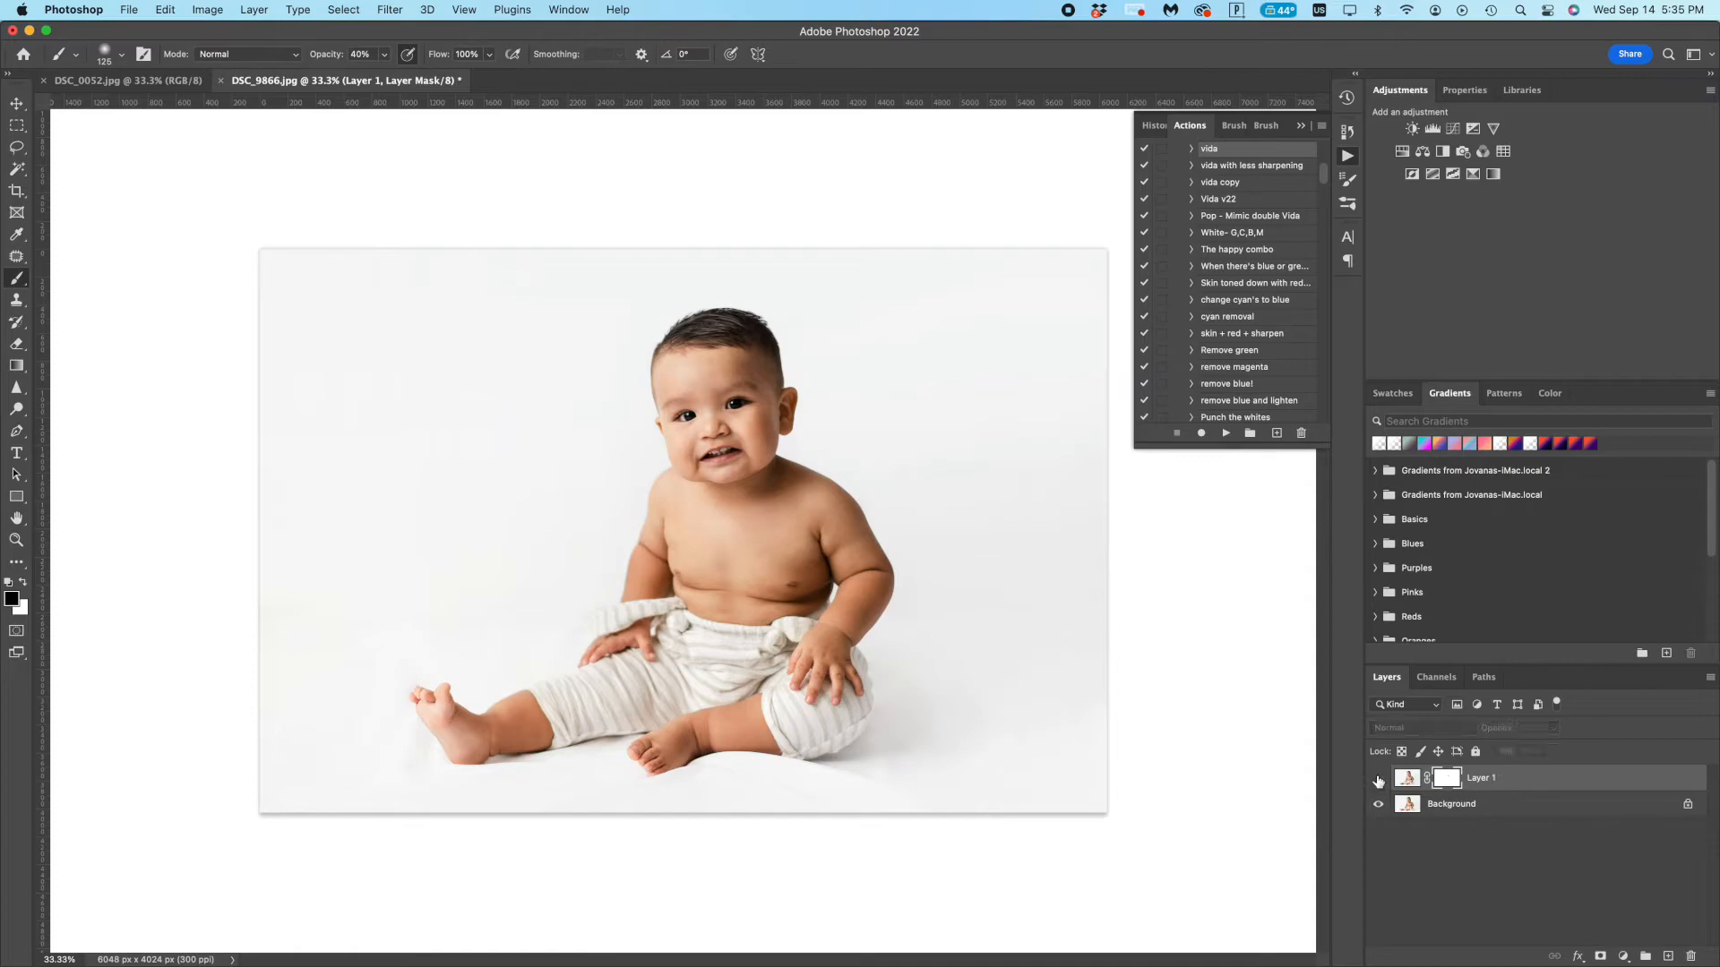
pyautogui.rightClick(1456, 810)
pyautogui.click(1379, 782)
pyautogui.rightClick(1453, 812)
pyautogui.click(1487, 887)
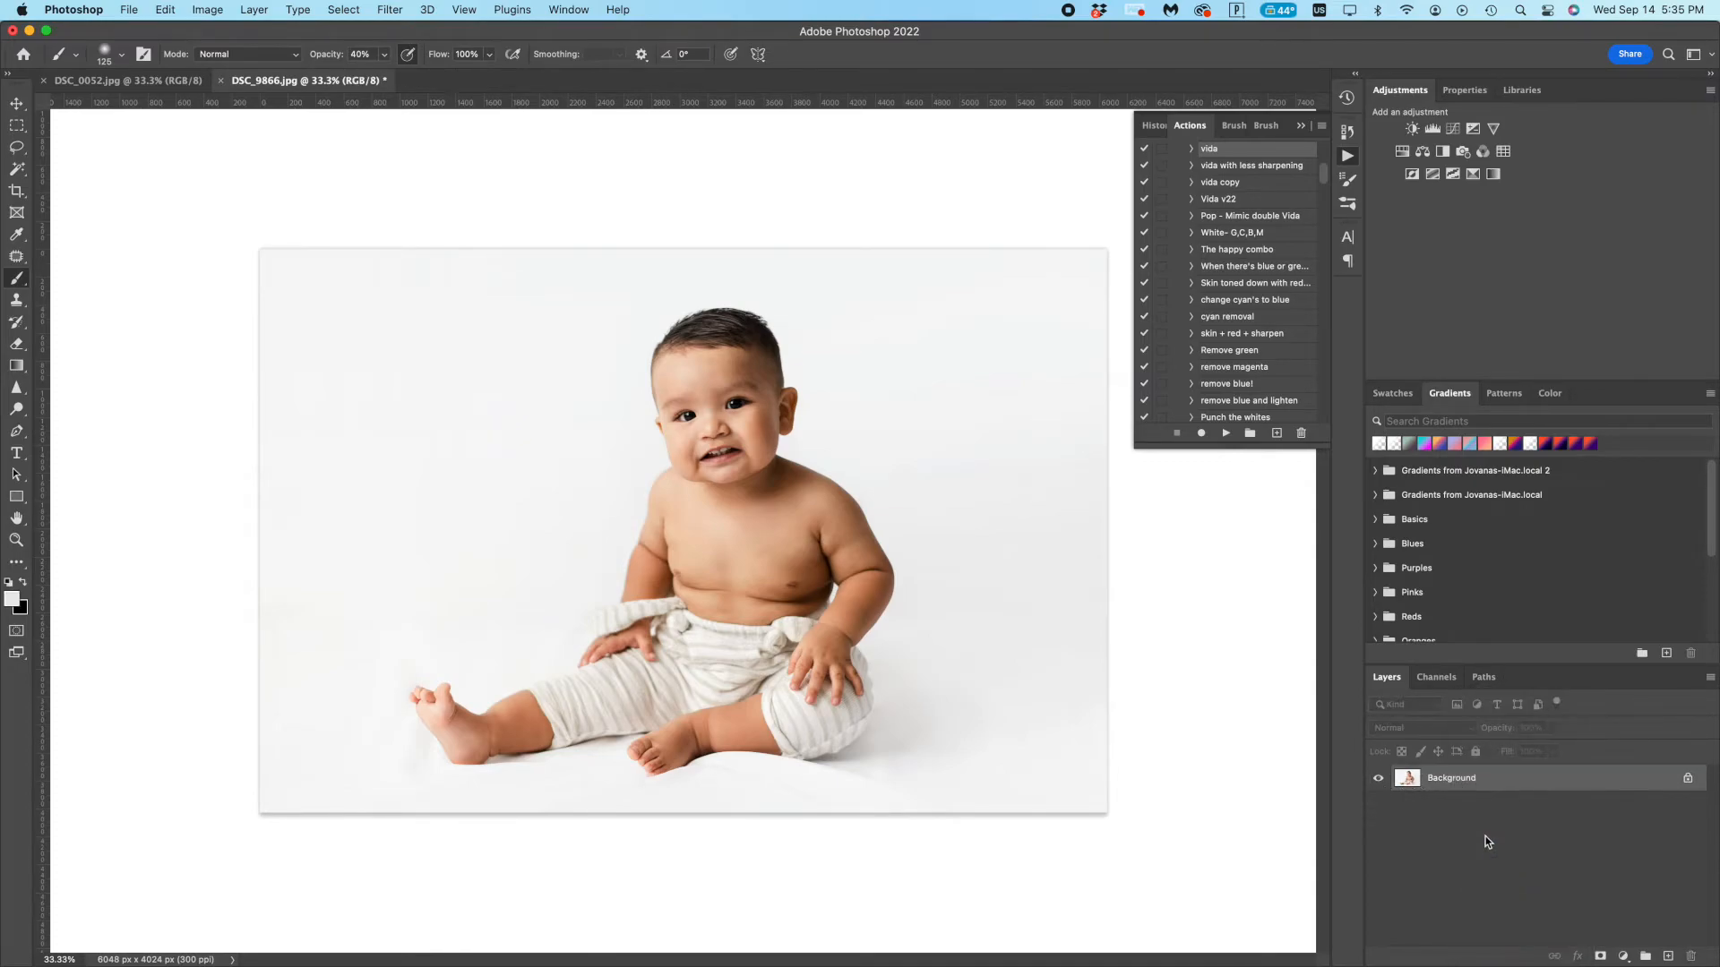
# - Duplicate the background, open the Portraiture 3 filter on the copy, and sample the hand's skin tone for the skin mask
pyautogui.press('super+j')
pyautogui.click(390, 9)
pyautogui.click(729, 396)
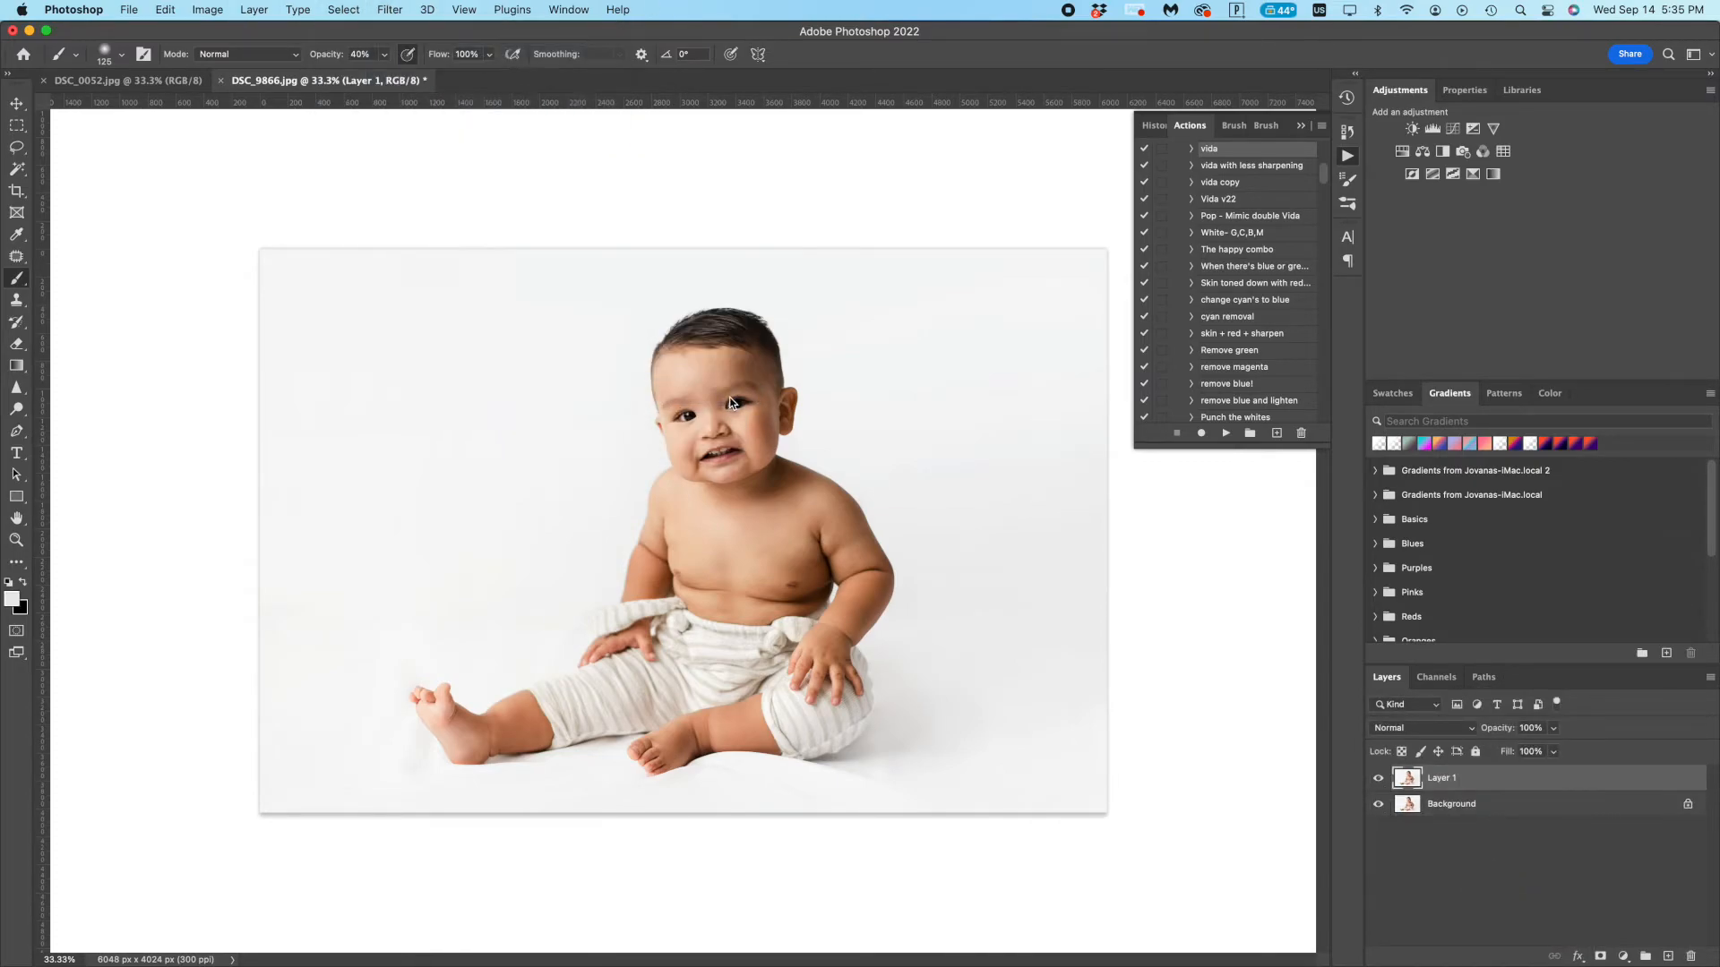
pyautogui.click(538, 457)
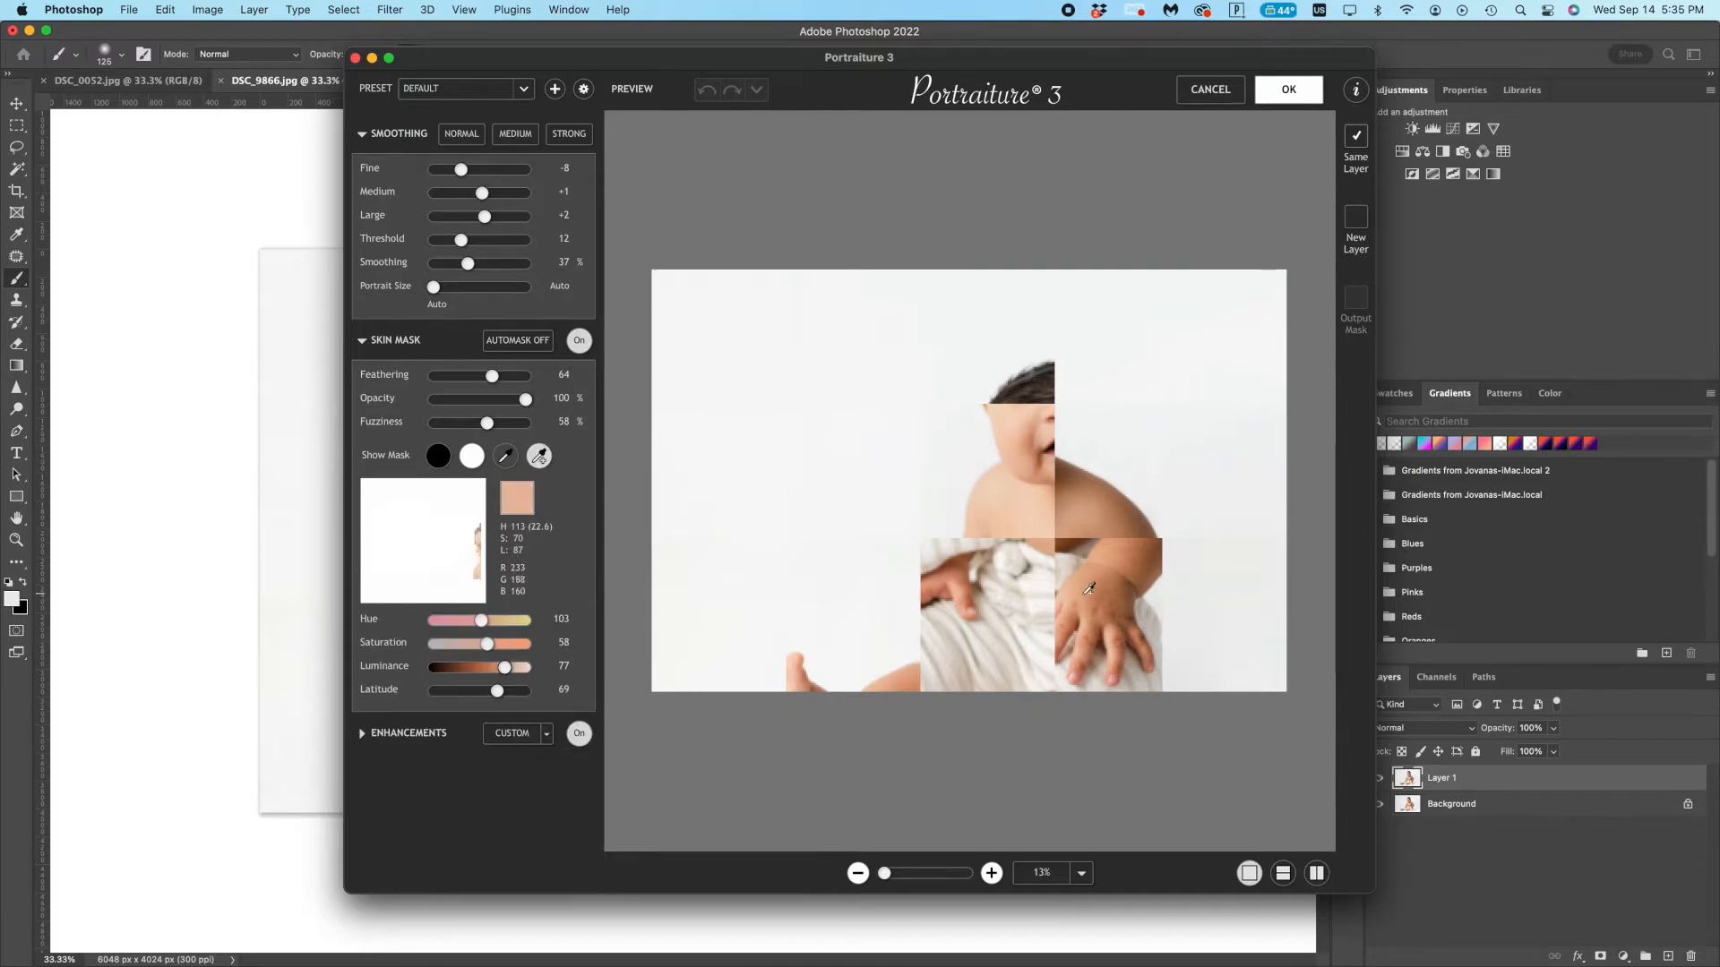
pyautogui.click(1100, 583)
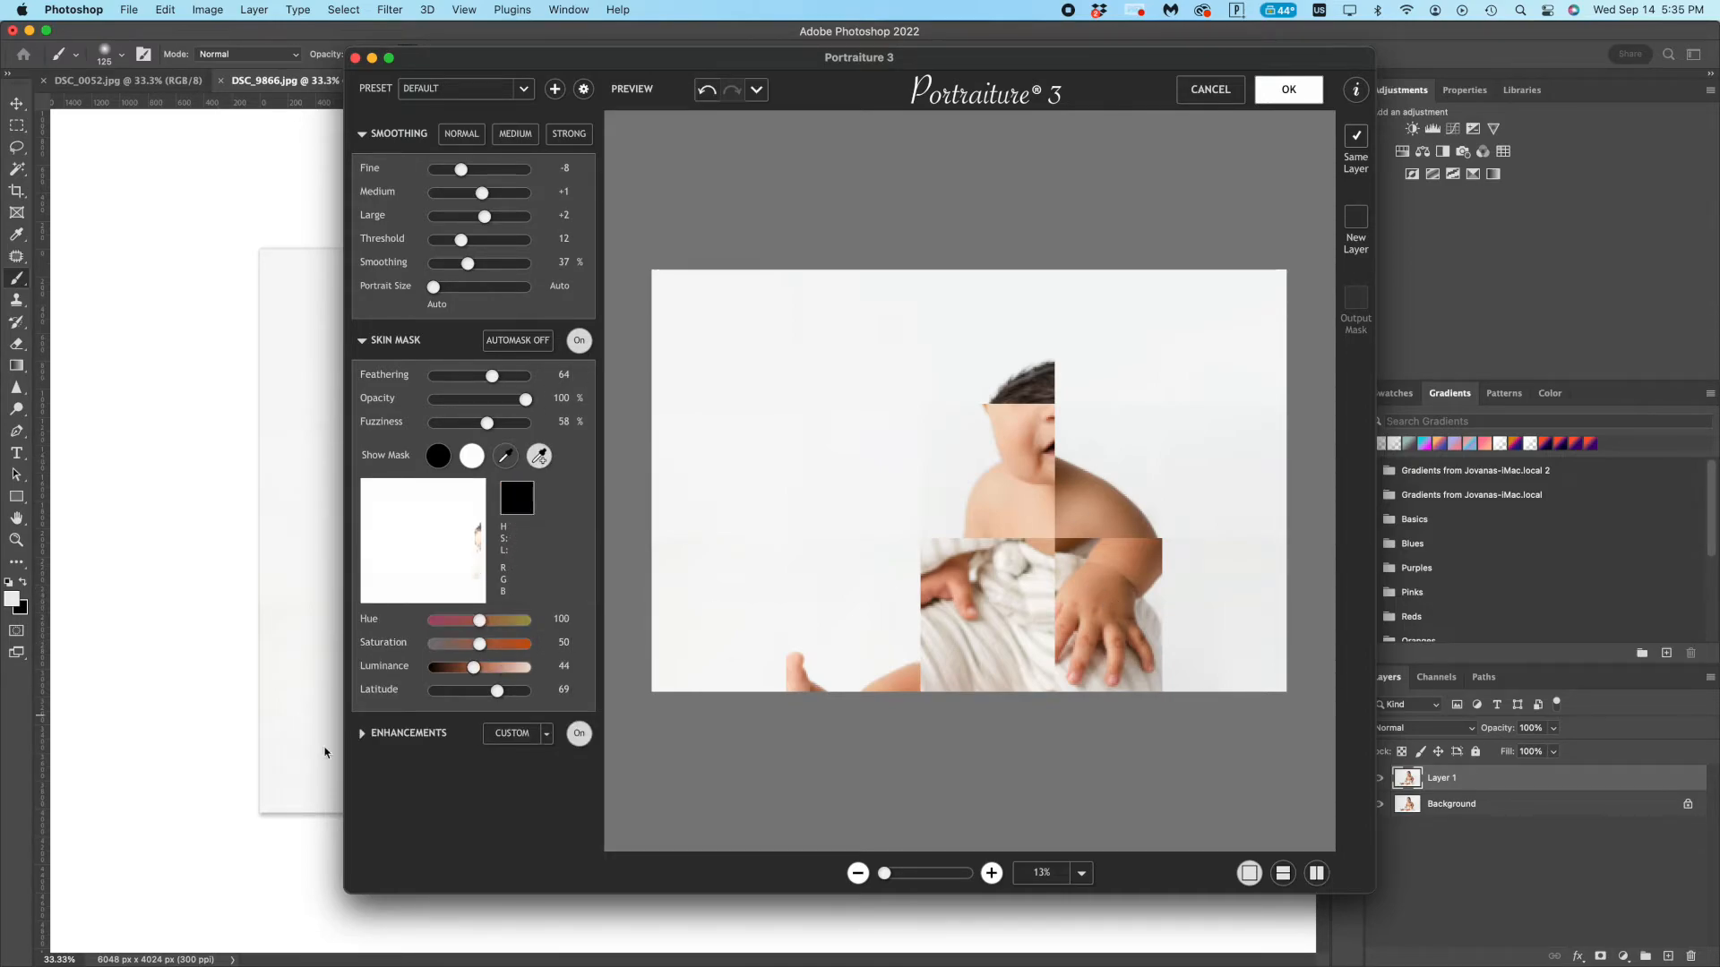
# - Use Portraiture's Normal smoothing preset with brightness +1 and apply the filter
pyautogui.click(364, 732)
pyautogui.moveTo(481, 557); pyautogui.dragTo(484, 561)
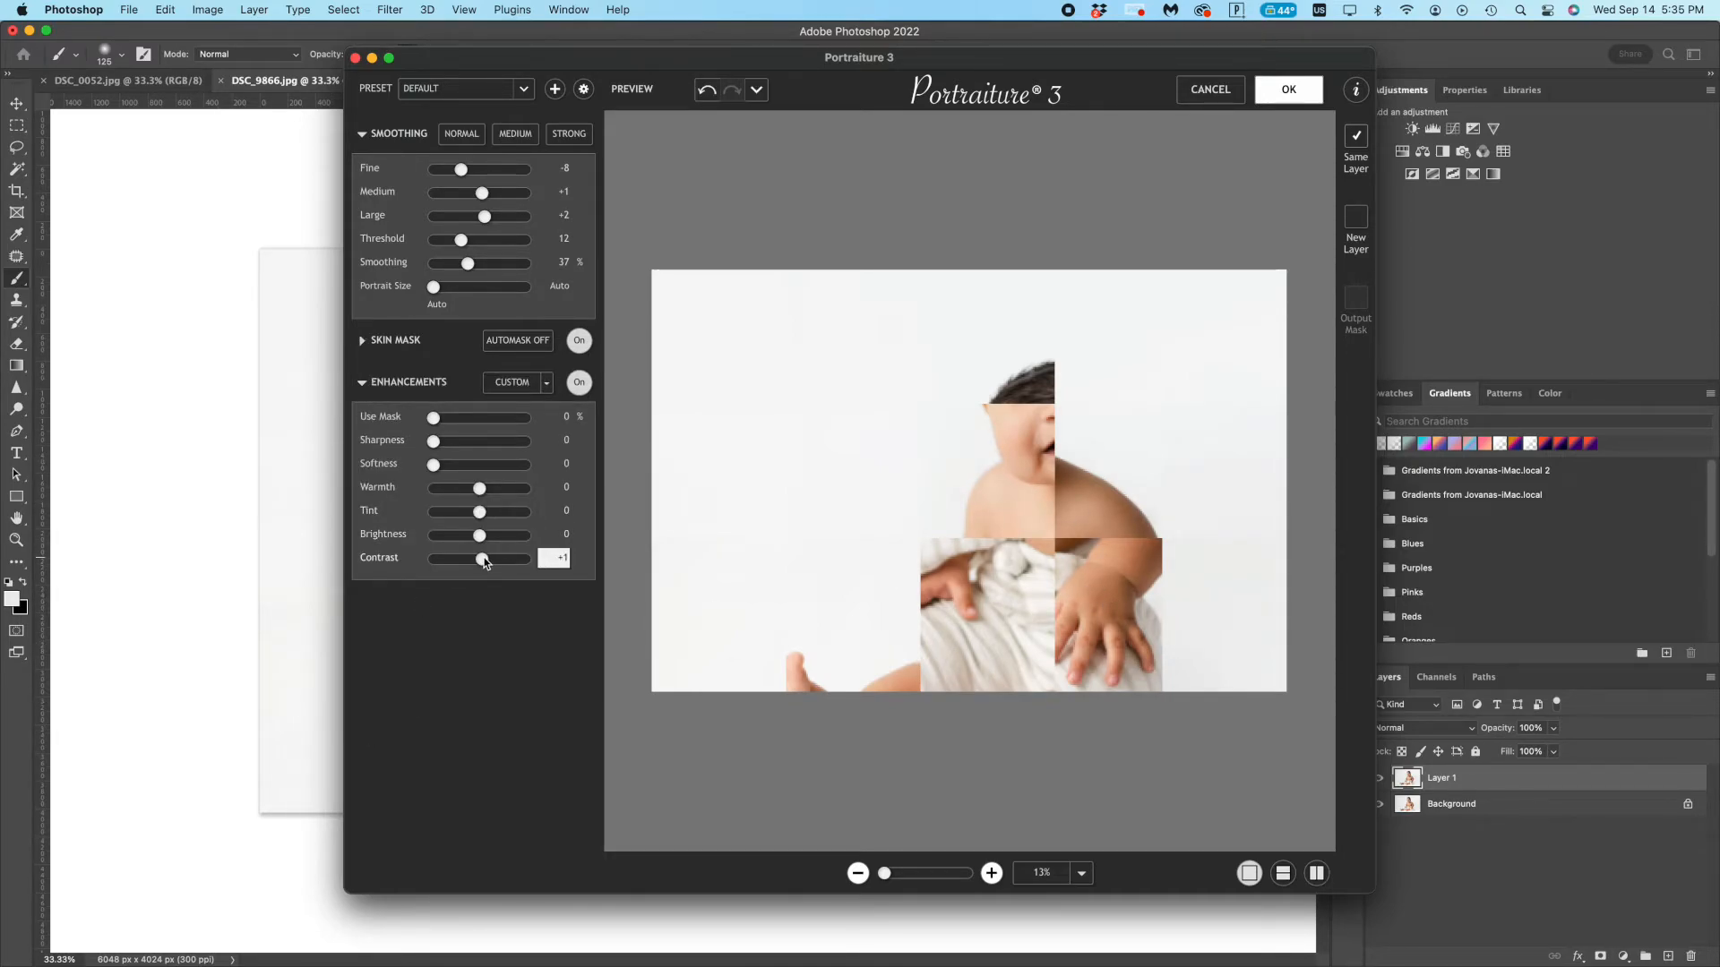
pyautogui.click(571, 349)
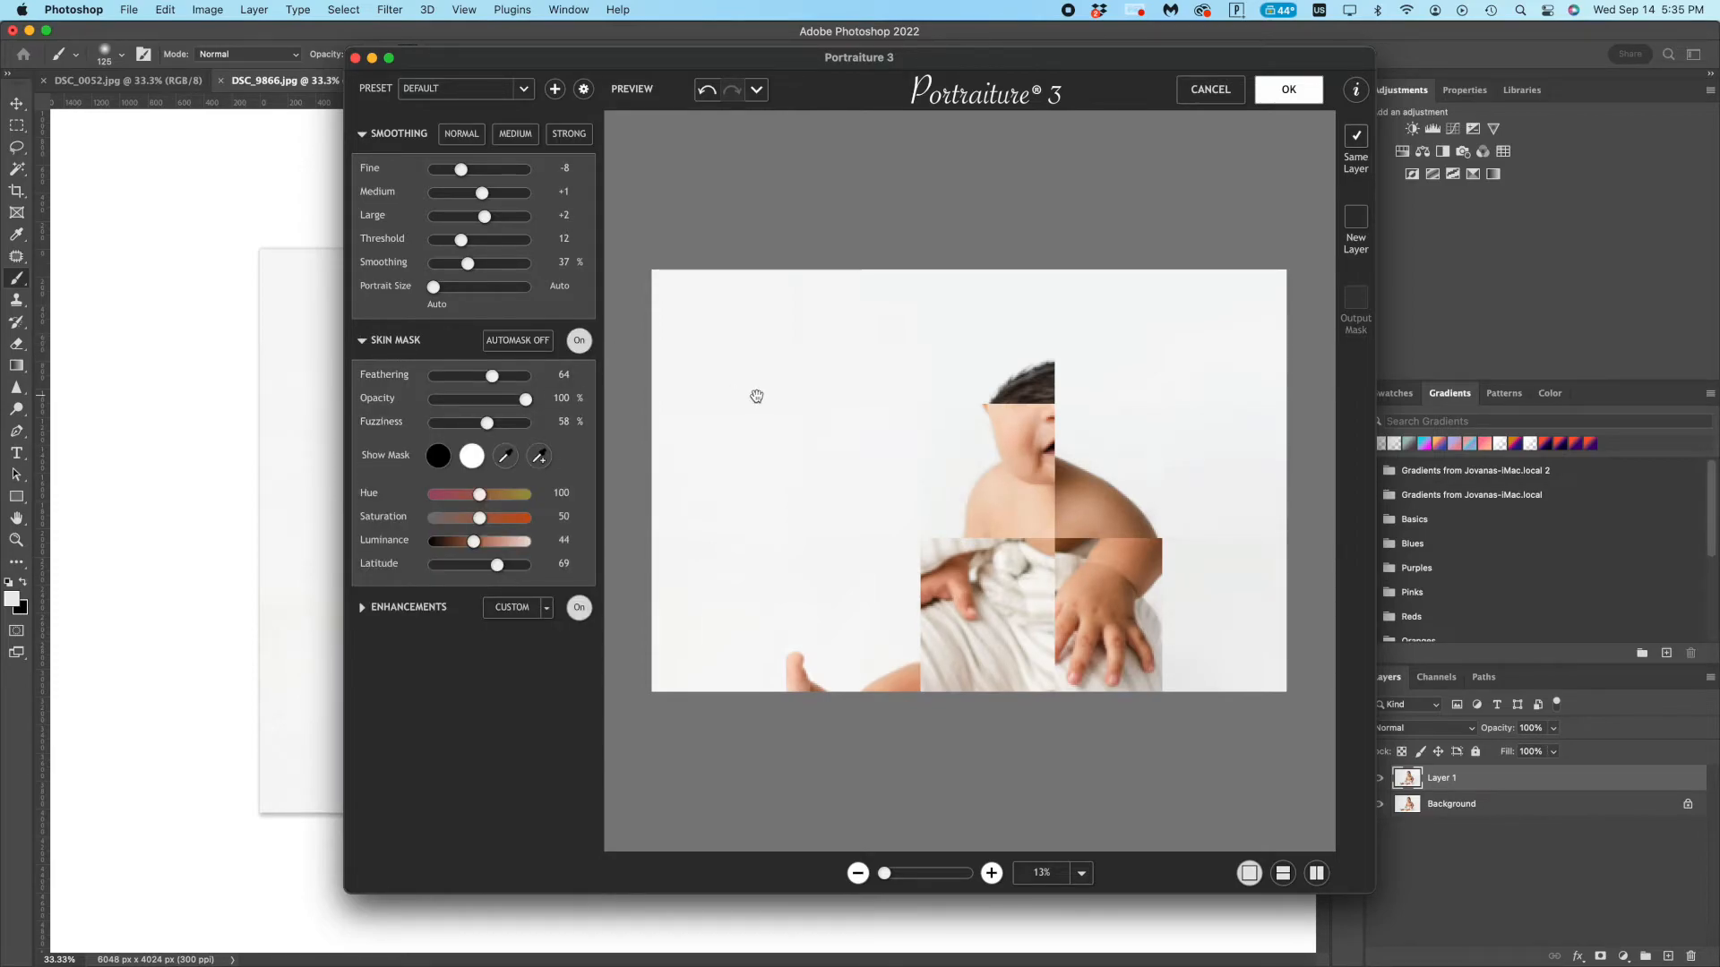
pyautogui.click(364, 607)
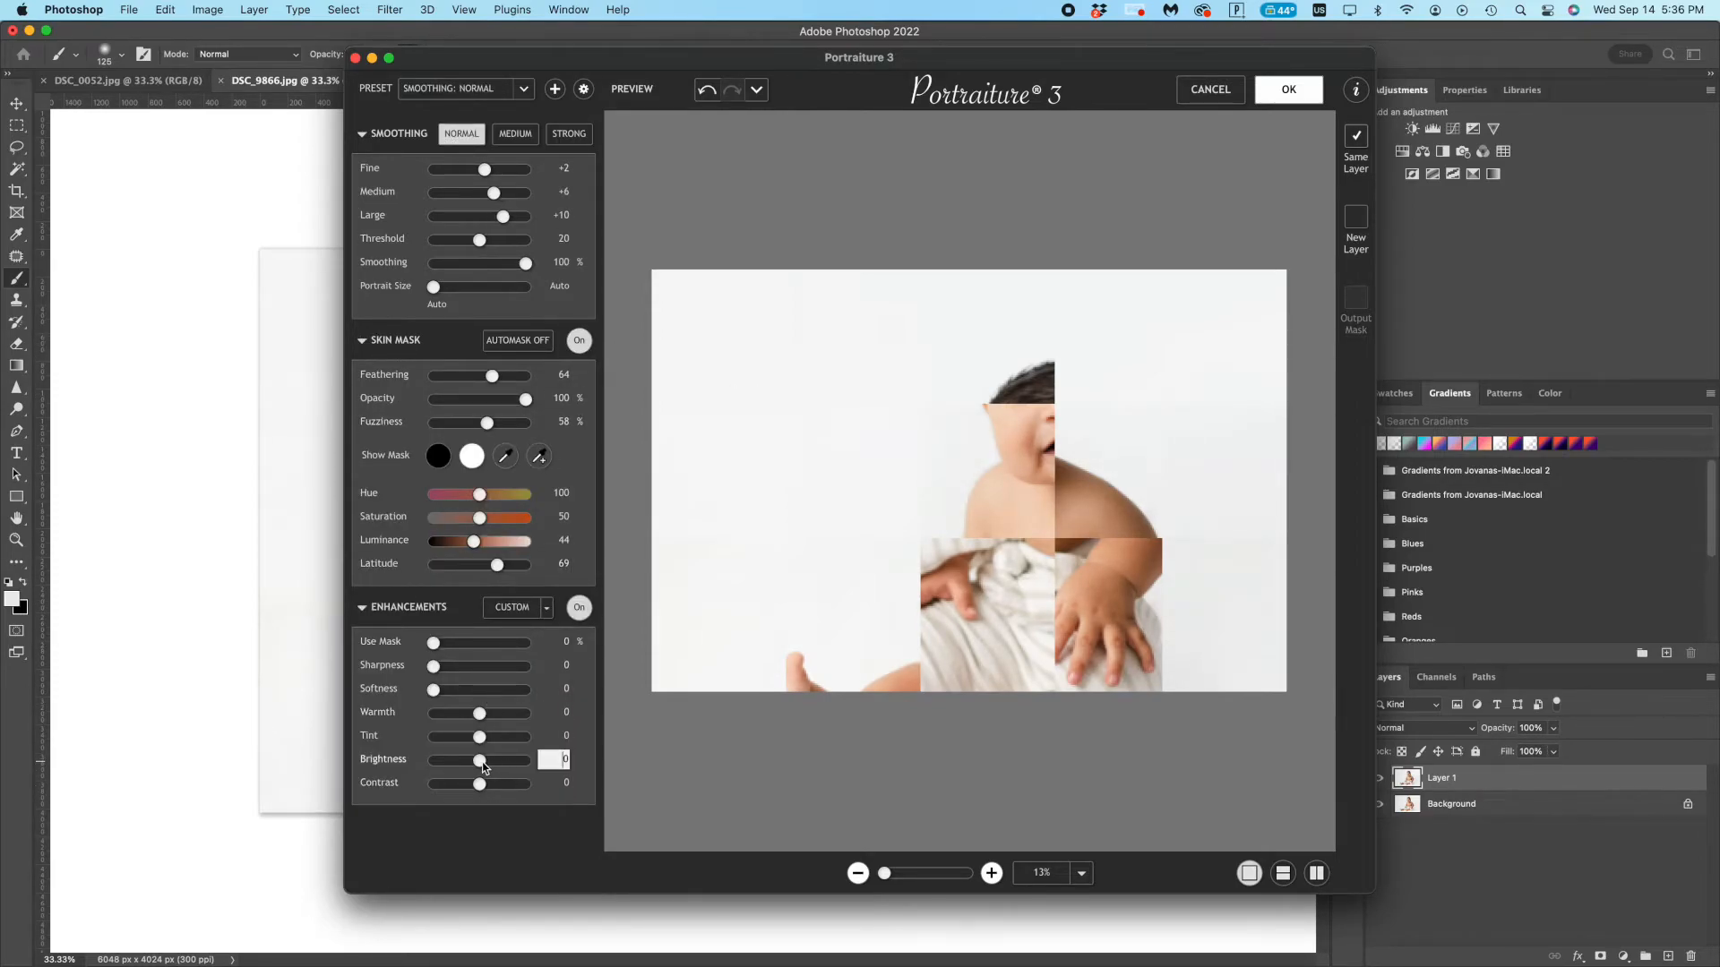
pyautogui.moveTo(484, 766); pyautogui.dragTo(486, 768)
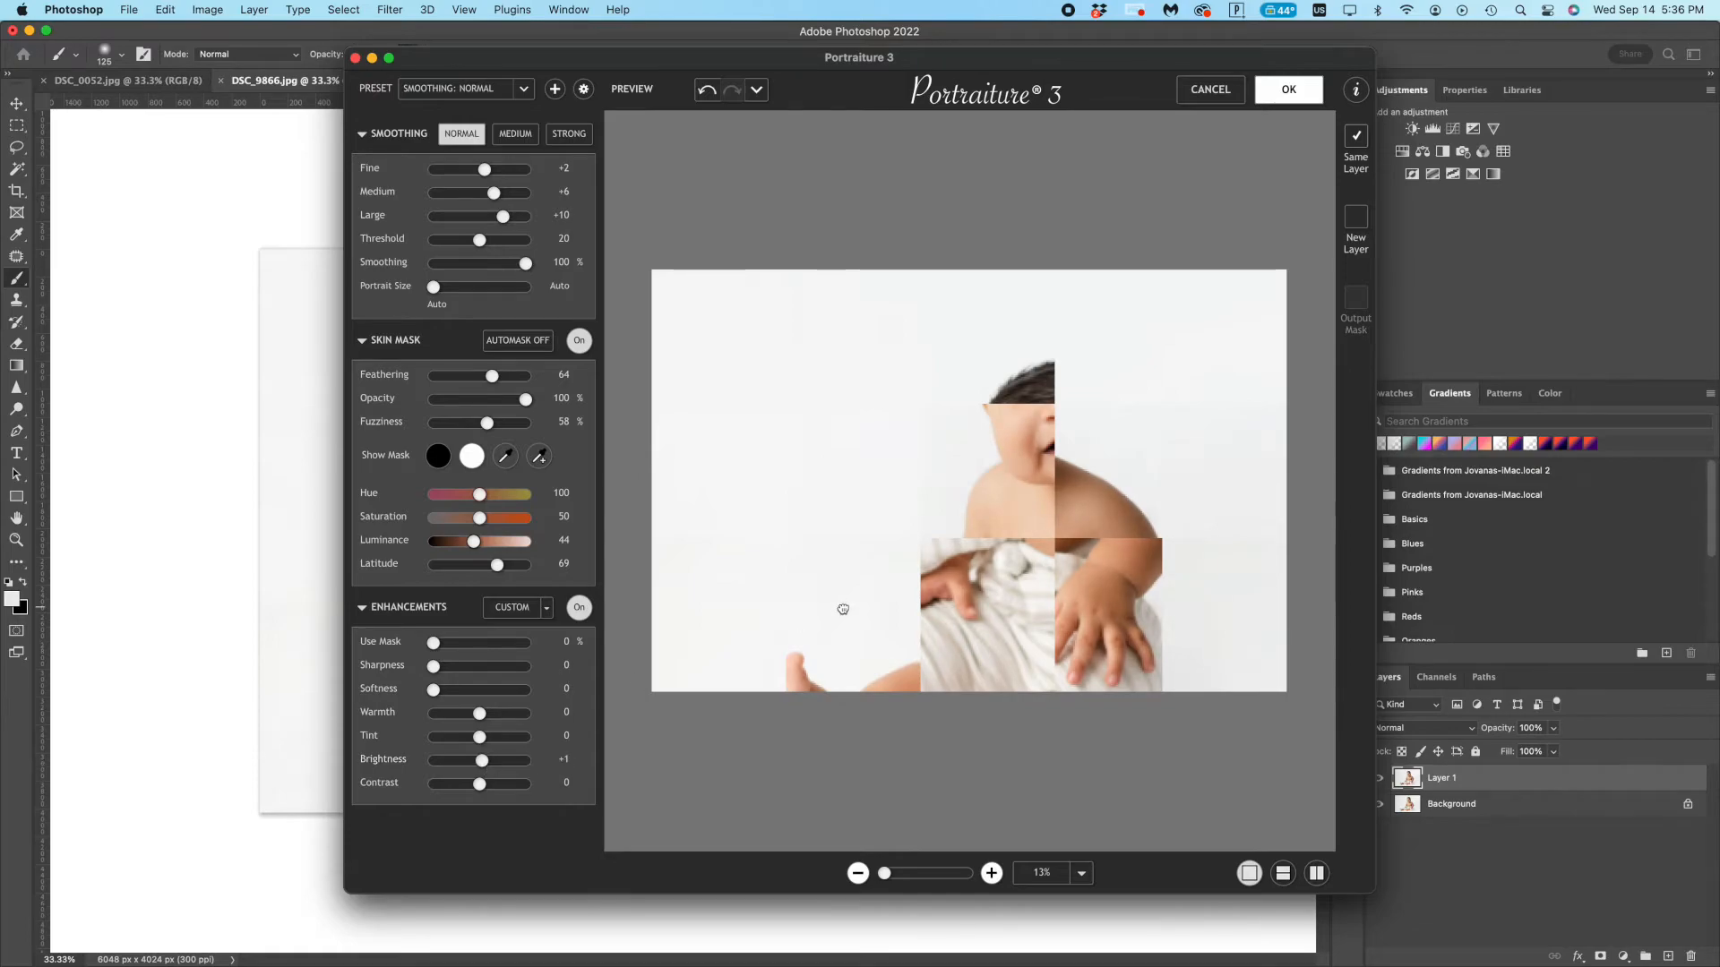
pyautogui.click(1308, 87)
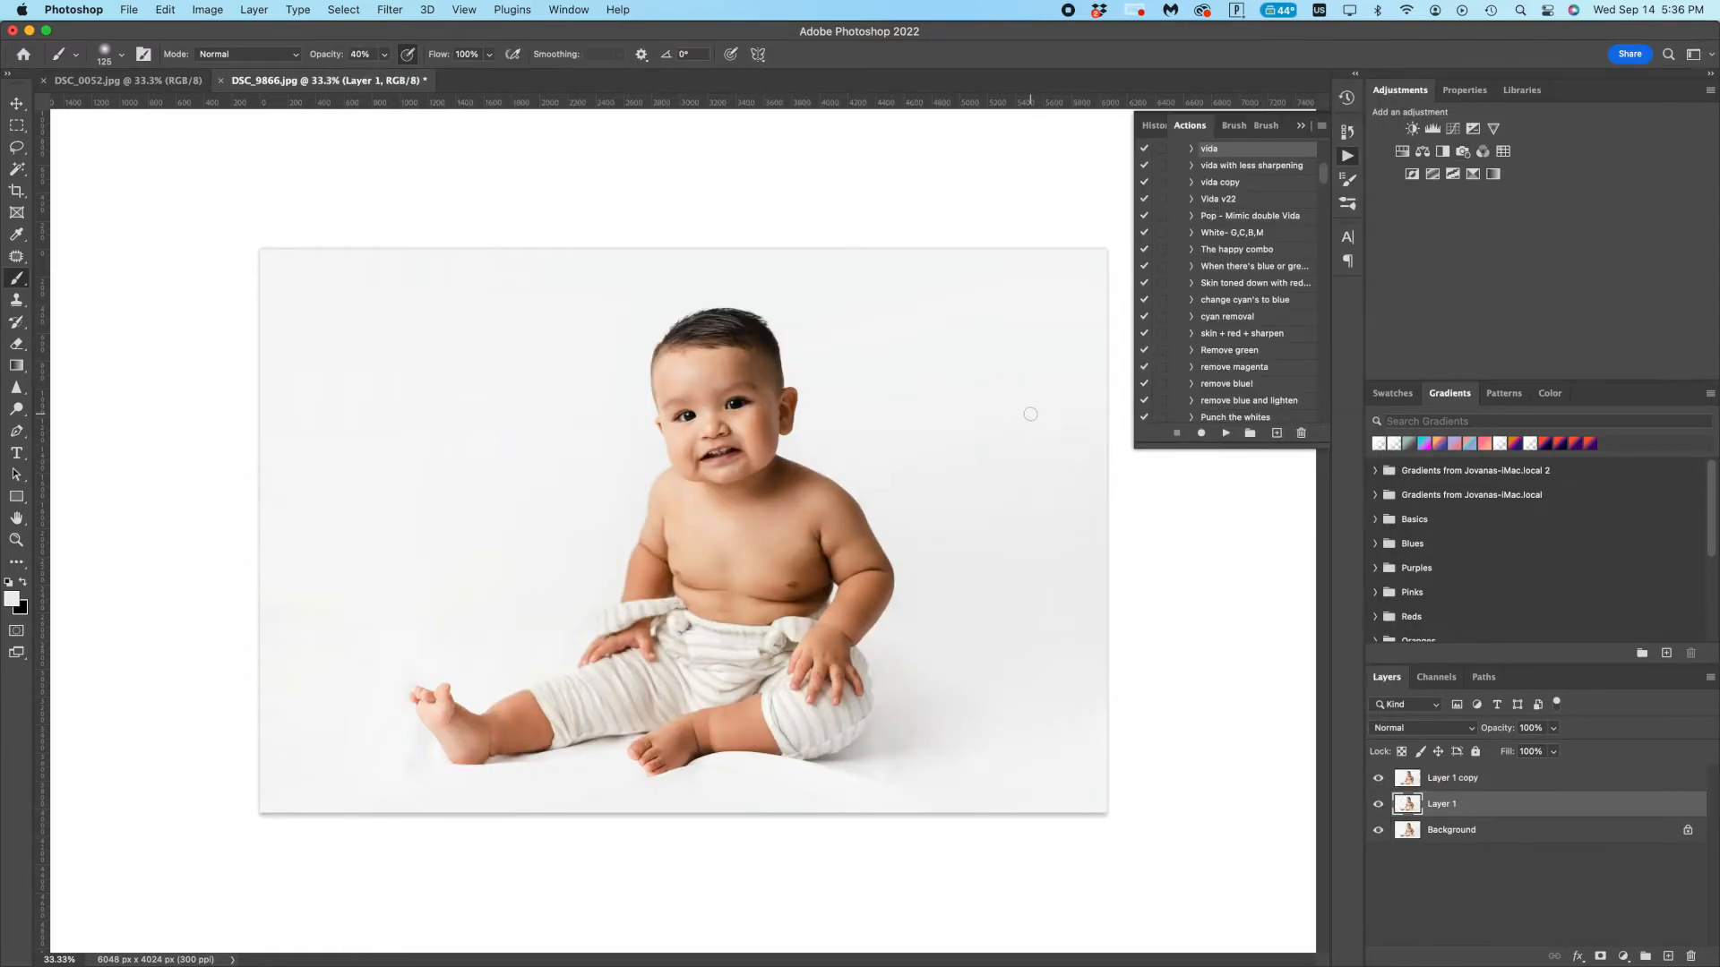
# - Merge Layer 1 down into the Background, add a mask to Layer 1 copy, and make black the foreground color
pyautogui.press('super+equal')
pyautogui.press('super+equal')
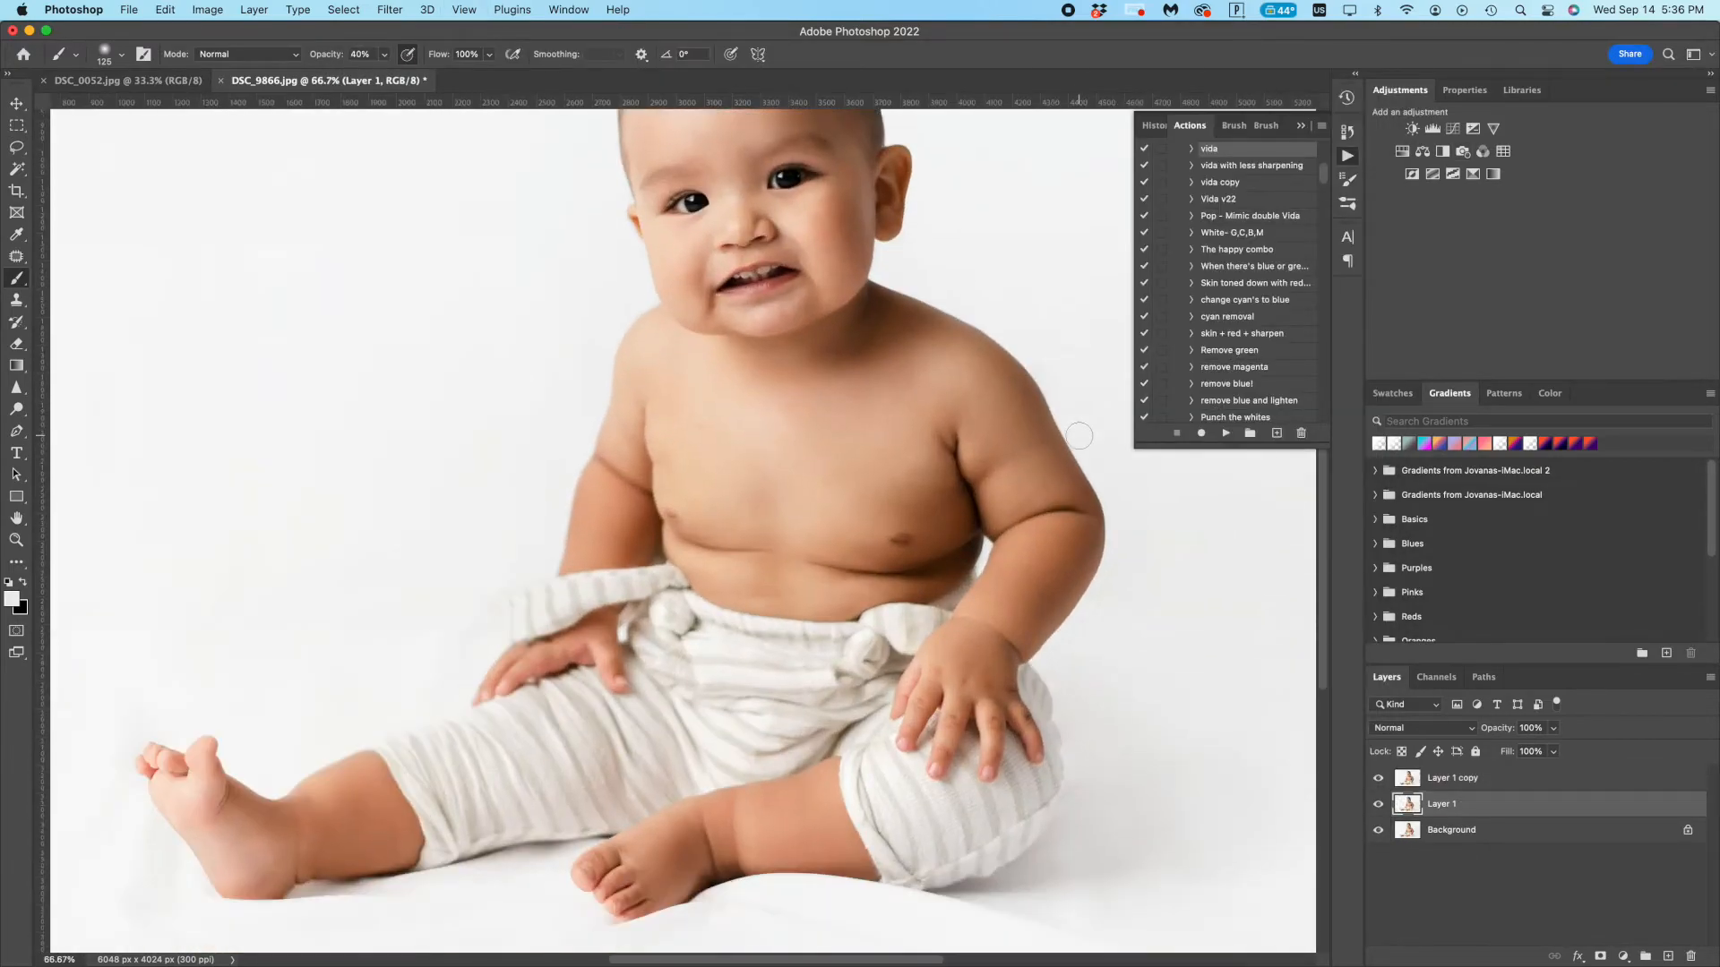
pyautogui.click(1542, 777)
pyautogui.doubleClick(1511, 803)
pyautogui.press('Escape')
pyautogui.press('super+e')
pyautogui.click(1477, 776)
pyautogui.click(1600, 956)
pyautogui.scroll(5, 789, 459)
pyautogui.press('x')
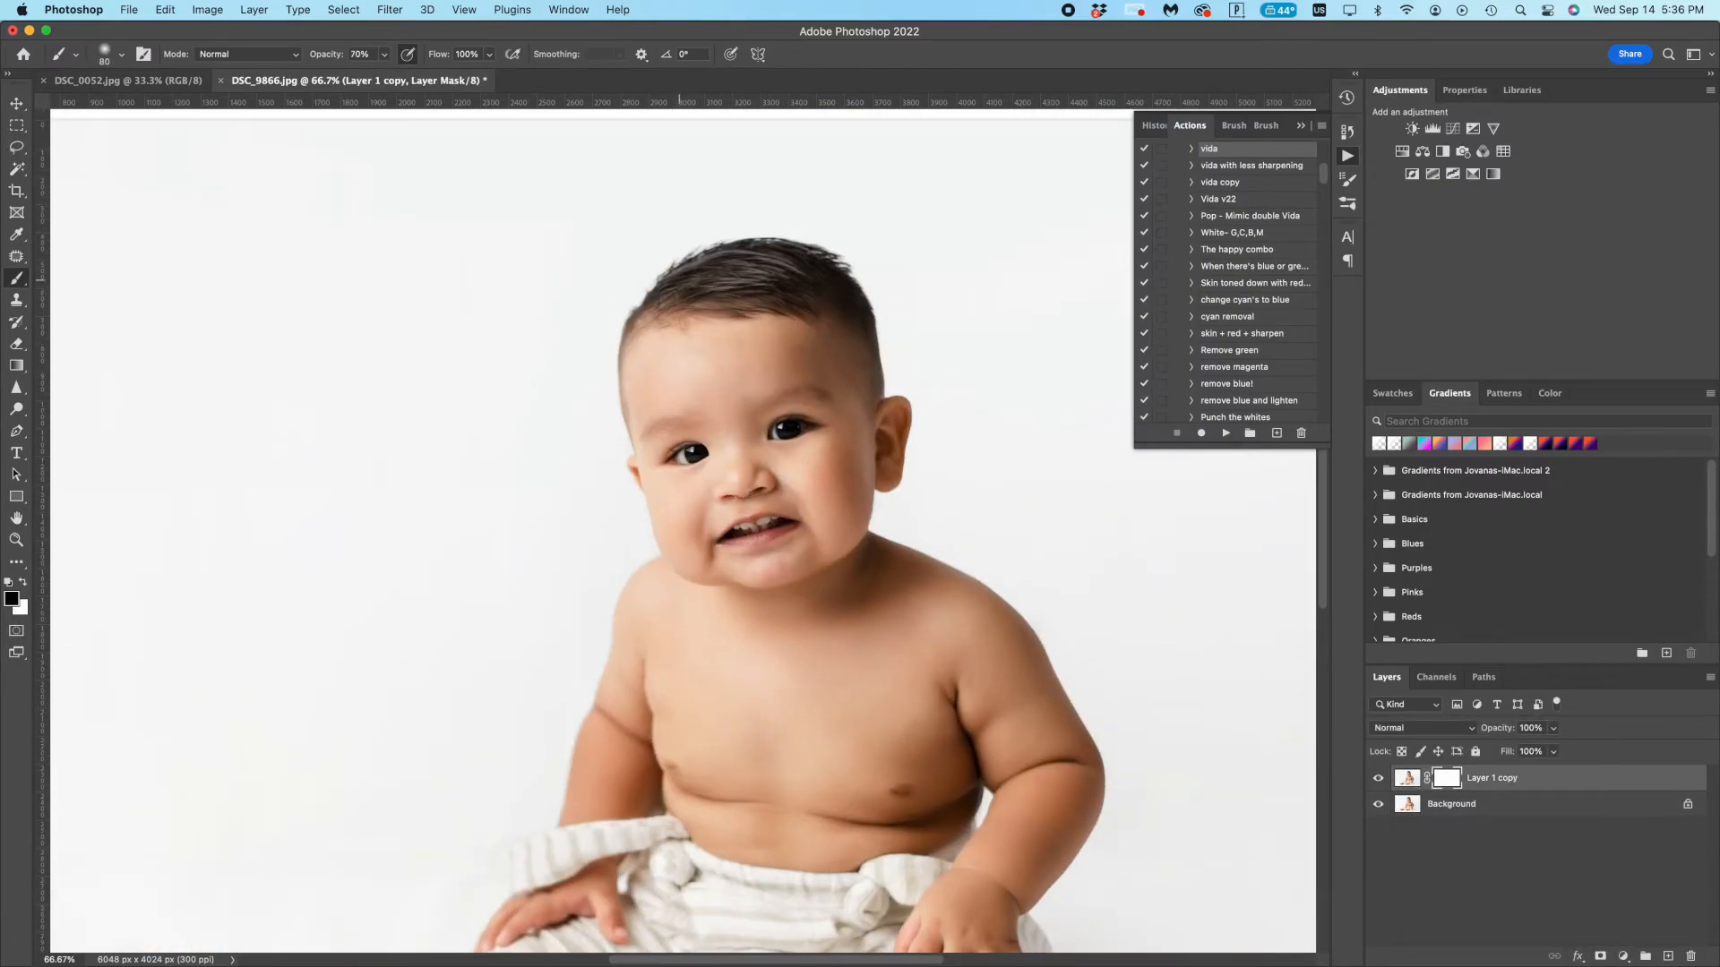
# - Paint black at 70% opacity on the mask to restore detail in the head and striped trousers, and flatten the image
pyautogui.scroll(-4, 625, 426)
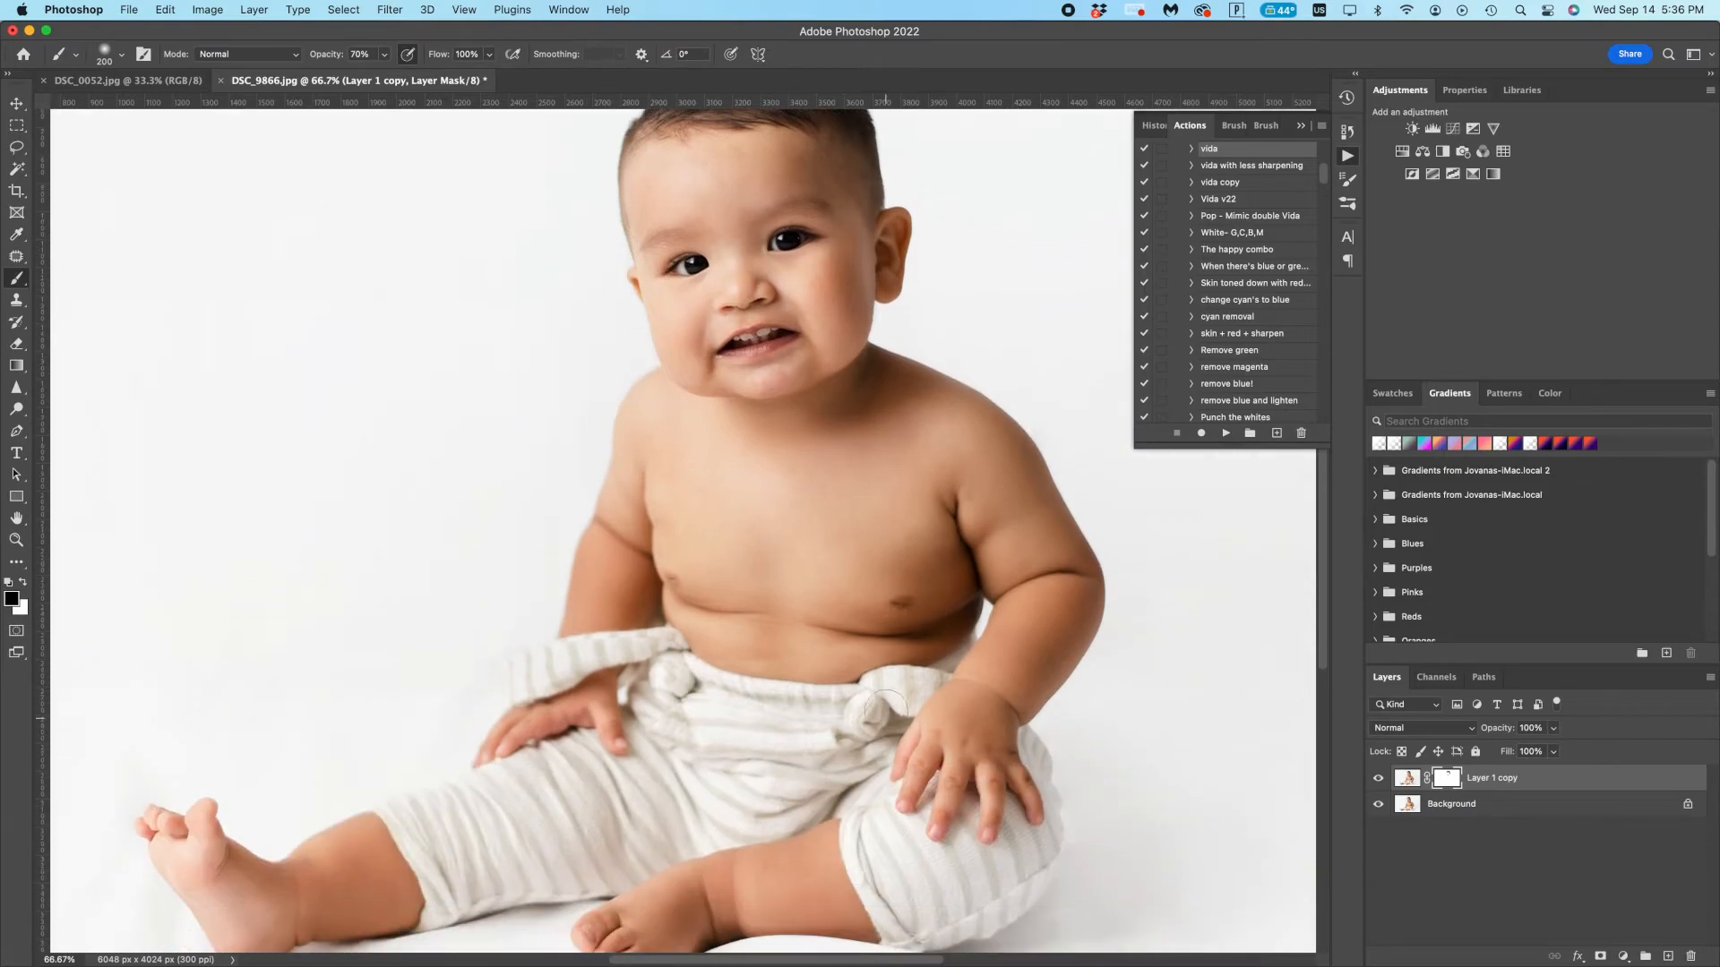
pyautogui.scroll(-3, 582, 763)
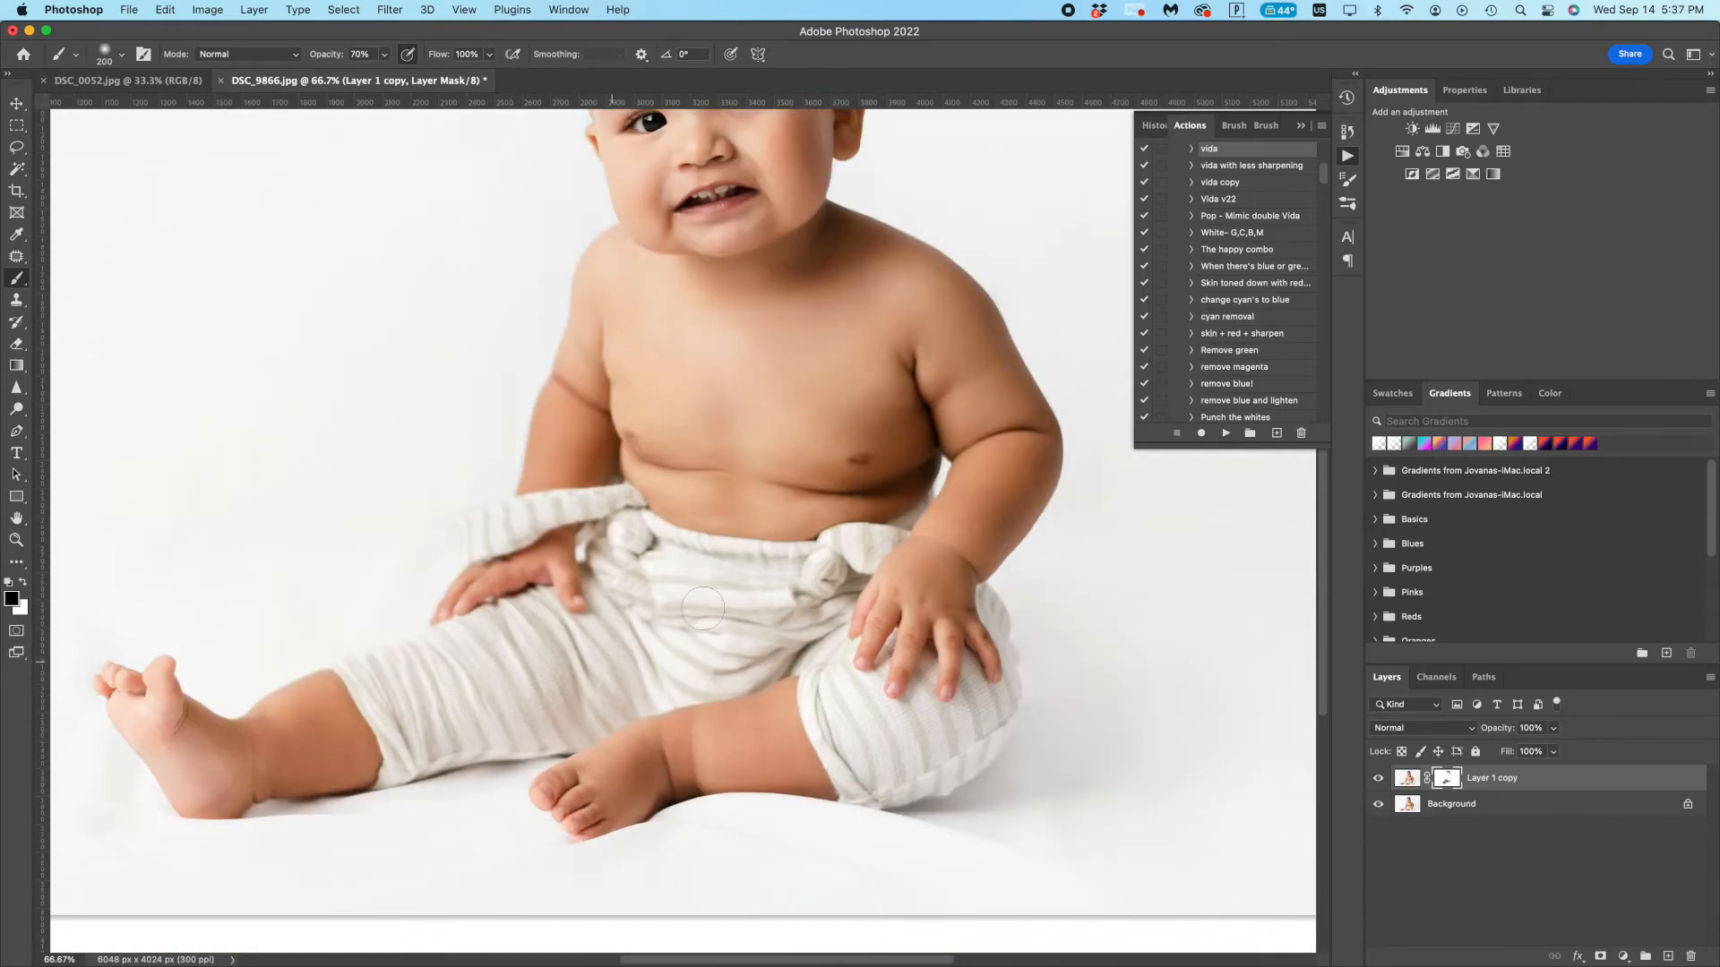
pyautogui.scroll(6, 736, 601)
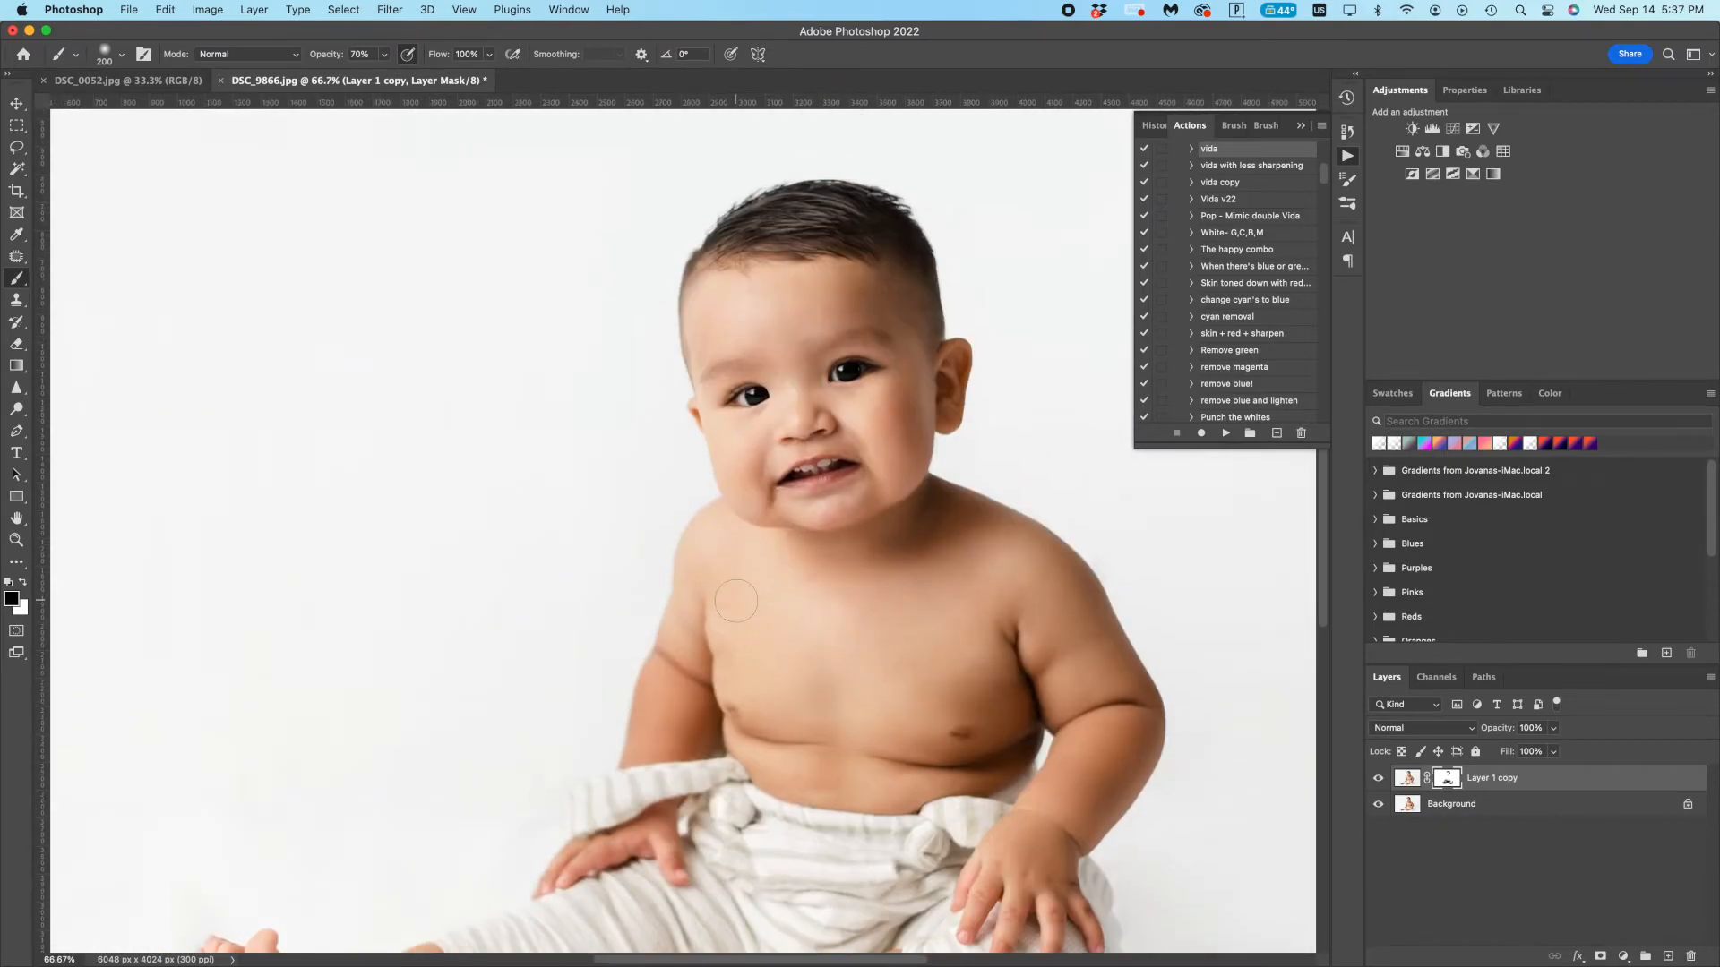
pyautogui.rightClick(1443, 804)
pyautogui.click(1498, 903)
# - Patch the uneven skin between the baby's nose and upper lip
pyautogui.press('super+plus')
pyautogui.press('super+plus')
pyautogui.press('super+plus')
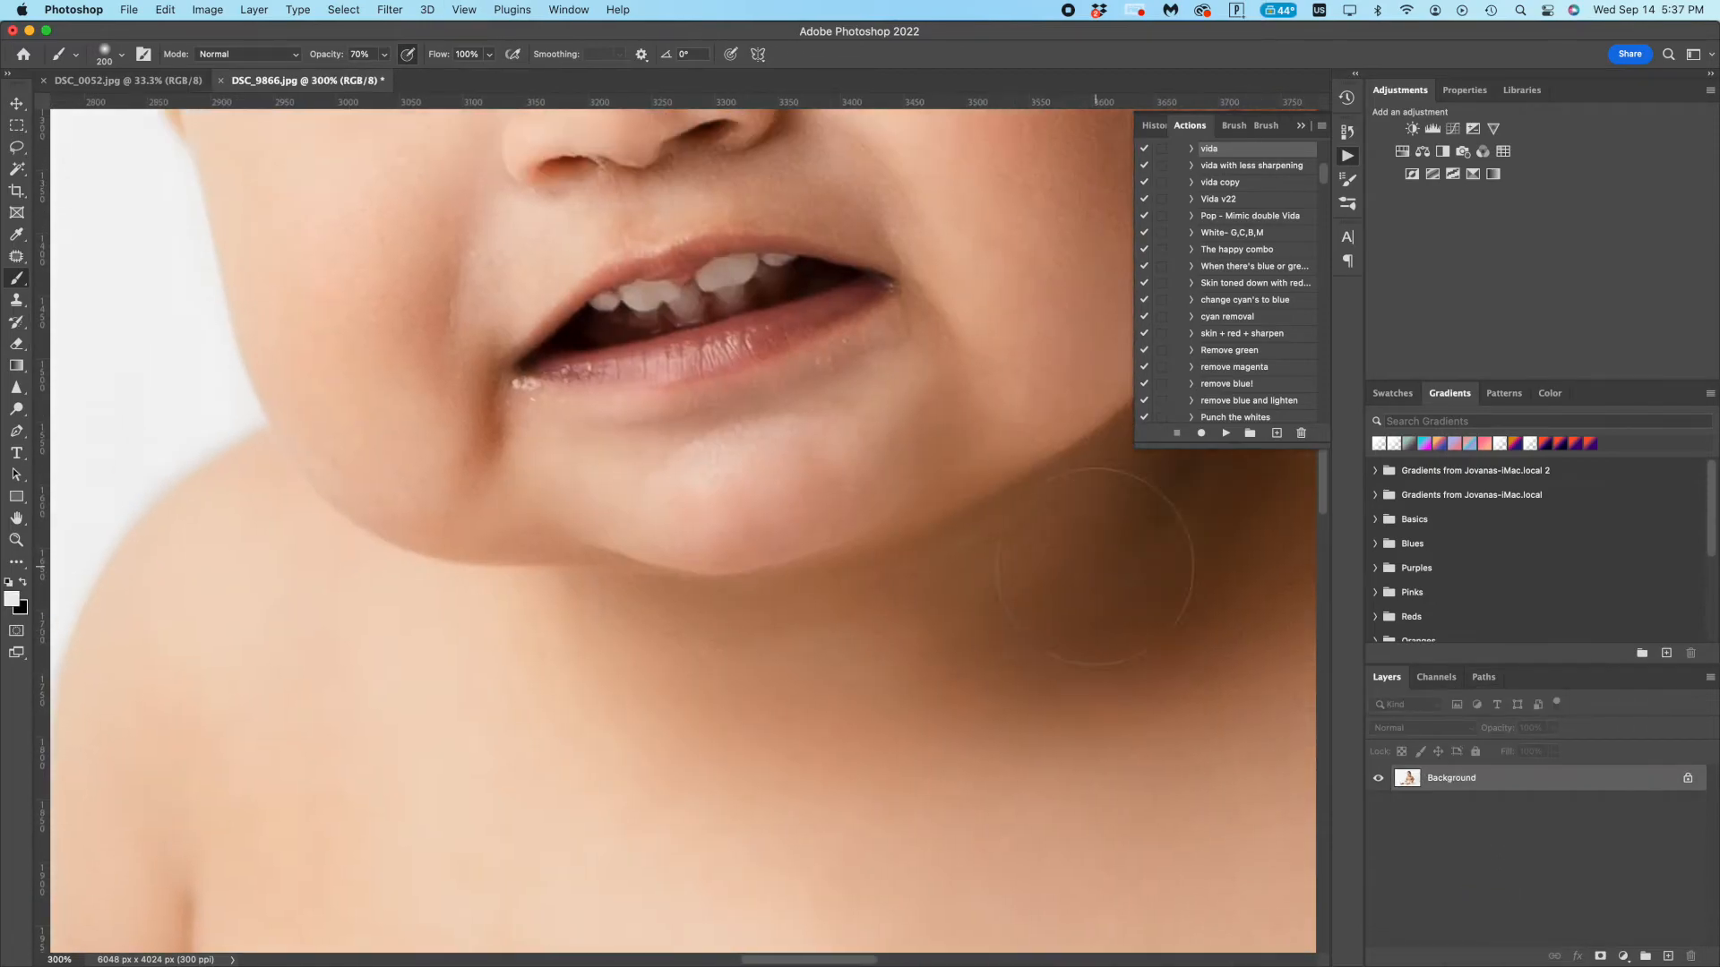
pyautogui.scroll(4, 851, 483)
pyautogui.press('j')
pyautogui.scroll(1, 596, 358)
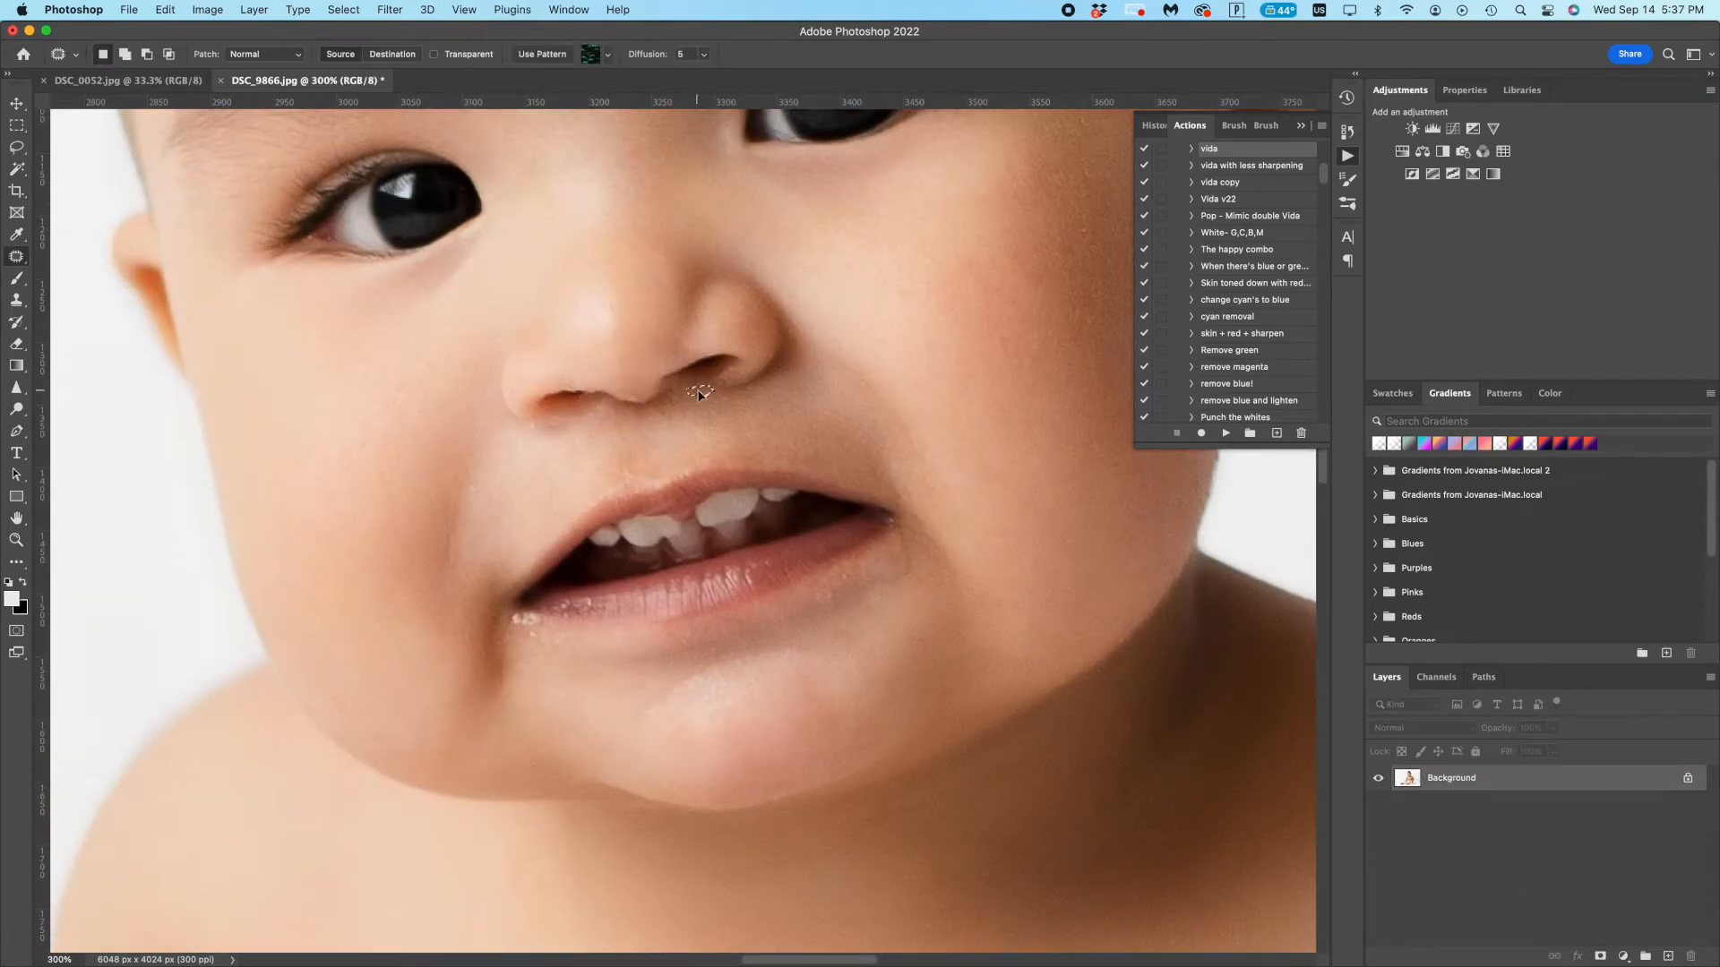
pyautogui.scroll(1, 631, 422)
# - Clean up the edge of the nostril using a tiny Clone Stamp at 40% opacity
pyautogui.press('super+plus')
pyautogui.press('super+plus')
pyautogui.press('super+plus')
pyautogui.press('super+plus')
pyautogui.press('d')
pyautogui.press('s')
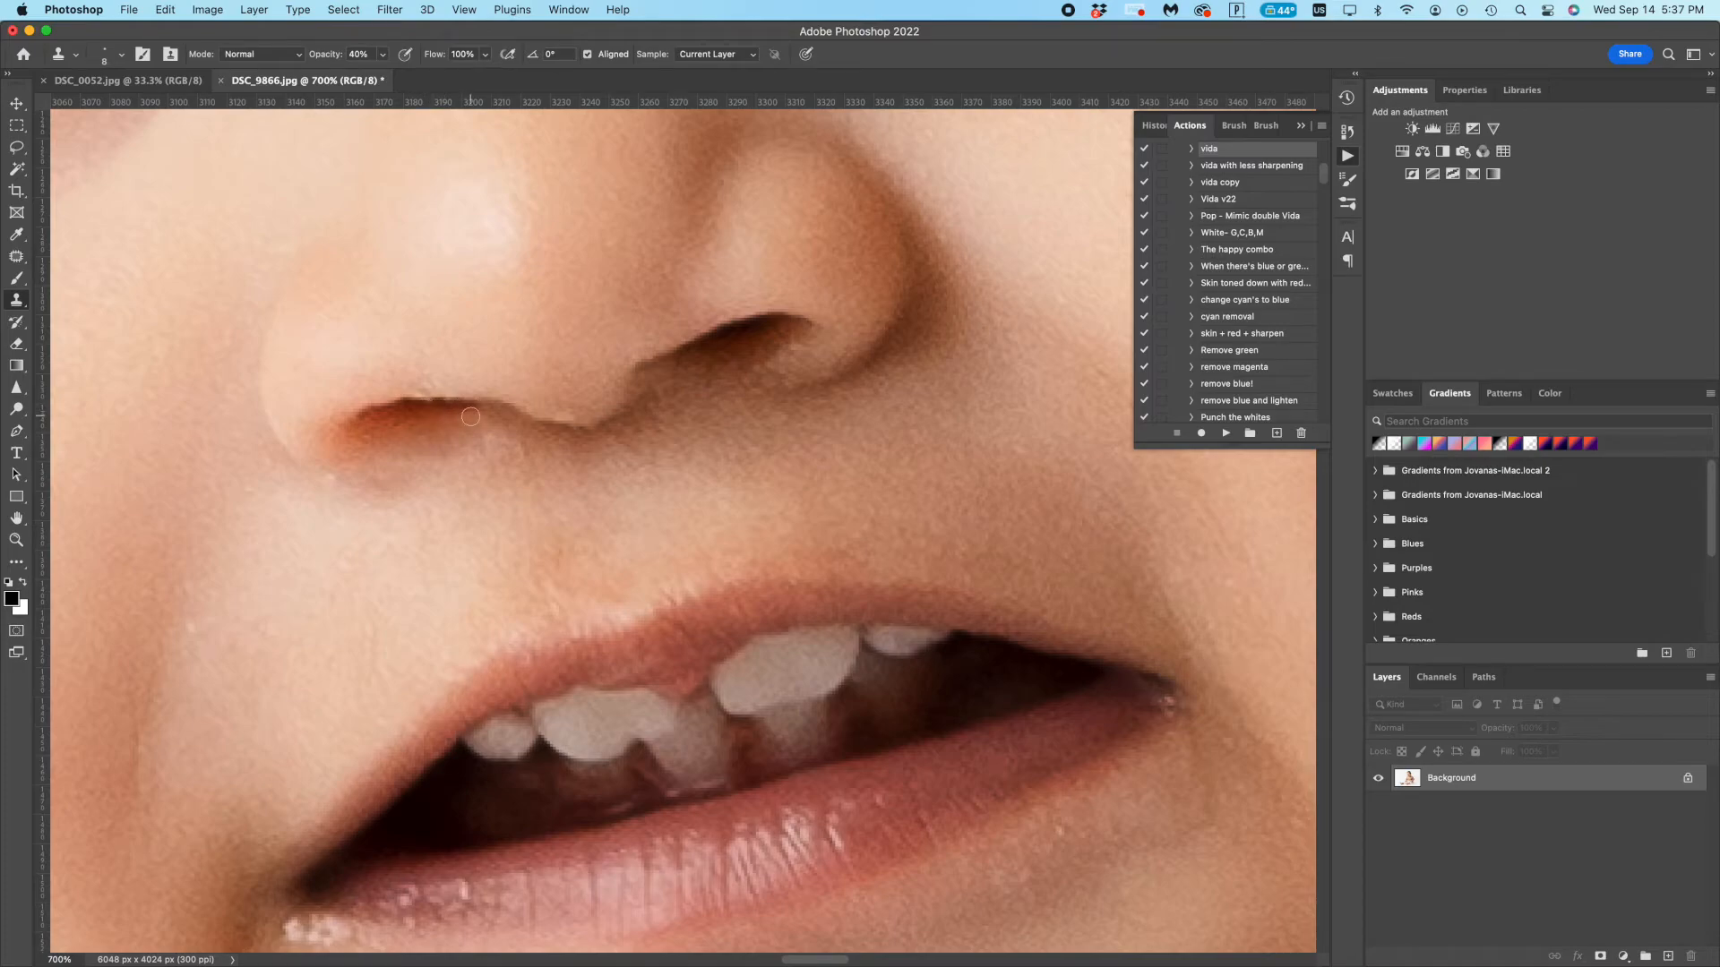
pyautogui.scroll(5, 467, 445)
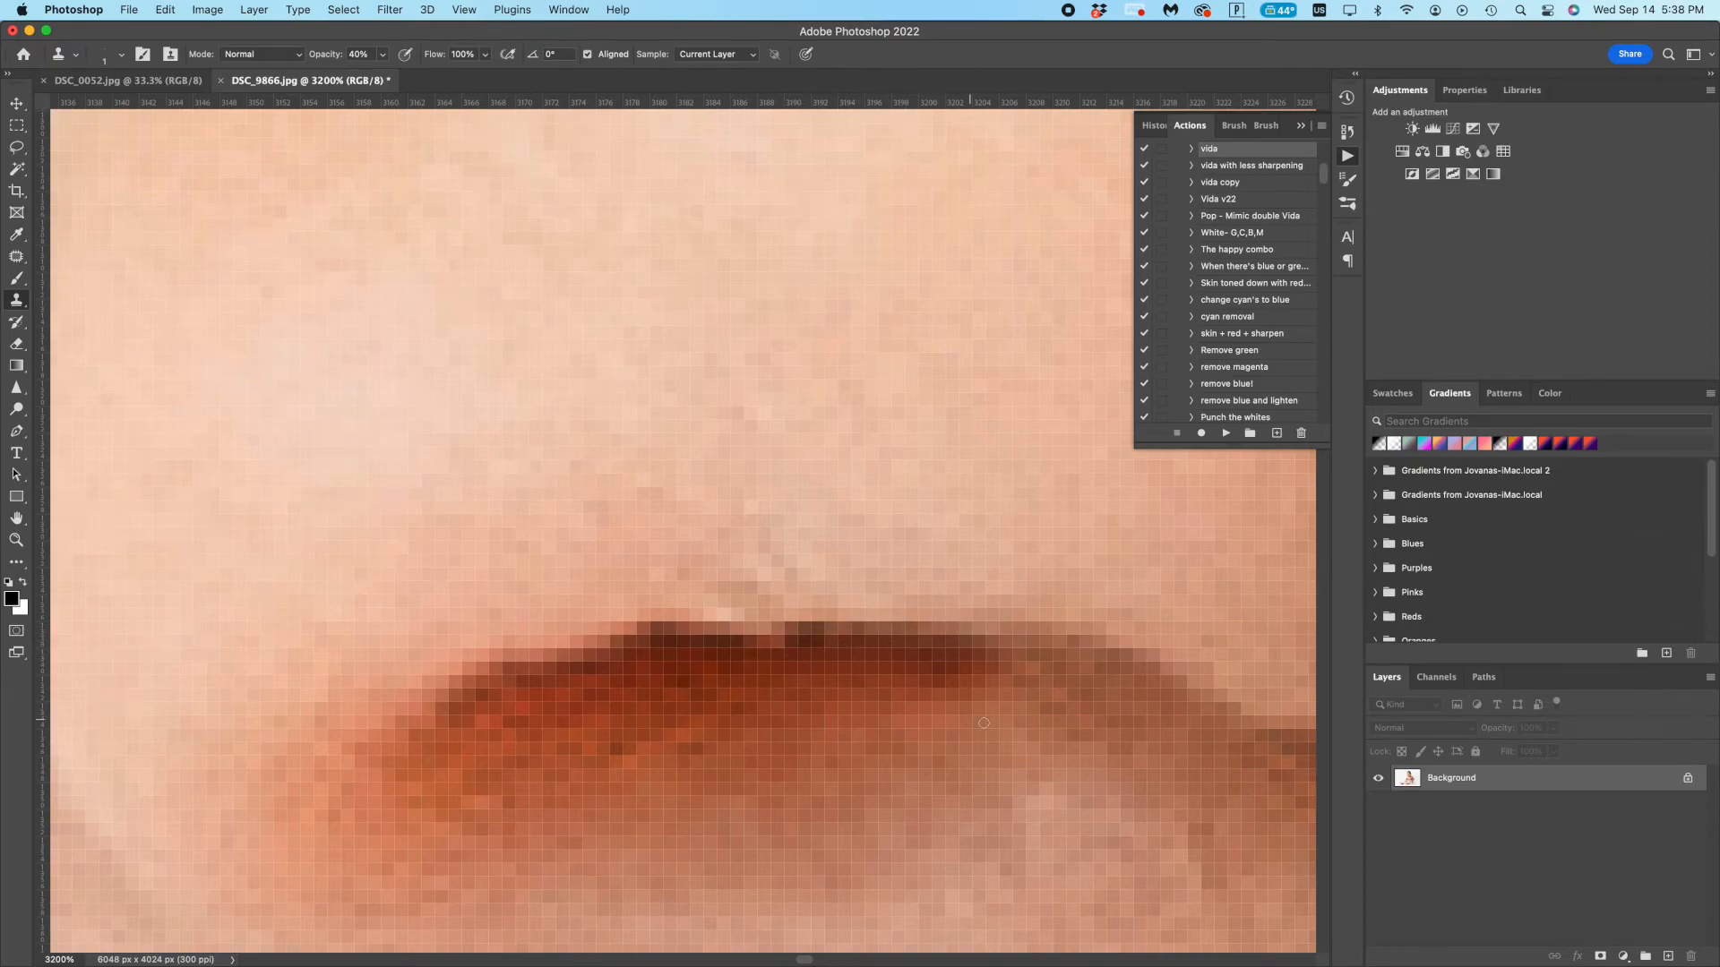
pyautogui.scroll(-6, 984, 723)
pyautogui.scroll(4, 744, 579)
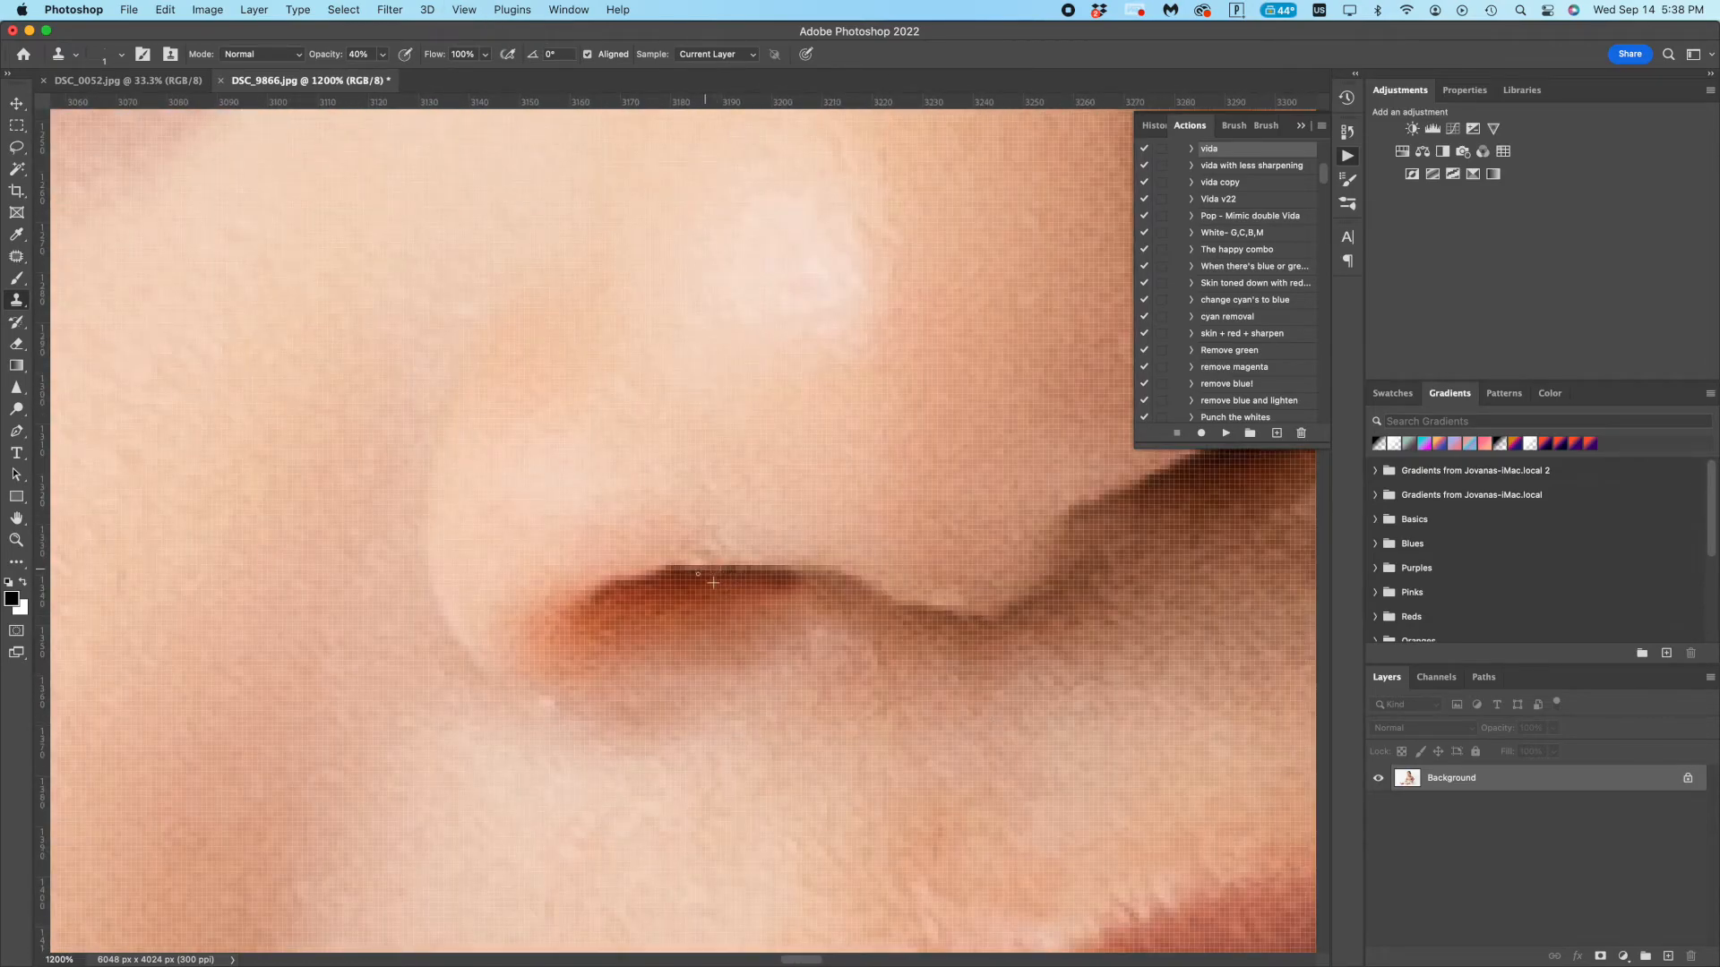
pyautogui.scroll(-10, 910, 587)
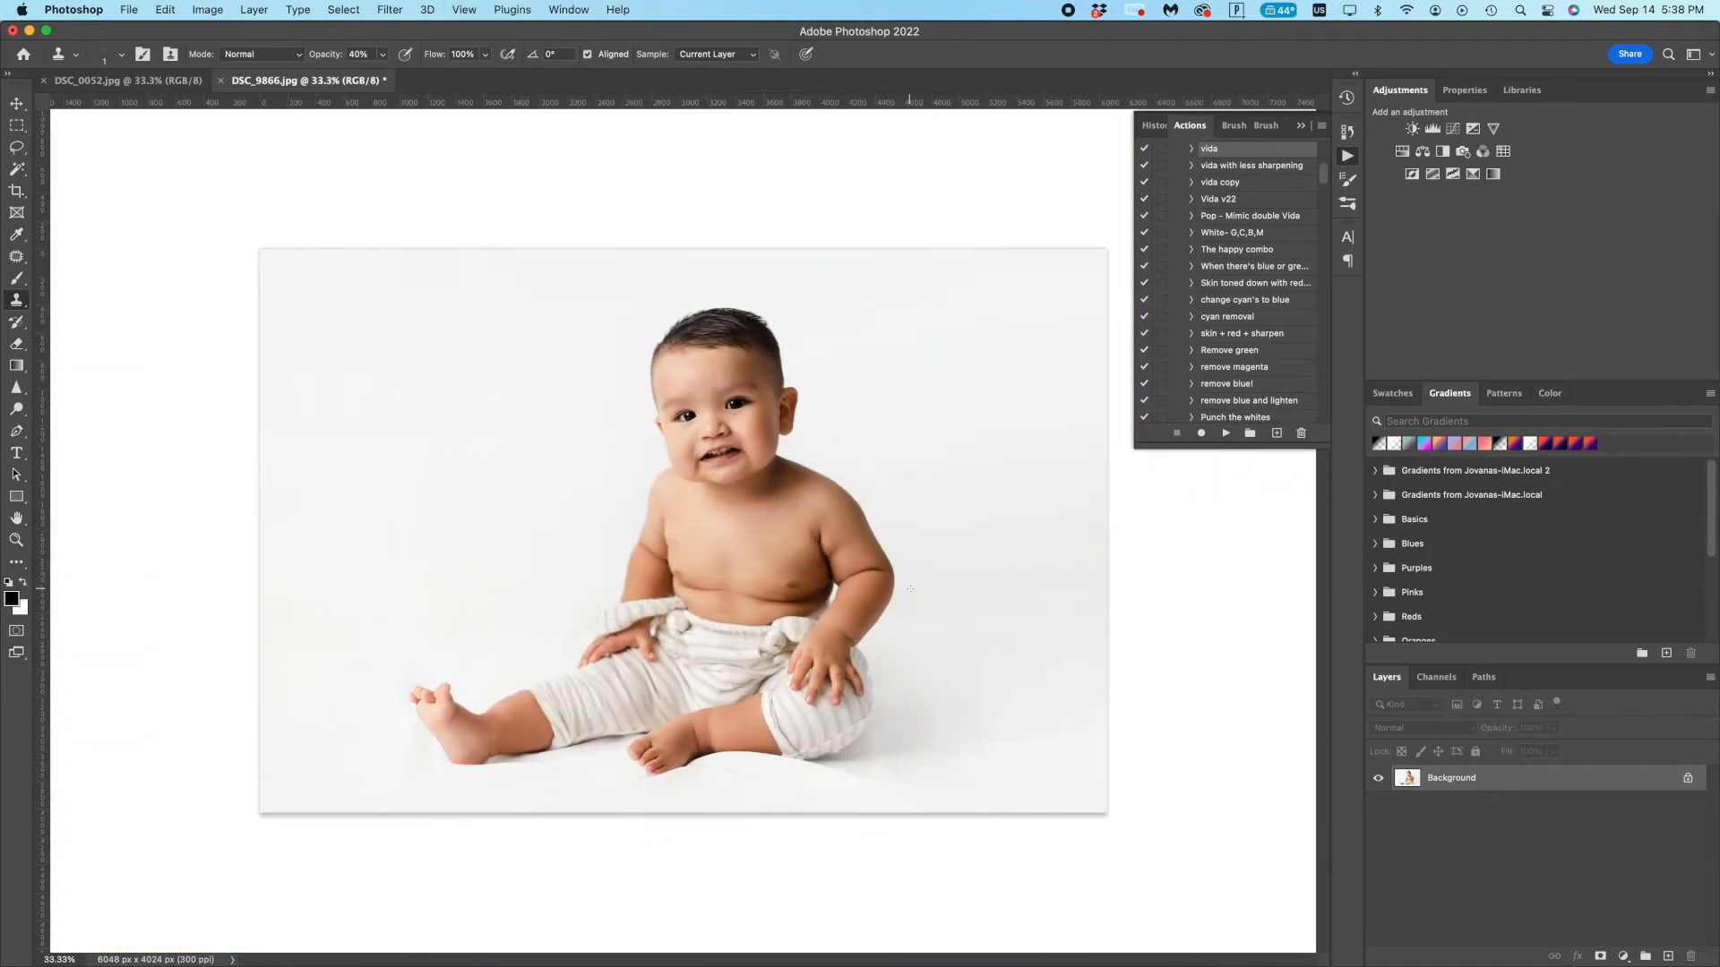
# - Compare the original photo with Snapshot 4 in the history, look through the saved actions, and return to Snapshot 4
pyautogui.click(1158, 128)
pyautogui.scroll(10, 1238, 179)
pyautogui.click(1239, 155)
pyautogui.click(1238, 244)
pyautogui.click(1347, 132)
pyautogui.click(1347, 156)
pyautogui.scroll(-3, 1285, 235)
pyautogui.scroll(3, 1284, 234)
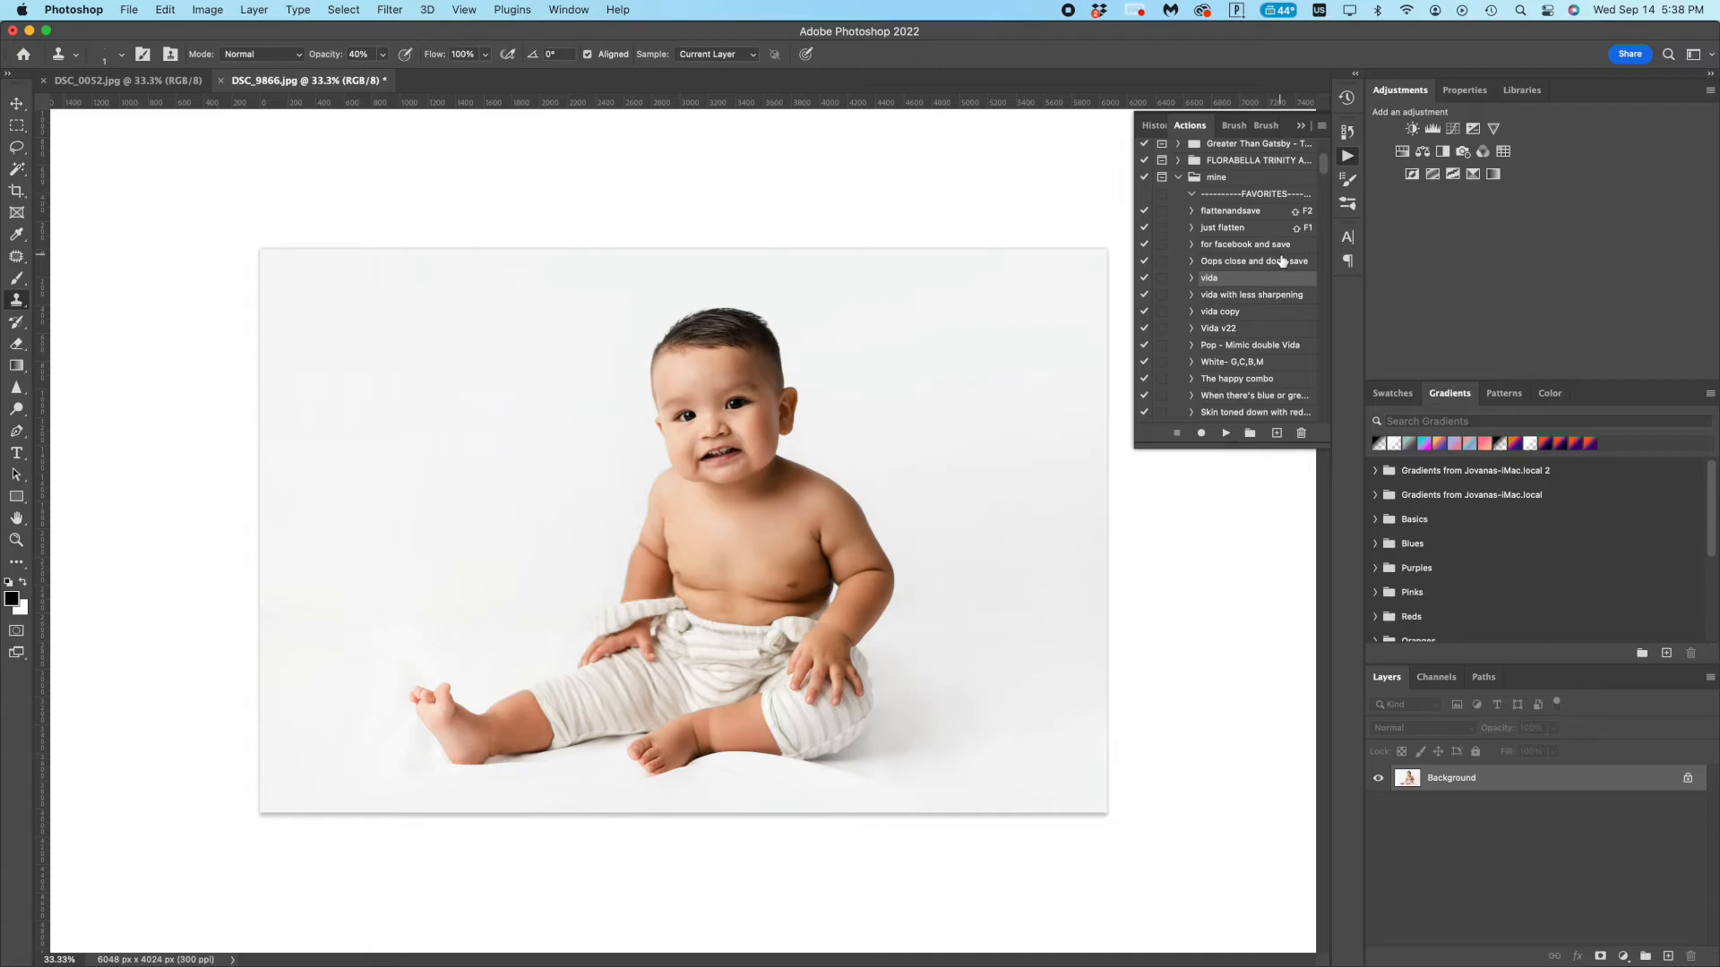
pyautogui.click(1156, 126)
pyautogui.click(1205, 152)
pyautogui.click(1226, 246)
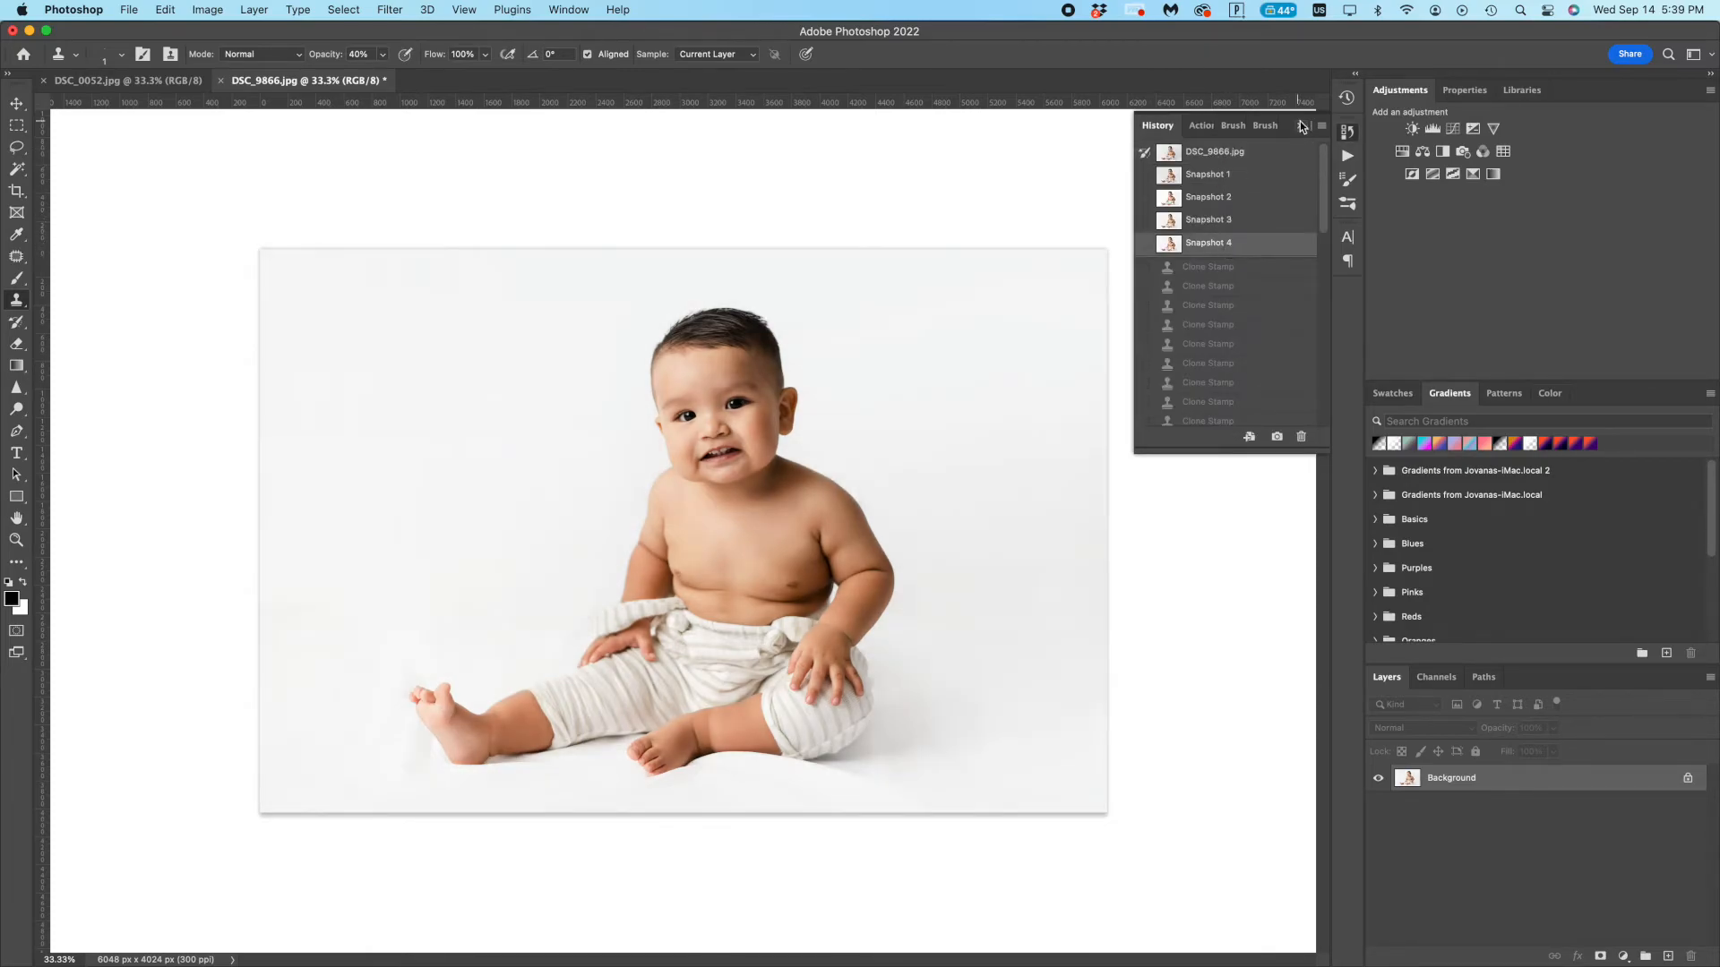
# - Add a Brightness/Contrast adjustment with brightness -4 and contrast 25, reduce its opacity to 58%, and compare before and after
pyautogui.click(1411, 128)
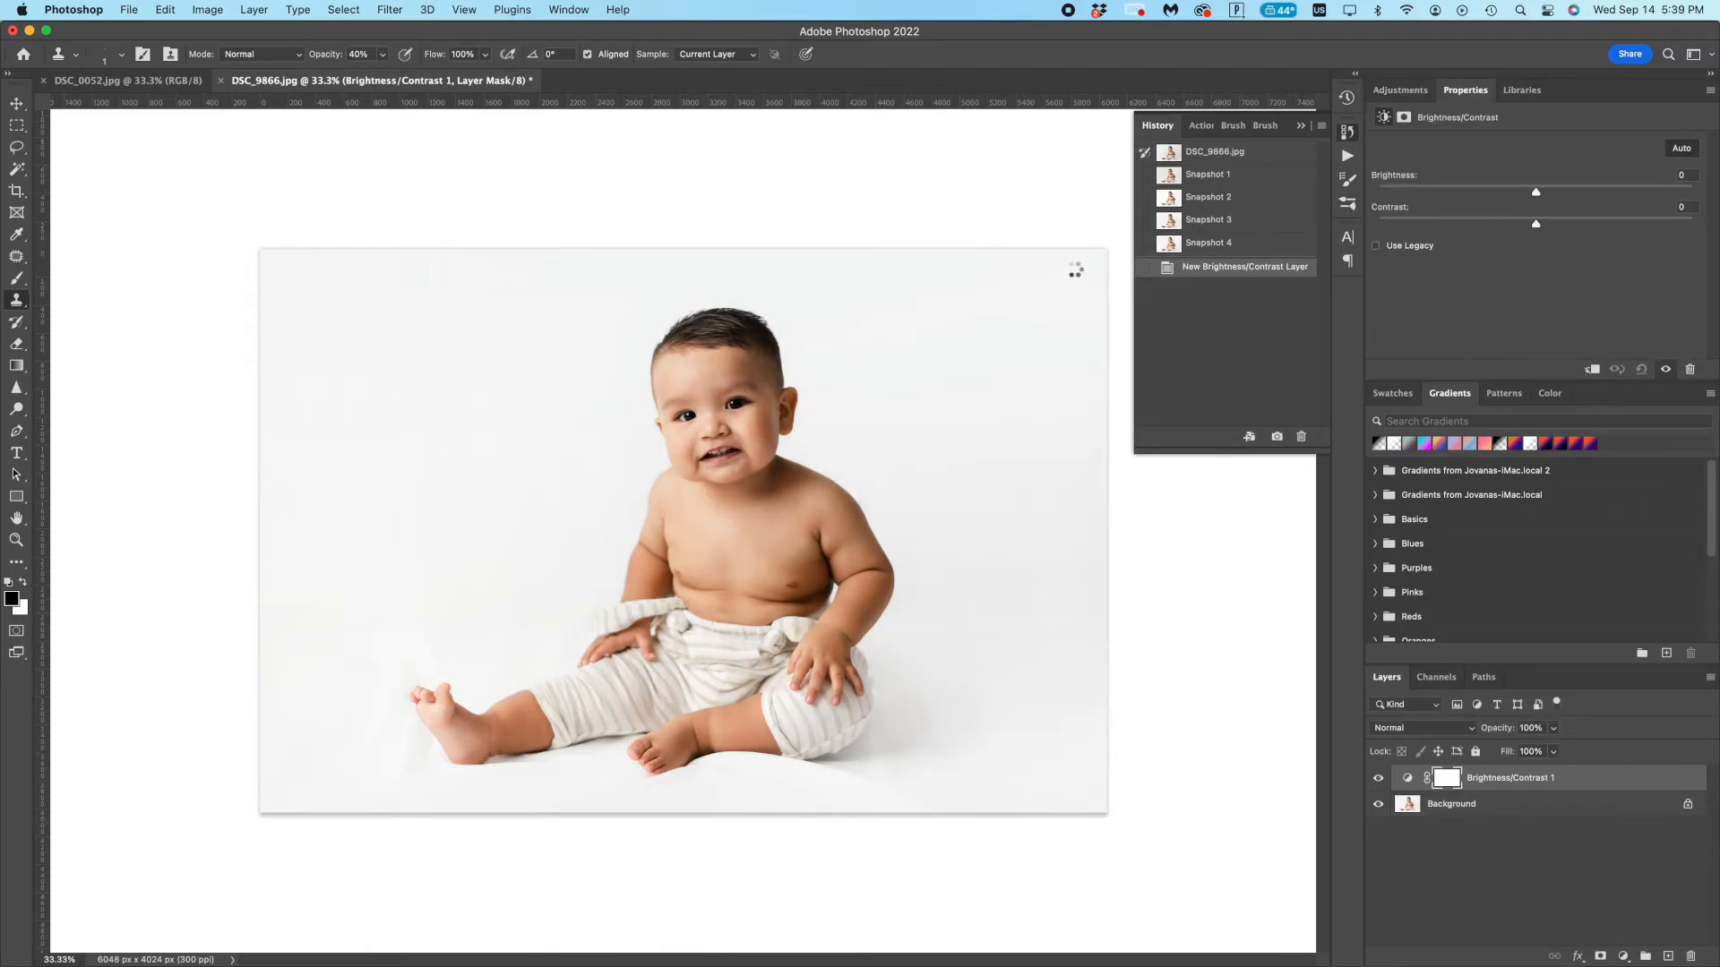
pyautogui.click(1379, 778)
pyautogui.click(1378, 778)
pyautogui.click(1378, 778)
pyautogui.click(1378, 779)
pyautogui.moveTo(1509, 731)
pyautogui.mouseDown()
pyautogui.moveTo(1463, 730)
pyautogui.moveTo(1514, 730)
pyautogui.mouseUp()
pyautogui.click(1380, 780)
pyautogui.click(1379, 780)
pyautogui.click(1380, 781)
pyautogui.click(1379, 781)
pyautogui.click(1380, 781)
pyautogui.click(1379, 781)
pyautogui.click(1379, 781)
pyautogui.click(1379, 780)
pyautogui.click(1380, 781)
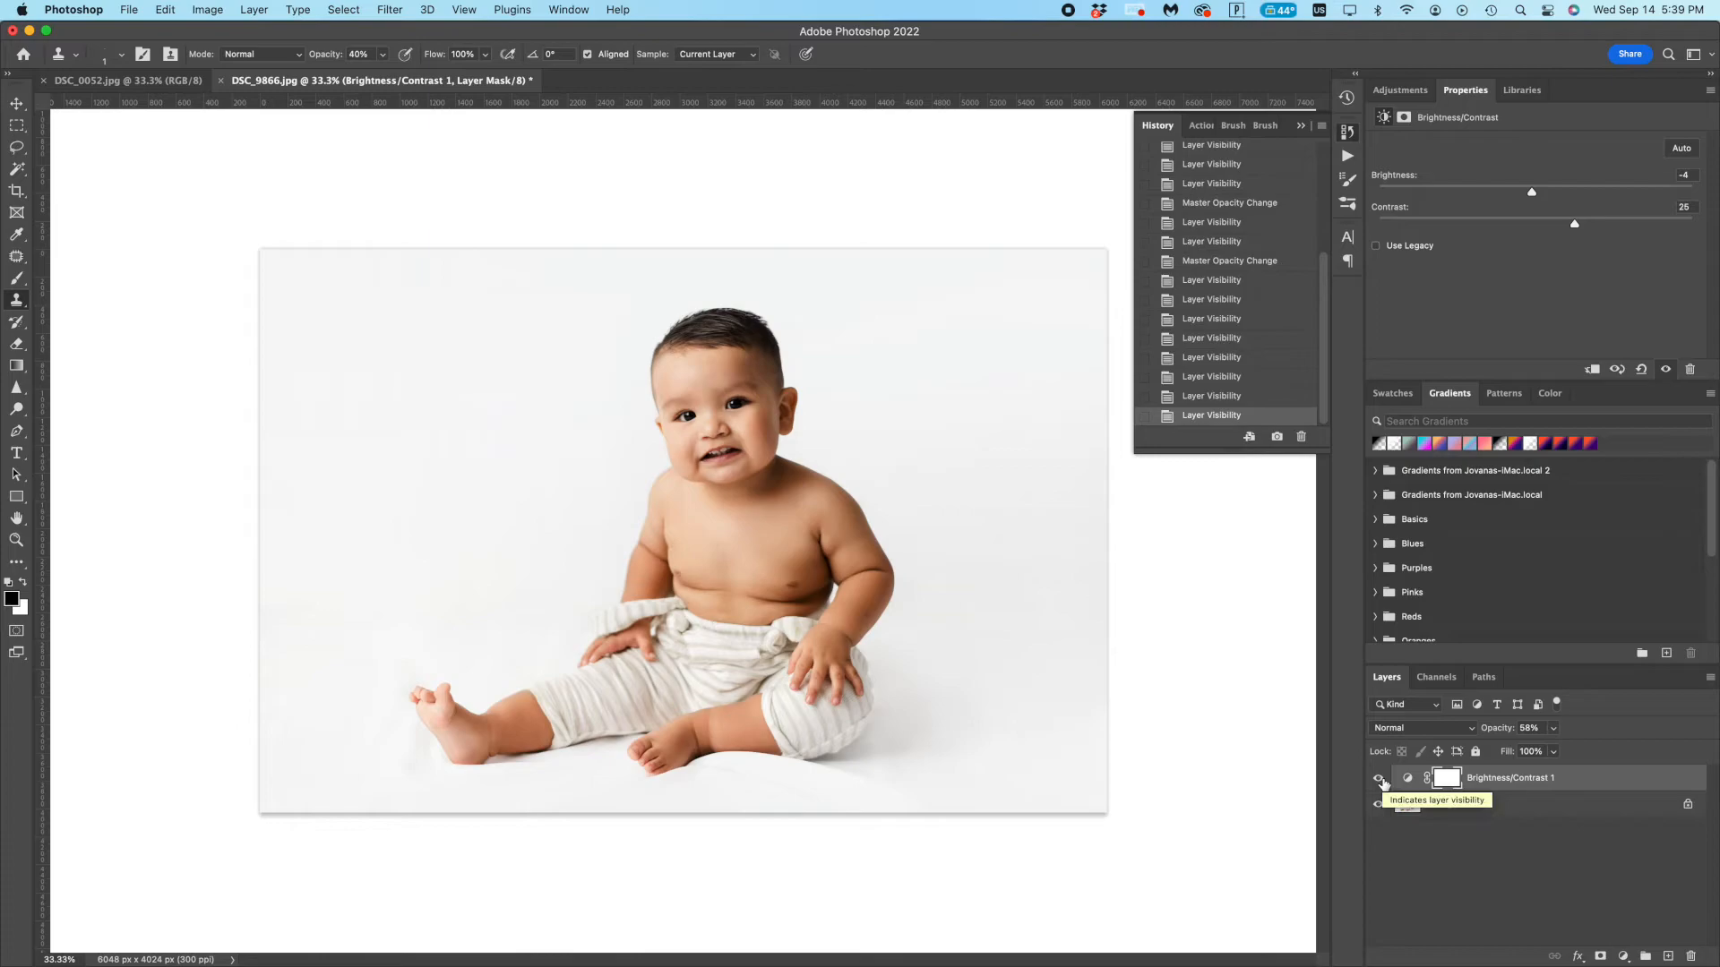
# - Compare Snapshots 1 to 4 in the history repeatedly to judge the backdrop and skin edits, ending on Snapshot 2
pyautogui.click(1207, 128)
pyautogui.click(1160, 127)
pyautogui.scroll(5, 1247, 192)
pyautogui.click(1238, 178)
pyautogui.click(1243, 247)
pyautogui.click(1232, 198)
pyautogui.click(1238, 222)
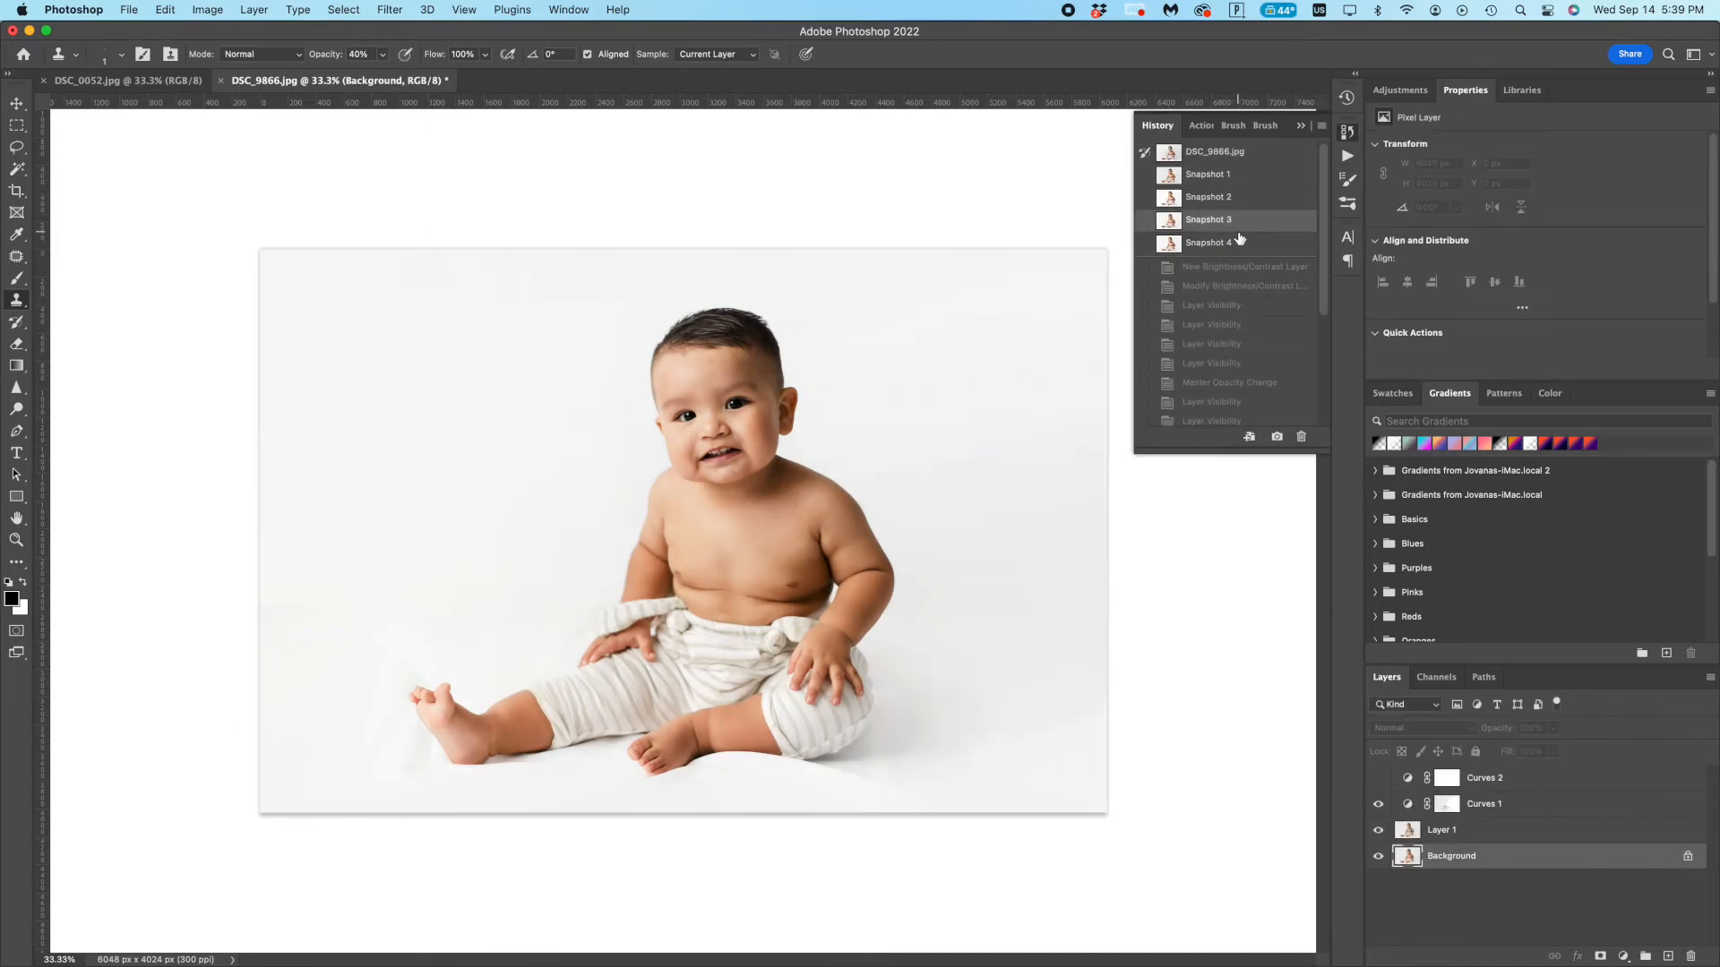
pyautogui.click(1238, 240)
pyautogui.click(1239, 199)
pyautogui.click(1240, 174)
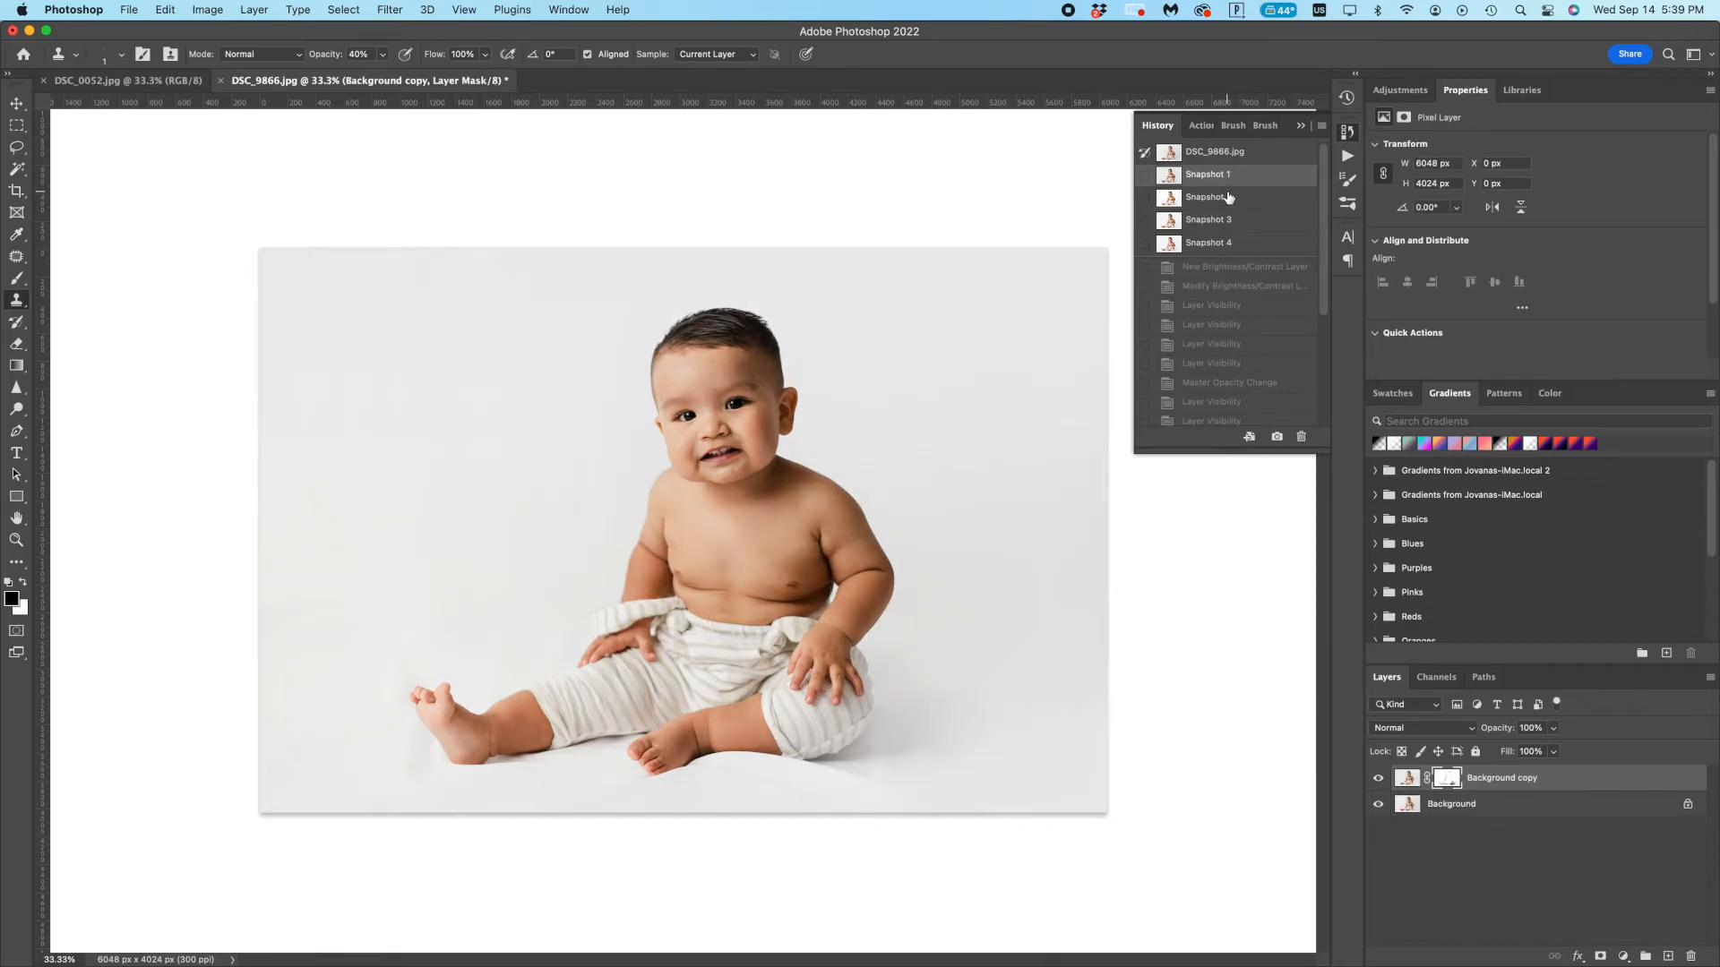
pyautogui.click(1232, 244)
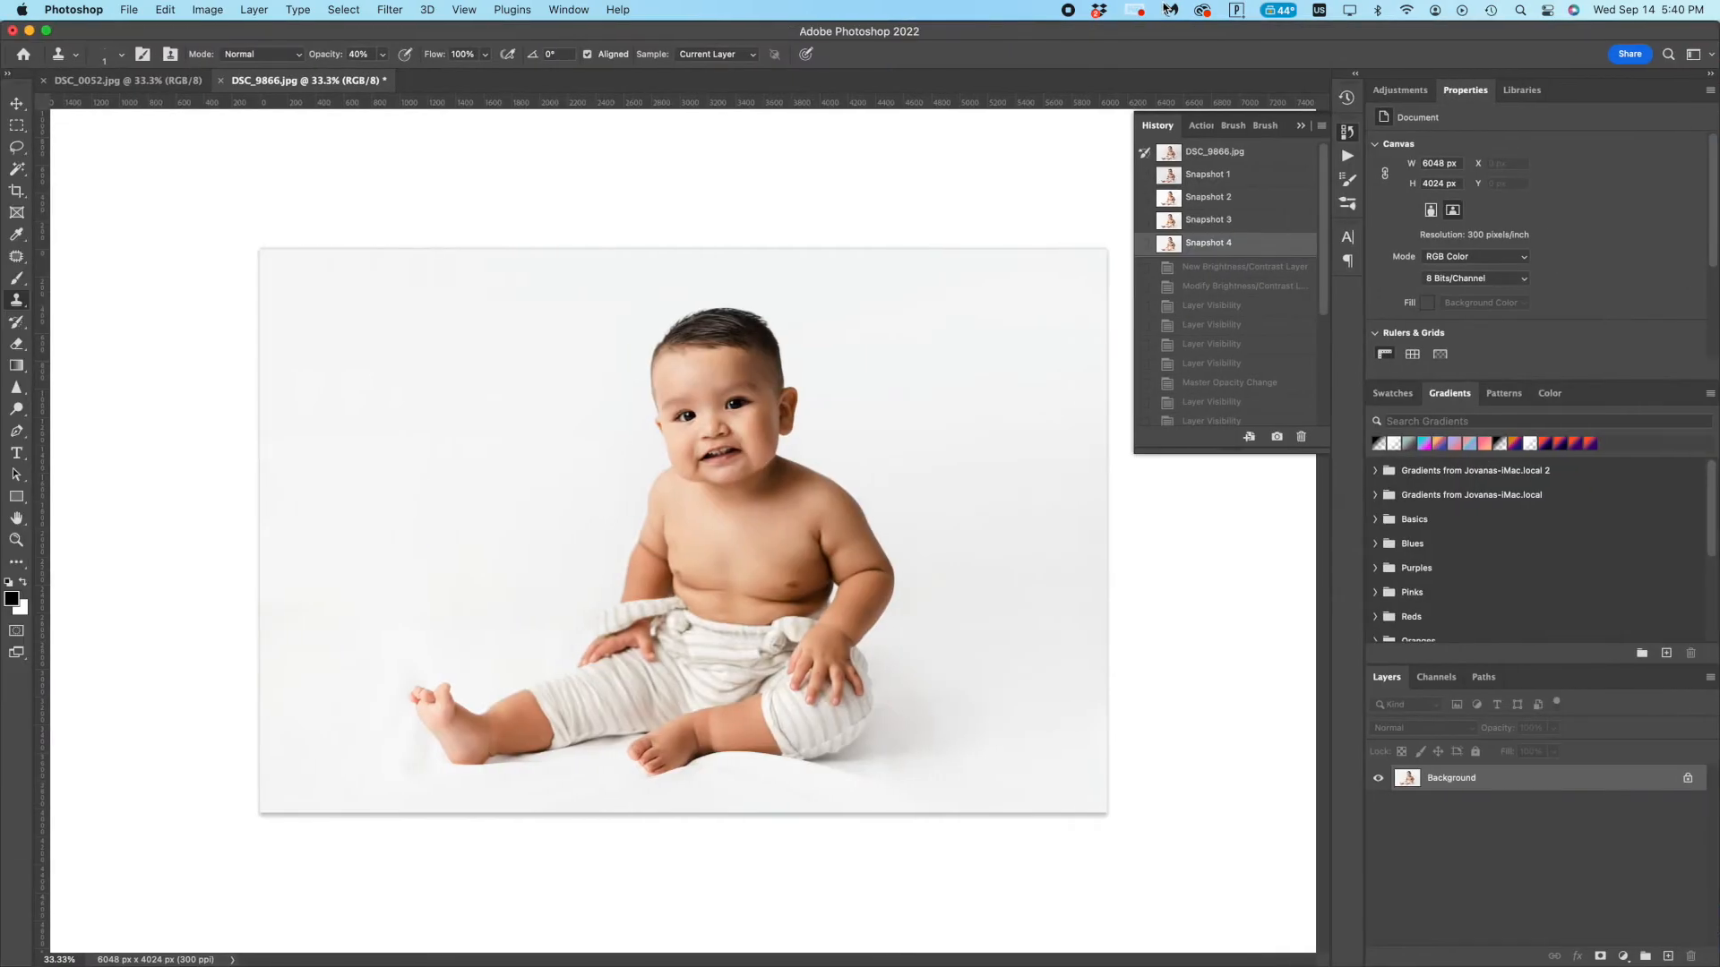
pyautogui.click(1274, 179)
pyautogui.click(1269, 199)
pyautogui.click(1264, 221)
pyautogui.click(1271, 202)
pyautogui.click(1269, 182)
pyautogui.click(1268, 199)
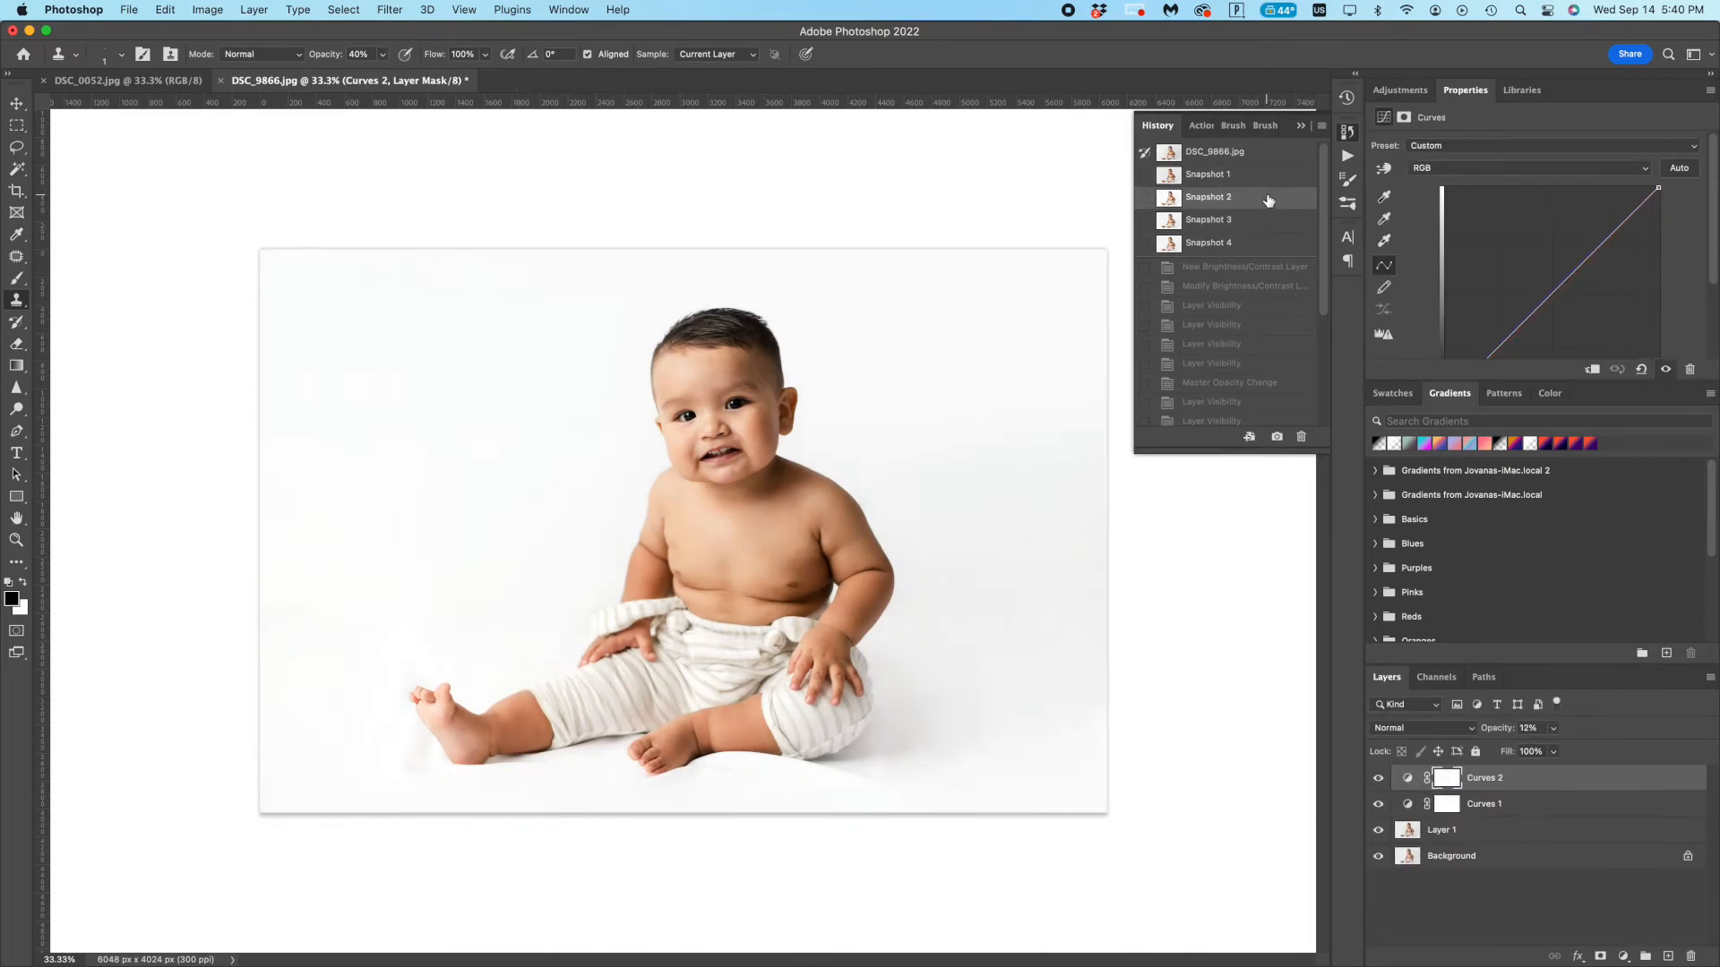
# - Toggle the visibility of both Curves layers and lower the opacity of Curves 1 to 0% to judge their effect
pyautogui.click(1379, 779)
pyautogui.click(1379, 805)
pyautogui.click(1379, 804)
pyautogui.click(1490, 799)
pyautogui.moveTo(1498, 727)
pyautogui.mouseDown()
pyautogui.moveTo(1439, 726)
pyautogui.moveTo(1476, 729)
pyautogui.mouseUp()
pyautogui.click(1379, 805)
pyautogui.click(1379, 806)
pyautogui.click(1380, 807)
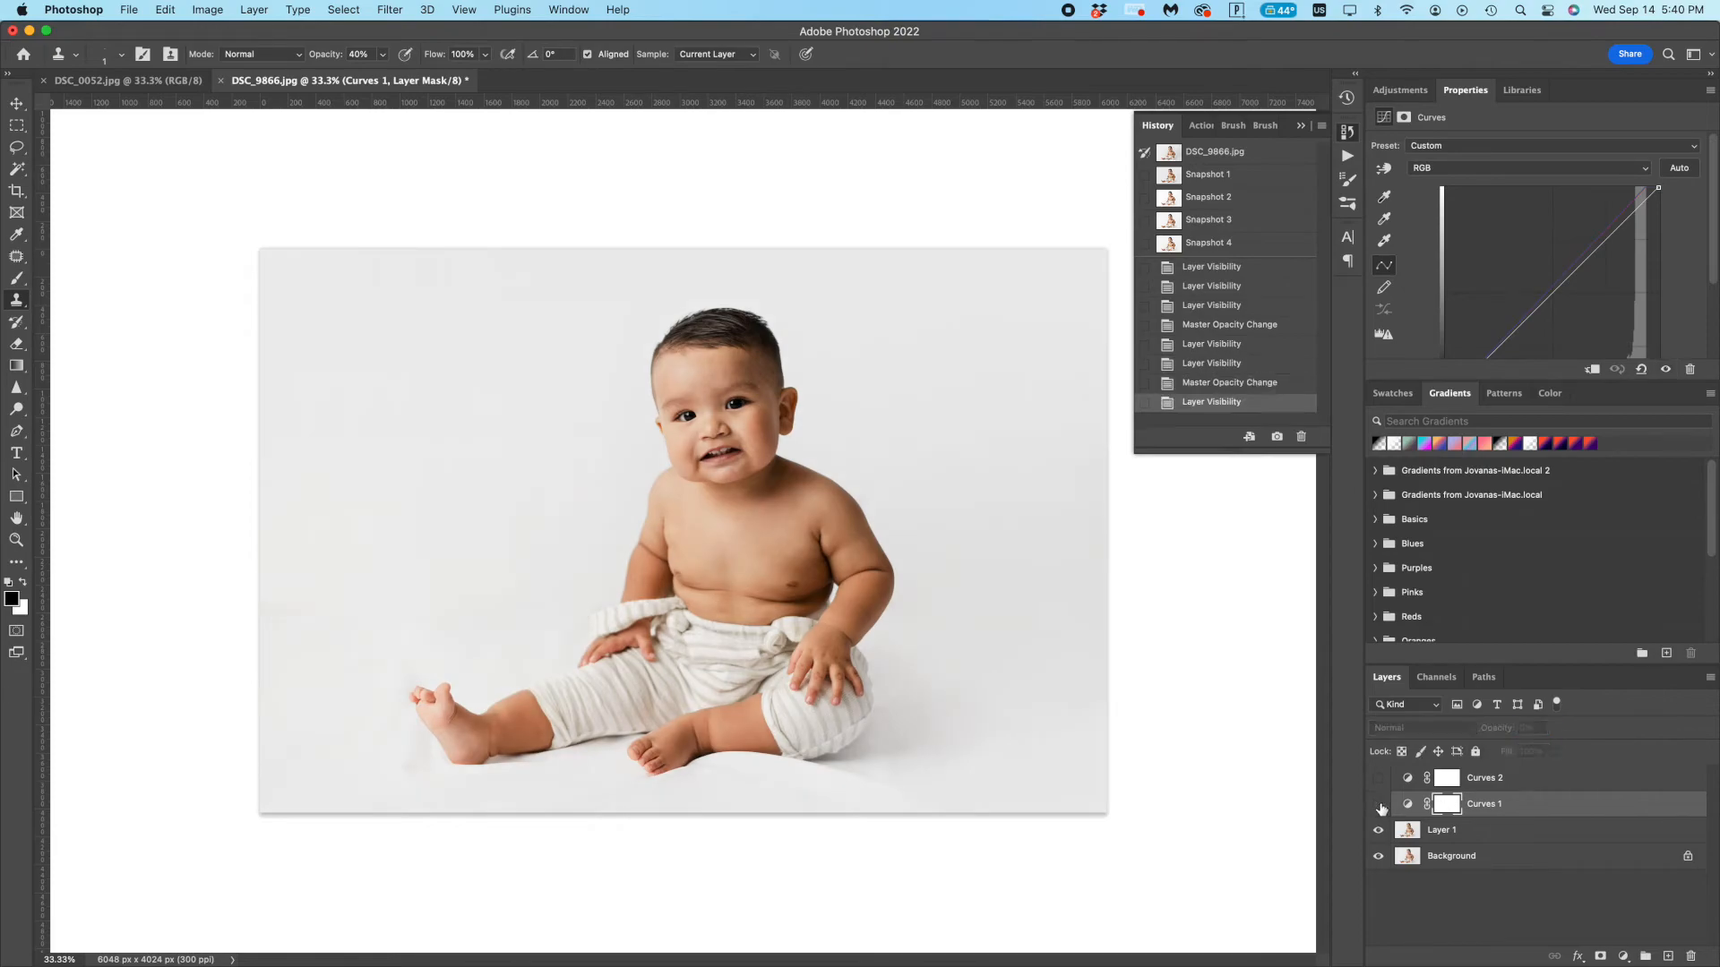
pyautogui.click(1380, 807)
pyautogui.press('Delete')
pyautogui.click(1476, 787)
pyautogui.press('Delete')
pyautogui.press('Delete')
pyautogui.click(1382, 778)
pyautogui.click(1382, 778)
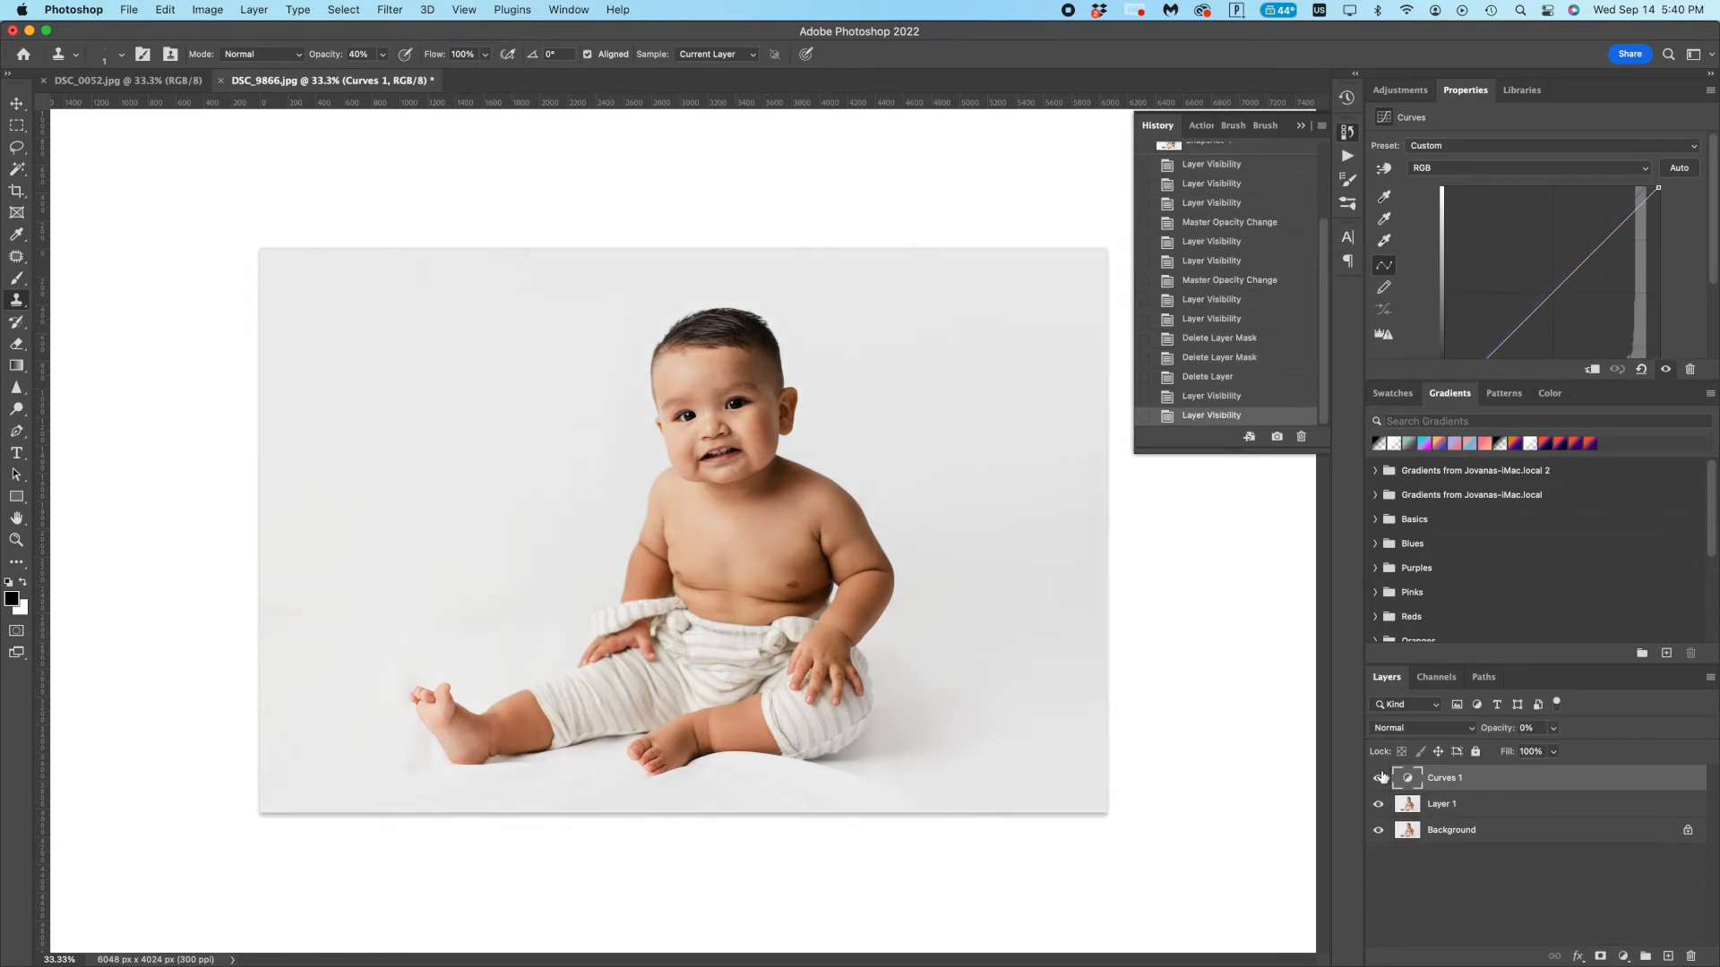
pyautogui.press('super+z')
pyautogui.press('super+z')
pyautogui.press('super+z')
pyautogui.press('super+z')
pyautogui.press('super+z')
# - Delete the Curves 2 and Curves 1 adjustment layers, then compare Layer 1 with the original background
pyautogui.press('Delete')
pyautogui.click(1383, 778)
pyautogui.click(1382, 778)
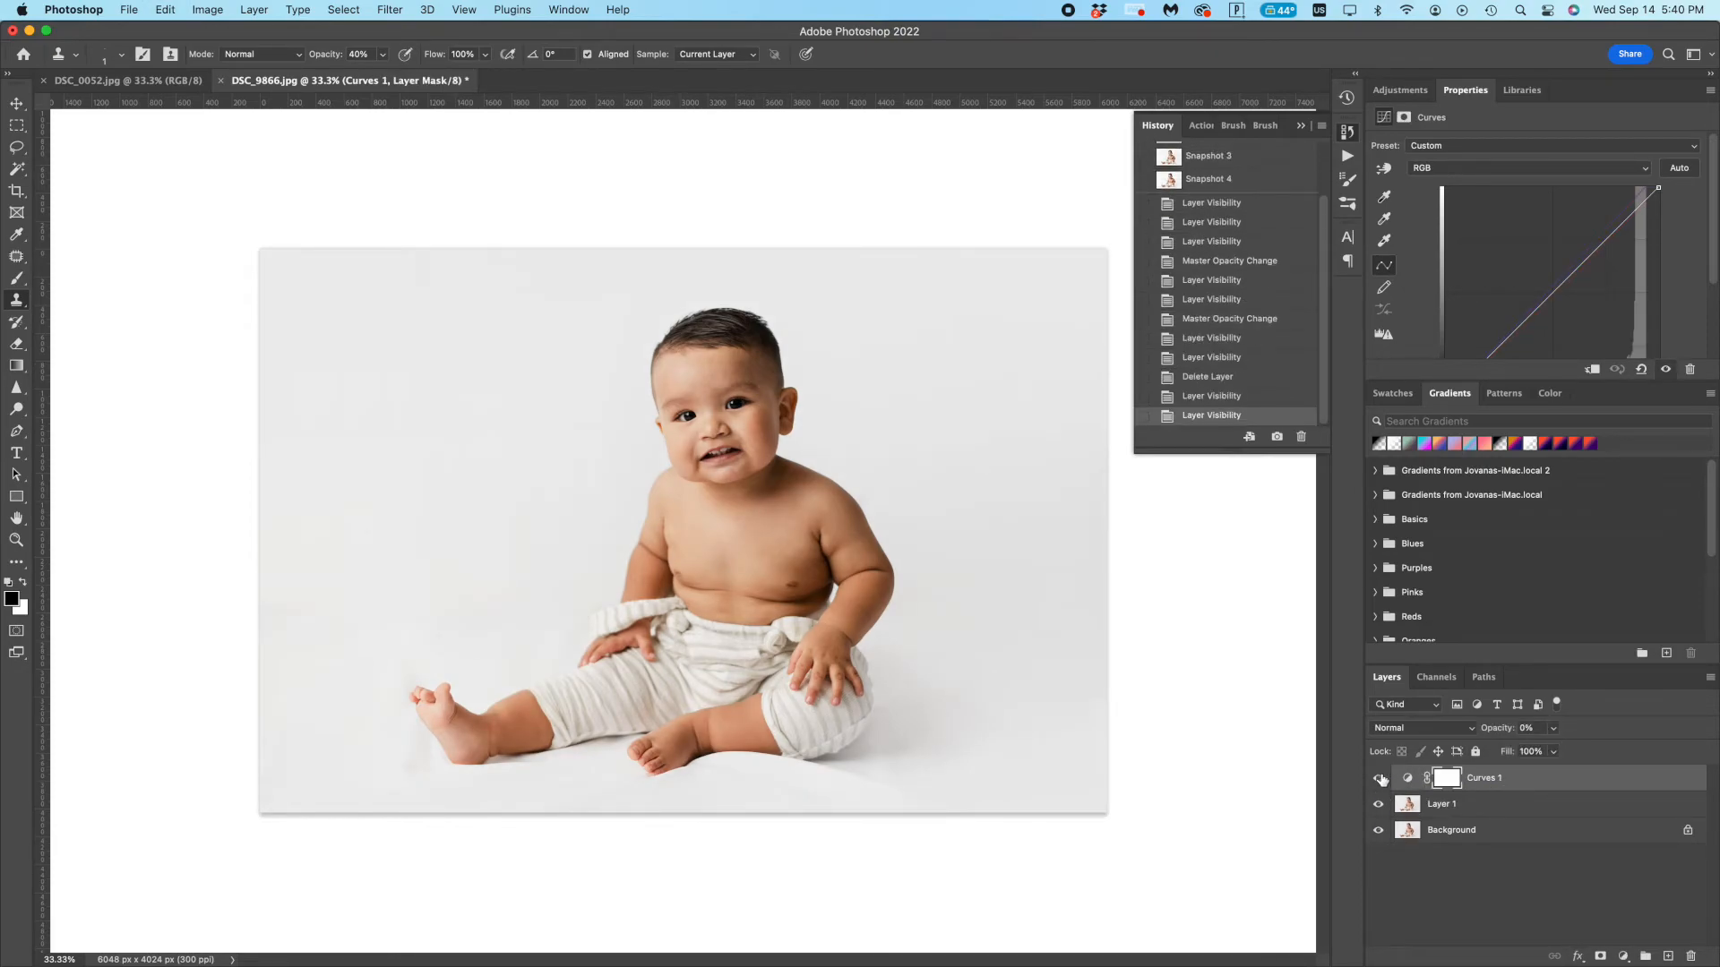
pyautogui.click(1384, 779)
pyautogui.press('Delete')
pyautogui.press('Delete')
pyautogui.click(1382, 778)
pyautogui.click(1382, 778)
# - Remove the skin flecks on the cheek and around the eyebrow and outer eye corner on Layer 1 with the Patch tool
pyautogui.press('super+plus')
pyautogui.press('super+plus')
pyautogui.press('super+plus')
pyautogui.press('super+plus')
pyautogui.press('super+plus')
pyautogui.scroll(10, 928, 506)
pyautogui.hscroll(8, 928, 506)
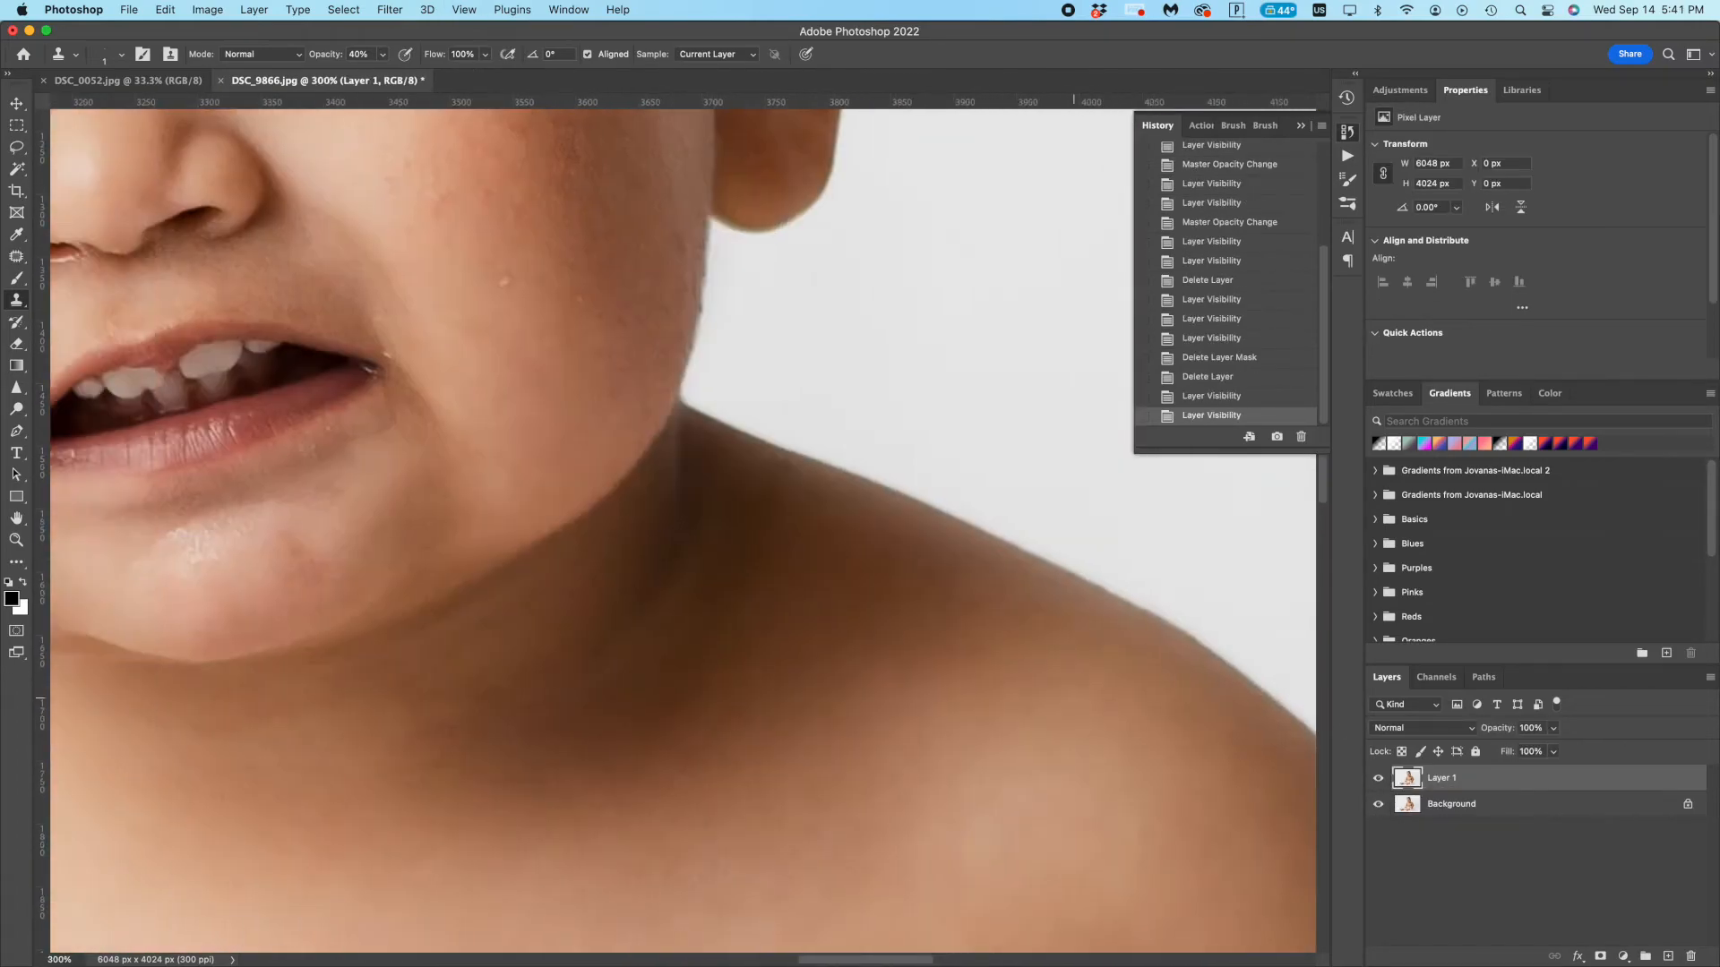
pyautogui.hscroll(-5, 928, 506)
pyautogui.press('j')
pyautogui.moveTo(767, 359); pyautogui.dragTo(863, 421)
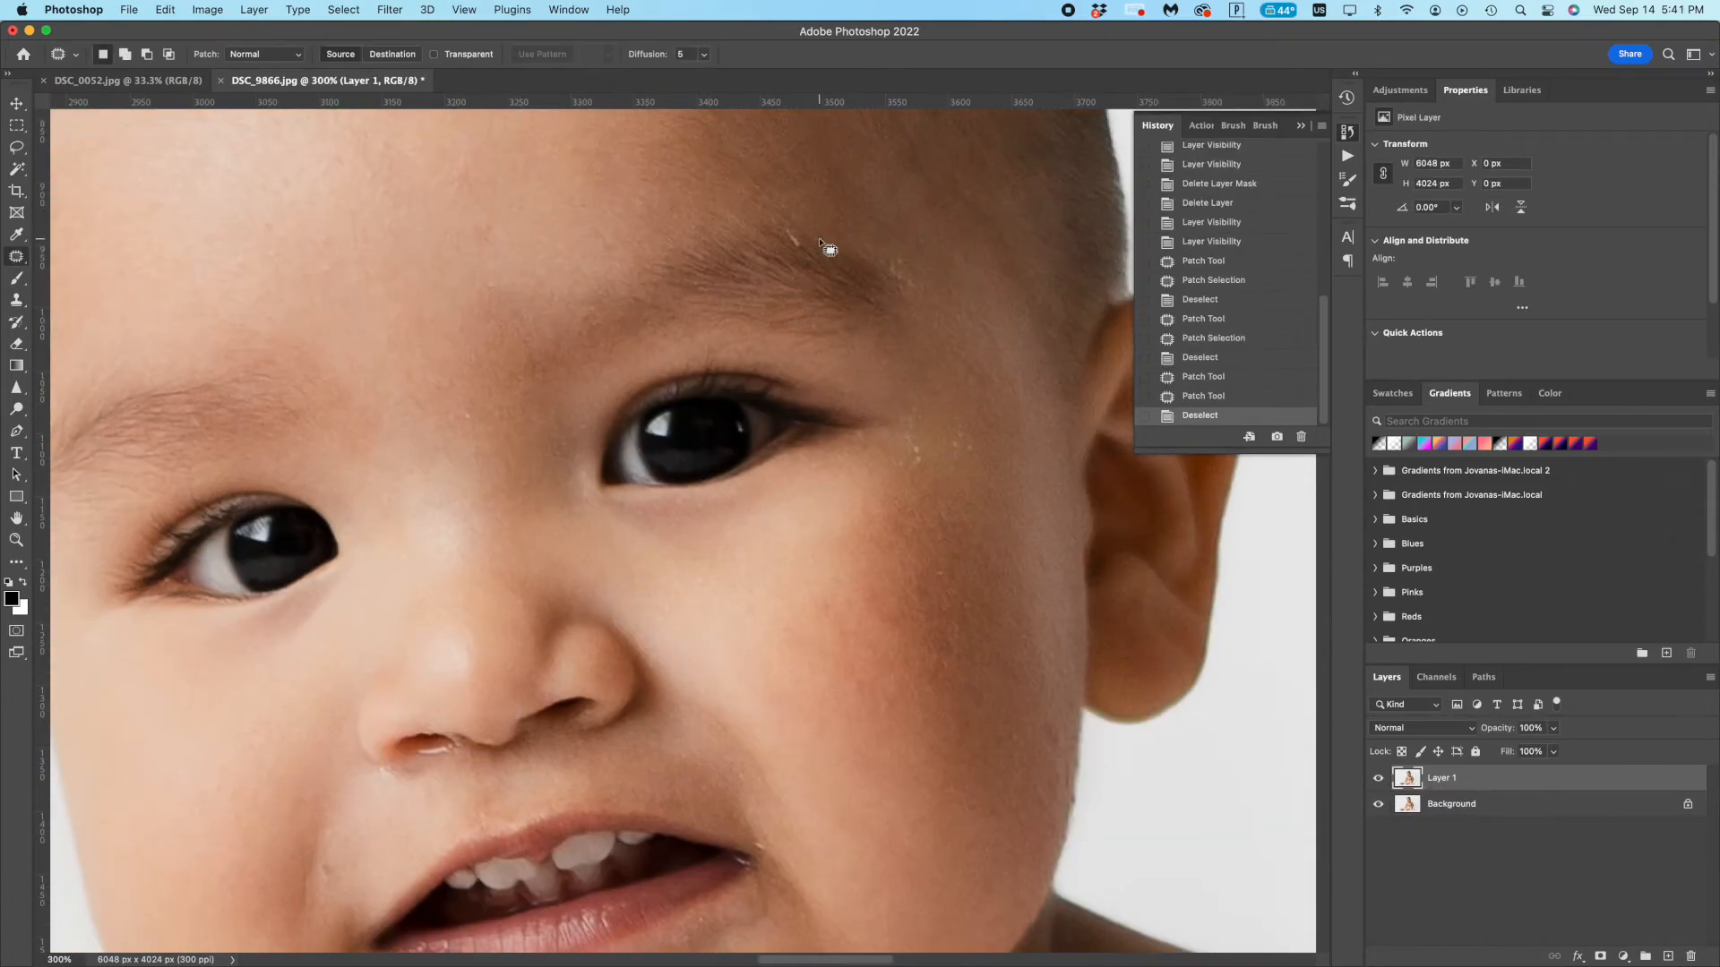
pyautogui.moveTo(949, 458); pyautogui.dragTo(951, 524)
pyautogui.press('super+d')
pyautogui.scroll(5, 972, 430)
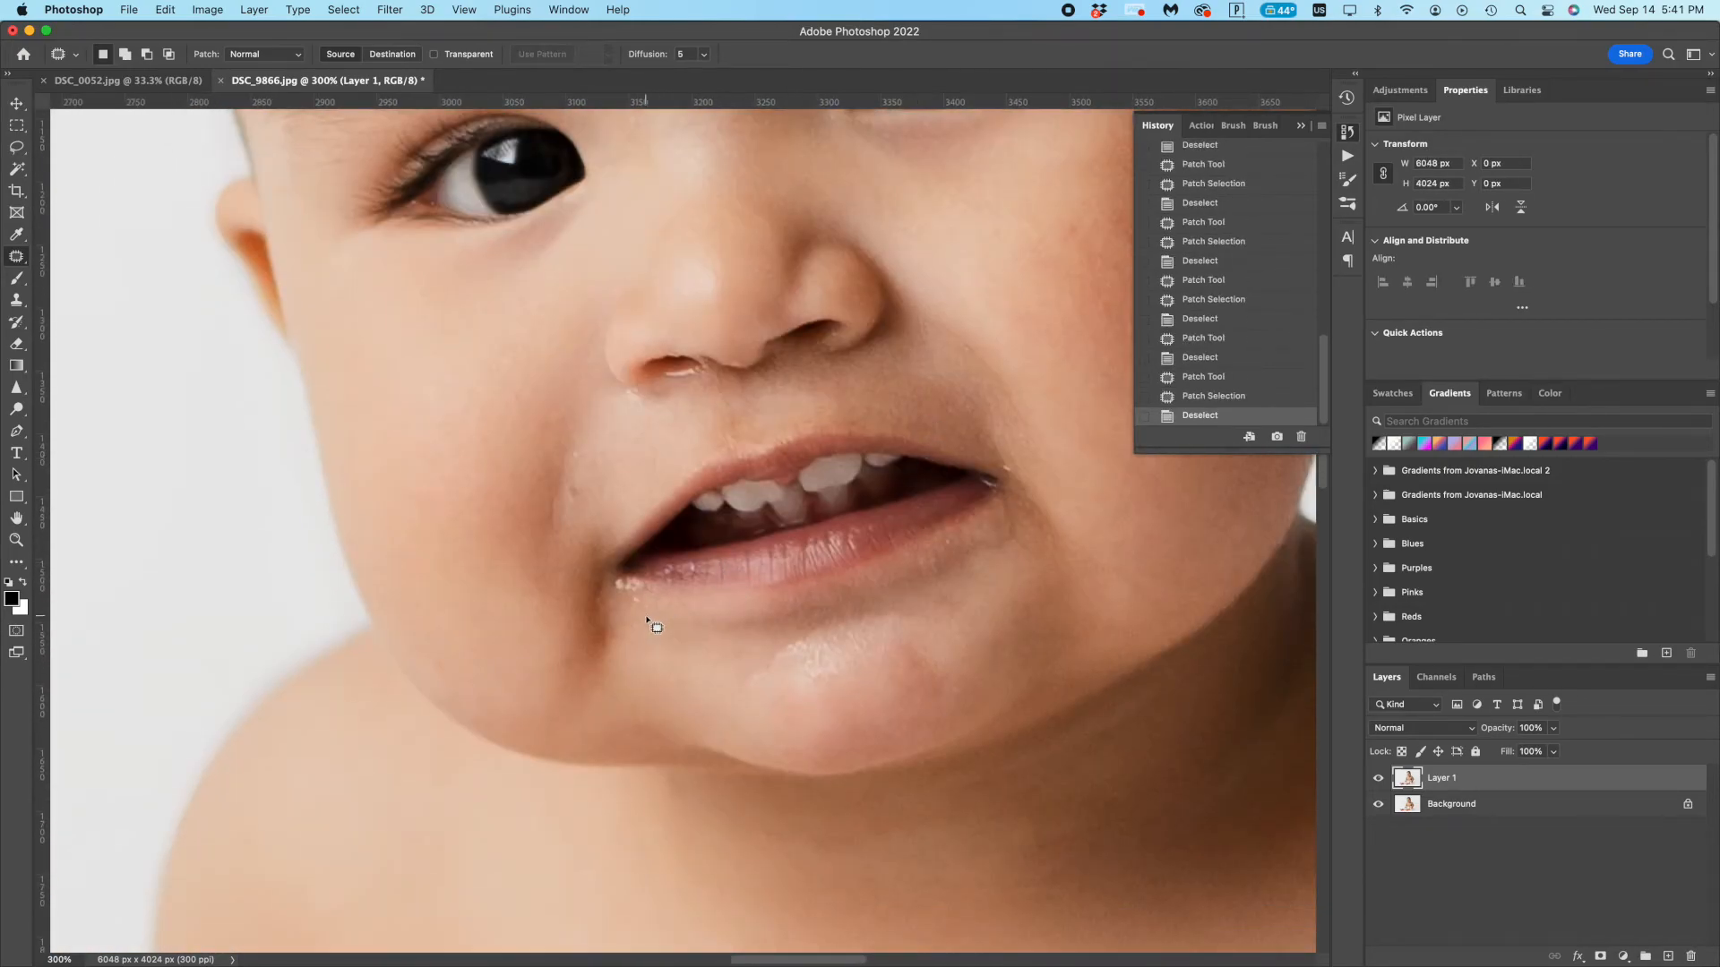
# - Patch away the dry flakes at the corner of the mouth, beside the lips and under the nose
pyautogui.moveTo(645, 614); pyautogui.dragTo(645, 595)
pyautogui.press('super+d')
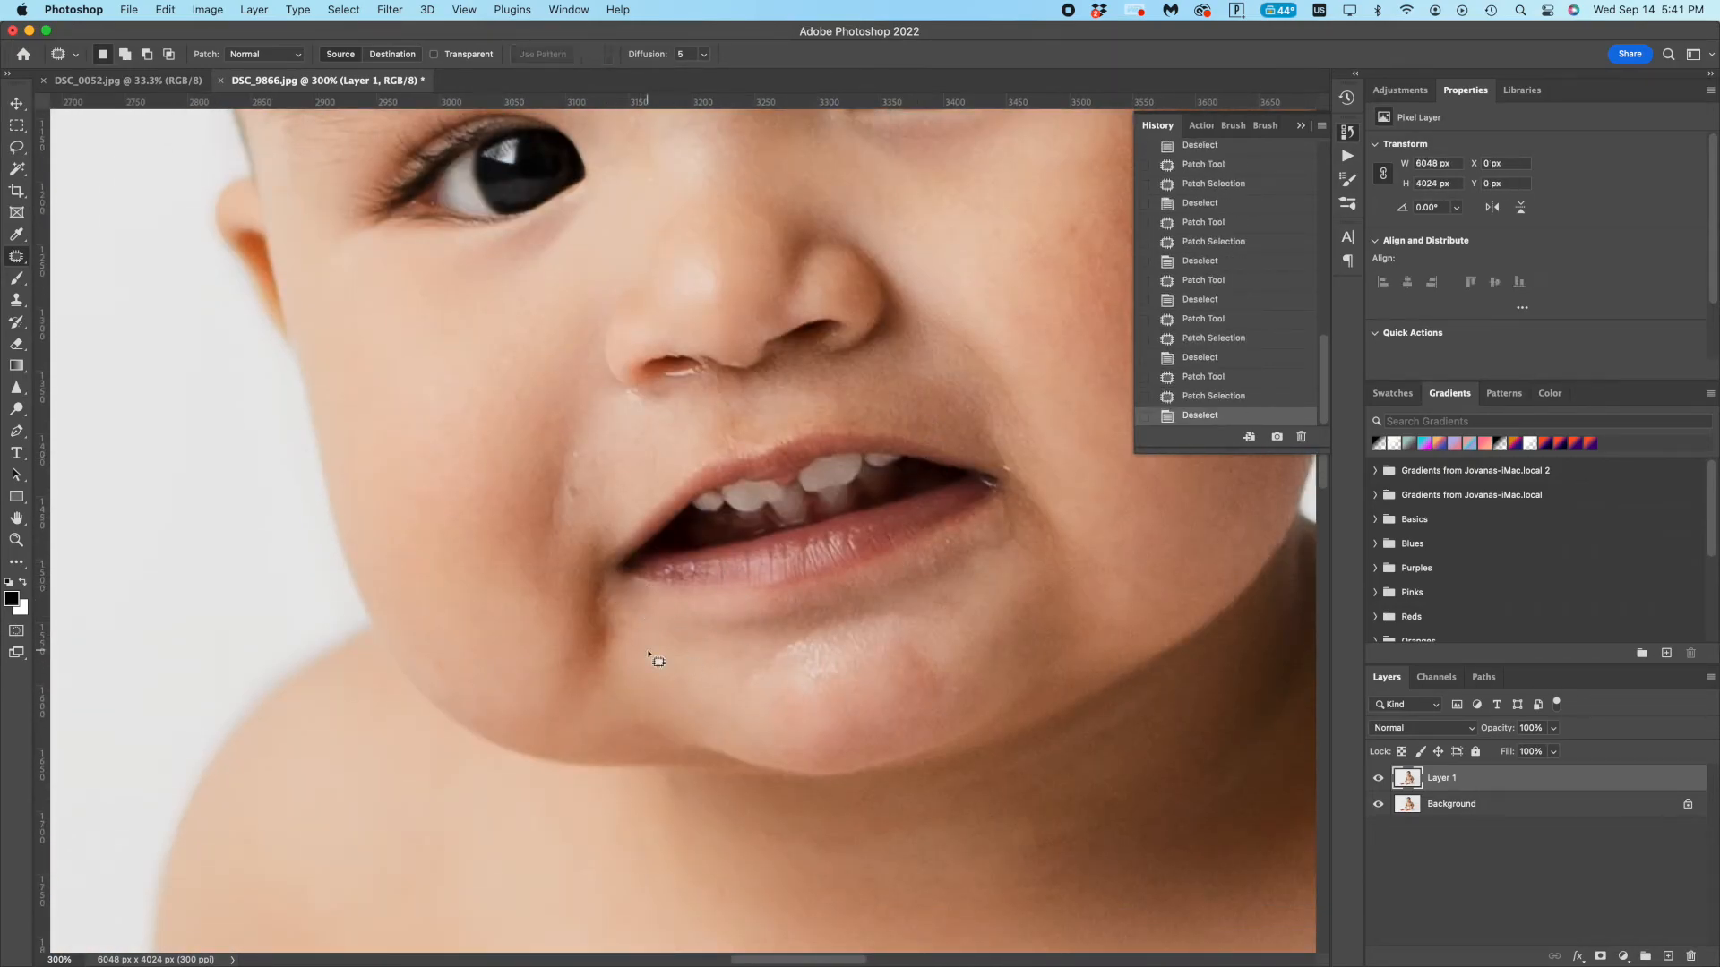
pyautogui.scroll(2, 688, 394)
pyautogui.moveTo(670, 402); pyautogui.dragTo(807, 523)
pyautogui.press('super+d')
pyautogui.press('super+plus')
pyautogui.press('super+plus')
pyautogui.moveTo(673, 618); pyautogui.dragTo(670, 627)
pyautogui.moveTo(666, 659); pyautogui.dragTo(678, 702)
pyautogui.press('super+d')
# - Clean the bright specks along the nostril edge with a 2 px Clone Stamp at 40% opacity
pyautogui.scroll(2, 780, 564)
pyautogui.hscroll(1, 779, 564)
pyautogui.press('s')
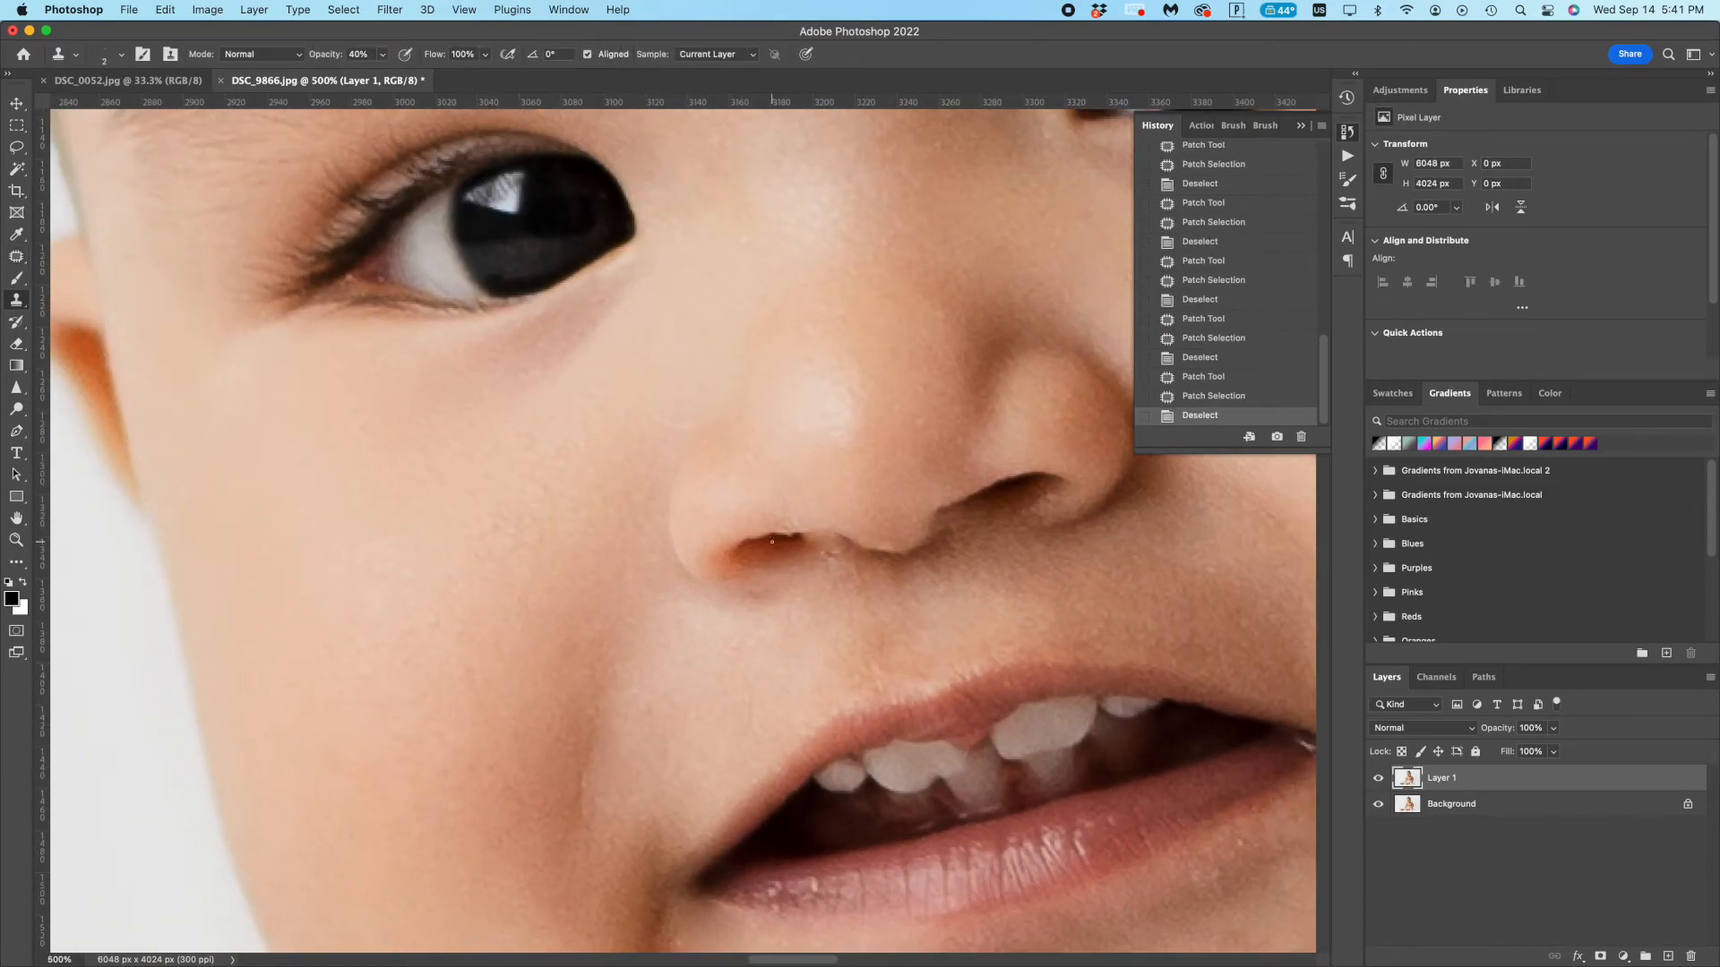
pyautogui.moveTo(804, 540); pyautogui.dragTo(817, 540)
pyautogui.moveTo(808, 540); pyautogui.dragTo(824, 541)
pyautogui.moveTo(813, 540); pyautogui.dragTo(835, 542)
pyautogui.moveTo(820, 541); pyautogui.dragTo(838, 544)
pyautogui.moveTo(824, 542); pyautogui.dragTo(843, 544)
pyautogui.moveTo(829, 545); pyautogui.dragTo(930, 545)
pyautogui.press('super+plus')
pyautogui.press('super+plus')
pyautogui.press('super+plus')
pyautogui.press('super+plus')
# - Patch the remaining small specks beneath the nose beside the nostril
pyautogui.press('j')
pyautogui.press('super+d')
pyautogui.moveTo(931, 545)
pyautogui.mouseDown()
pyautogui.moveTo(1022, 543)
pyautogui.moveTo(997, 545)
pyautogui.mouseUp()
pyautogui.press('super+d')
pyautogui.press('super+minus')
pyautogui.click(994, 559)
pyautogui.press('Return')
# - Smooth the uneven spots on the forehead with the Patch tool
pyautogui.press('super+minus')
pyautogui.press('super+minus')
pyautogui.press('super+minus')
pyautogui.press('super+minus')
pyautogui.press('super+minus')
pyautogui.press('super+minus')
pyautogui.press('super+minus')
pyautogui.press('super+plus')
pyautogui.scroll(5, 994, 562)
pyautogui.moveTo(729, 338)
pyautogui.mouseDown()
pyautogui.moveTo(767, 411)
pyautogui.moveTo(806, 385)
pyautogui.mouseUp()
pyautogui.press('super+d')
pyautogui.moveTo(913, 341); pyautogui.dragTo(921, 351)
pyautogui.moveTo(917, 348); pyautogui.dragTo(868, 358)
pyautogui.press('super+d')
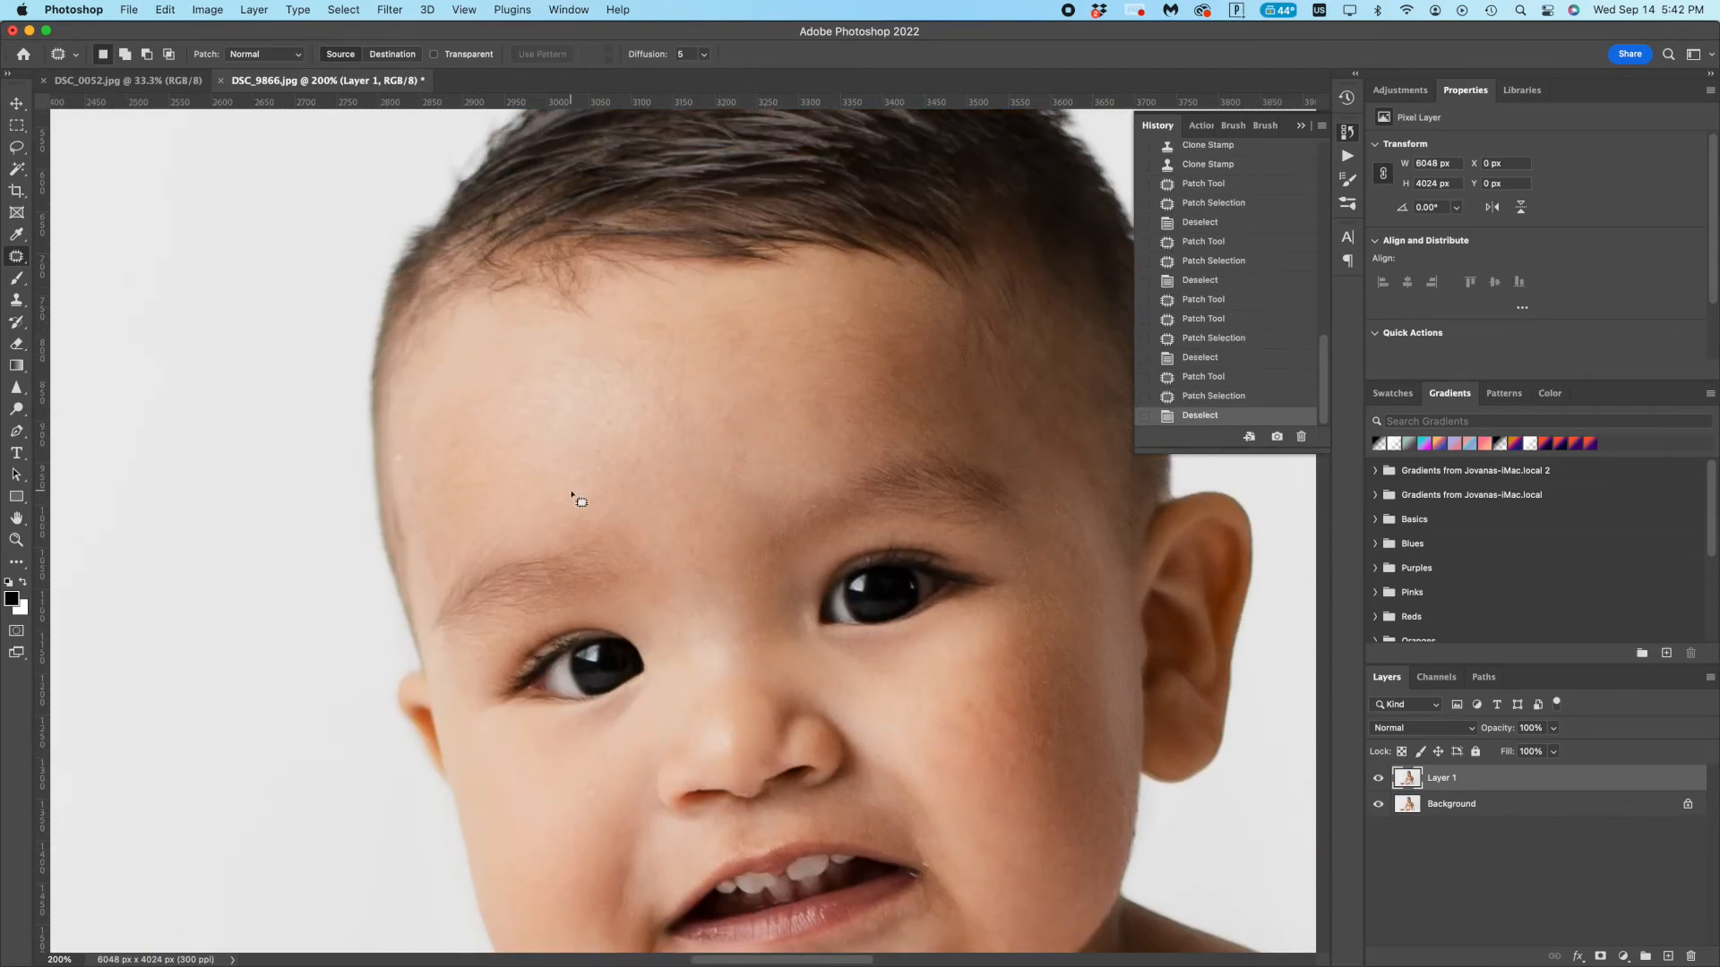
# - Patch out the shiny highlights on the chin below the lower lip
pyautogui.scroll(-15, 703, 439)
pyautogui.moveTo(776, 322); pyautogui.dragTo(779, 326)
pyautogui.moveTo(781, 329)
pyautogui.mouseDown()
pyautogui.moveTo(831, 342)
pyautogui.moveTo(801, 297)
pyautogui.mouseUp()
pyautogui.press('super+d')
pyautogui.press('super+d')
pyautogui.moveTo(804, 303)
pyautogui.mouseDown()
pyautogui.moveTo(801, 321)
pyautogui.moveTo(776, 315)
pyautogui.mouseUp()
pyautogui.moveTo(734, 329); pyautogui.dragTo(666, 354)
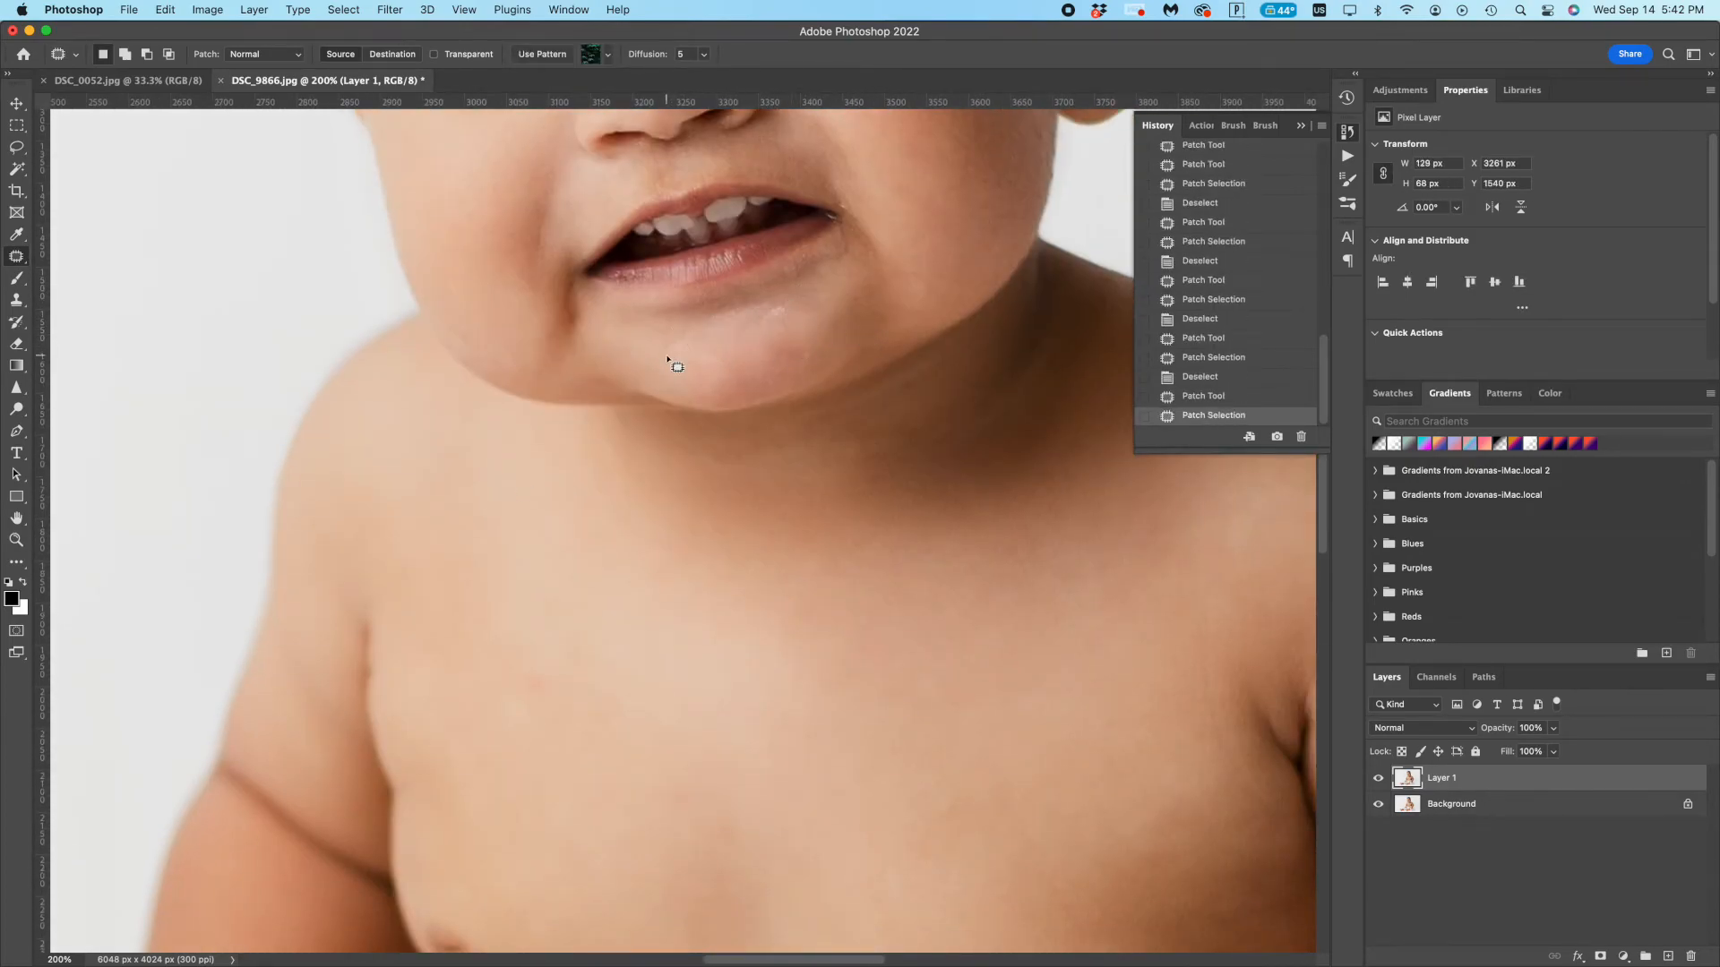
pyautogui.scroll(5, 828, 318)
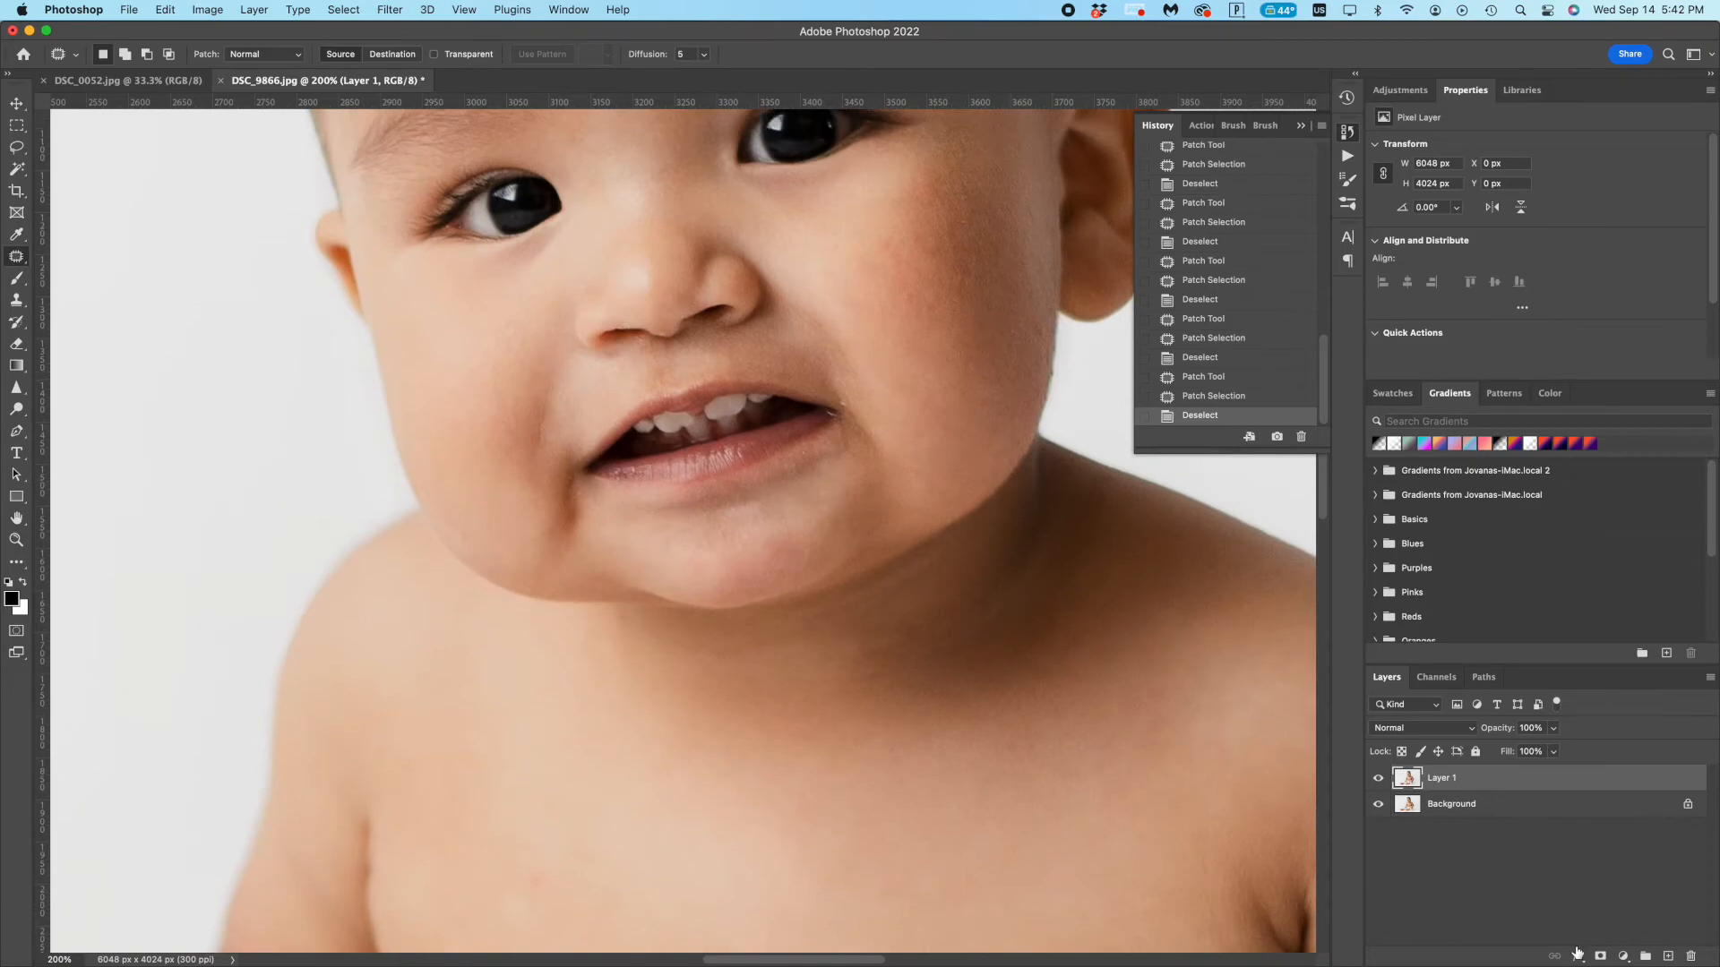
# - Add a layer mask to Layer 1 and brush over the chin area beneath the lower lip to soften the patching
pyautogui.click(1600, 956)
pyautogui.press('b')
pyautogui.moveTo(708, 515); pyautogui.dragTo(752, 511)
pyautogui.moveTo(752, 520); pyautogui.dragTo(788, 506)
pyautogui.moveTo(779, 528)
pyautogui.mouseDown()
pyautogui.moveTo(806, 519)
pyautogui.moveTo(806, 546)
pyautogui.mouseUp()
# - Patch the marks at the other corner of the mouth on the Layer 1 image rather than its mask
pyautogui.press('j')
pyautogui.moveTo(851, 434)
pyautogui.mouseDown()
pyautogui.moveTo(786, 462)
pyautogui.moveTo(849, 437)
pyautogui.mouseUp()
pyautogui.moveTo(824, 445)
pyautogui.mouseDown()
pyautogui.moveTo(905, 492)
pyautogui.moveTo(983, 445)
pyautogui.mouseUp()
pyautogui.click(1407, 778)
pyautogui.press('super+d')
pyautogui.moveTo(833, 414)
pyautogui.mouseDown()
pyautogui.moveTo(845, 403)
pyautogui.moveTo(882, 430)
pyautogui.moveTo(836, 412)
pyautogui.mouseUp()
pyautogui.press('super+d')
pyautogui.moveTo(833, 416); pyautogui.dragTo(864, 441)
pyautogui.press('super+d')
# - Check the rest of the body and backdrop, and flatten the image into a single background layer
pyautogui.hscroll(-3, 860, 573)
pyautogui.scroll(5, 866, 536)
pyautogui.scroll(-10, 866, 531)
pyautogui.hscroll(10, 866, 530)
pyautogui.press('super+minus')
pyautogui.press('super+minus')
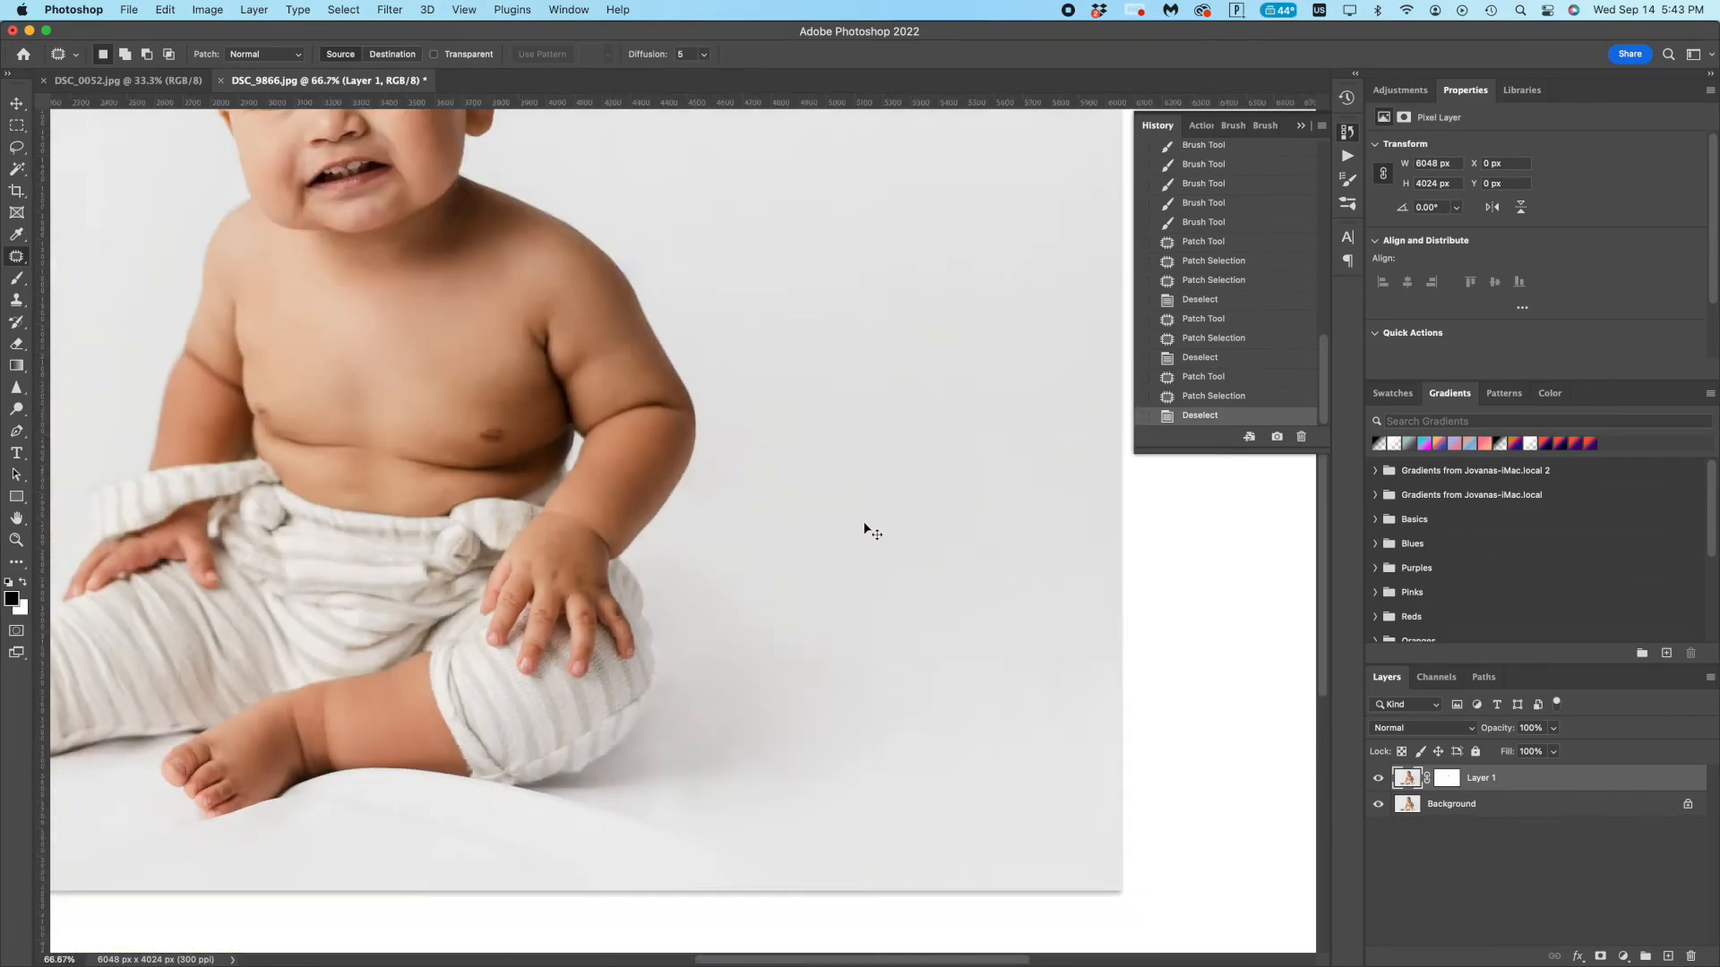
pyautogui.press('super+minus')
pyautogui.press('super+minus')
pyautogui.rightClick(1491, 803)
pyautogui.click(1272, 443)
pyautogui.rightClick(1491, 803)
pyautogui.click(1582, 908)
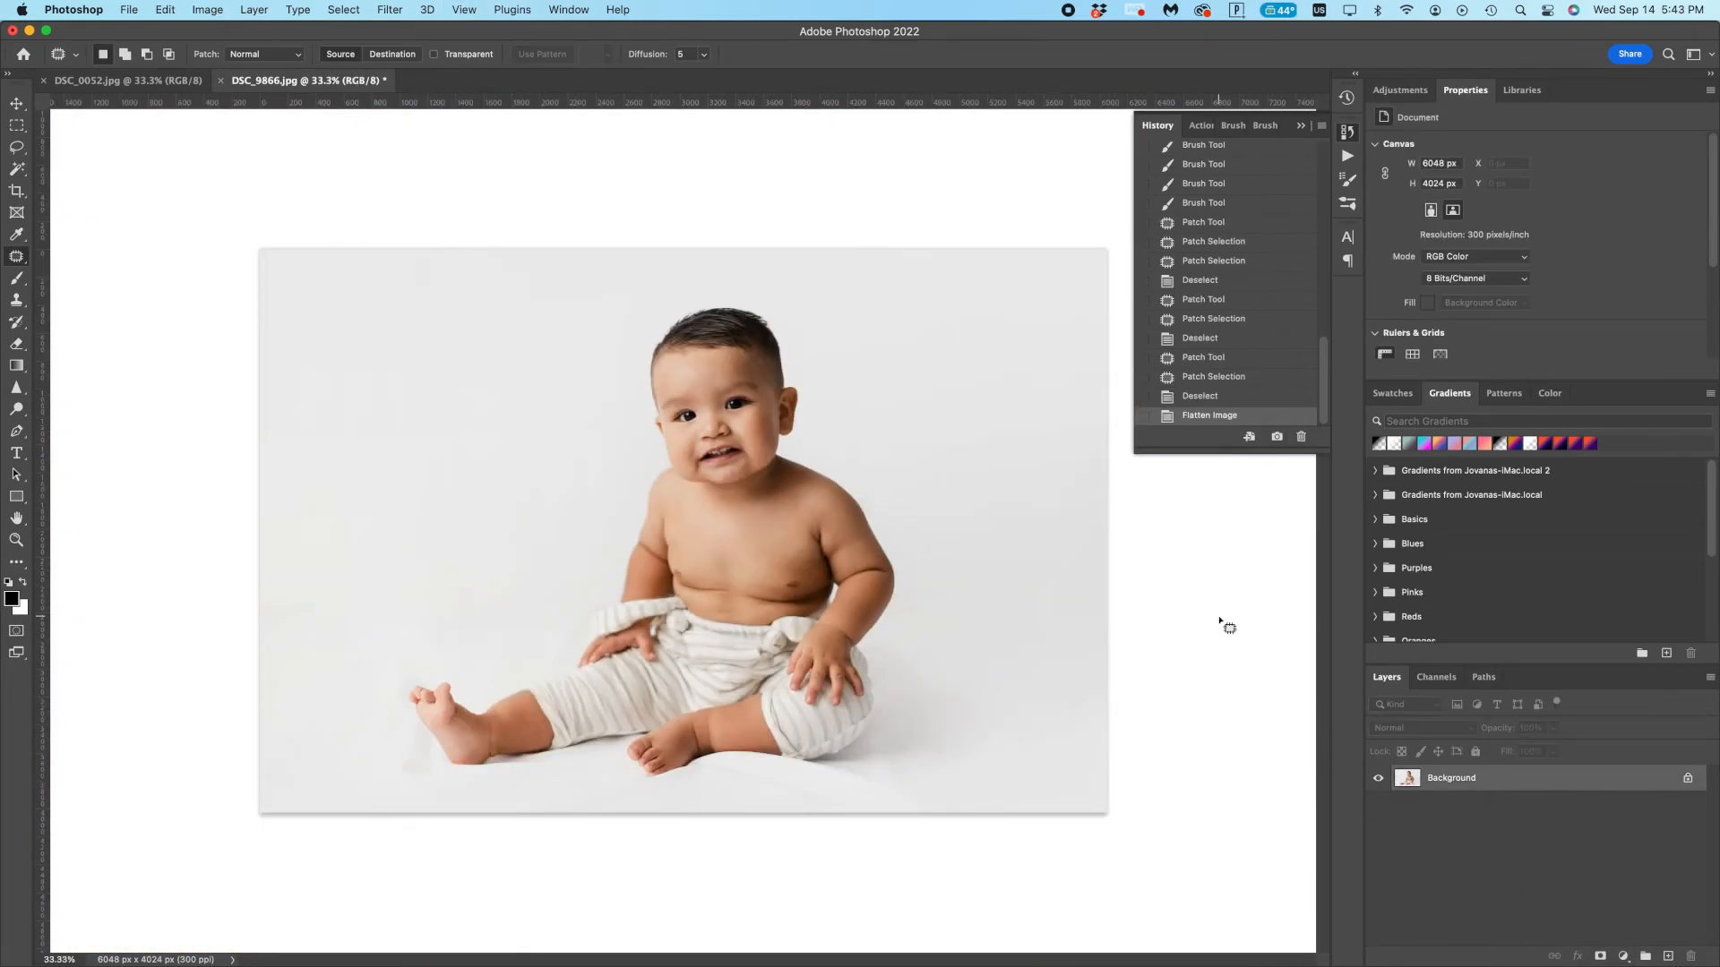
# - Duplicate the background layer and smooth the skin on the copy with the Portraiture 3 filter
pyautogui.press('super+j')
pyautogui.click(389, 9)
pyautogui.click(412, 33)
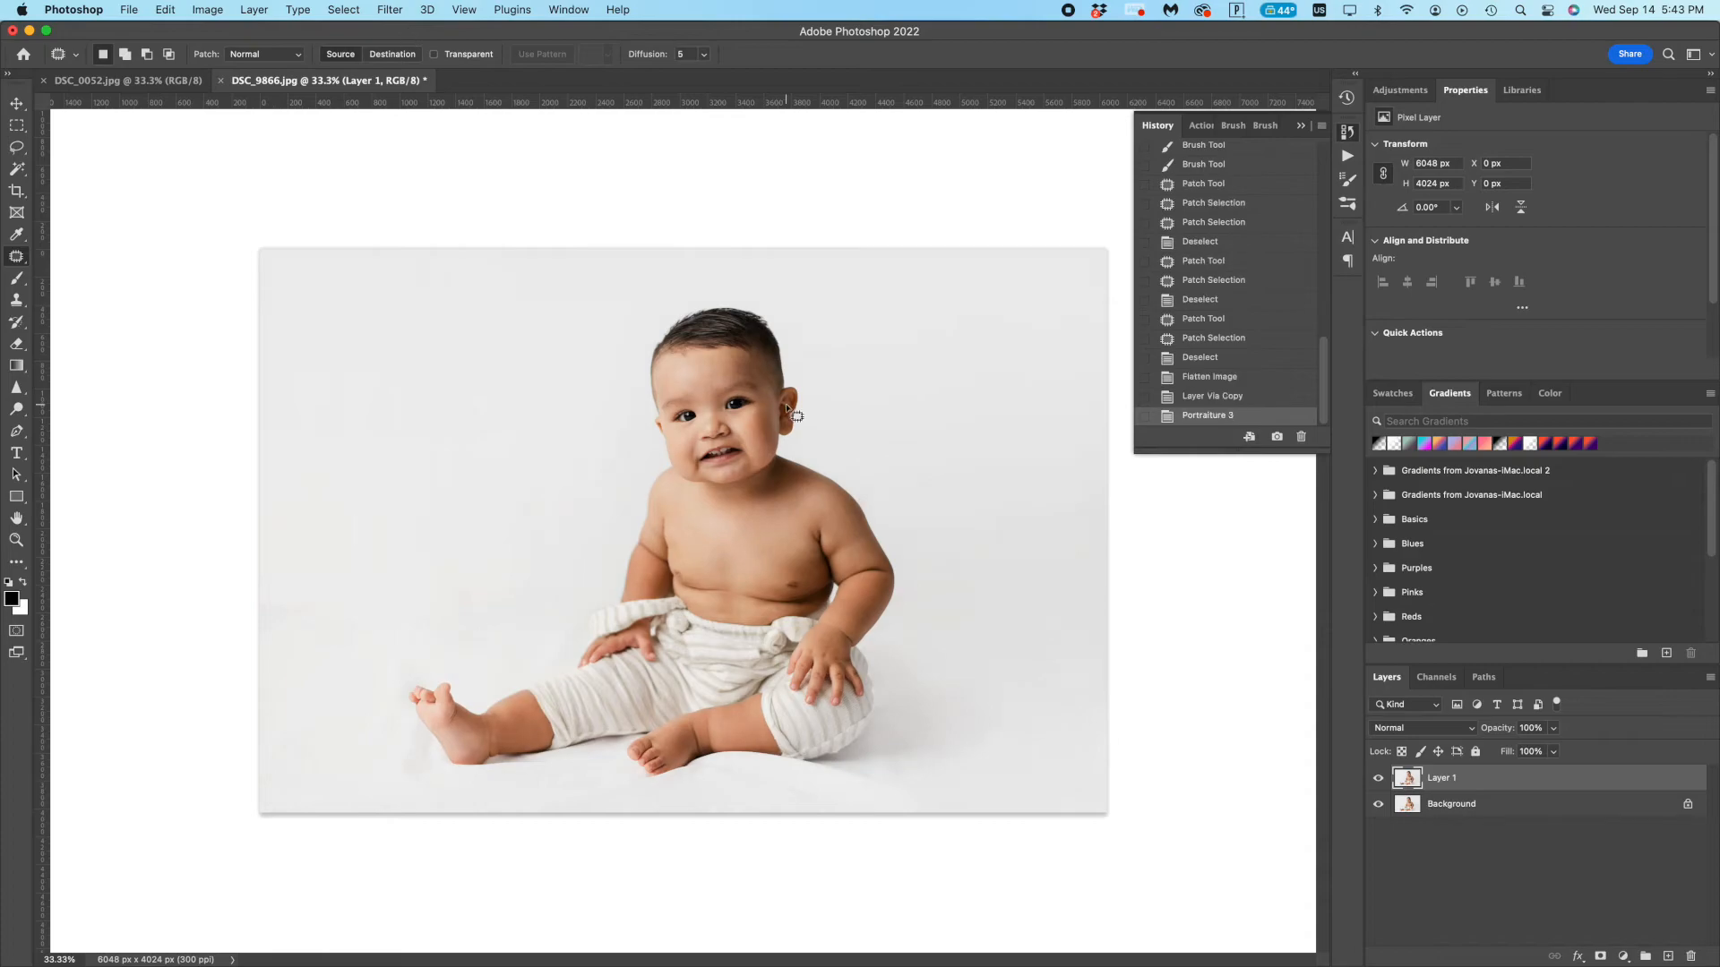
# - Add a mask to the smoothed layer and paint black at 20% opacity over both eyes to restore their detail
pyautogui.press('b')
pyautogui.press('super+plus')
pyautogui.press('super+plus')
pyautogui.press('super+plus')
pyautogui.scroll(2, 950, 445)
pyautogui.moveTo(814, 360)
pyautogui.mouseDown()
pyautogui.moveTo(772, 375)
pyautogui.moveTo(825, 360)
pyautogui.mouseUp()
pyautogui.press('super+z')
pyautogui.click(1600, 957)
pyautogui.press('[')
pyautogui.press('[')
pyautogui.press('[')
pyautogui.press('[')
pyautogui.press('[')
pyautogui.moveTo(843, 215); pyautogui.dragTo(859, 225)
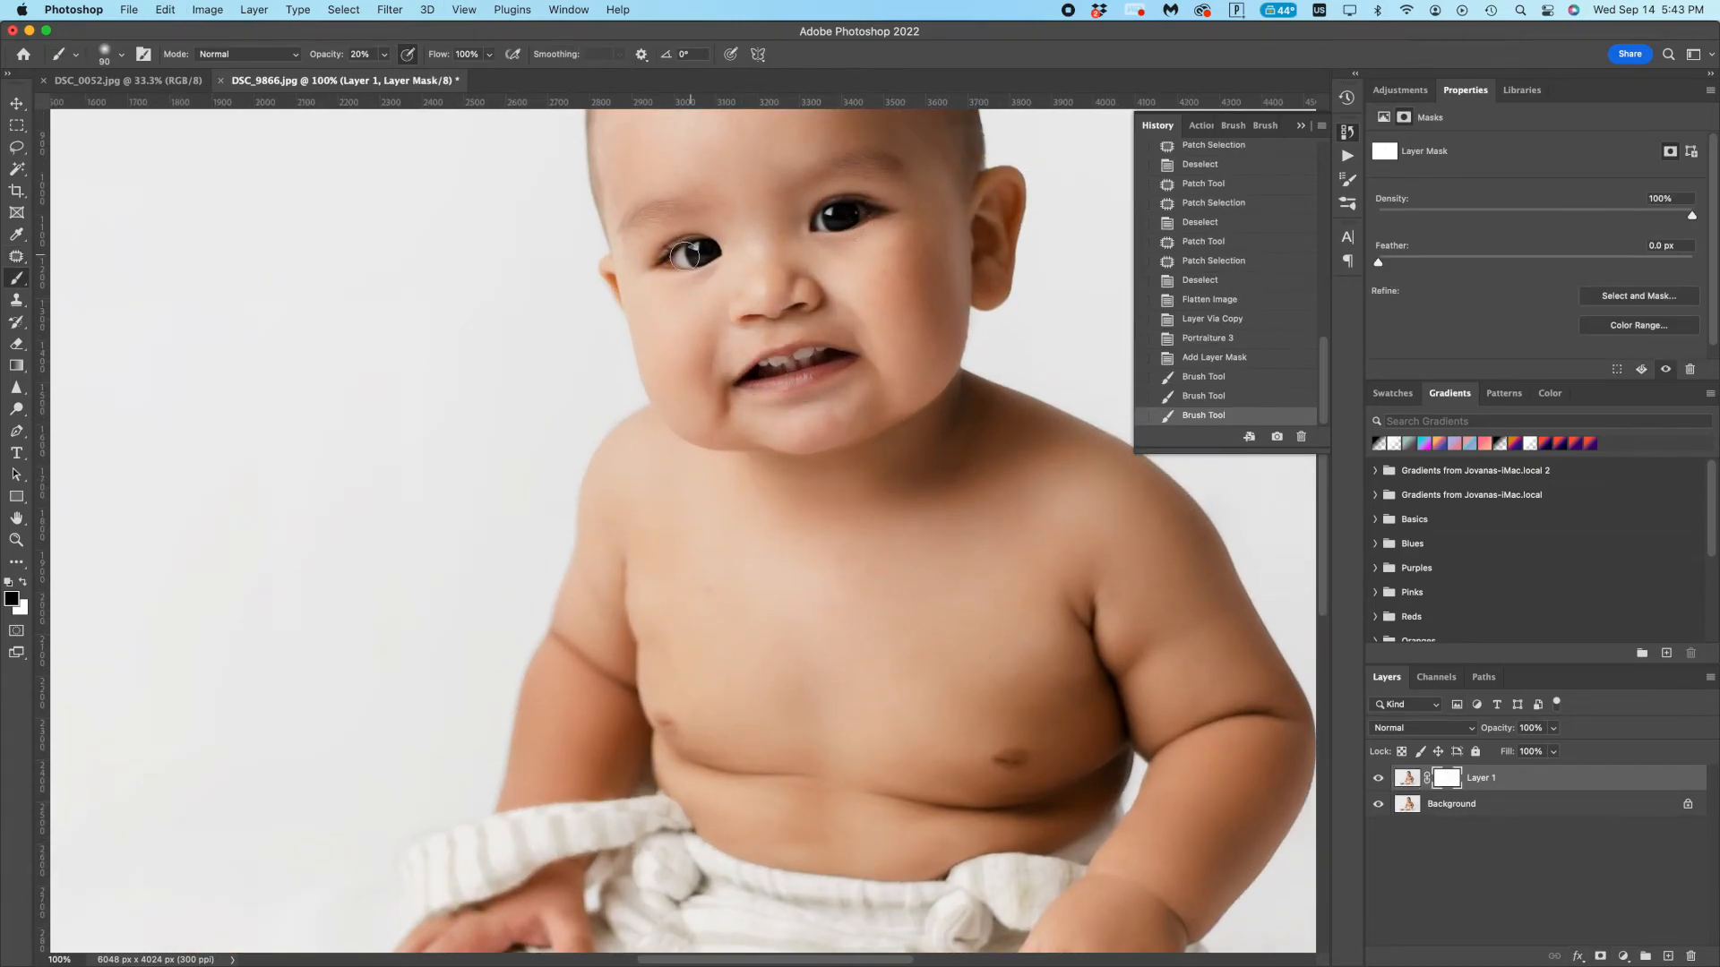
pyautogui.moveTo(690, 255); pyautogui.dragTo(697, 241)
# - Paint the mask at 20% opacity over the hand, trousers and toes to bring back their original texture
pyautogui.scroll(-3, 697, 242)
pyautogui.moveTo(430, 712); pyautogui.dragTo(537, 692)
pyautogui.scroll(-3, 538, 692)
pyautogui.hscroll(-3, 537, 693)
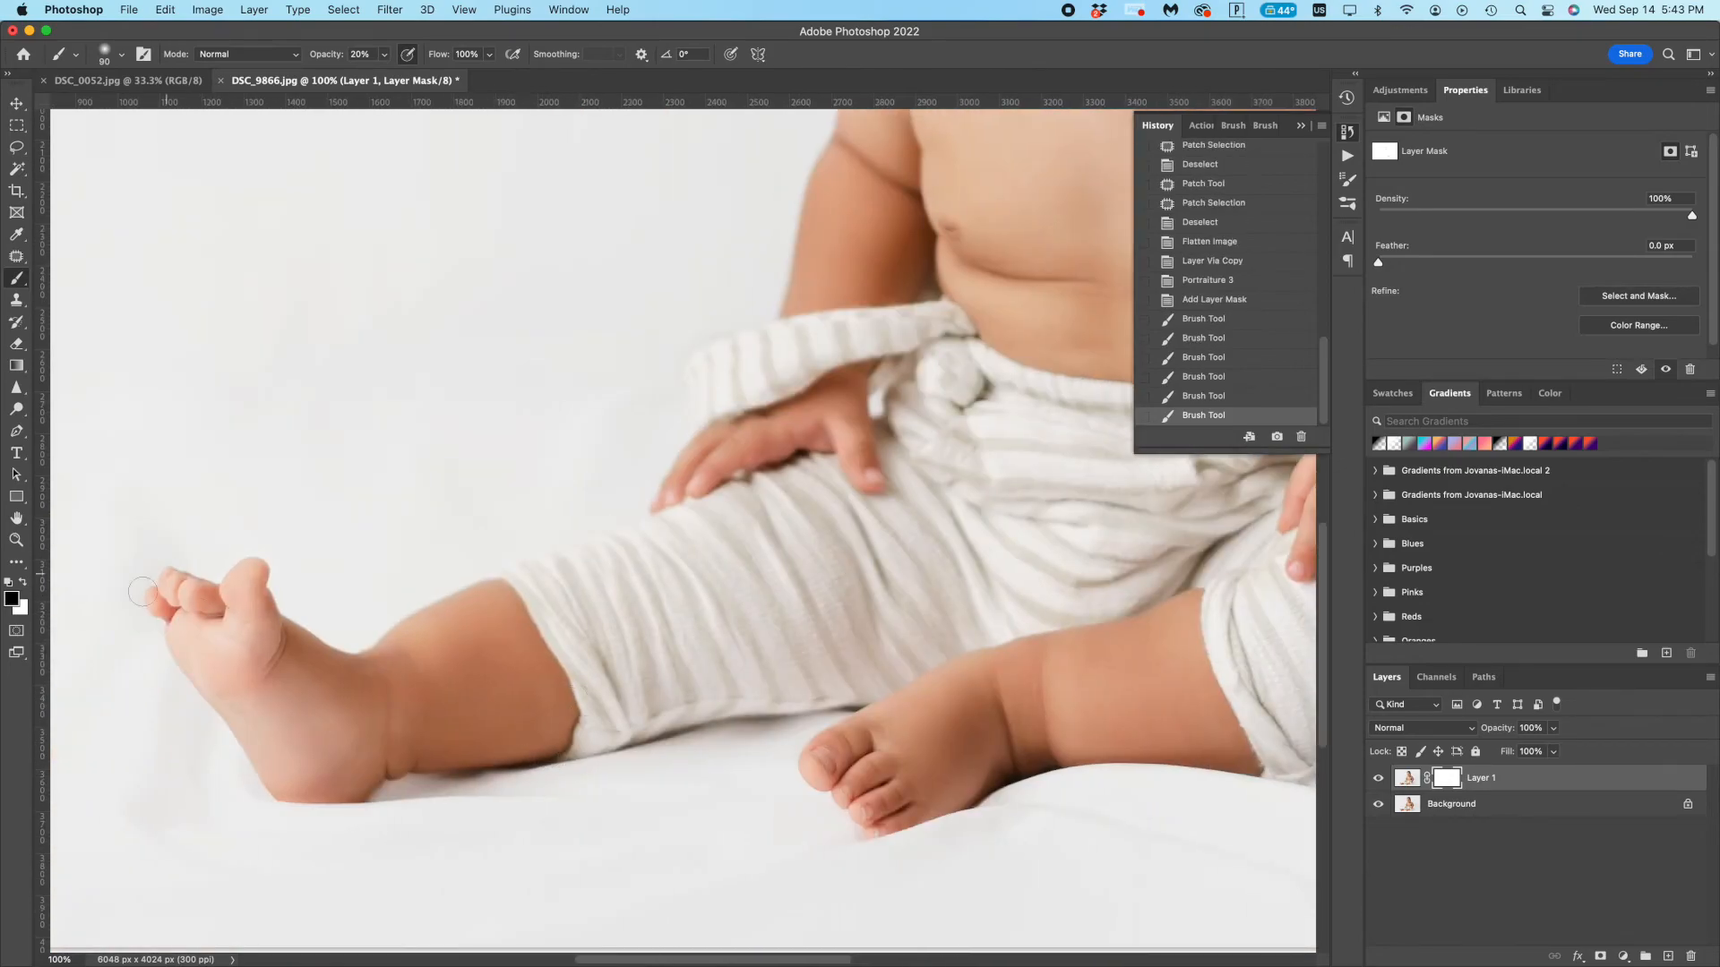
pyautogui.moveTo(142, 592); pyautogui.dragTo(163, 616)
pyautogui.scroll(5, 599, 618)
pyautogui.moveTo(658, 623); pyautogui.dragTo(667, 645)
pyautogui.scroll(3, 663, 618)
pyautogui.moveTo(672, 286); pyautogui.dragTo(699, 291)
# - Raise the brush opacity to 68% and mask the smoothing off the eye and brow area
pyautogui.scroll(4, 690, 295)
pyautogui.press('6')
pyautogui.press('8')
pyautogui.moveTo(685, 305); pyautogui.dragTo(761, 309)
pyautogui.moveTo(806, 296); pyautogui.dragTo(882, 309)
# - View the whole photo and toggle the smoothed layer repeatedly to compare the skin before and after
pyautogui.press('super+minus')
pyautogui.press('super+minus')
pyautogui.press('super+minus')
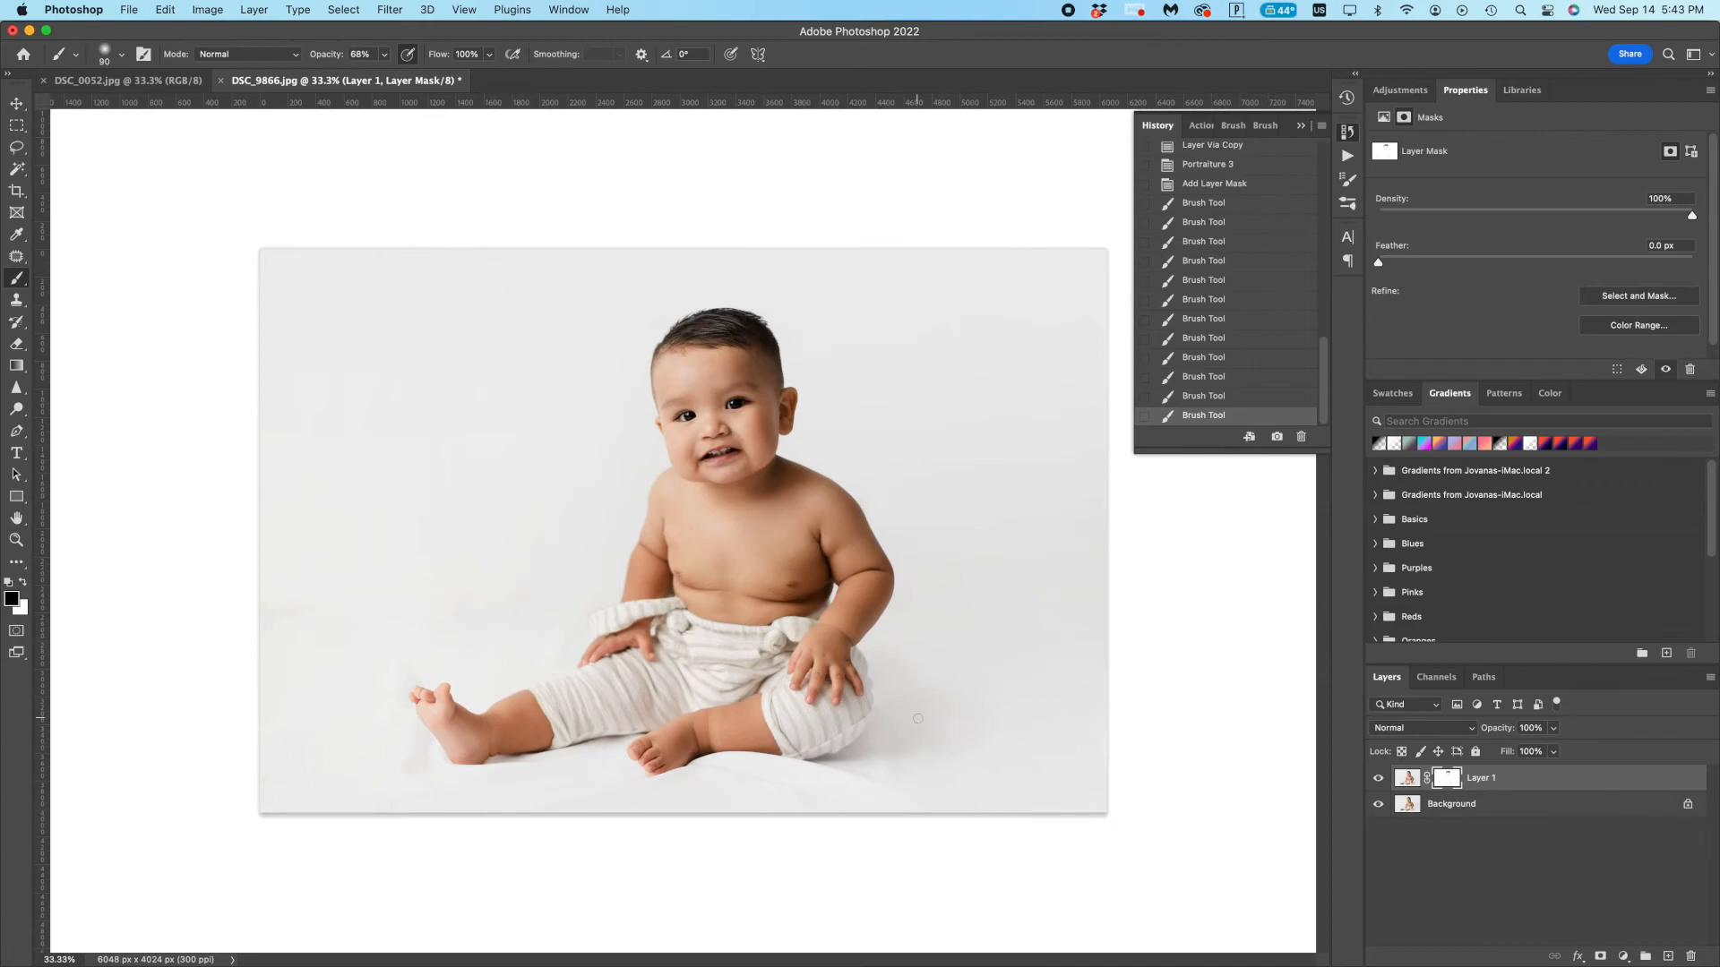
pyautogui.click(1378, 778)
pyautogui.click(1377, 778)
pyautogui.click(1377, 778)
pyautogui.click(1378, 779)
pyautogui.click(1378, 778)
pyautogui.click(1377, 778)
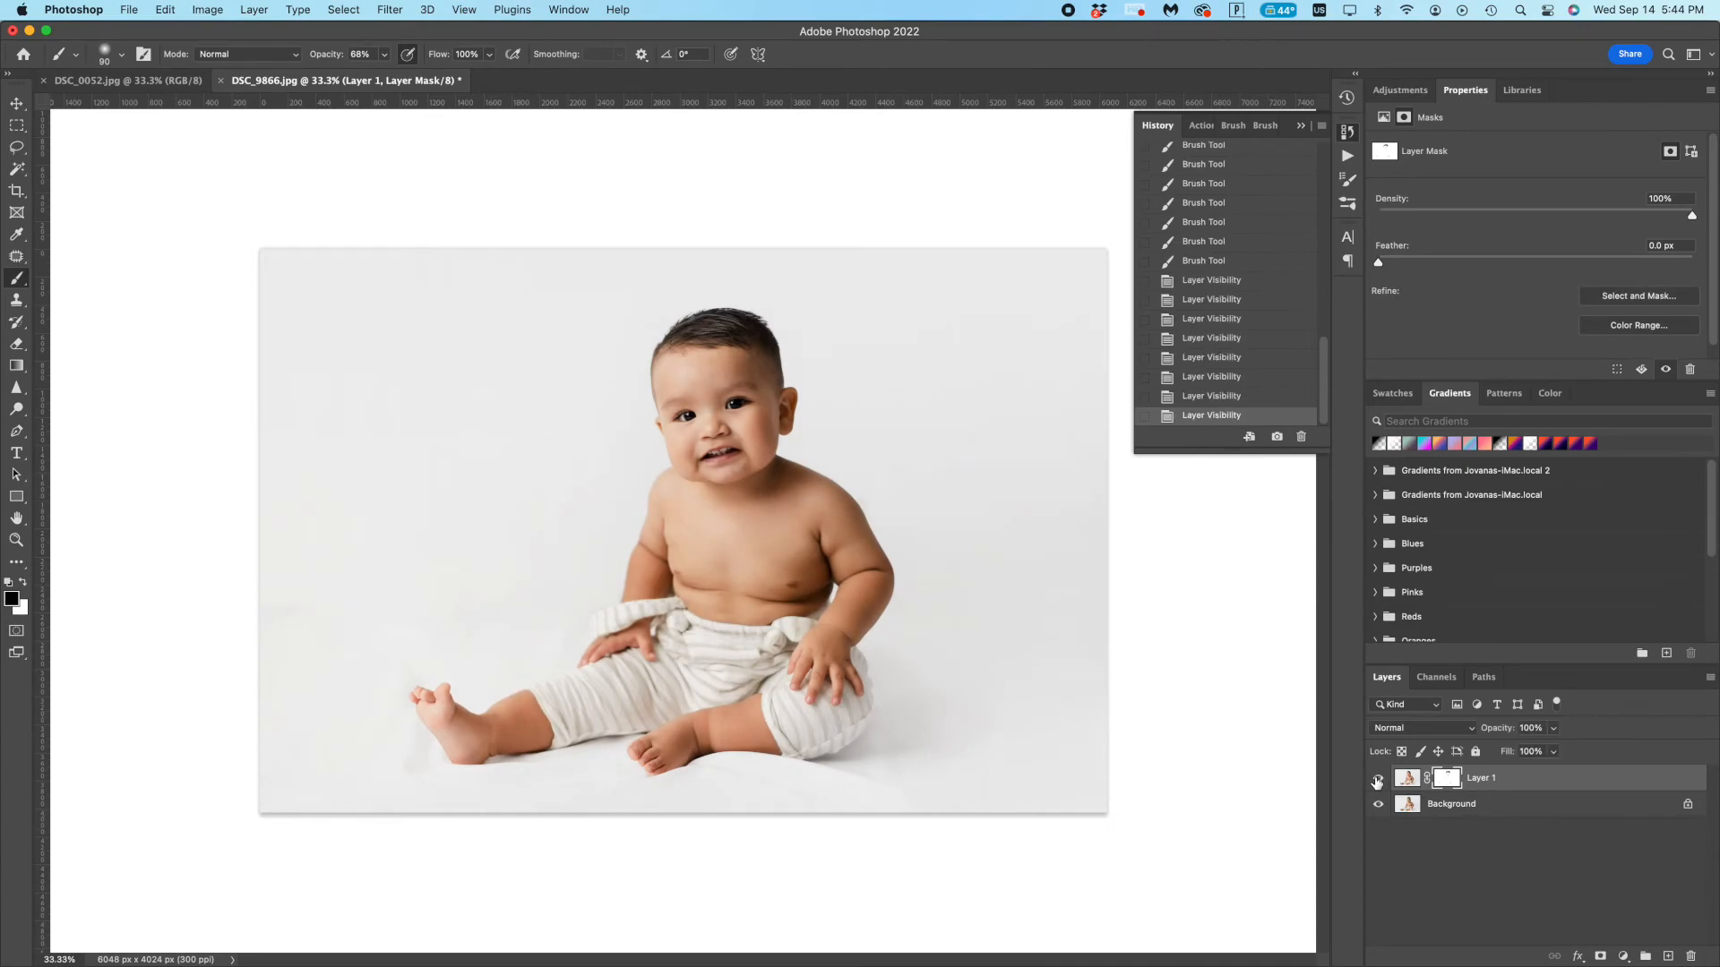
# - Delete the masked smoothing layer and smooth the skin on a fresh copy of the background with the Portraiture filter
pyautogui.press('Delete')
pyautogui.press('Delete')
pyautogui.press('super+j')
pyautogui.click(742, 392)
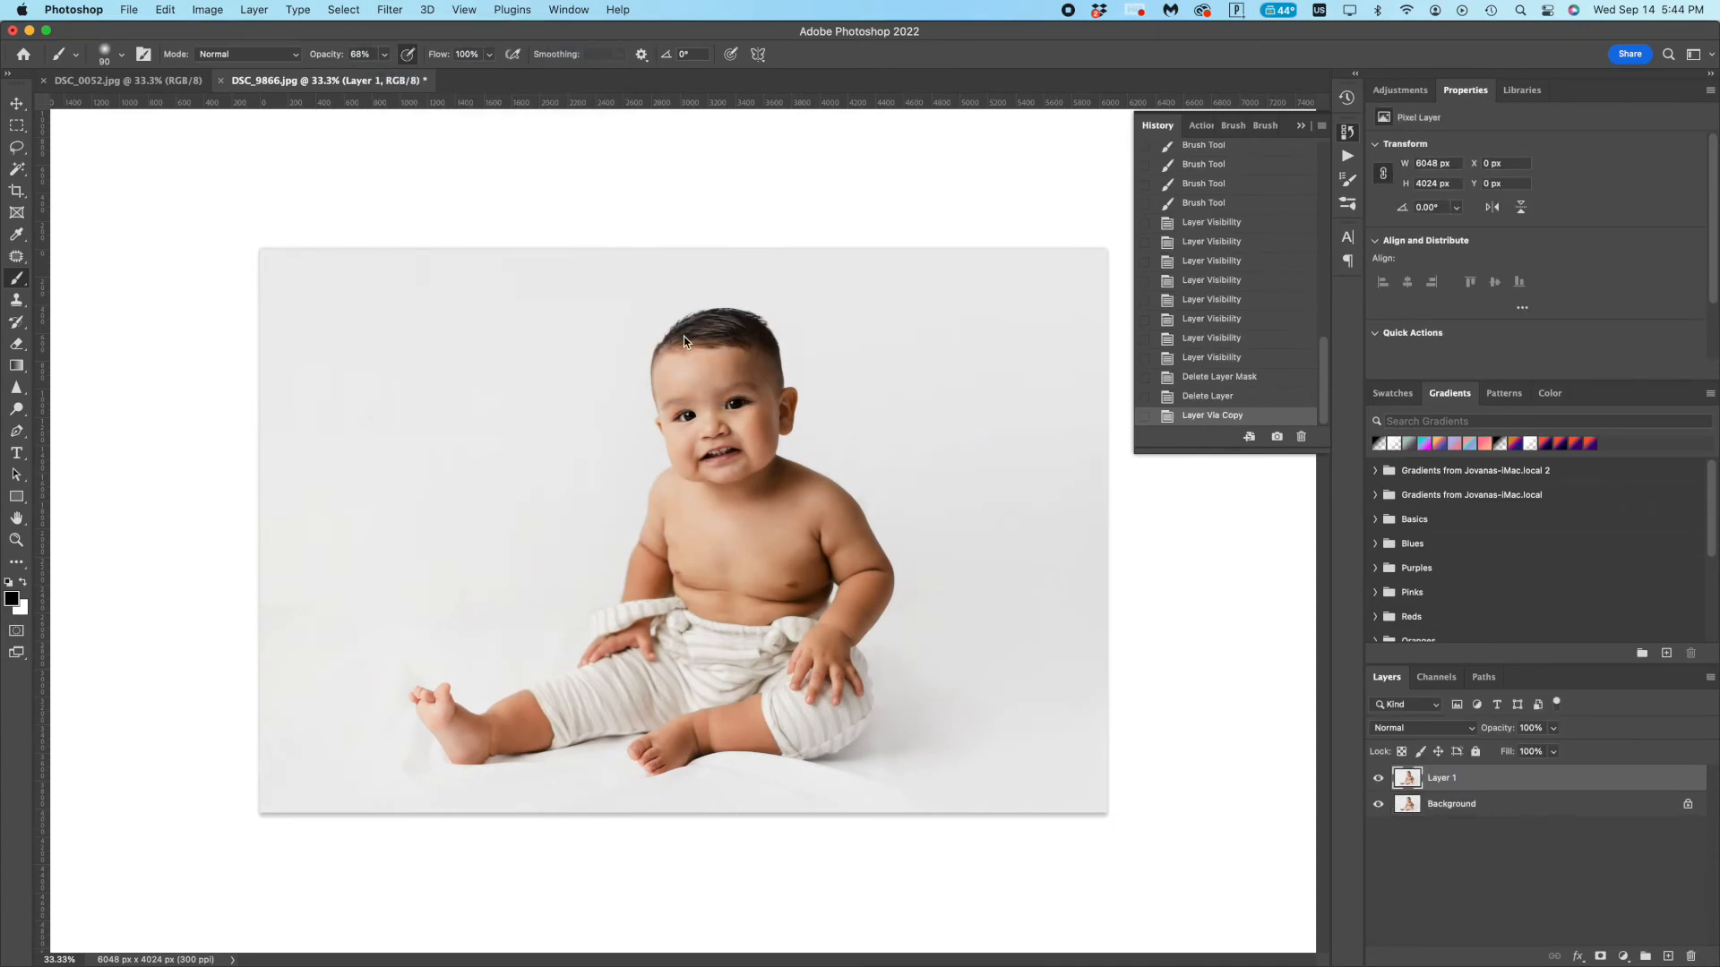
pyautogui.click(1288, 93)
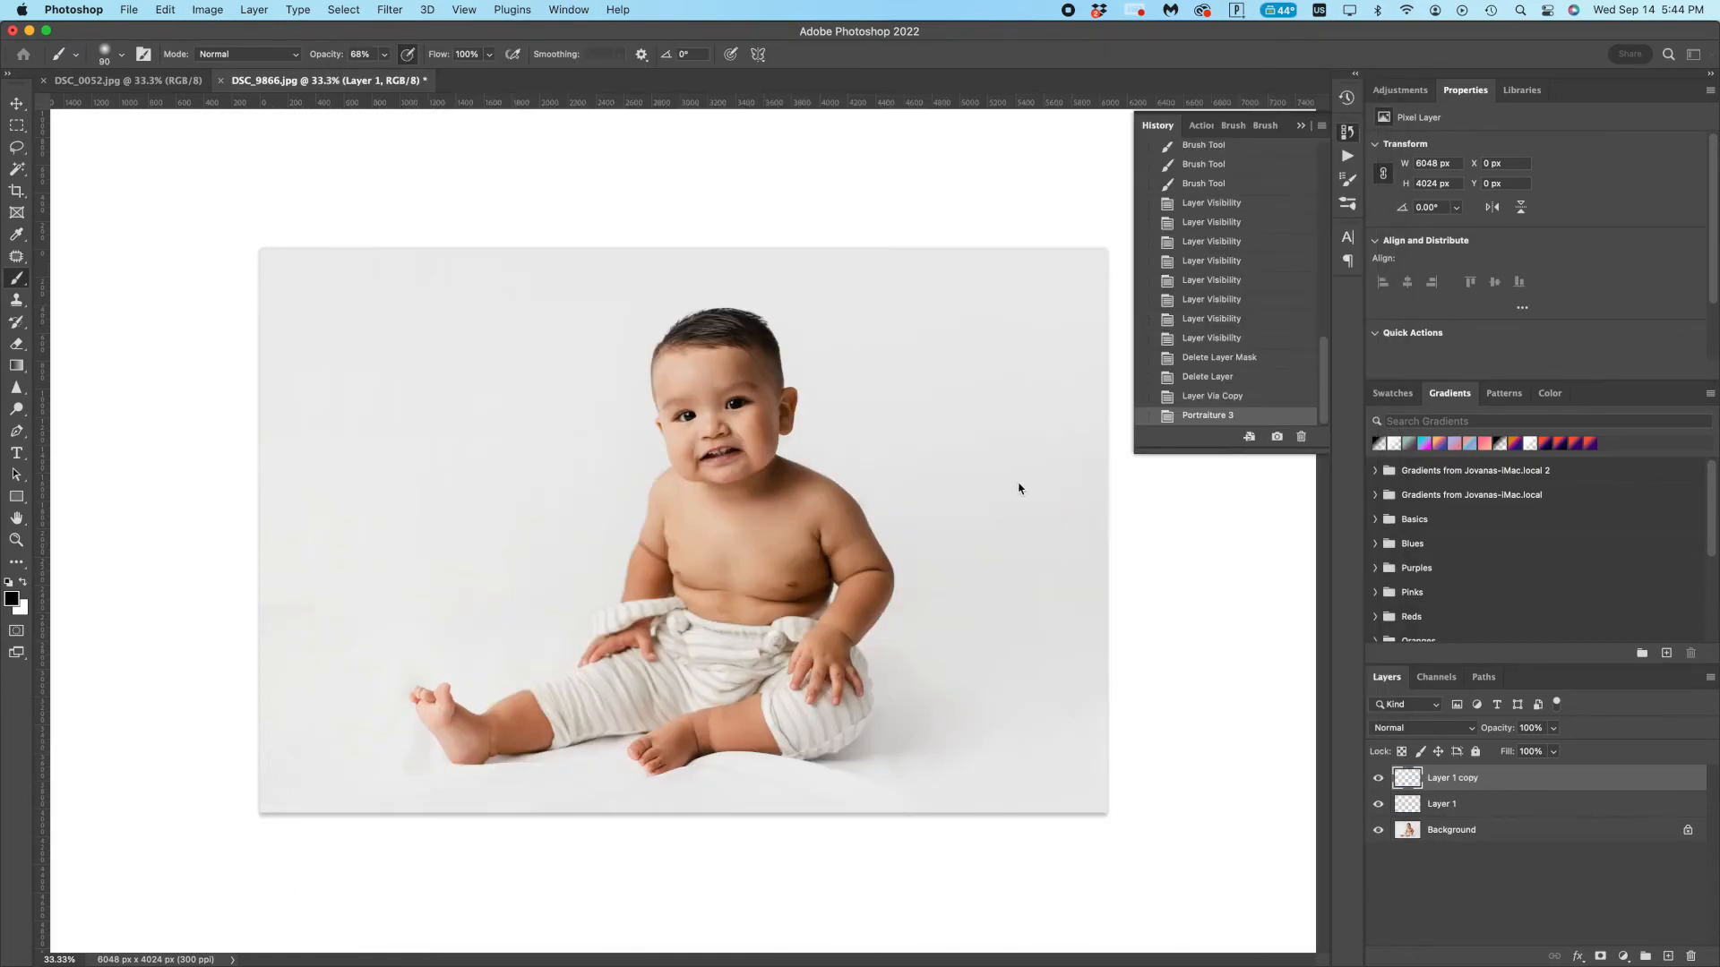
# - Delete the lower smoothed layer and add a layer mask to the Layer 1 copy layer
pyautogui.press('super+plus')
pyautogui.press('super+plus')
pyautogui.press('super+plus')
pyautogui.moveTo(822, 267); pyautogui.dragTo(779, 283)
pyautogui.press('Delete')
pyautogui.click(1581, 779)
pyautogui.click(1601, 956)
# - Paint black at 68% opacity on the mask over the eyes, brows and hairline to restore their detail
pyautogui.scroll(3, 788, 285)
pyautogui.moveTo(690, 315); pyautogui.dragTo(714, 310)
pyautogui.moveTo(815, 284); pyautogui.dragTo(867, 270)
pyautogui.moveTo(835, 231); pyautogui.dragTo(899, 223)
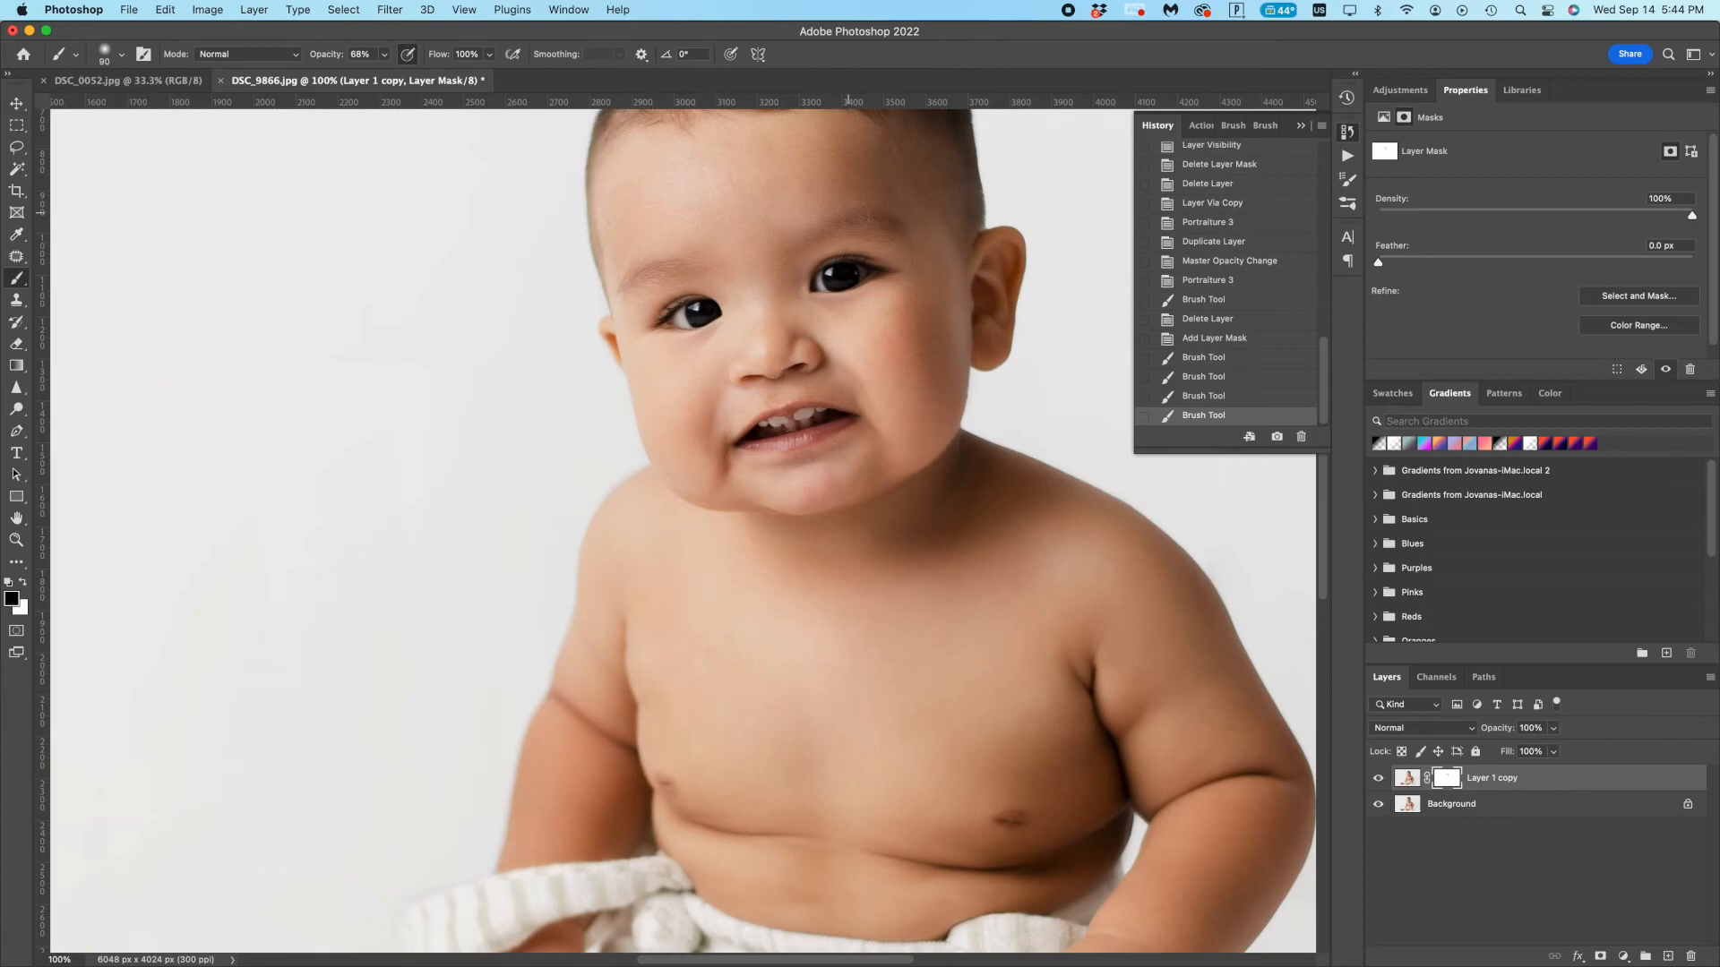
pyautogui.moveTo(703, 267); pyautogui.dragTo(634, 278)
pyautogui.scroll(3, 806, 287)
pyautogui.moveTo(892, 360); pyautogui.dragTo(689, 345)
# - Paint the mask at 68% opacity over the trousers, hands and feet to bring back their original texture
pyautogui.scroll(-6, 699, 537)
pyautogui.moveTo(678, 730); pyautogui.dragTo(932, 727)
pyautogui.moveTo(1030, 824); pyautogui.dragTo(1110, 882)
pyautogui.scroll(-4, 806, 627)
pyautogui.moveTo(555, 694); pyautogui.dragTo(573, 736)
pyautogui.moveTo(927, 640); pyautogui.dragTo(955, 656)
pyautogui.hscroll(-3, 537, 654)
pyautogui.moveTo(374, 654); pyautogui.dragTo(403, 679)
pyautogui.hscroll(5, 537, 627)
pyautogui.scroll(3, 537, 582)
pyautogui.moveTo(538, 538); pyautogui.dragTo(560, 556)
pyautogui.scroll(2, 538, 501)
pyautogui.moveTo(502, 484); pyautogui.dragTo(515, 493)
pyautogui.scroll(3, 485, 416)
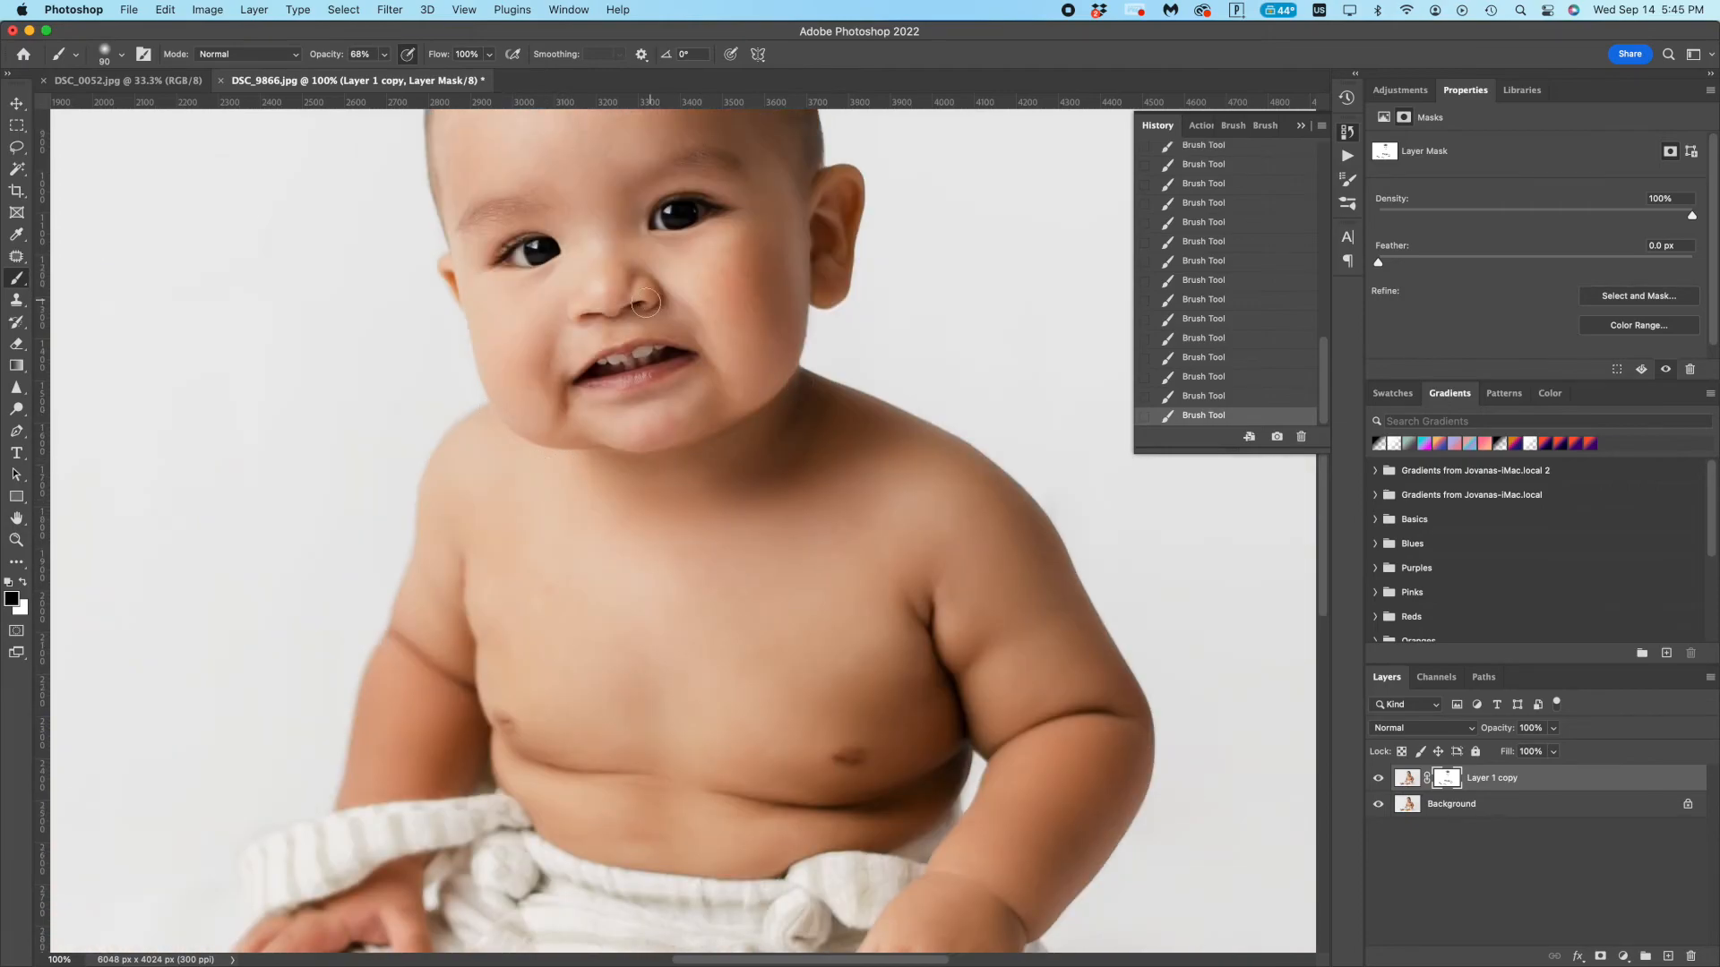
pyautogui.scroll(3, 646, 302)
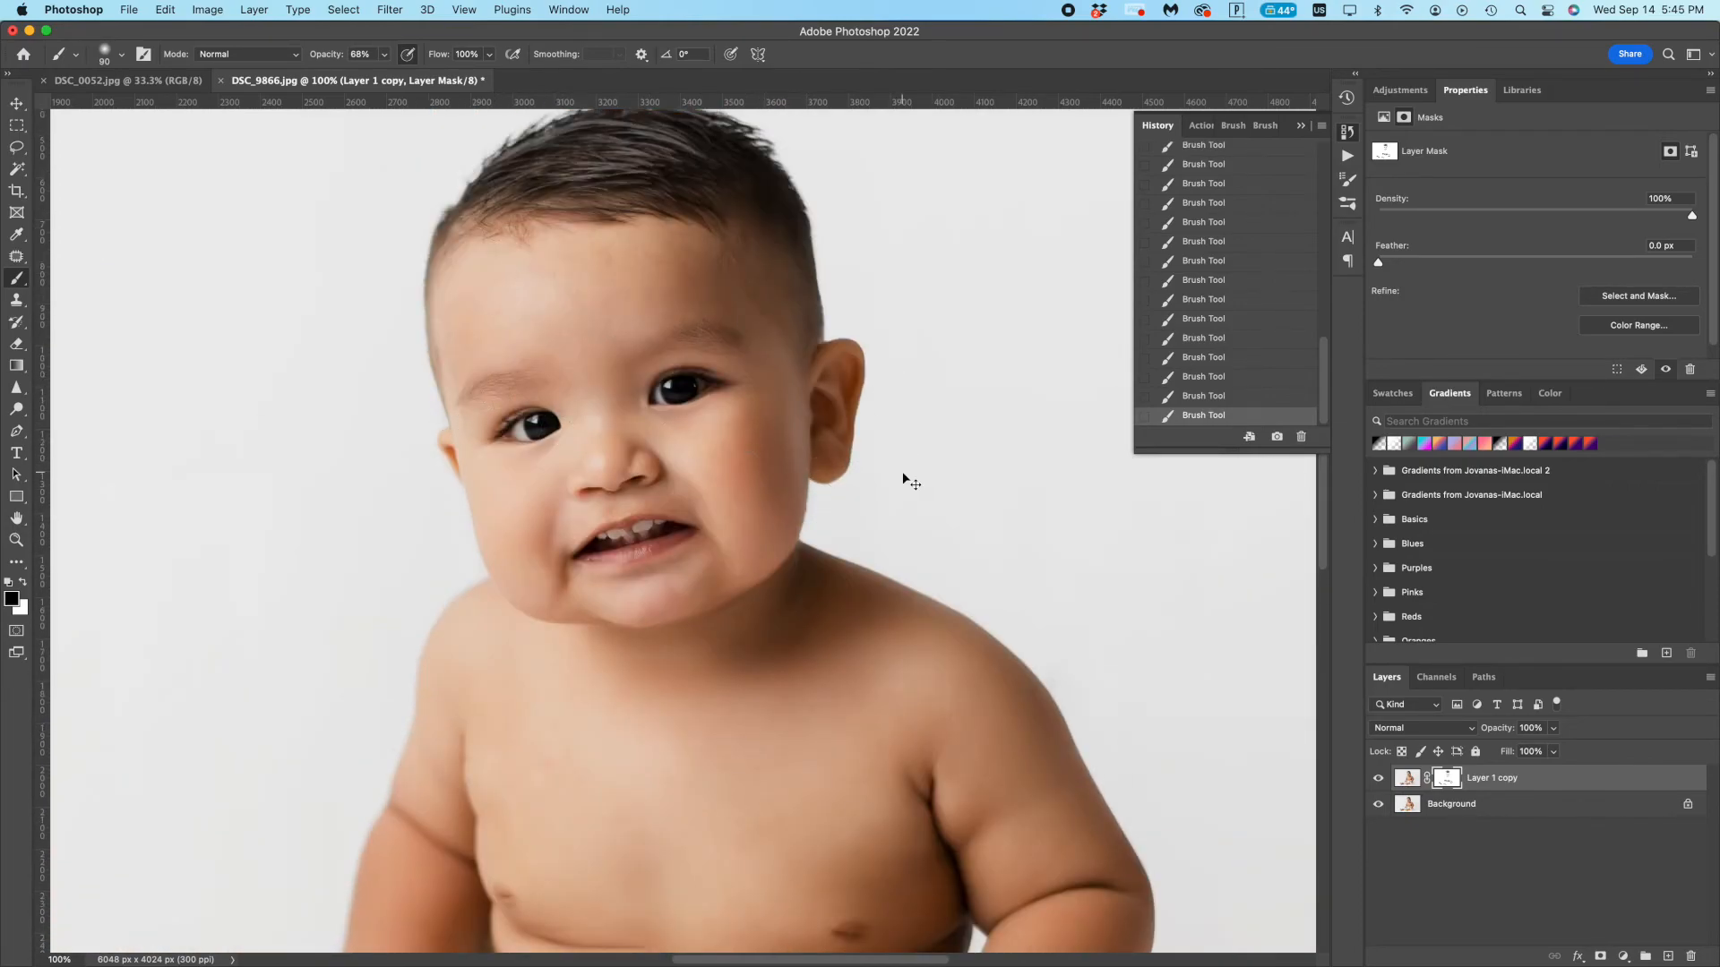
# - View the whole photo and toggle the Layer 1 copy layer to compare the smoothing before and after
pyautogui.press('super+0')
pyautogui.click(1378, 781)
pyautogui.click(1378, 781)
pyautogui.click(1378, 781)
pyautogui.click(1376, 782)
pyautogui.click(1377, 782)
pyautogui.click(1377, 782)
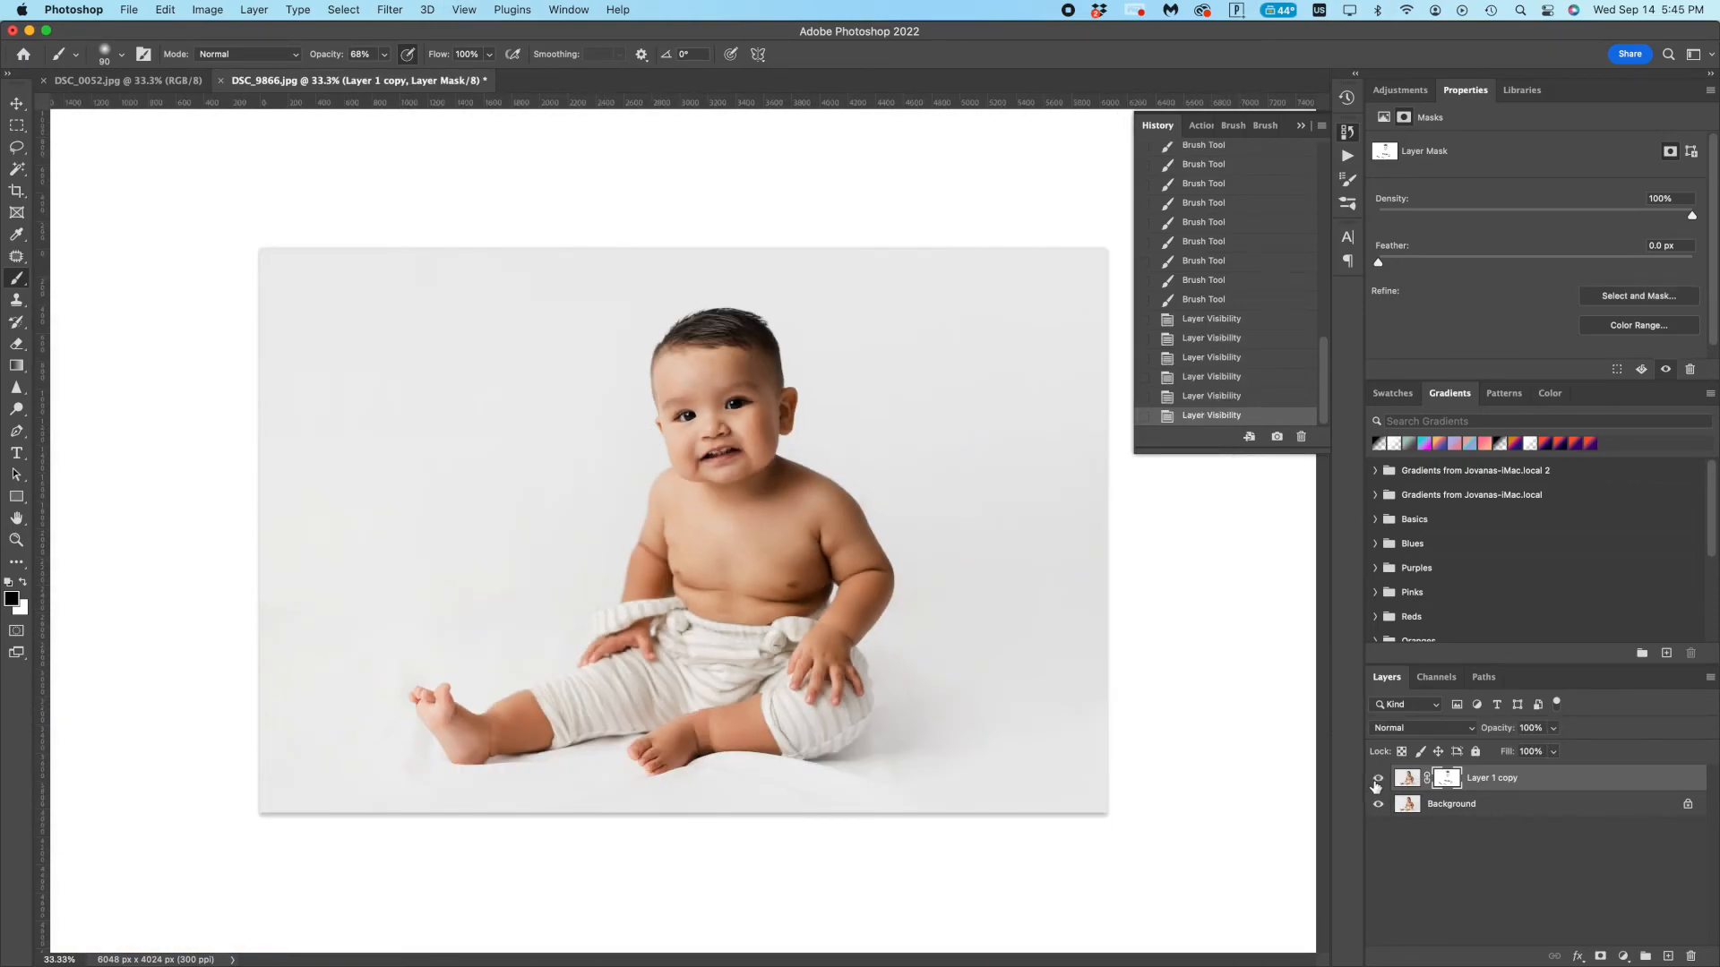
# - Flatten the image and play the vida action on it
pyautogui.rightClick(1534, 803)
pyautogui.click(1588, 900)
pyautogui.click(1190, 125)
pyautogui.scroll(-3, 1264, 331)
pyautogui.click(1227, 432)
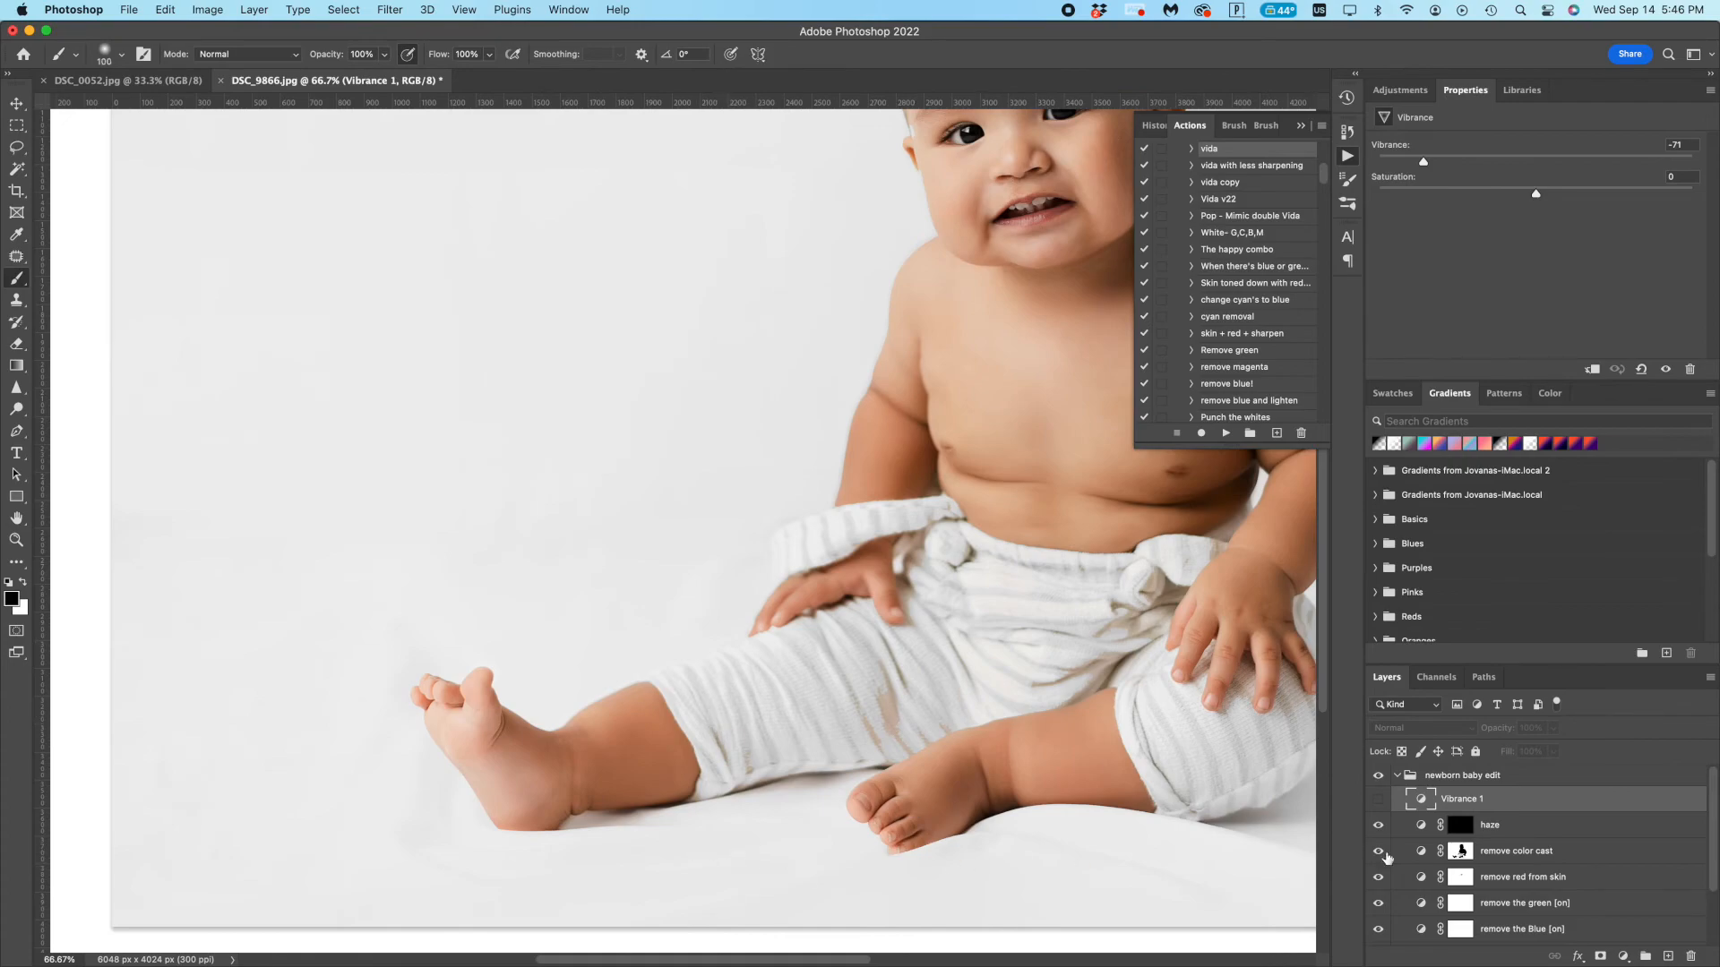
# - Refine the remove color cast layer's mask along the trousers, starting with the brush at 80% opacity
pyautogui.click(1460, 851)
pyautogui.press('x')
pyautogui.press('x')
pyautogui.press('8')
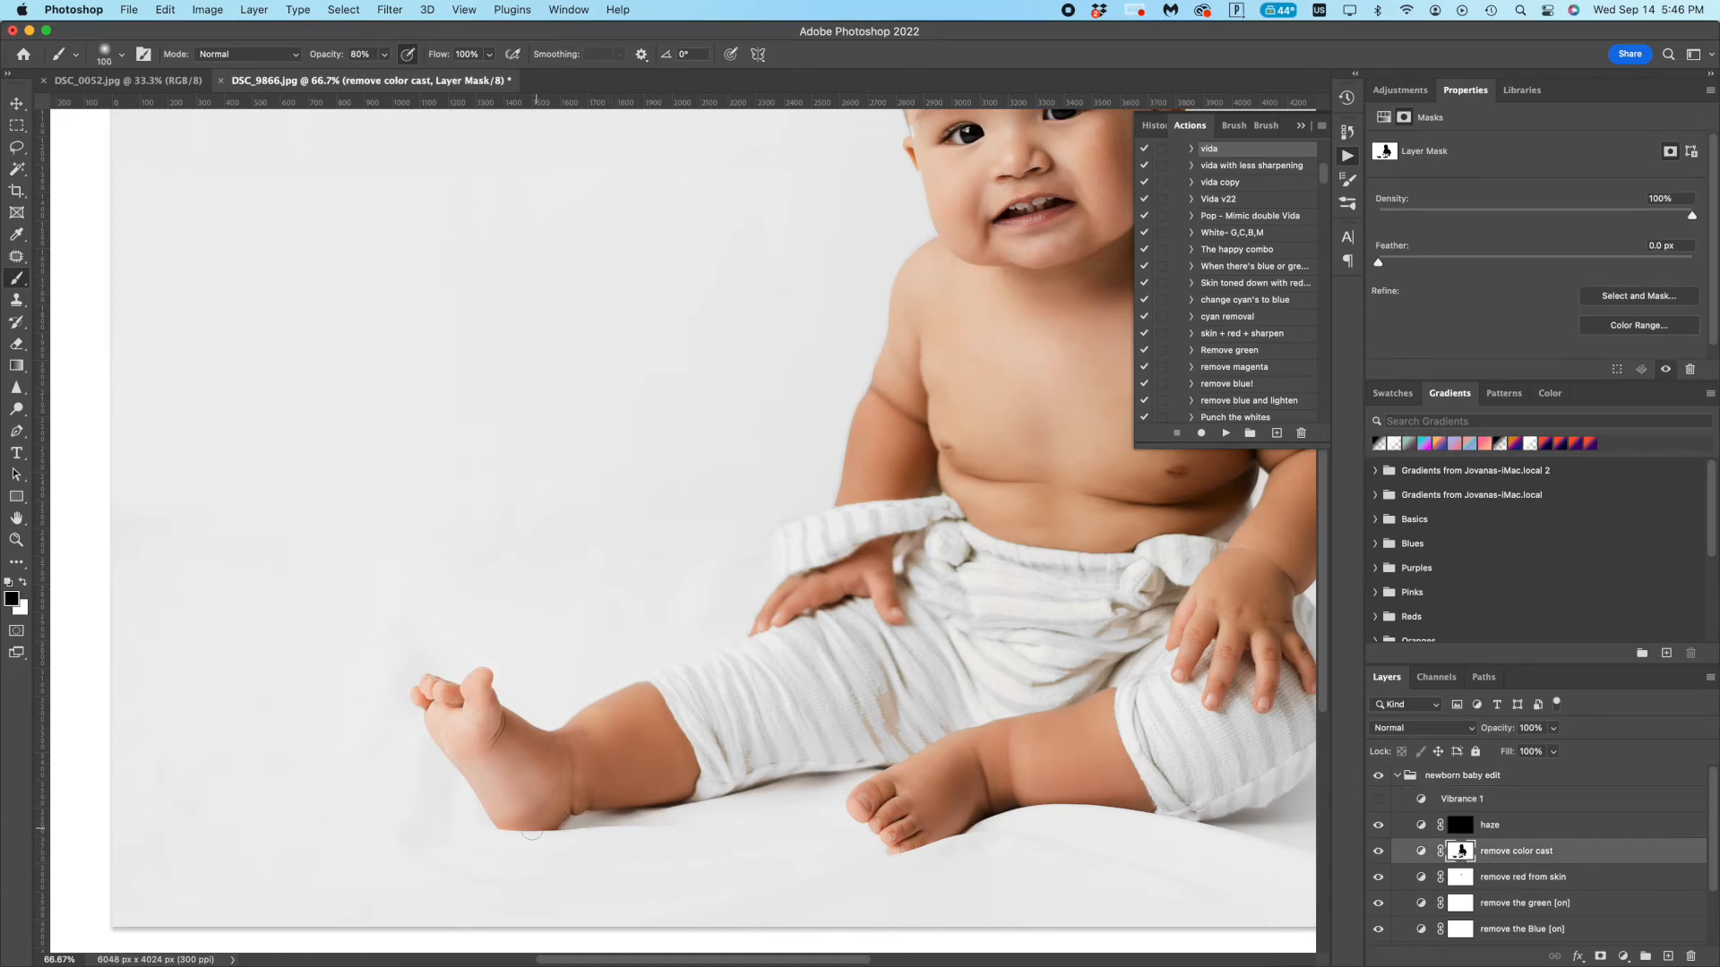
pyautogui.press('x')
pyautogui.moveTo(693, 736); pyautogui.dragTo(687, 788)
pyautogui.press('x')
pyautogui.press('x')
pyautogui.hscroll(5, 885, 678)
pyautogui.press('x')
pyautogui.press('super+minus')
pyautogui.press('super+minus')
pyautogui.press('super+minus')
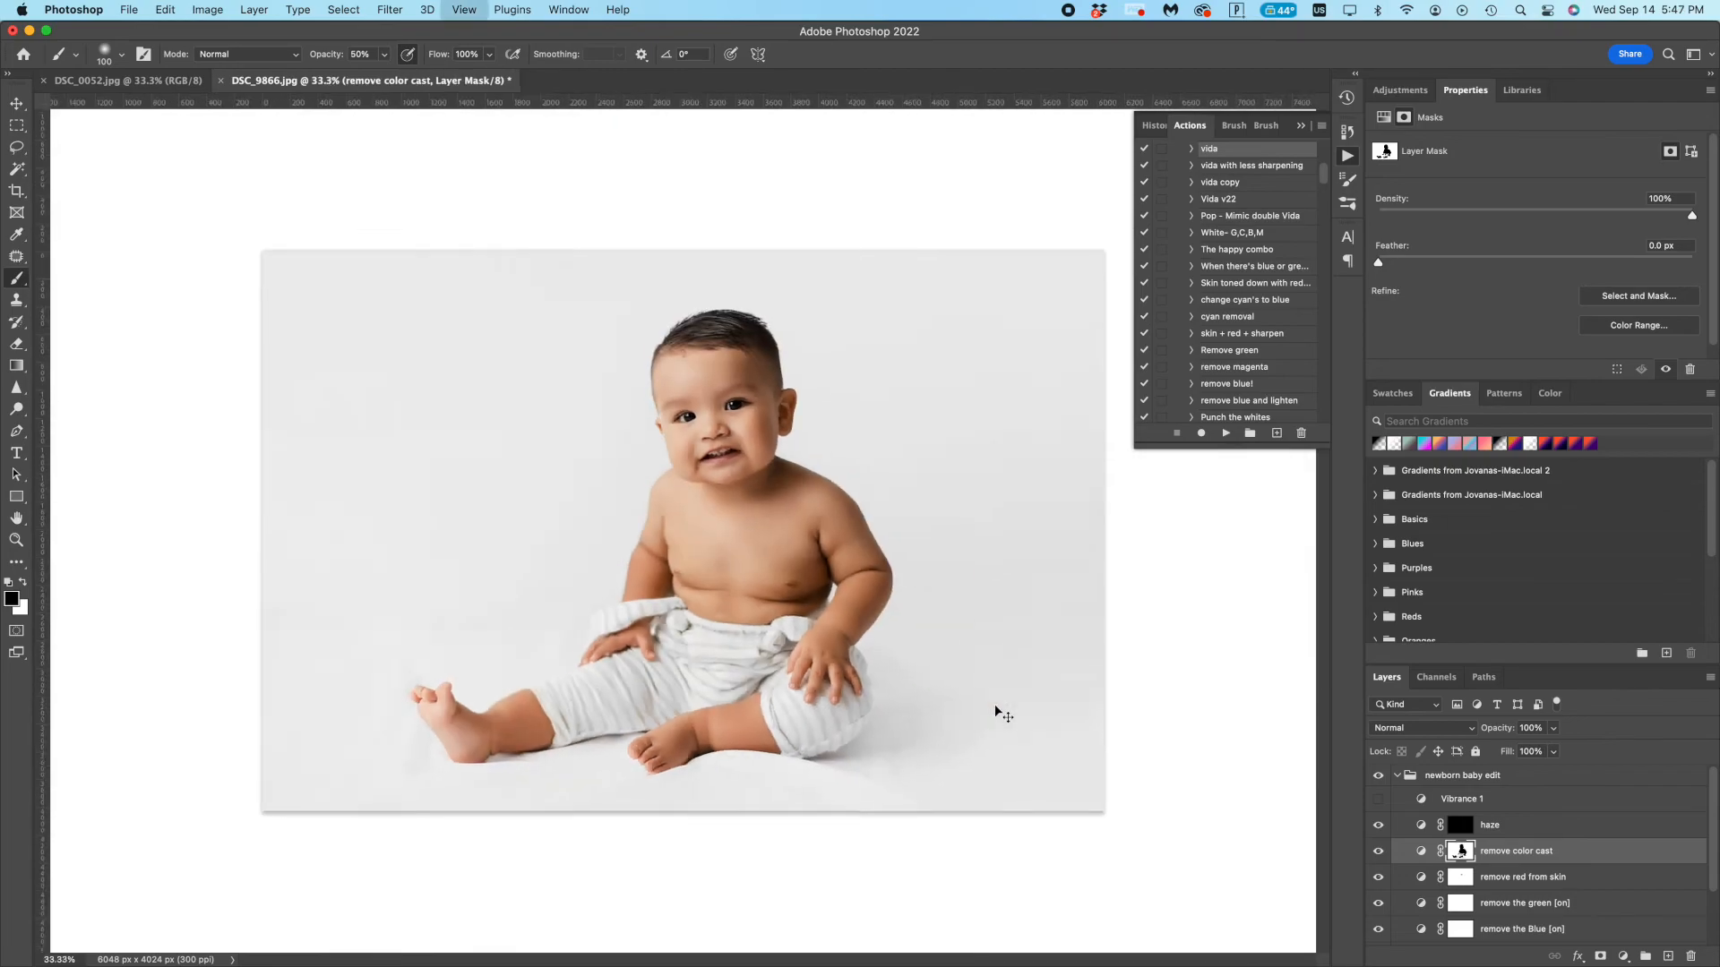
# - Set the remove color cast layer's opacity to 37% and toggle the layer to compare its effect
pyautogui.moveTo(1503, 728); pyautogui.dragTo(1448, 730)
pyautogui.click(1377, 853)
pyautogui.click(1377, 852)
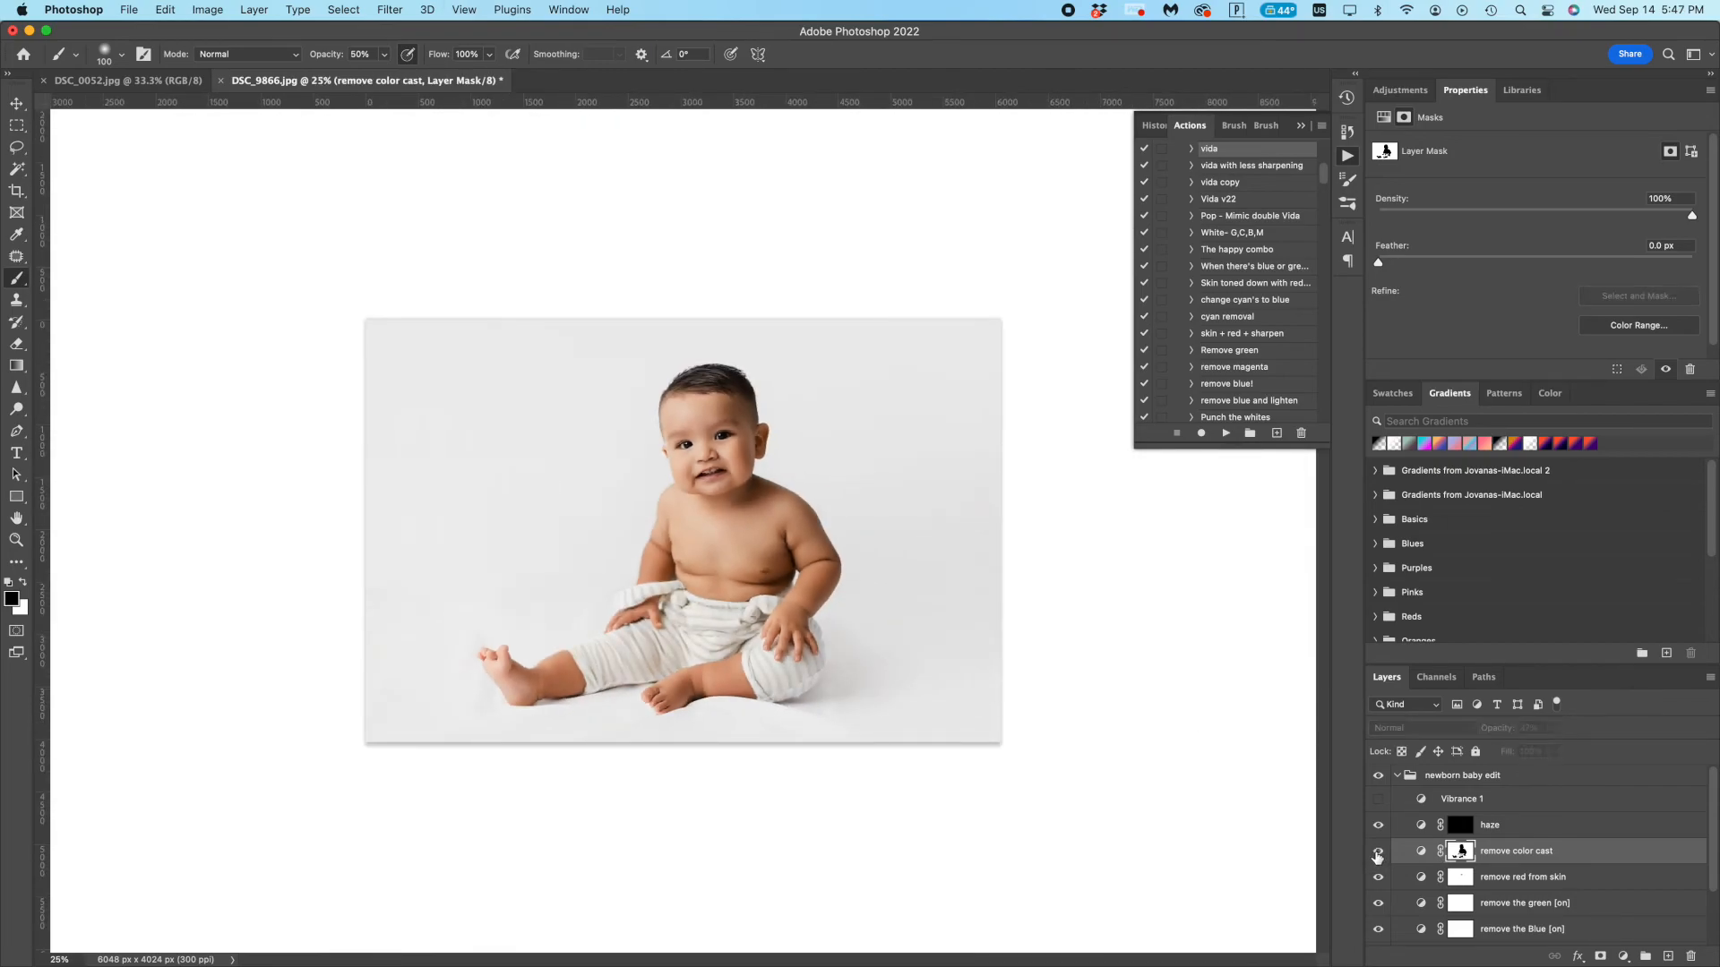
# - Duplicate the remove color cast layer and rebuild the copy's mask so it covers the backdrop but excludes the baby
pyautogui.press('super+j')
pyautogui.press('super+BackSpace')
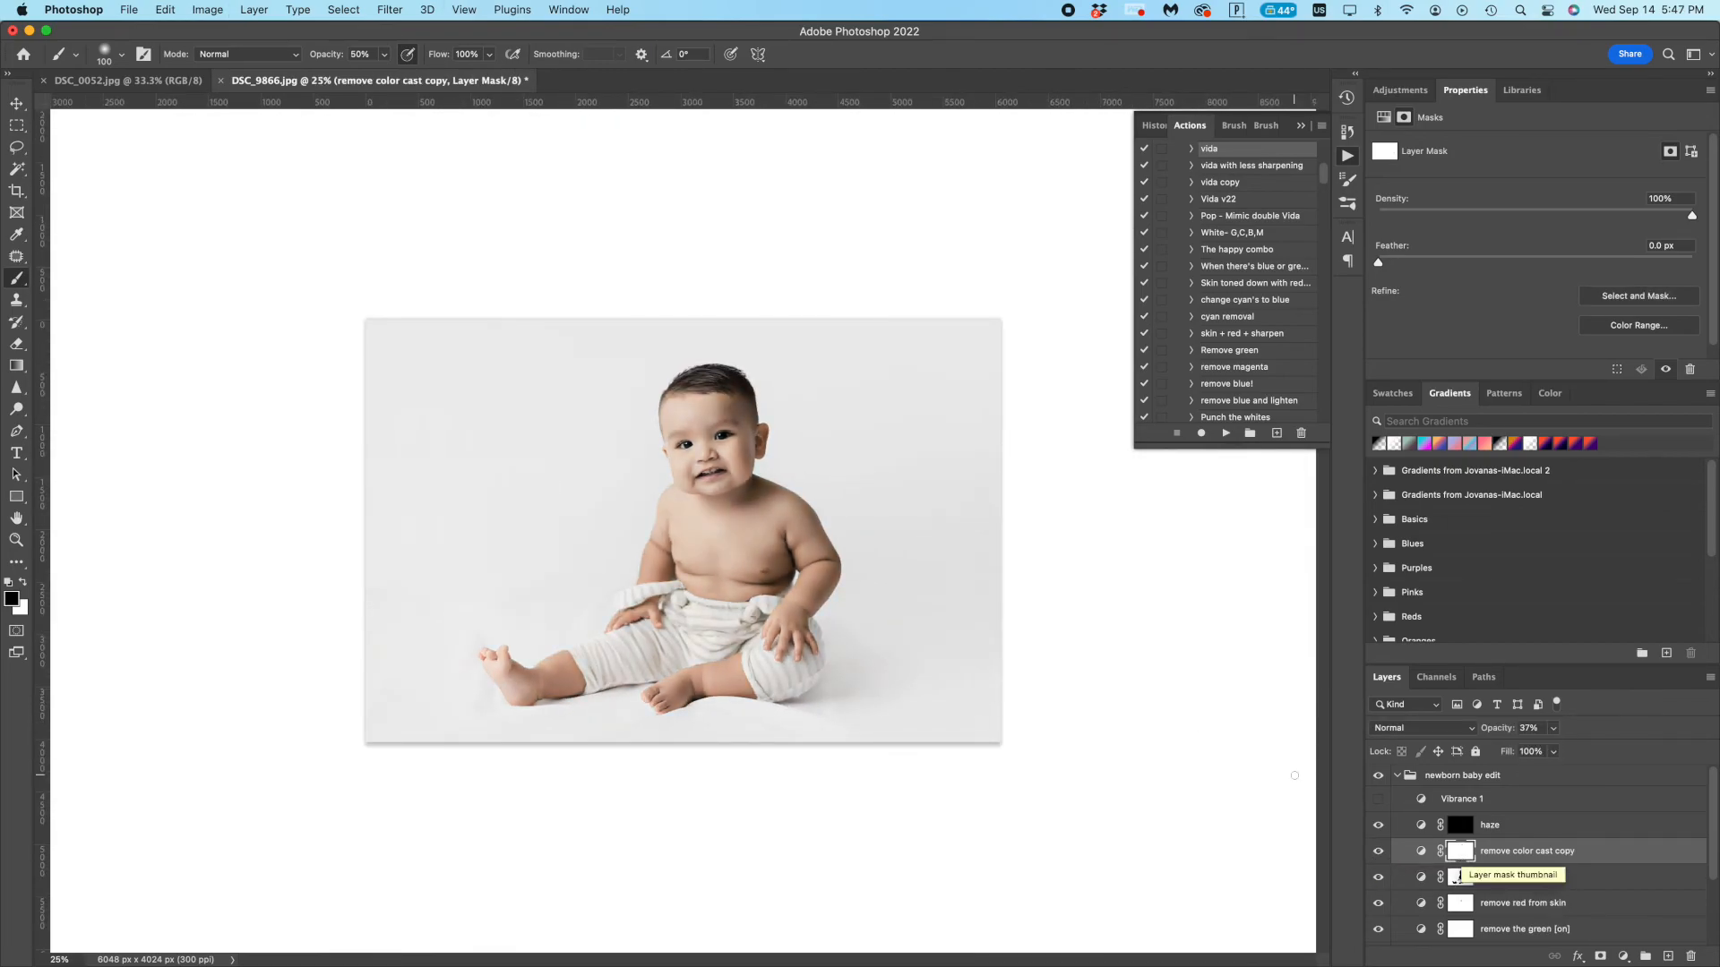
pyautogui.press('super+i')
pyautogui.press('w')
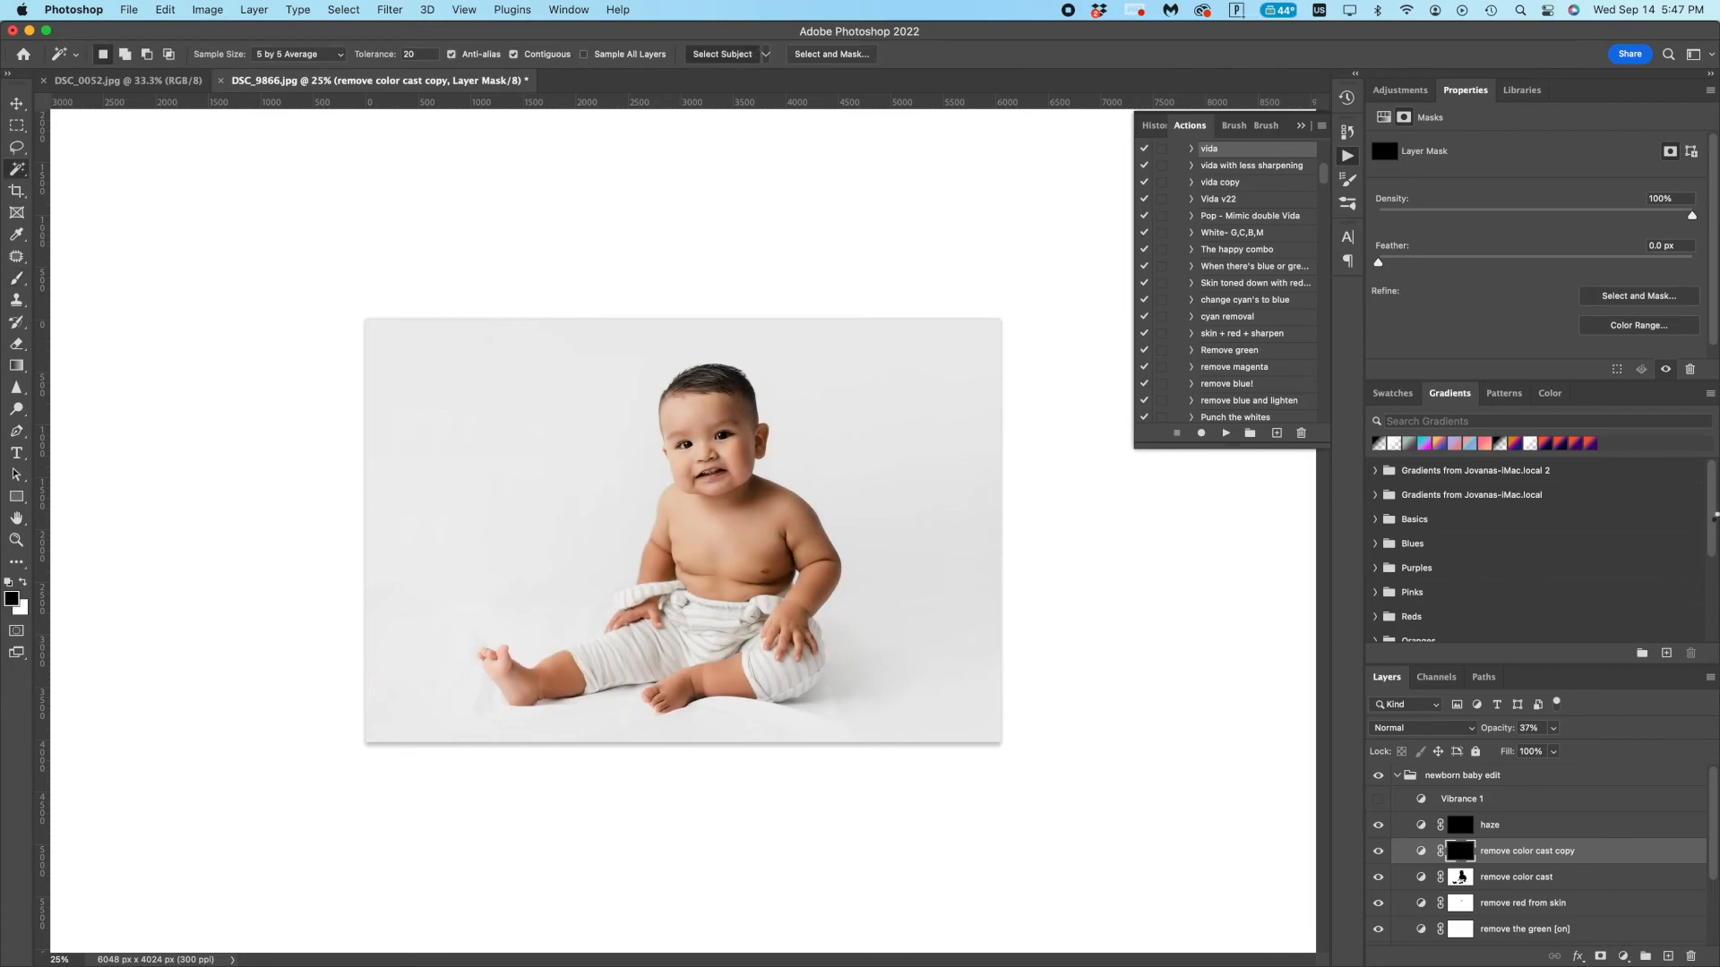
pyautogui.press('super+BackSpace')
pyautogui.press('super+d')
pyautogui.press('super+i')
# - Examine the baby's skin and trousers up close against the masks of both remove color cast layers
pyautogui.click(1399, 777)
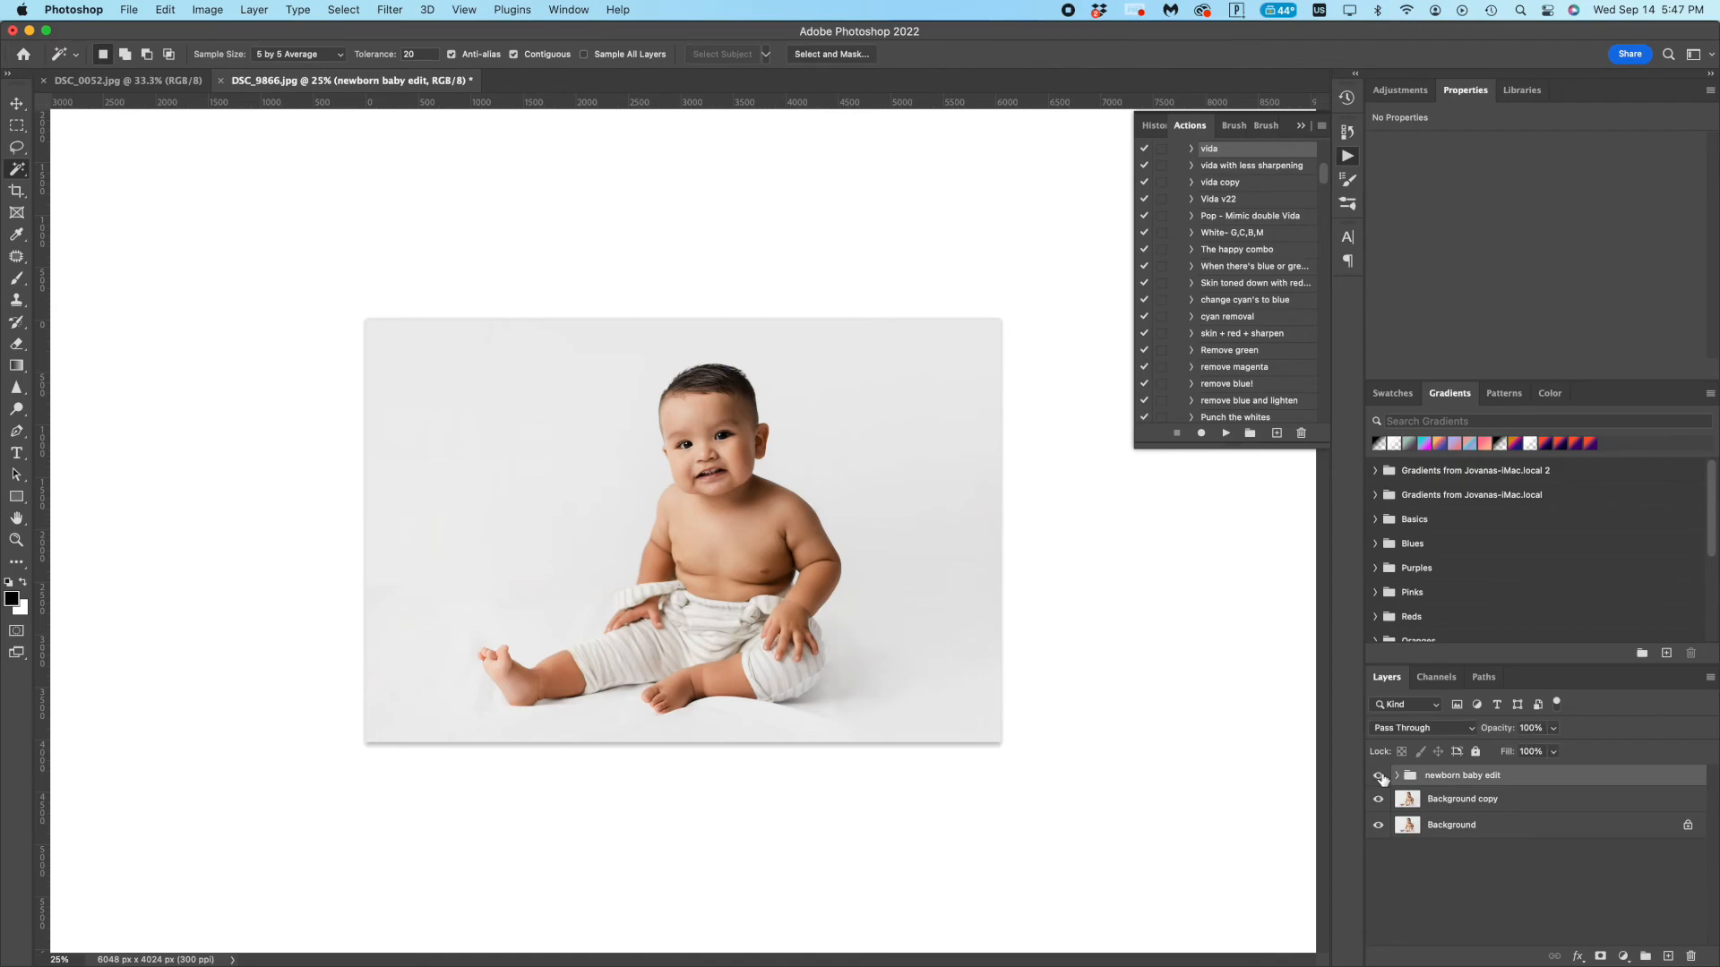
pyautogui.click(1396, 776)
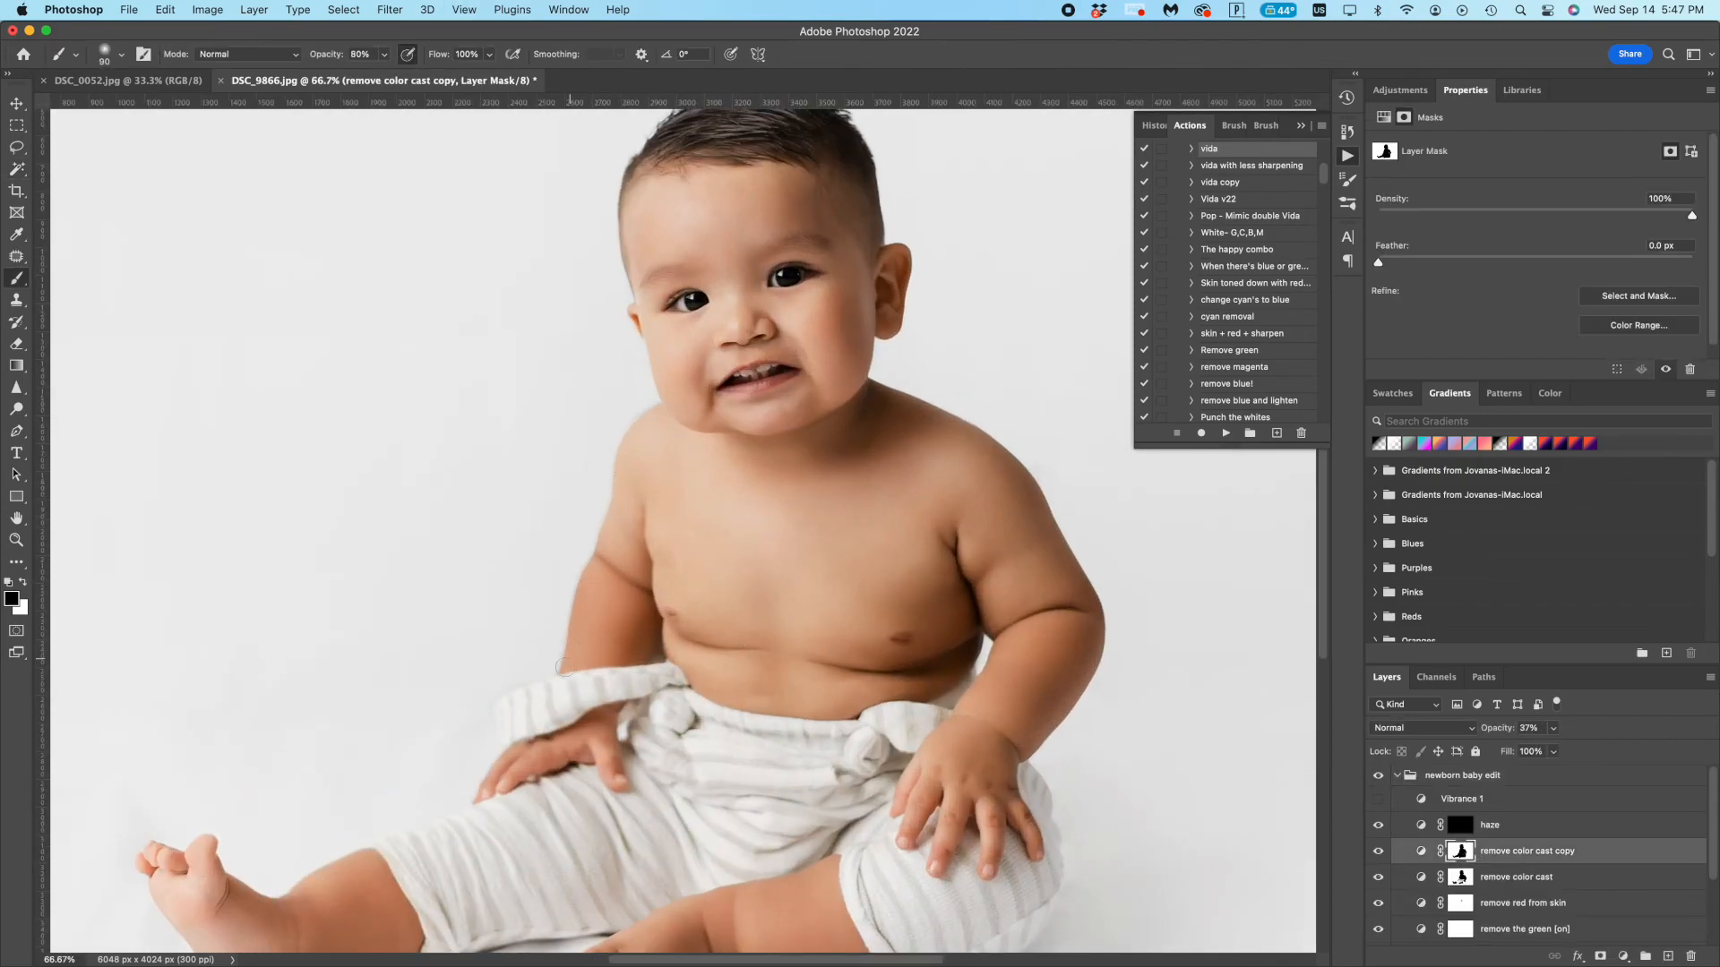
pyautogui.scroll(-5, 978, 667)
pyautogui.hscroll(1, 978, 667)
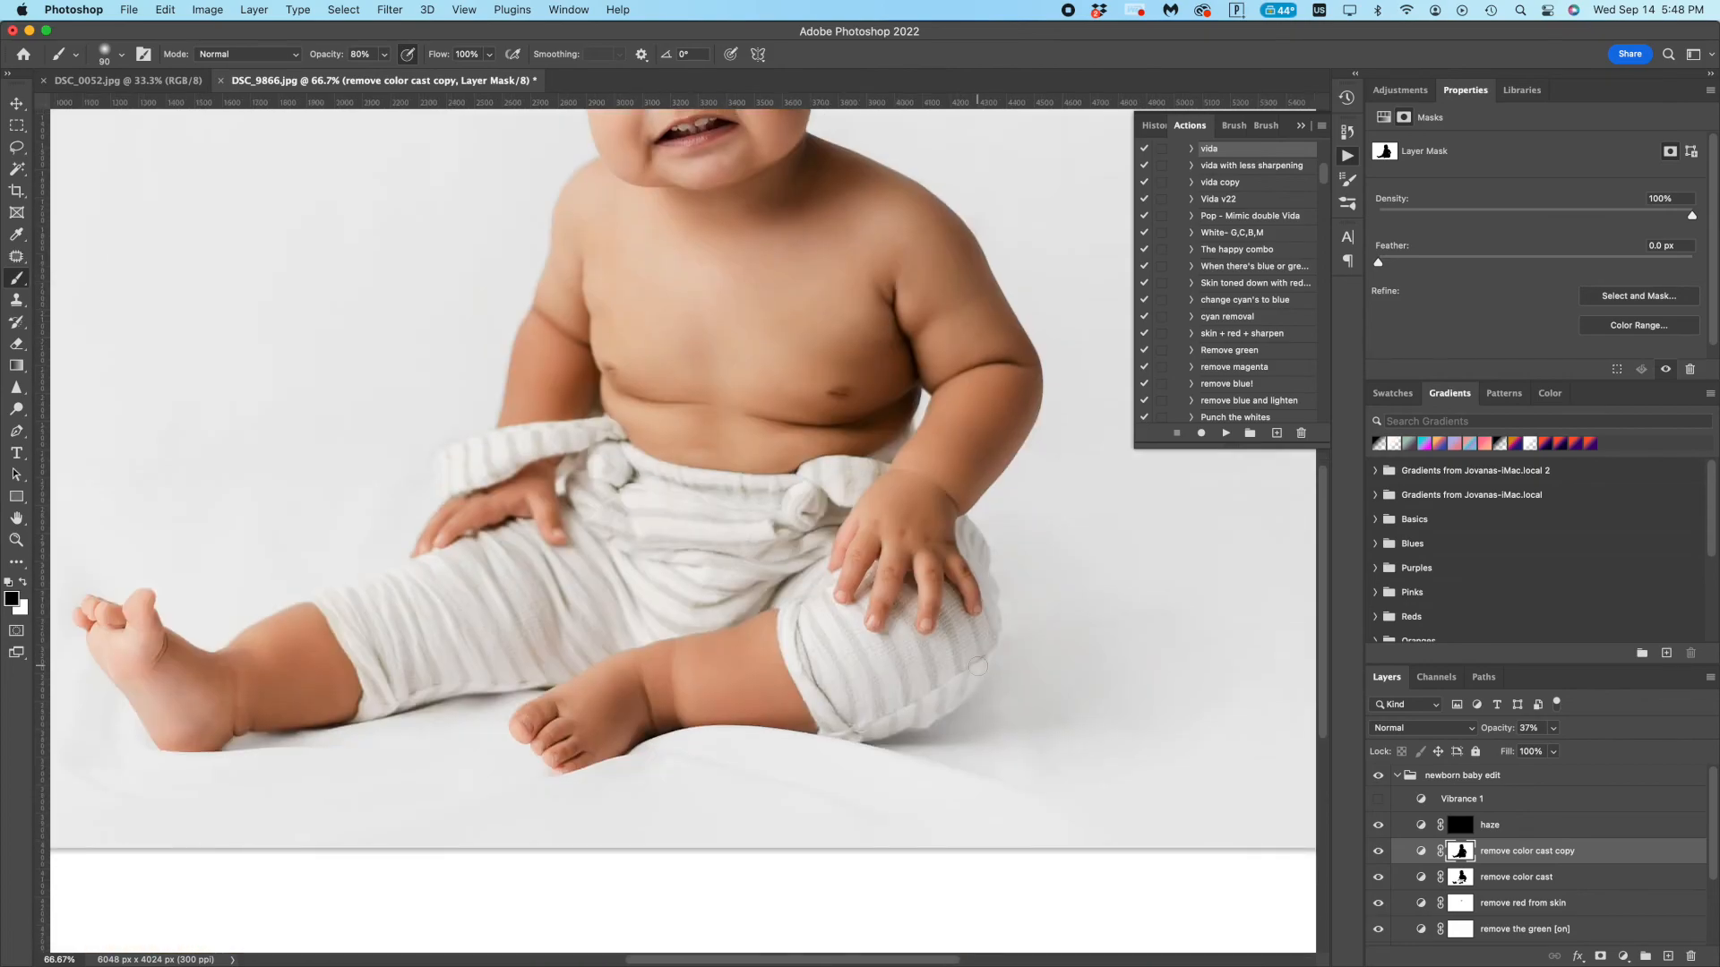
pyautogui.click(1490, 877)
pyautogui.scroll(4, 557, 232)
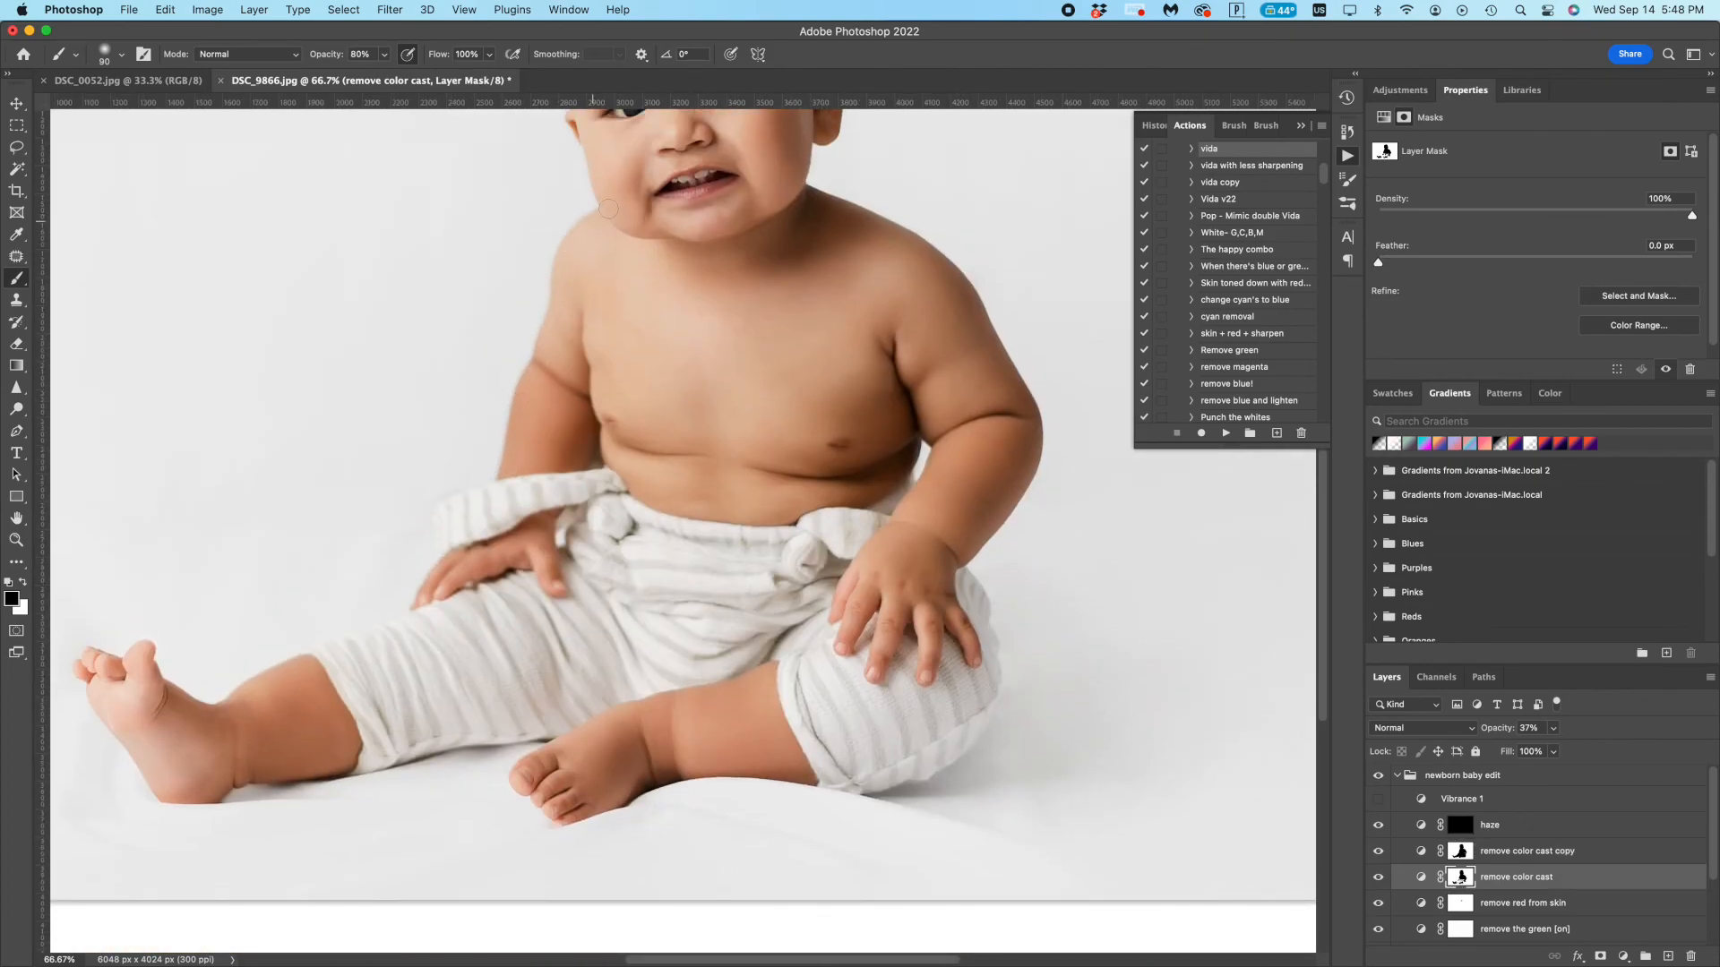
pyautogui.scroll(-4, 527, 433)
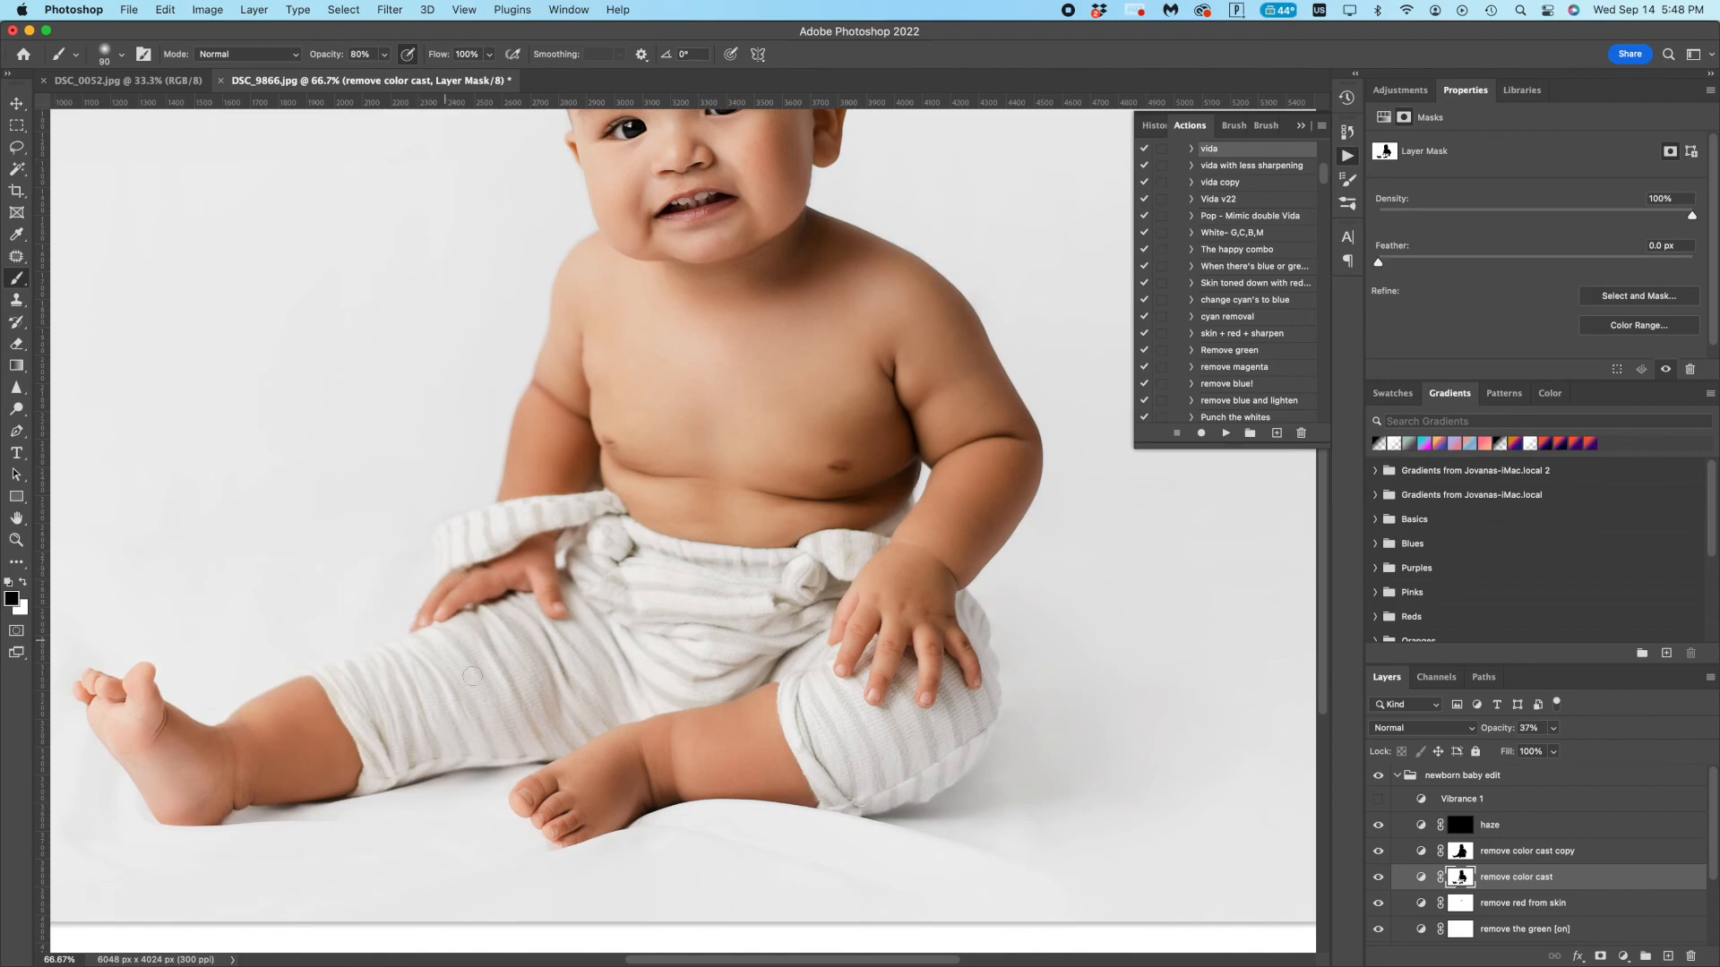
pyautogui.click(1460, 853)
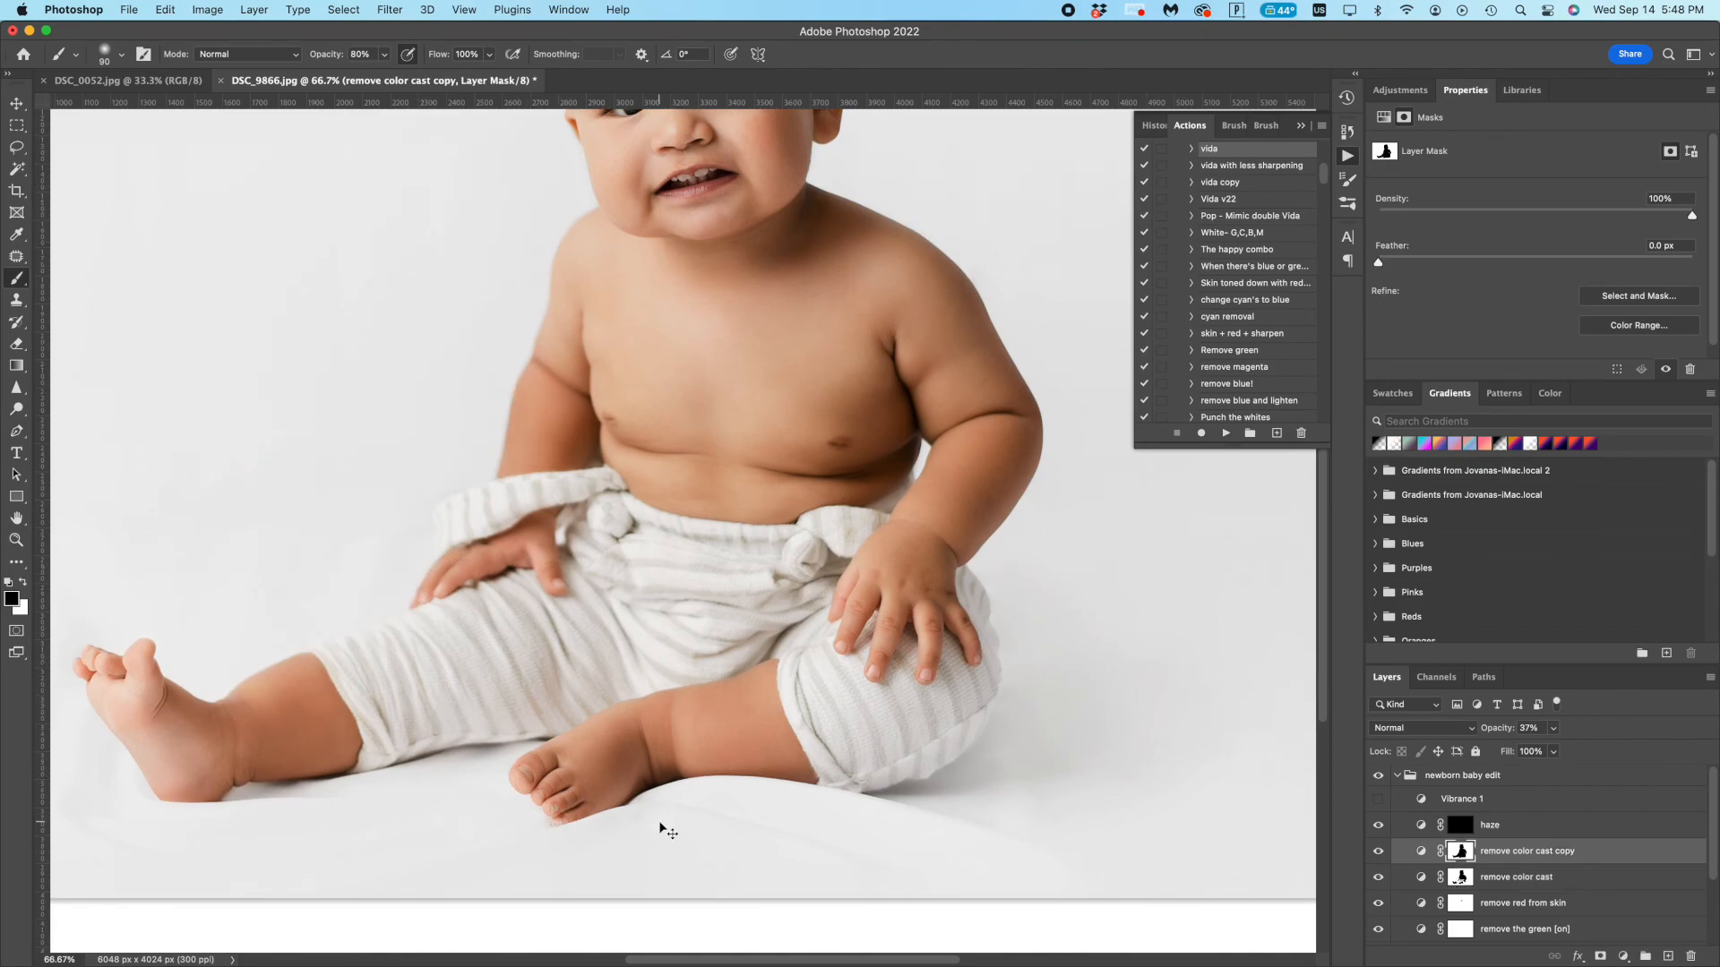
# - Save a history snapshot of the current edit and compare it with the original DSC_9866.jpg state
pyautogui.press('super+minus')
pyautogui.press('super+minus')
pyautogui.press('super+minus')
pyautogui.click(1155, 126)
pyautogui.click(1278, 438)
pyautogui.click(1259, 153)
pyautogui.click(1264, 318)
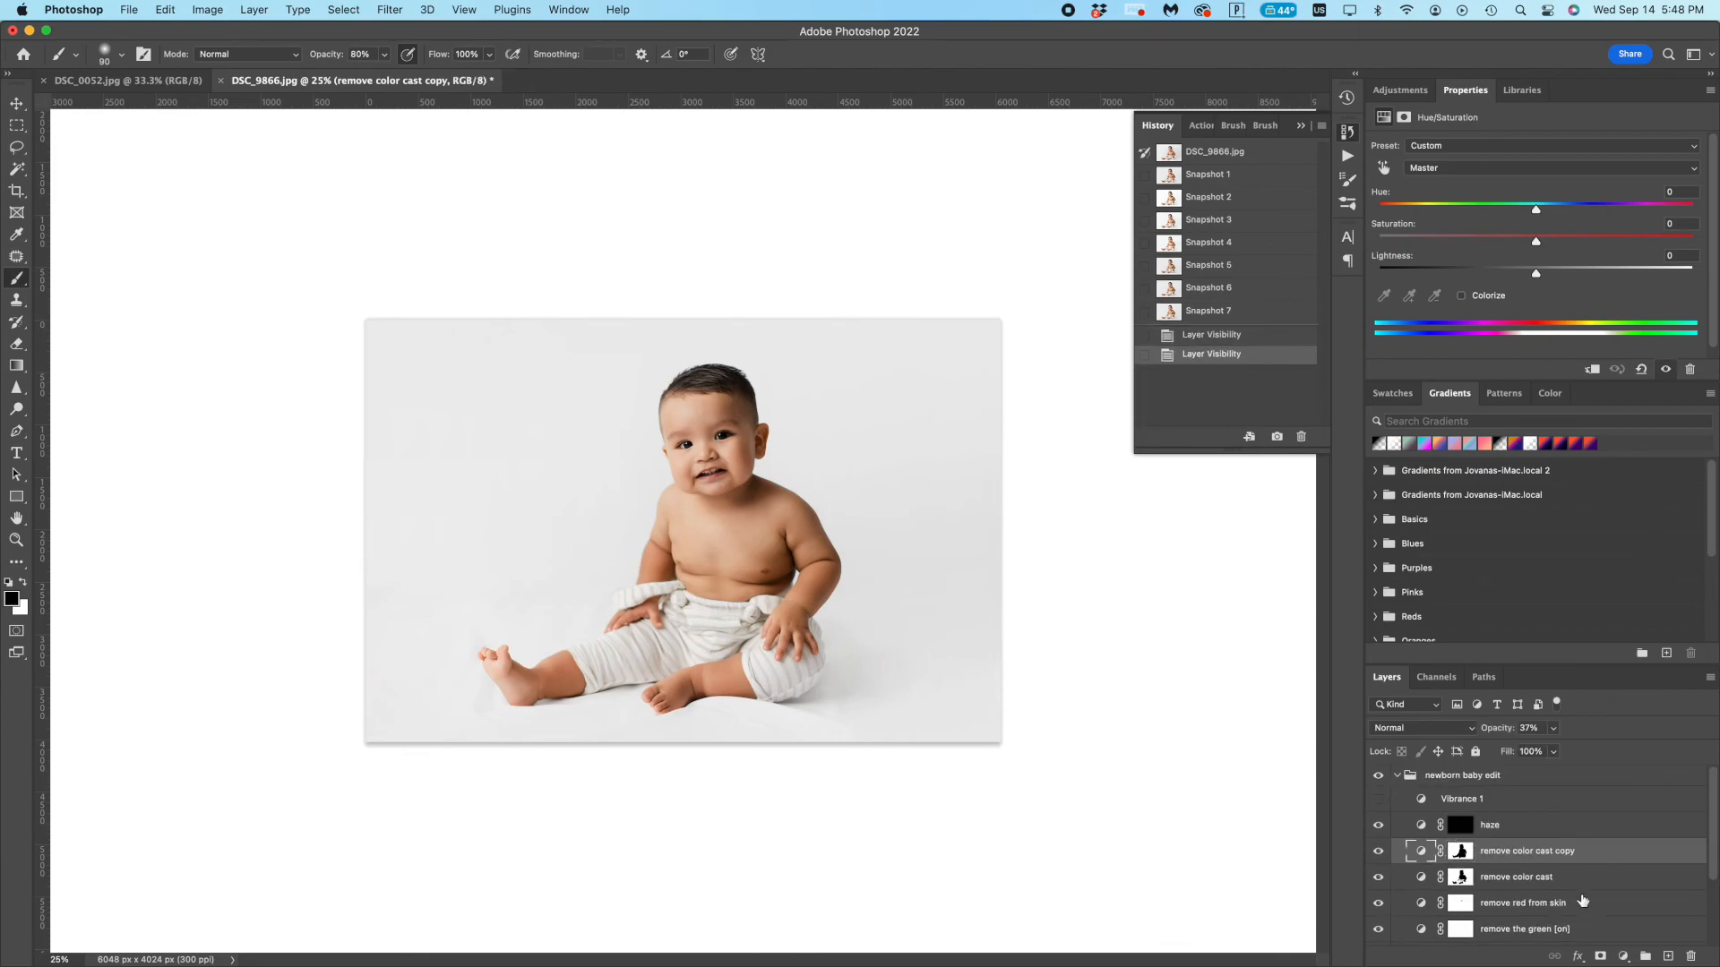
# - Add a new layer above the remove color cast copy and sample the light backdrop color for the Gradient tool
pyautogui.click(1667, 955)
pyautogui.press('g')
pyautogui.keyDown('alt'); pyautogui.click(544, 547); pyautogui.keyUp('alt')
pyautogui.moveTo(544, 546); pyautogui.dragTo(576, 615)
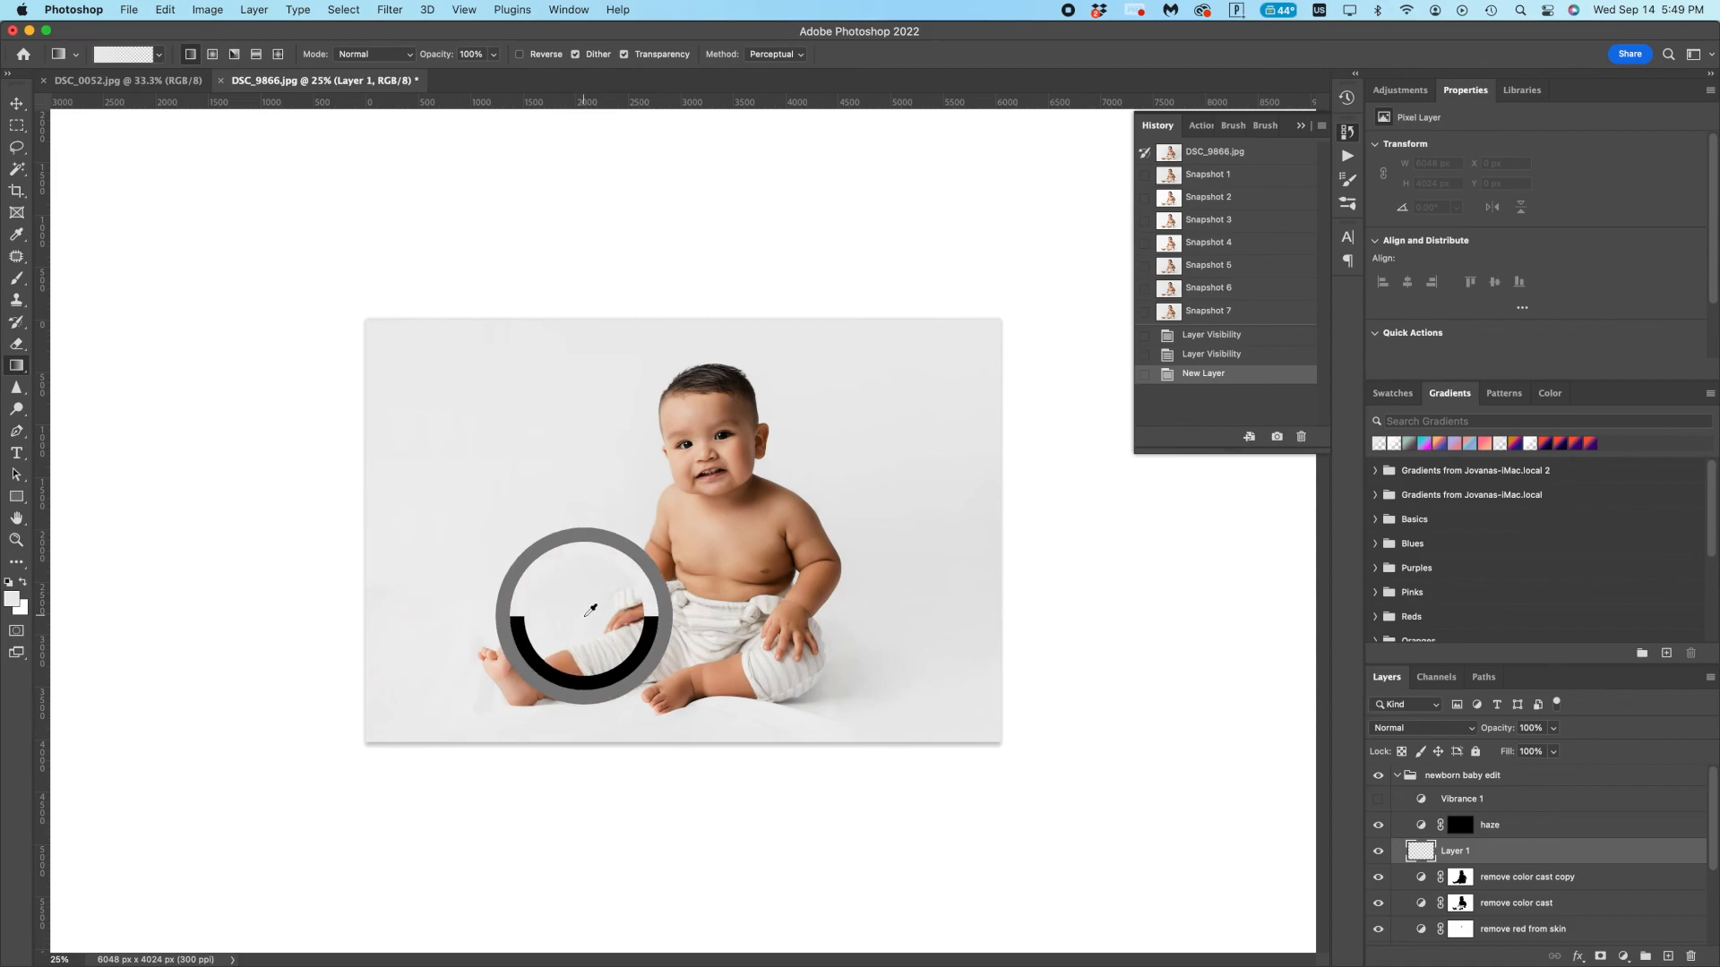
pyautogui.moveTo(287, 307); pyautogui.dragTo(822, 577)
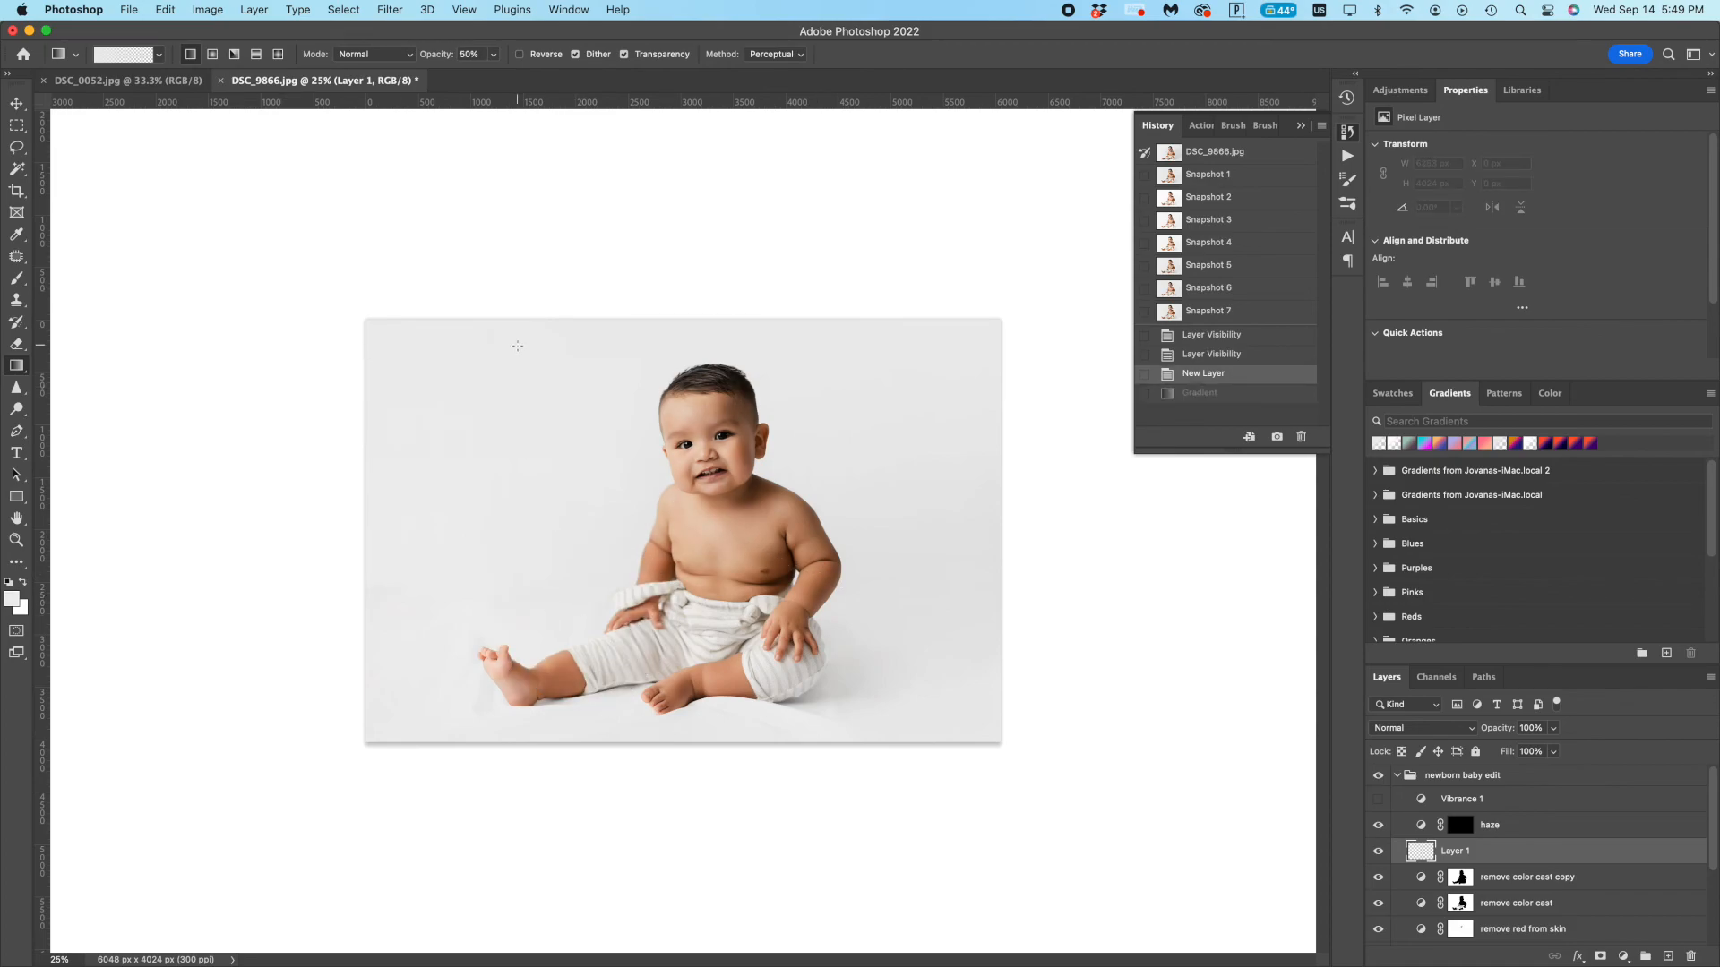
pyautogui.moveTo(386, 341); pyautogui.dragTo(819, 547)
pyautogui.press('super+z')
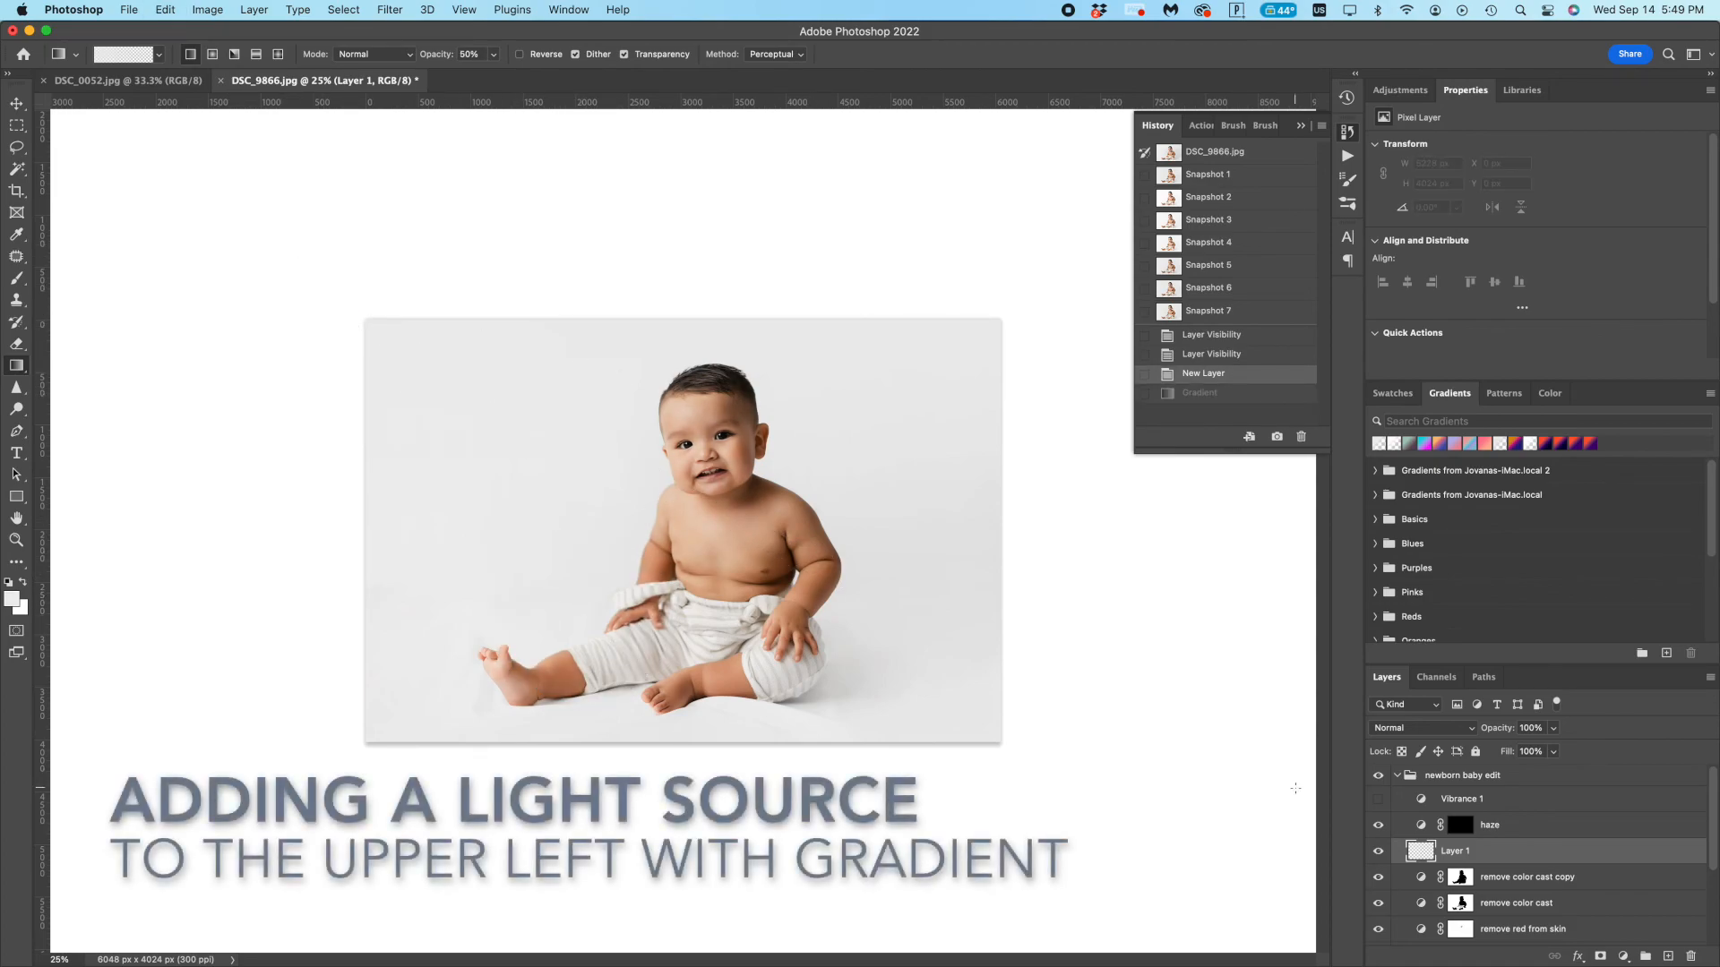
pyautogui.moveTo(952, 700); pyautogui.dragTo(868, 607)
pyautogui.press('super+z')
# - Set the foreground color to white and draw a 50% opacity gradient from the photo's upper-left corner toward the lower right
pyautogui.press('d')
pyautogui.press('x')
pyautogui.press('super+z')
pyautogui.moveTo(363, 317); pyautogui.dragTo(914, 697)
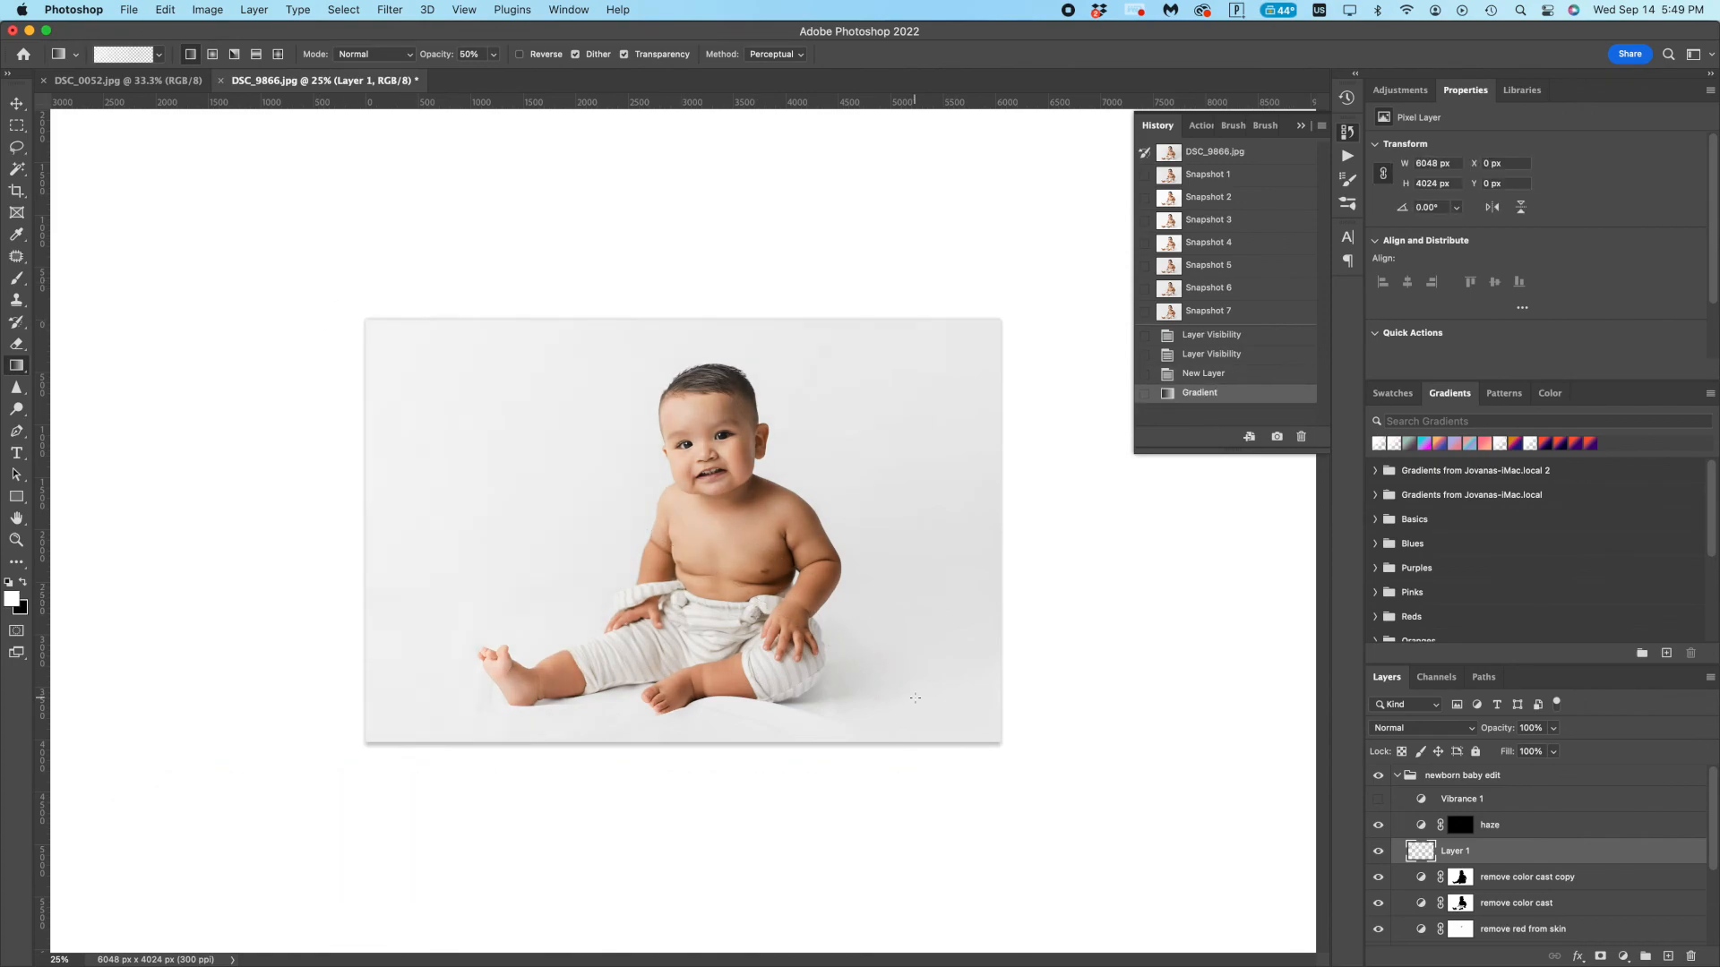
# - Clip the gradient layer to the remove color cast copy layer and toggle its visibility to compare the lighting
pyautogui.keyDown('alt'); pyautogui.click(1516, 864); pyautogui.keyUp('alt')
pyautogui.click(1379, 852)
pyautogui.click(1380, 852)
pyautogui.click(1379, 853)
pyautogui.click(1380, 853)
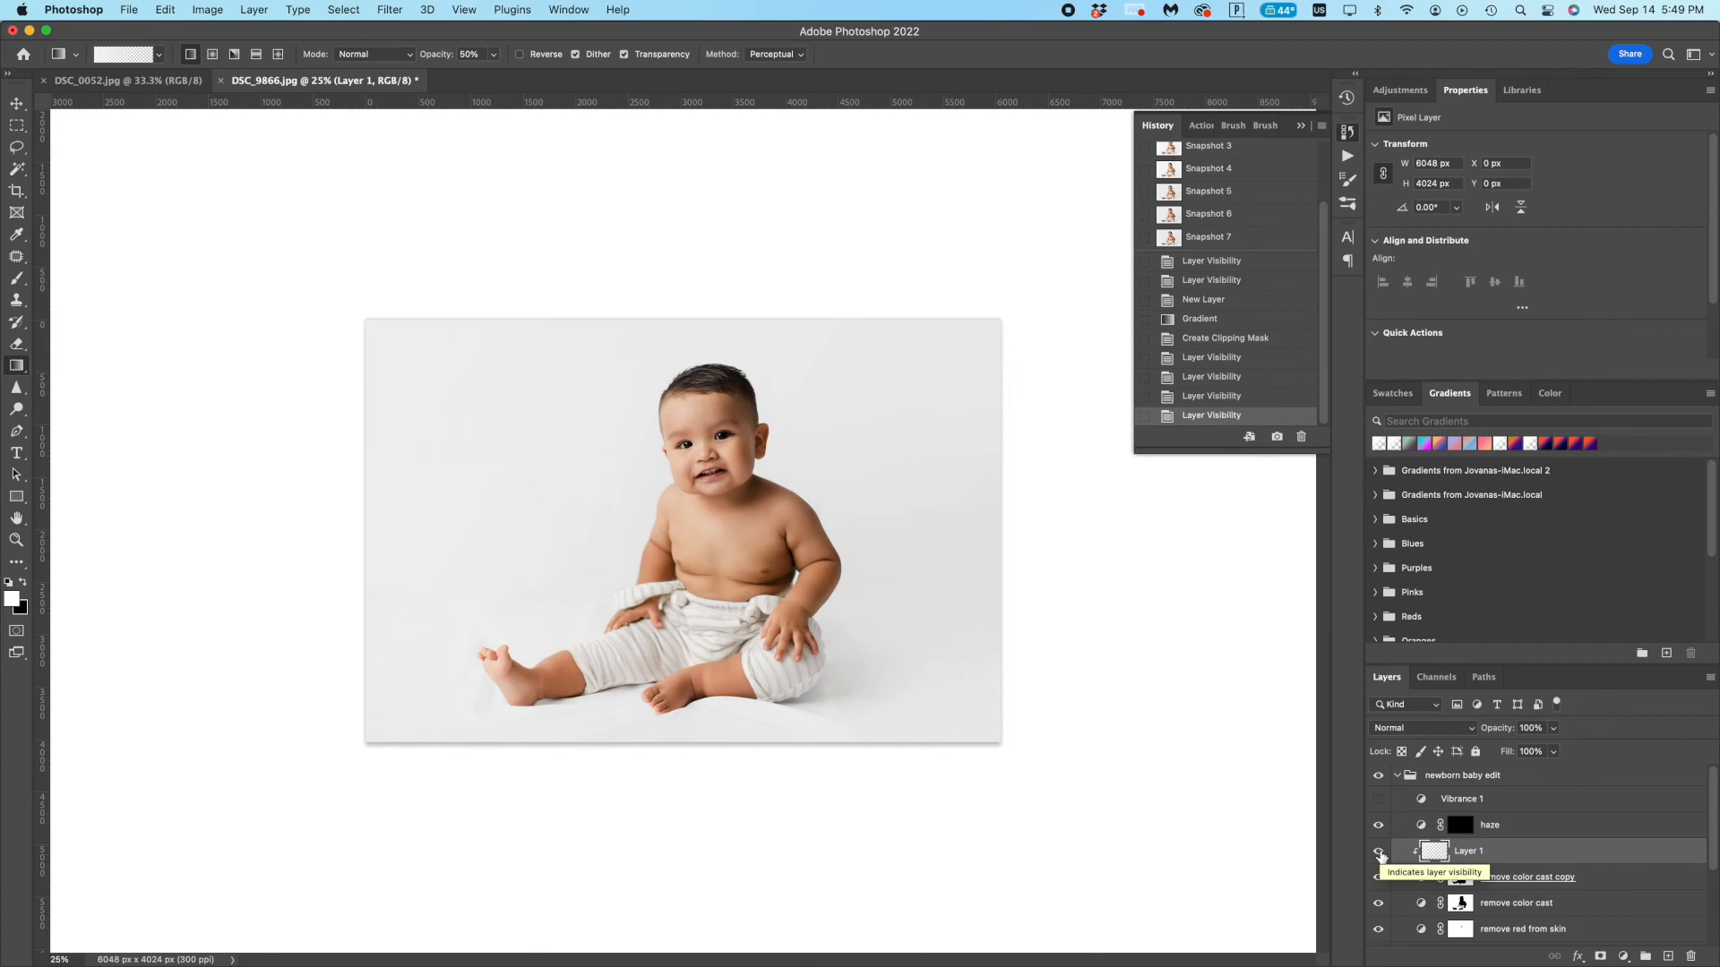
pyautogui.click(1379, 853)
pyautogui.click(1379, 853)
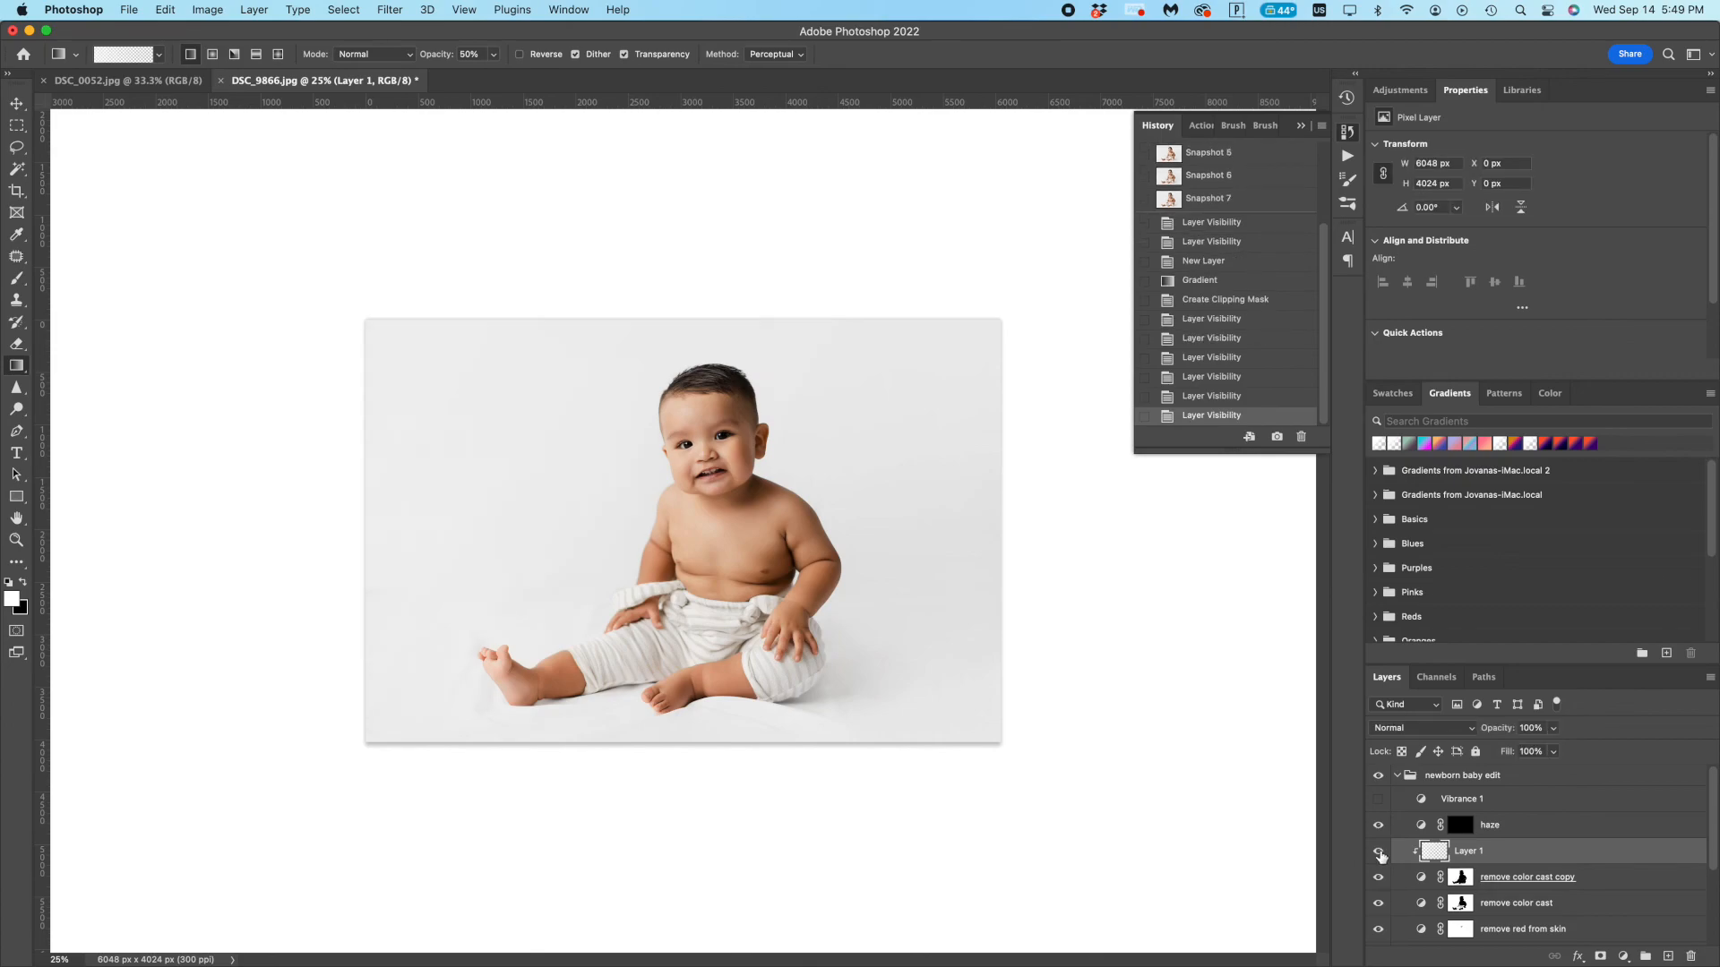
# - Duplicate the gradient layer as another clipped layer and toggle both gradients to compare the brighter backdrop
pyautogui.press('super+j')
pyautogui.keyDown('alt'); pyautogui.click(1496, 862); pyautogui.keyUp('alt')
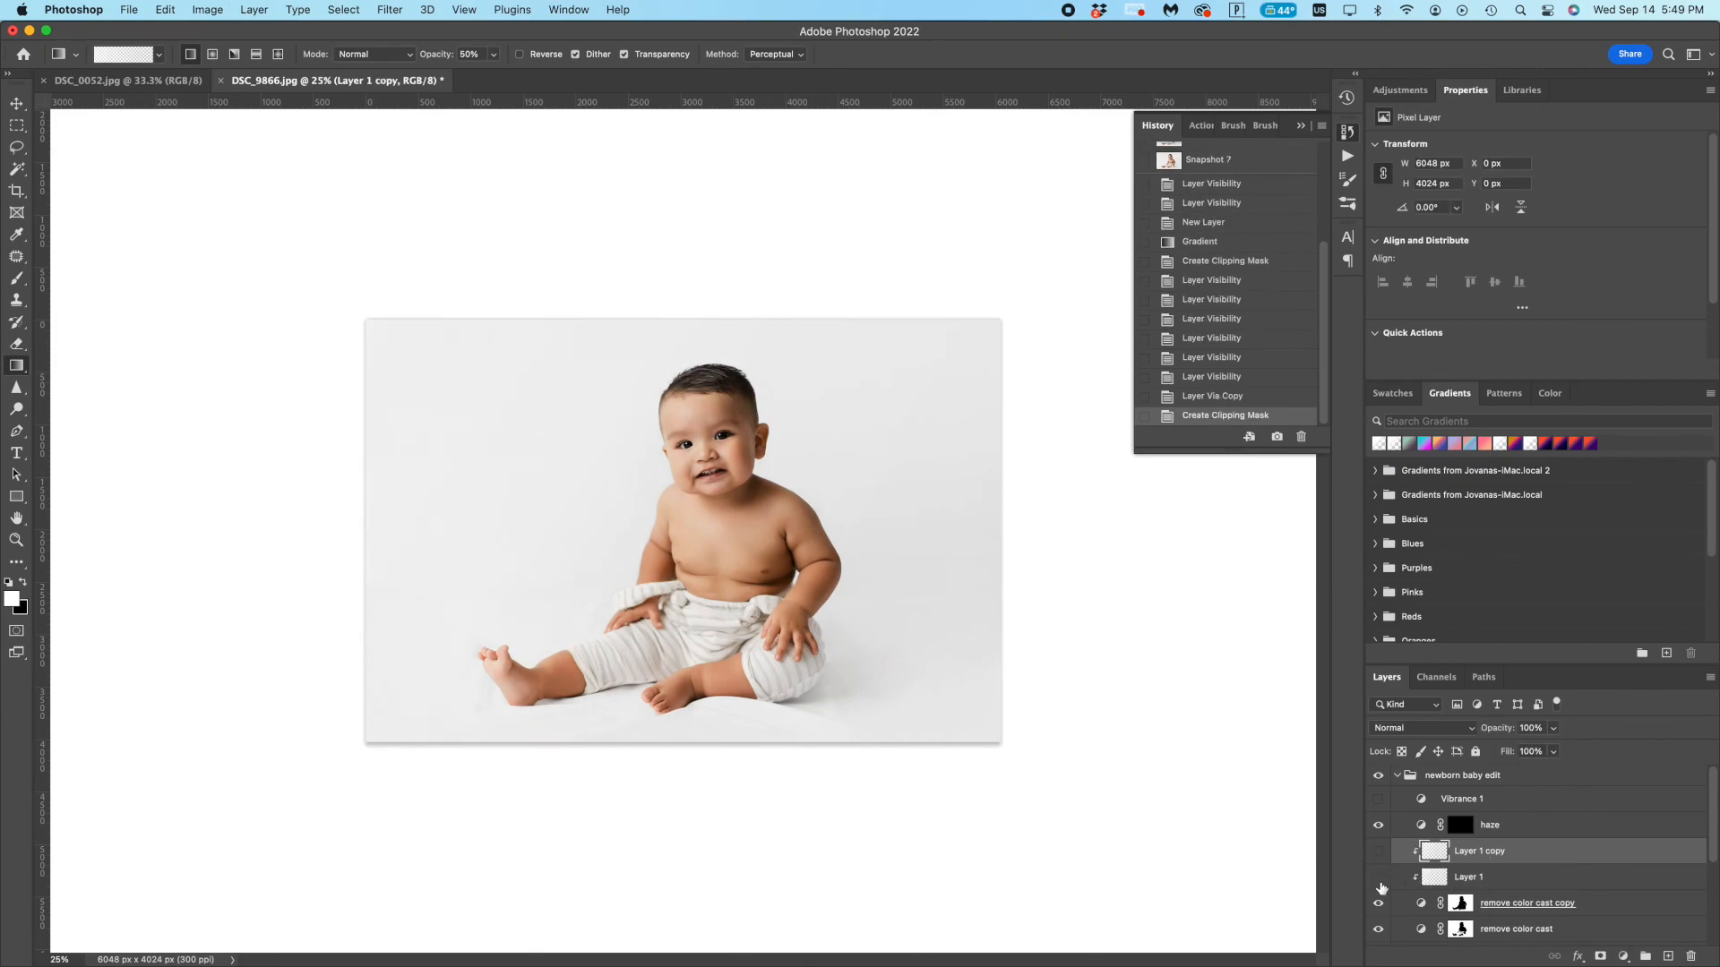
pyautogui.moveTo(1379, 881); pyautogui.dragTo(1379, 854)
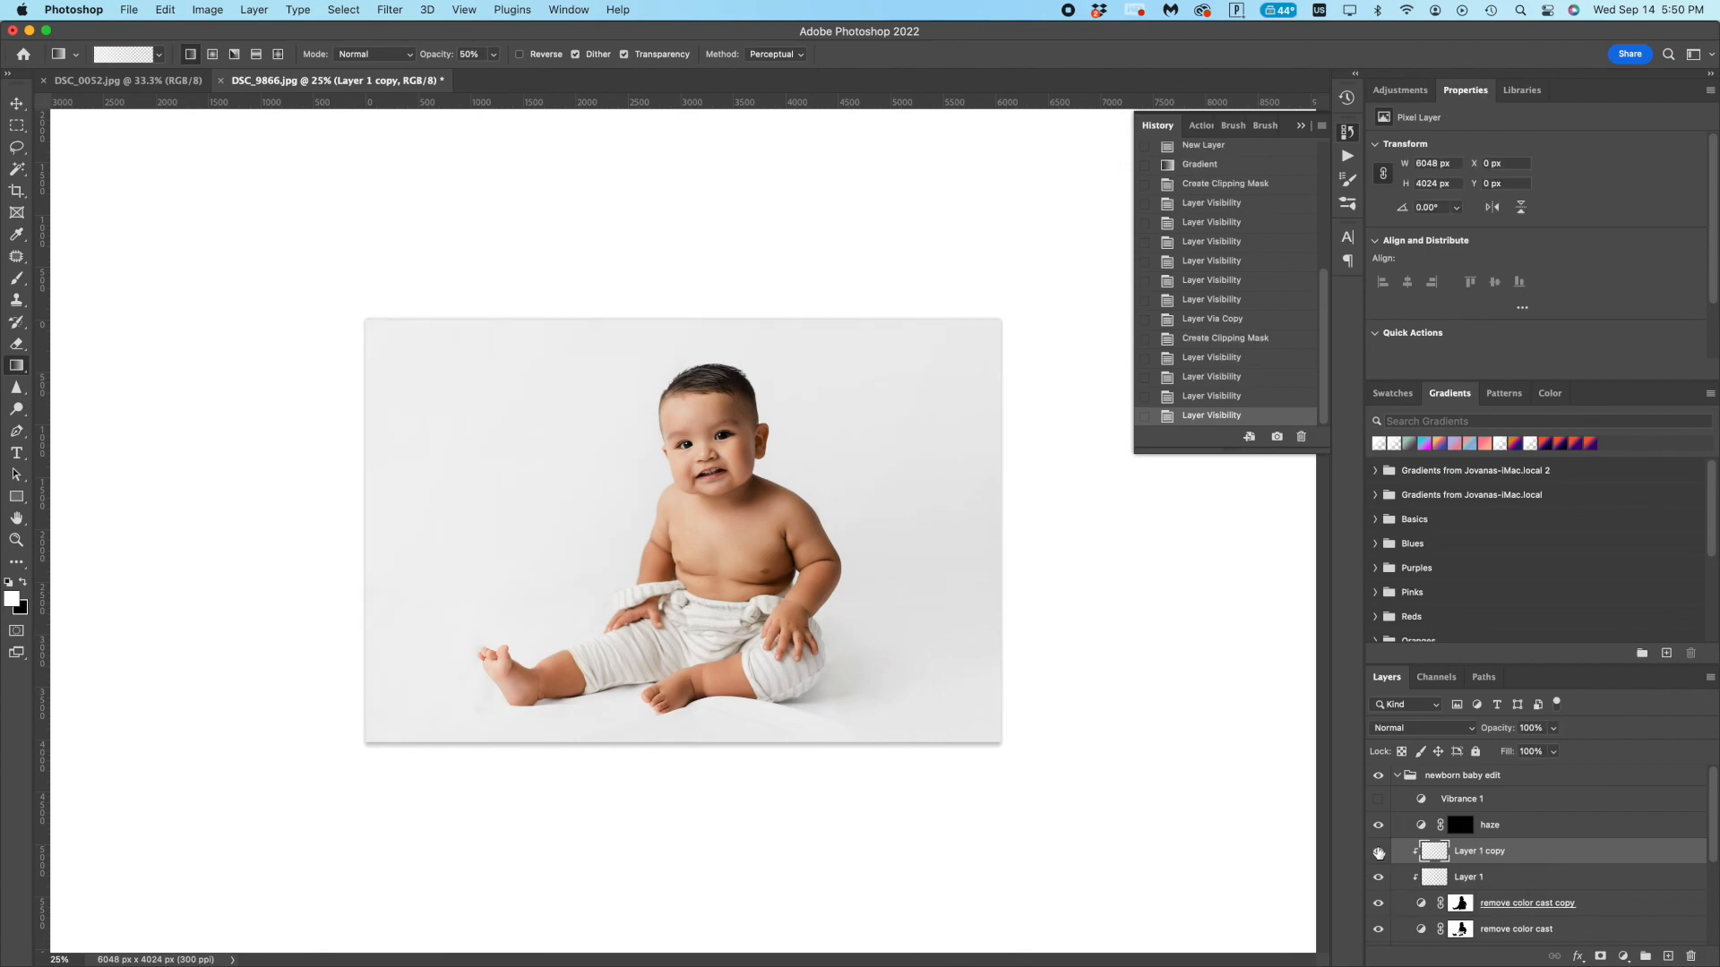
# - Compare the photo's earlier history snapshots with the recent one to judge the editing progress
pyautogui.scroll(10, 1253, 358)
pyautogui.click(1249, 298)
pyautogui.click(1258, 334)
pyautogui.click(1231, 244)
pyautogui.click(1261, 333)
pyautogui.scroll(-3, 1558, 632)
pyautogui.scroll(-10, 1527, 815)
# - Save another history snapshot with both gradients applied and compare it with the original photo
pyautogui.click(1276, 436)
pyautogui.scroll(5, 1256, 242)
pyautogui.click(1247, 157)
pyautogui.click(1228, 357)
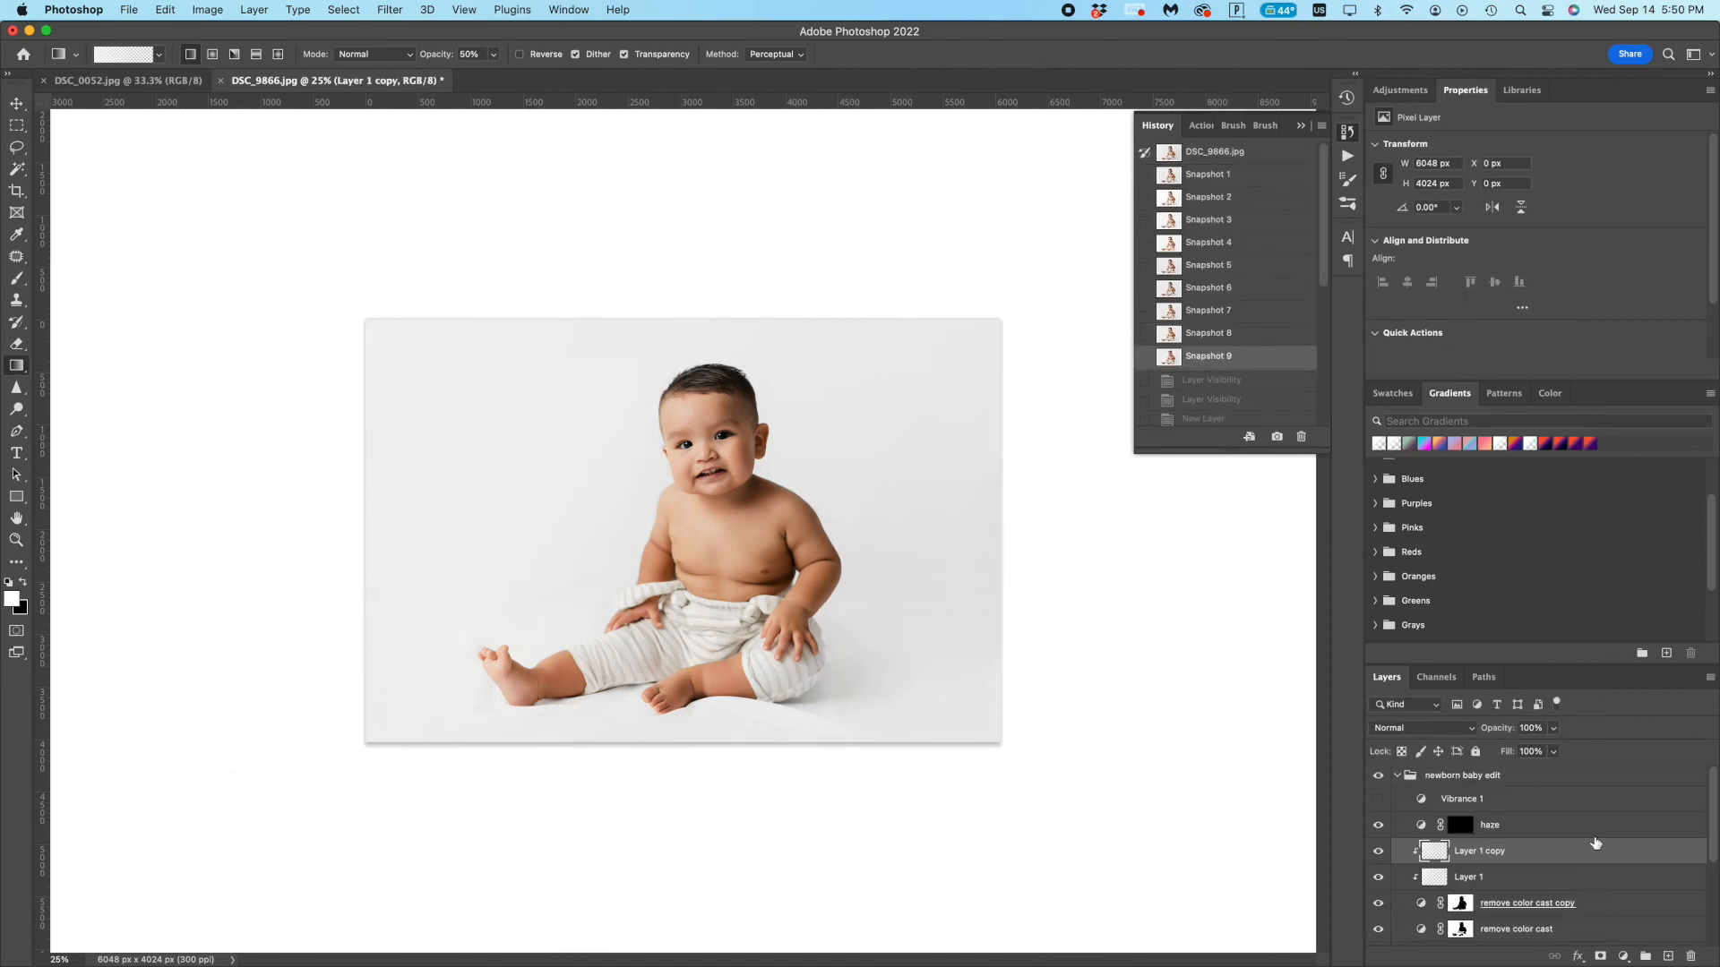
# - Flatten the finished baby photo into a single layer
pyautogui.rightClick(1595, 842)
pyautogui.click(1523, 906)
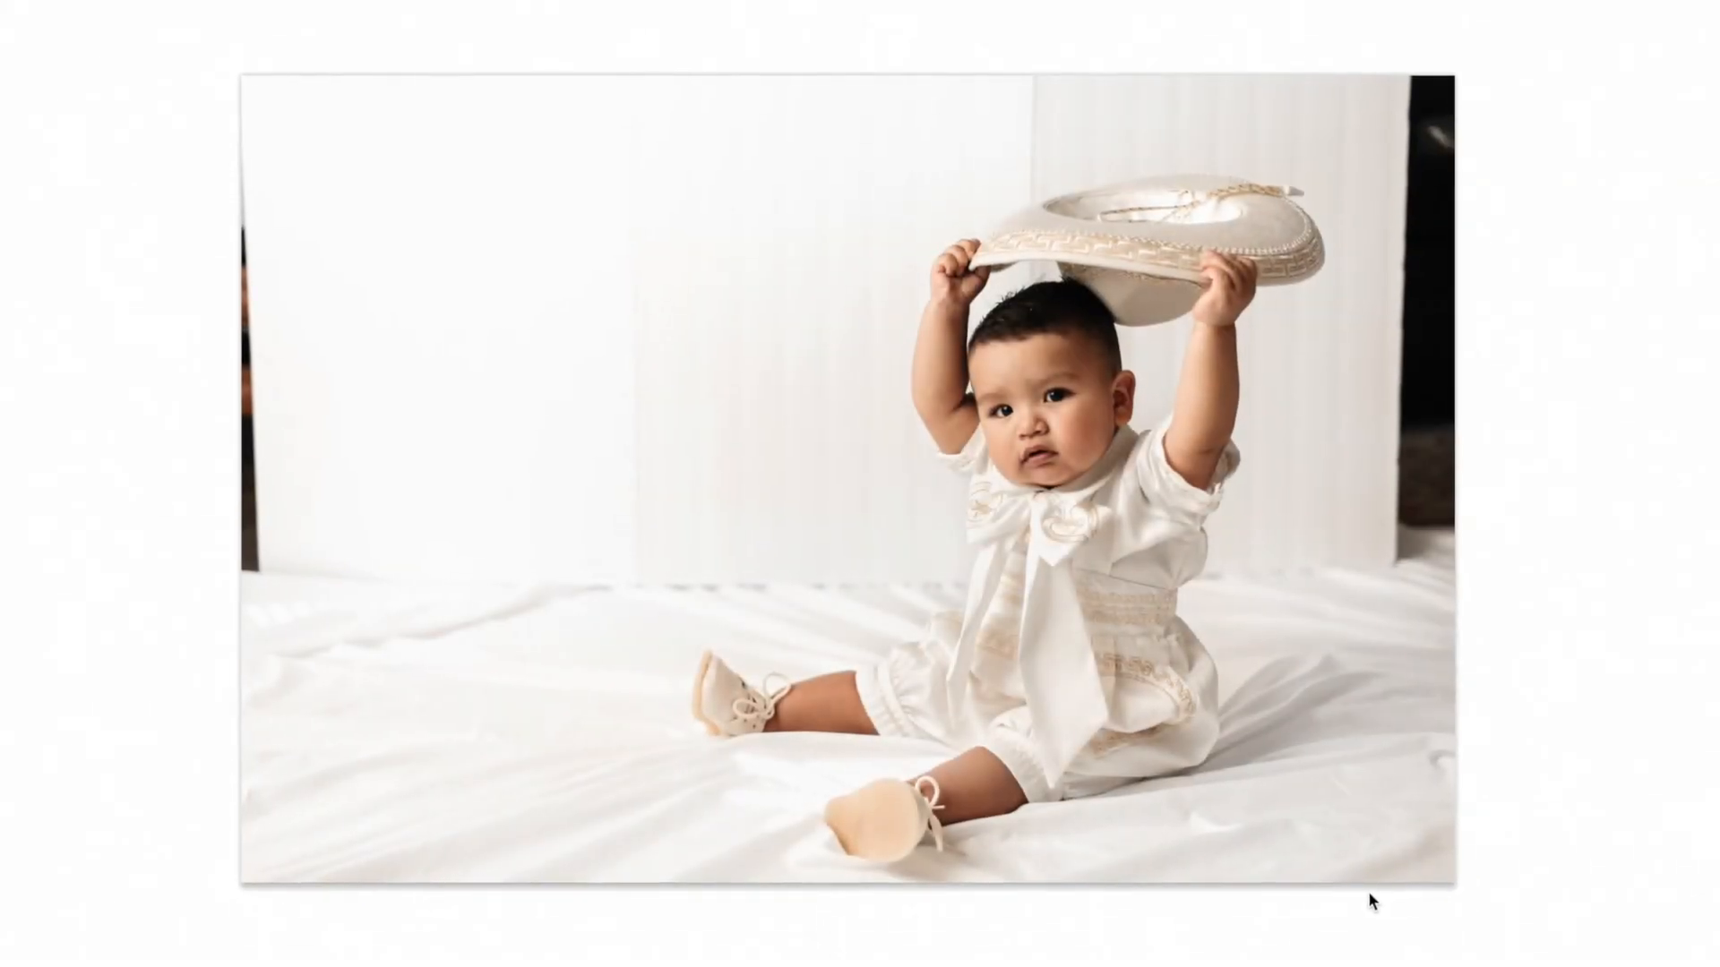